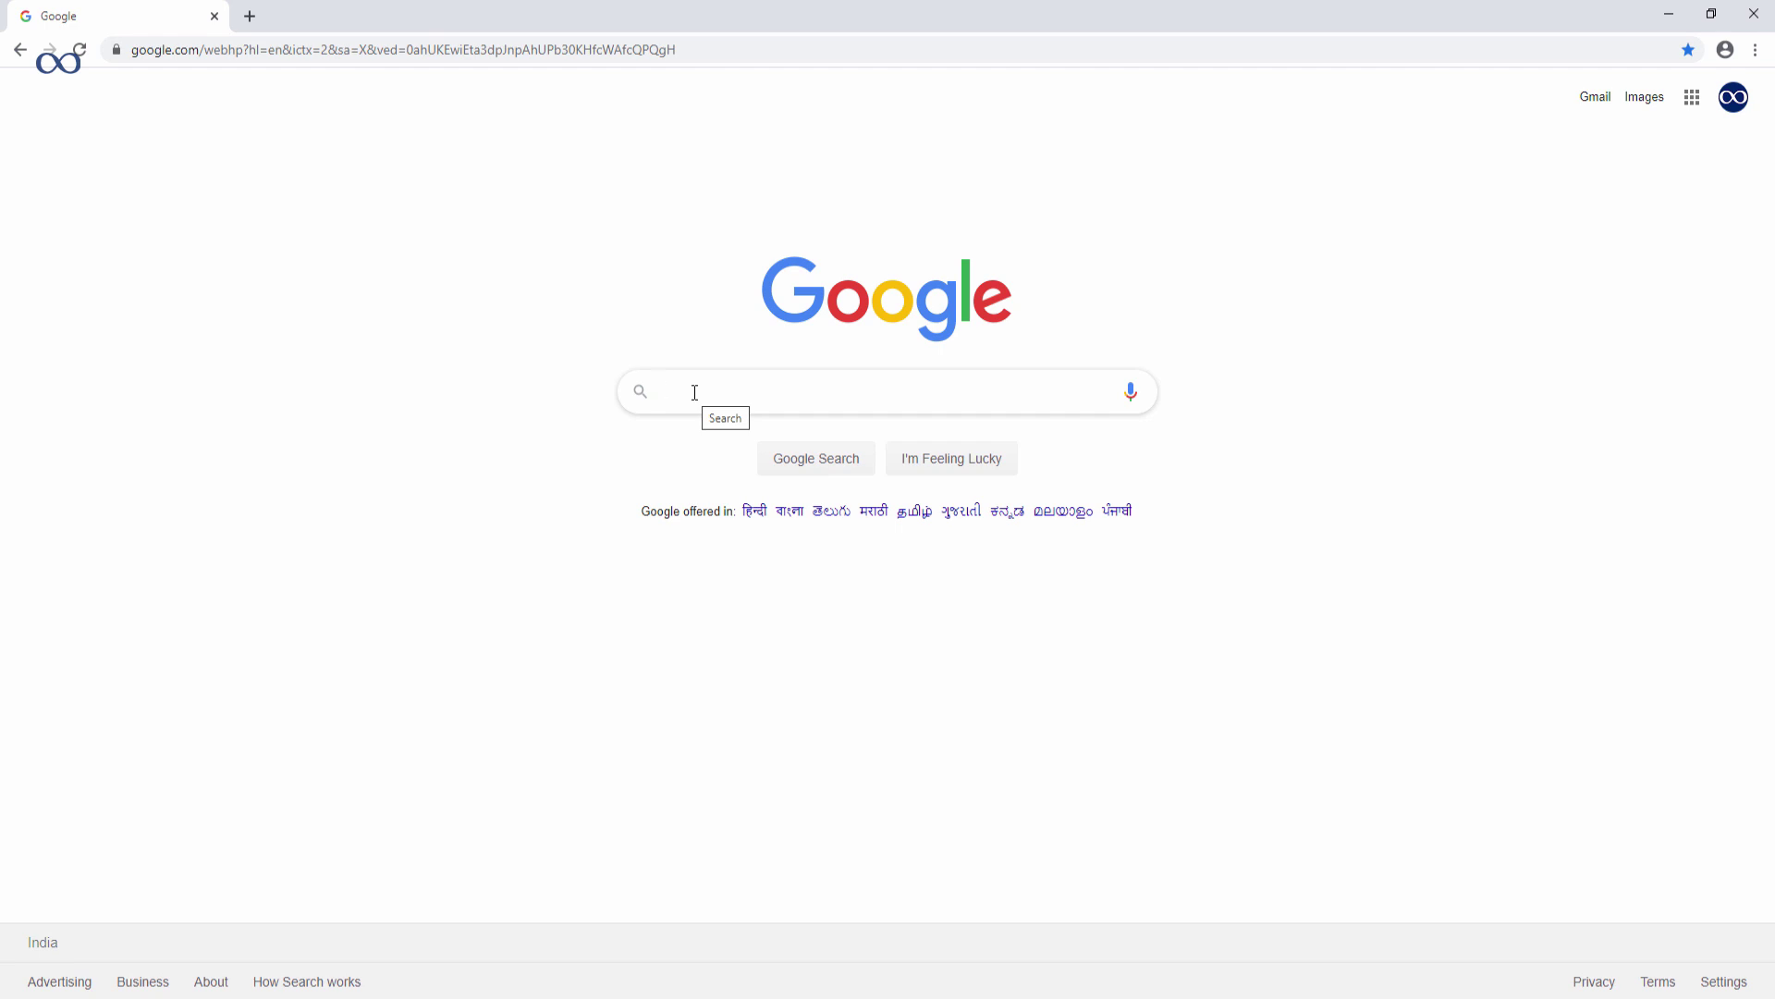
# - Search Google for 'alibaba cloud free trial' and open the Alibaba Cloud Free Trial page
pyautogui.write('a')
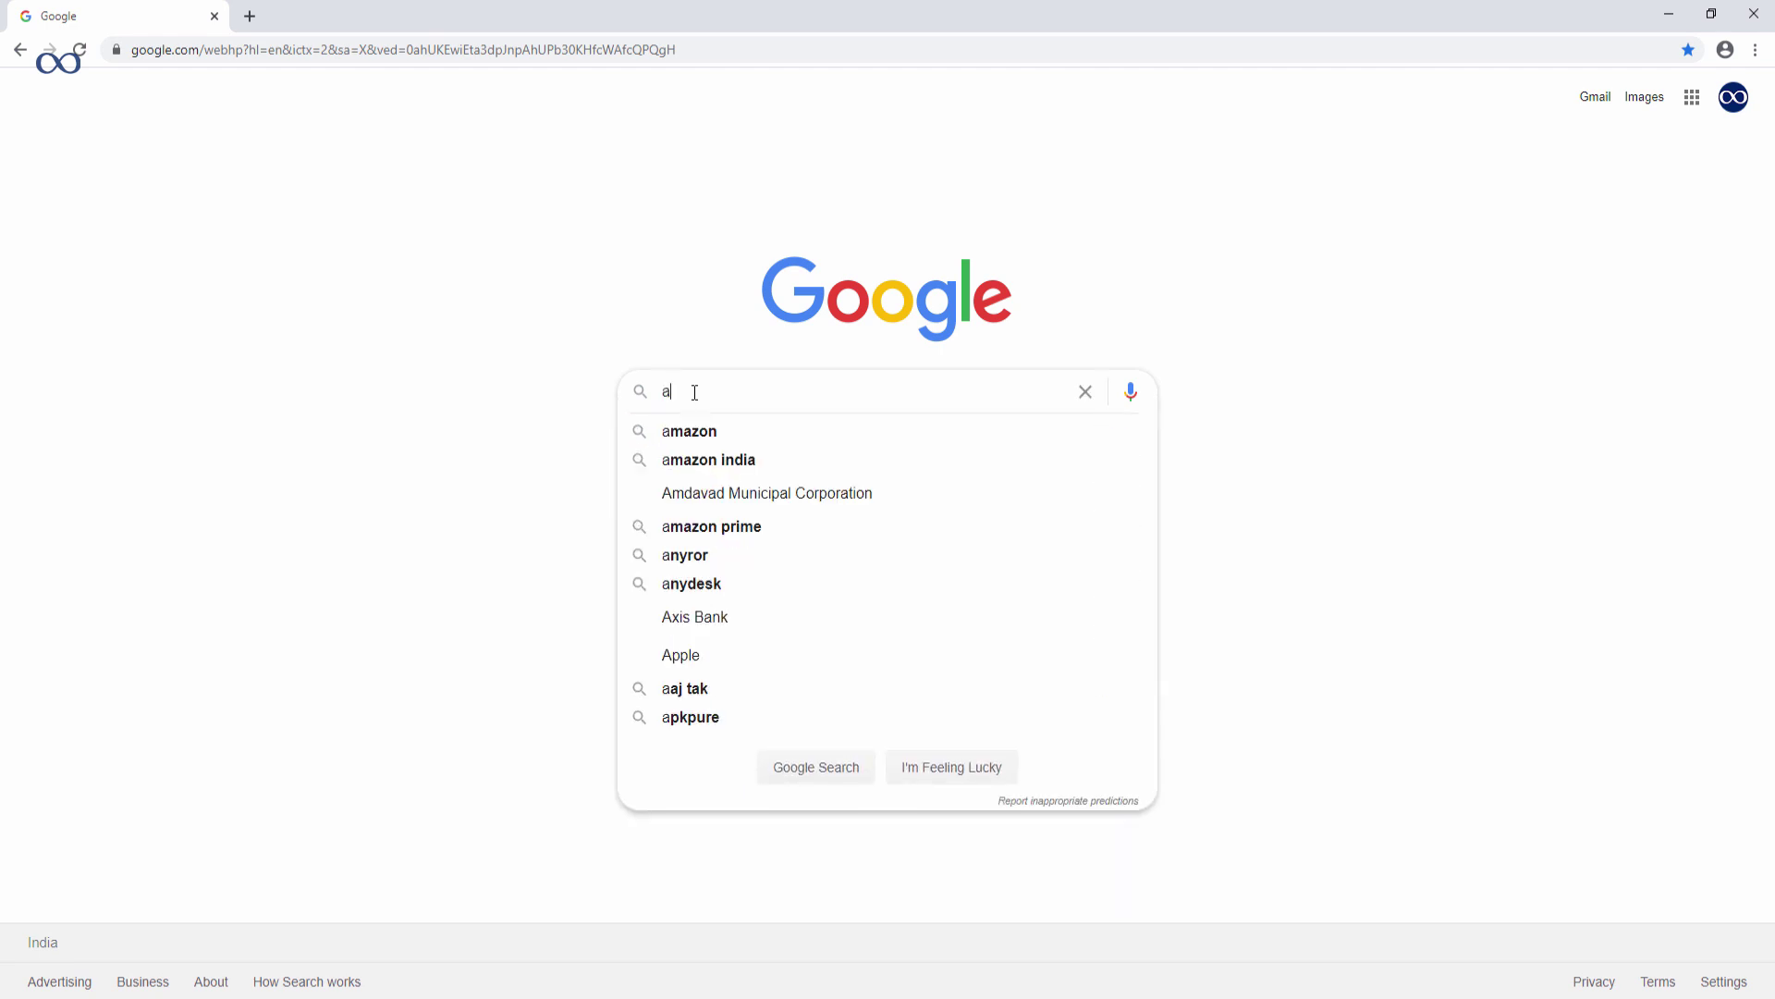
pyautogui.write('libaba')
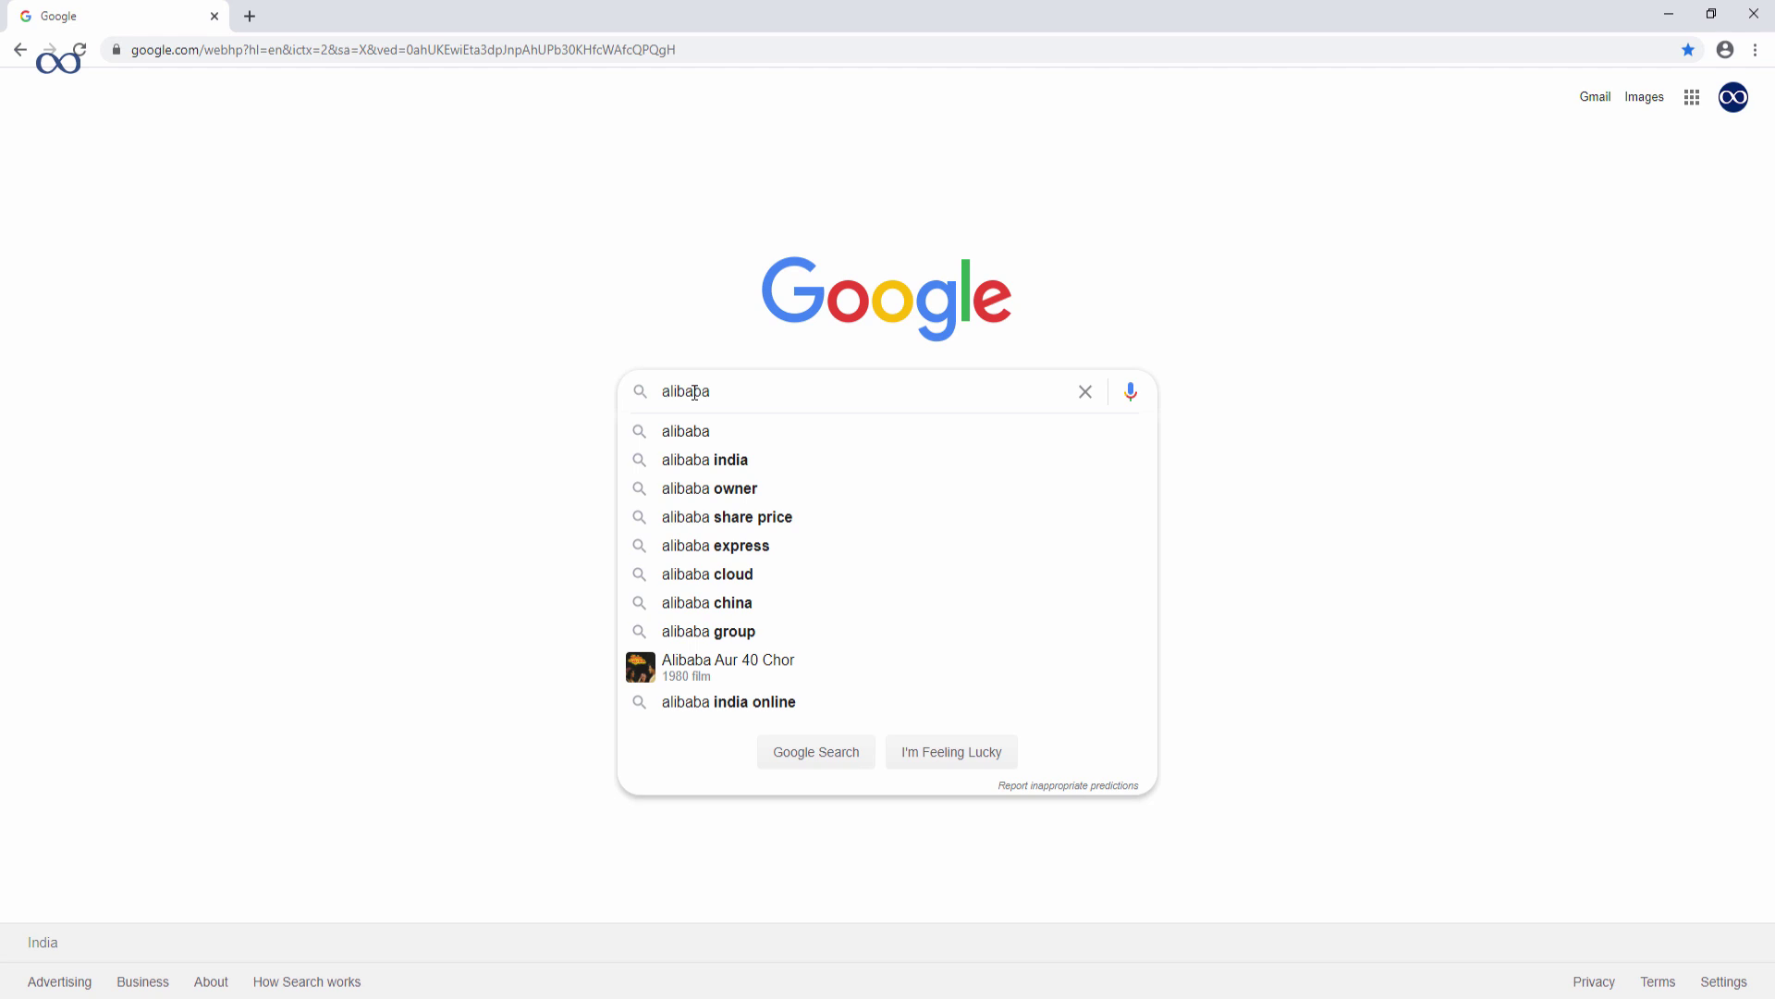
pyautogui.write(' clo')
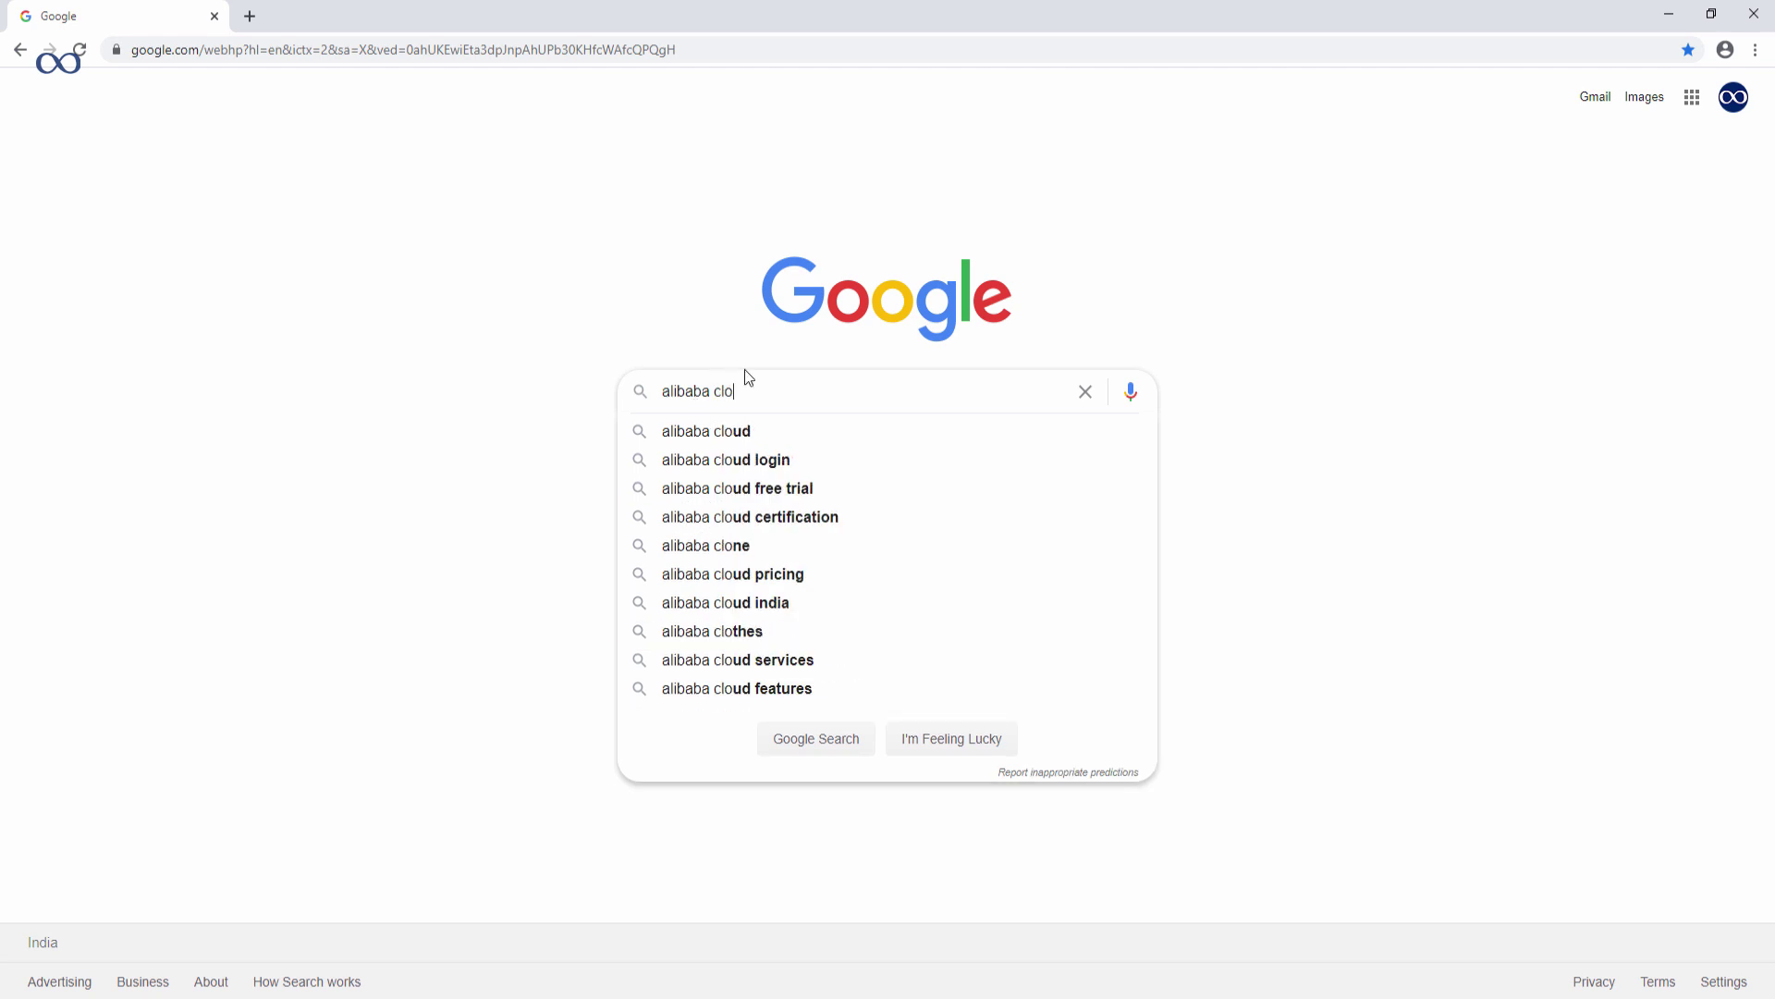
pyautogui.click(792, 489)
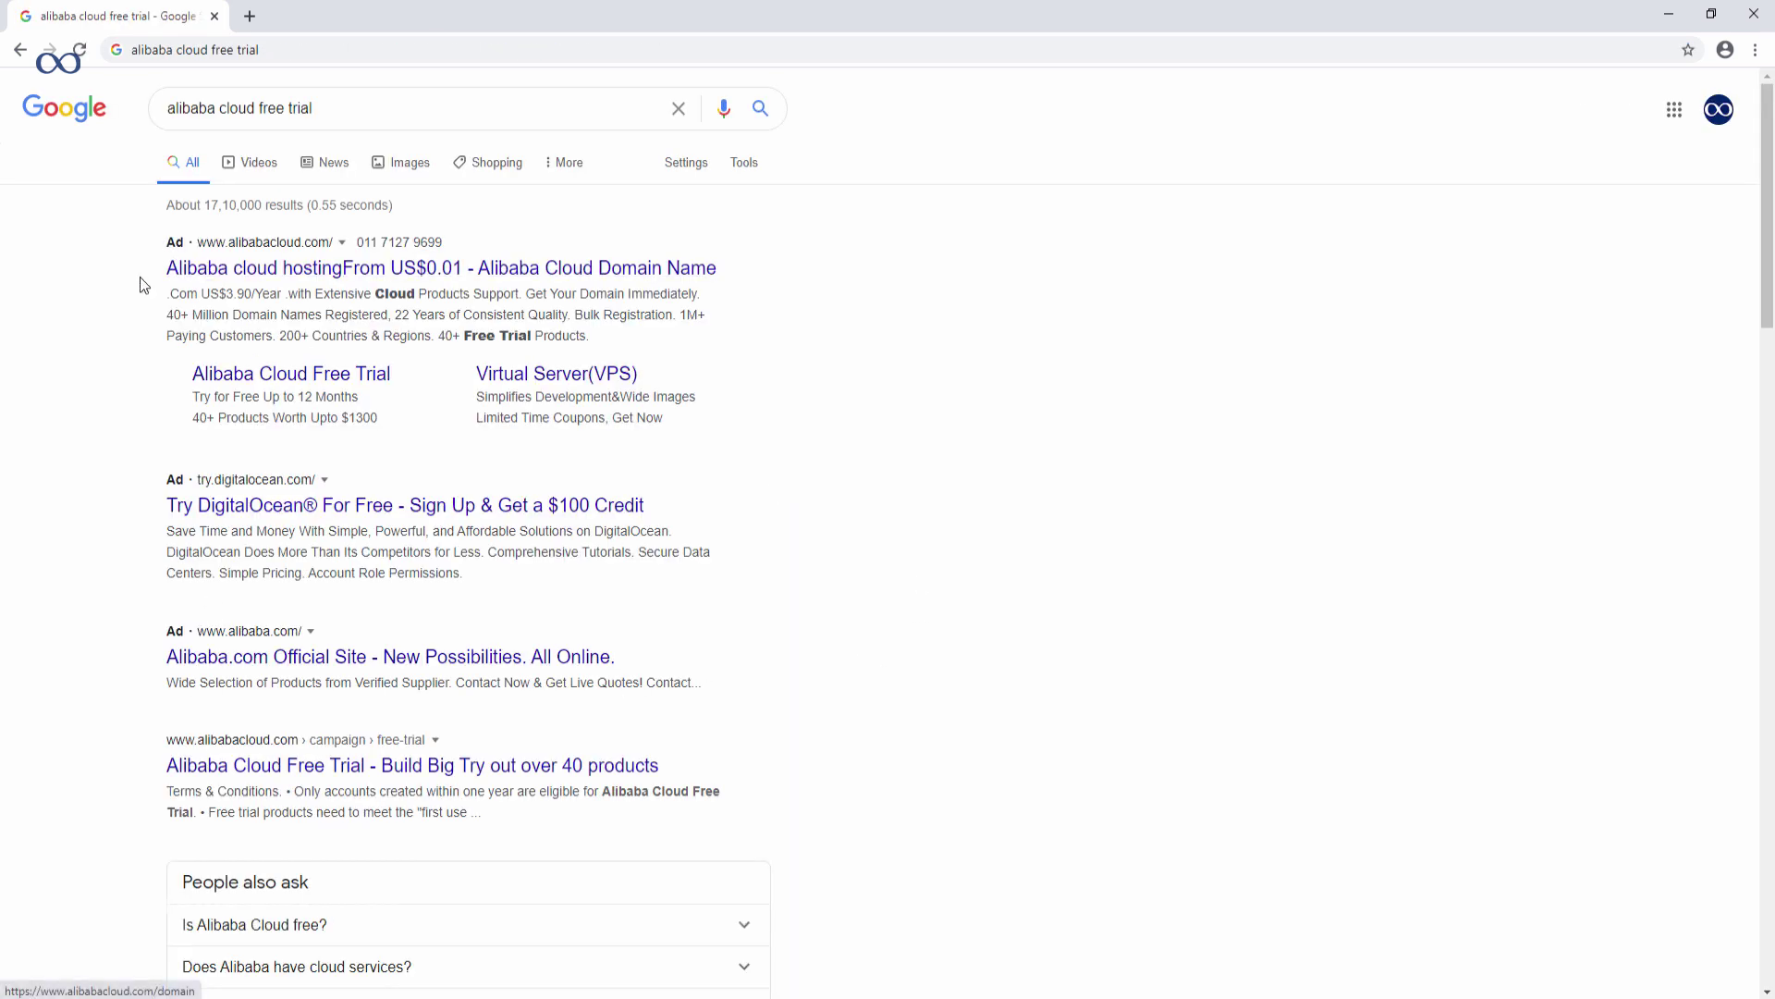
pyautogui.scroll(-3, 91, 527)
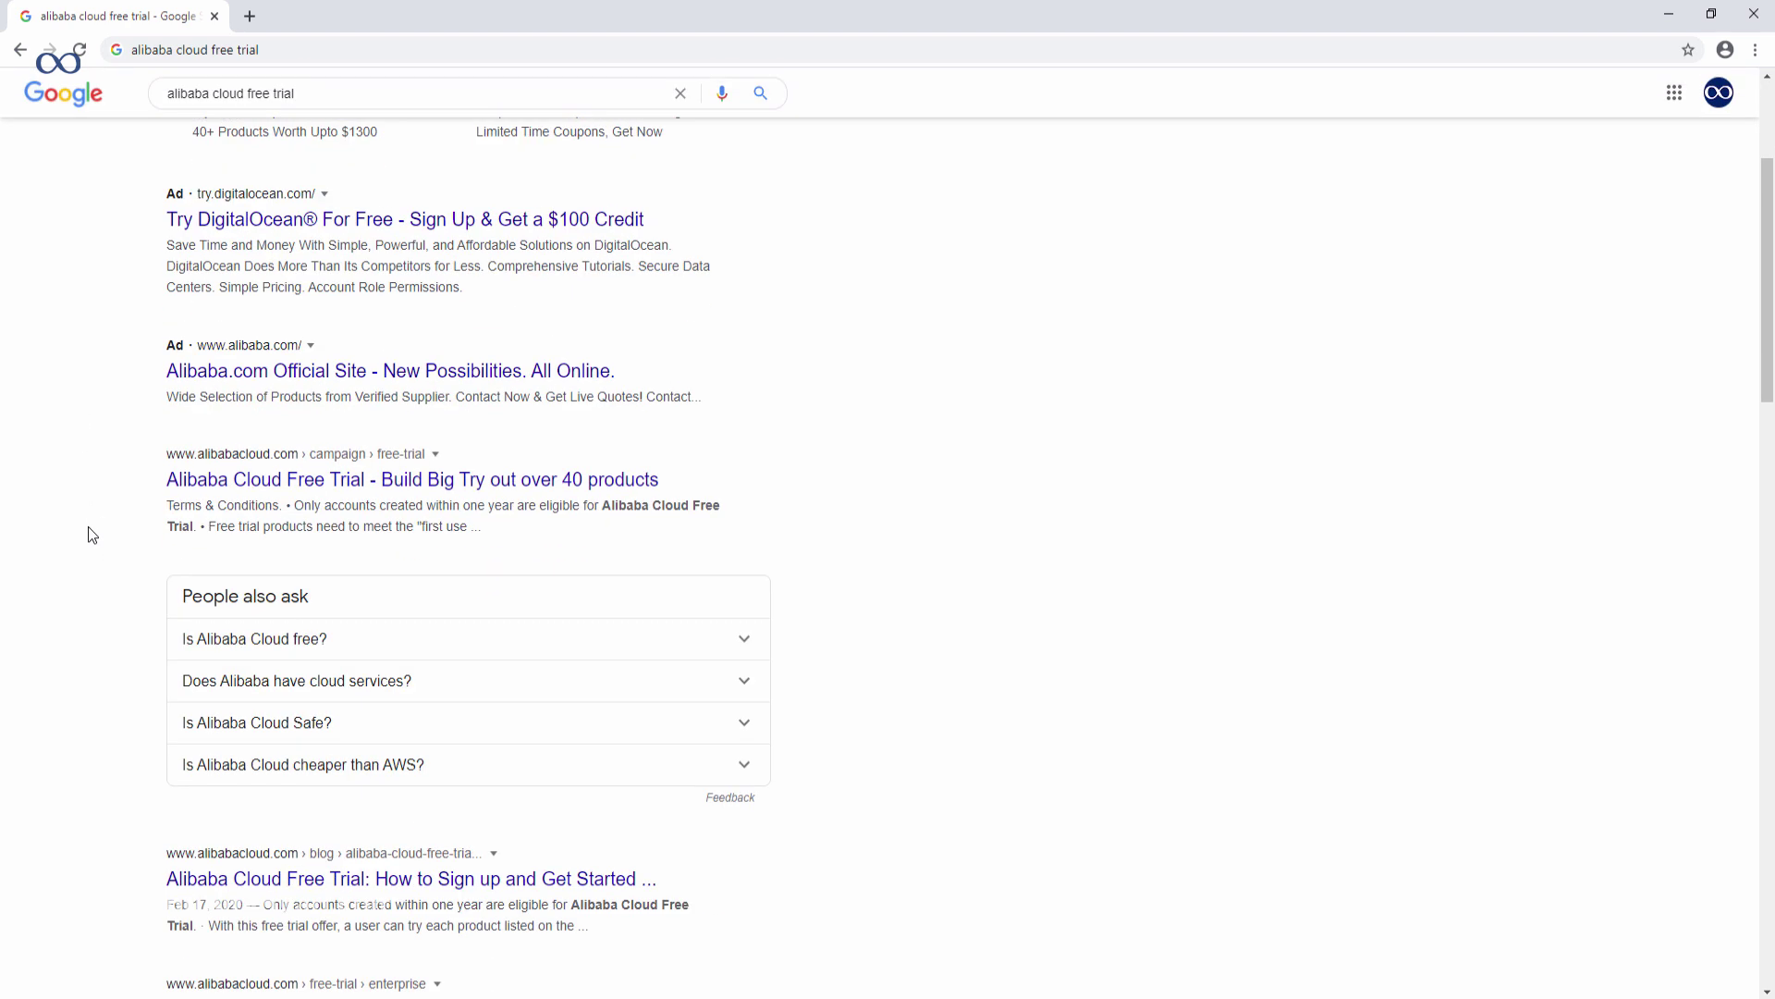
pyautogui.moveTo(123, 419); pyautogui.dragTo(794, 555)
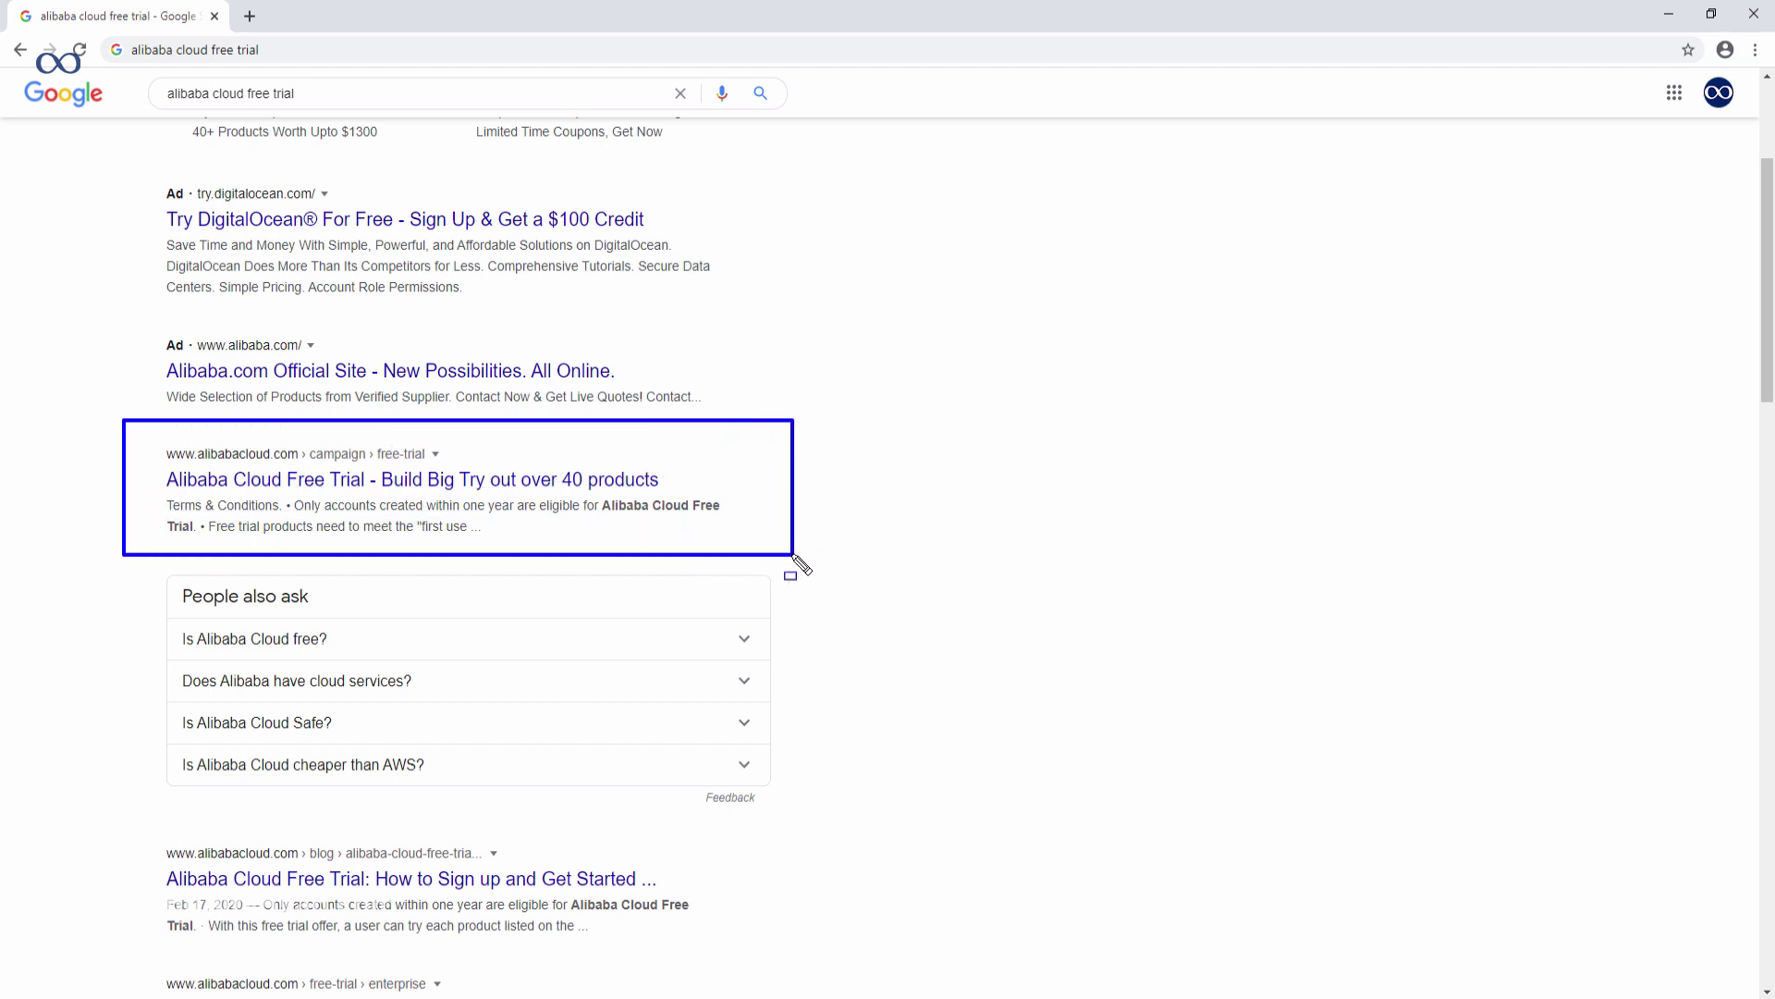
pyautogui.click(349, 480)
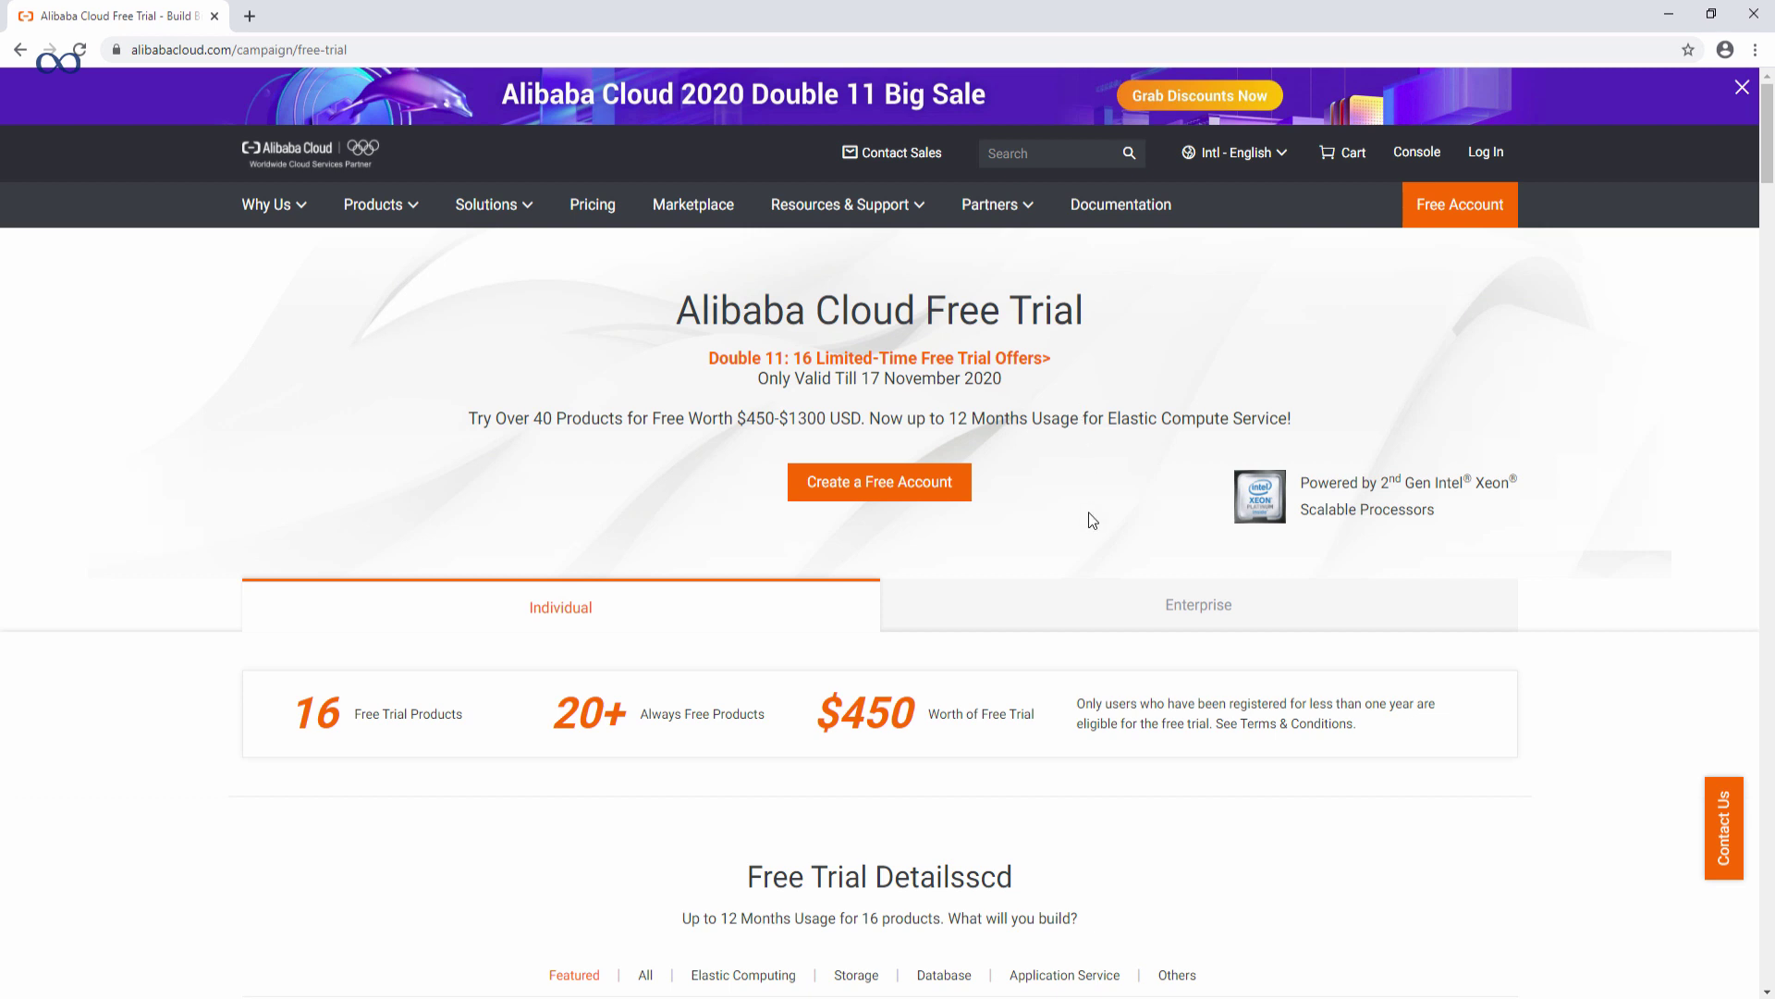
# - Fill the free account form with the e-mail and password, accept the terms, and confirm
pyautogui.moveTo(749, 435); pyautogui.dragTo(1013, 526)
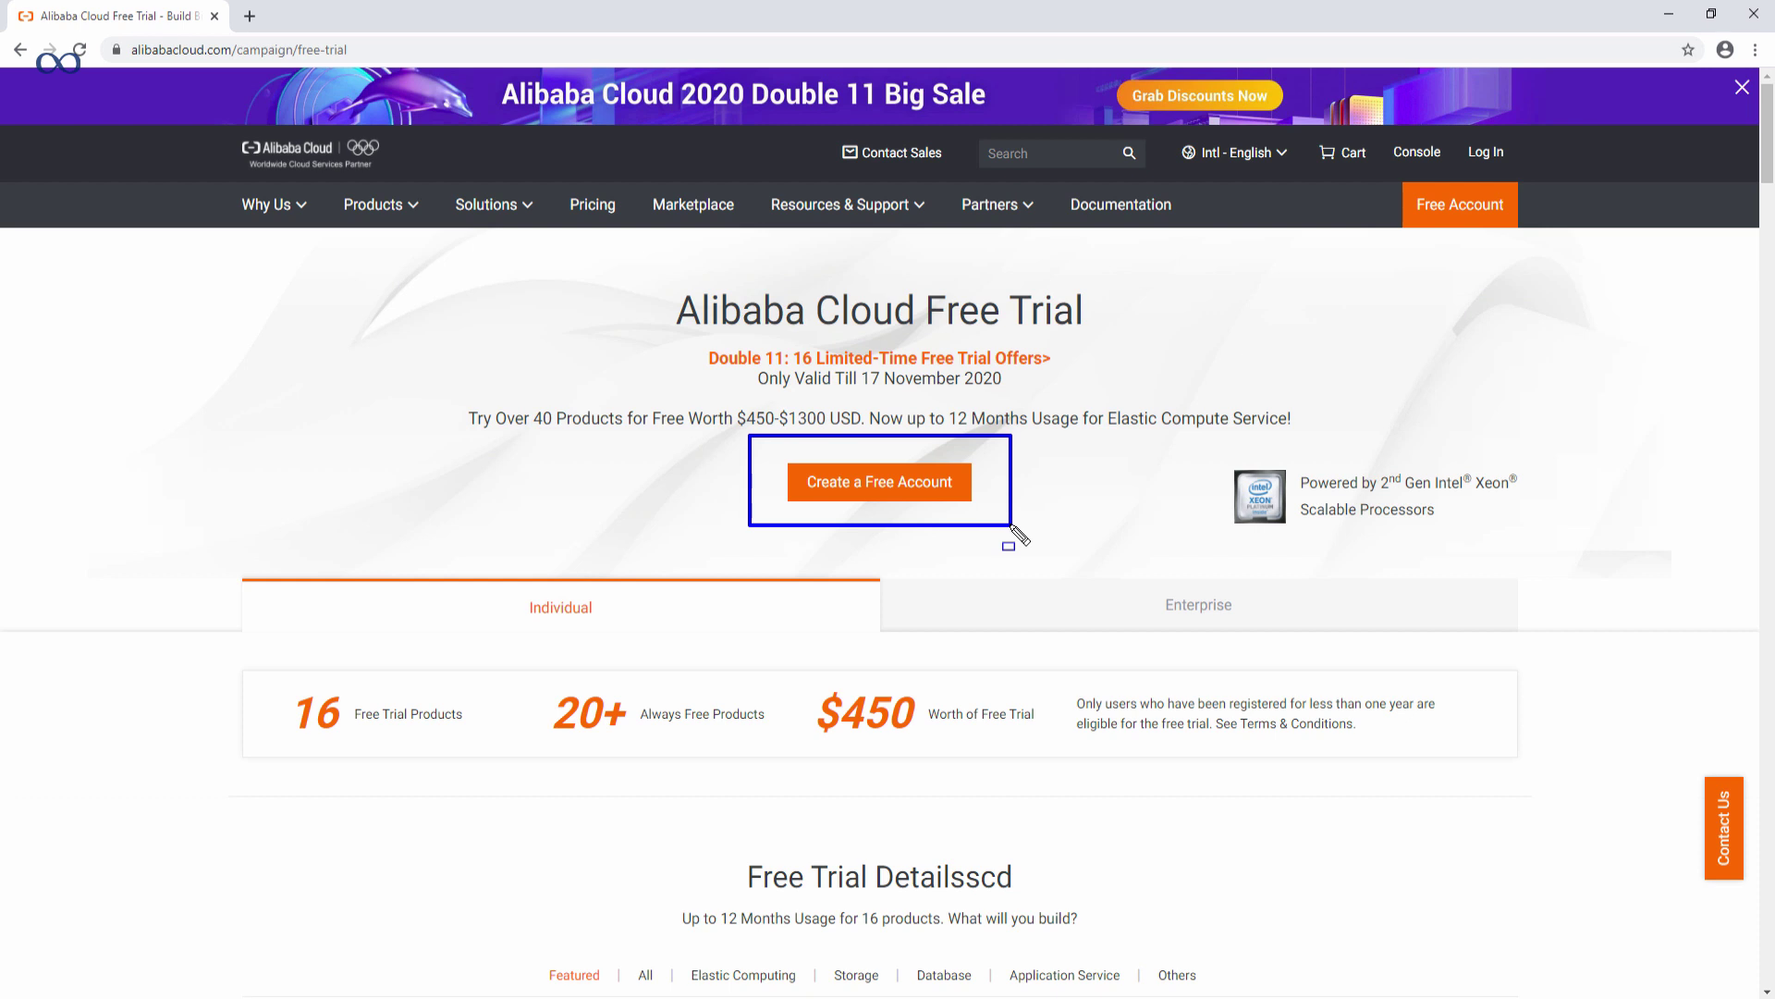
pyautogui.click(883, 481)
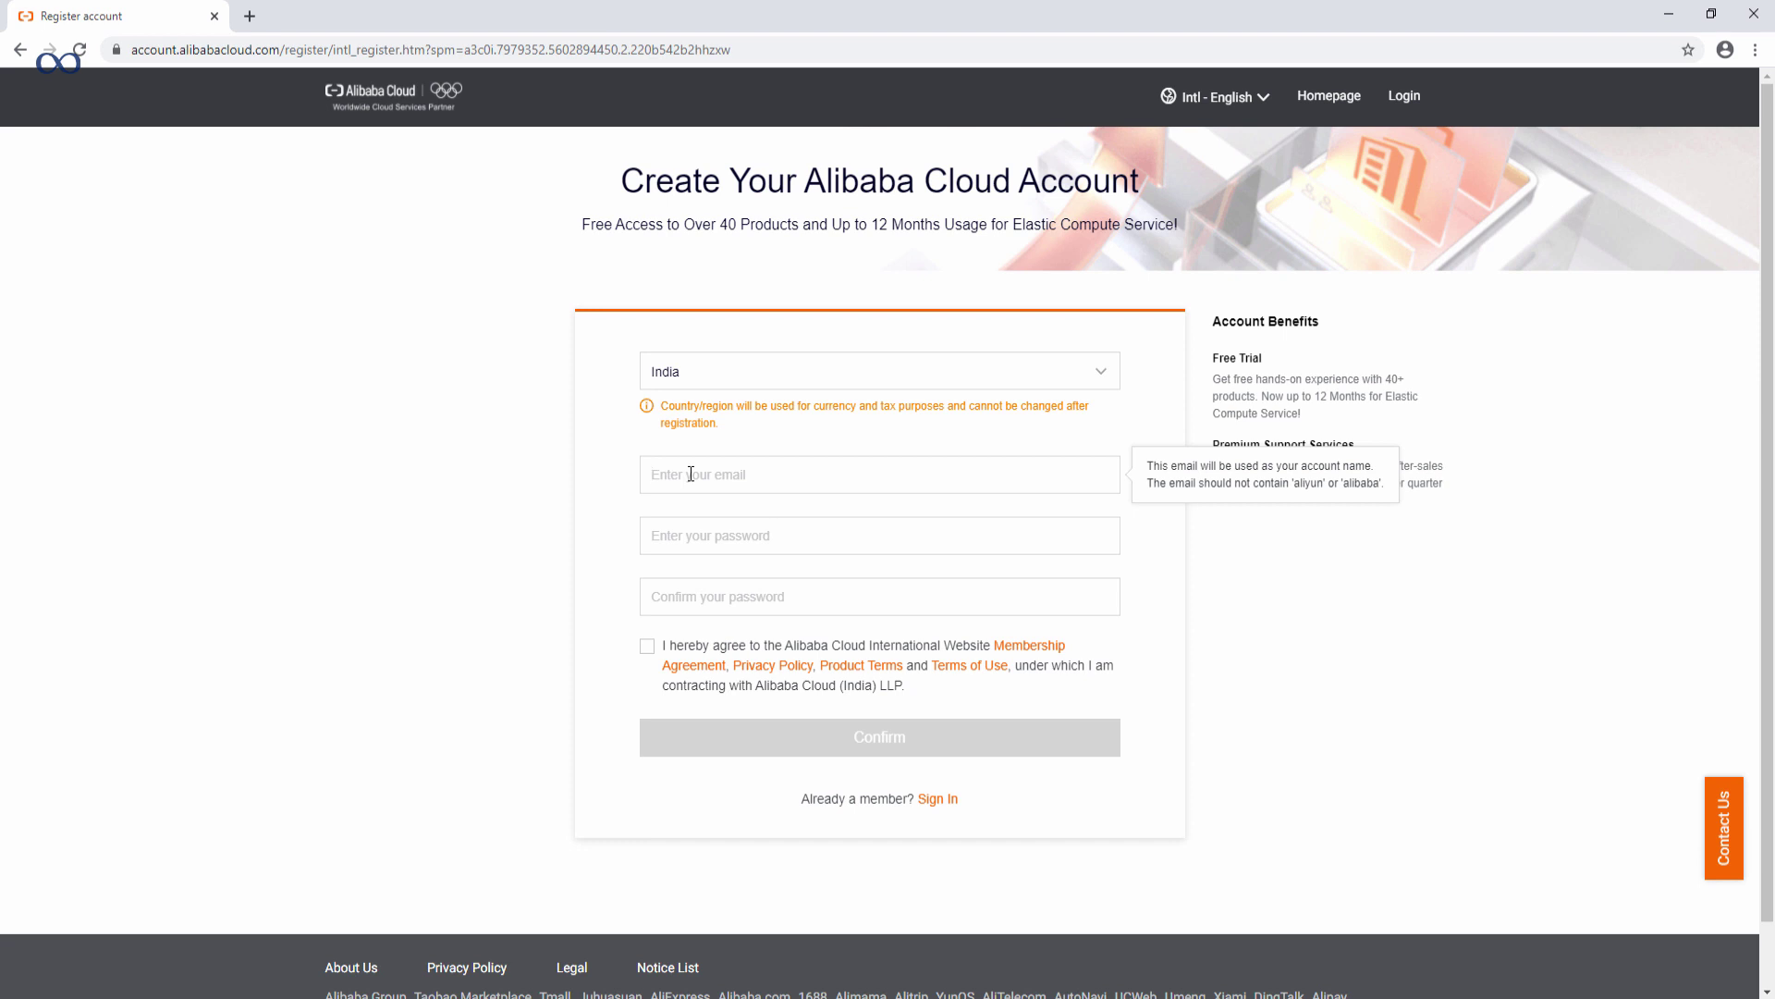
pyautogui.hotkey('ctrl', 'v')
pyautogui.click(695, 540)
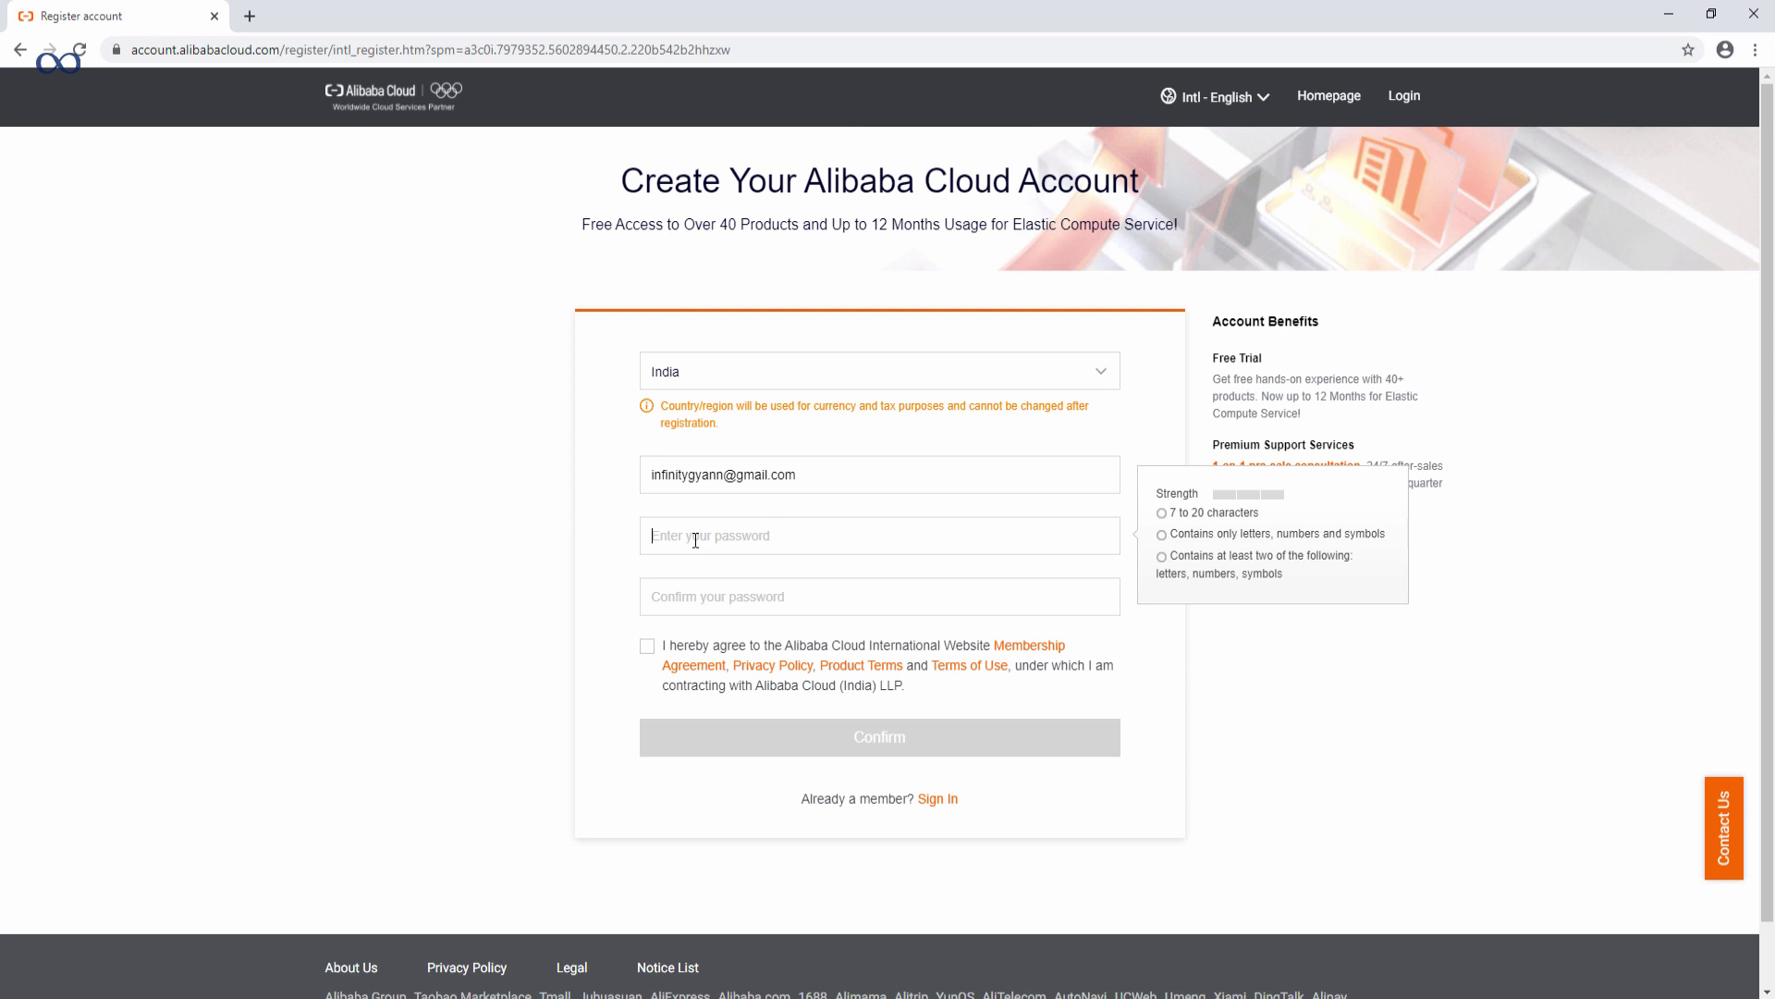
pyautogui.hotkey('ctrl', 'v')
pyautogui.click(699, 585)
pyautogui.hotkey('ctrl', 'v')
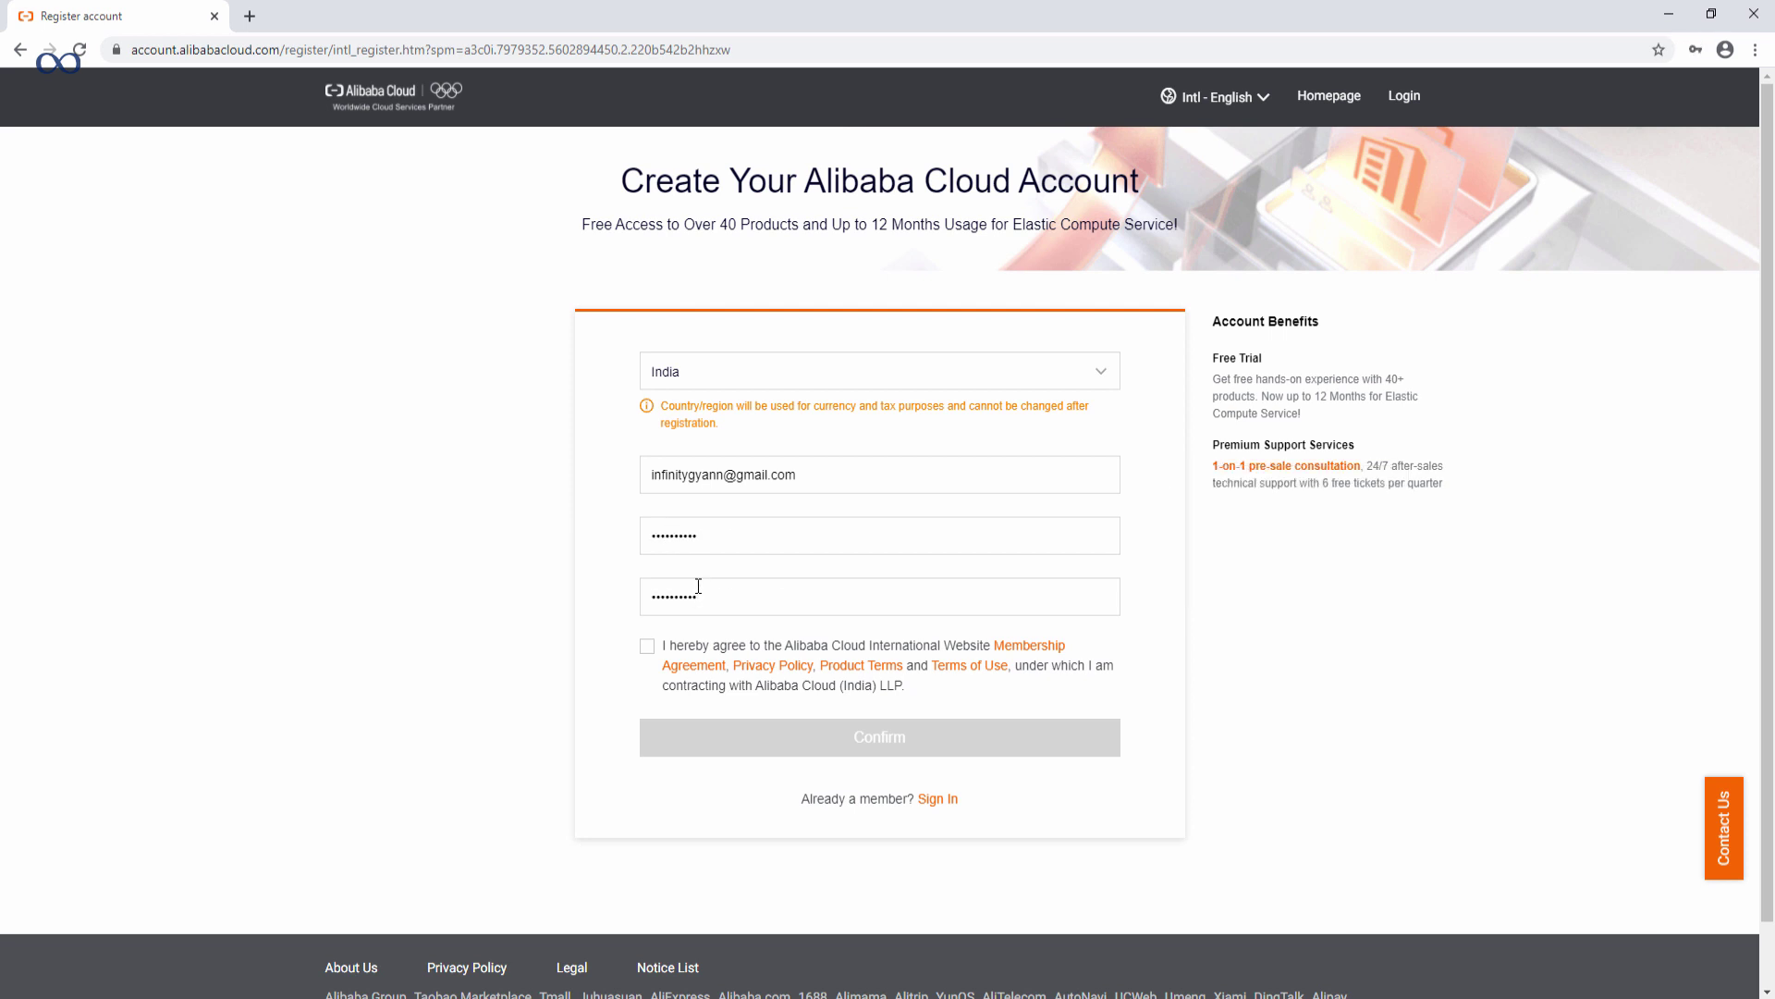
pyautogui.click(646, 645)
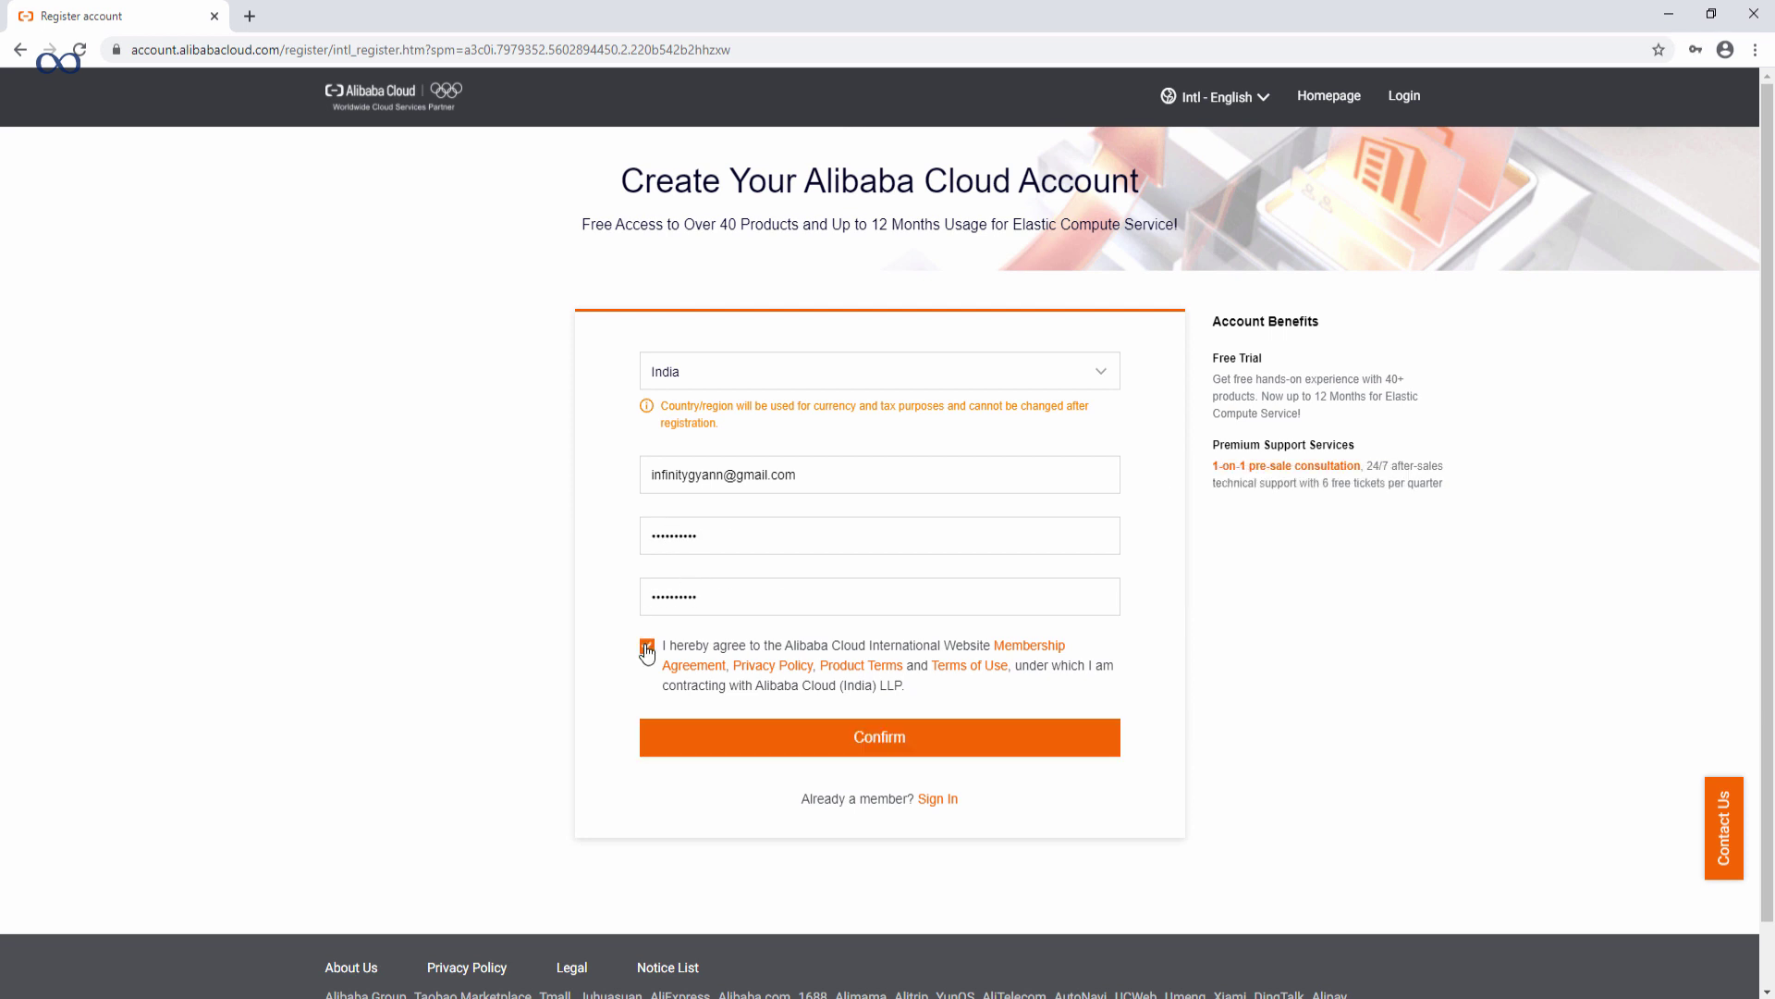
pyautogui.click(922, 754)
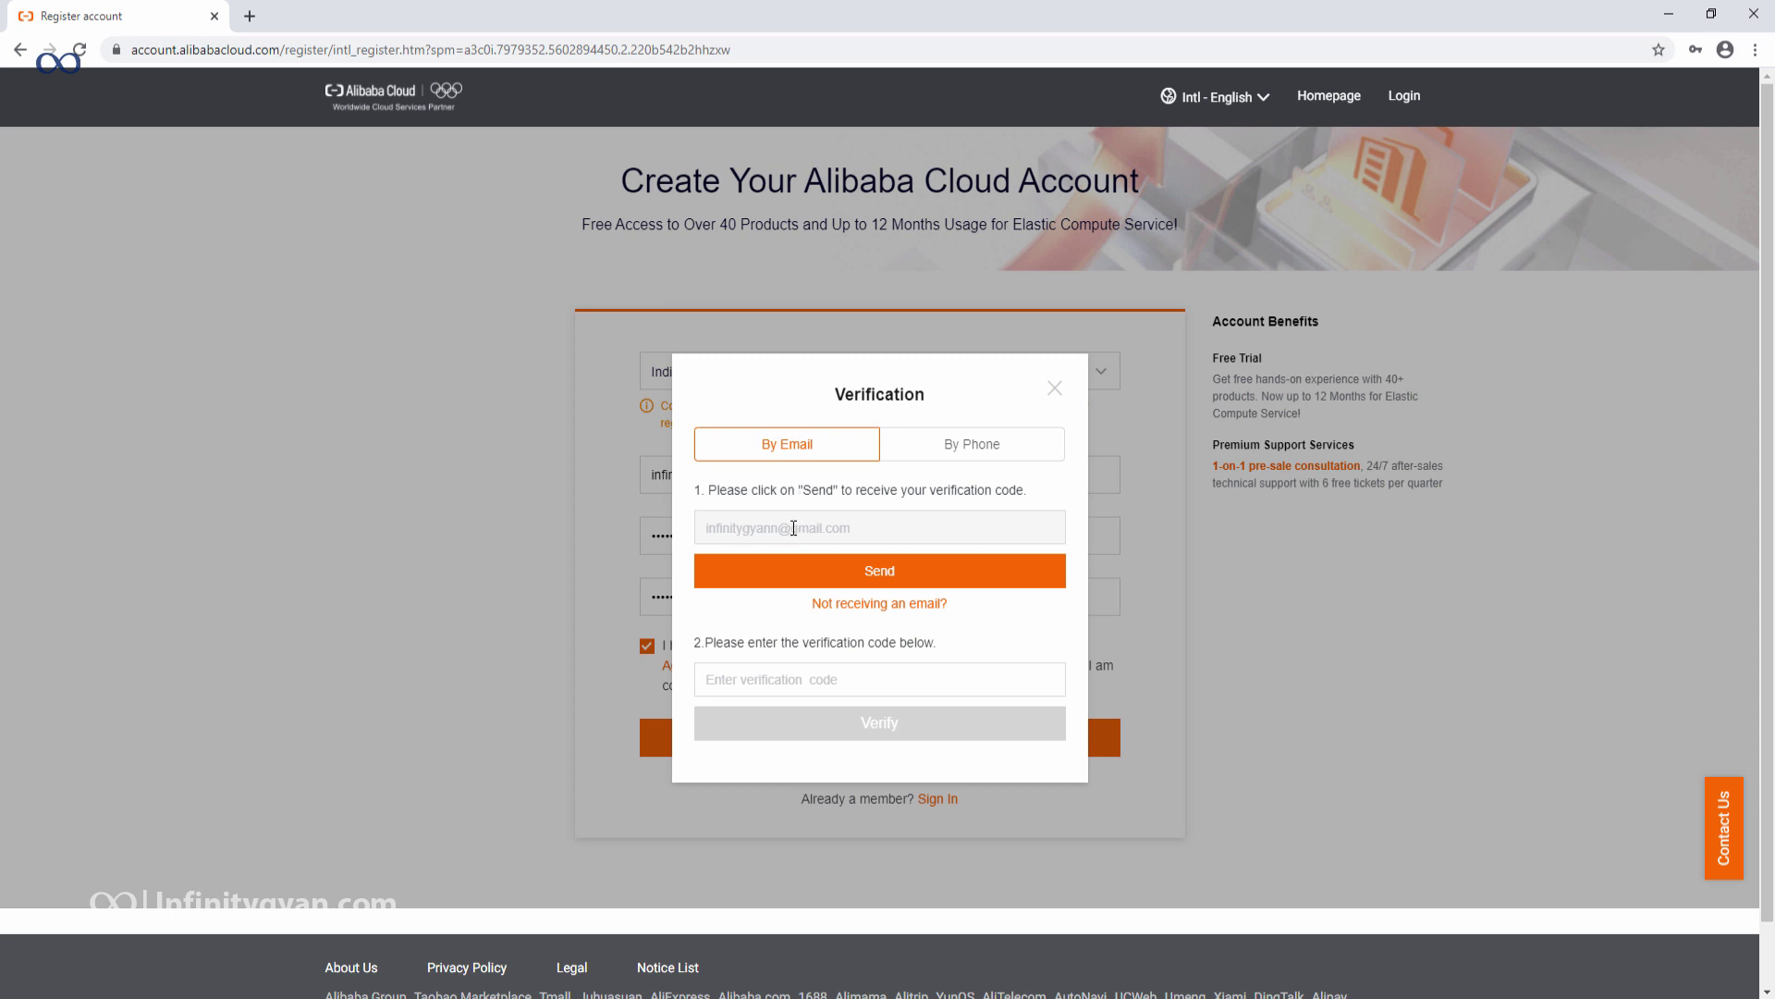
# - Have the verification code e-mailed and open Google's homepage in a new browser tab
pyautogui.click(912, 574)
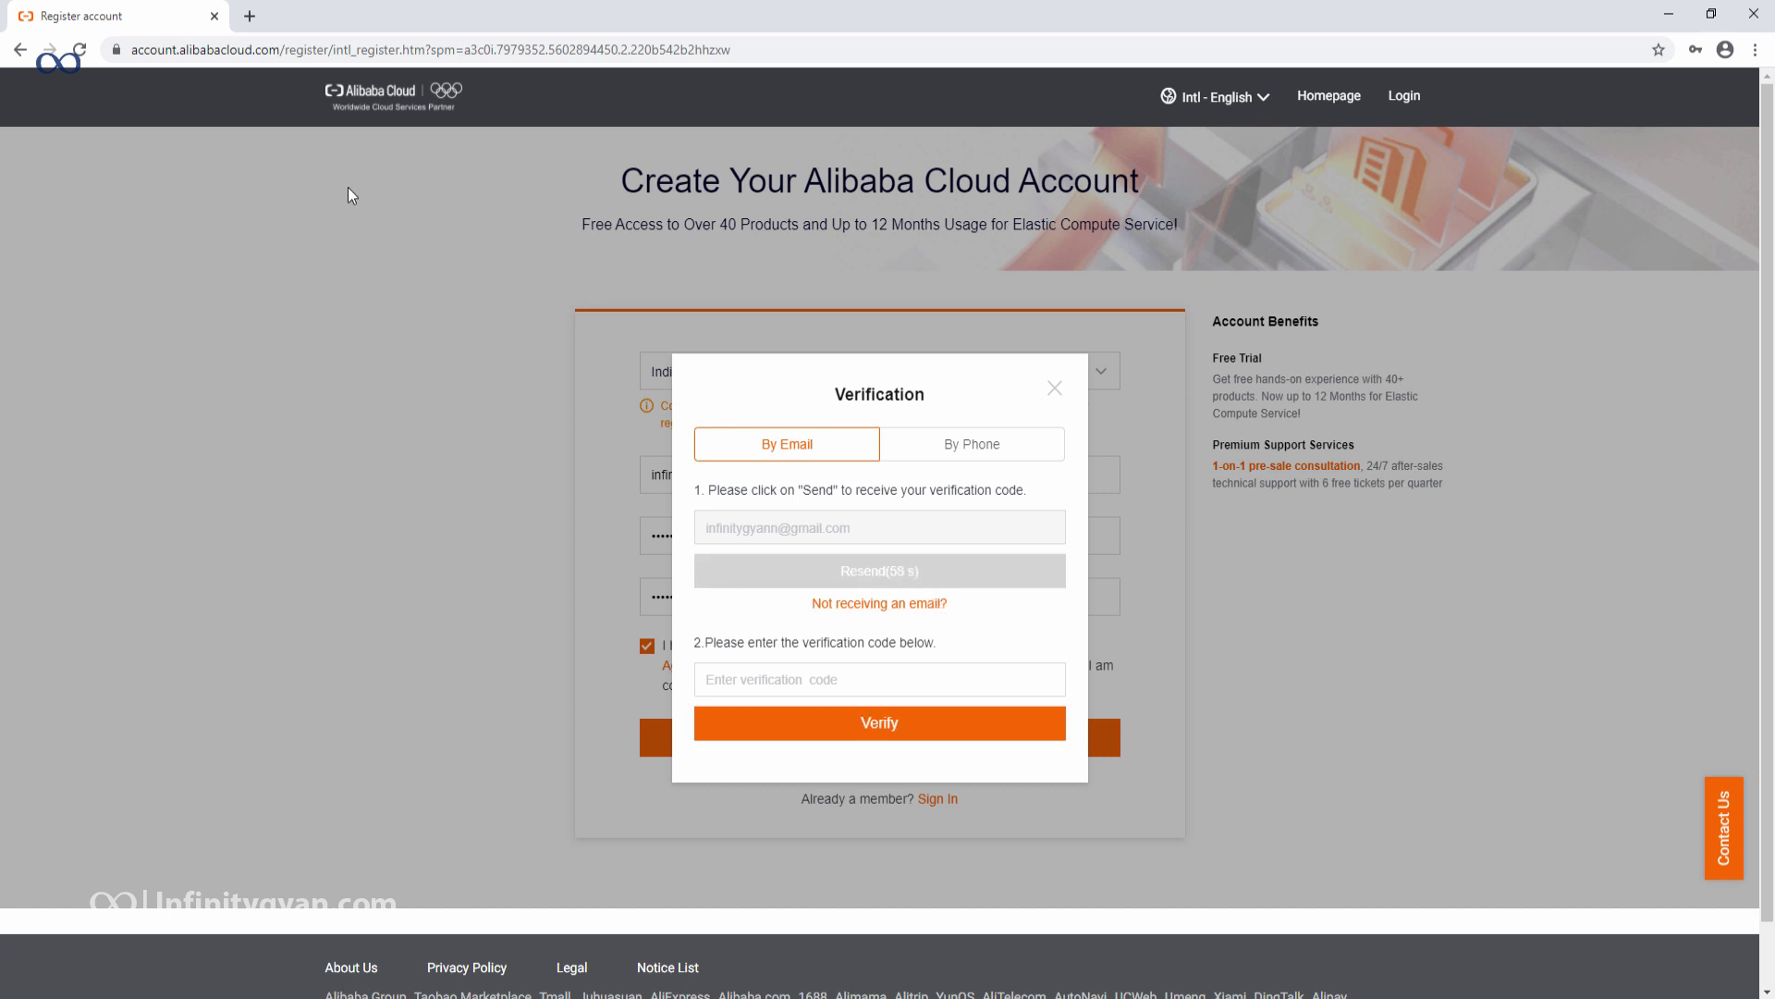
pyautogui.click(250, 16)
pyautogui.moveTo(285, 9); pyautogui.dragTo(99, 9)
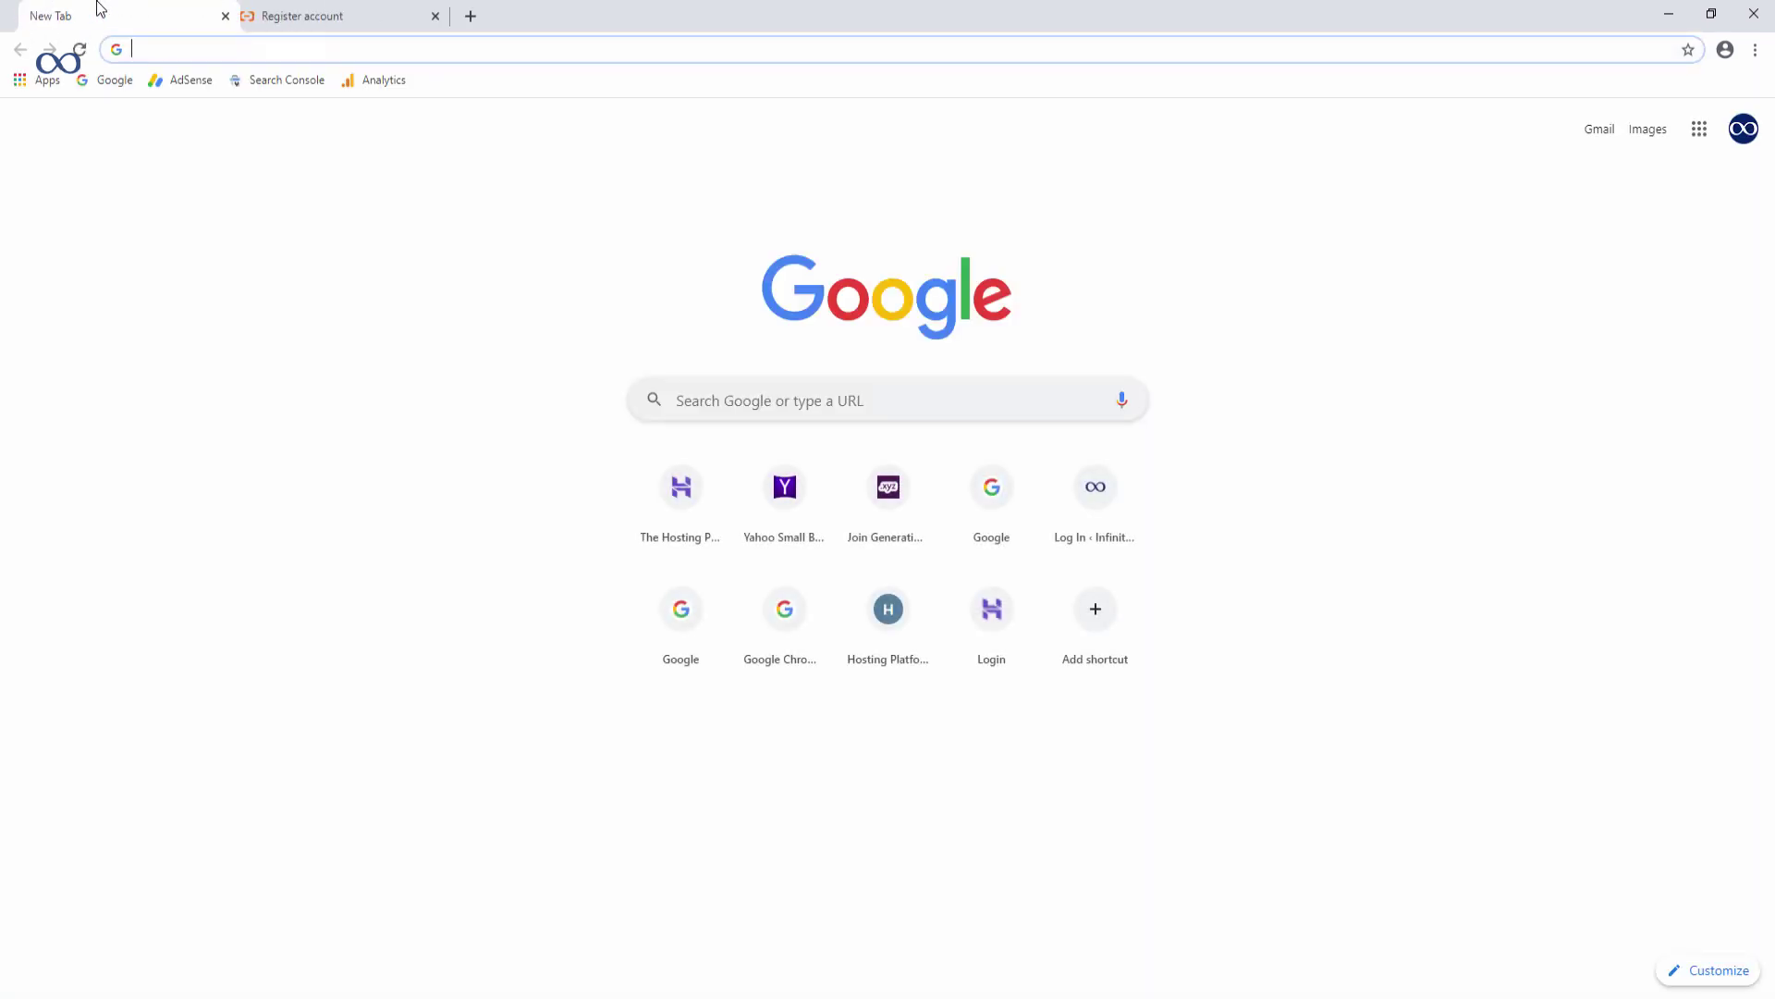
pyautogui.click(125, 83)
# - Copy the six-digit code from the Alibaba Cloud Email Verification message in Gmail, then return to registration
pyautogui.click(1599, 100)
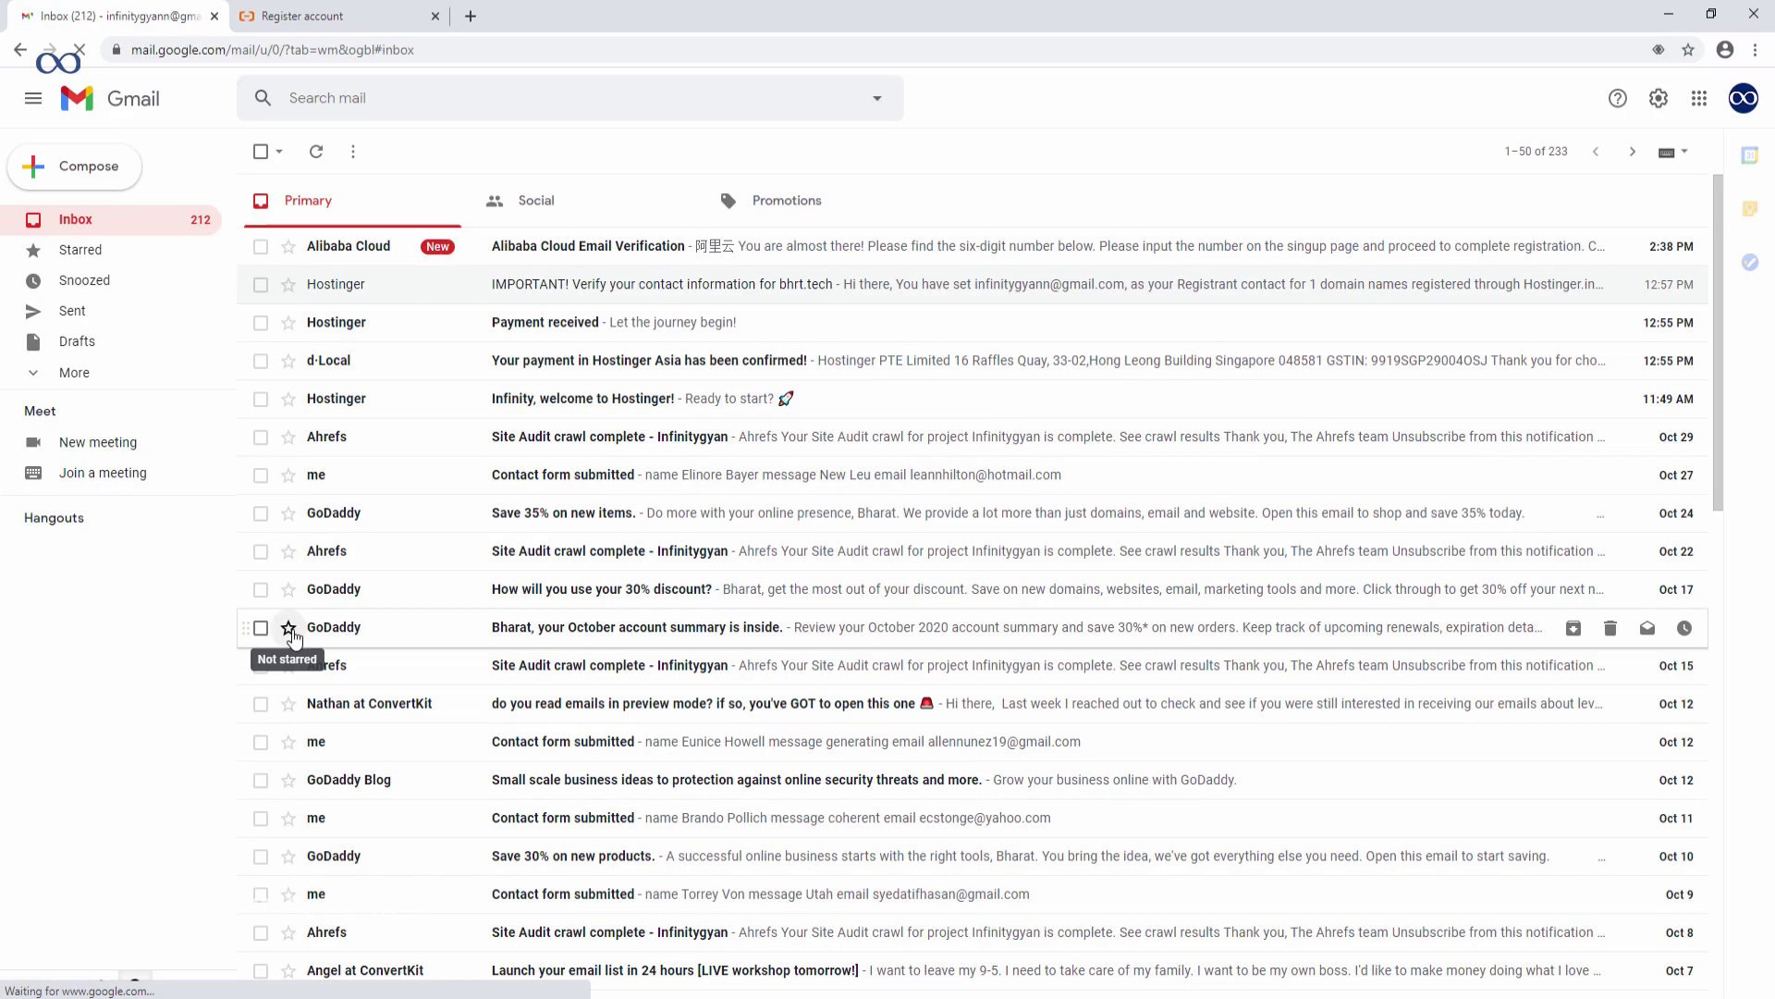
pyautogui.click(586, 246)
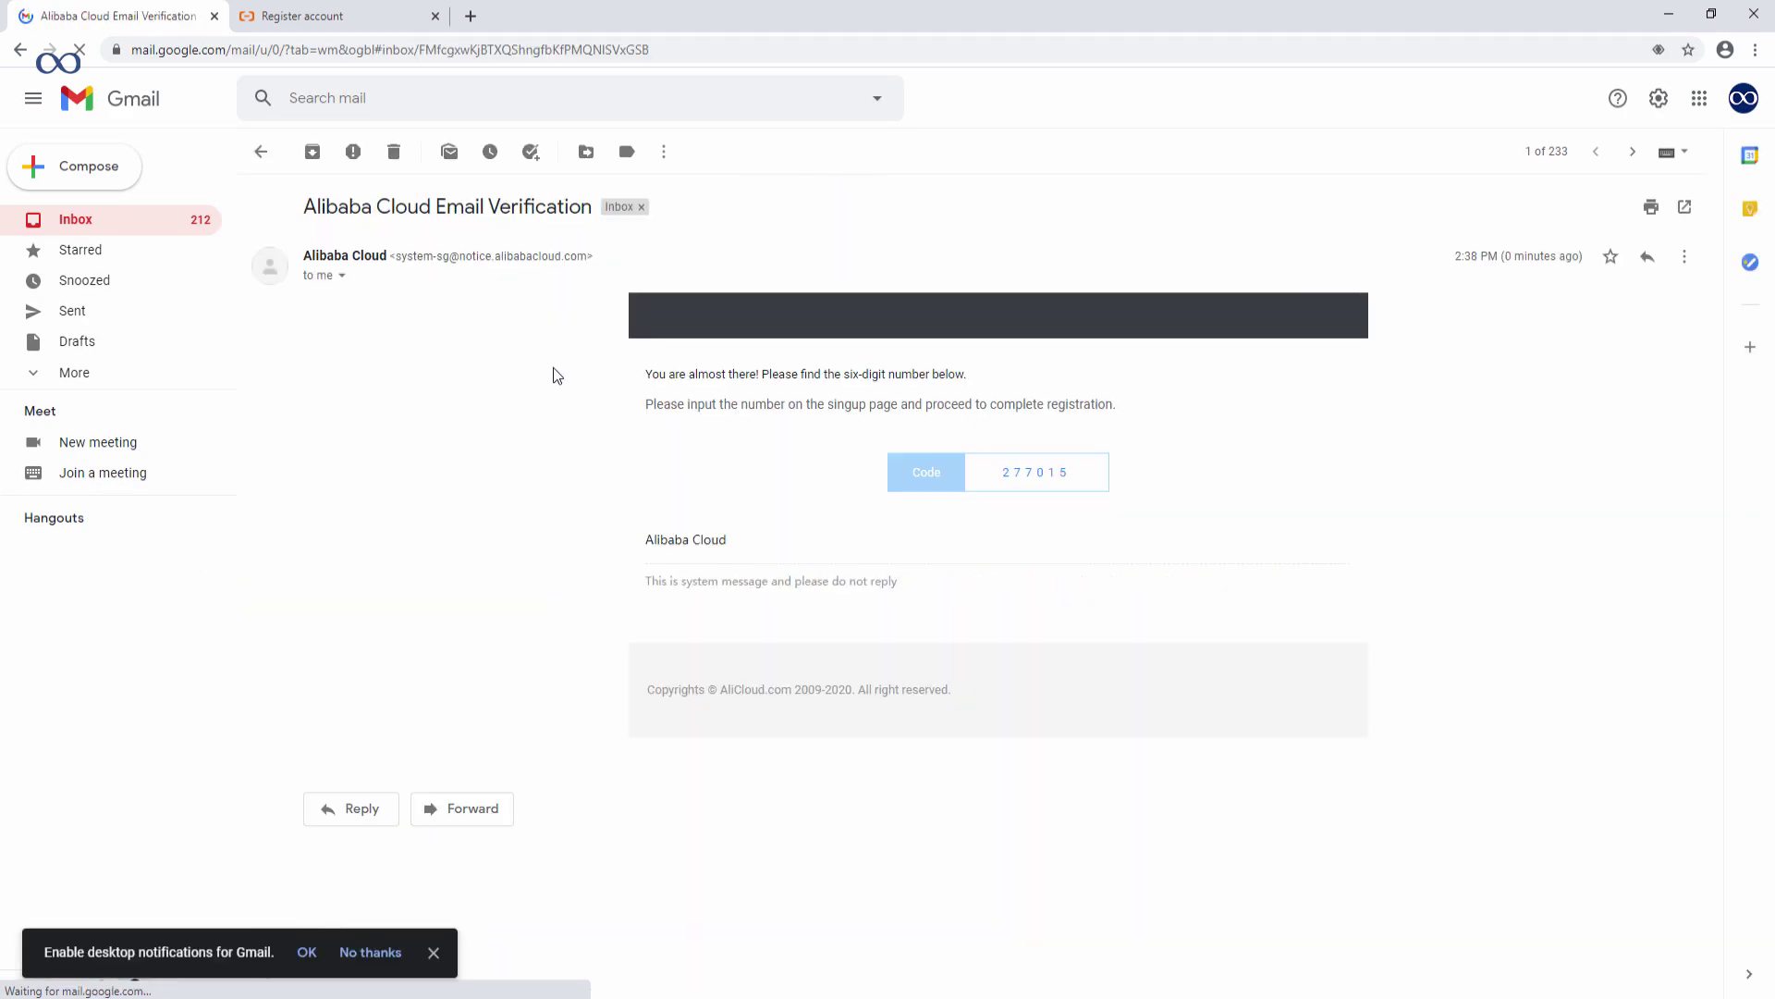
pyautogui.tripleClick(1060, 471)
pyautogui.click(1062, 472)
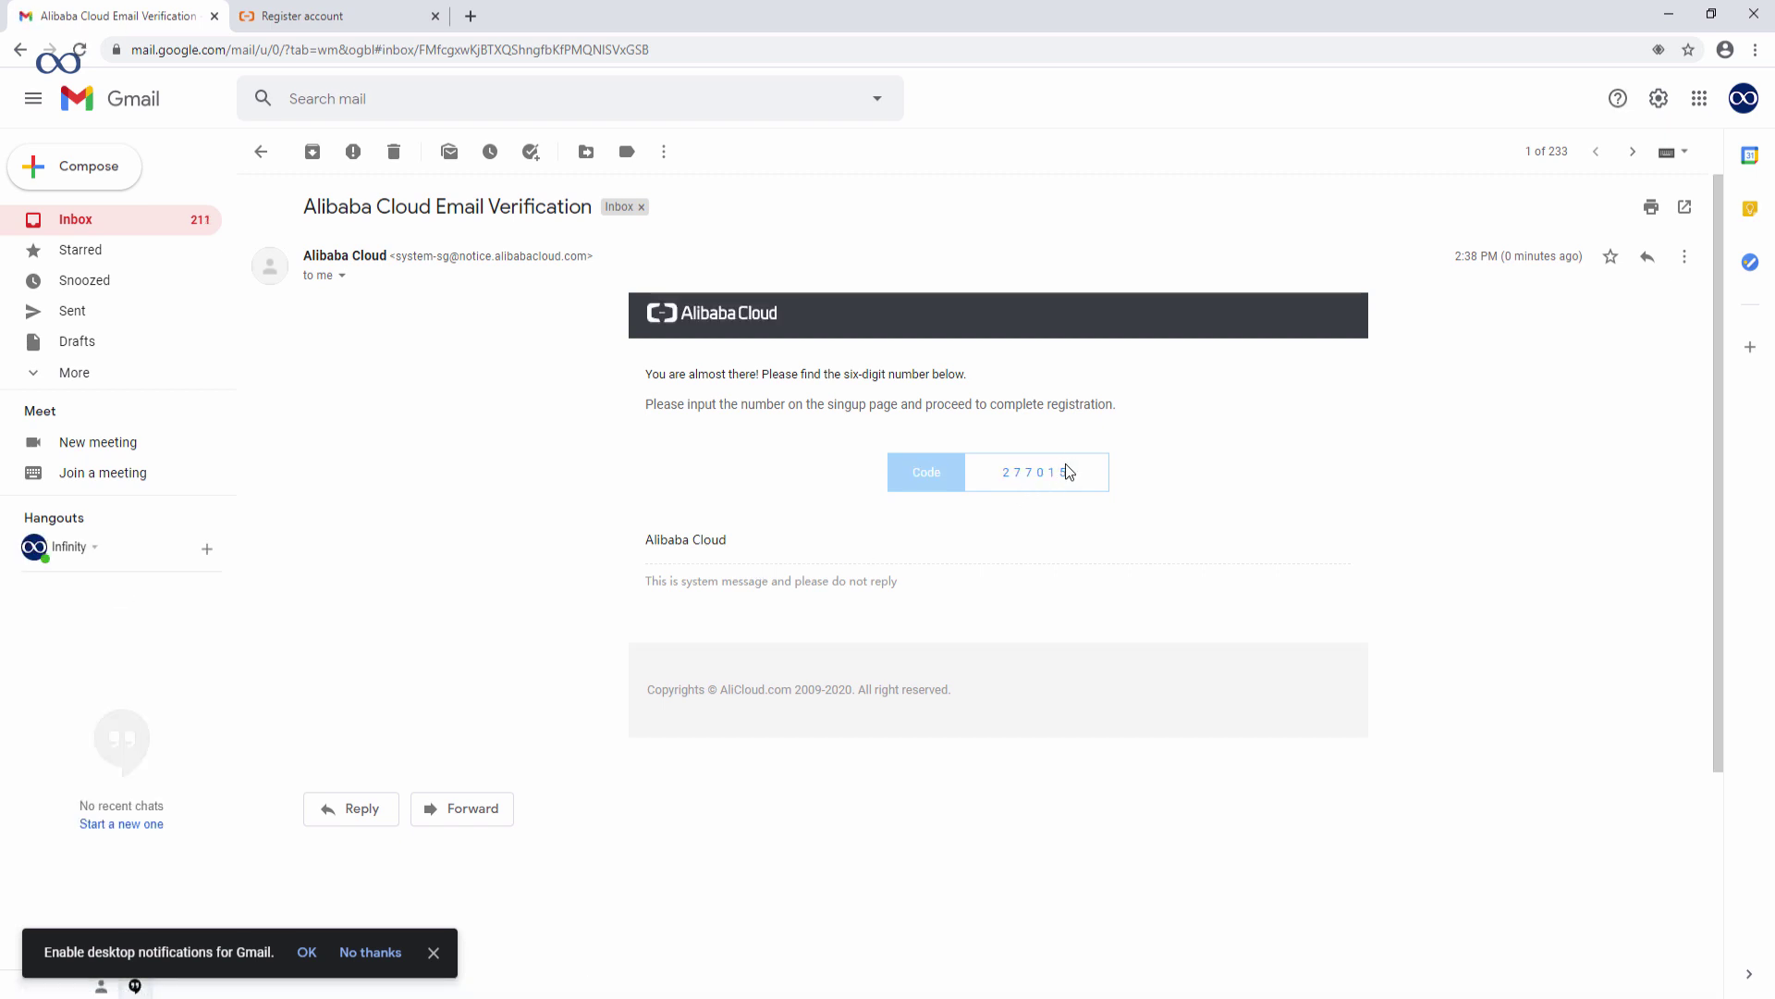
pyautogui.moveTo(1069, 471); pyautogui.dragTo(1003, 469)
pyautogui.rightClick(1002, 469)
pyautogui.click(1029, 484)
pyautogui.click(305, 11)
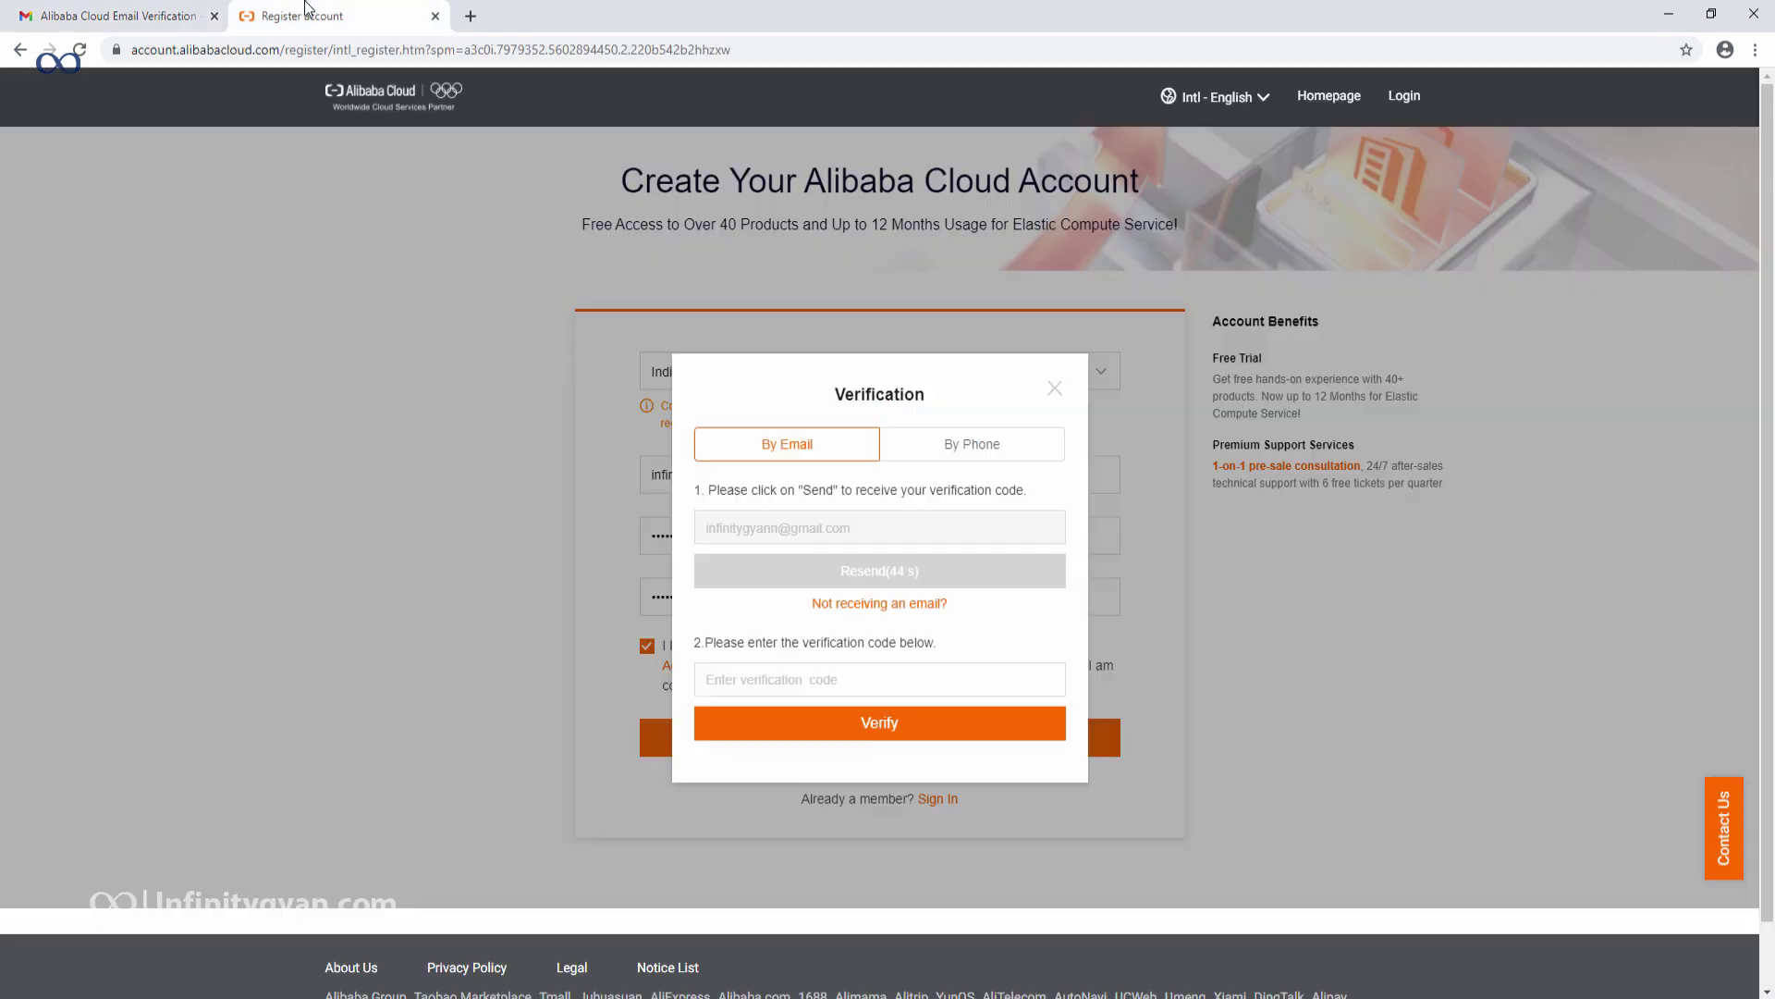
# - Paste the copied e-mail code into the verification field and verify it
pyautogui.click(794, 682)
pyautogui.hotkey('ctrl', 'v')
pyautogui.click(856, 724)
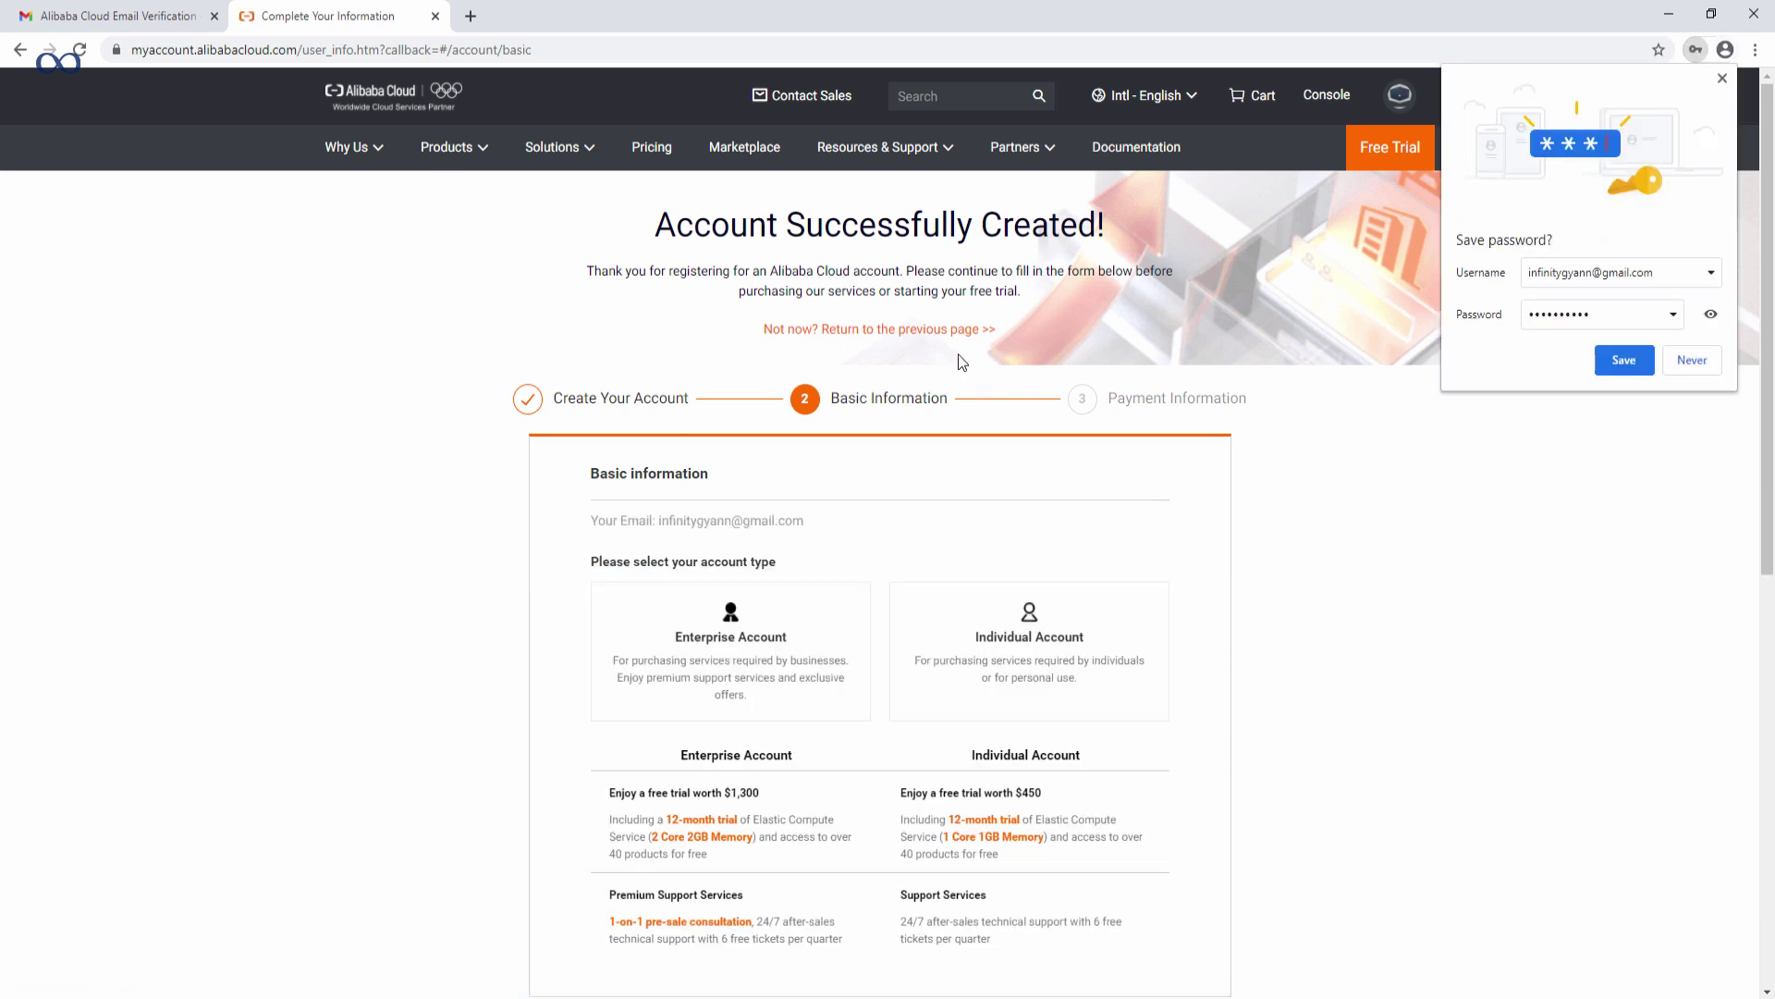
# - Save the account password in the browser and choose the Individual Account type
pyautogui.click(1639, 369)
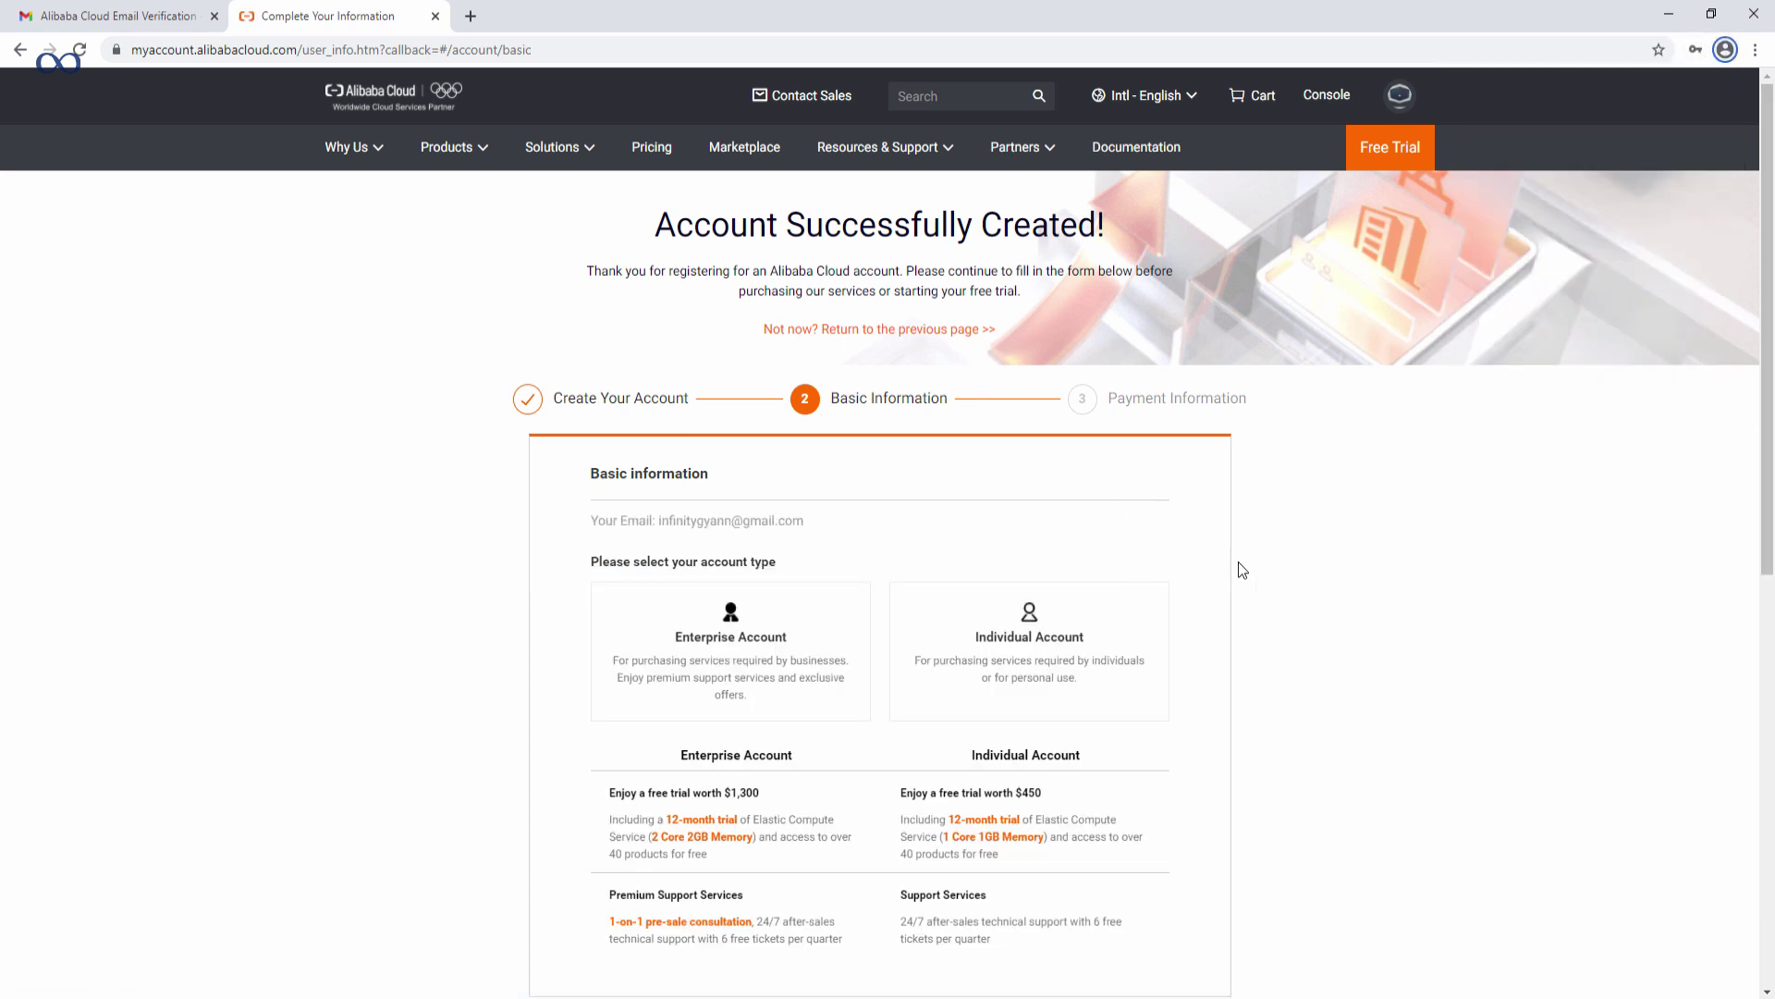
pyautogui.scroll(-2, 1431, 555)
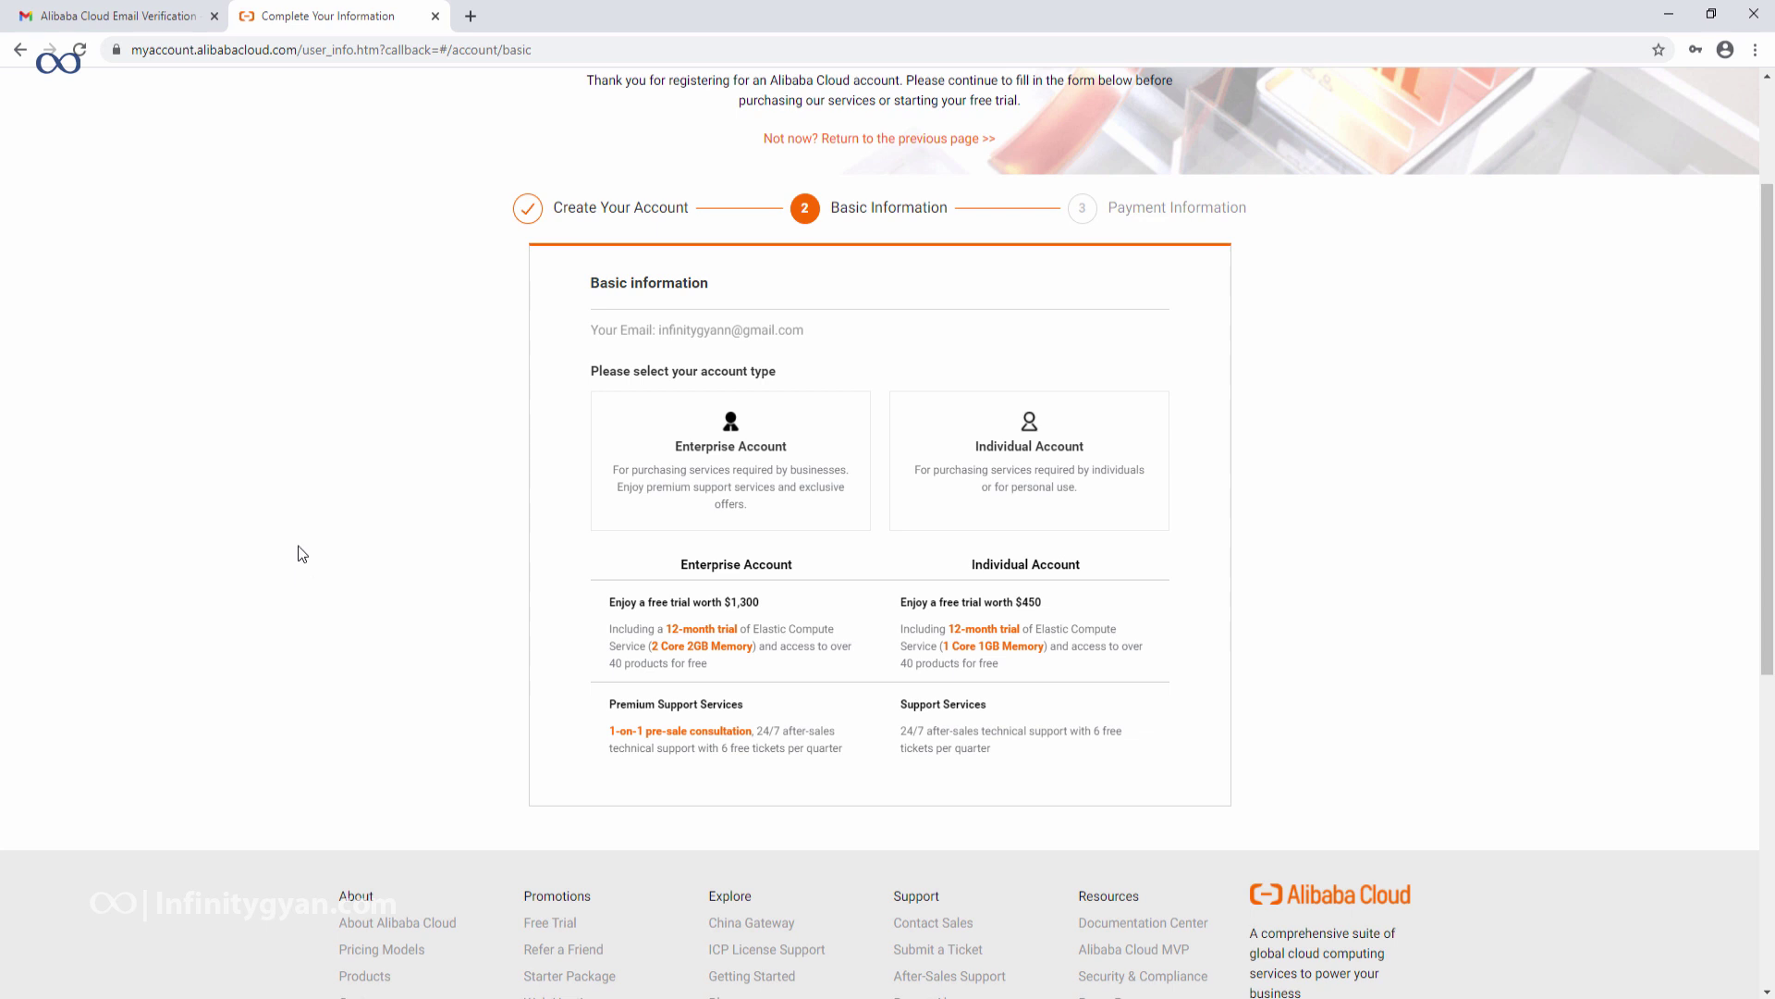
pyautogui.click(1008, 480)
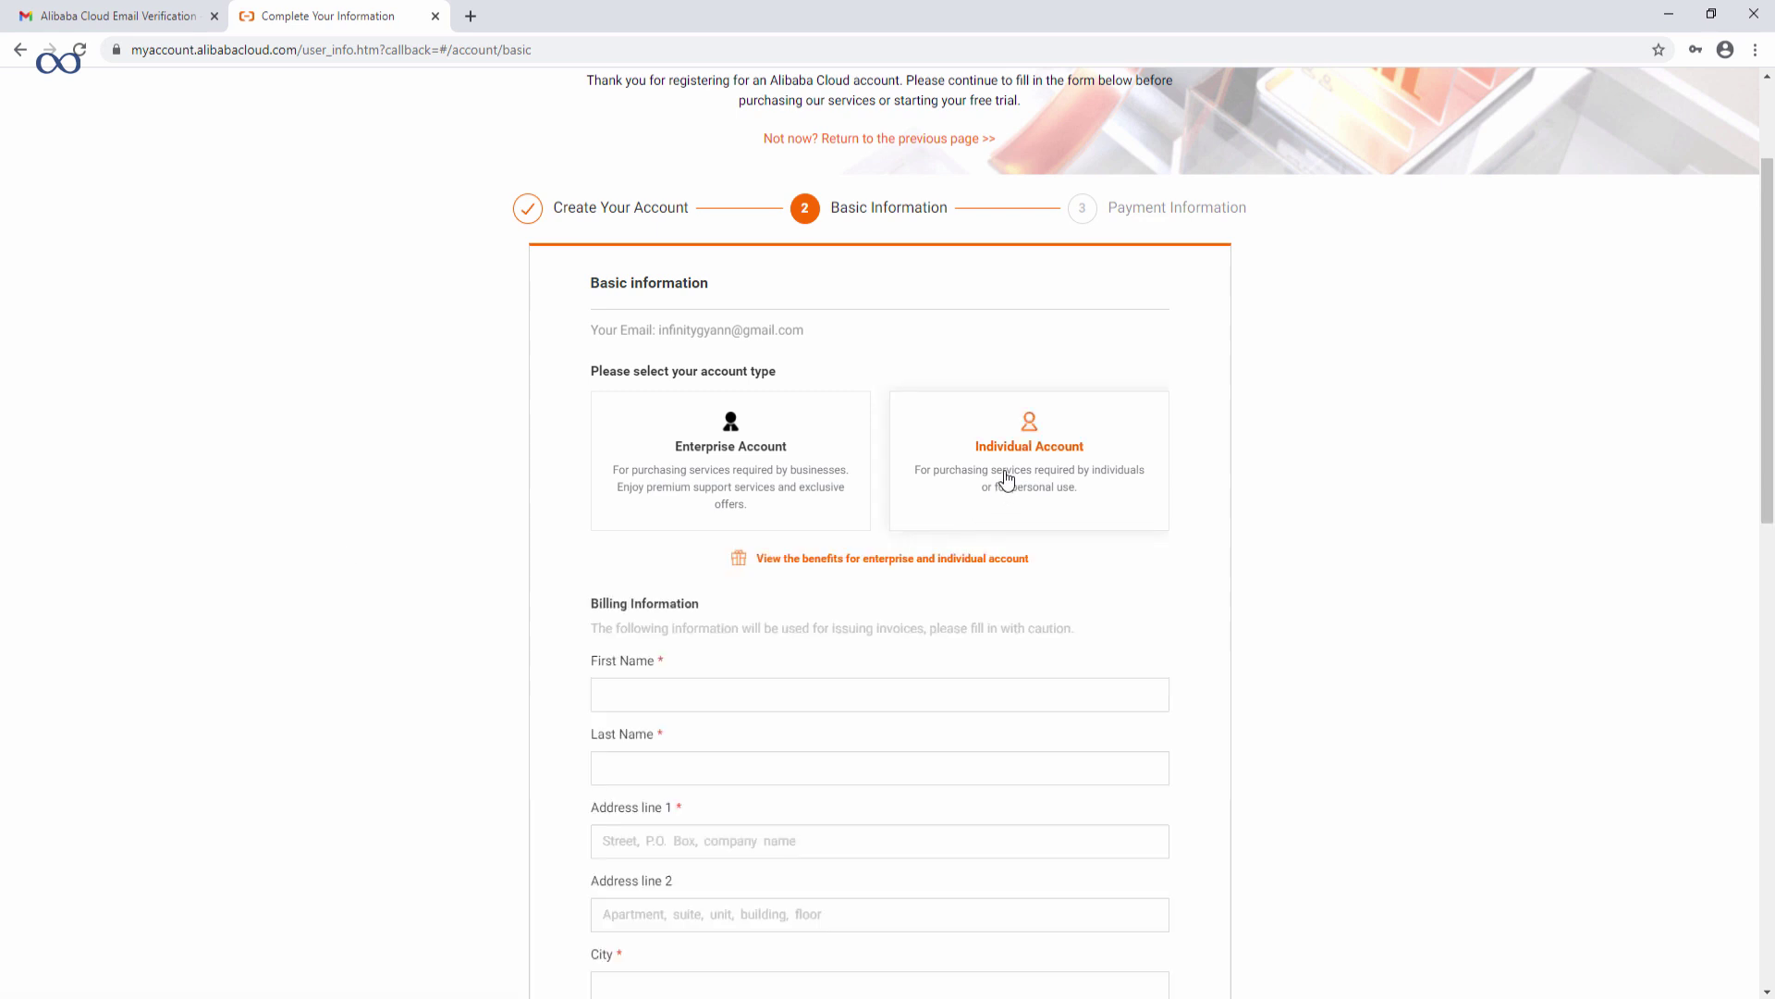
# - Autofill the billing first and last name, address line 1, city, state and phone number
pyautogui.scroll(-5, 1769, 299)
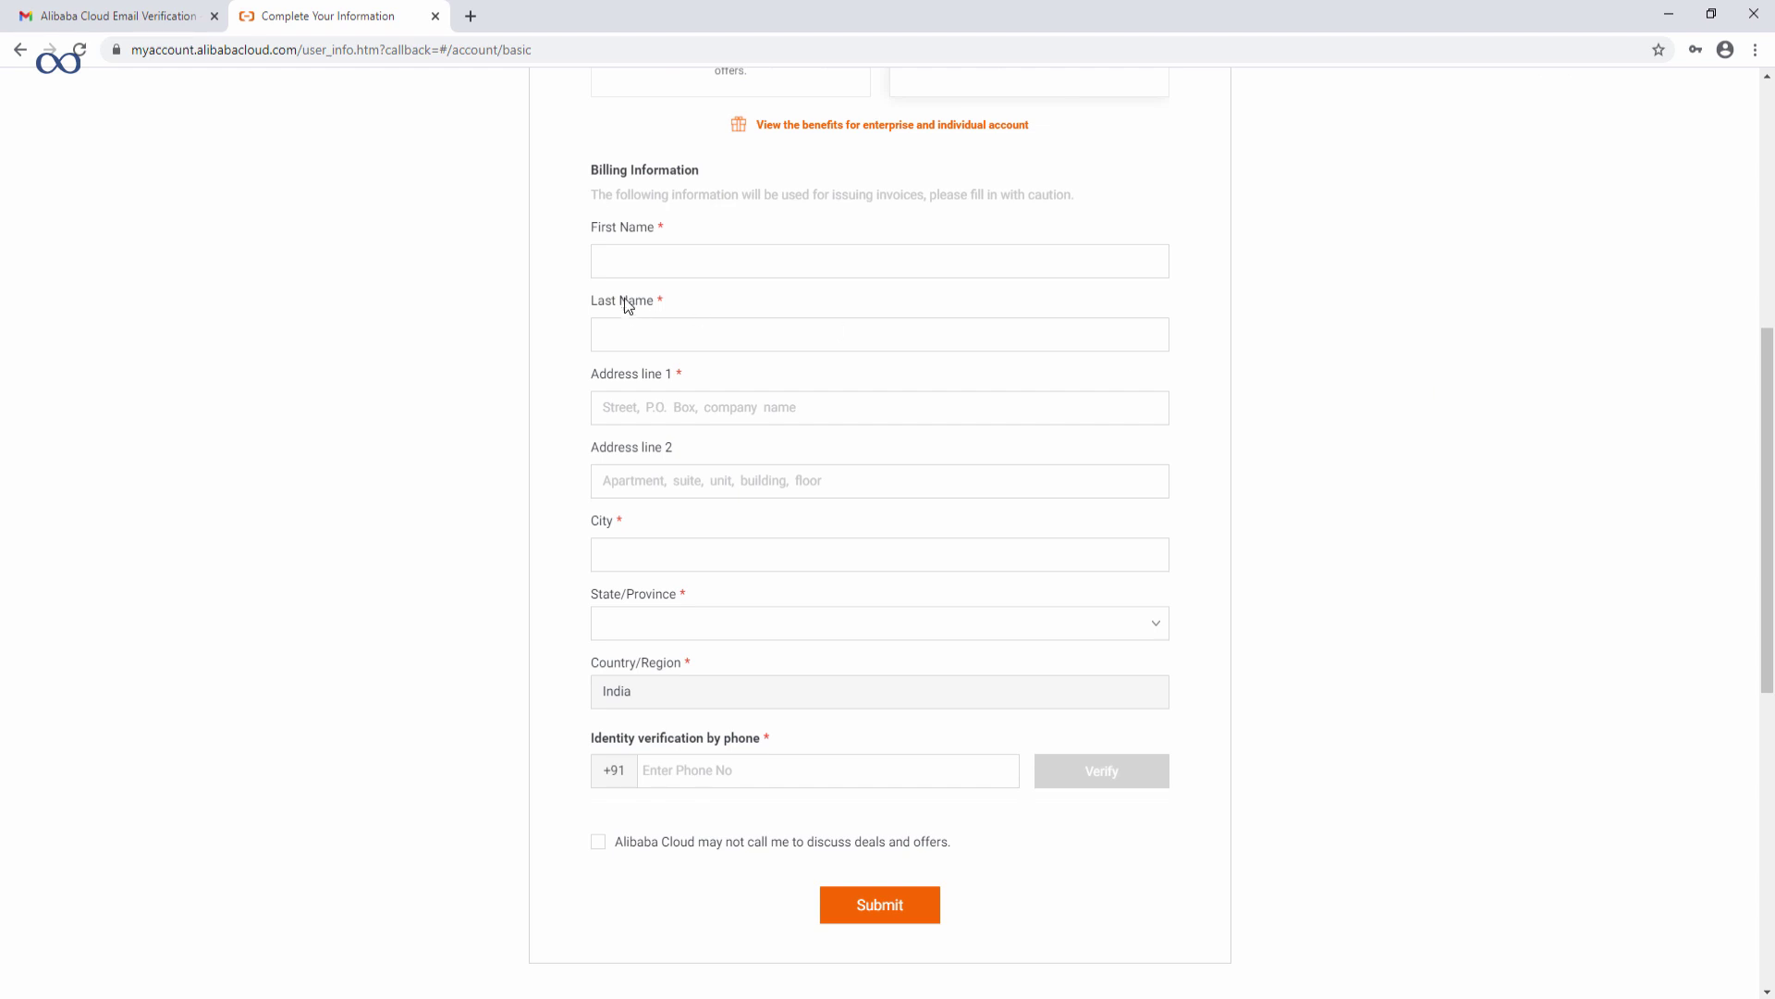
pyautogui.click(645, 262)
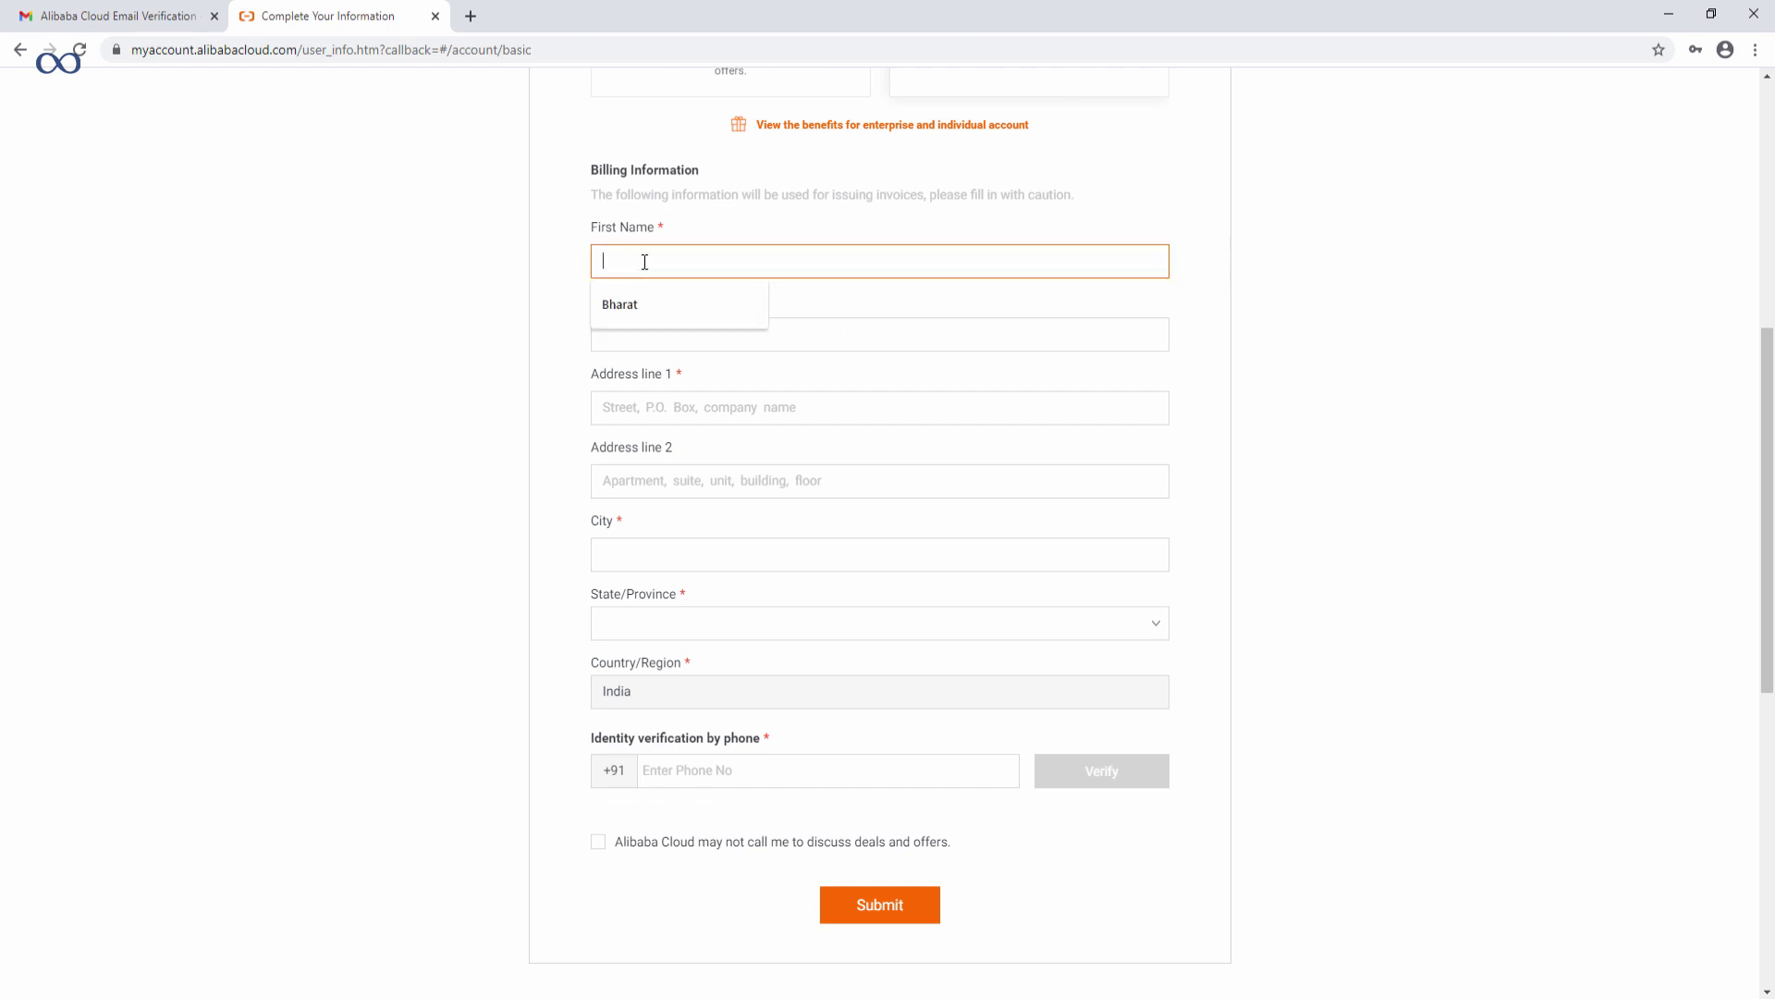
pyautogui.click(638, 306)
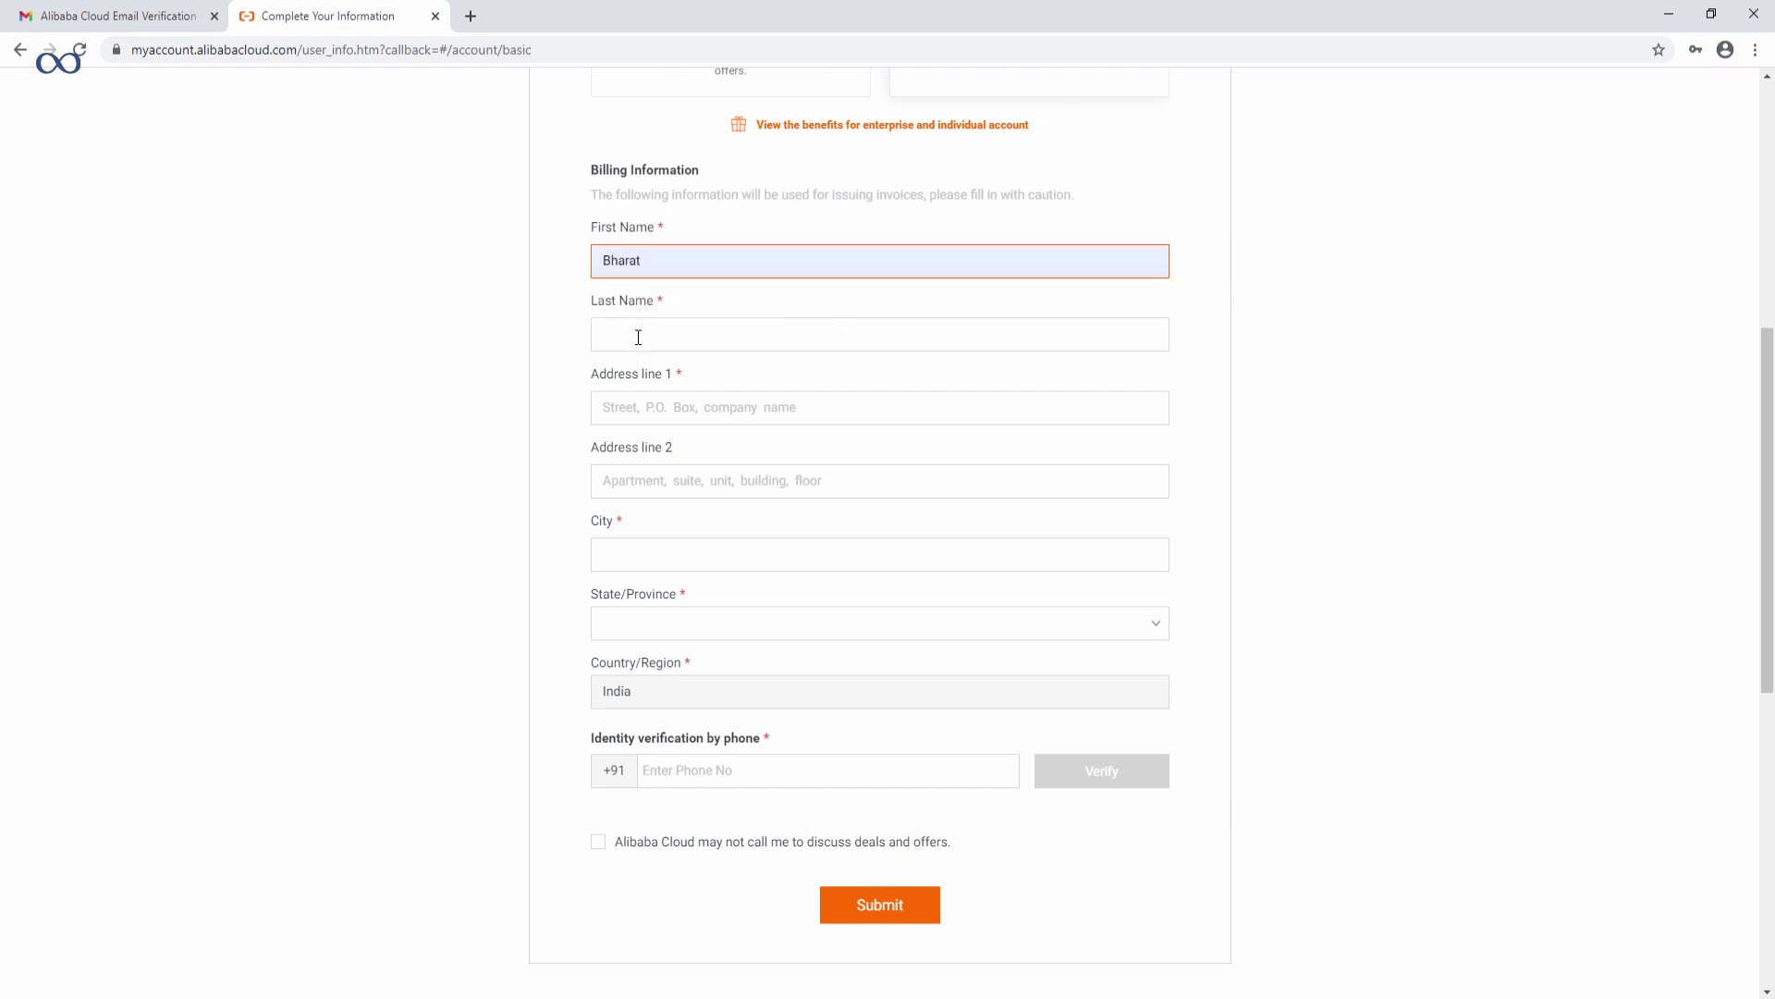
pyautogui.click(638, 335)
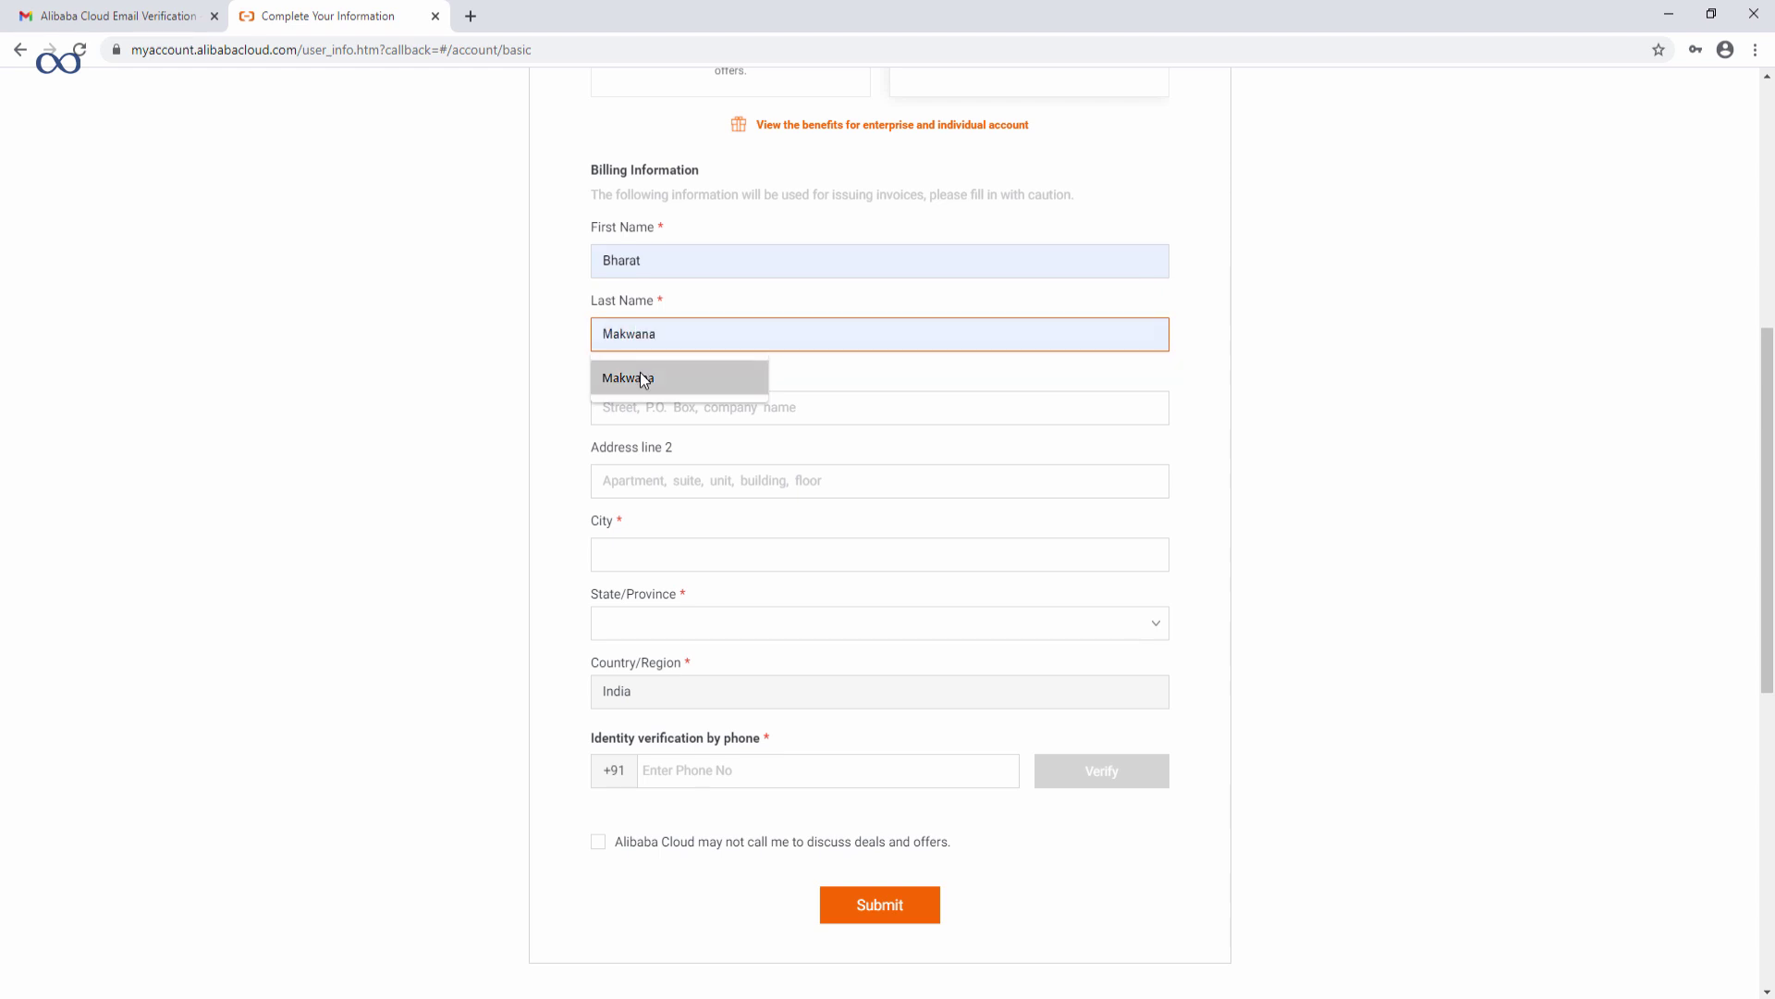
pyautogui.click(644, 379)
pyautogui.click(653, 404)
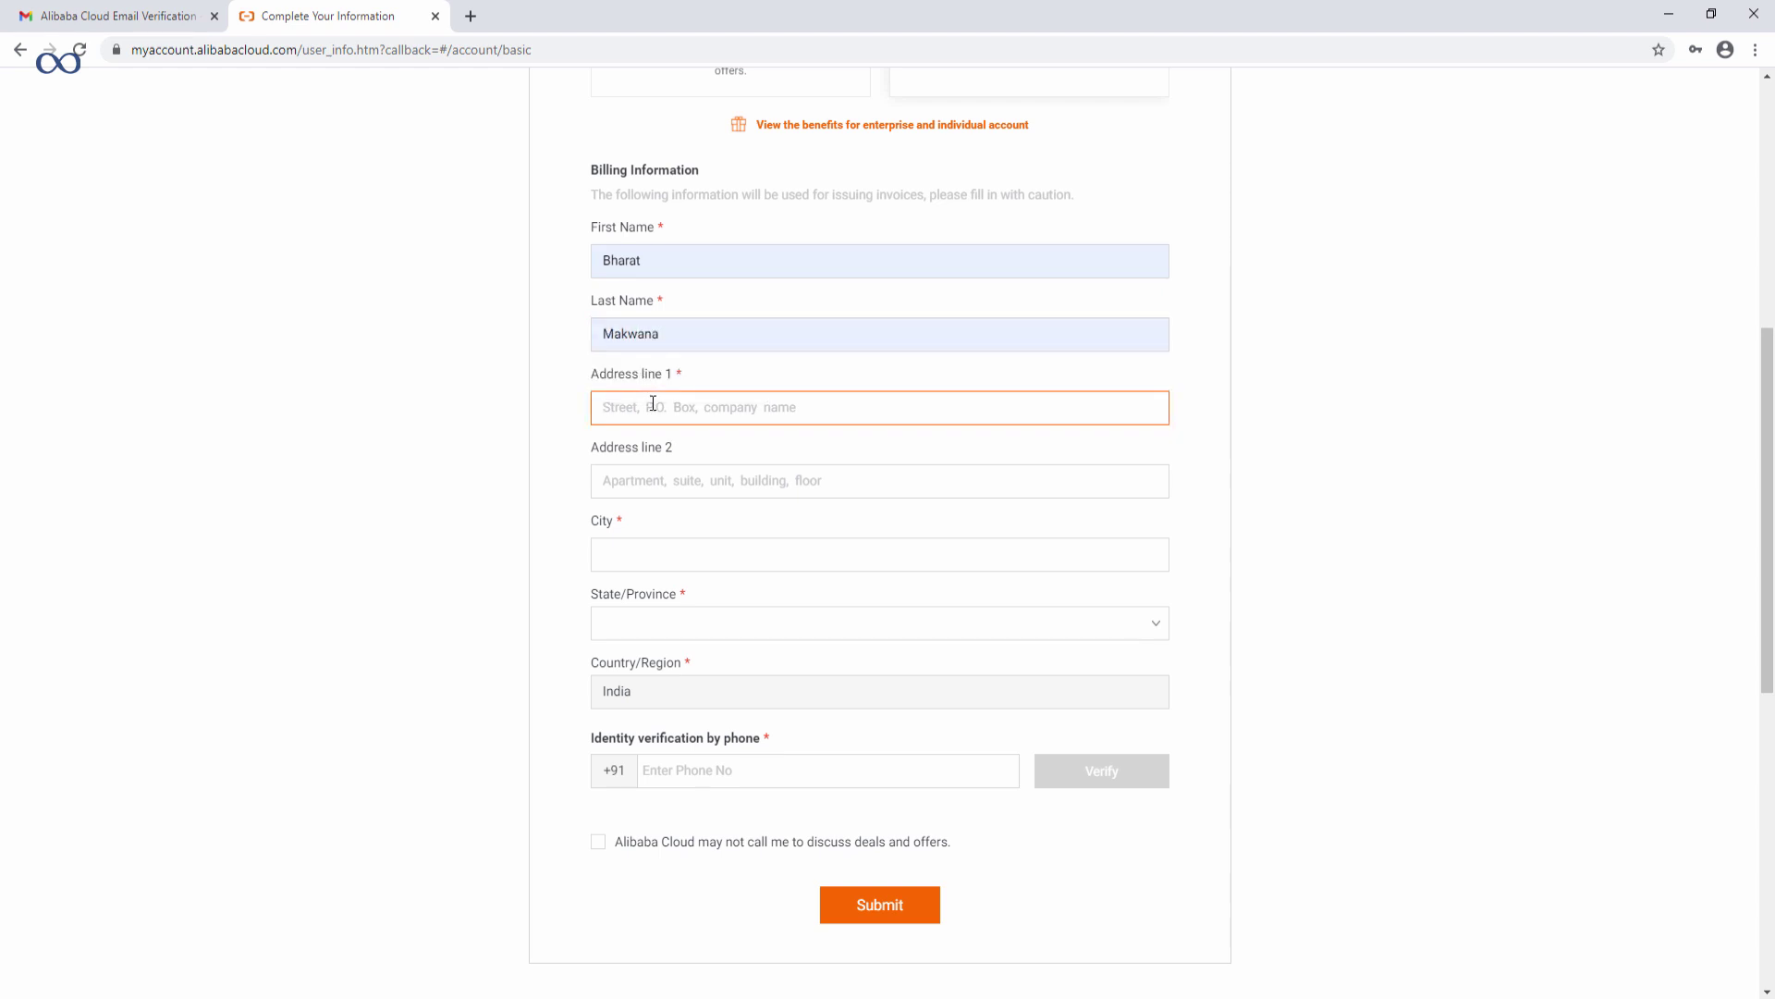
pyautogui.click(647, 448)
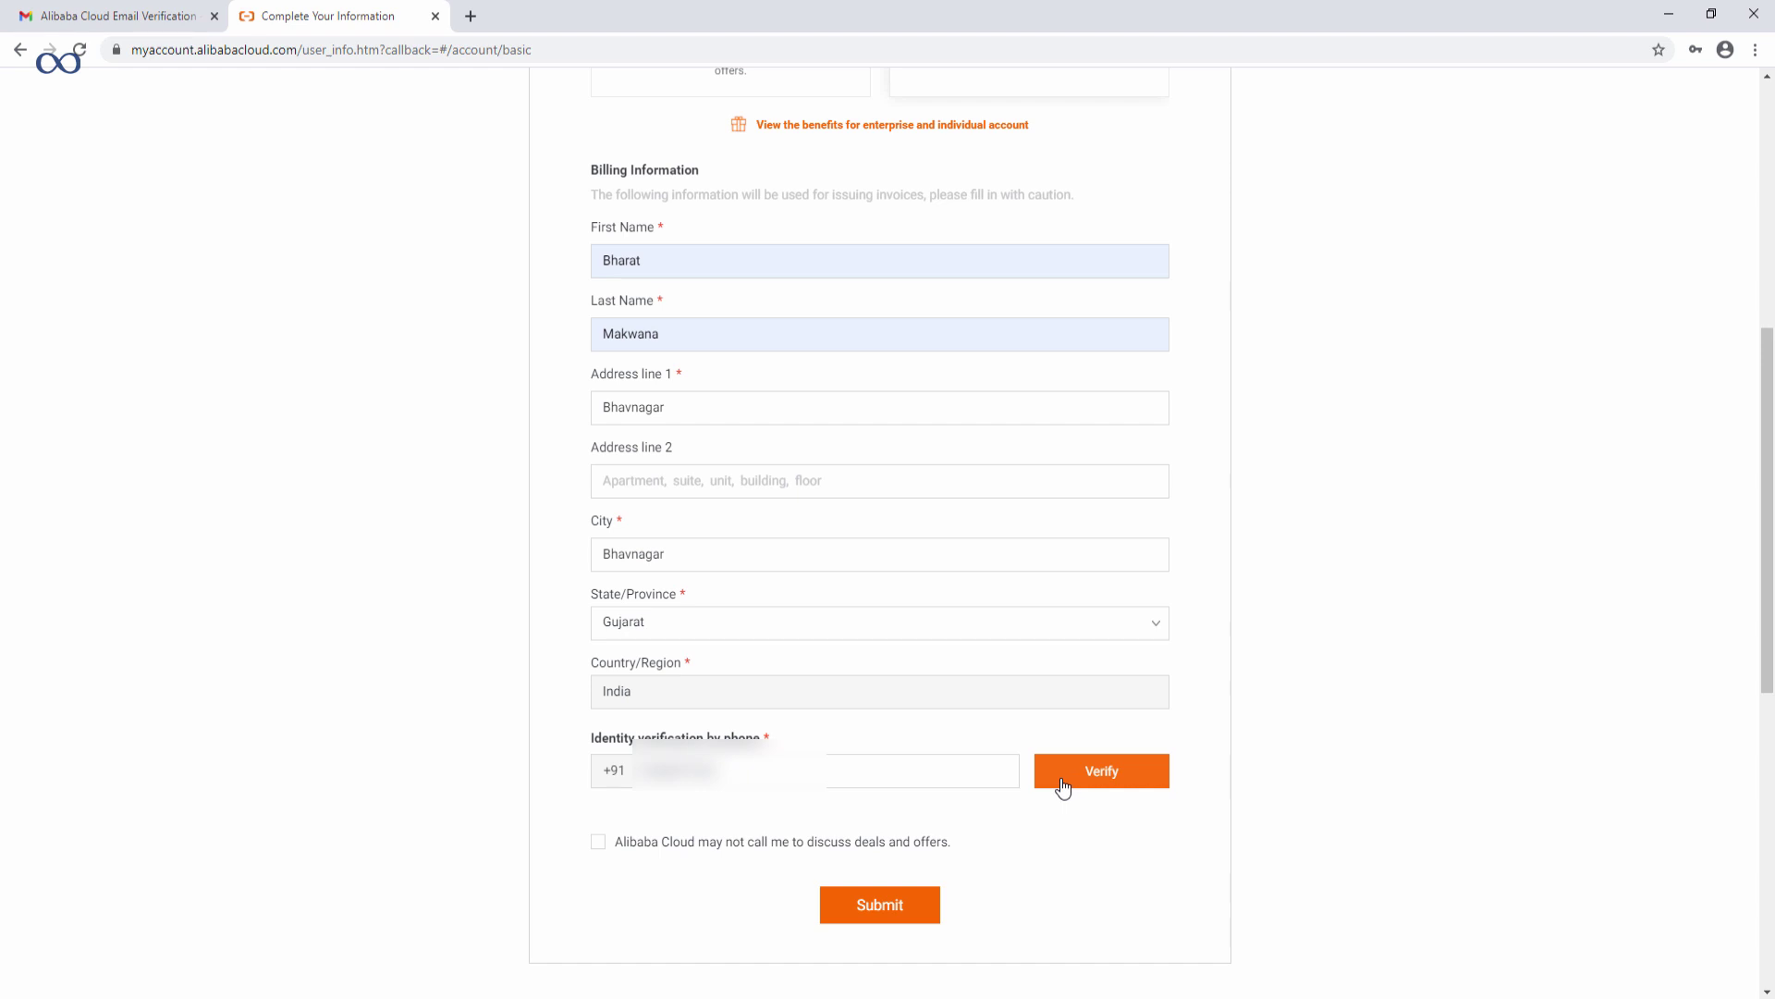
# - Verify the billing phone number with the texted verification code
pyautogui.click(1140, 781)
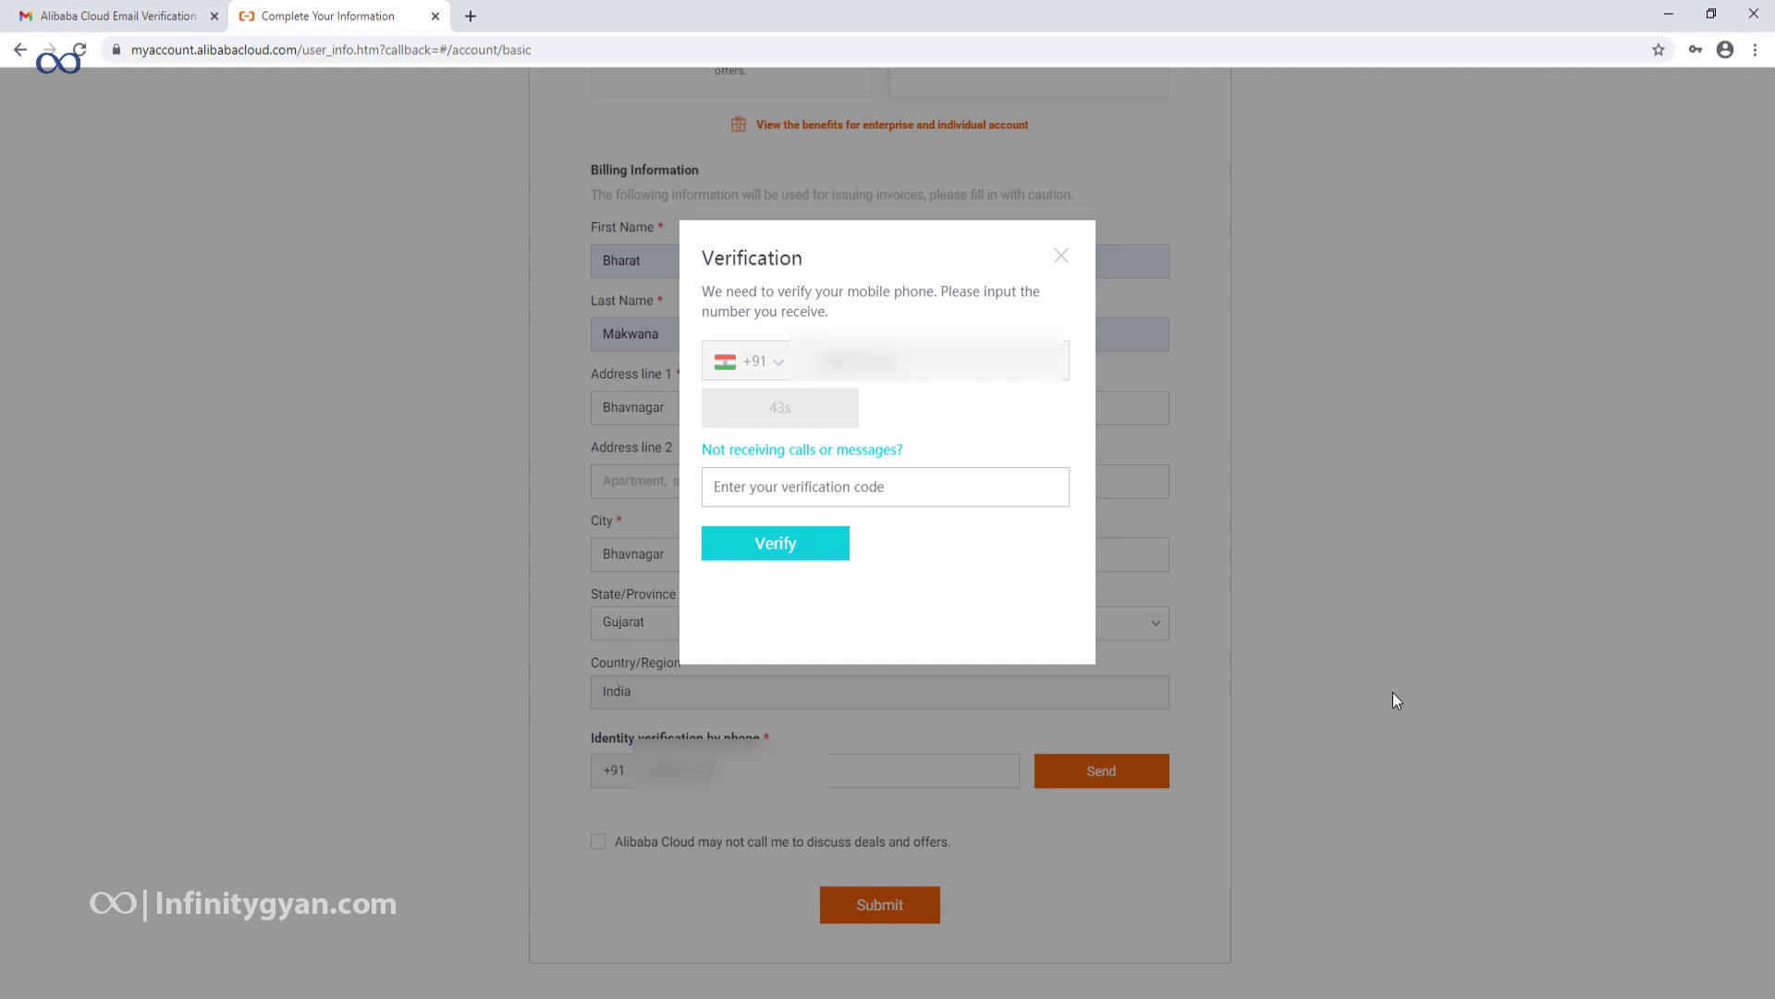
pyautogui.click(977, 487)
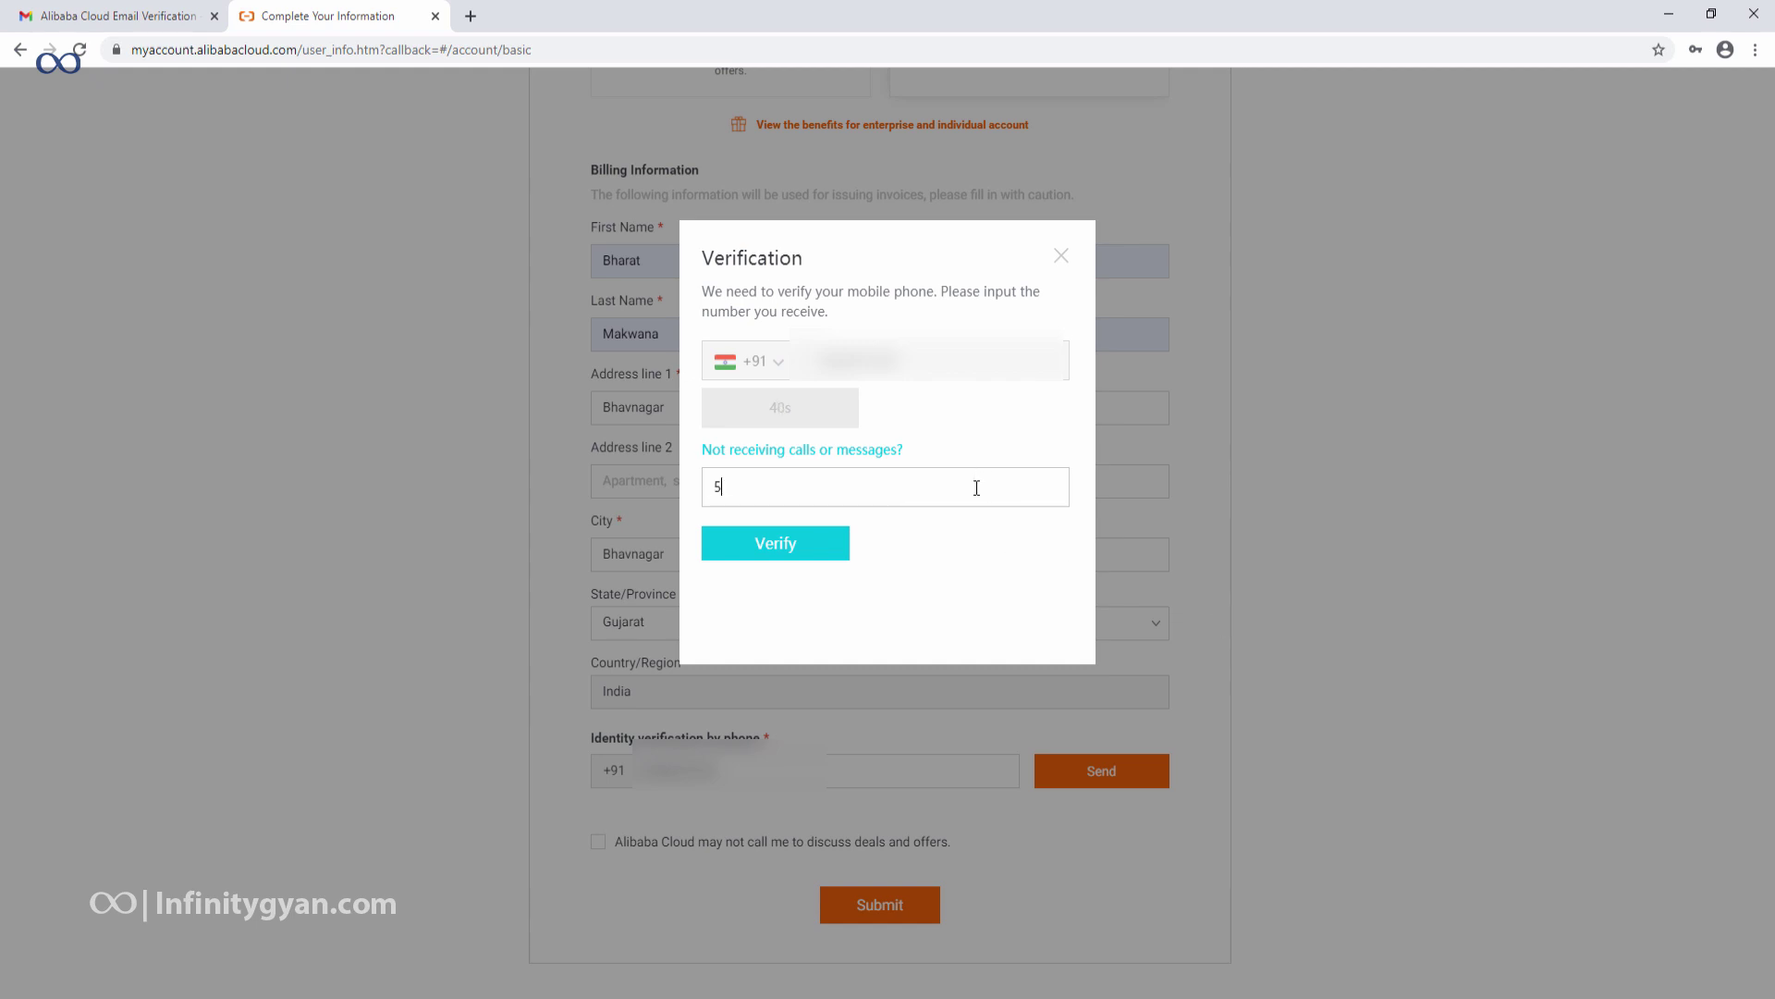
pyautogui.click(818, 552)
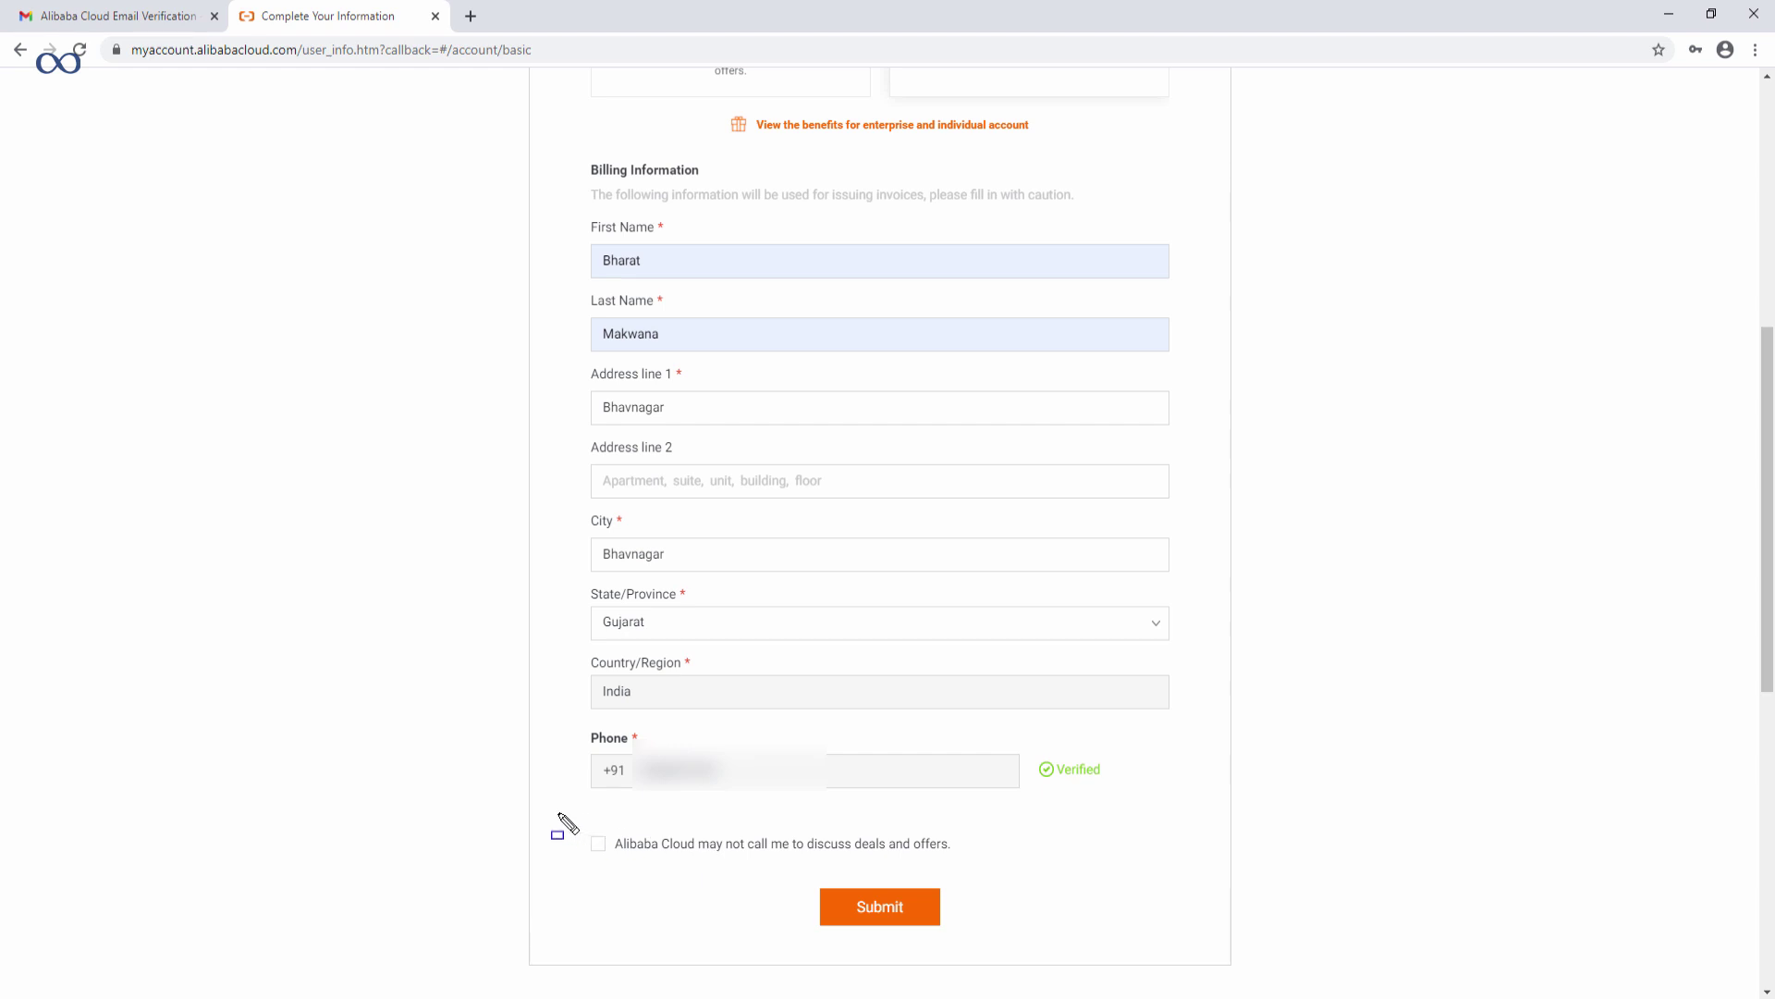
# - Tick 'Alibaba Cloud may not call me' and submit the Billing Information form
pyautogui.moveTo(556, 811)
pyautogui.mouseDown()
pyautogui.moveTo(706, 860)
pyautogui.moveTo(1004, 882)
pyautogui.mouseUp()
pyautogui.click(599, 844)
pyautogui.click(913, 914)
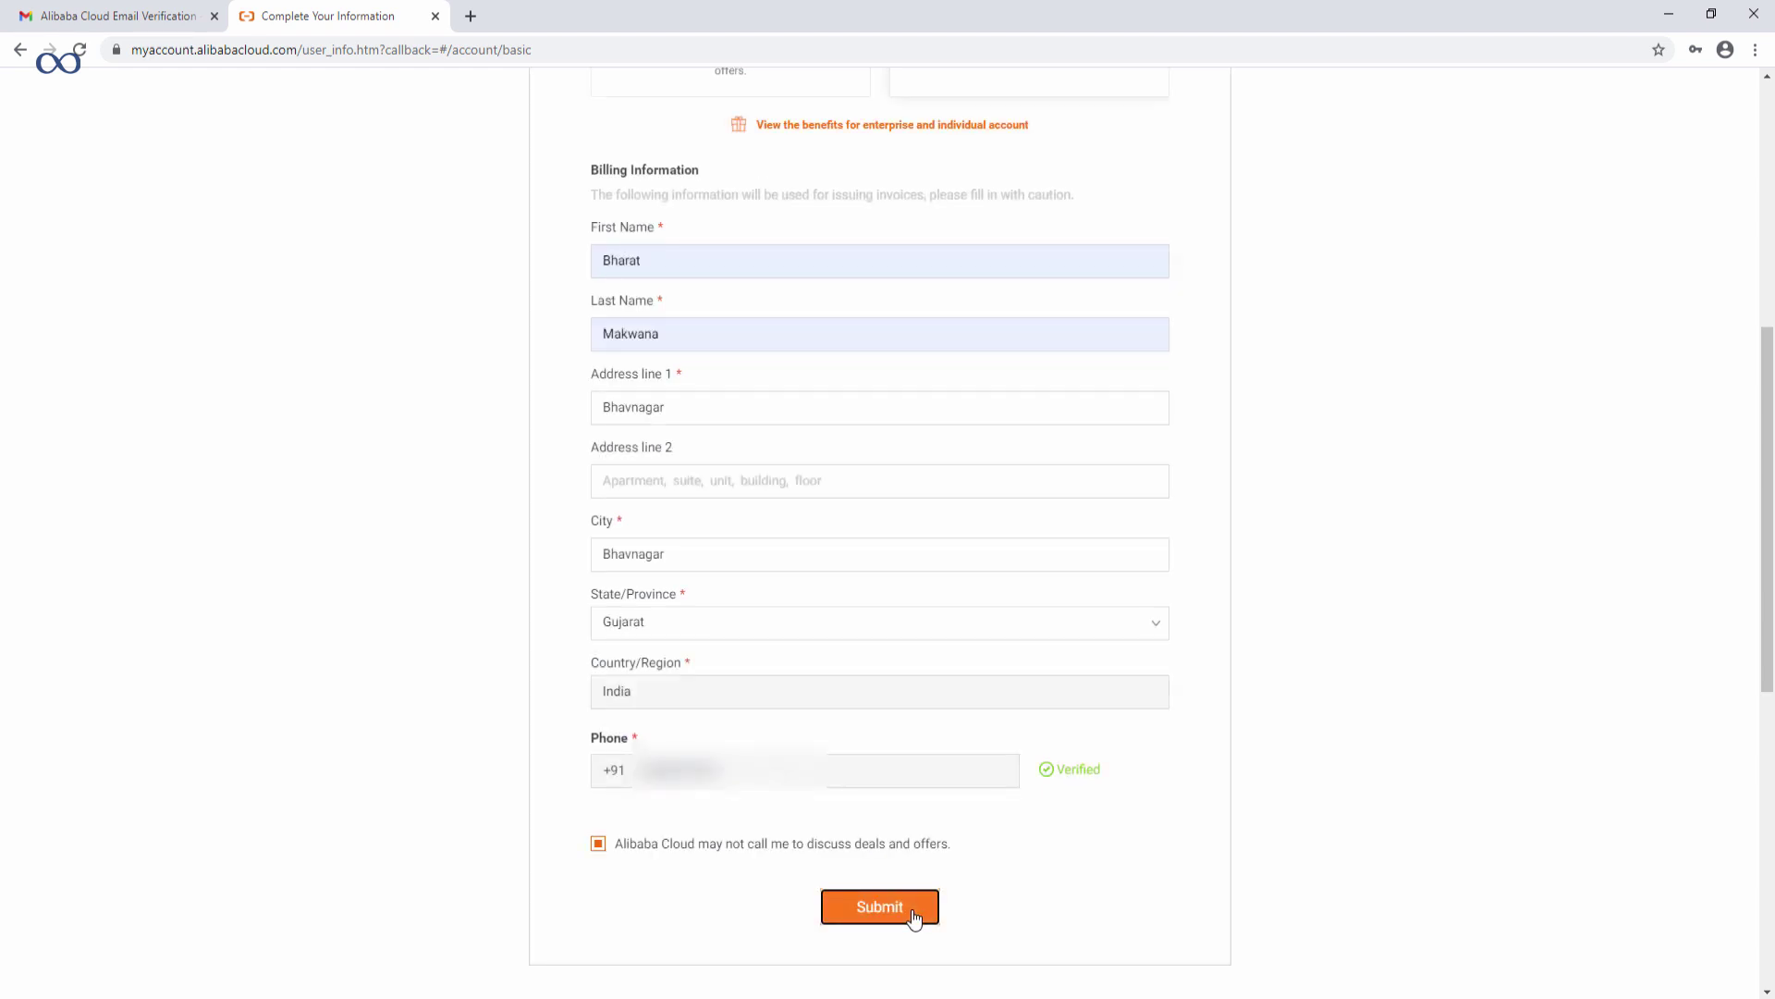
pyautogui.scroll(6, 310, 608)
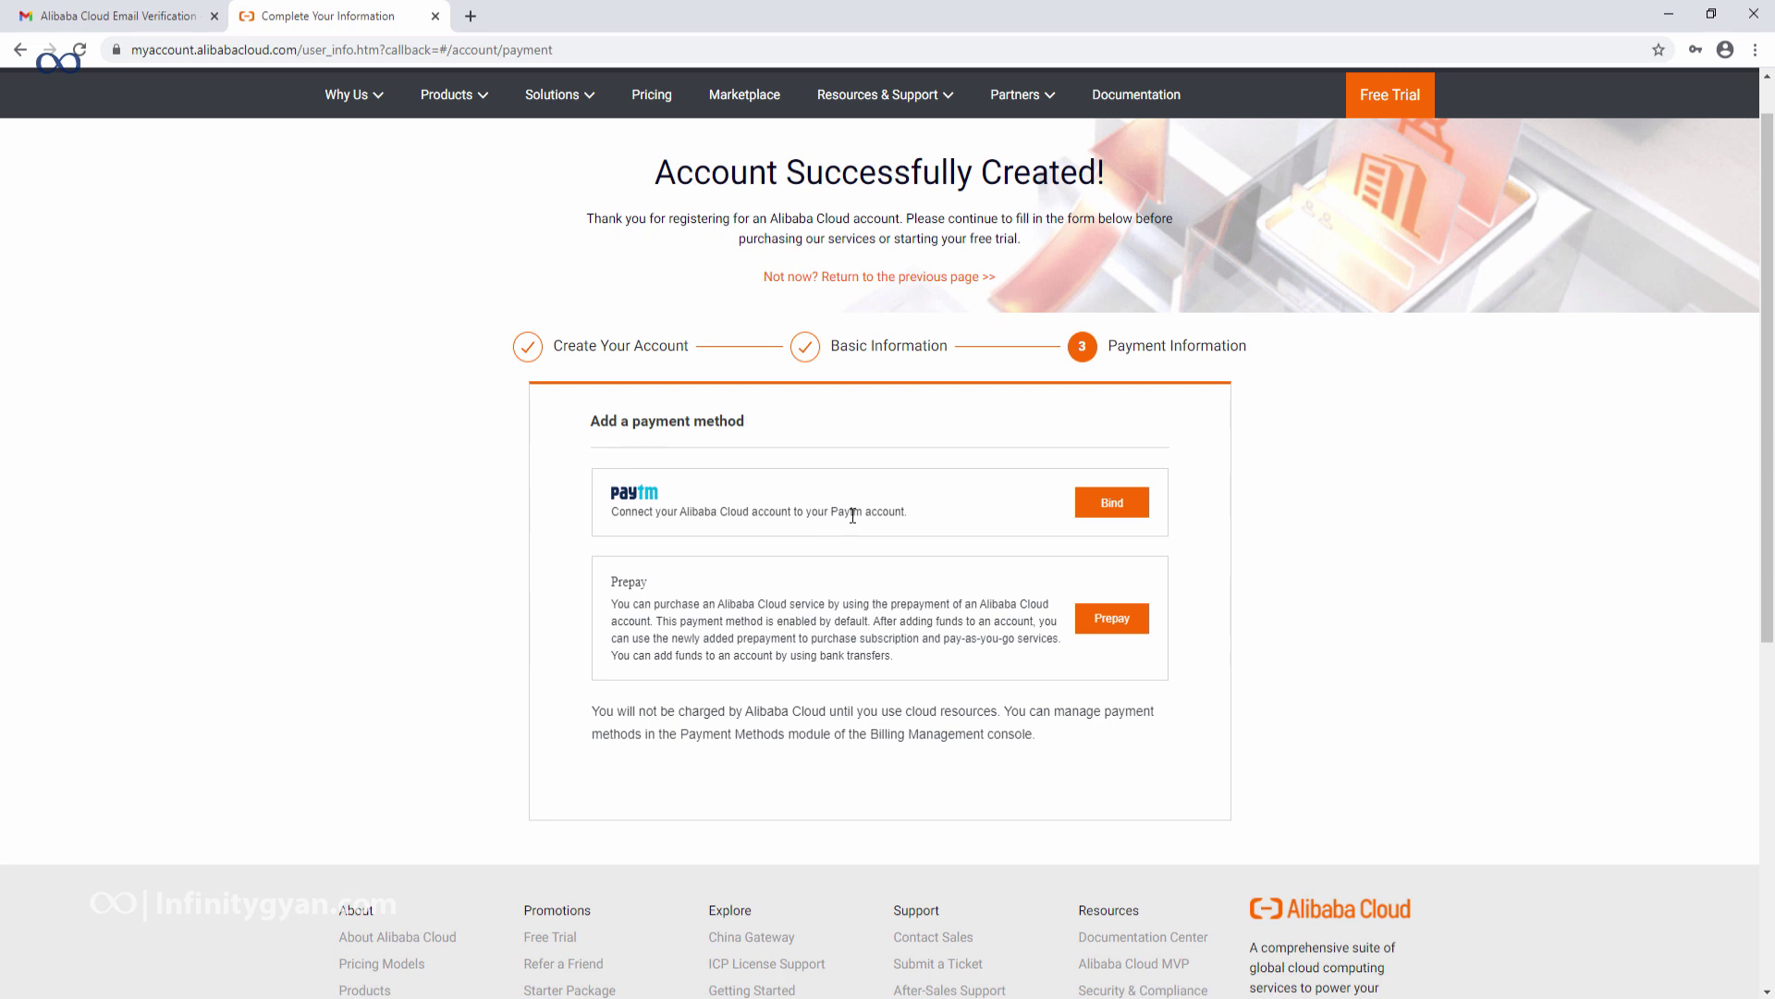
# - Bind Paytm by entering its phone number and the sent verification code, then add it
pyautogui.click(1113, 503)
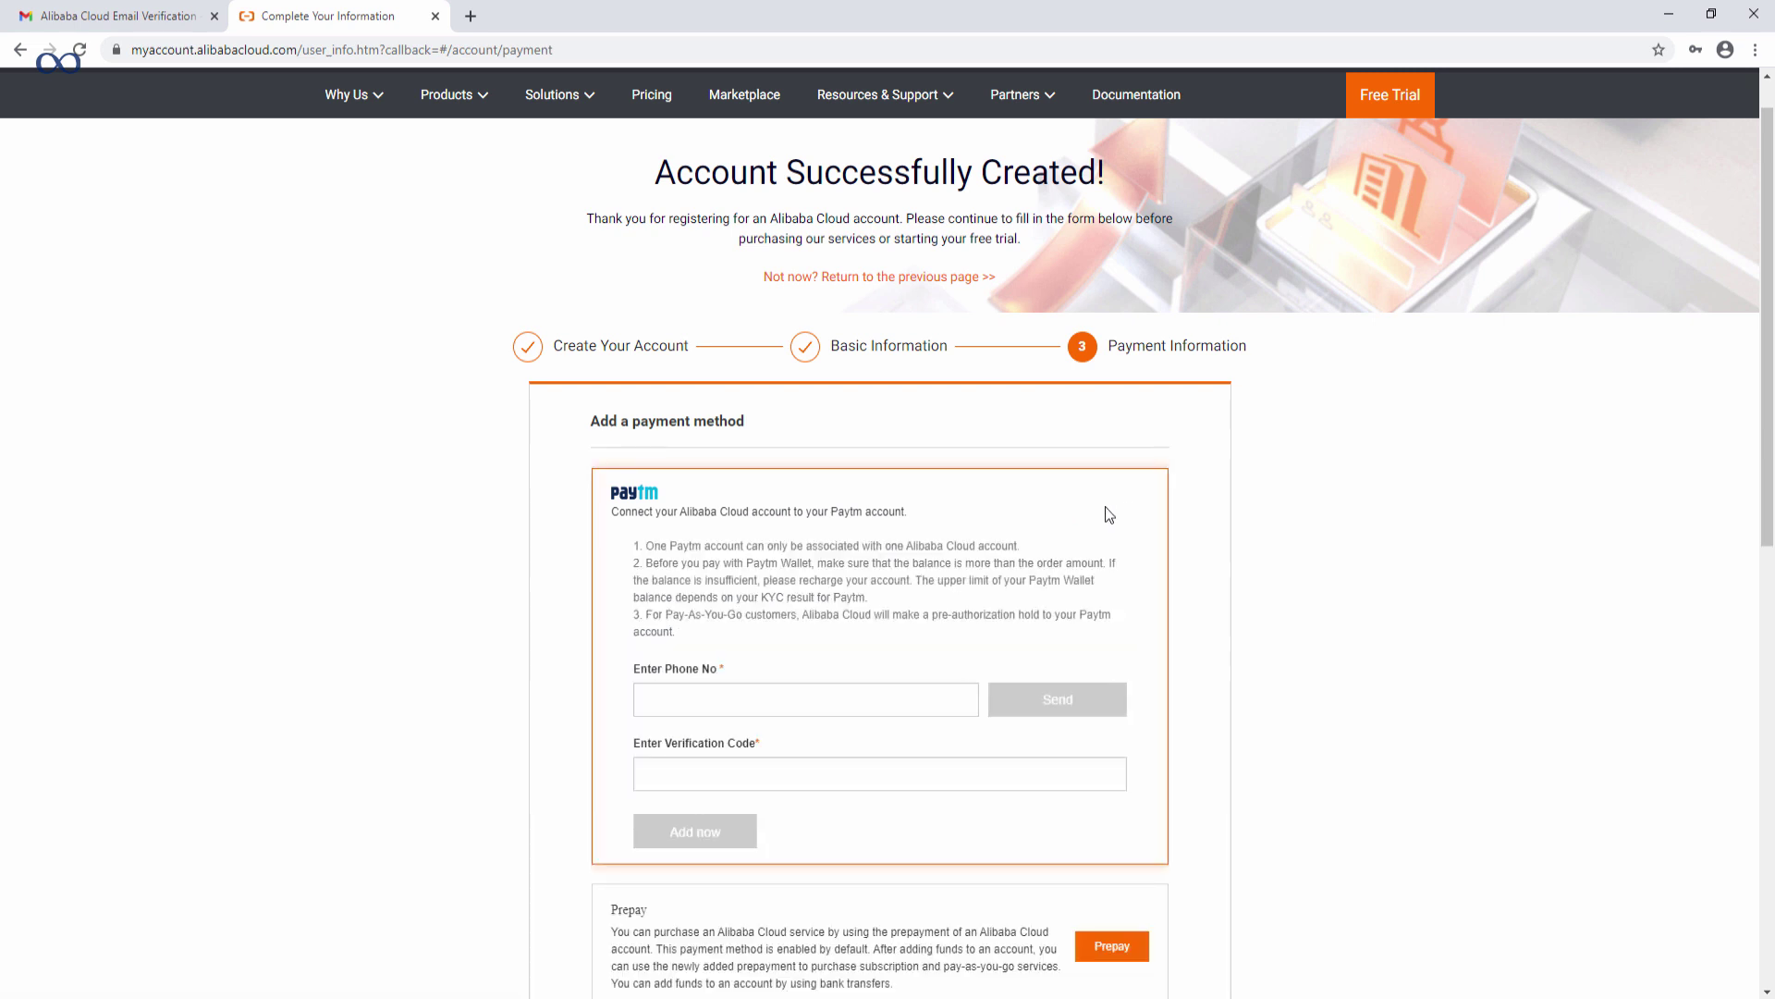
pyautogui.scroll(-1, 809, 557)
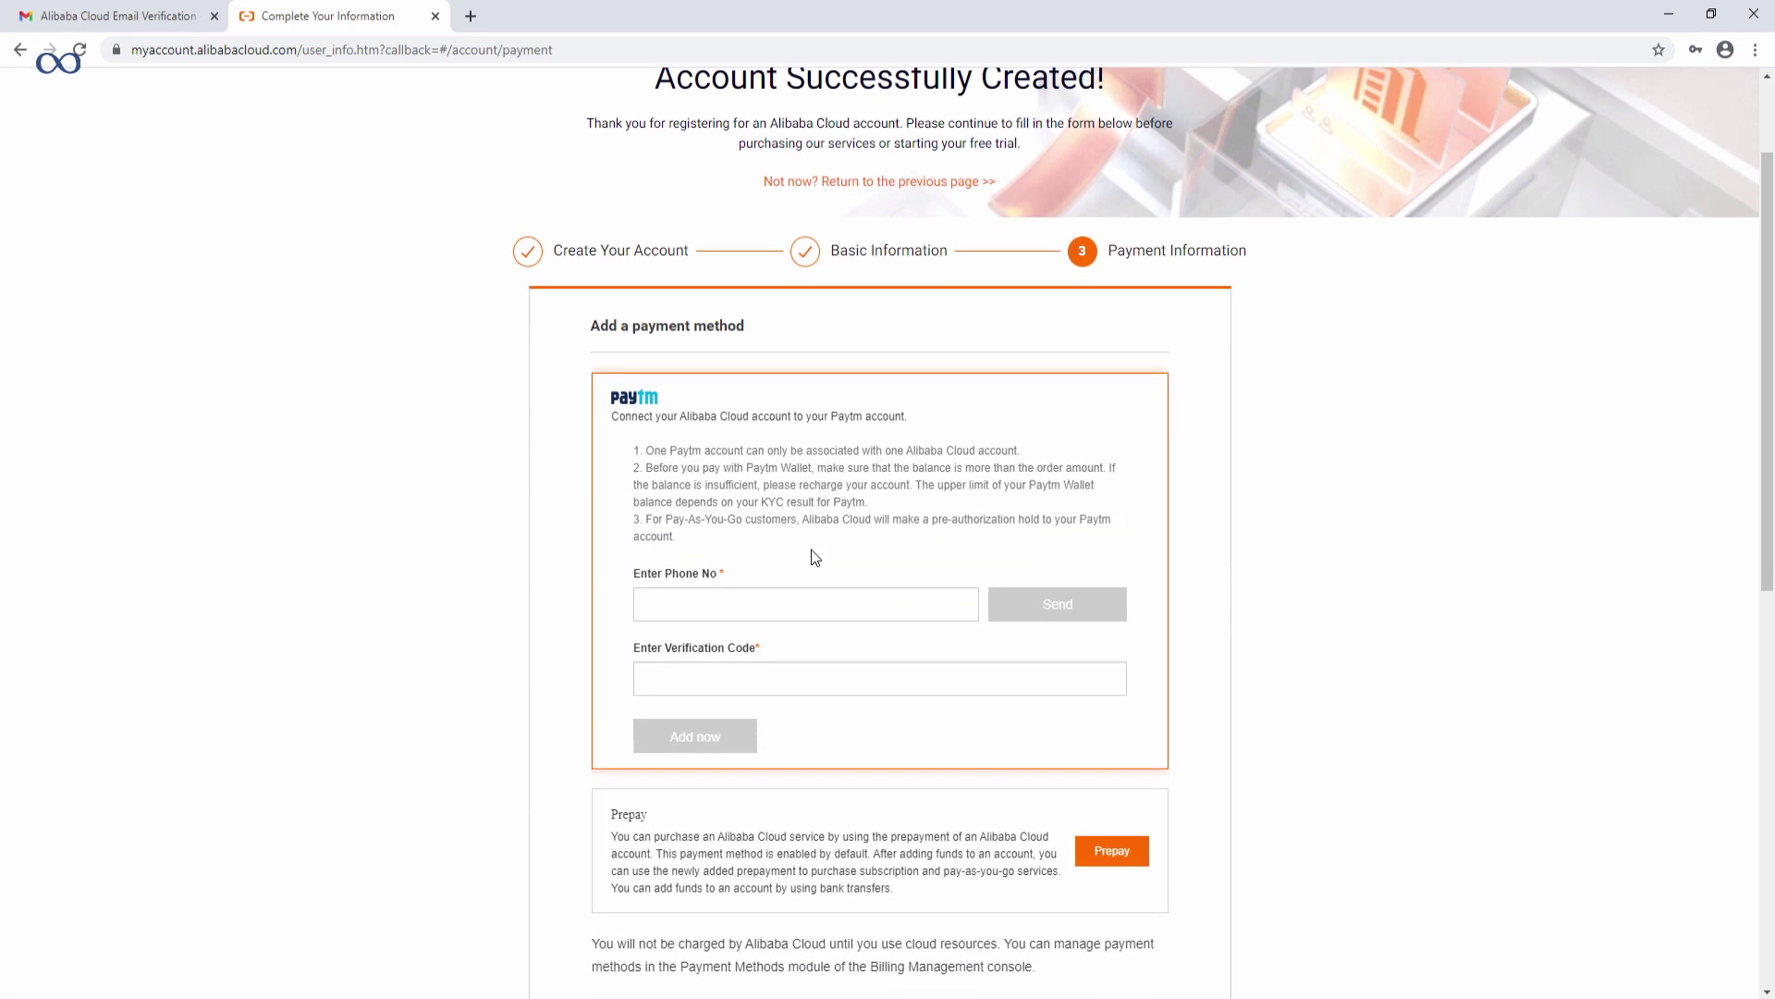
pyautogui.click(785, 610)
pyautogui.hotkey('ctrl', 'v')
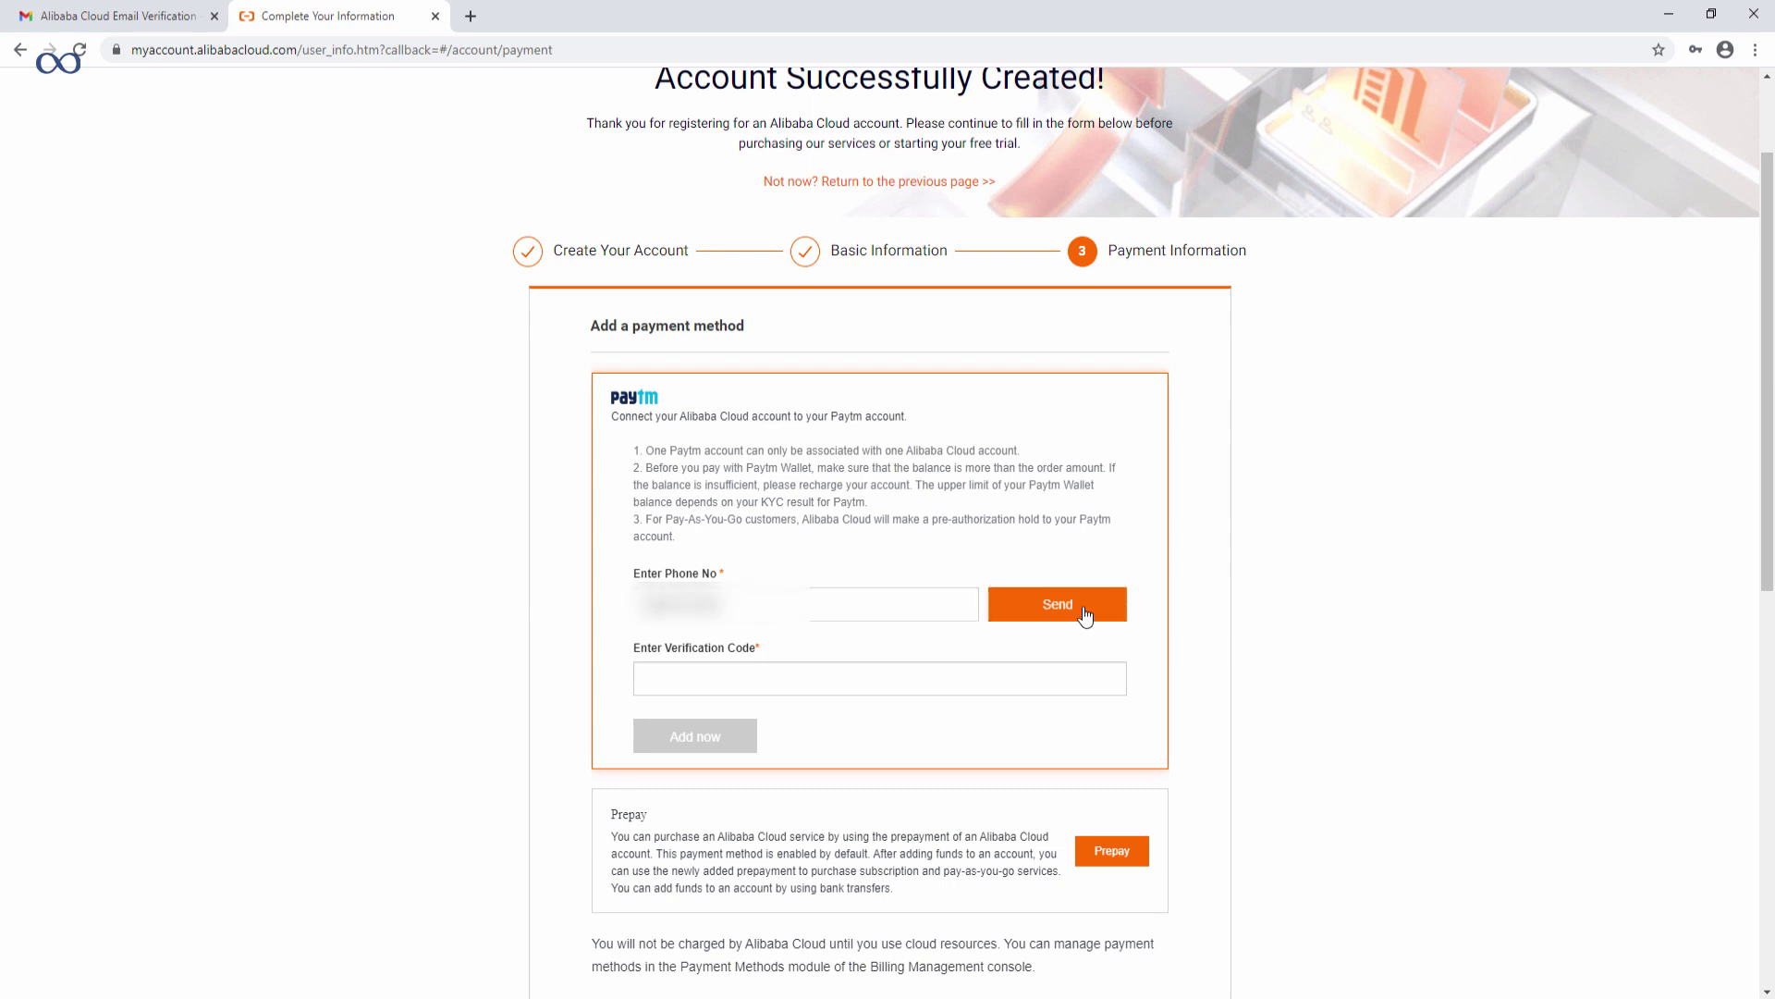
pyautogui.click(1086, 616)
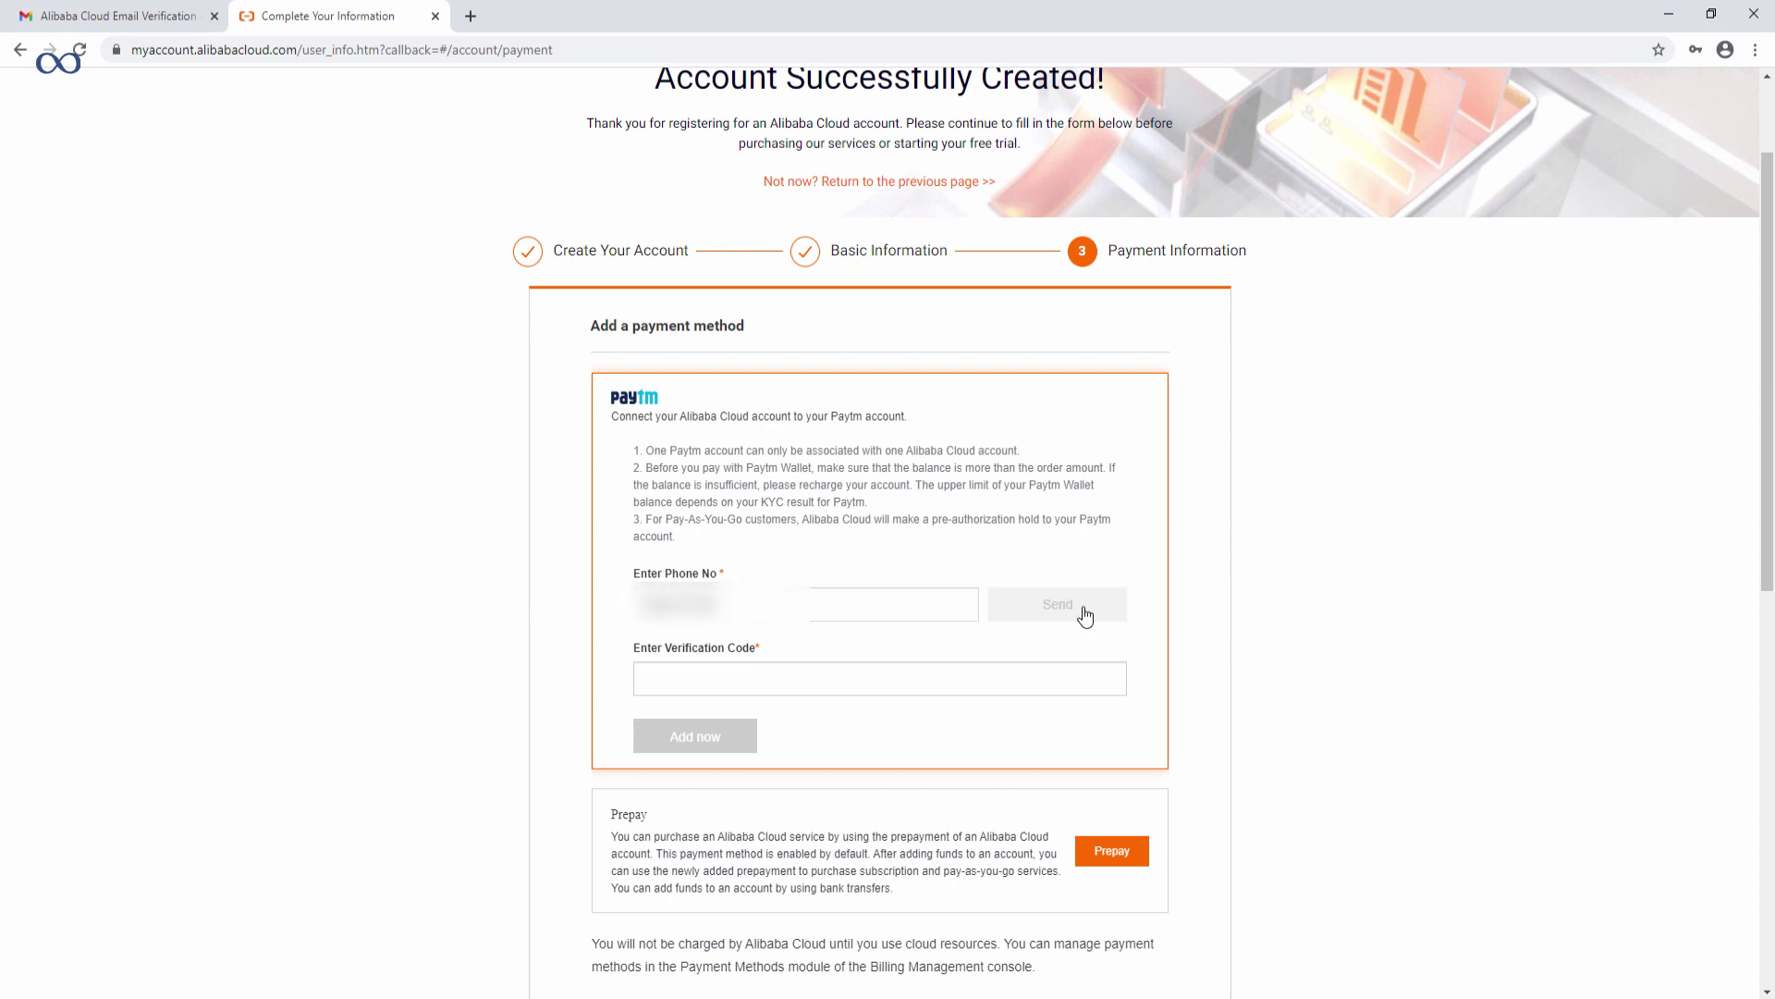
pyautogui.click(1002, 671)
pyautogui.hotkey('ctrl', 'v')
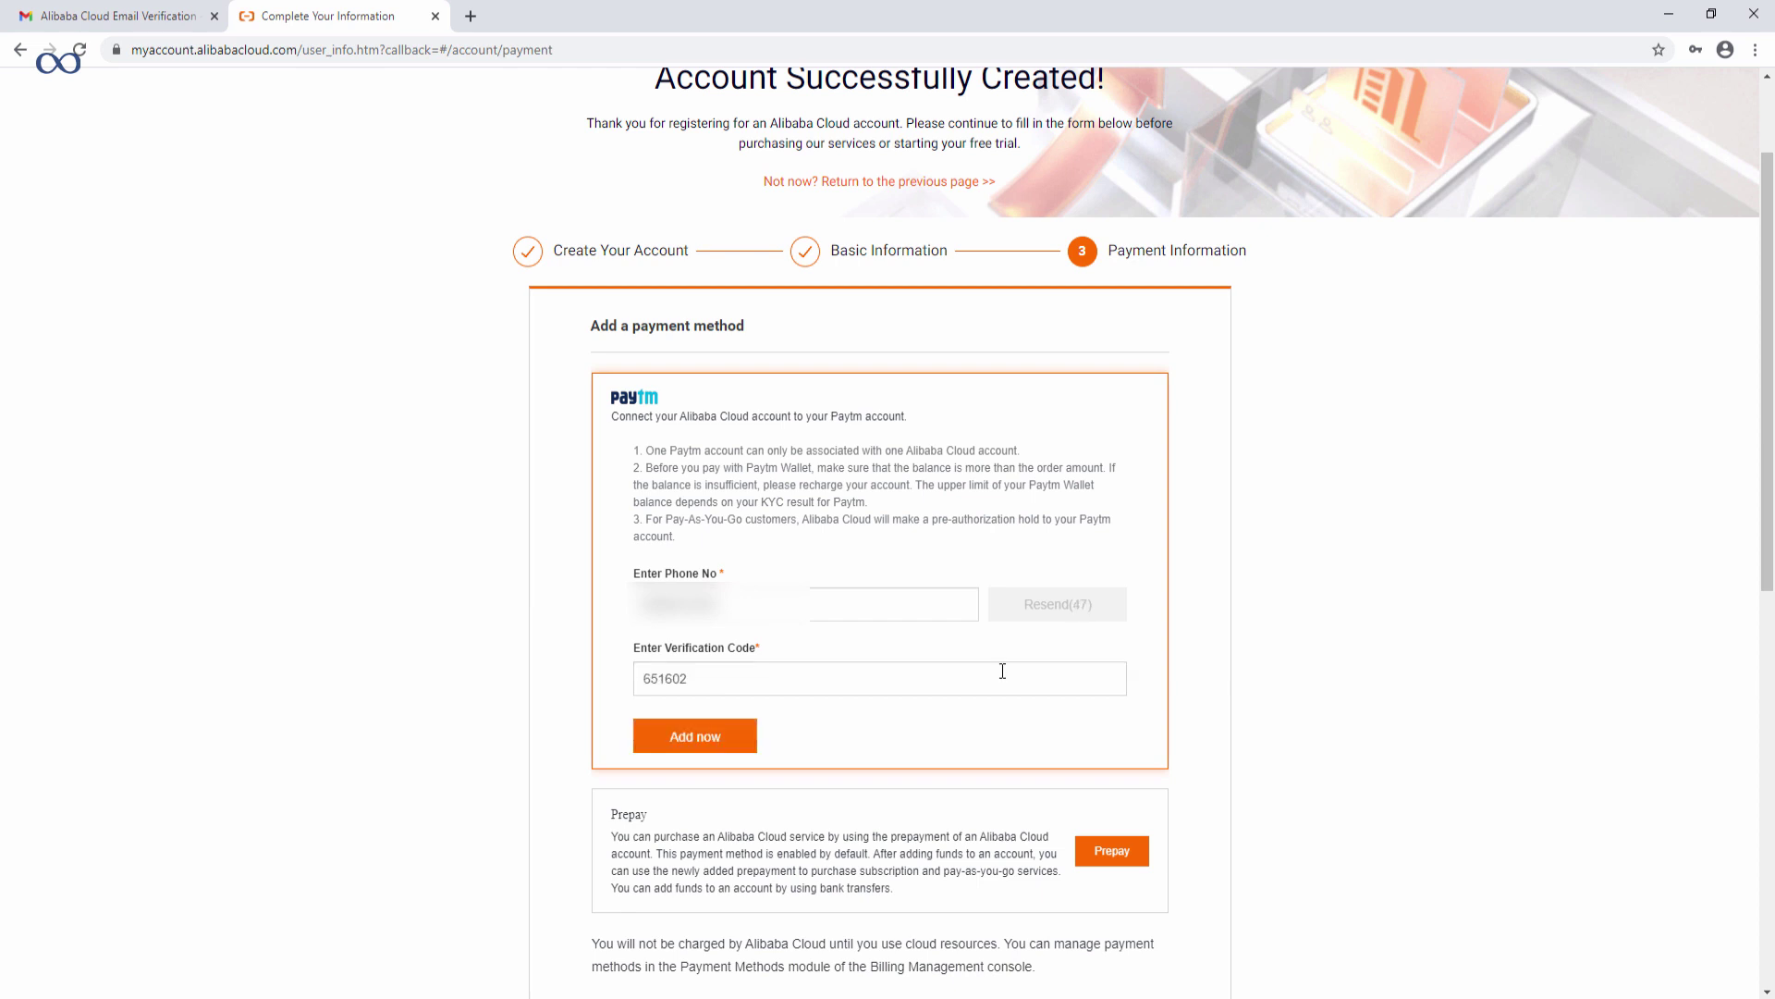
pyautogui.click(698, 740)
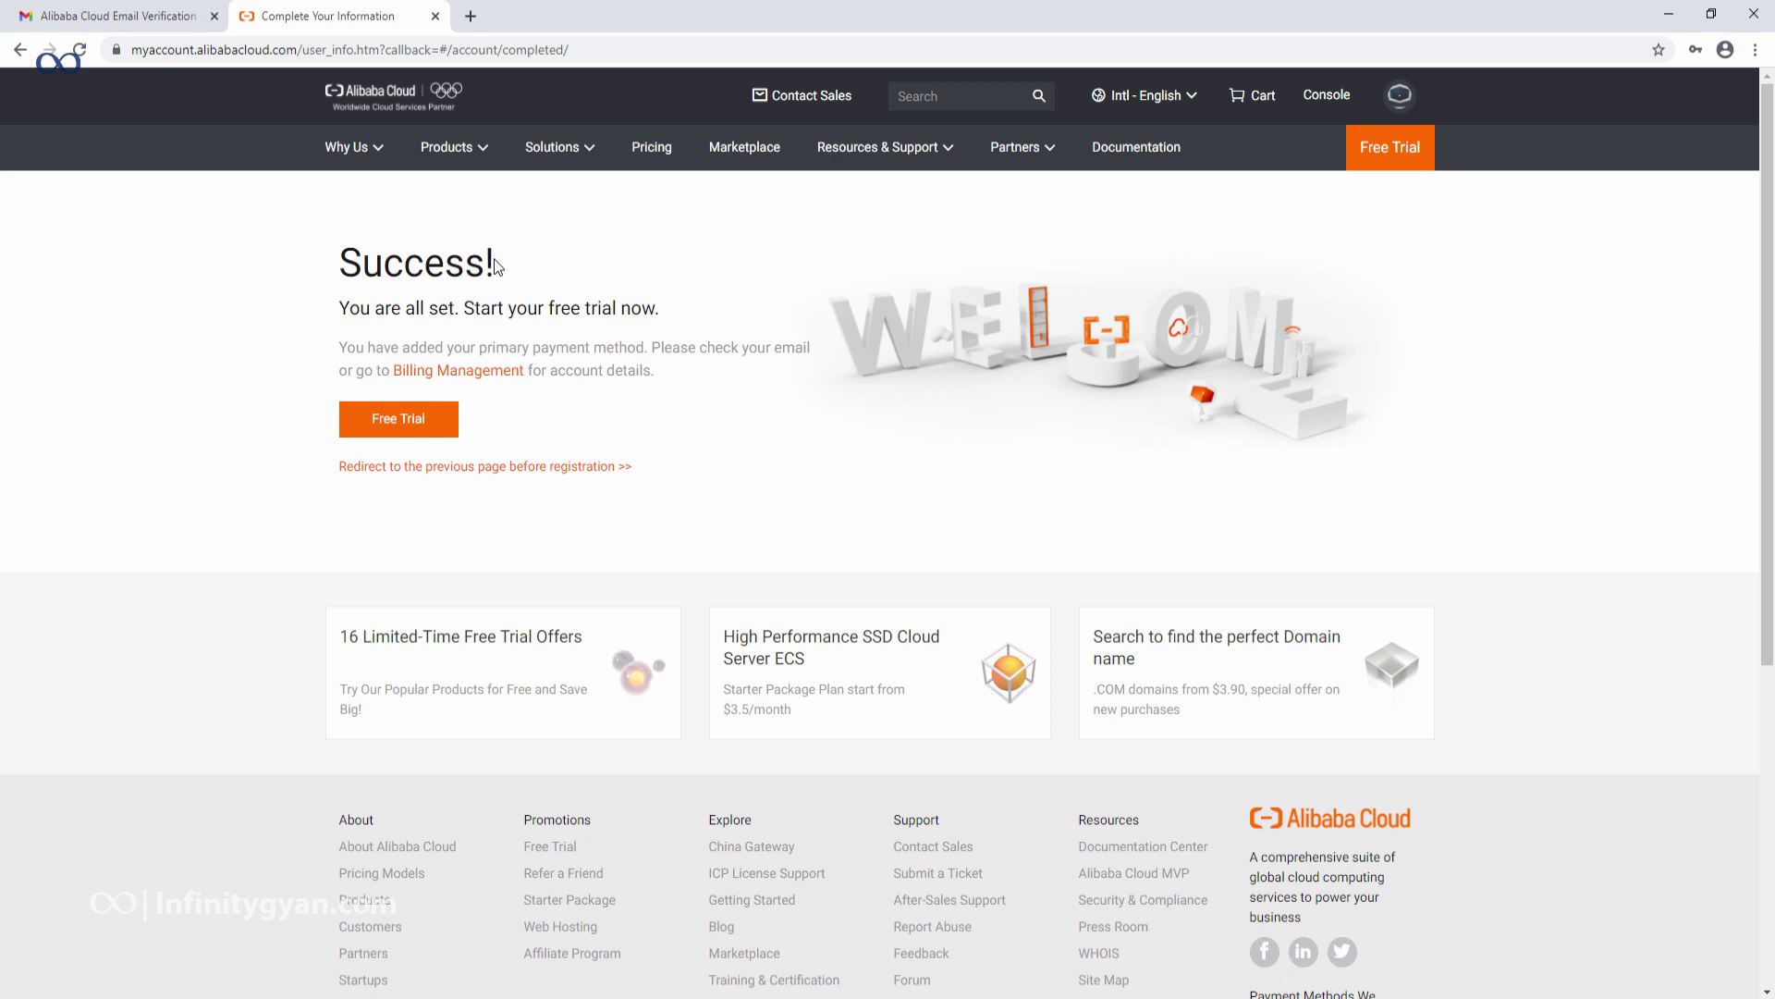
# - Open the Free Trial offers and scroll down to the Elastic Compute Service Burstable Type t5 trial
pyautogui.moveTo(282, 371); pyautogui.dragTo(519, 480)
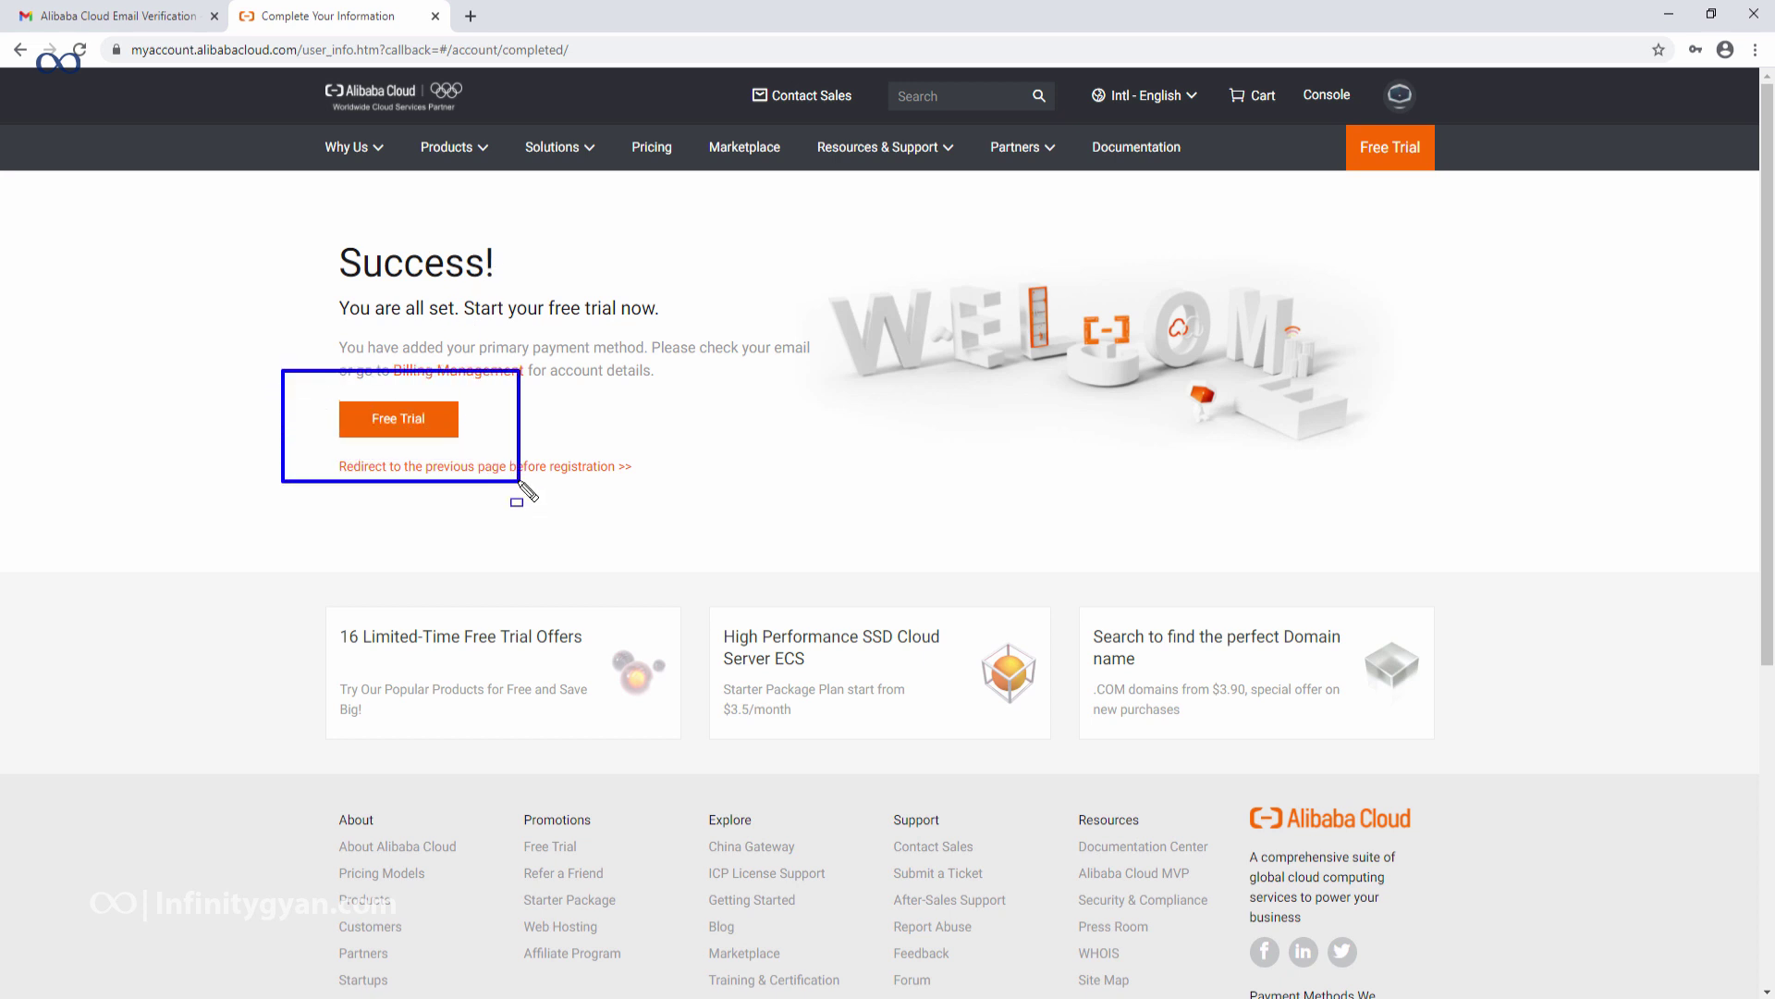
pyautogui.click(430, 430)
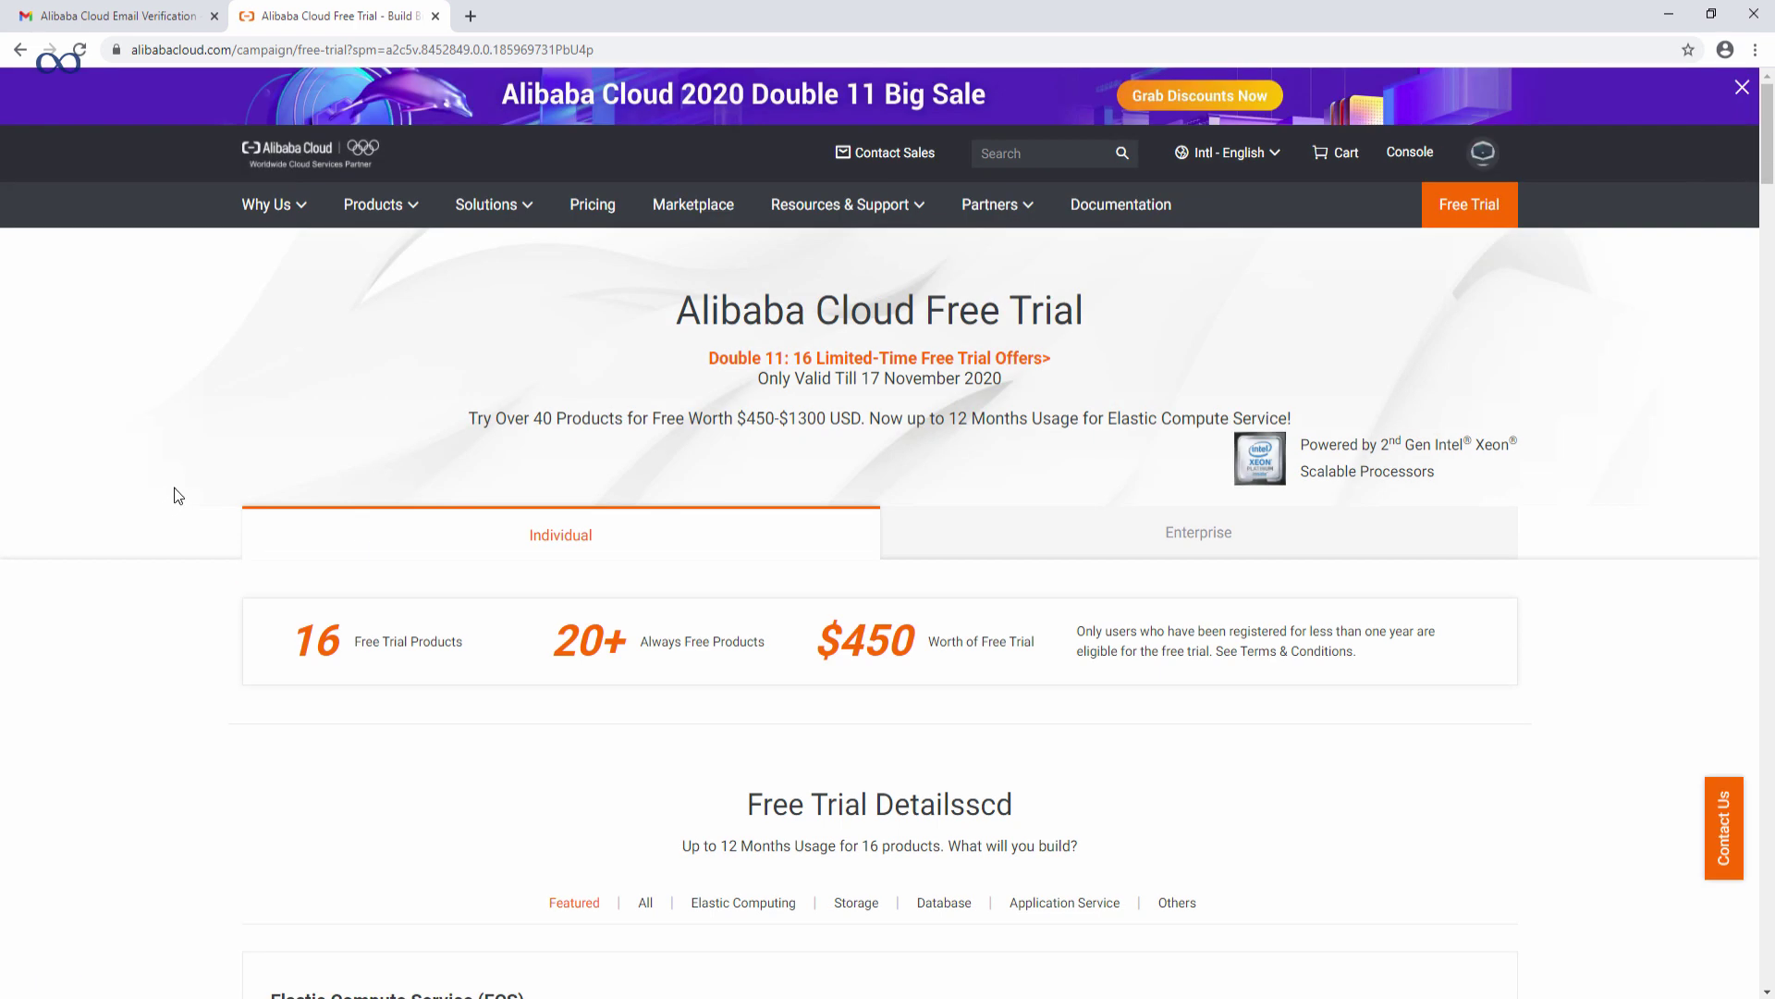
pyautogui.scroll(-2, 222, 509)
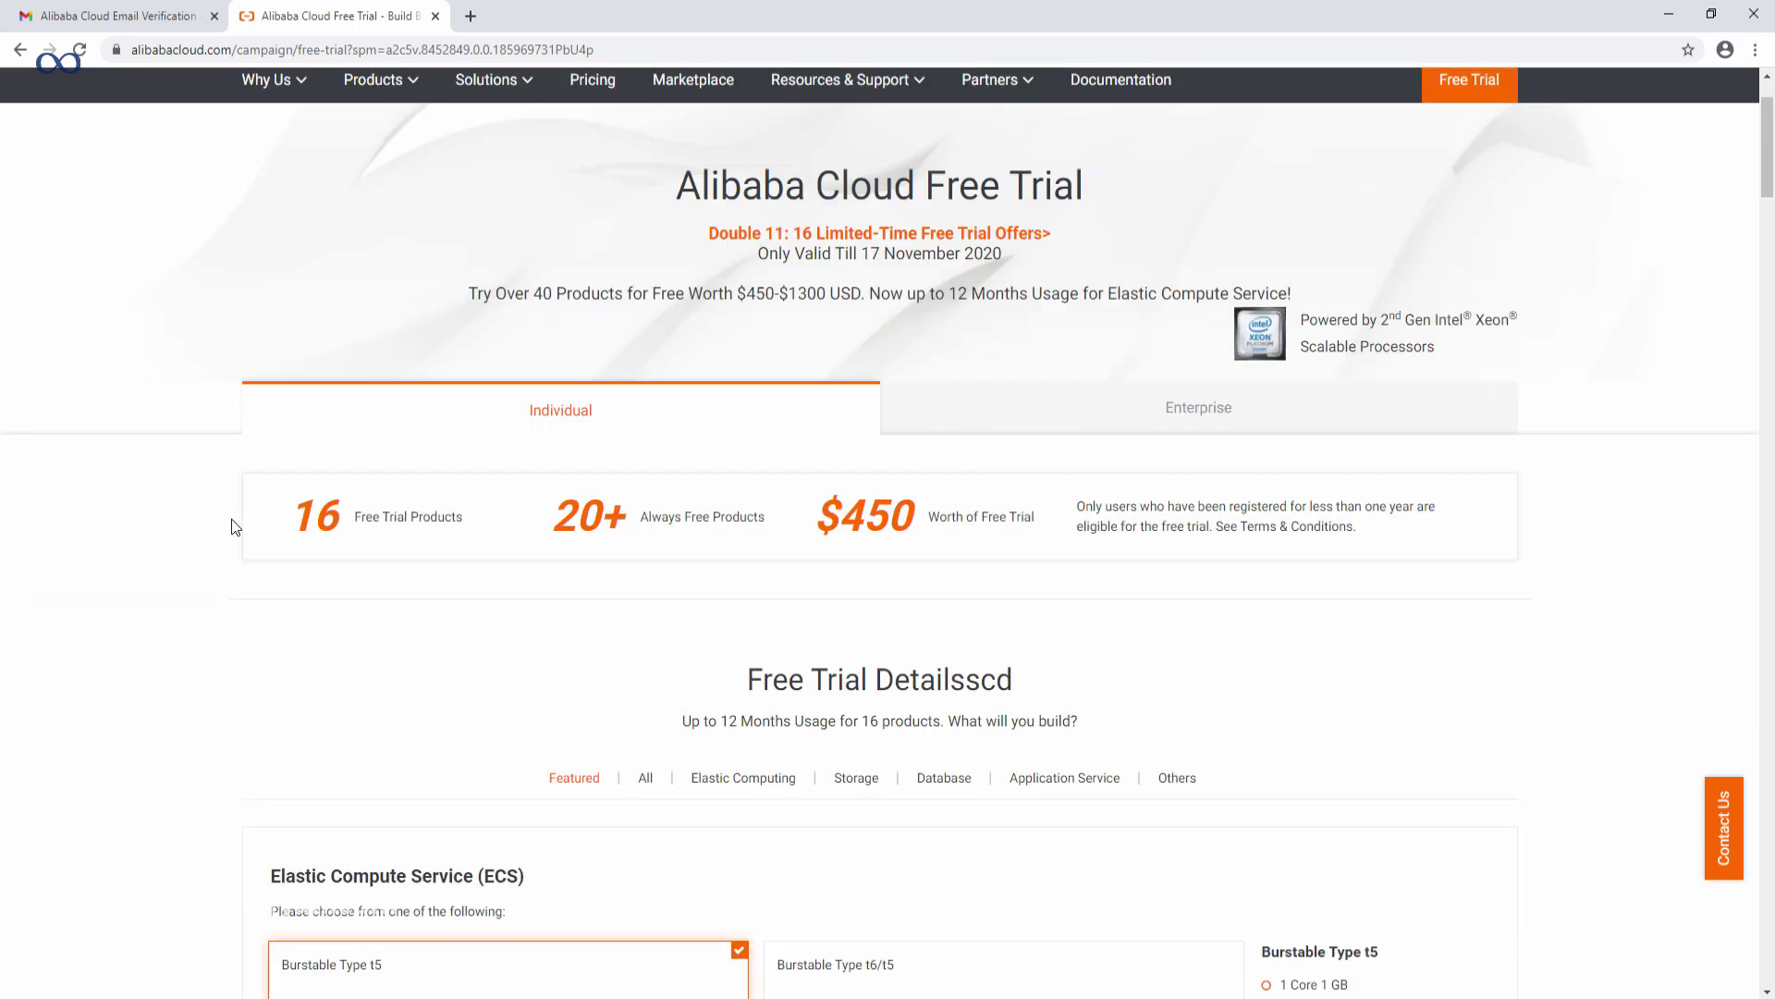
pyautogui.scroll(-4, 237, 520)
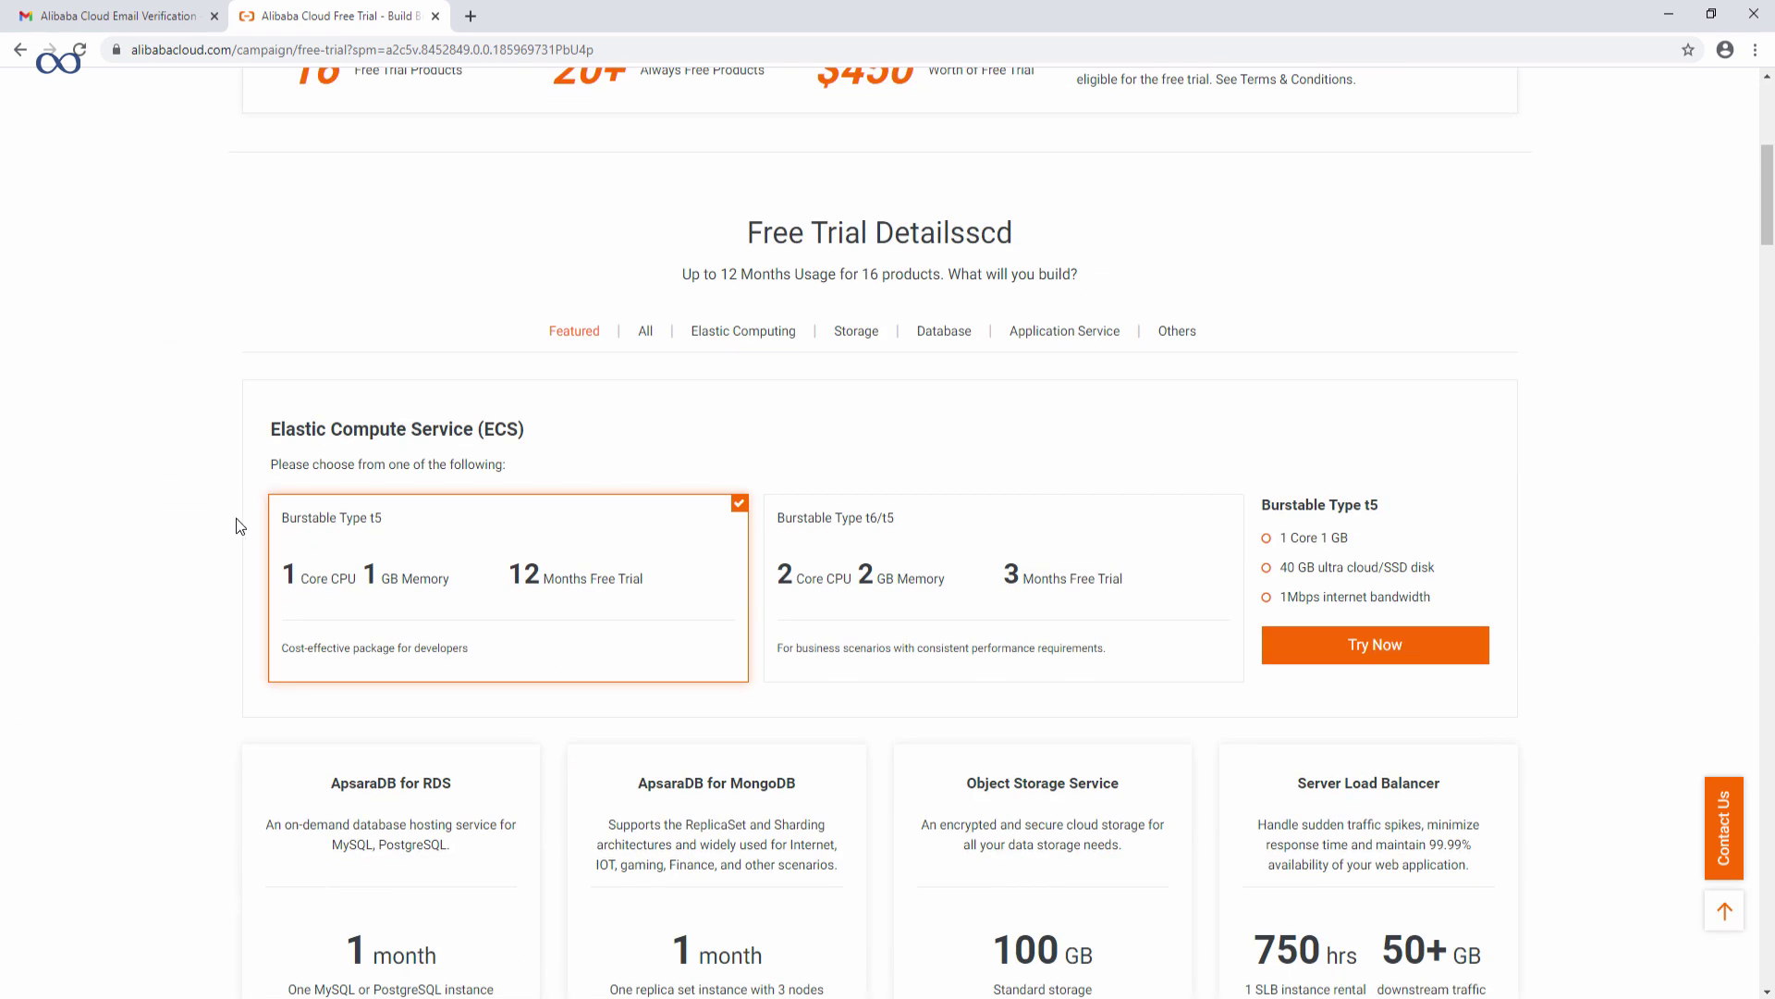
pyautogui.scroll(-1, 240, 526)
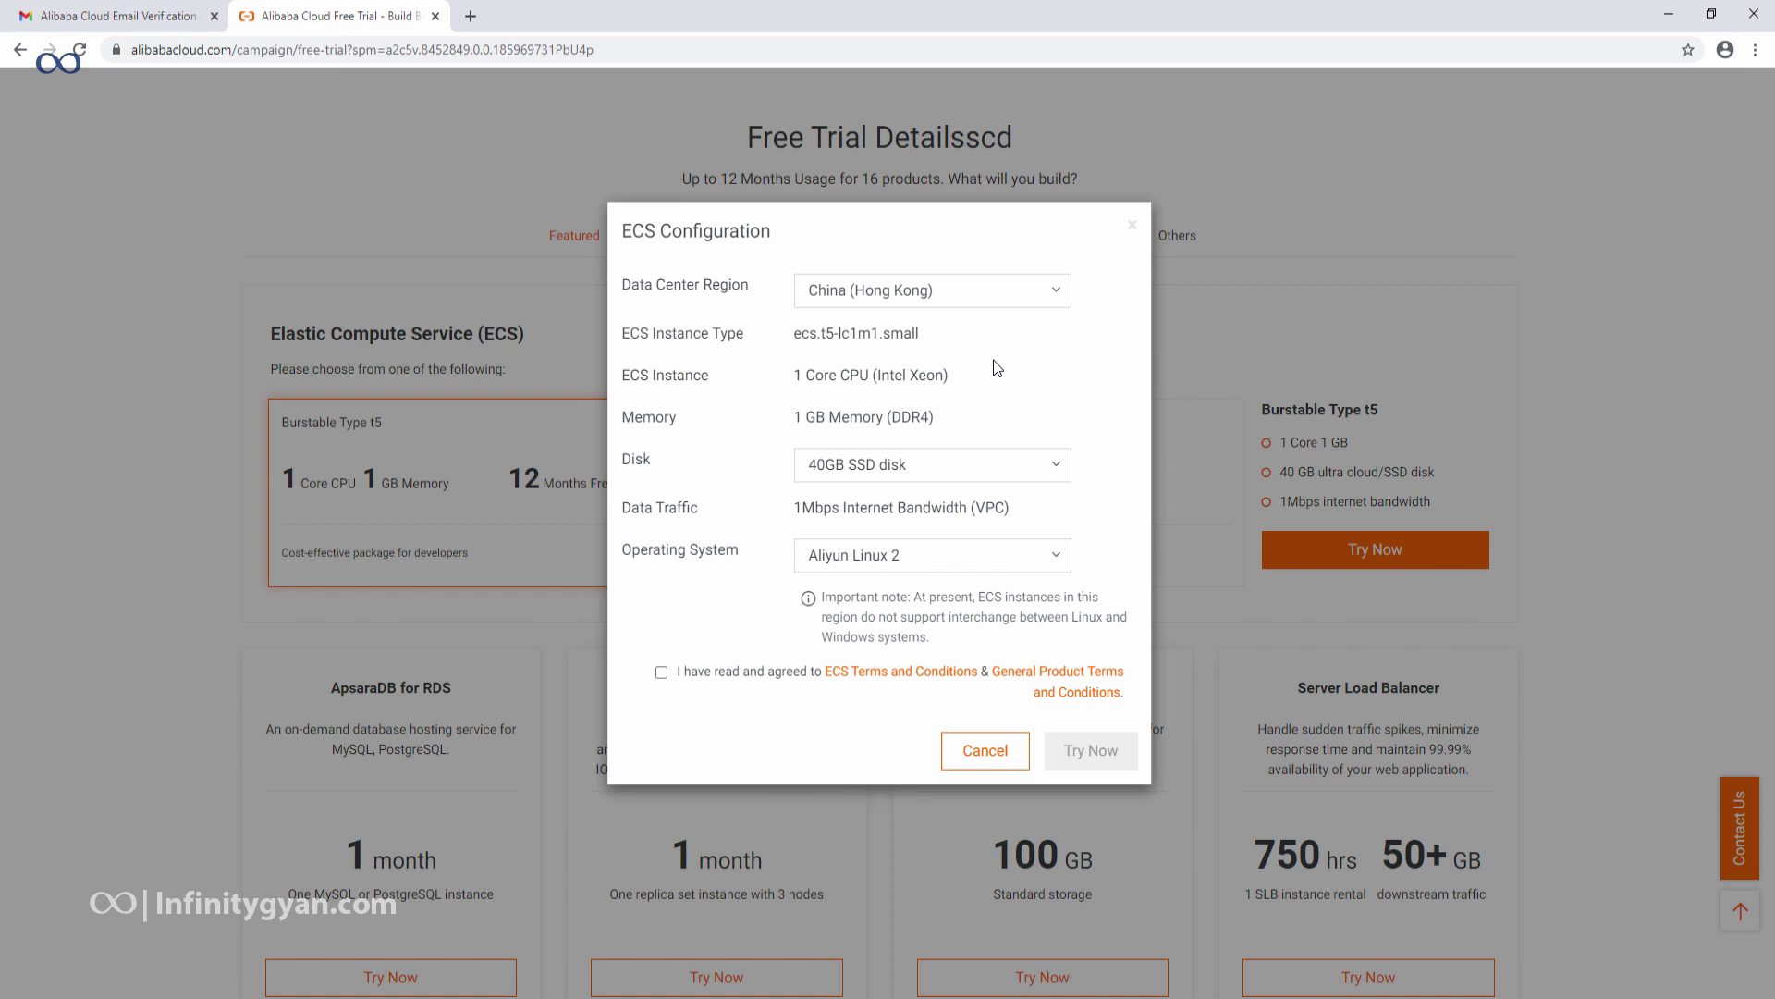
# - Choose India (Mumbai) and WordPress-4.9.8 on LAMP Ubuntu 16, accept the terms, and request the trial
pyautogui.click(967, 307)
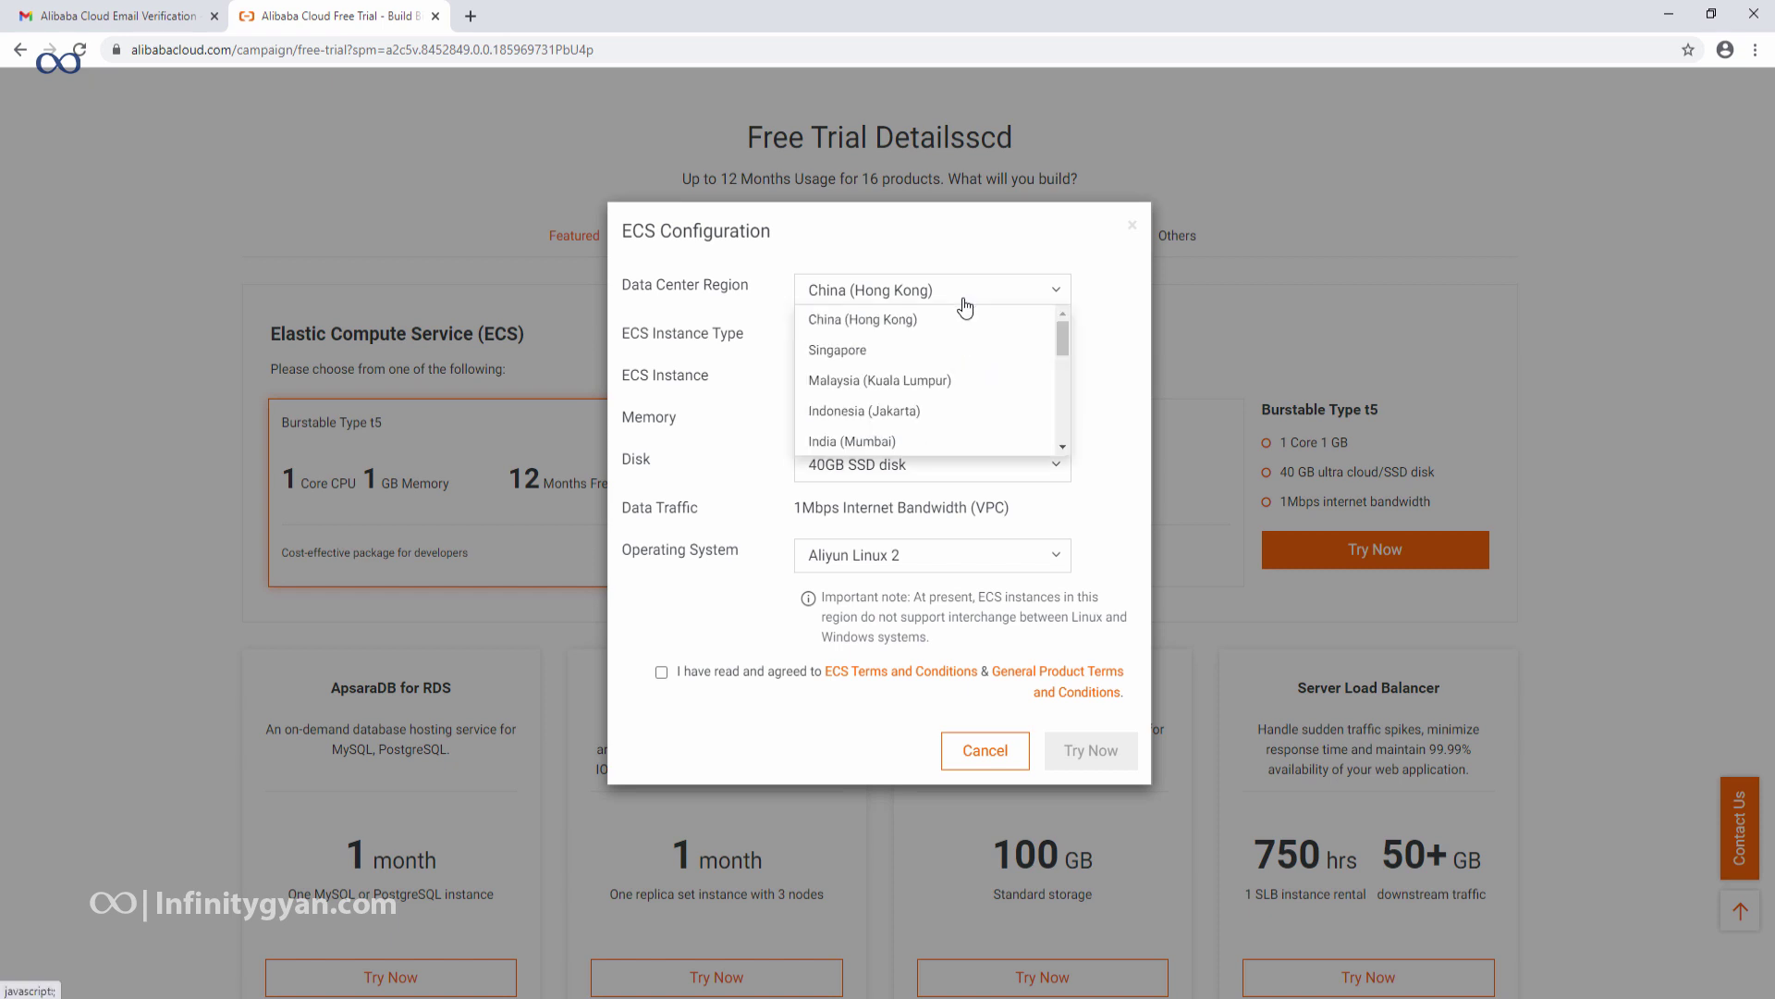
pyautogui.click(901, 443)
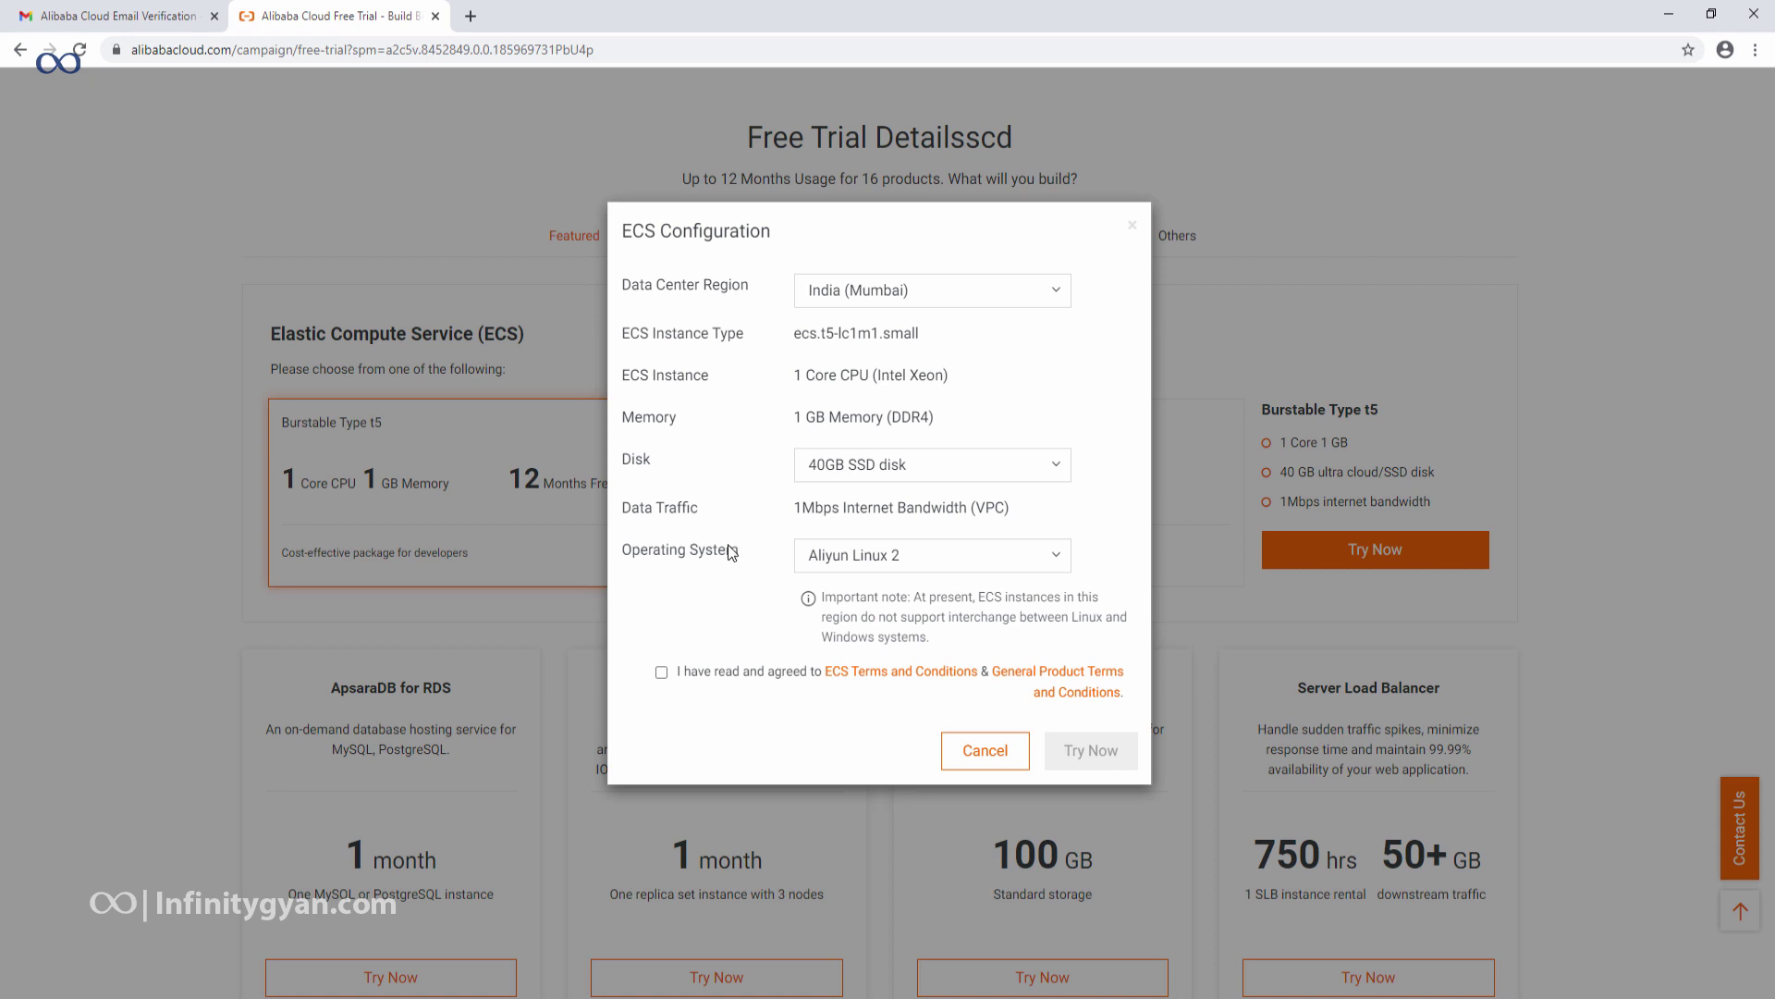
pyautogui.click(1053, 559)
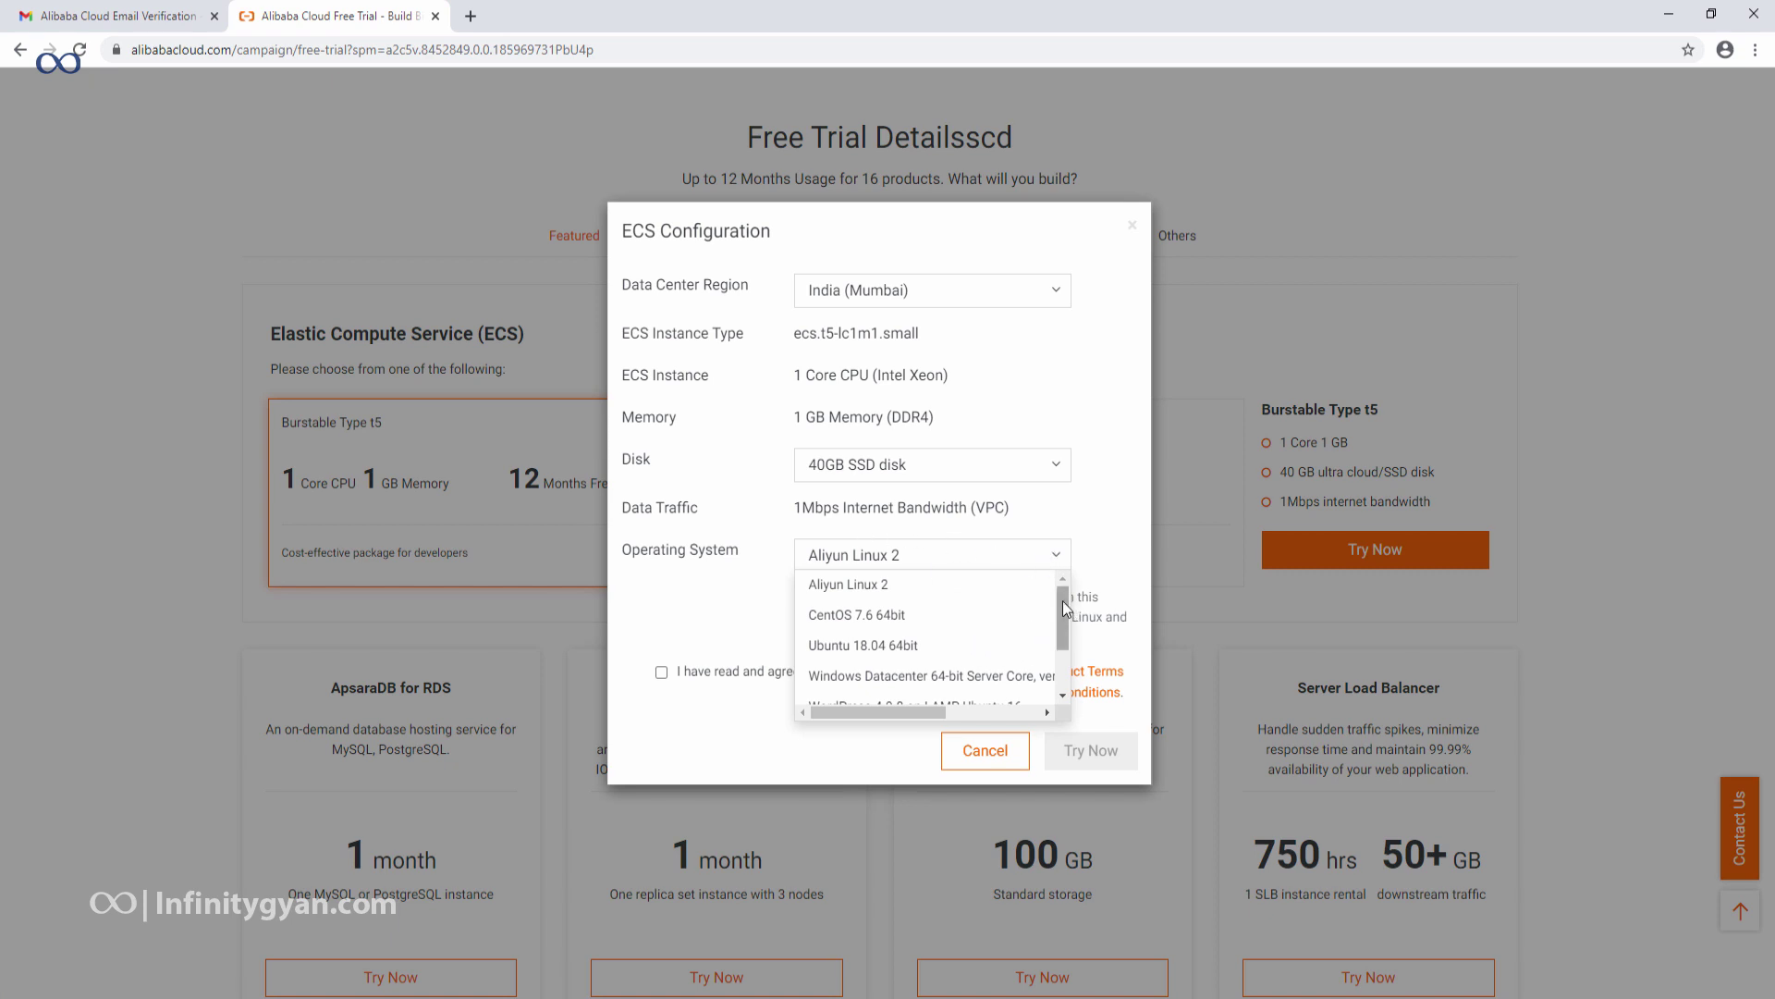
pyautogui.moveTo(1064, 611); pyautogui.dragTo(1065, 661)
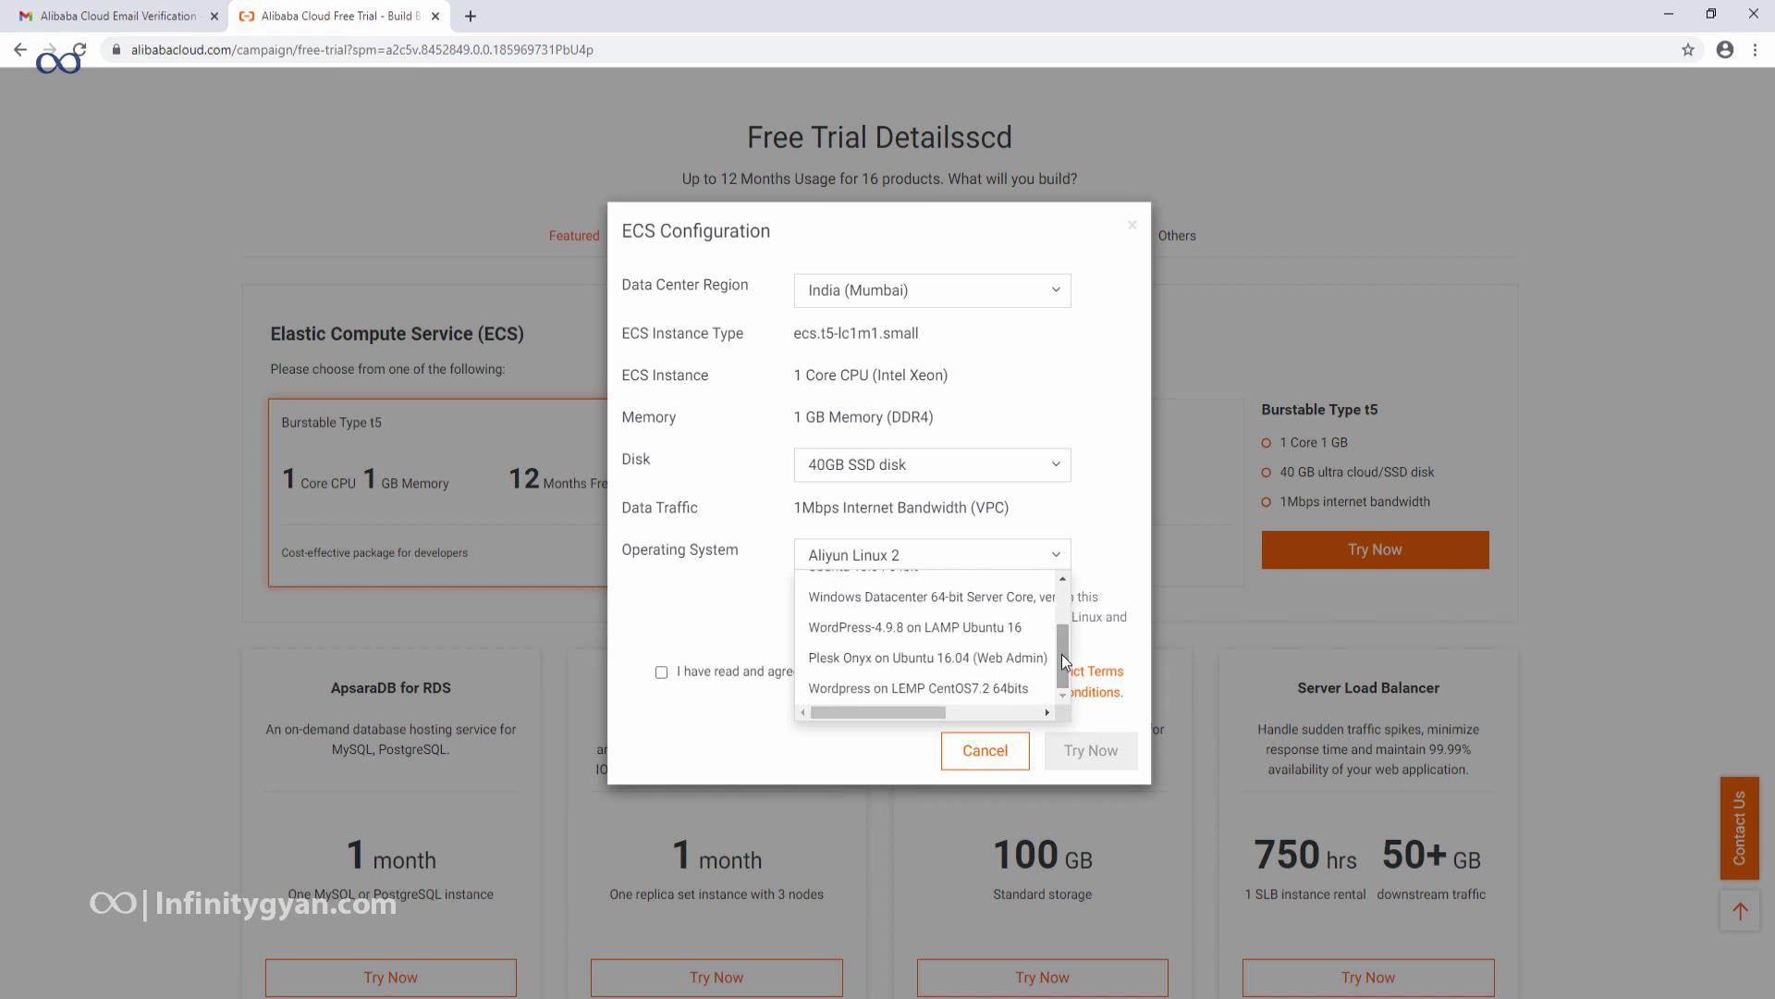
pyautogui.moveTo(1063, 648); pyautogui.dragTo(1062, 591)
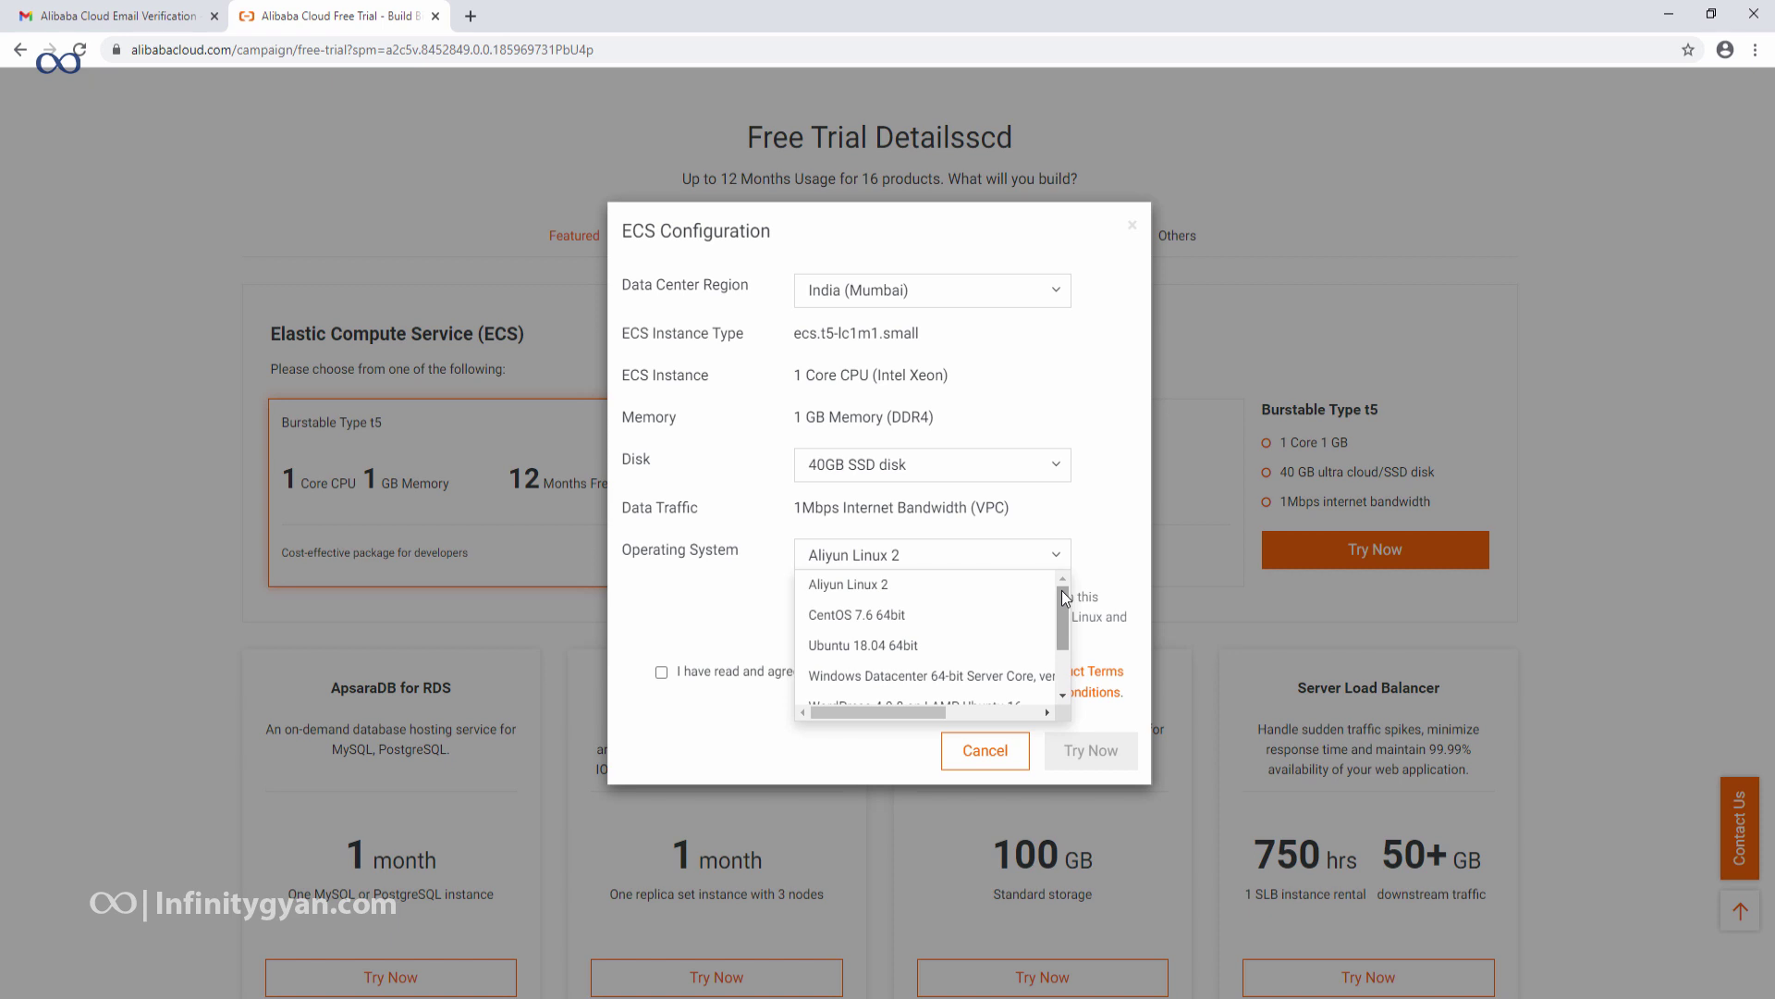
pyautogui.scroll(-1, 908, 675)
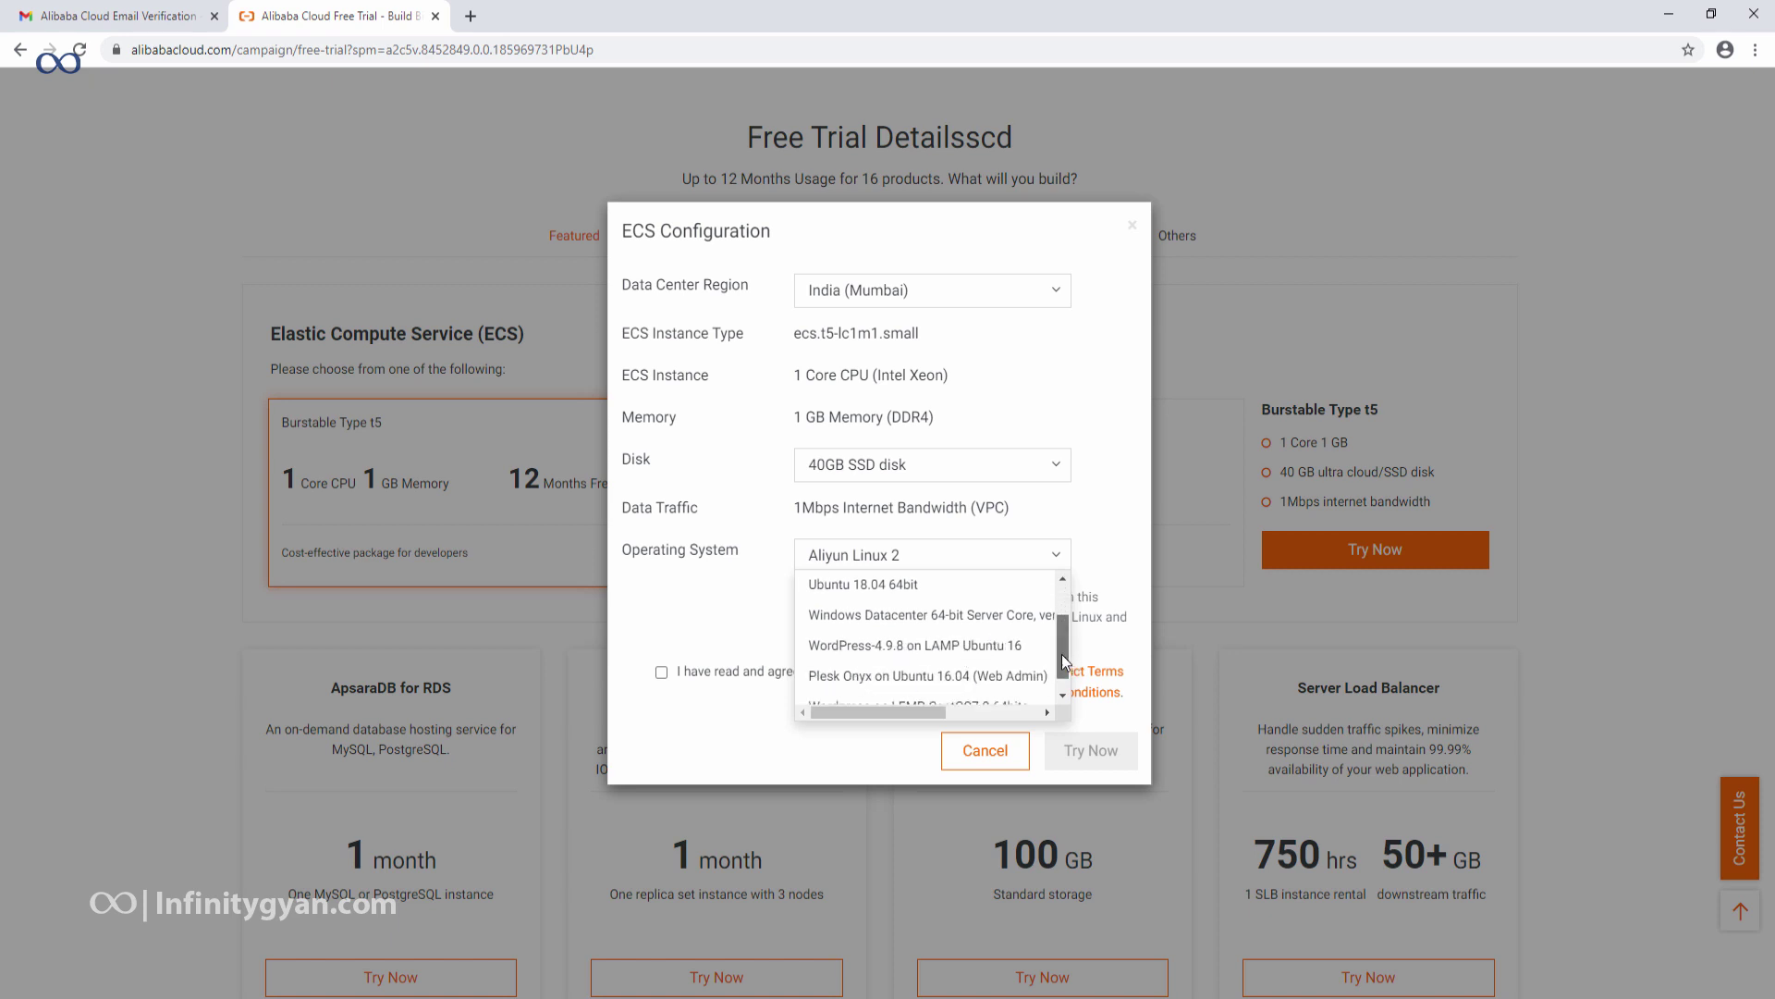
pyautogui.moveTo(1061, 653); pyautogui.dragTo(1067, 603)
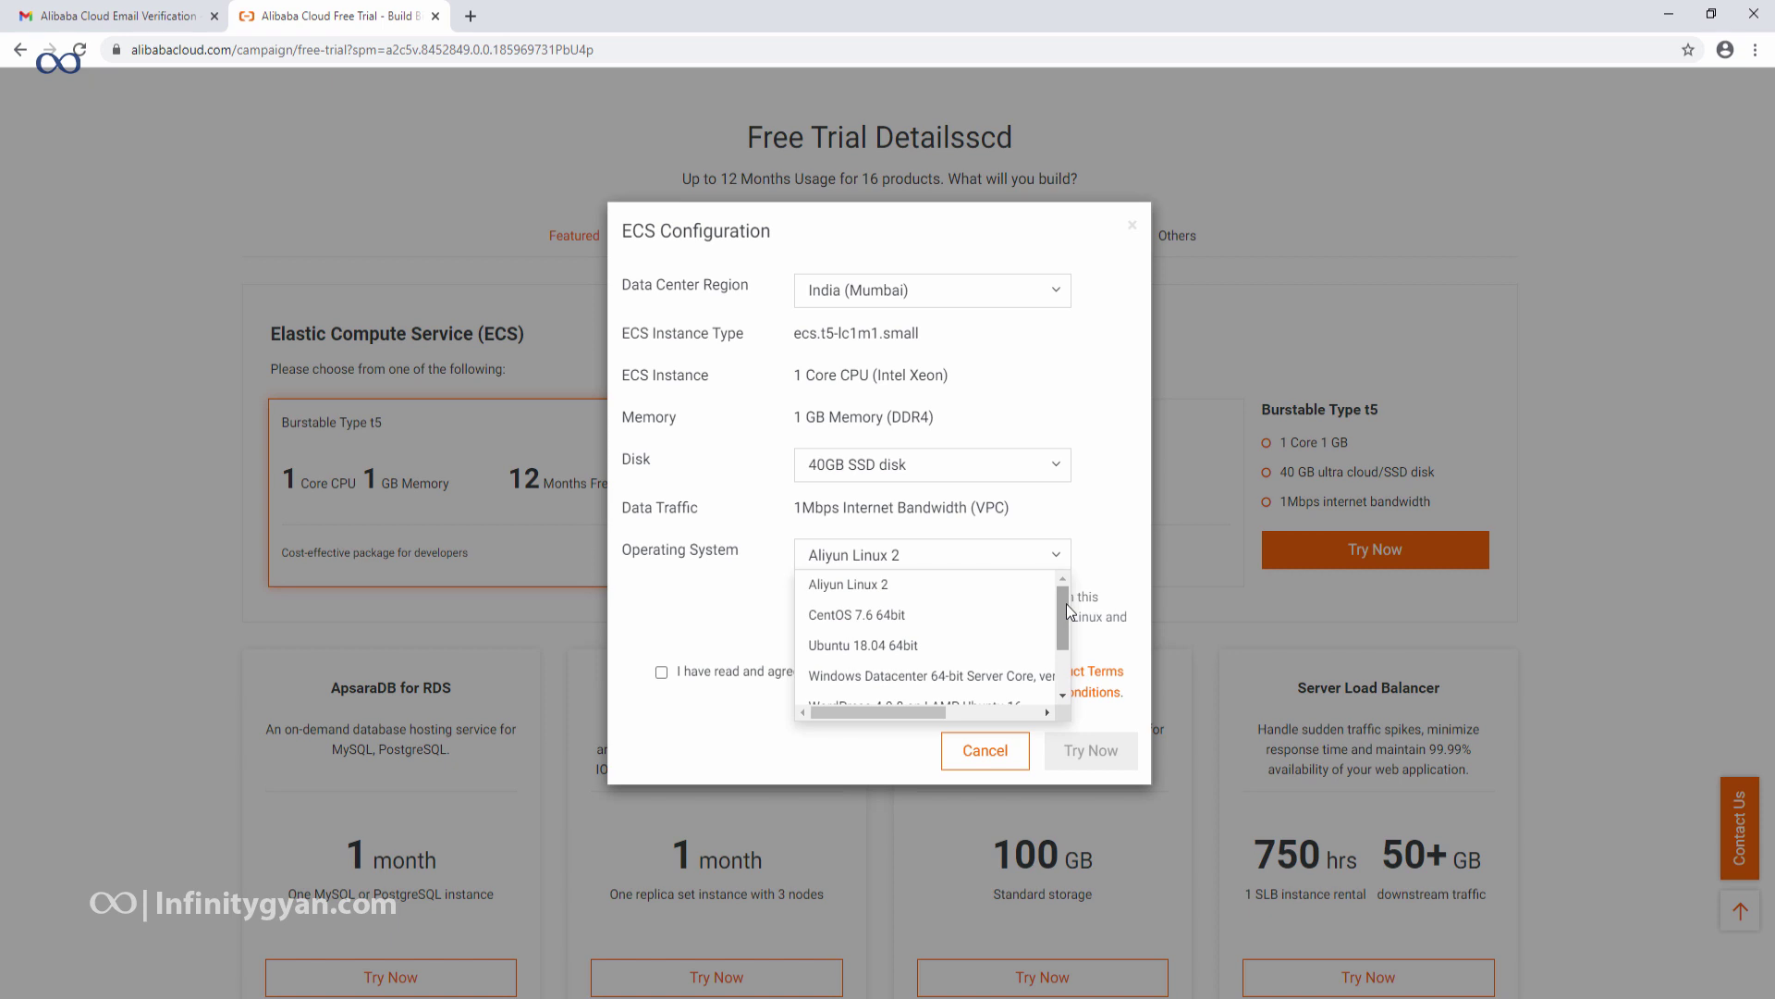
pyautogui.moveTo(1067, 604); pyautogui.dragTo(924, 637)
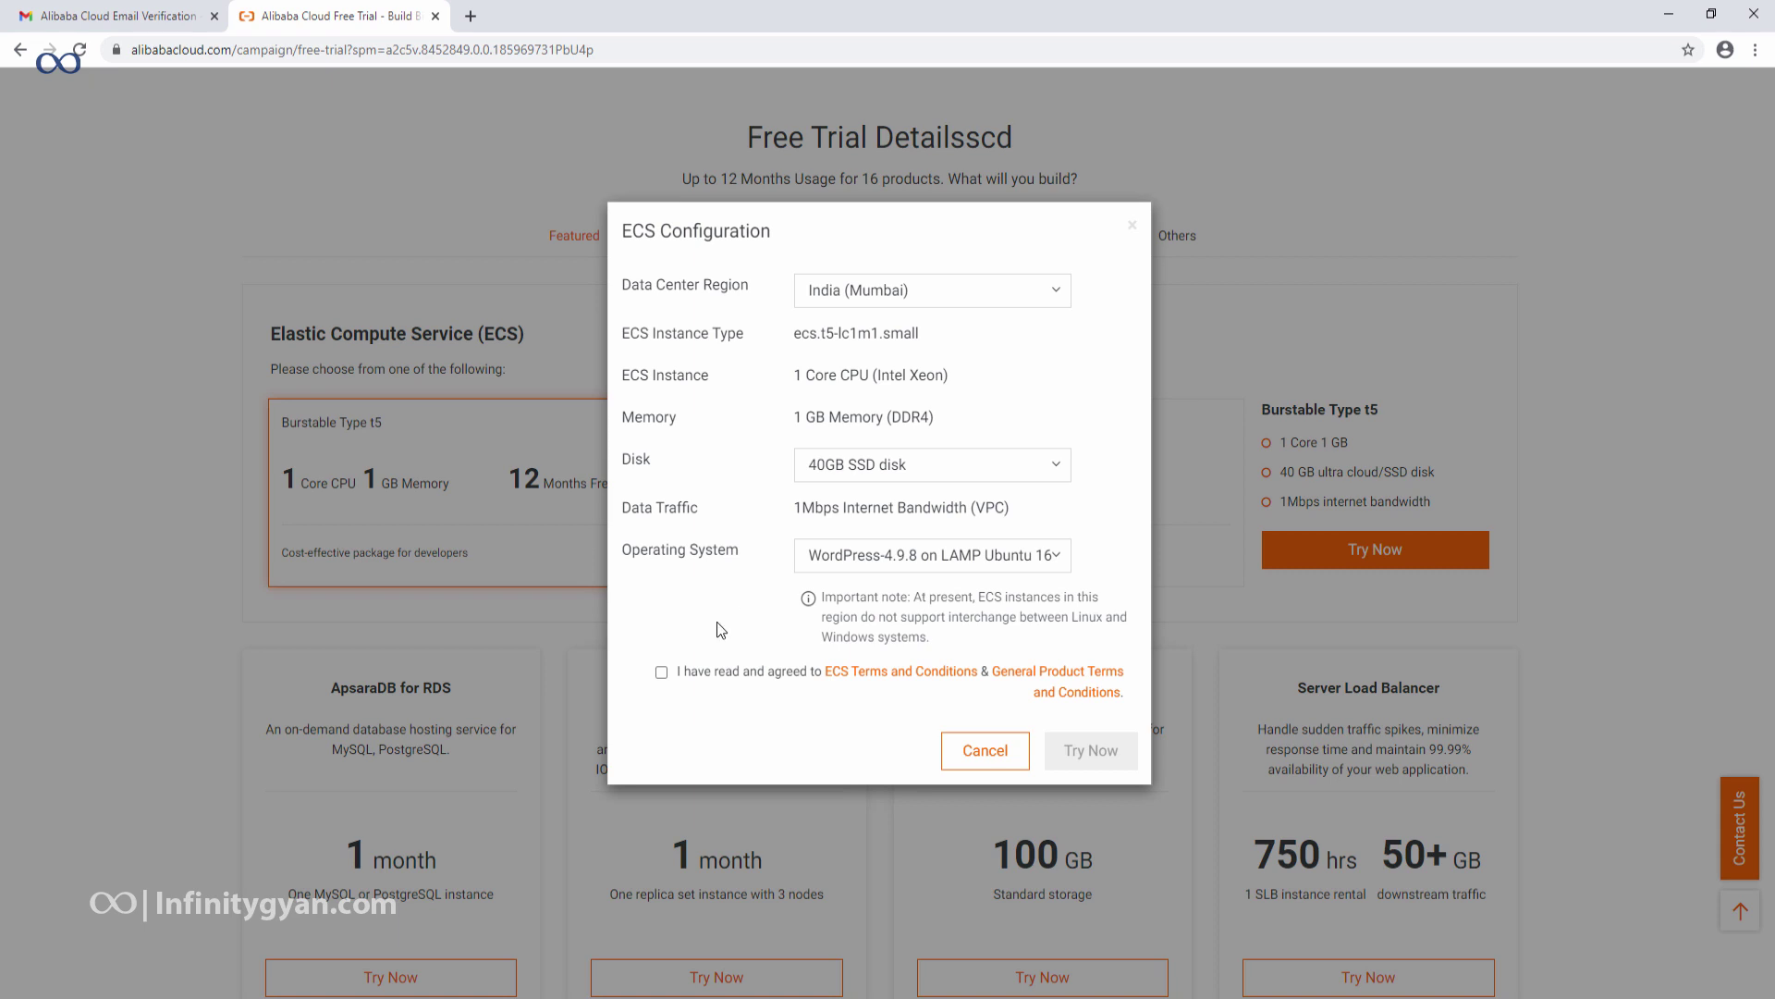
pyautogui.click(661, 672)
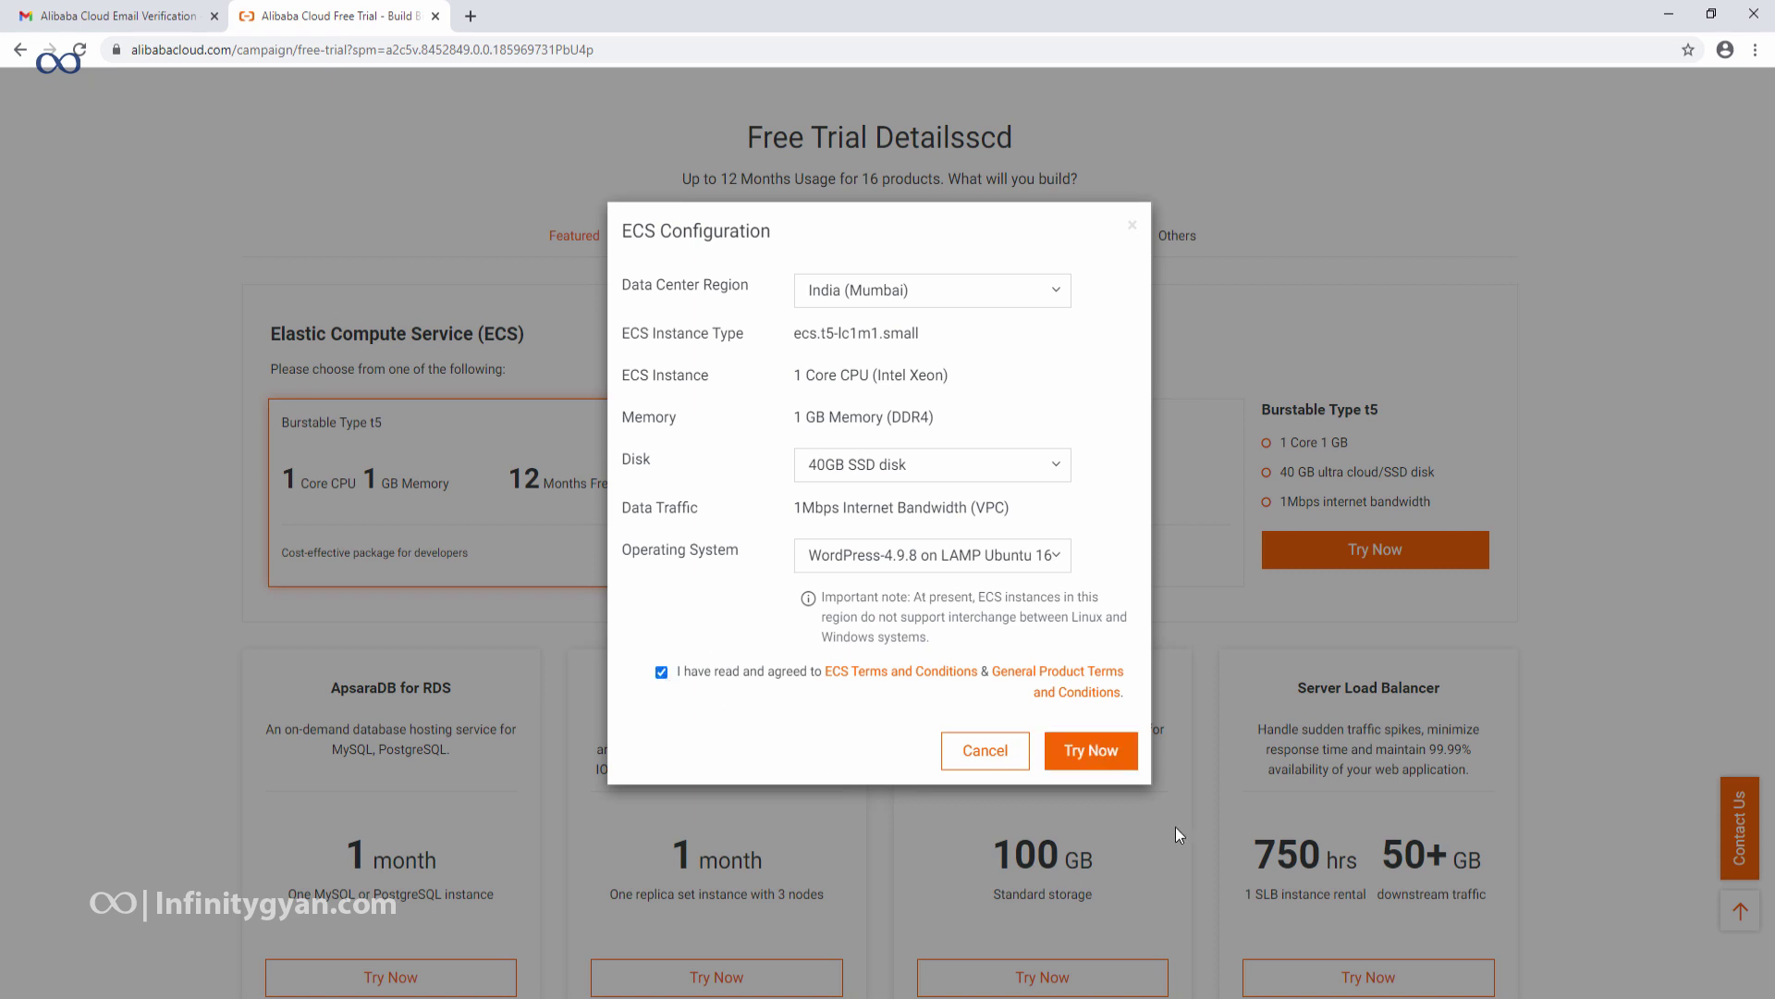
pyautogui.click(1096, 754)
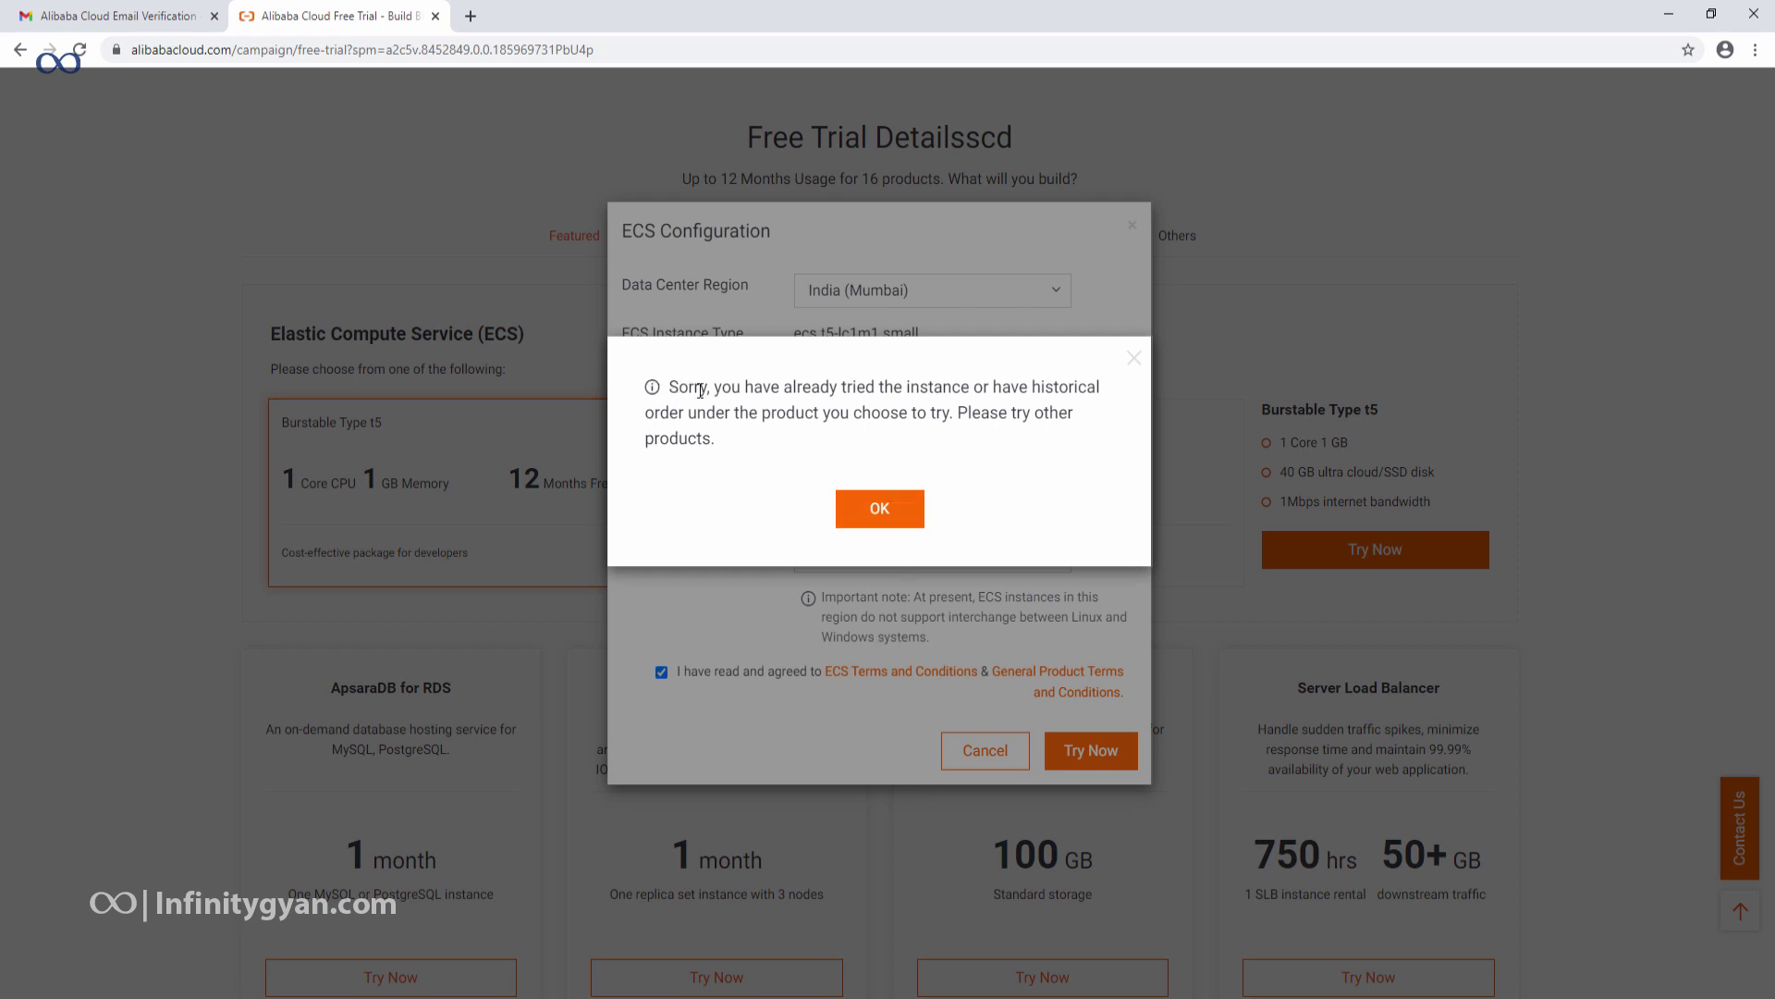
# - Dismiss the already-tried error and close the ECS Configuration dialog
pyautogui.moveTo(668, 388); pyautogui.dragTo(801, 440)
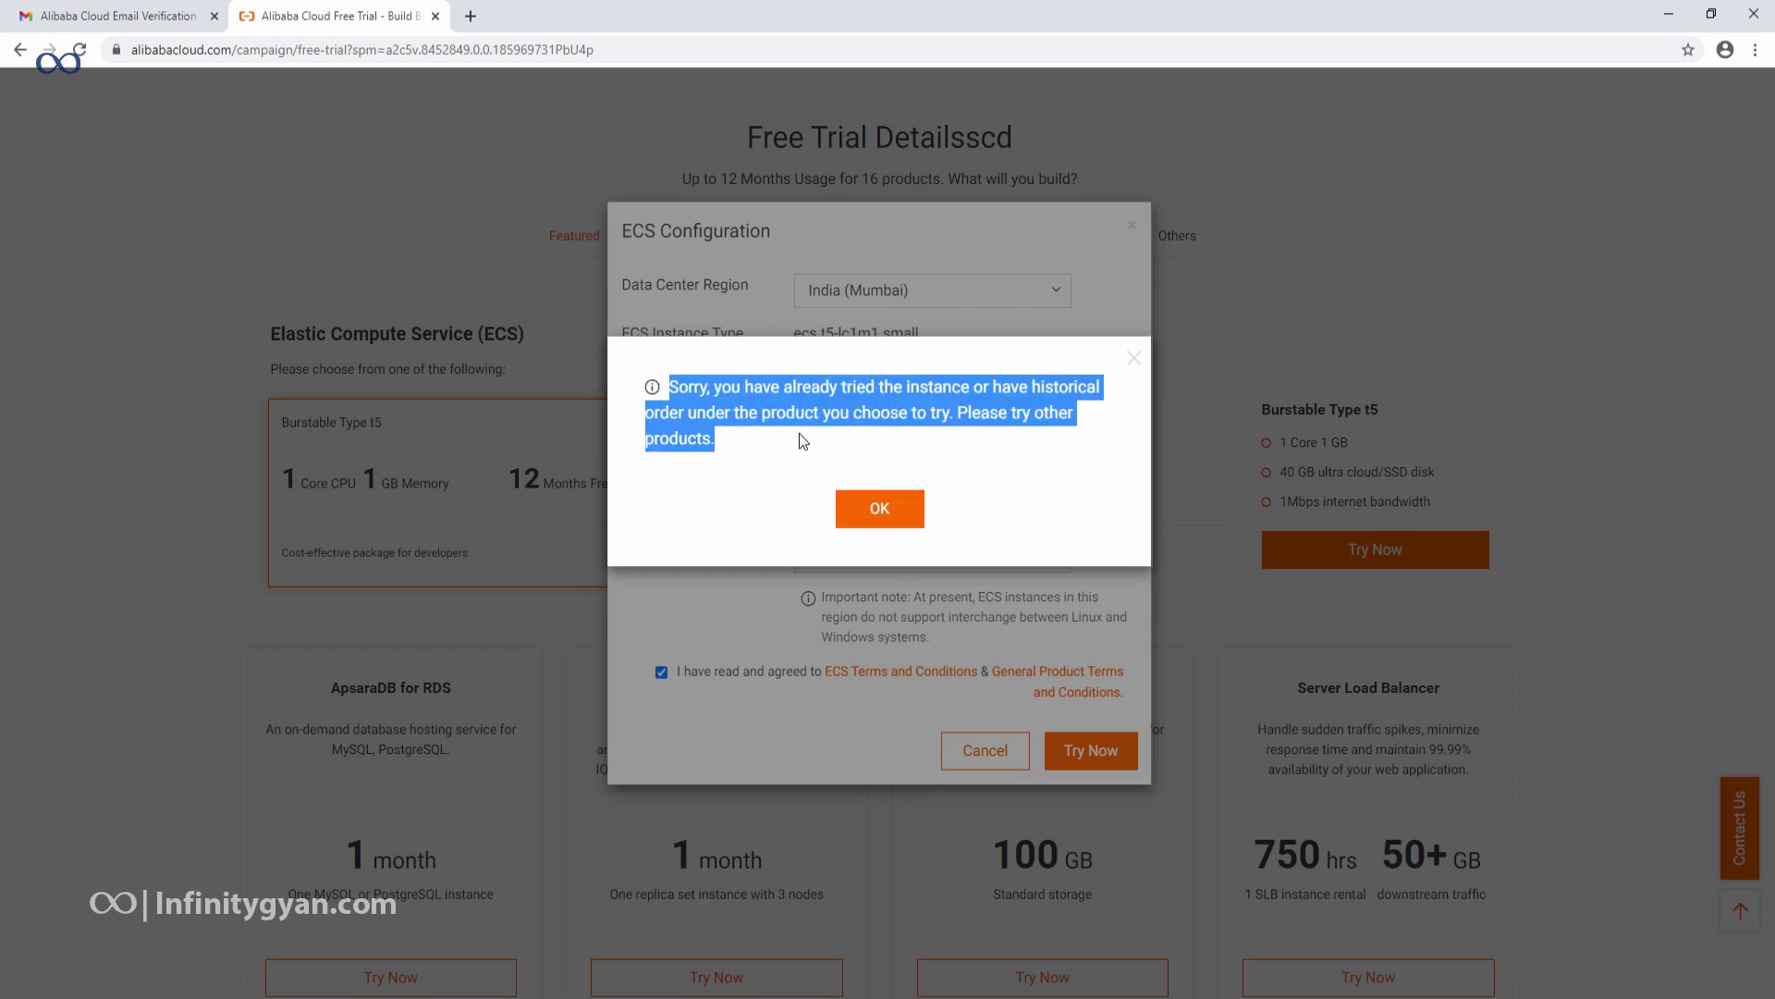
pyautogui.click(799, 435)
pyautogui.click(883, 507)
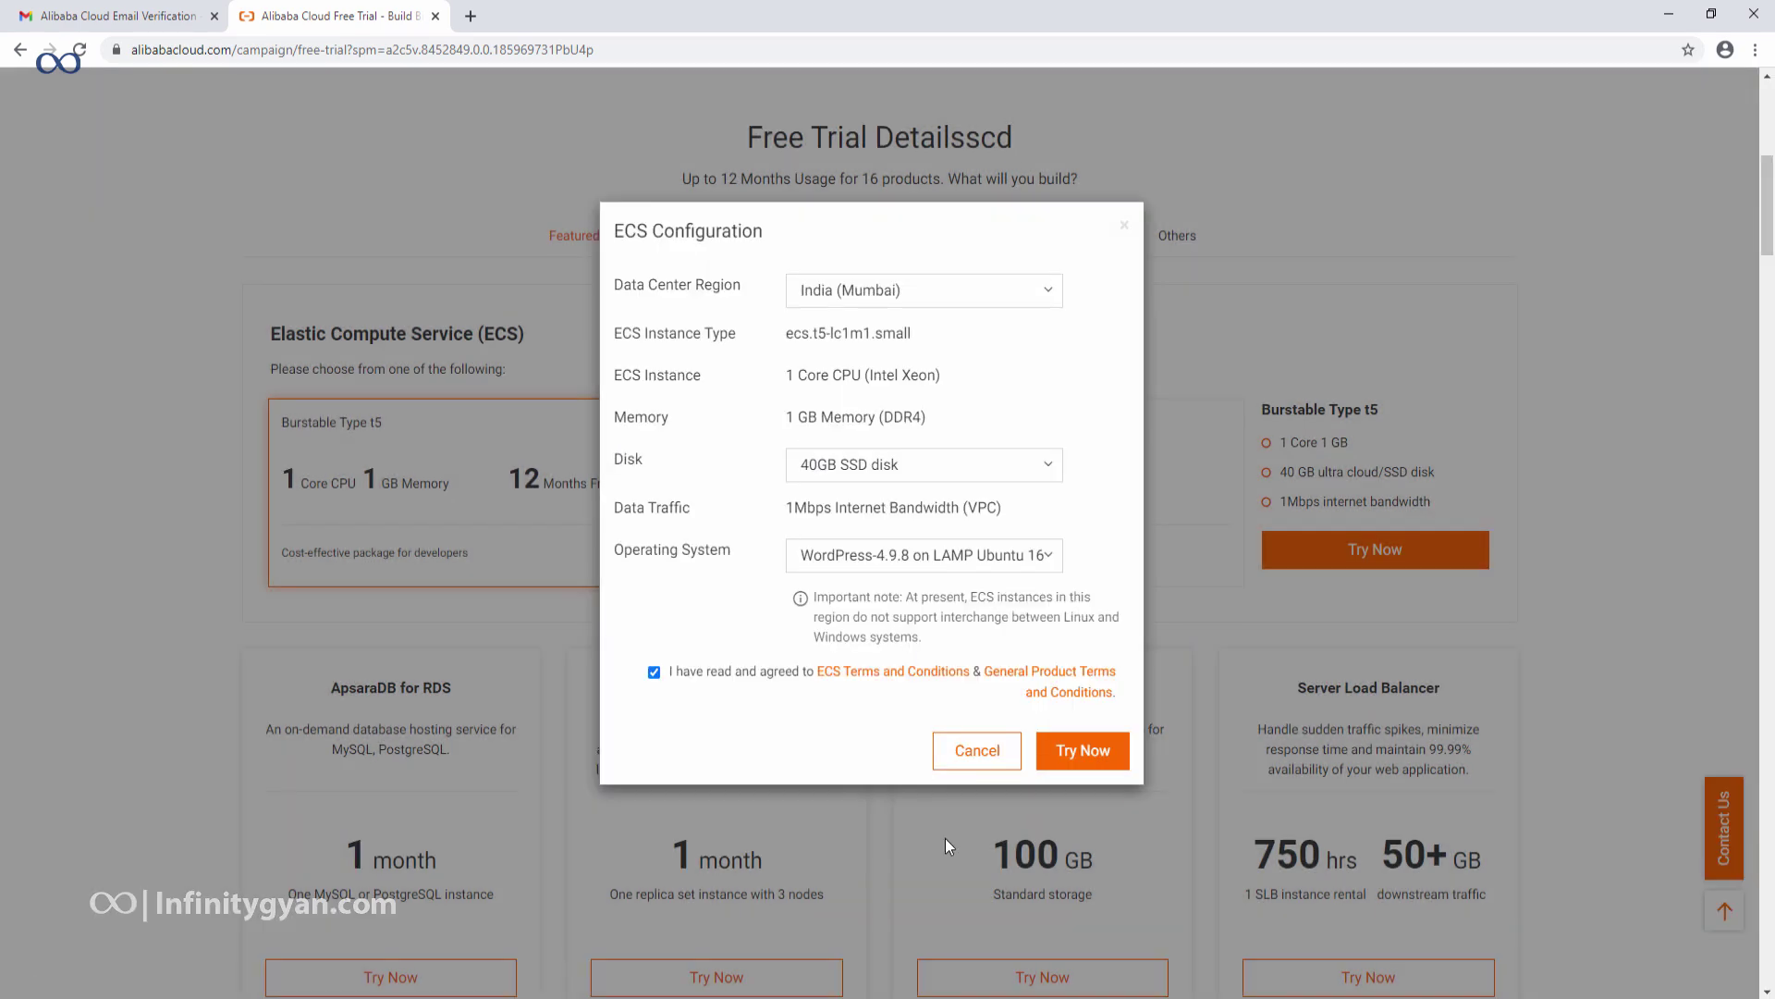
pyautogui.click(1123, 227)
pyautogui.scroll(7, 1472, 464)
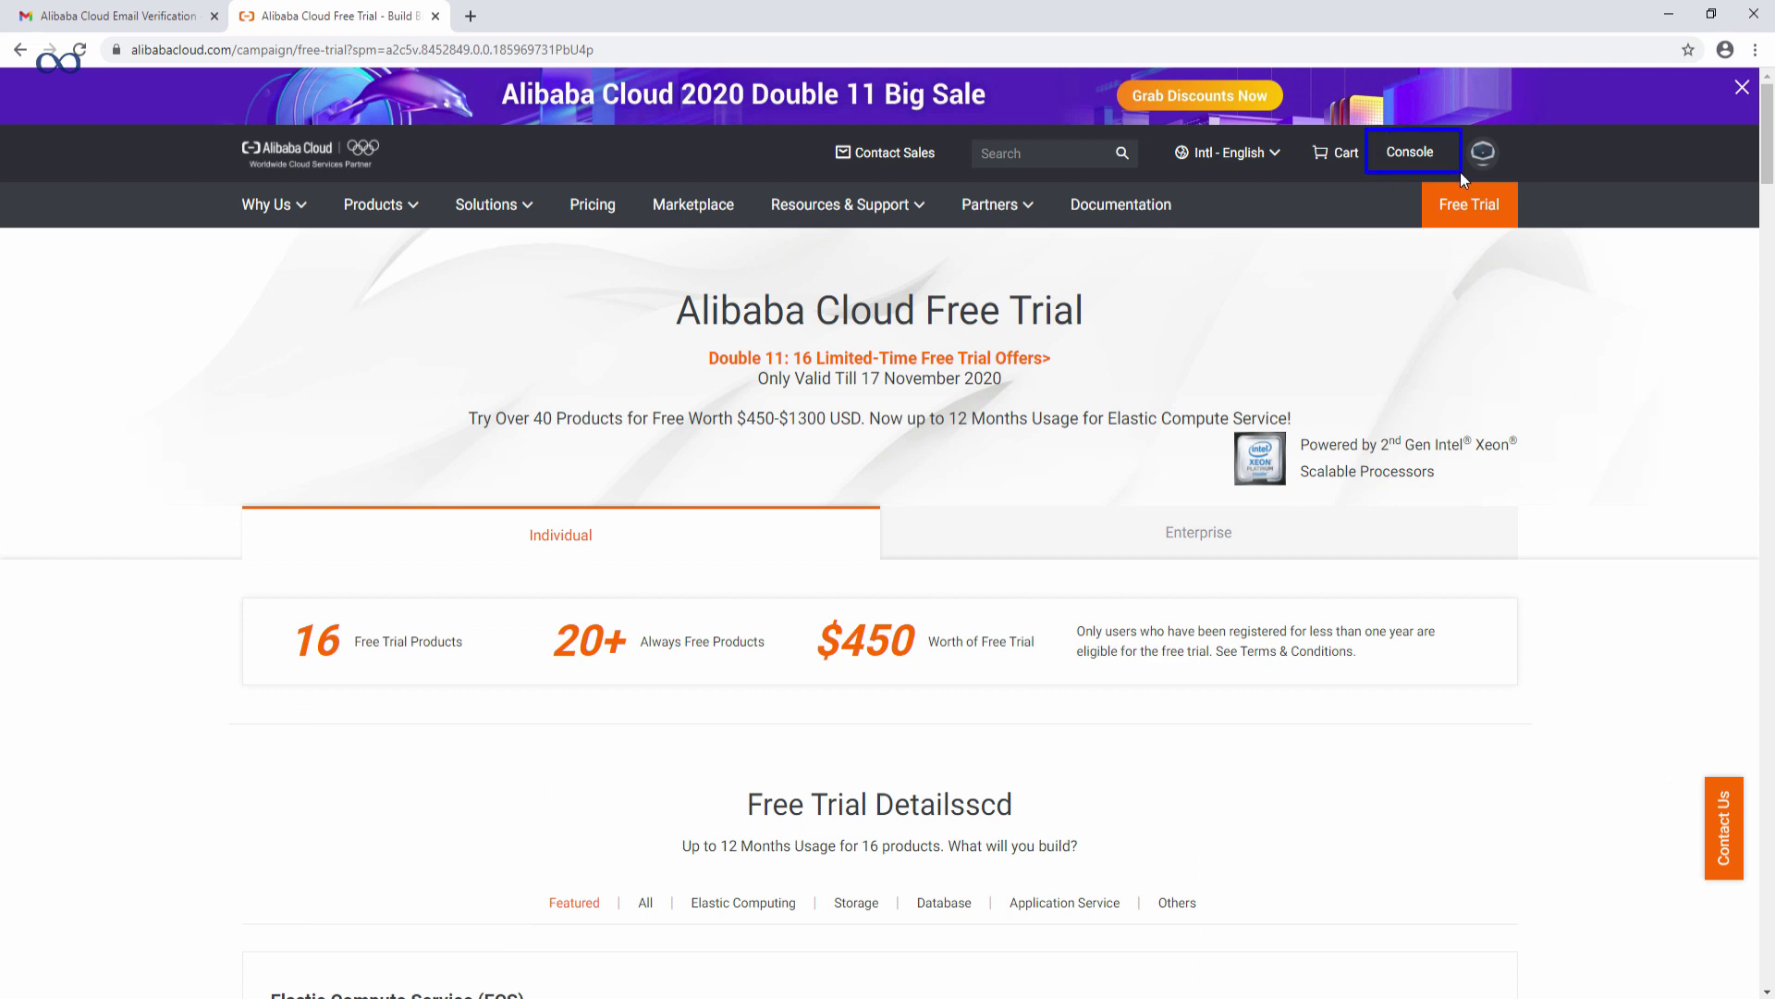
# - Go to the Console, dismiss the update notice, and open Elastic Compute Service from the products menu
pyautogui.click(1419, 157)
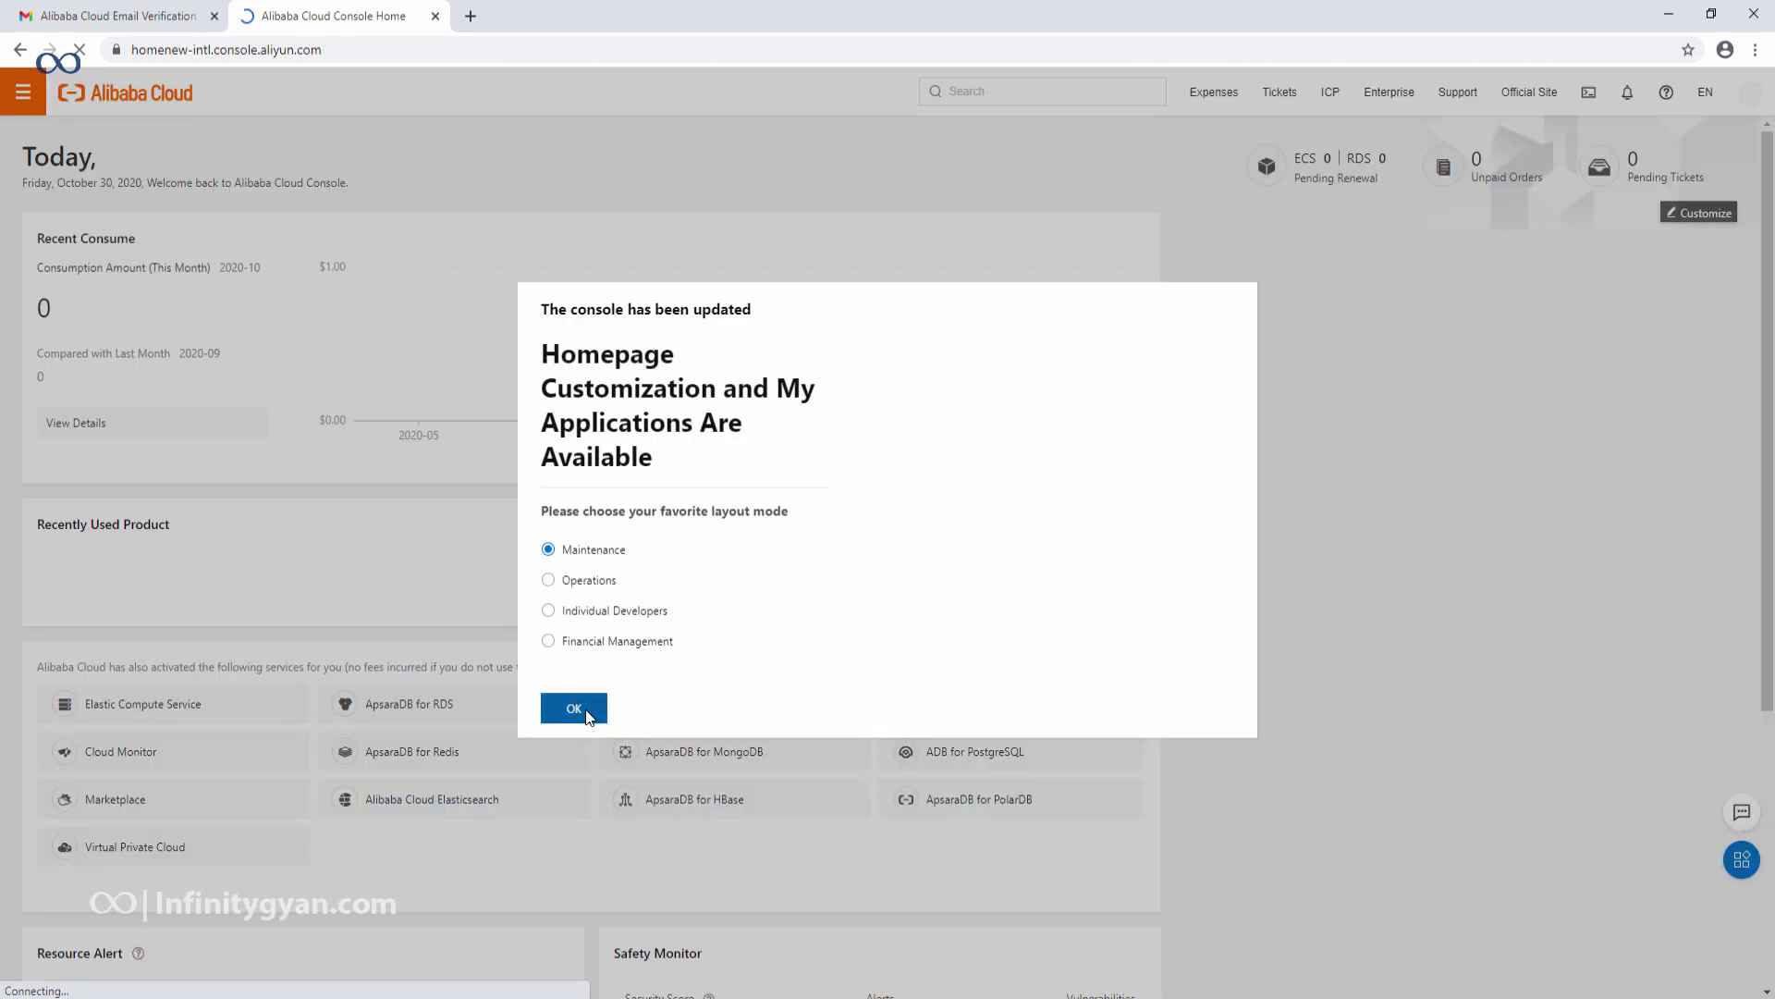
pyautogui.click(586, 709)
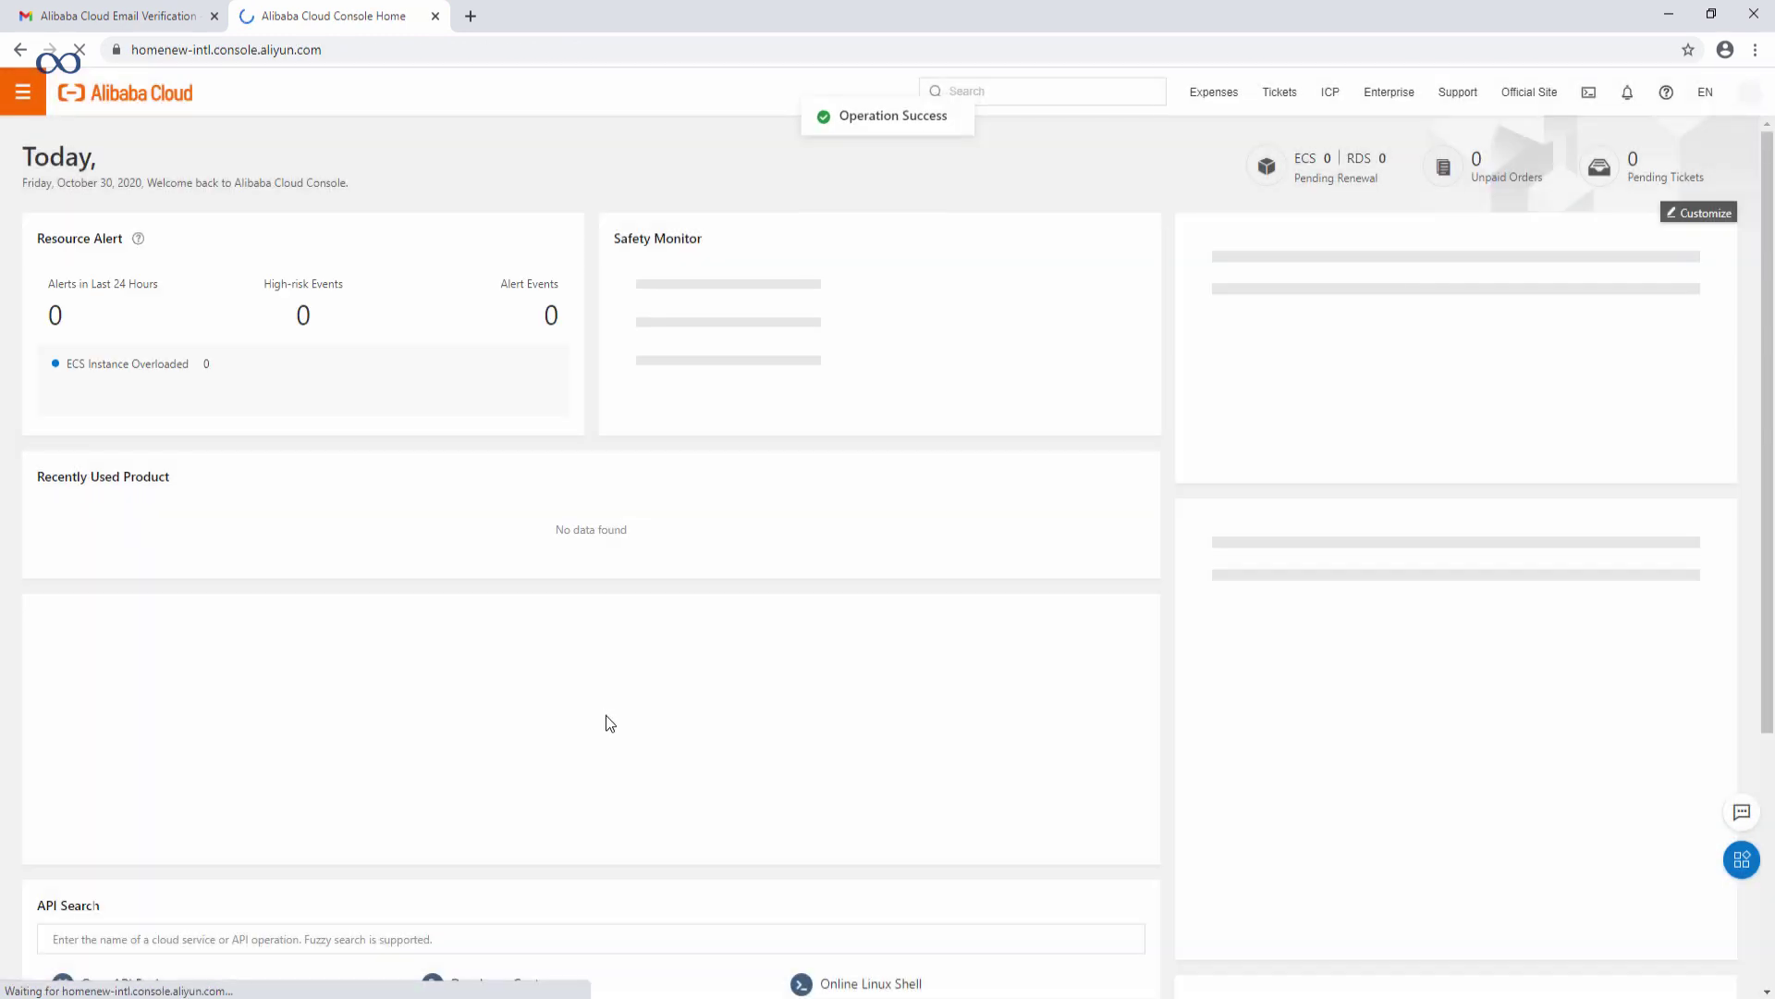
pyautogui.click(23, 94)
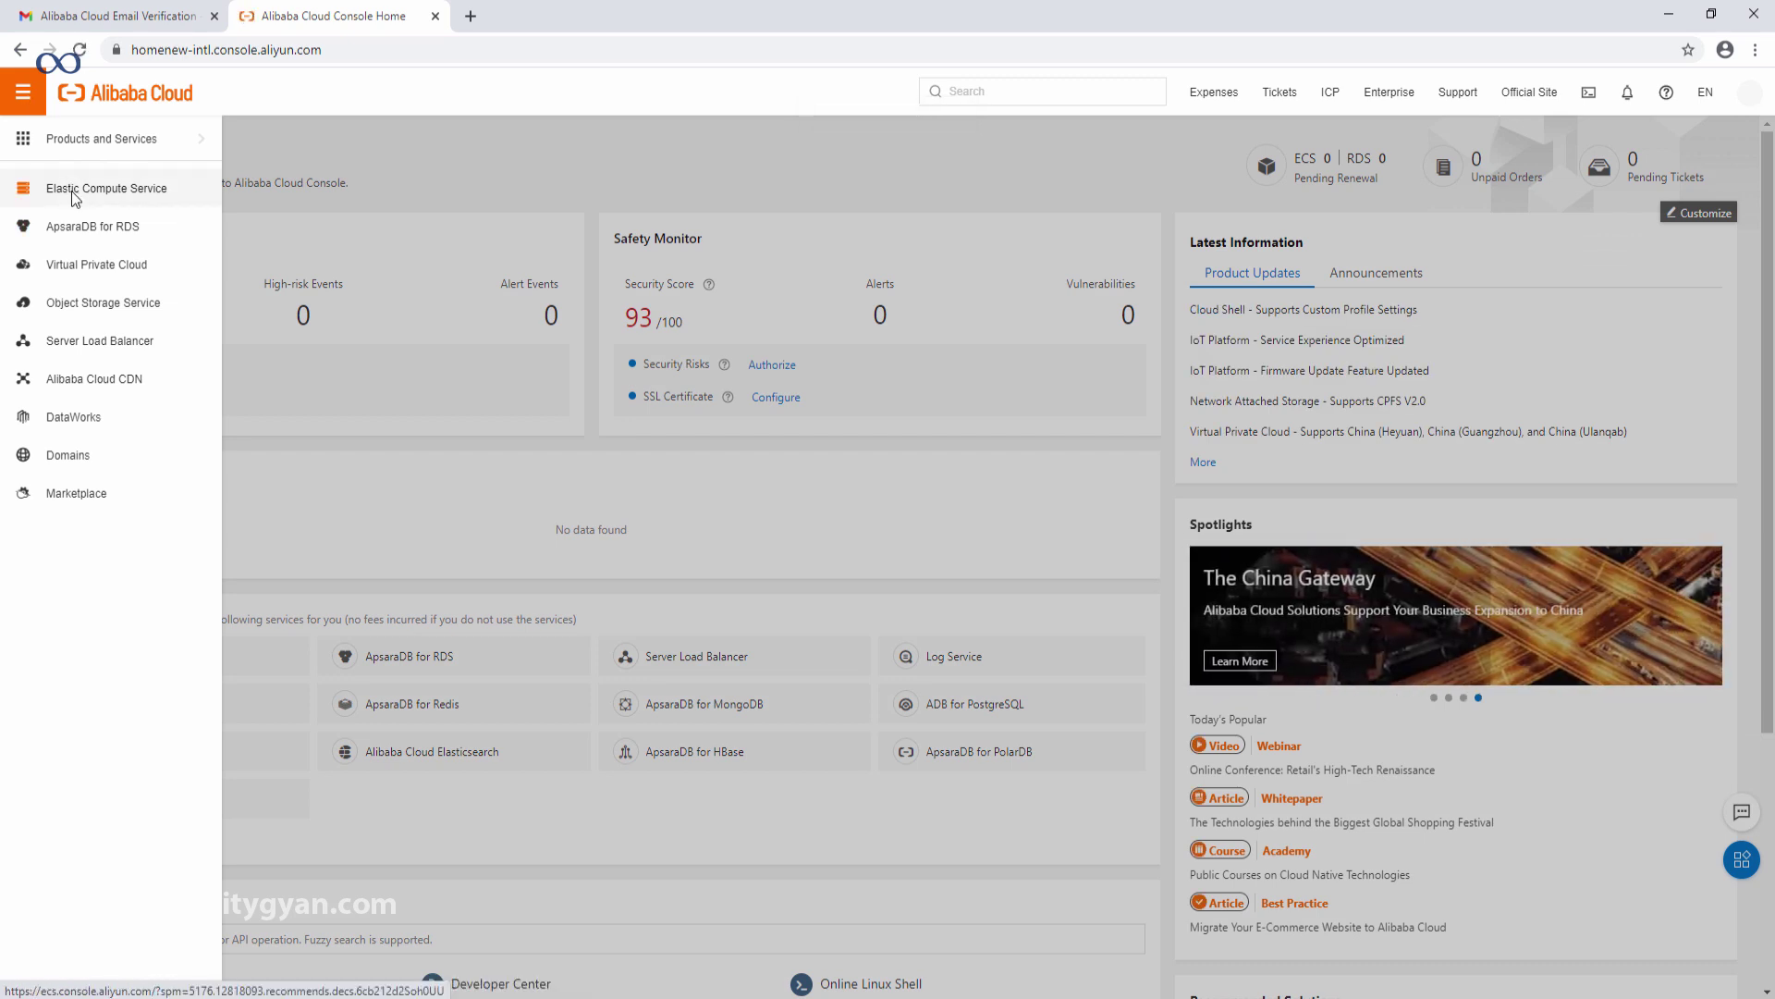
pyautogui.click(80, 190)
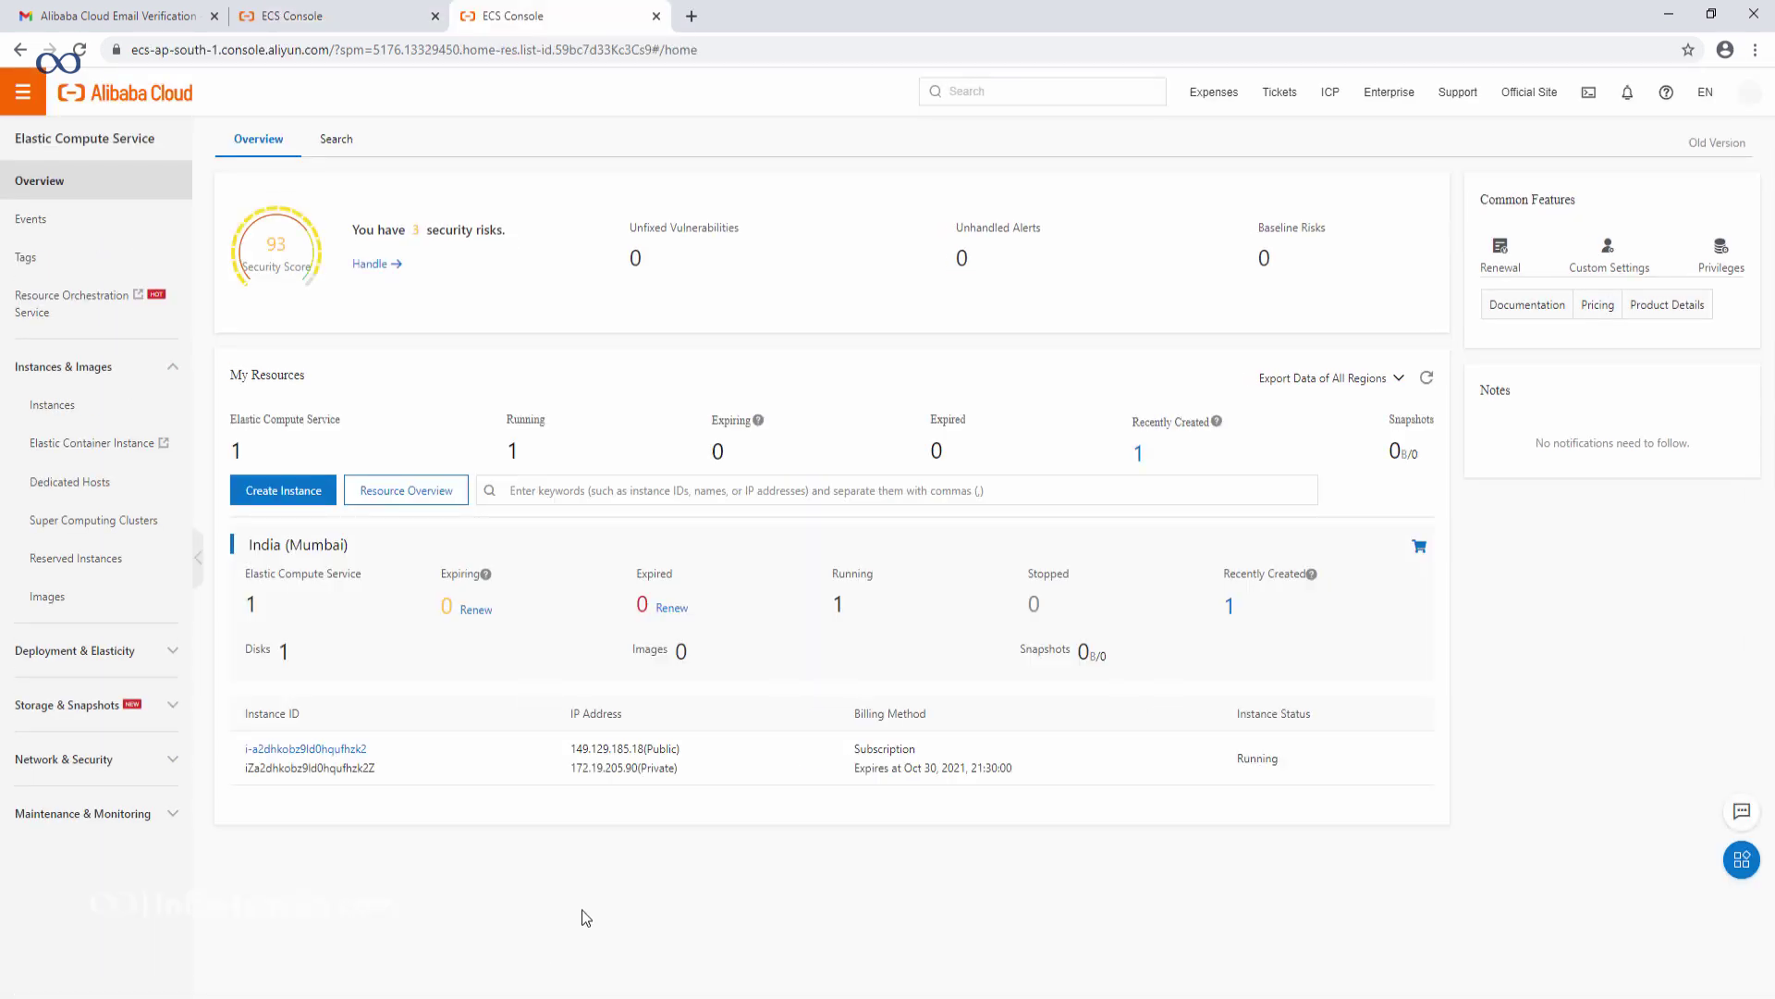
# - Show the ECS Instances list with the running Mumbai Zone A instance and its public IP
pyautogui.click(57, 408)
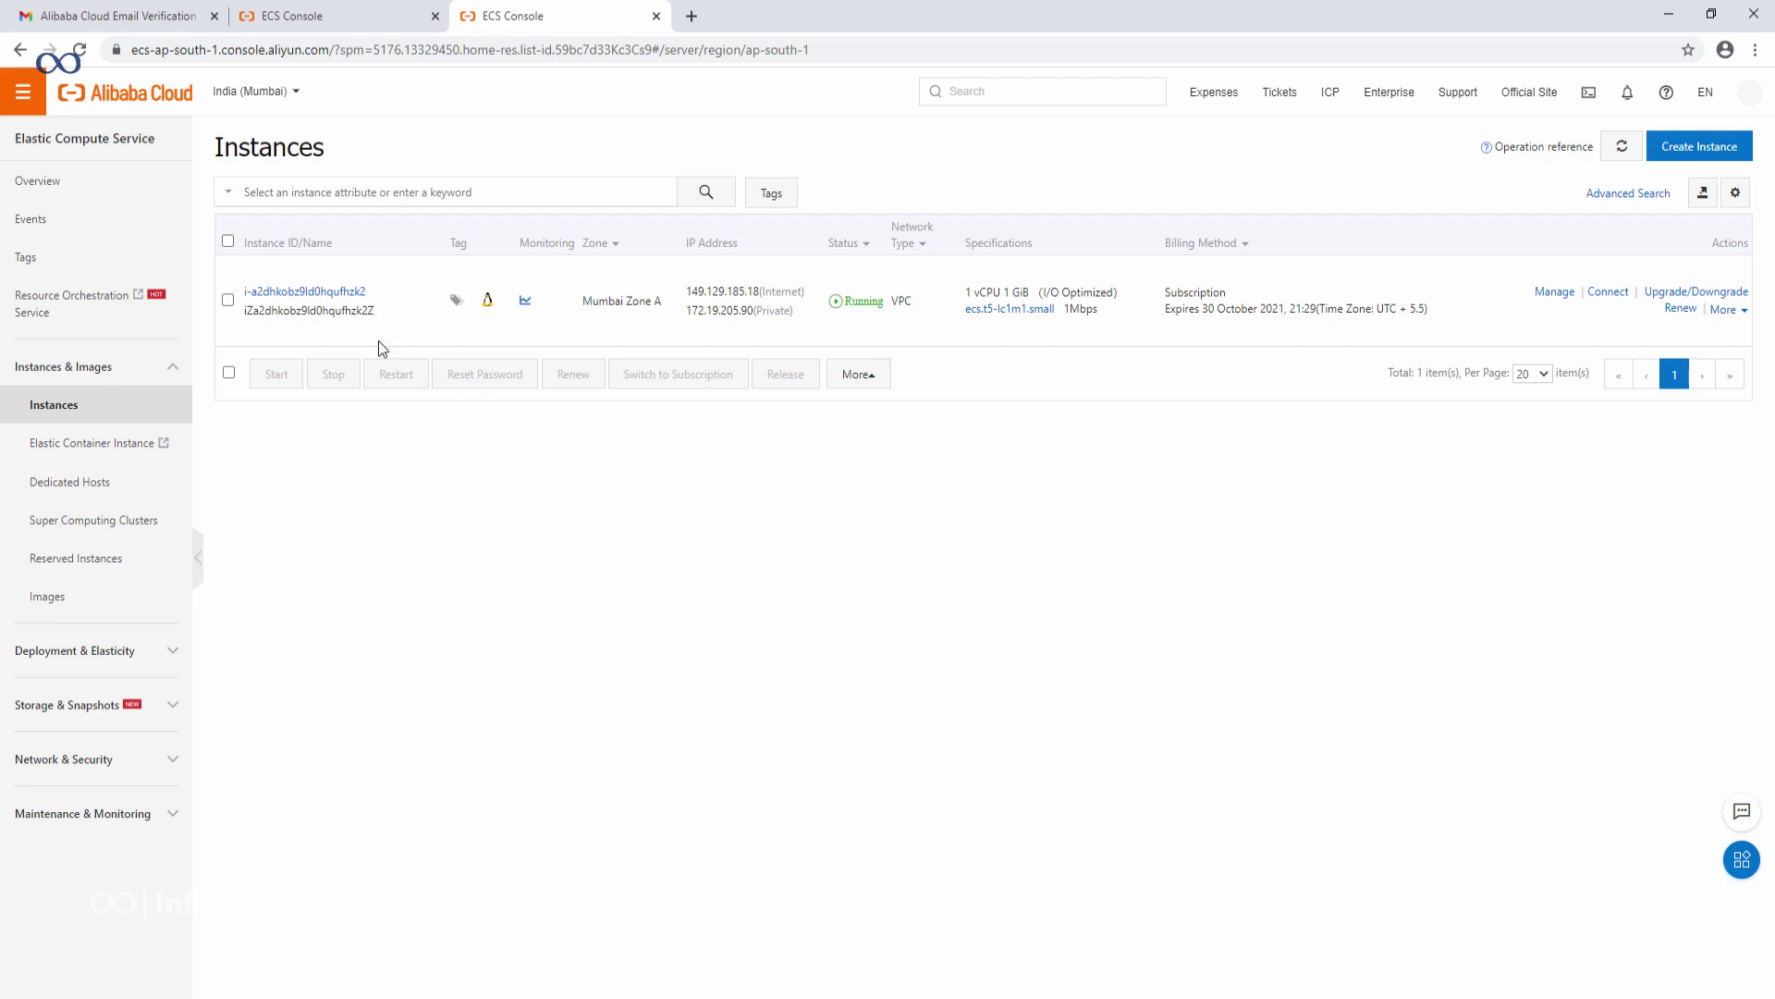
pyautogui.moveTo(384, 290)
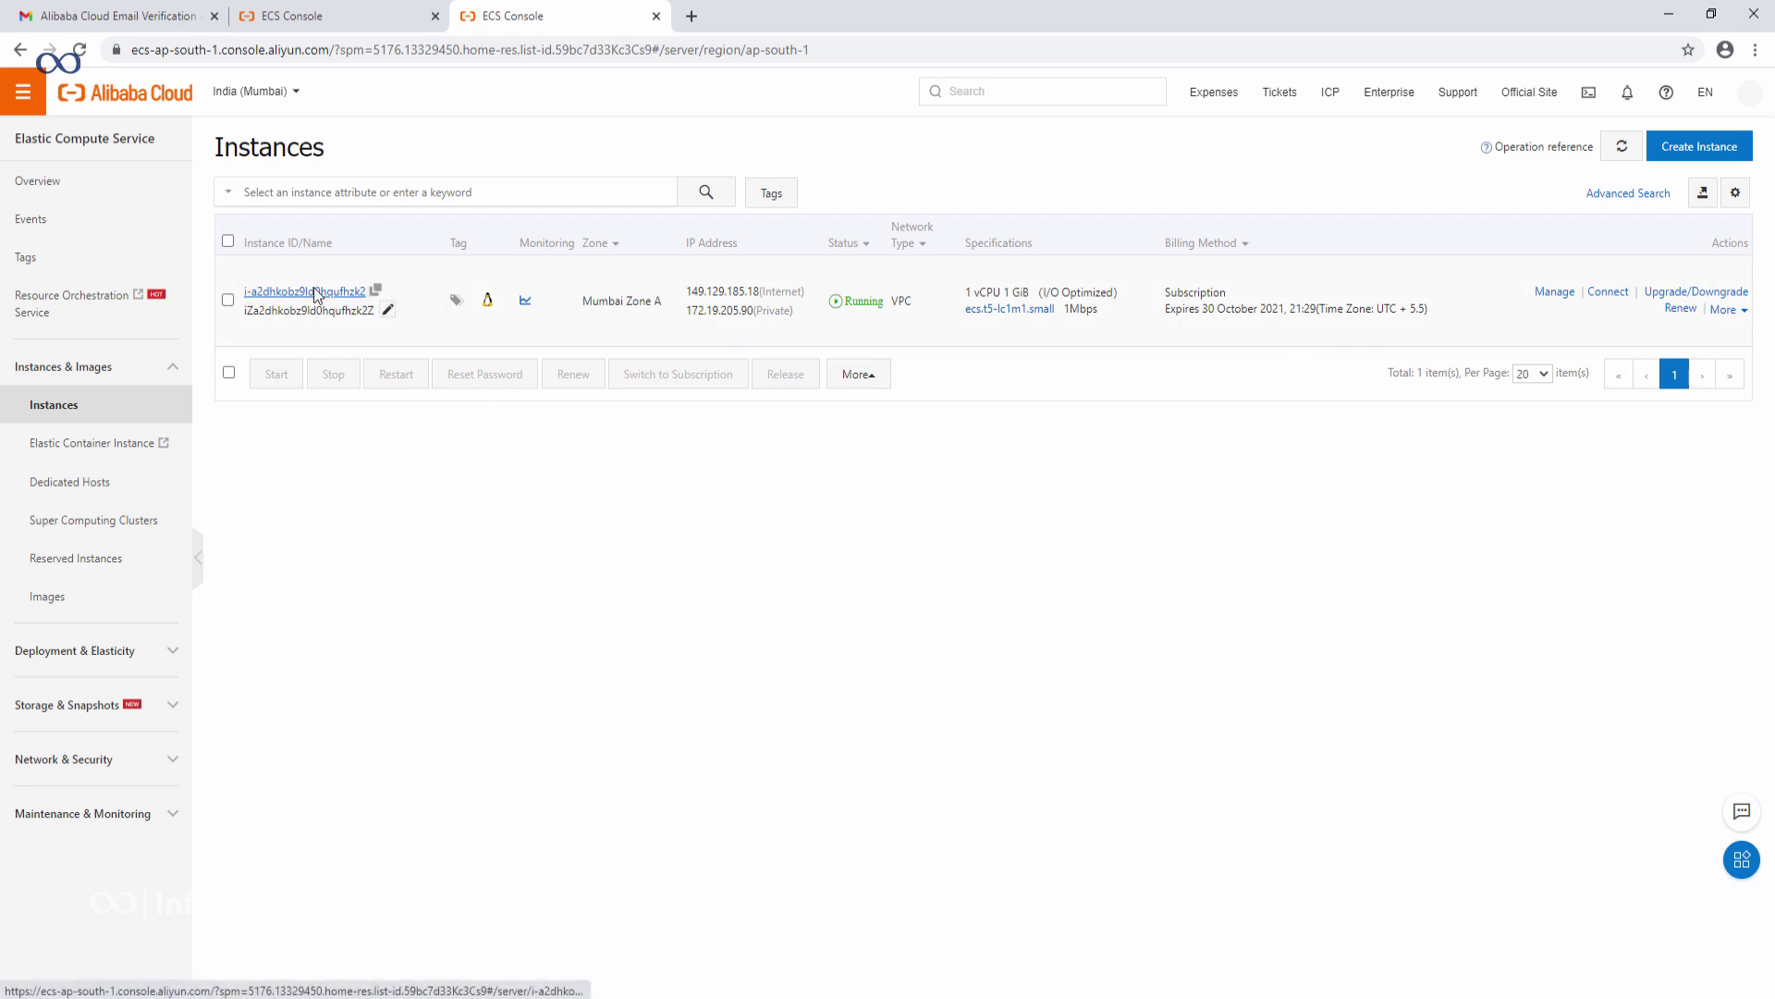
# - Force Stop the Mumbai instance, confirming the forced stop, then reselect it once Stopped
pyautogui.click(228, 302)
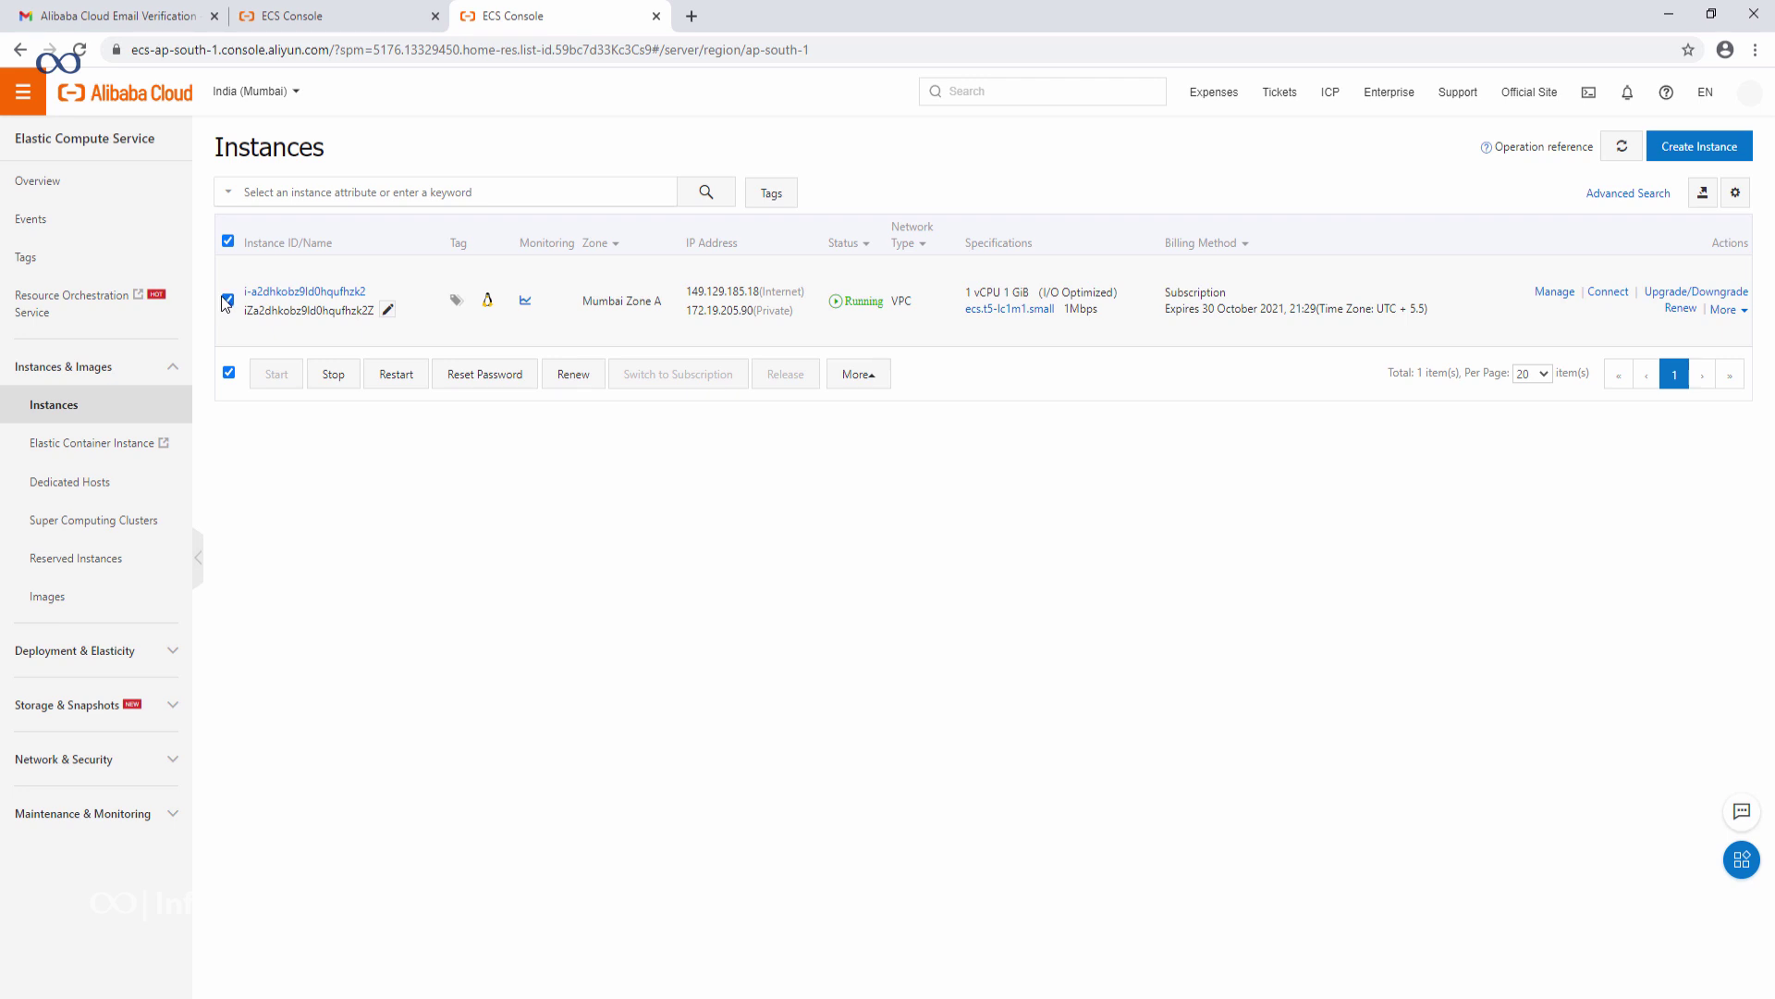
pyautogui.click(331, 377)
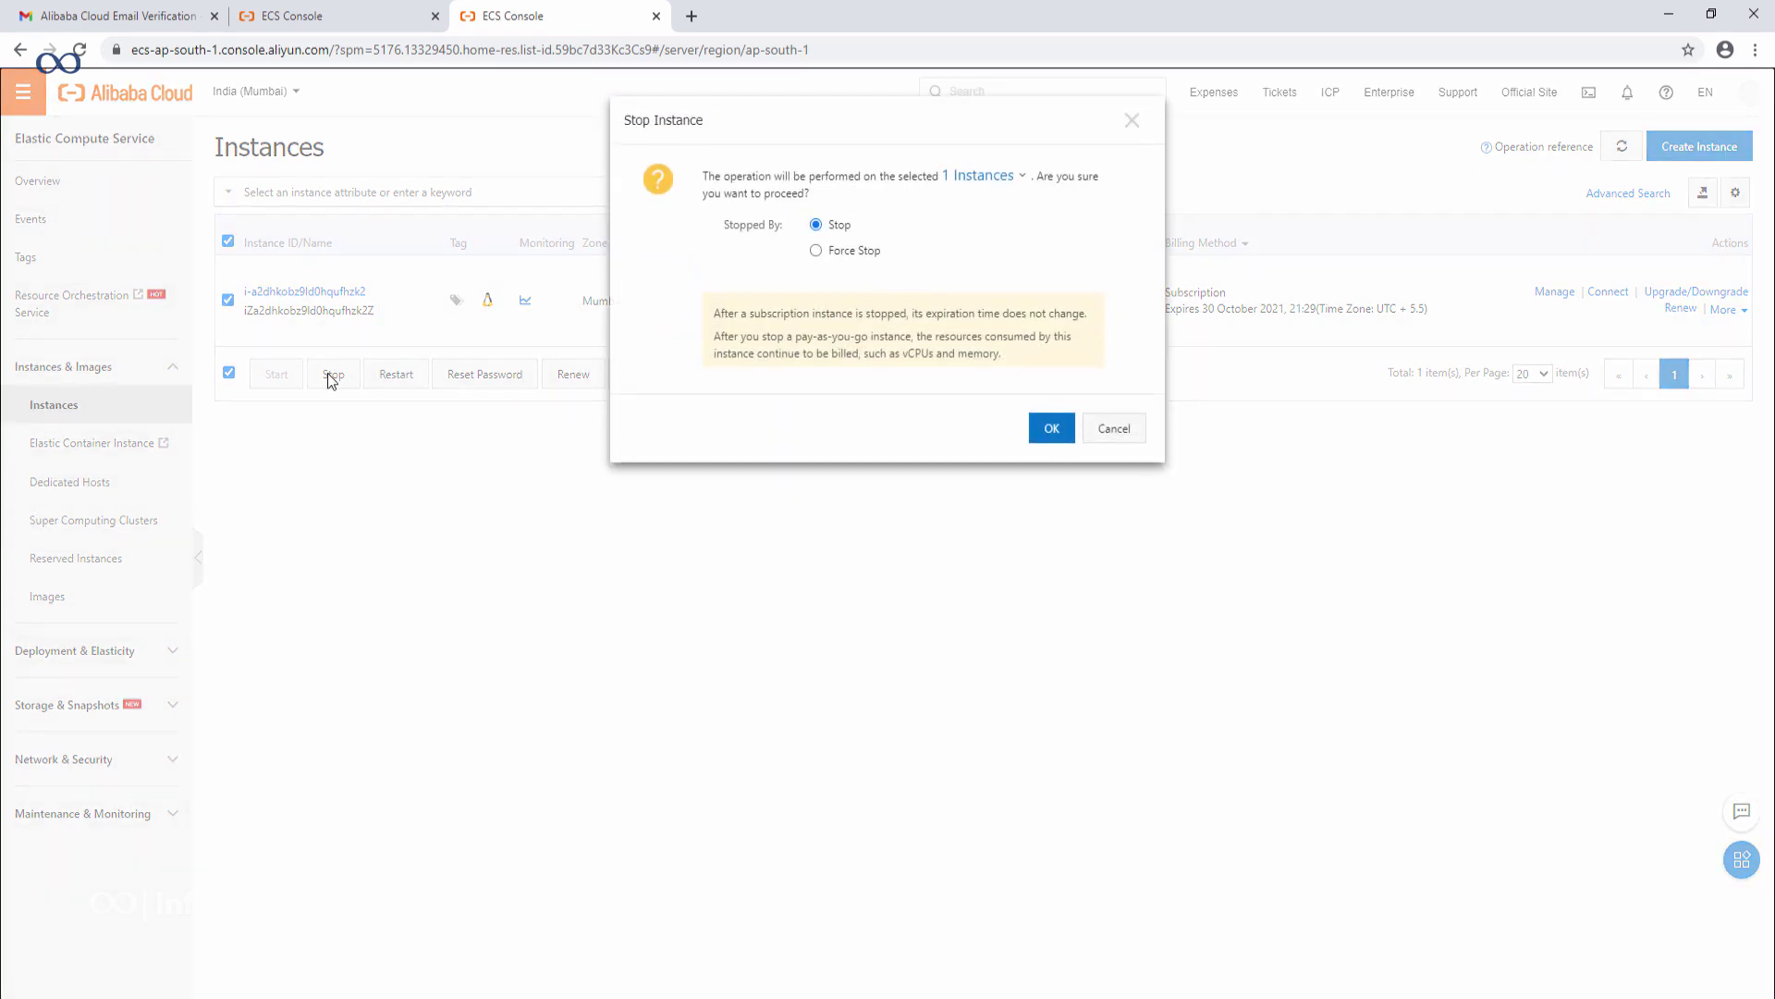
pyautogui.click(836, 252)
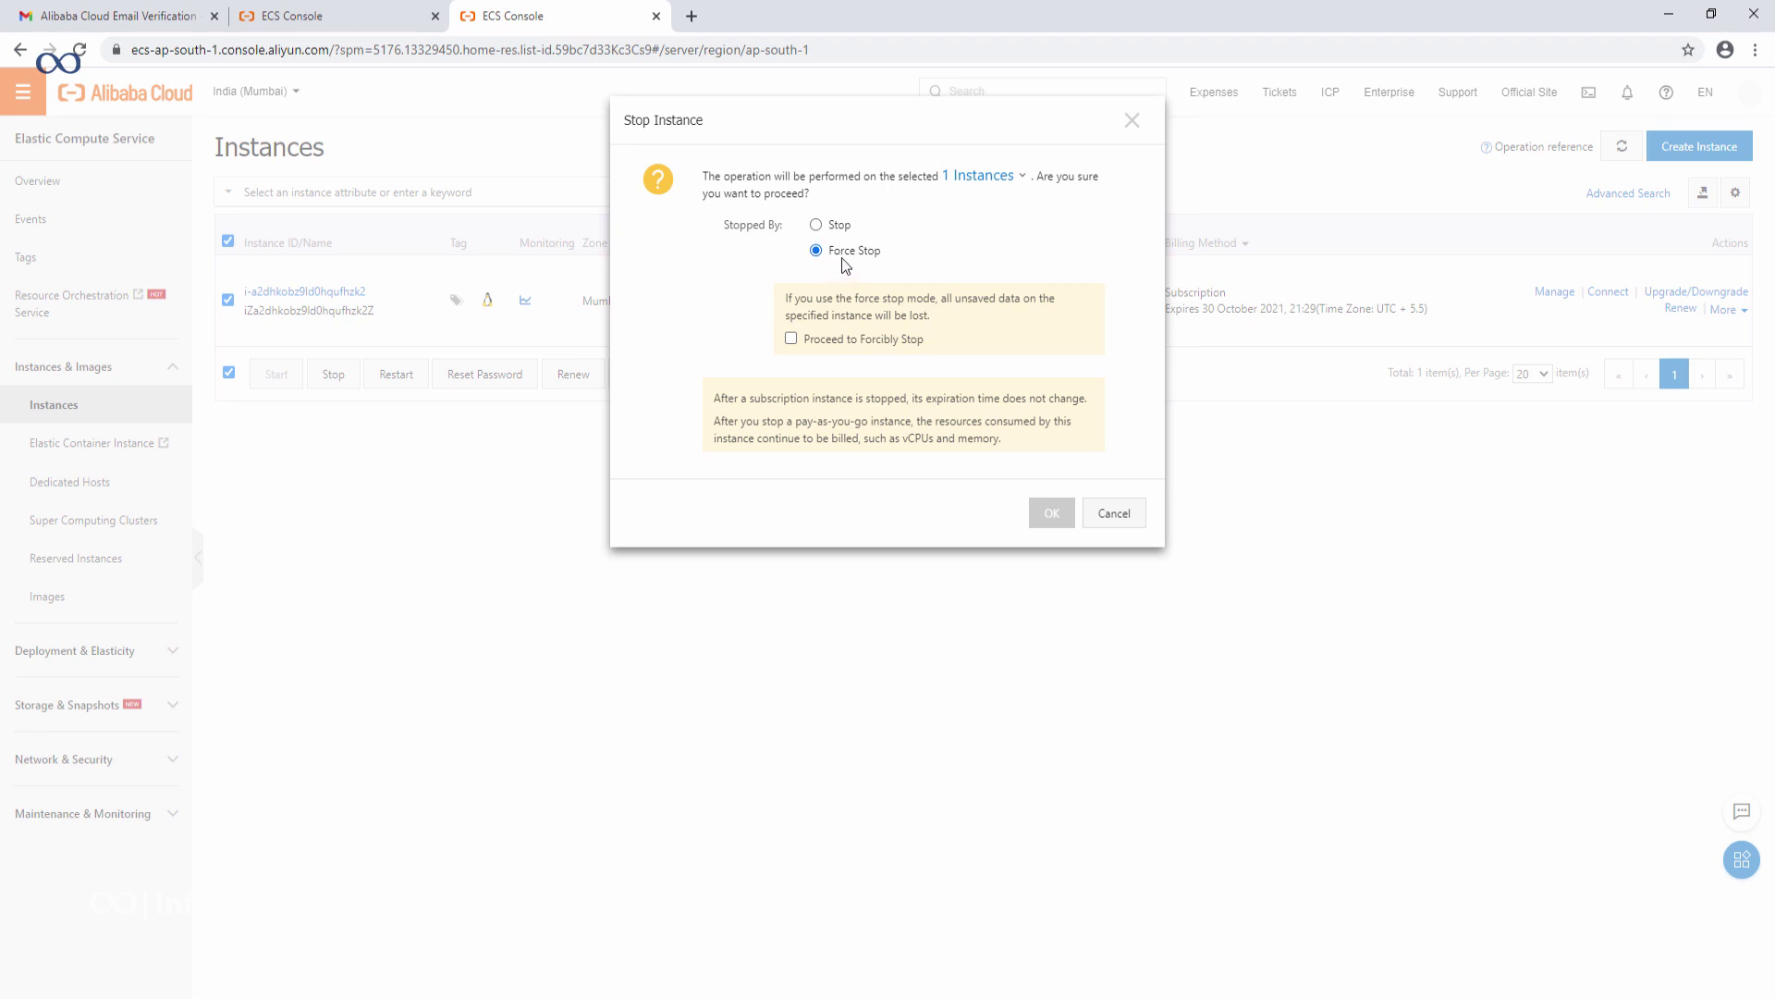
pyautogui.click(793, 338)
pyautogui.click(1051, 512)
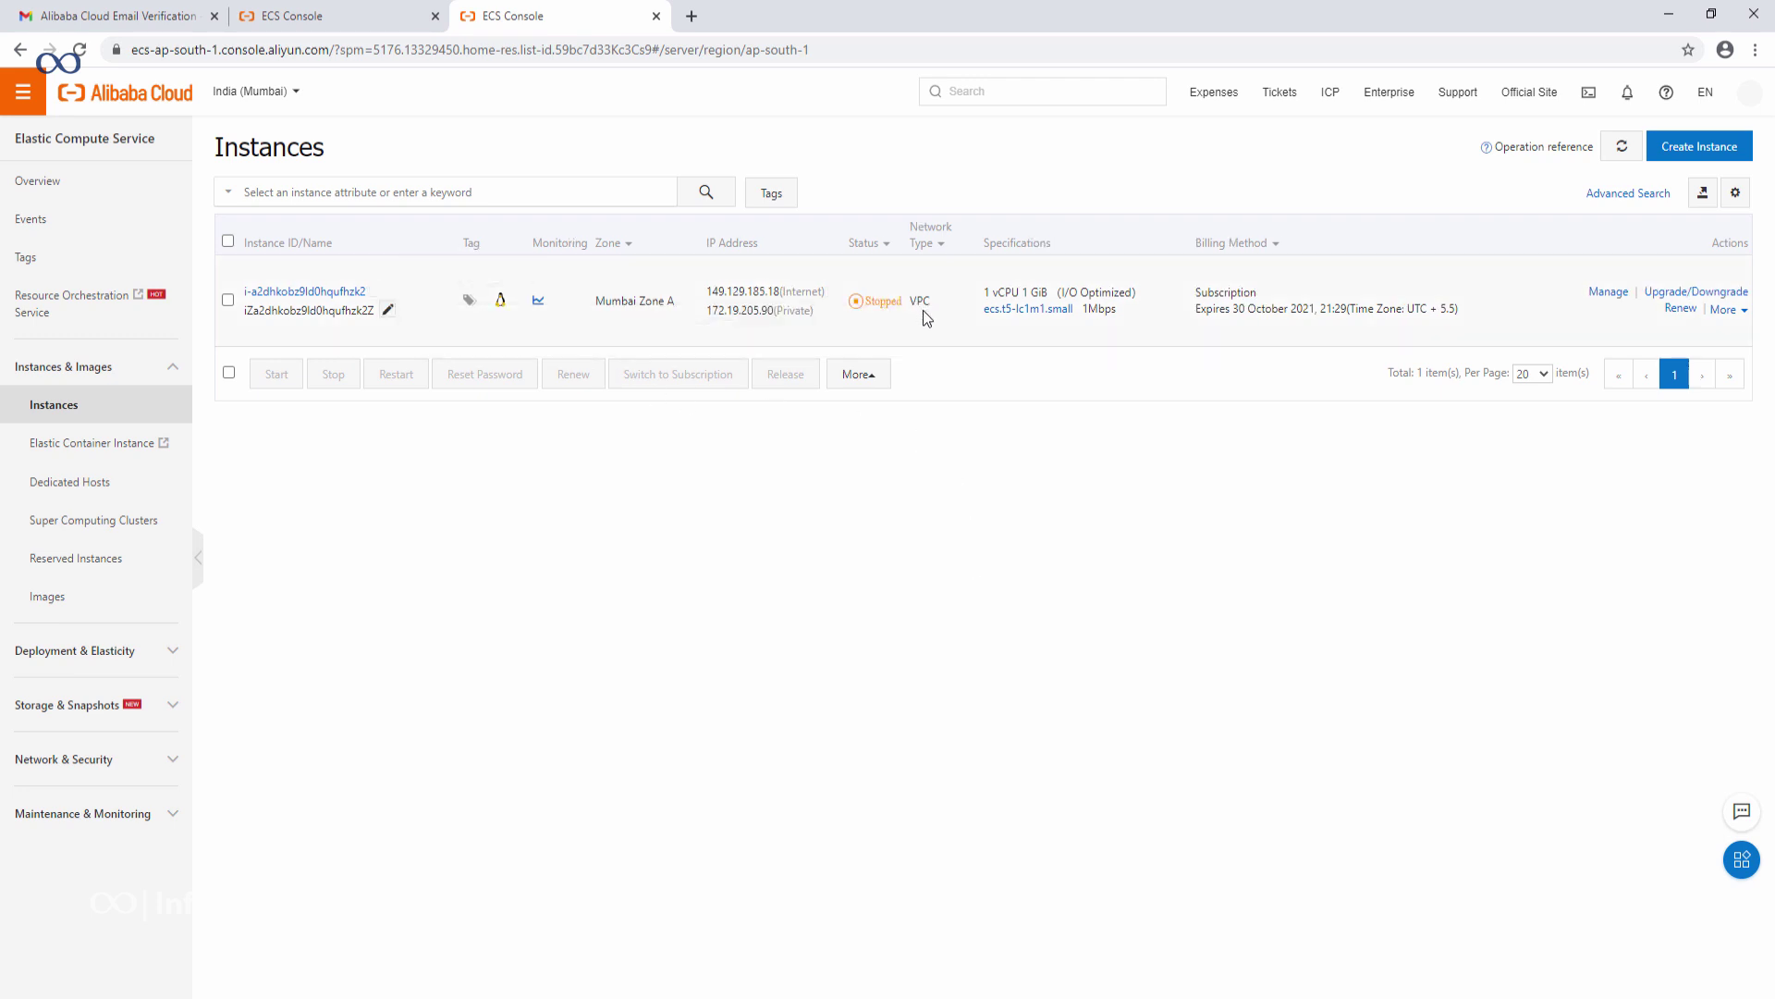
pyautogui.click(228, 301)
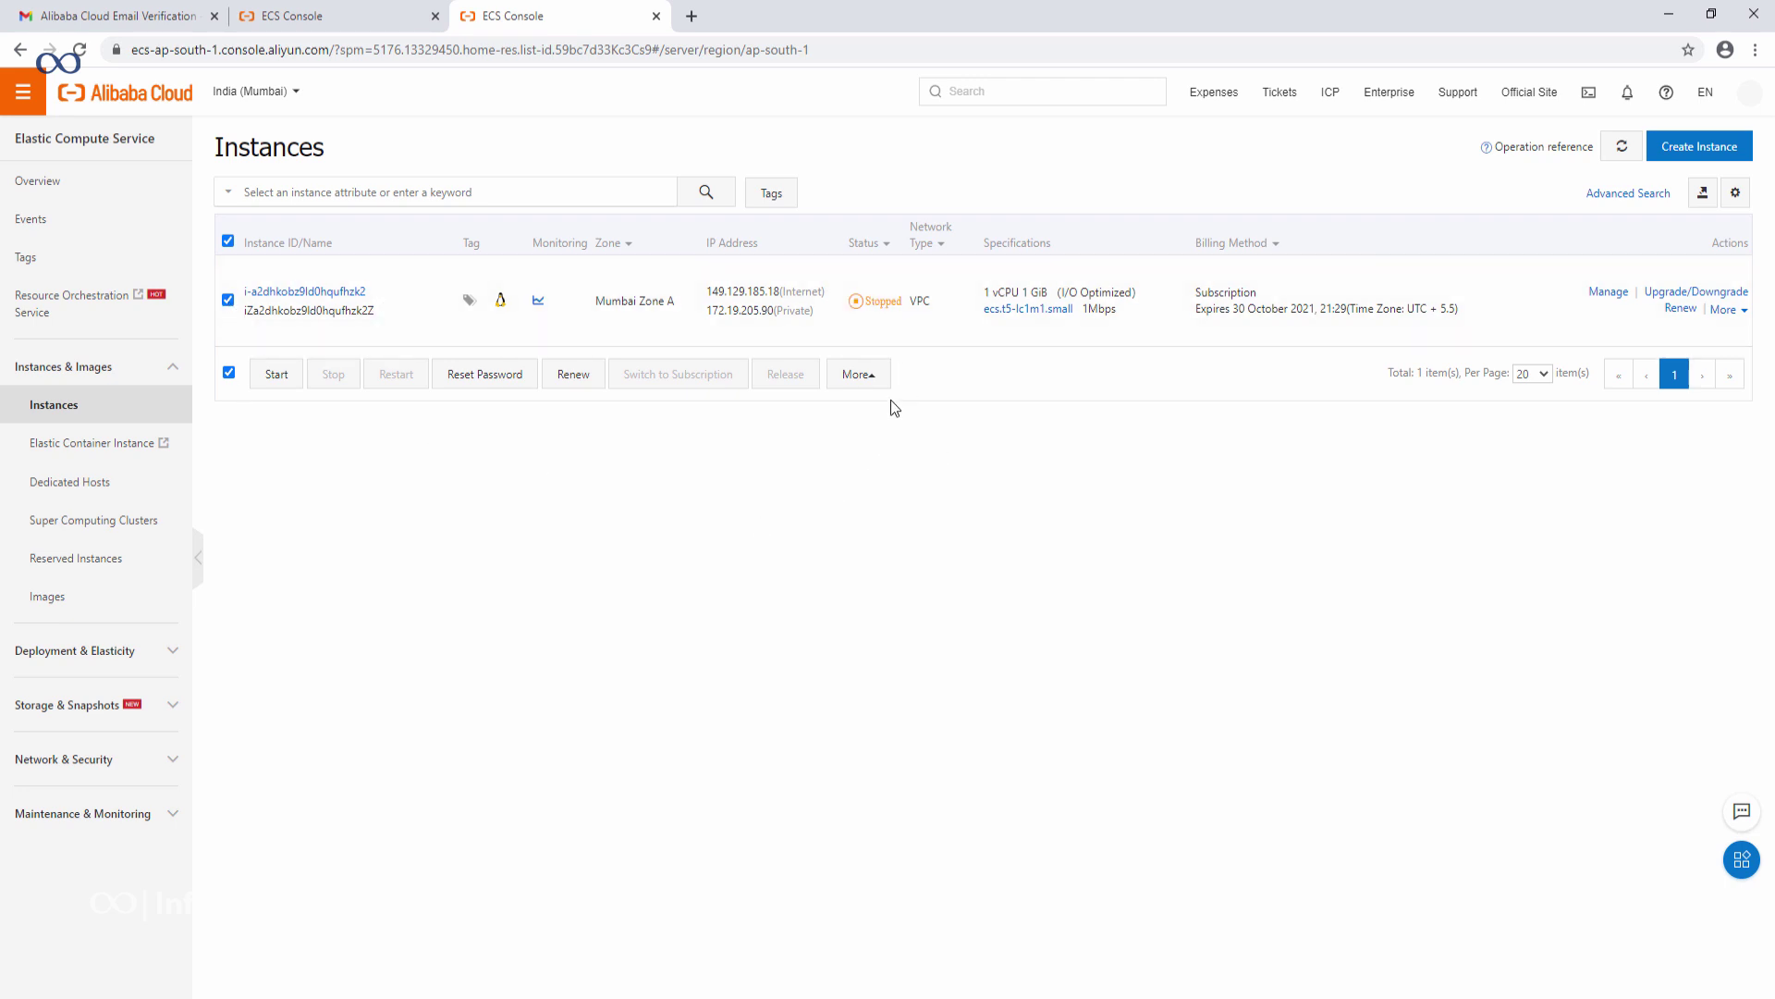
# - Choose Replace System Disk under More > Disk and Image and accept the warning
pyautogui.click(876, 374)
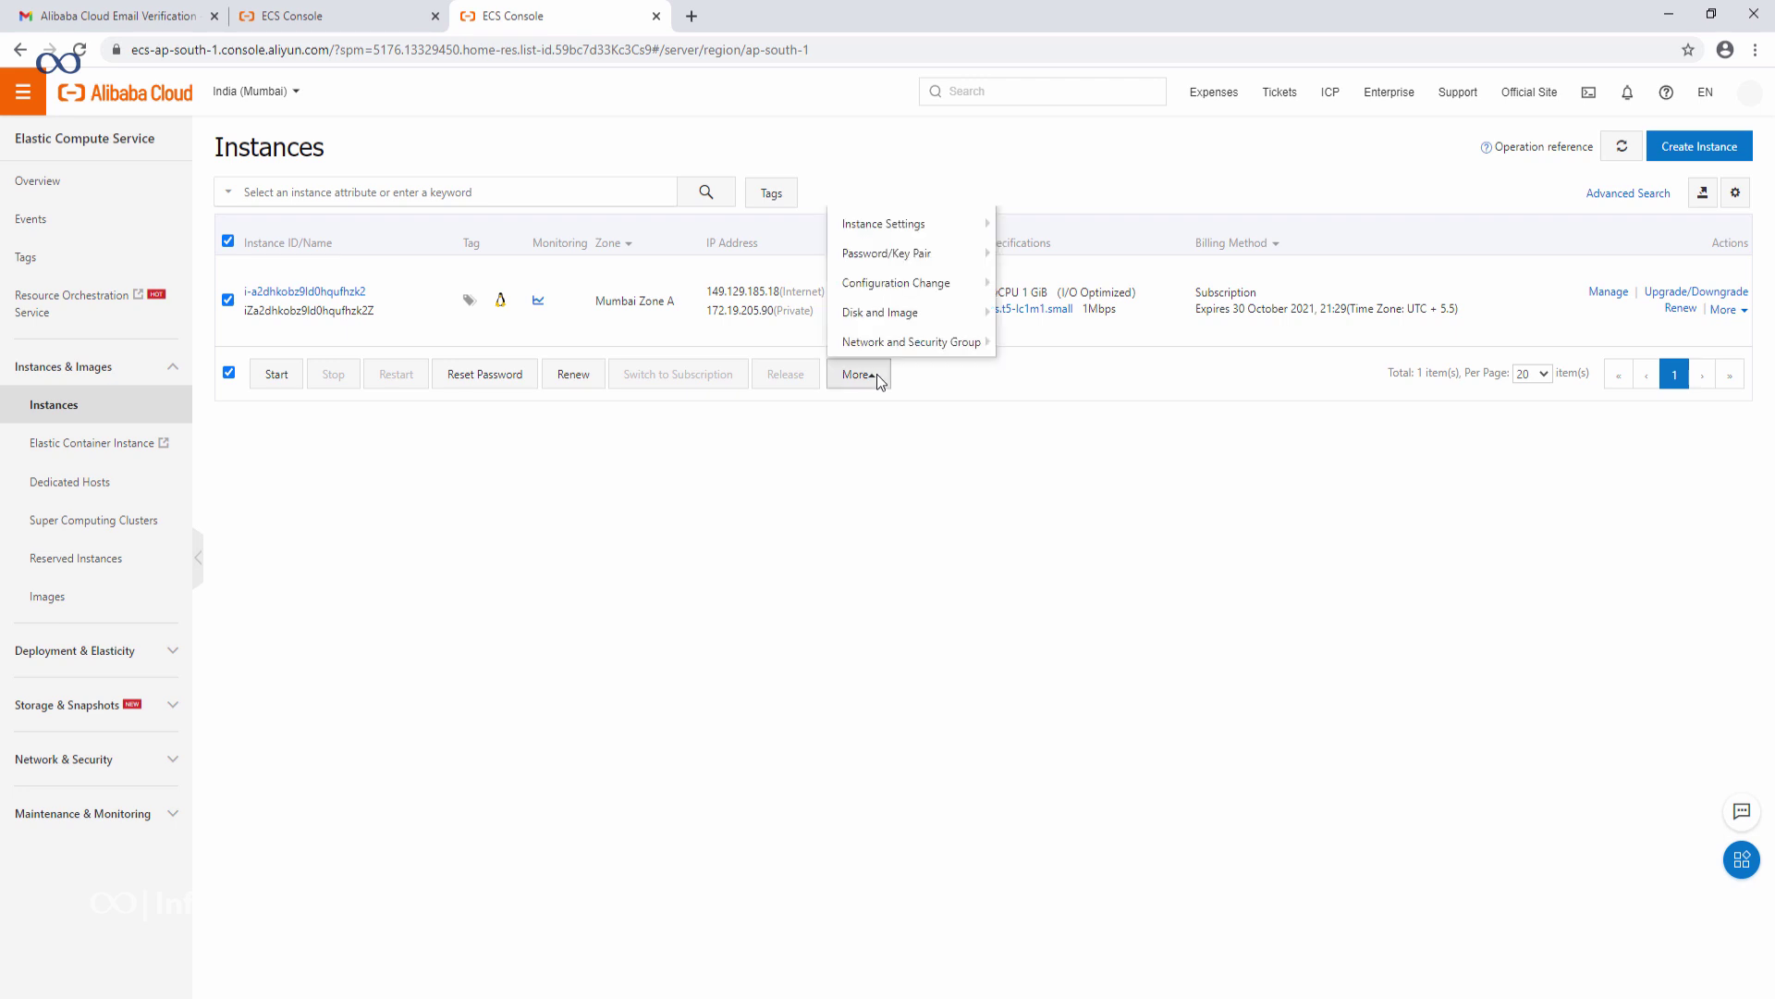
pyautogui.moveTo(907, 311)
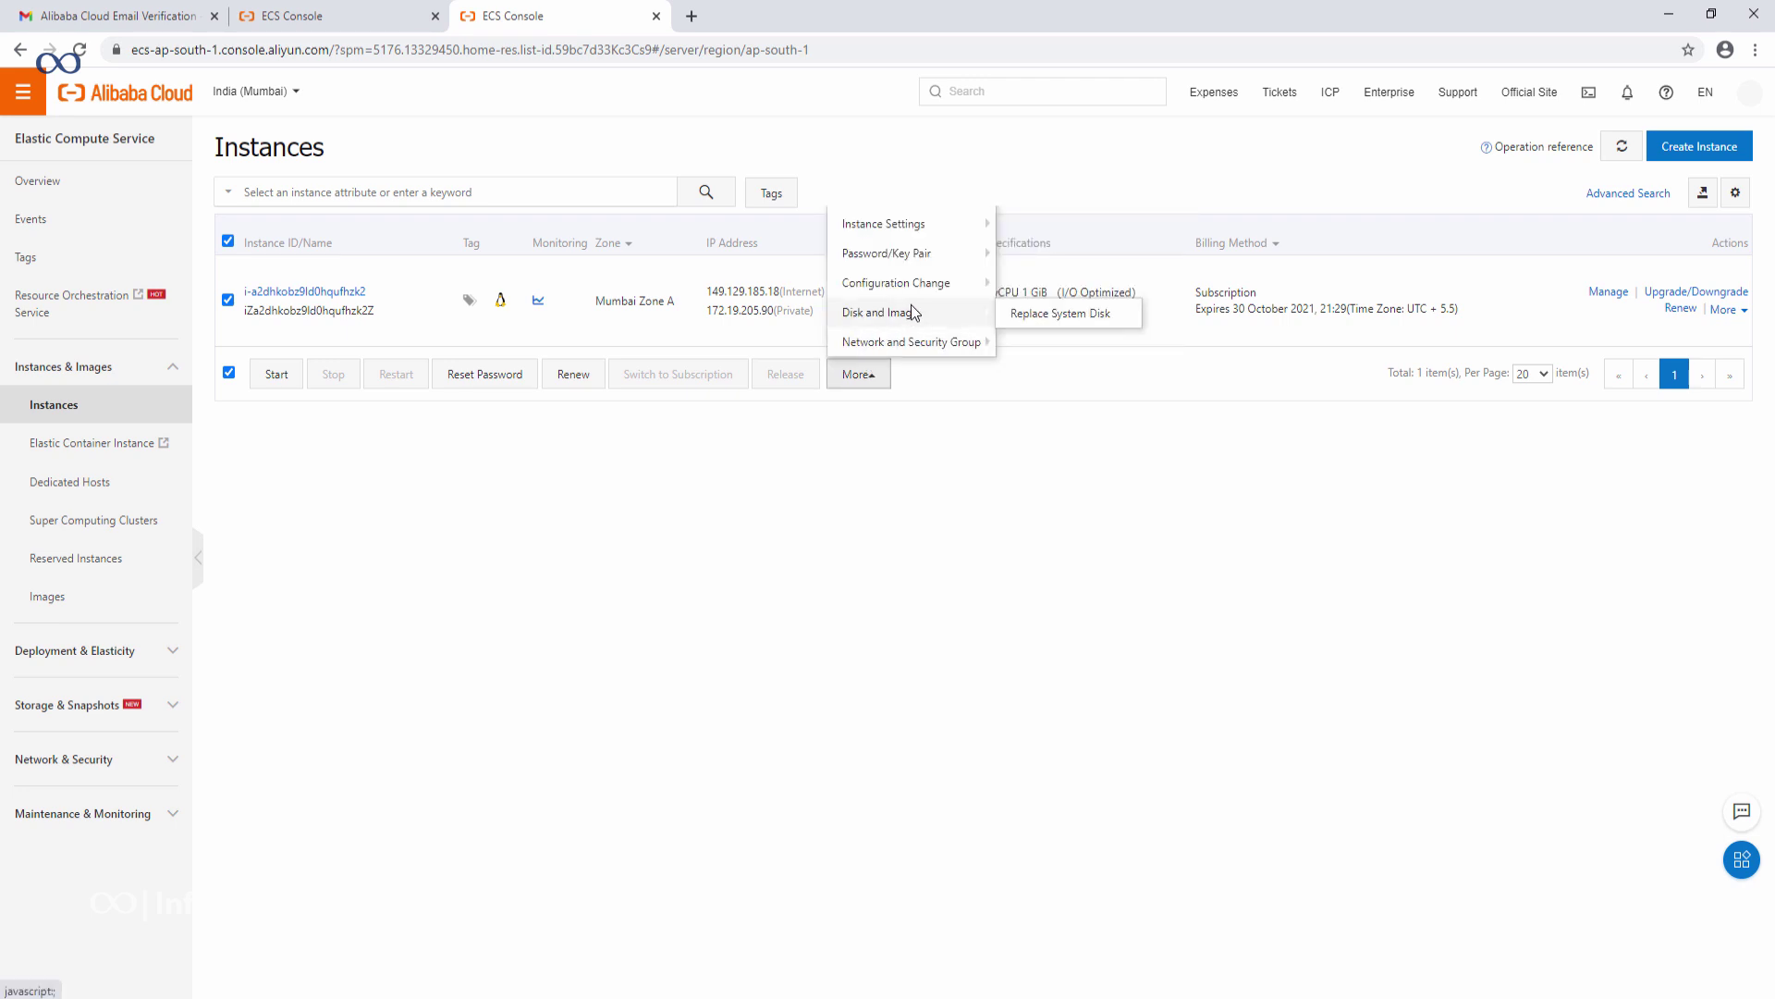
pyautogui.click(1078, 314)
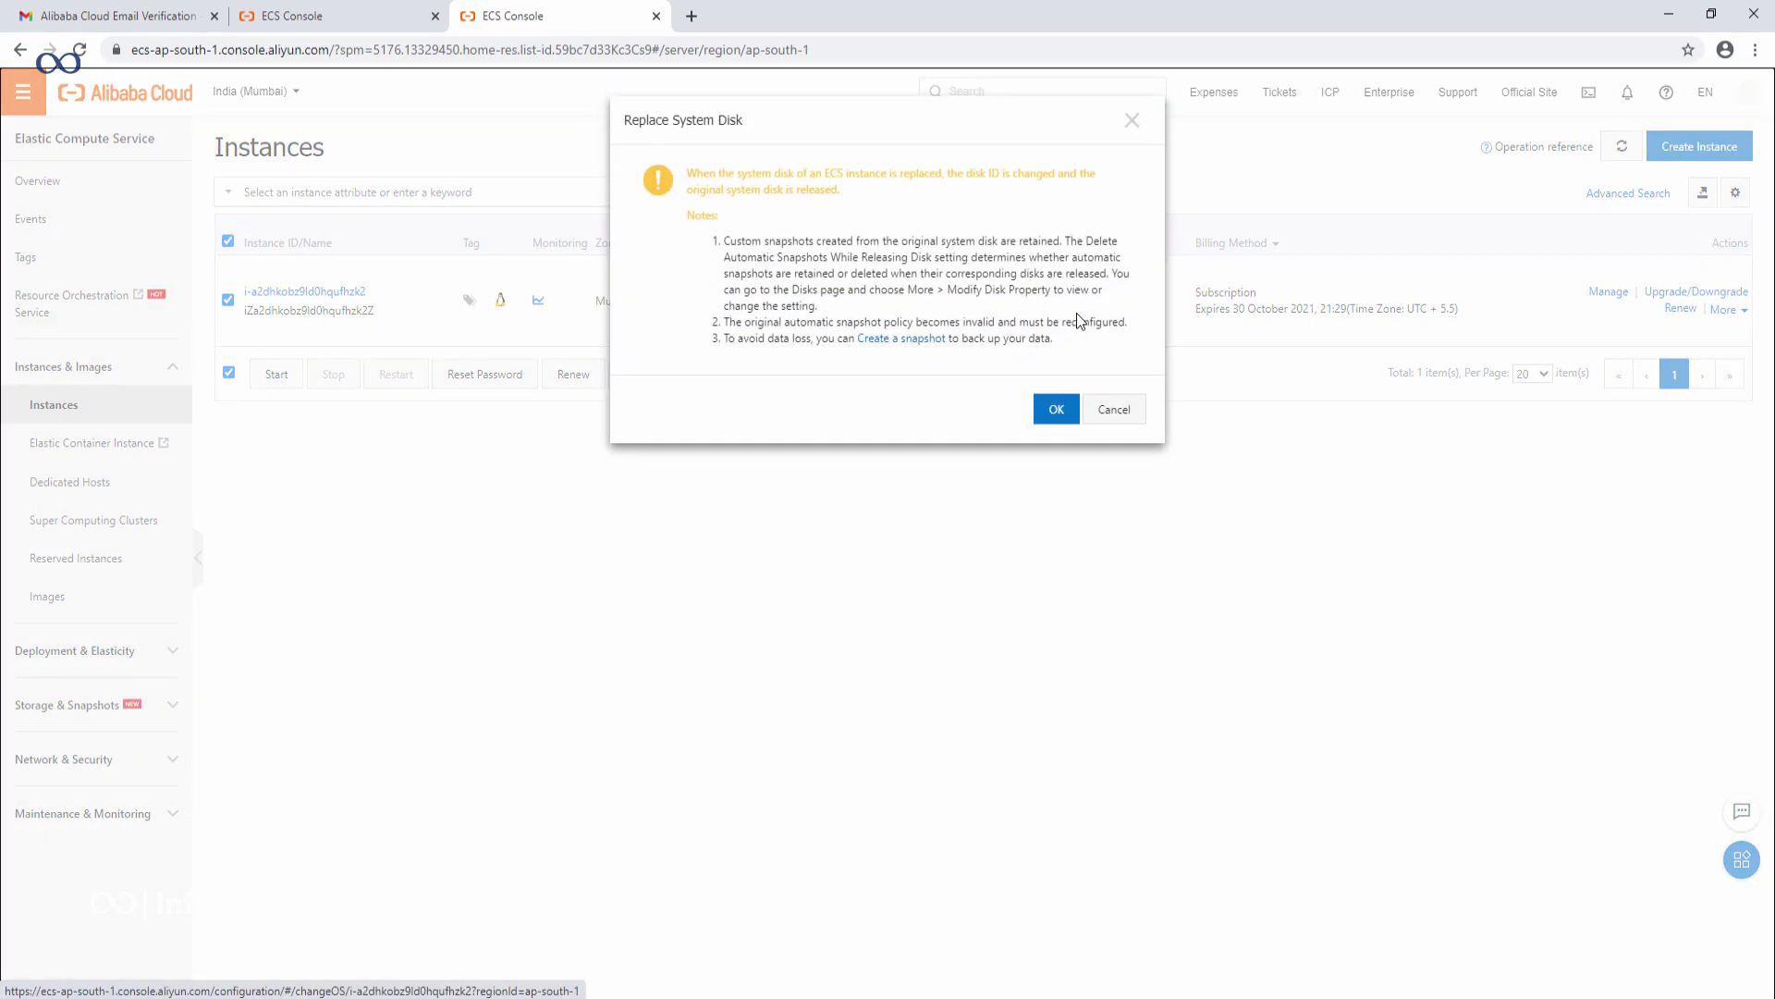
pyautogui.click(1055, 410)
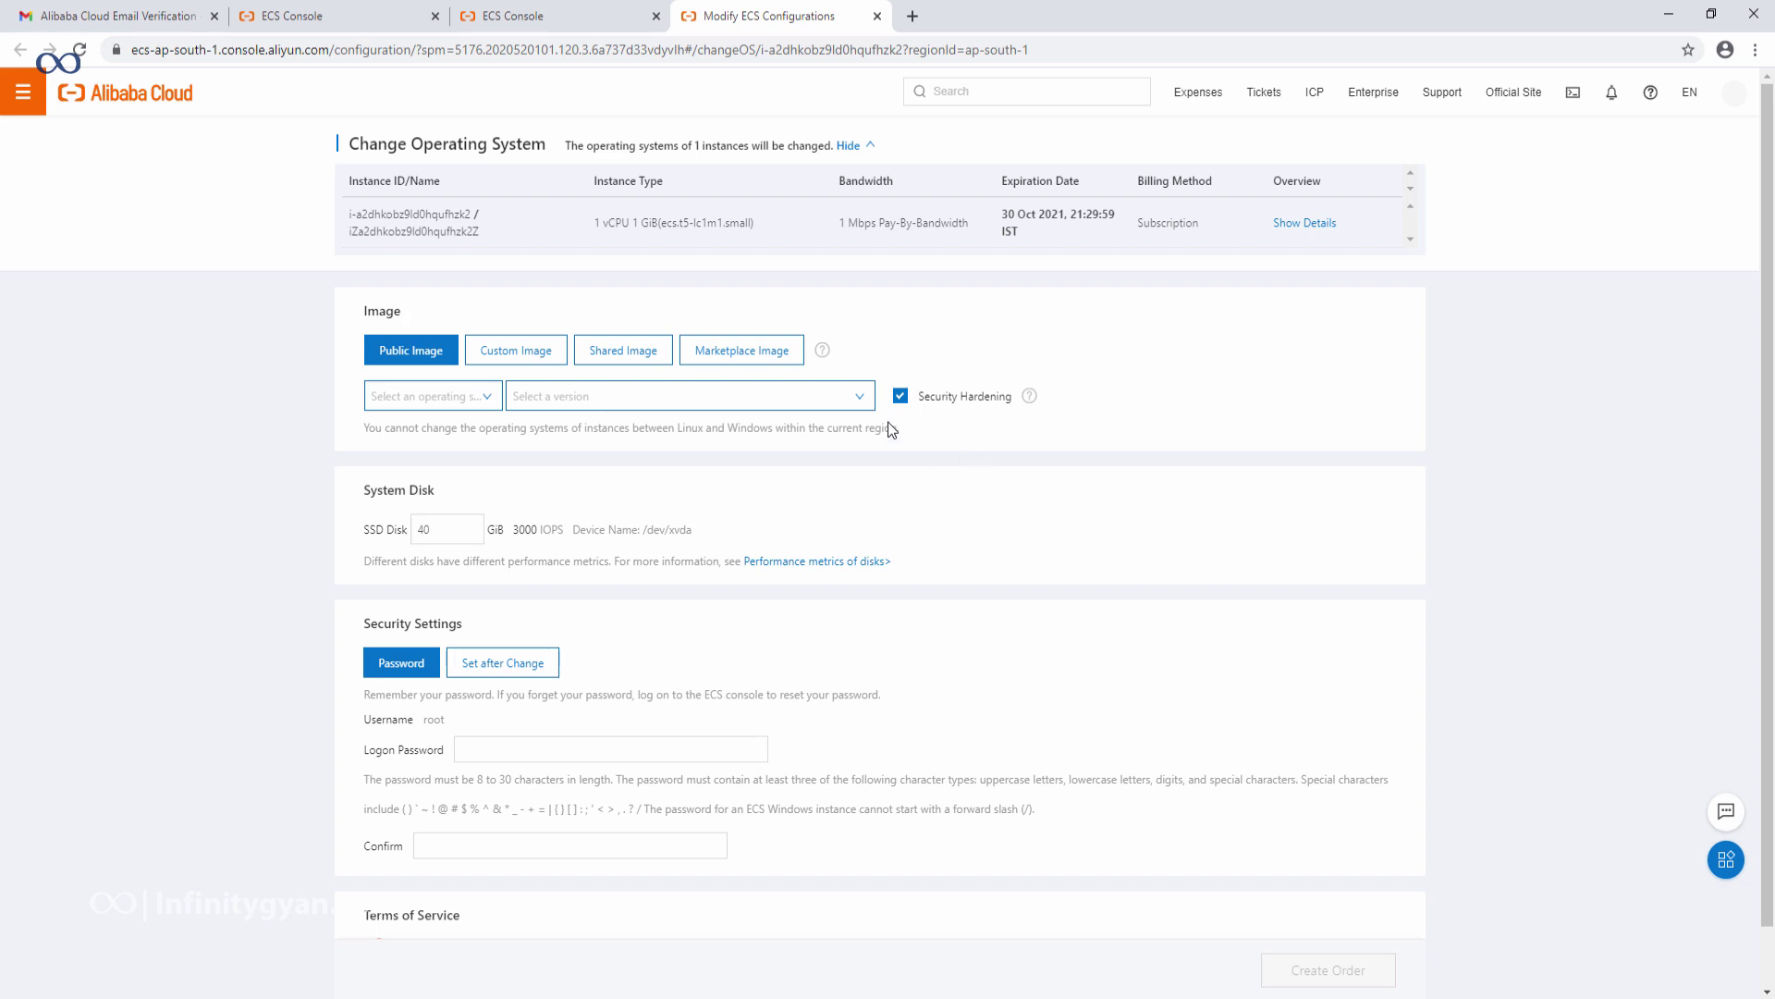
# - Search the Image Market for 'wordpress' and use Wordpress on LEMP CentOS7.2 64bits powered by IGS
pyautogui.click(760, 354)
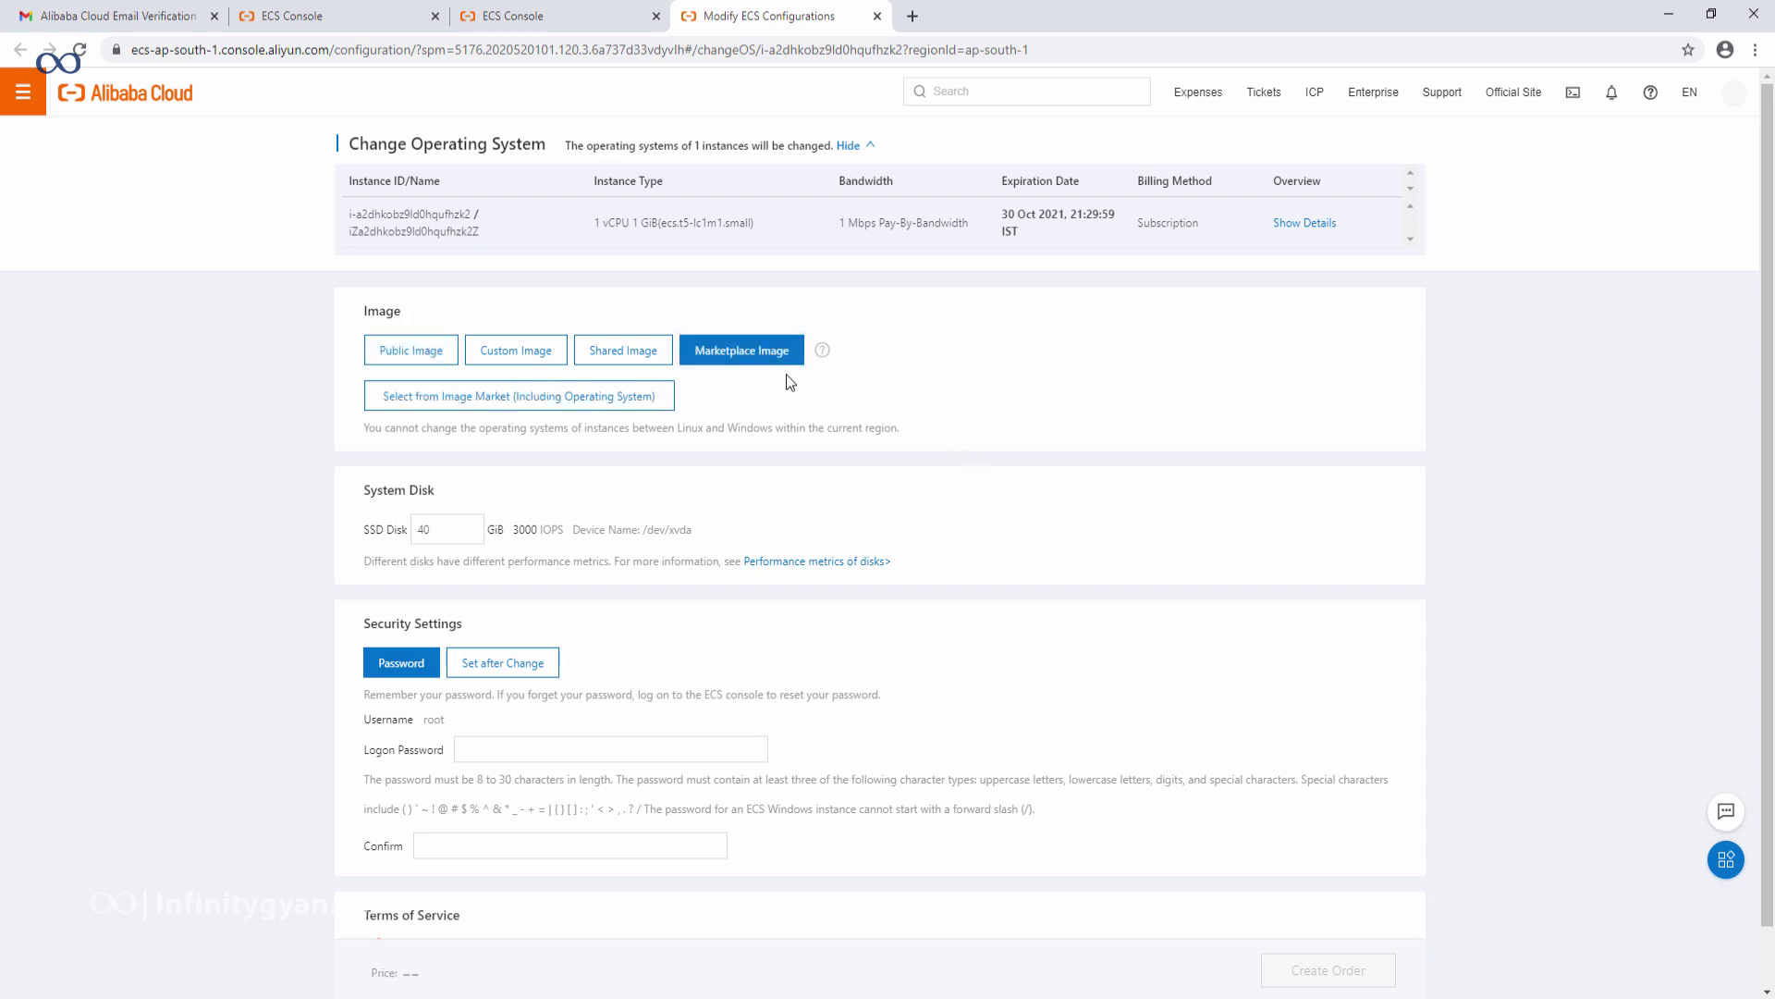
pyautogui.click(480, 395)
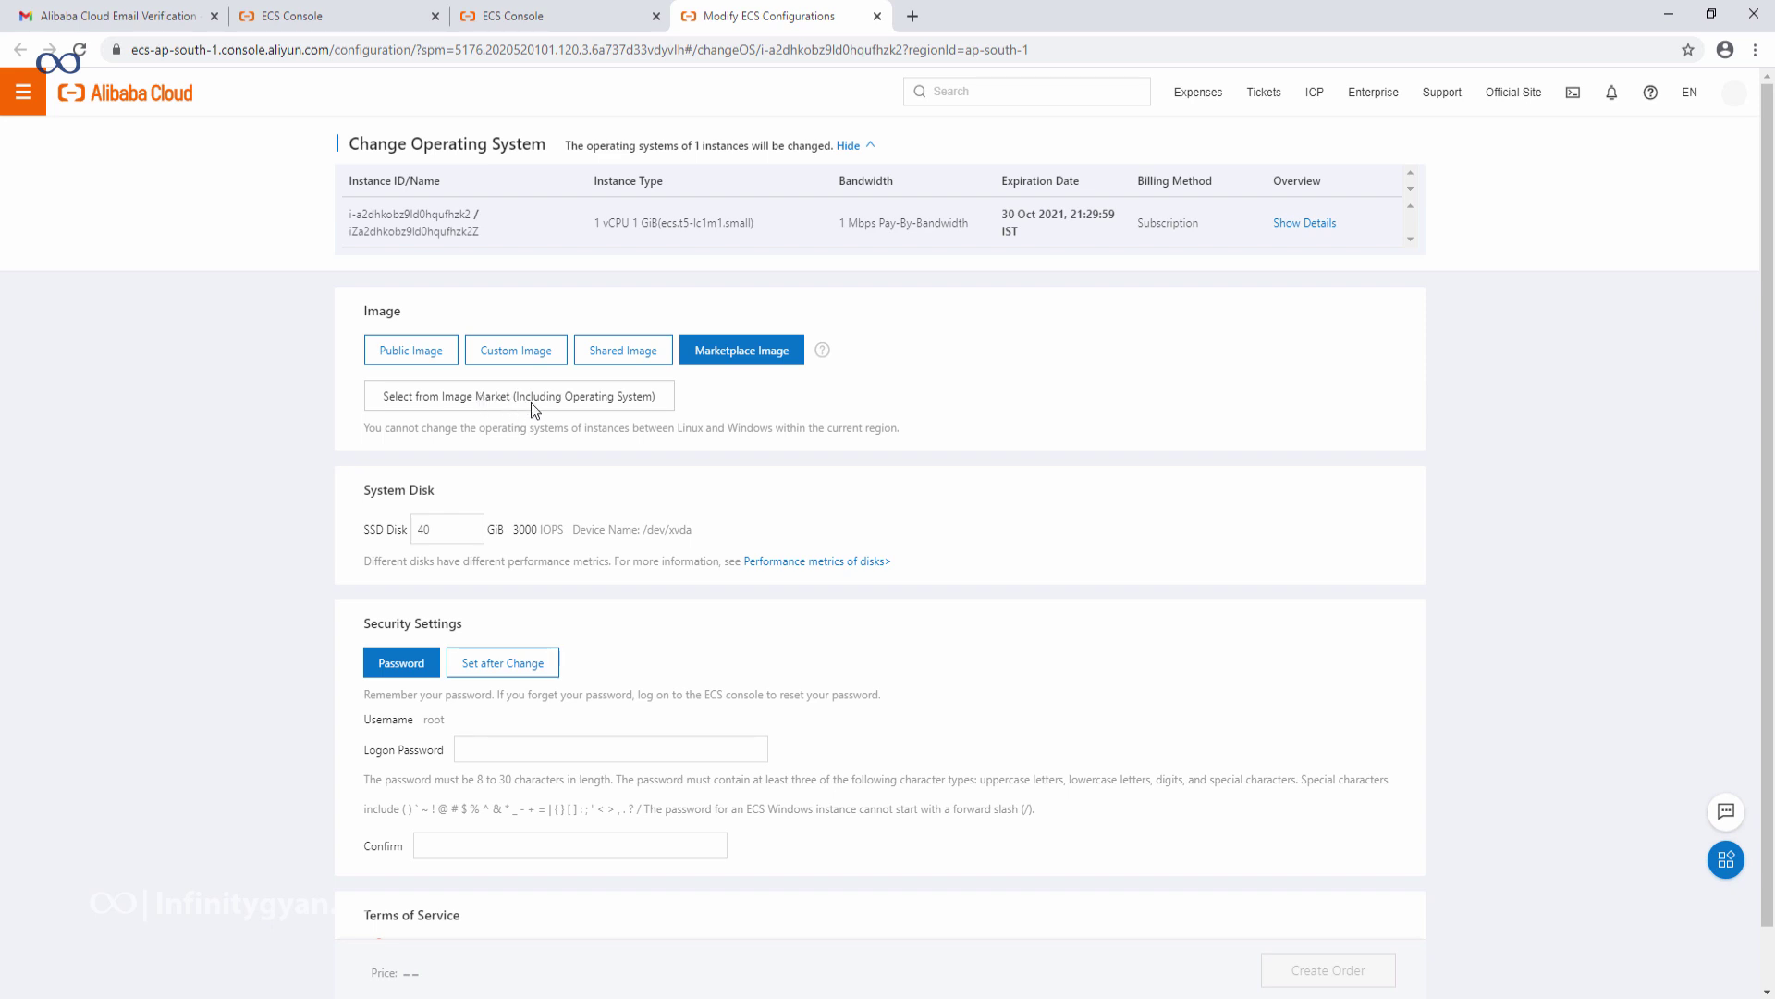
pyautogui.click(525, 402)
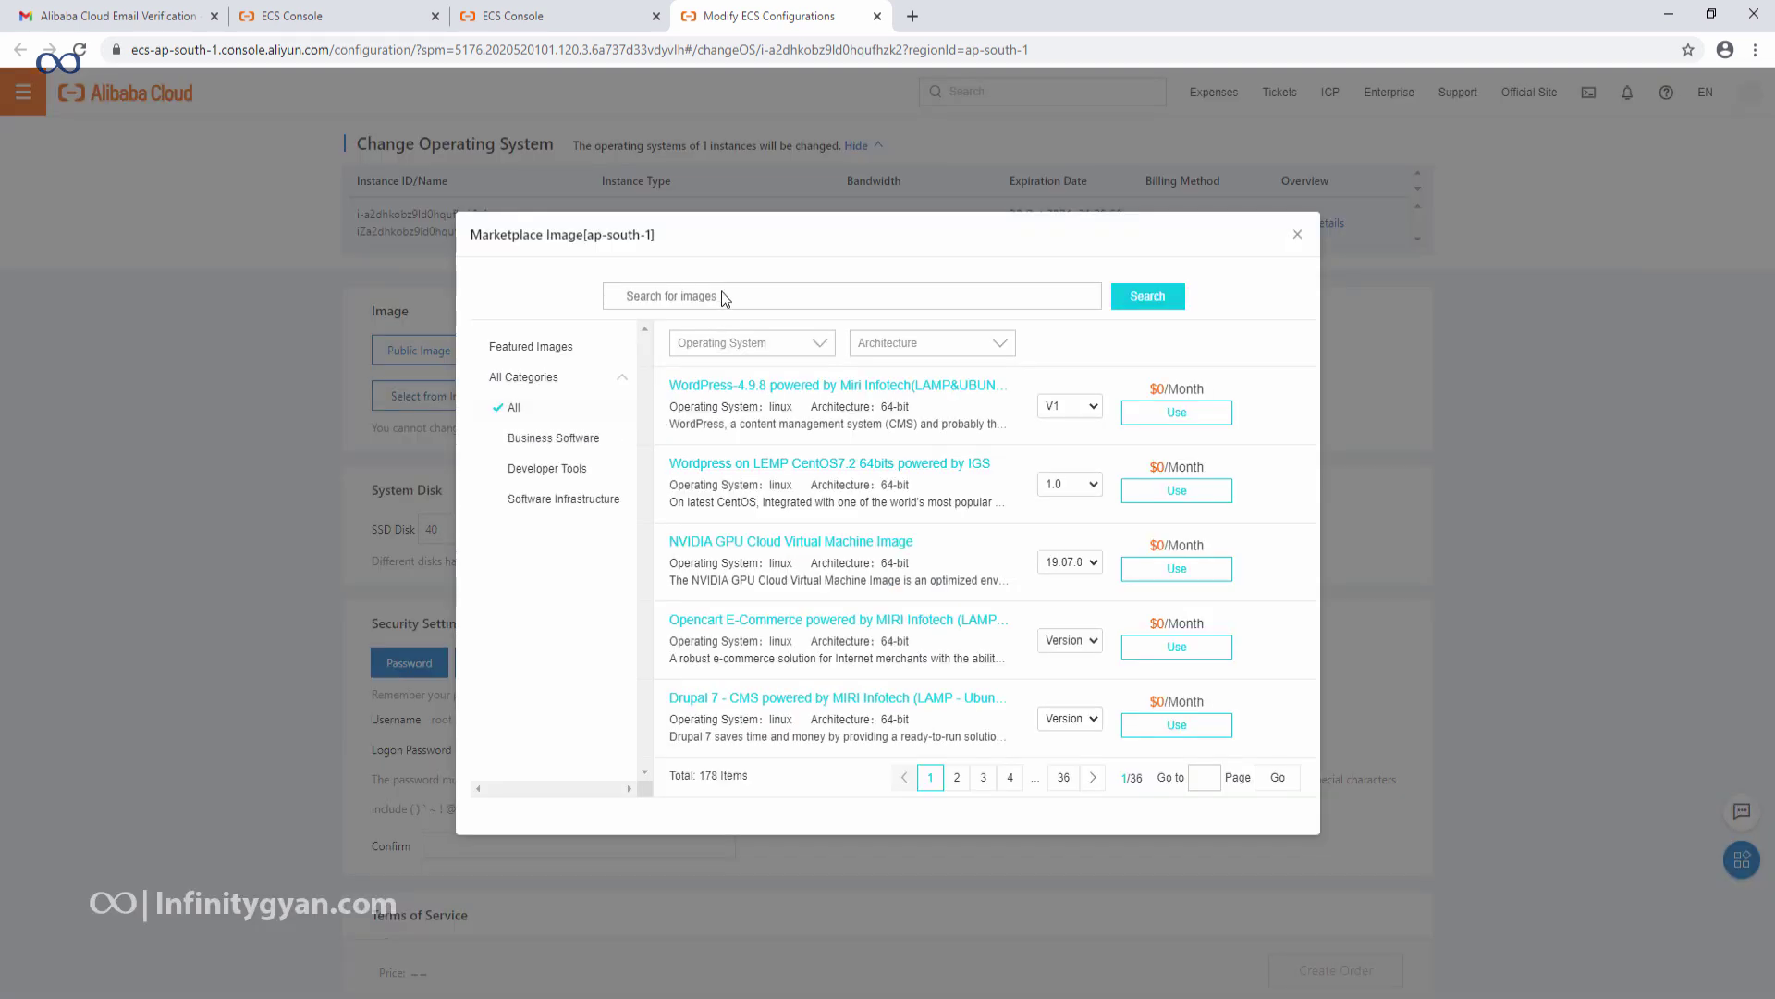
pyautogui.write('w')
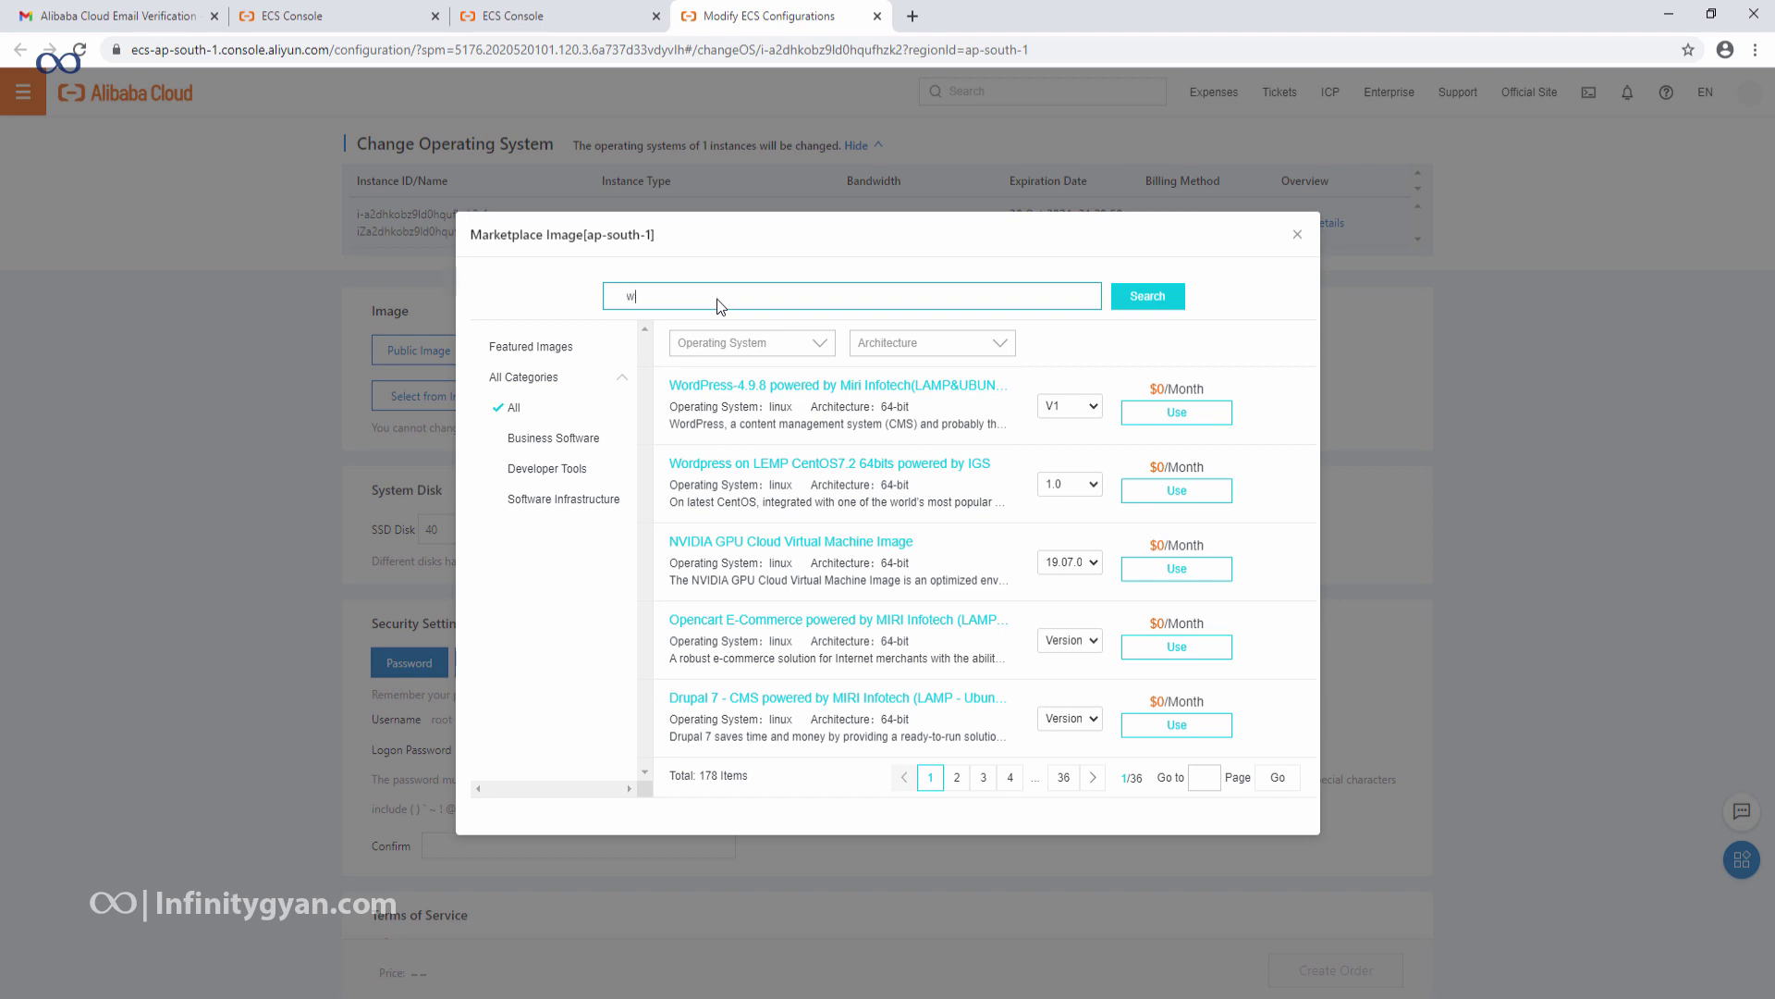
pyautogui.write('ordpress')
pyautogui.click(1172, 307)
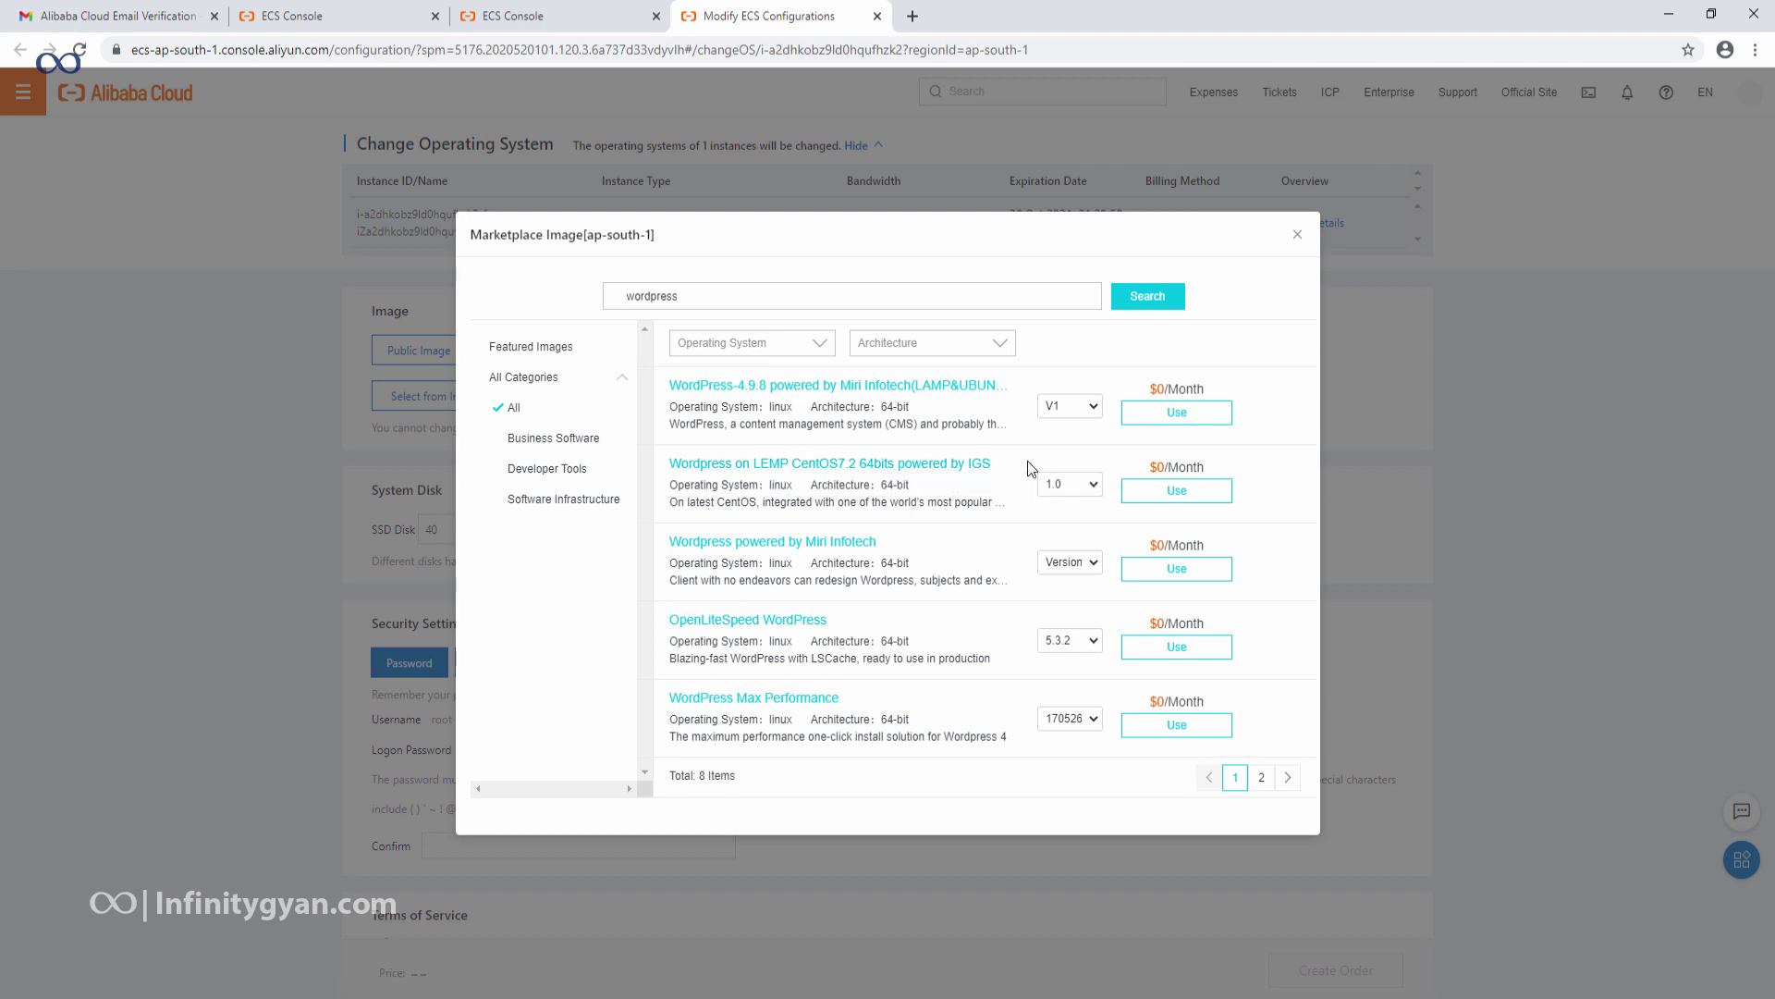
pyautogui.click(1176, 490)
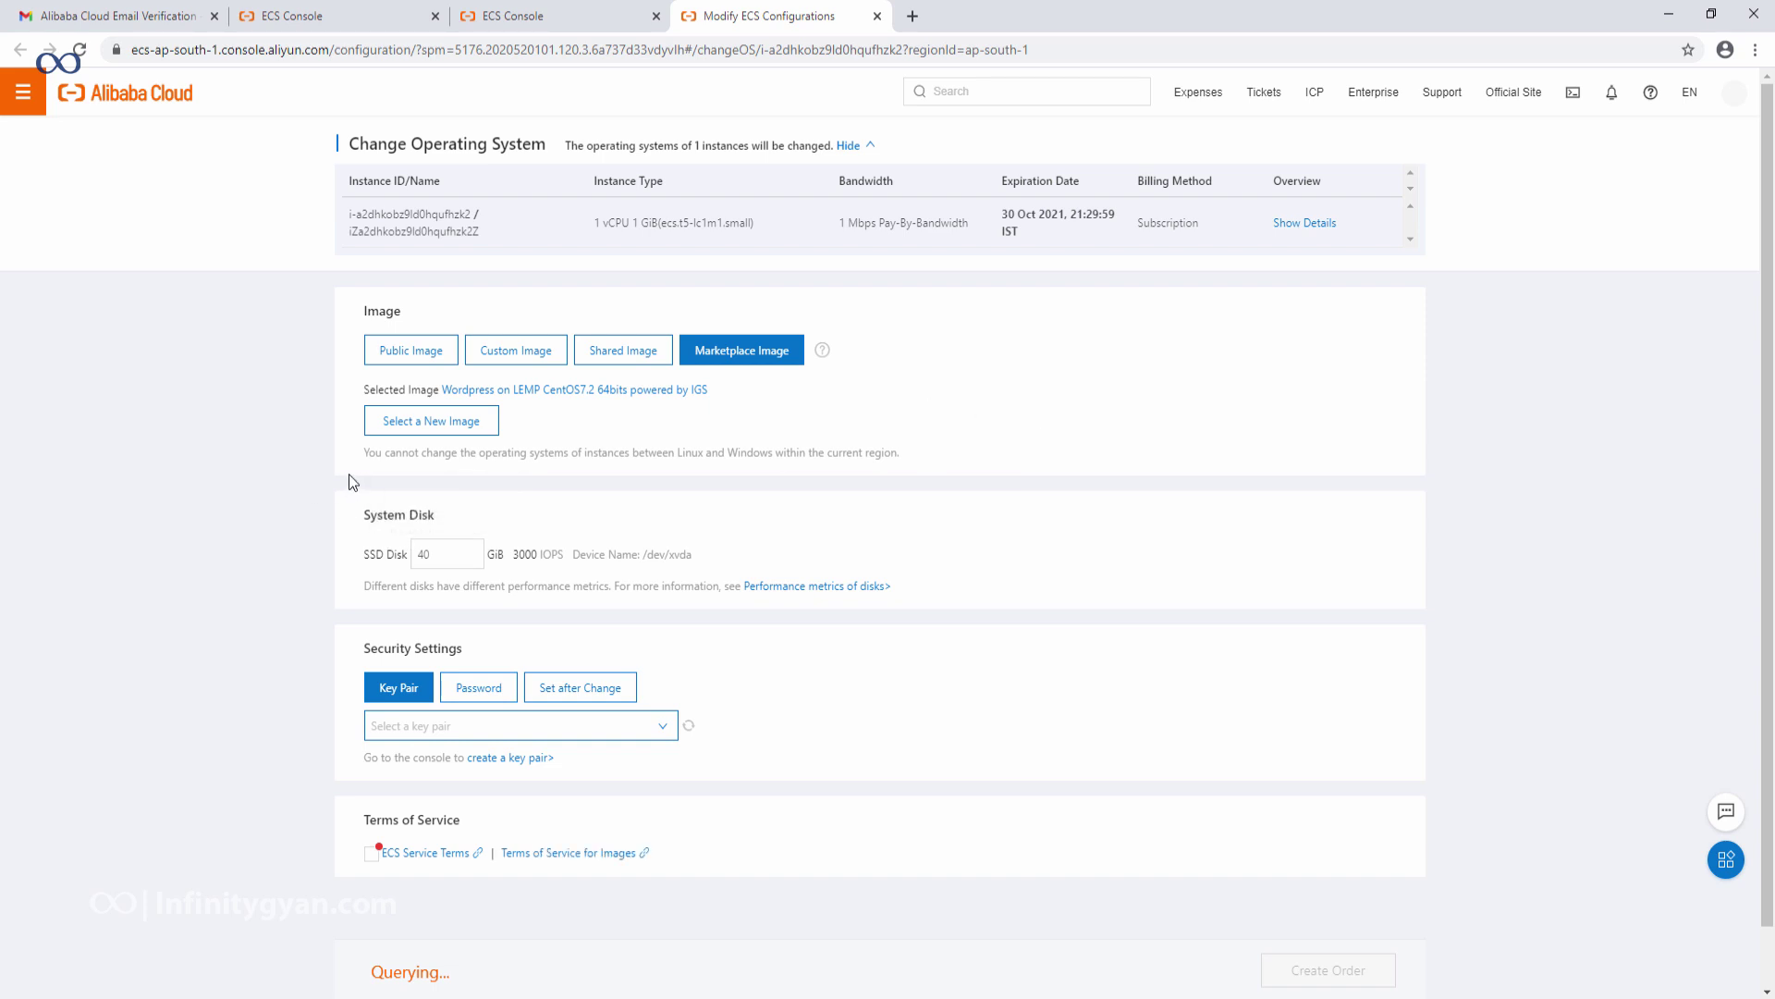
# - Switch security settings to Password, then enter and confirm the root logon password
pyautogui.scroll(-1, 324, 474)
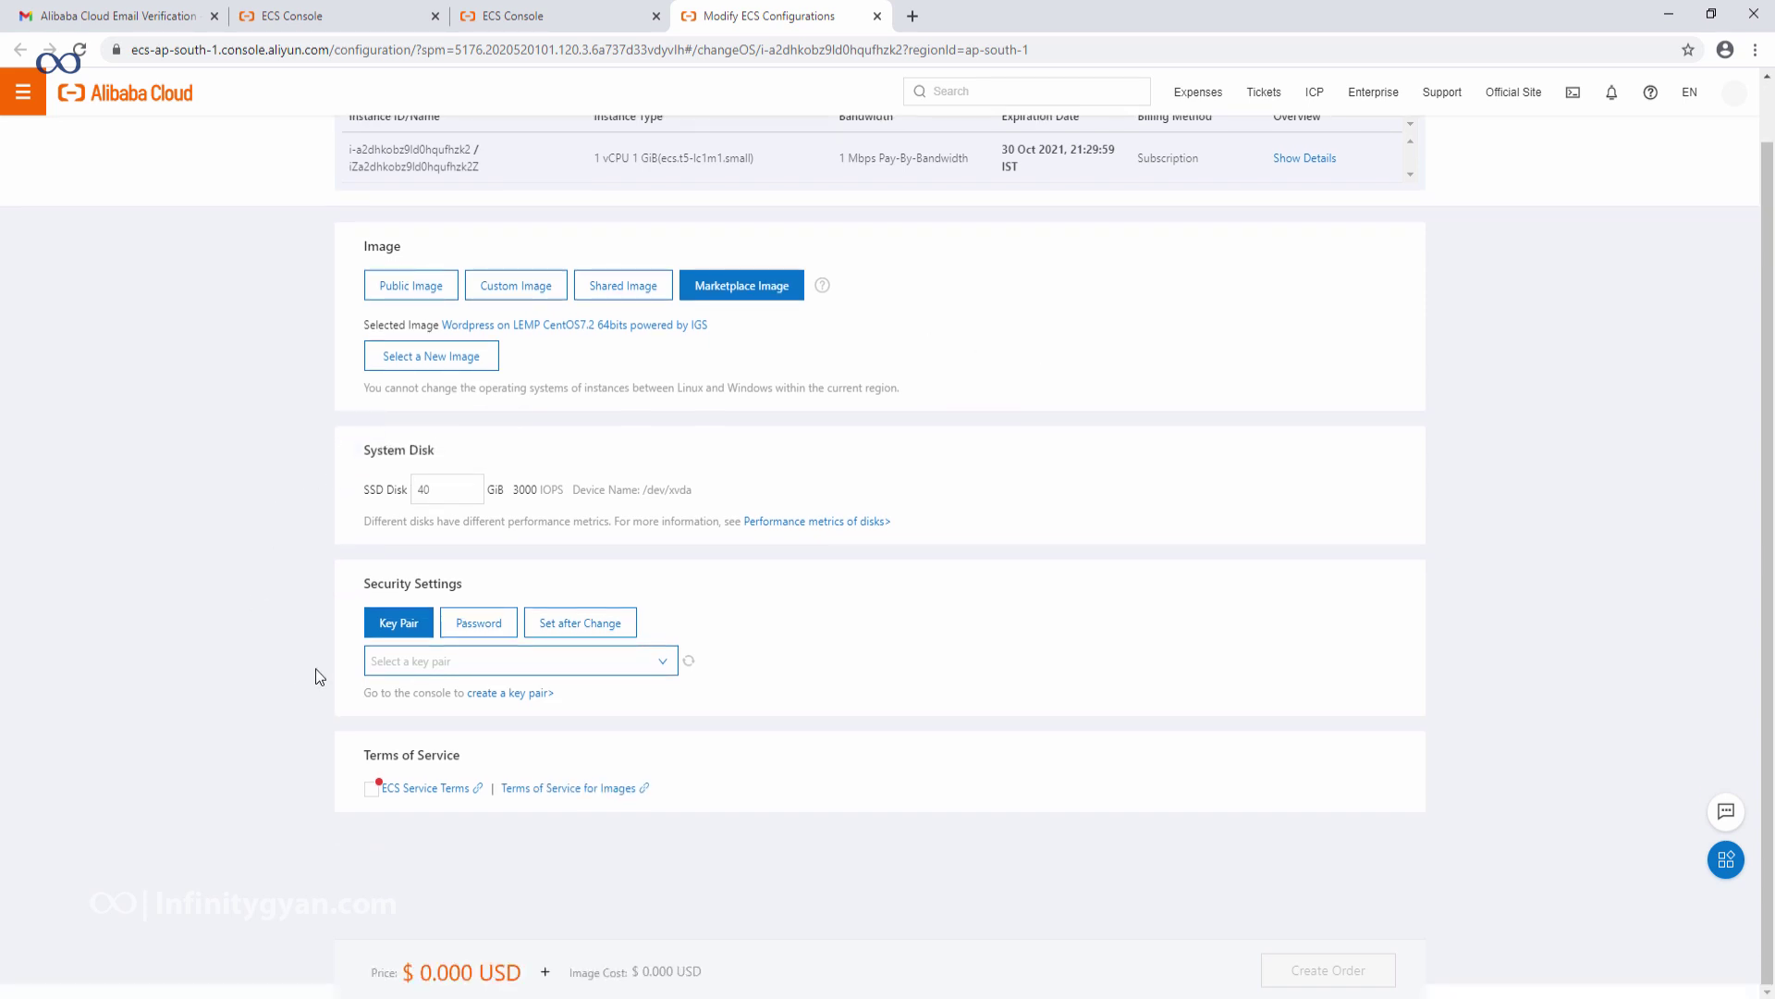
pyautogui.click(476, 625)
pyautogui.scroll(-1, 459, 638)
pyautogui.click(502, 691)
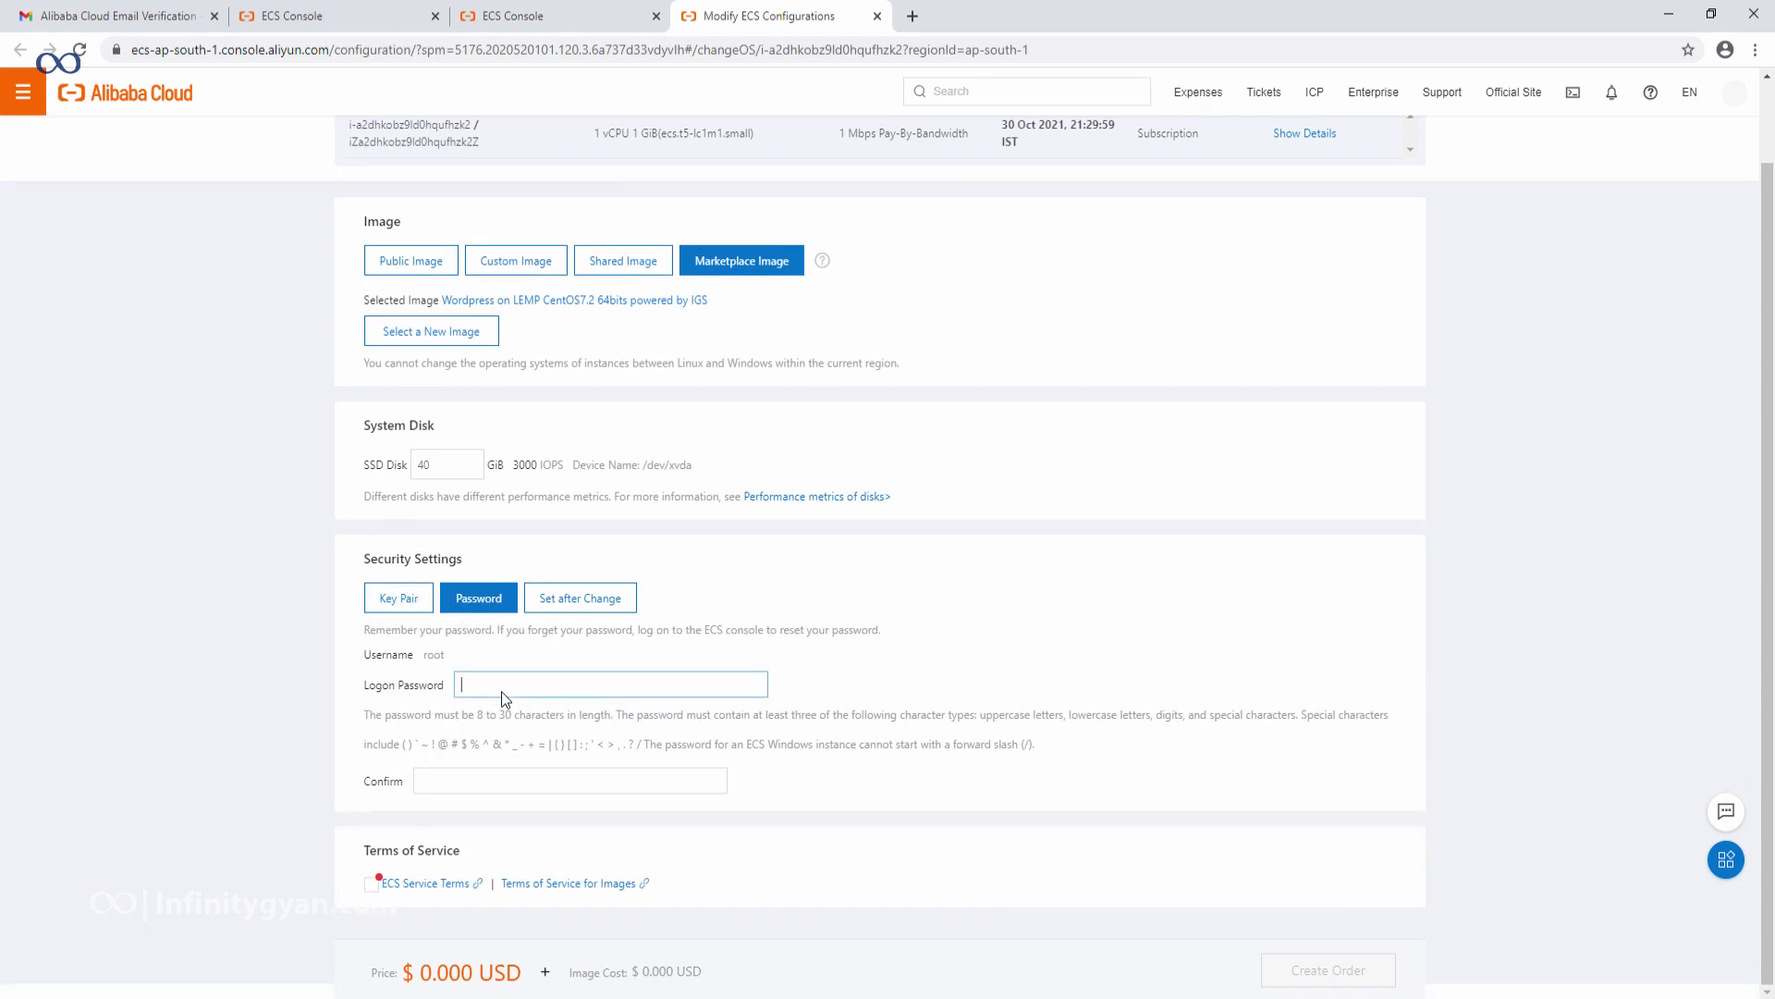
pyautogui.write('***')
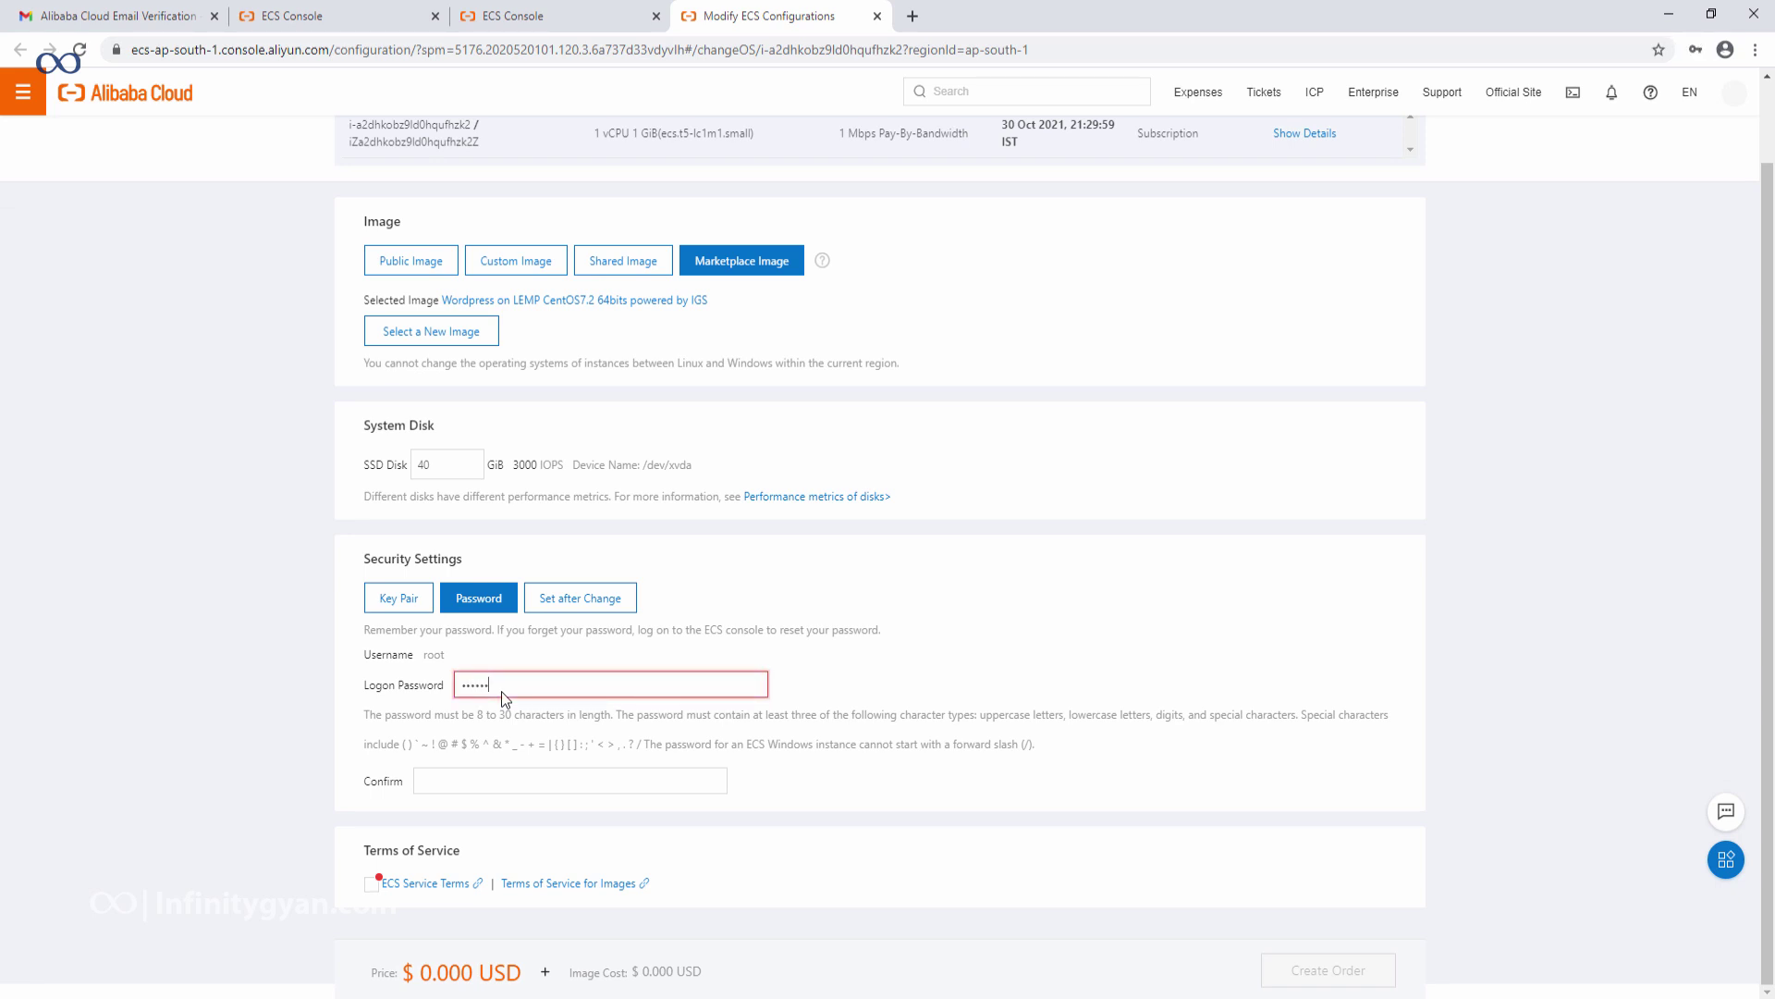
pyautogui.write('*******')
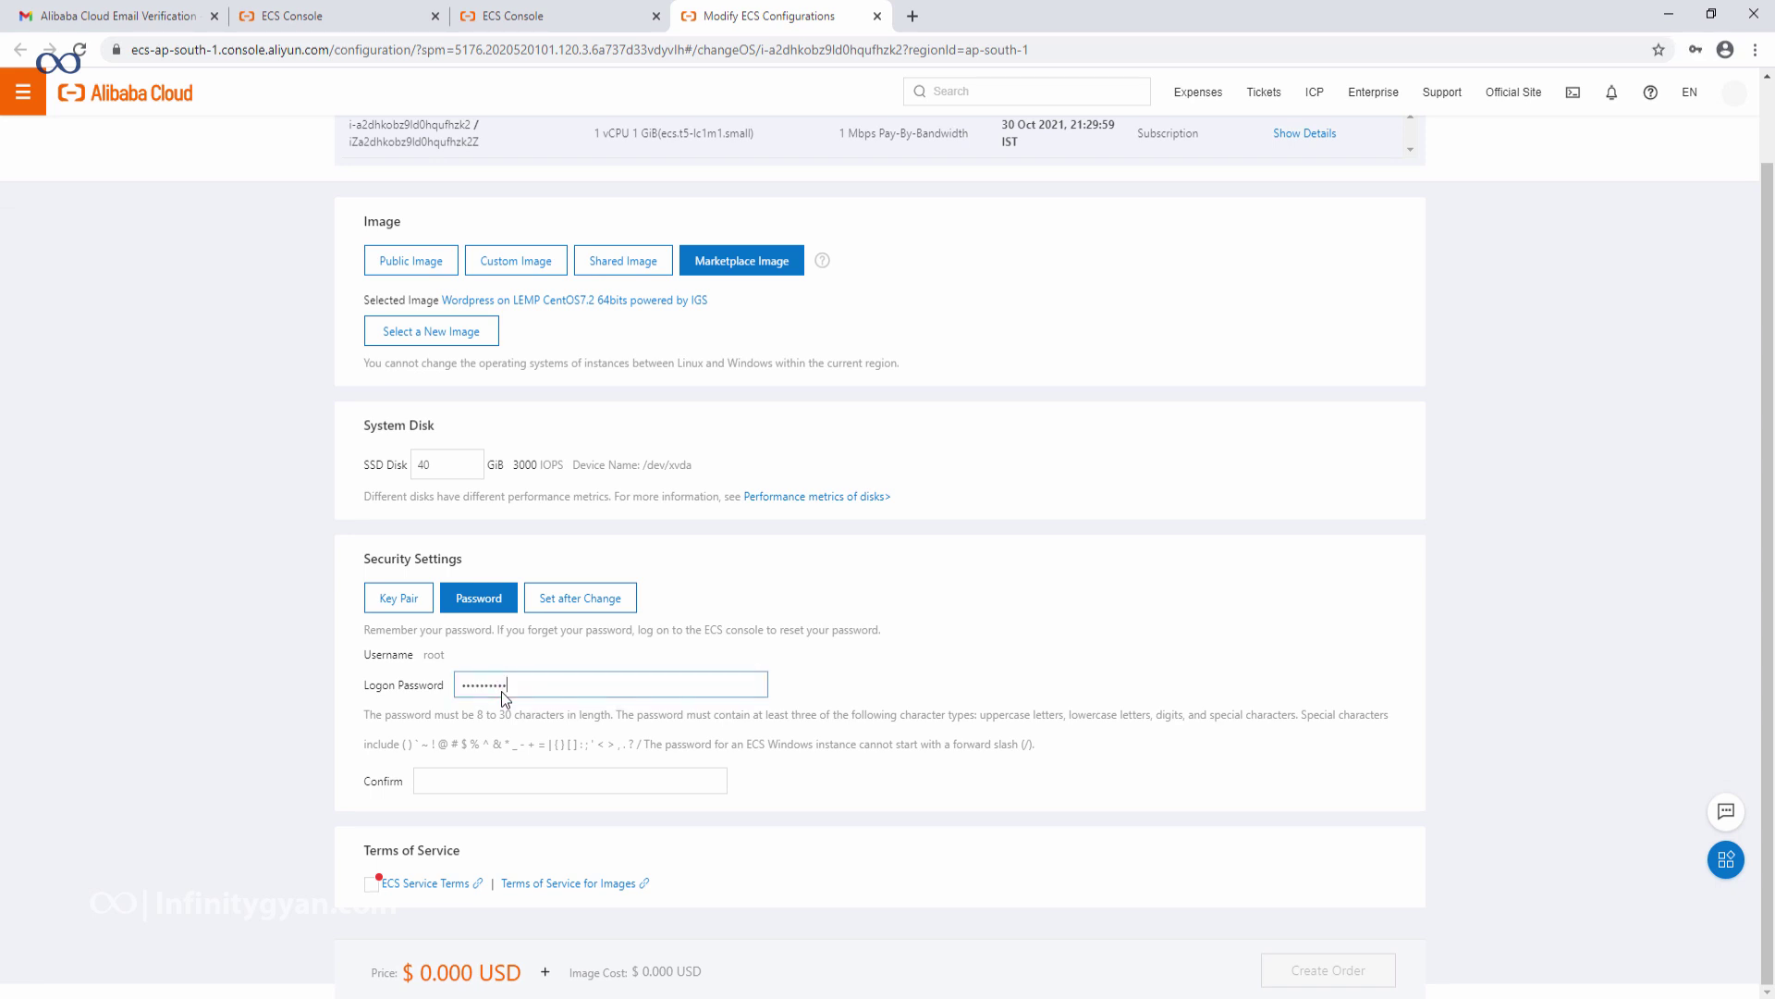
pyautogui.press('Tab')
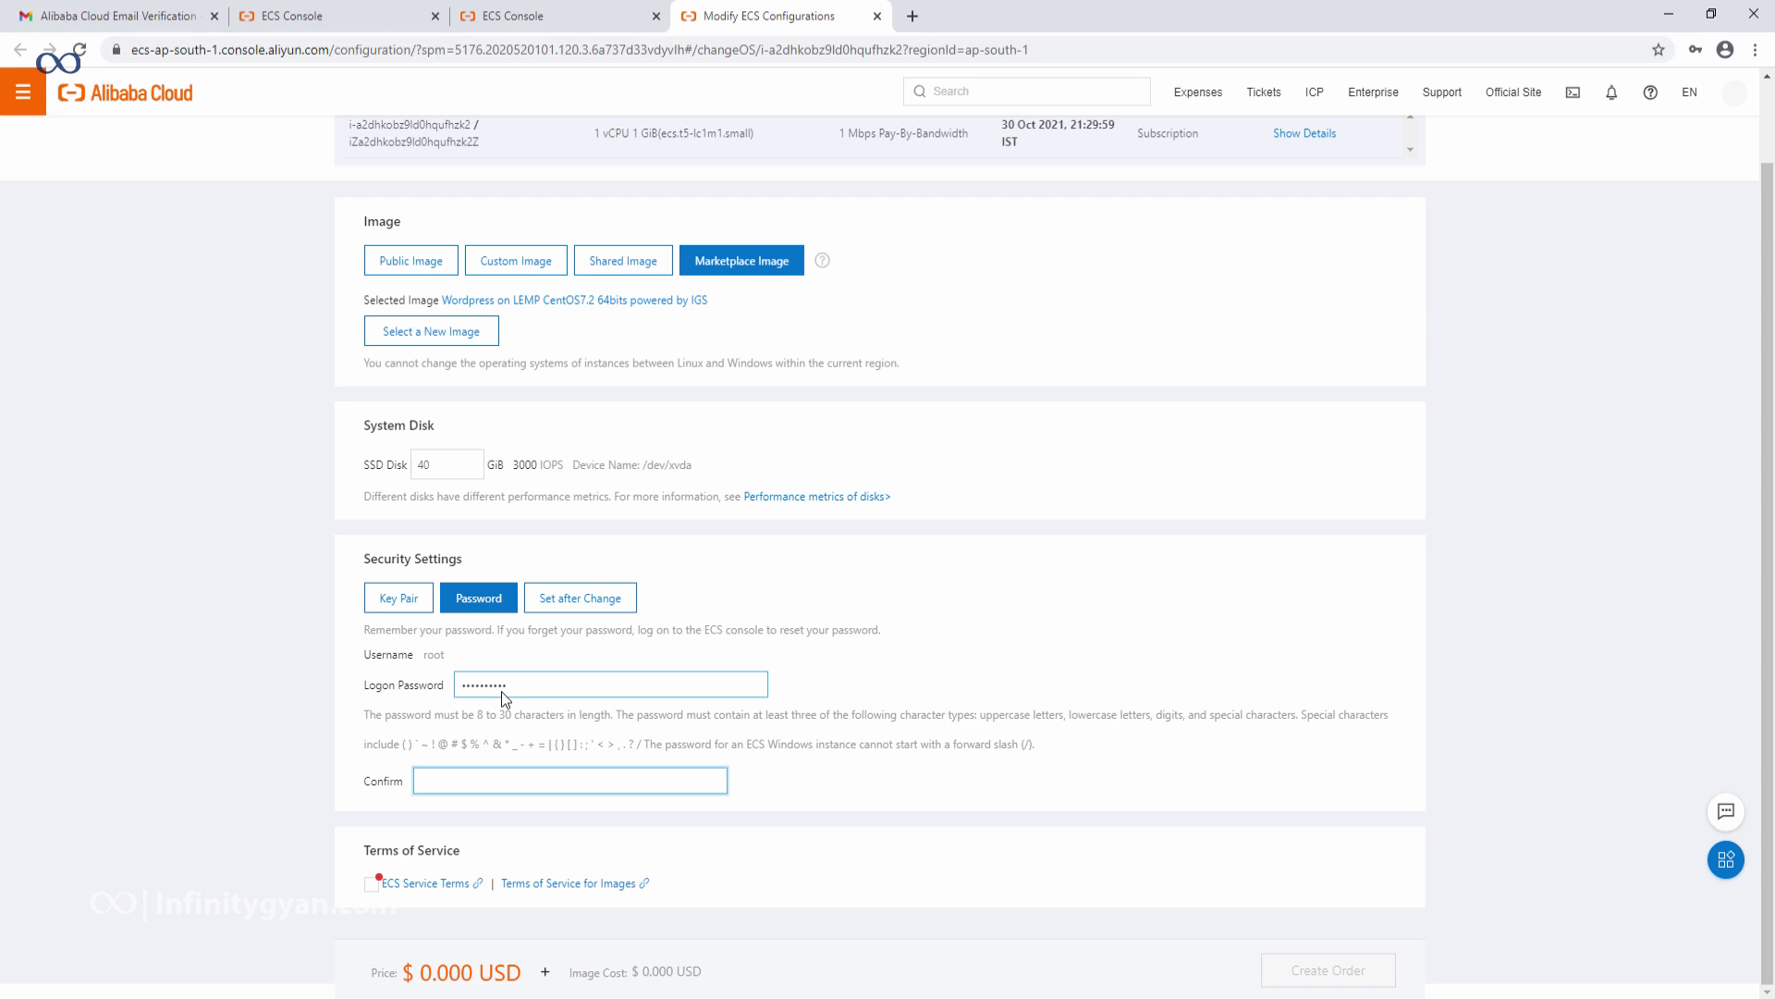
pyautogui.write('**********')
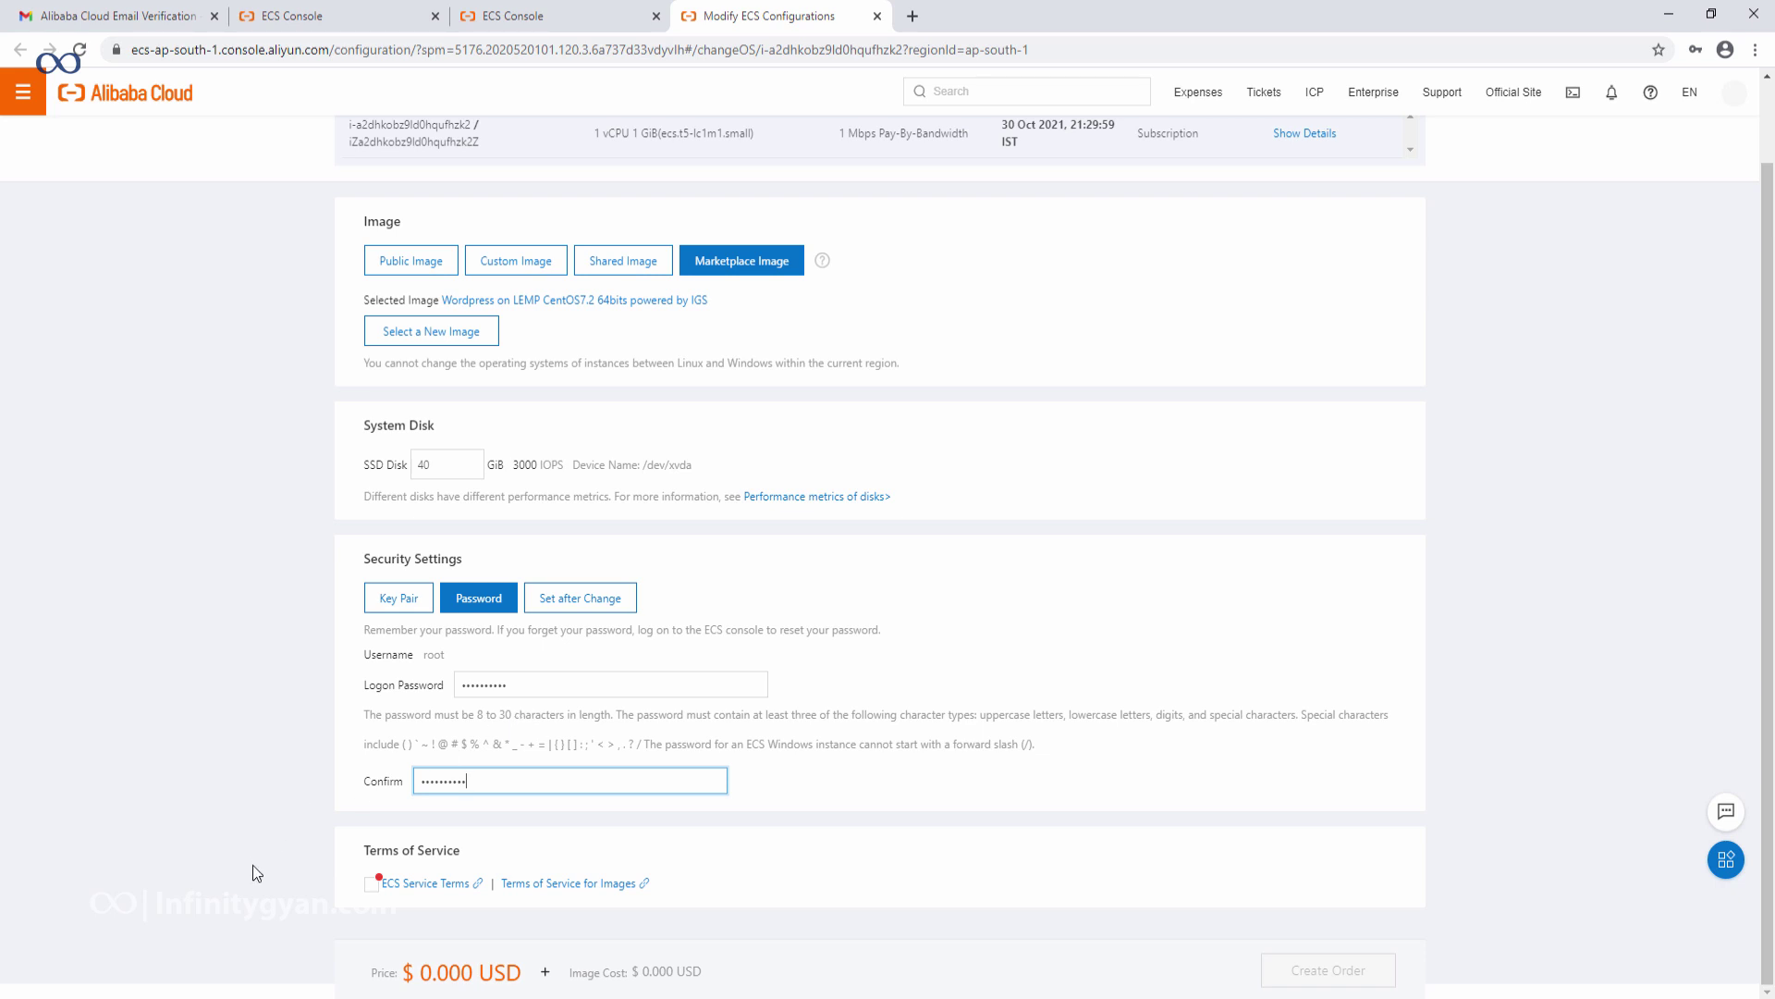
# - Agree to the ECS Service Terms and create the ₹0.00 Wordpress on LEMP CentOS 7.2 order
pyautogui.click(371, 884)
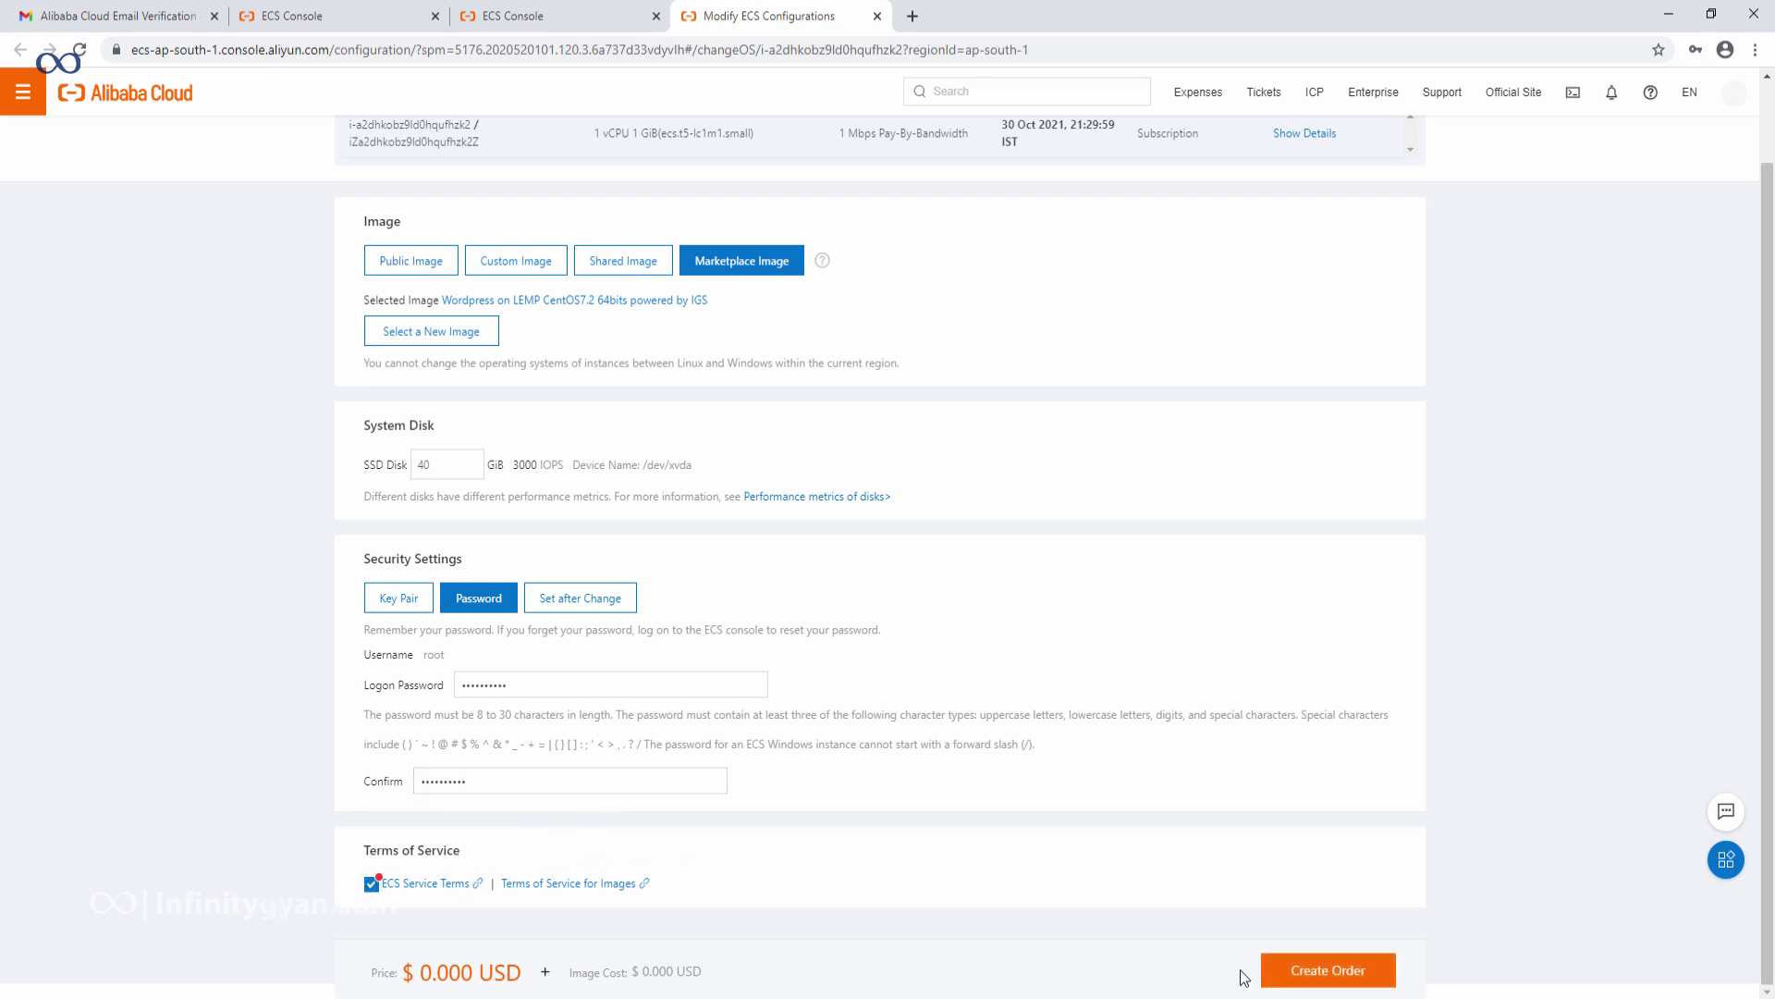
pyautogui.click(1321, 972)
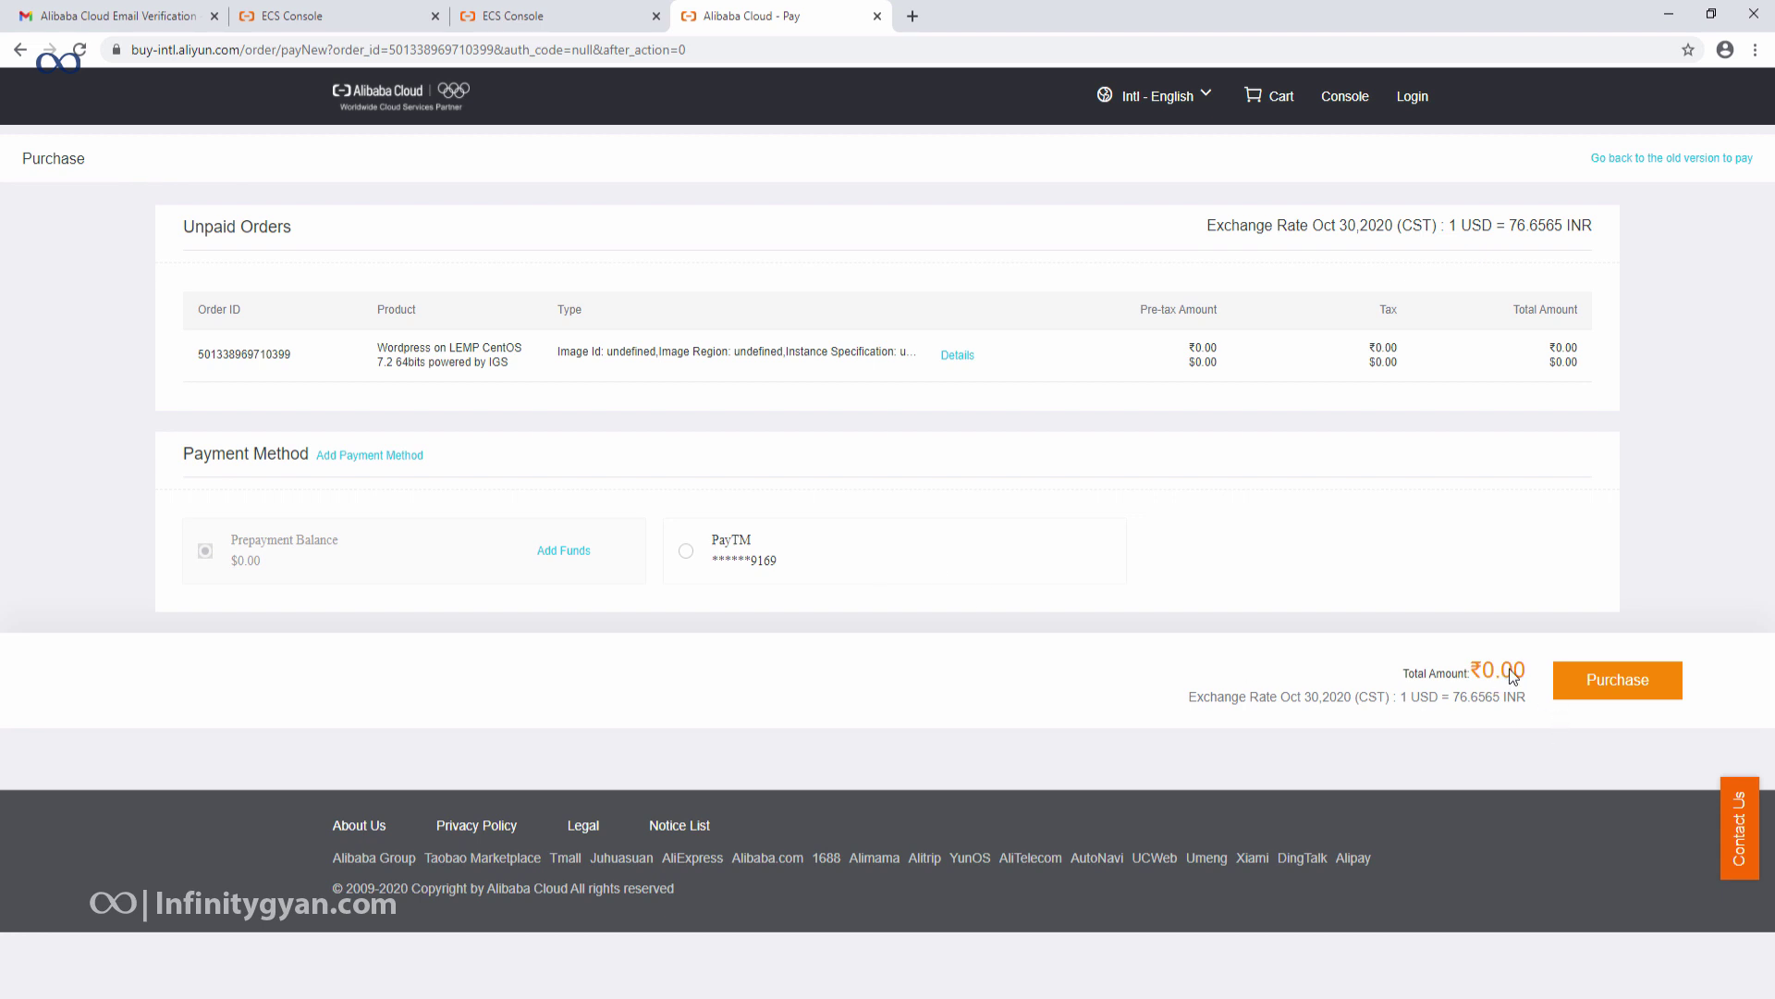
pyautogui.moveTo(1527, 668); pyautogui.dragTo(1472, 672)
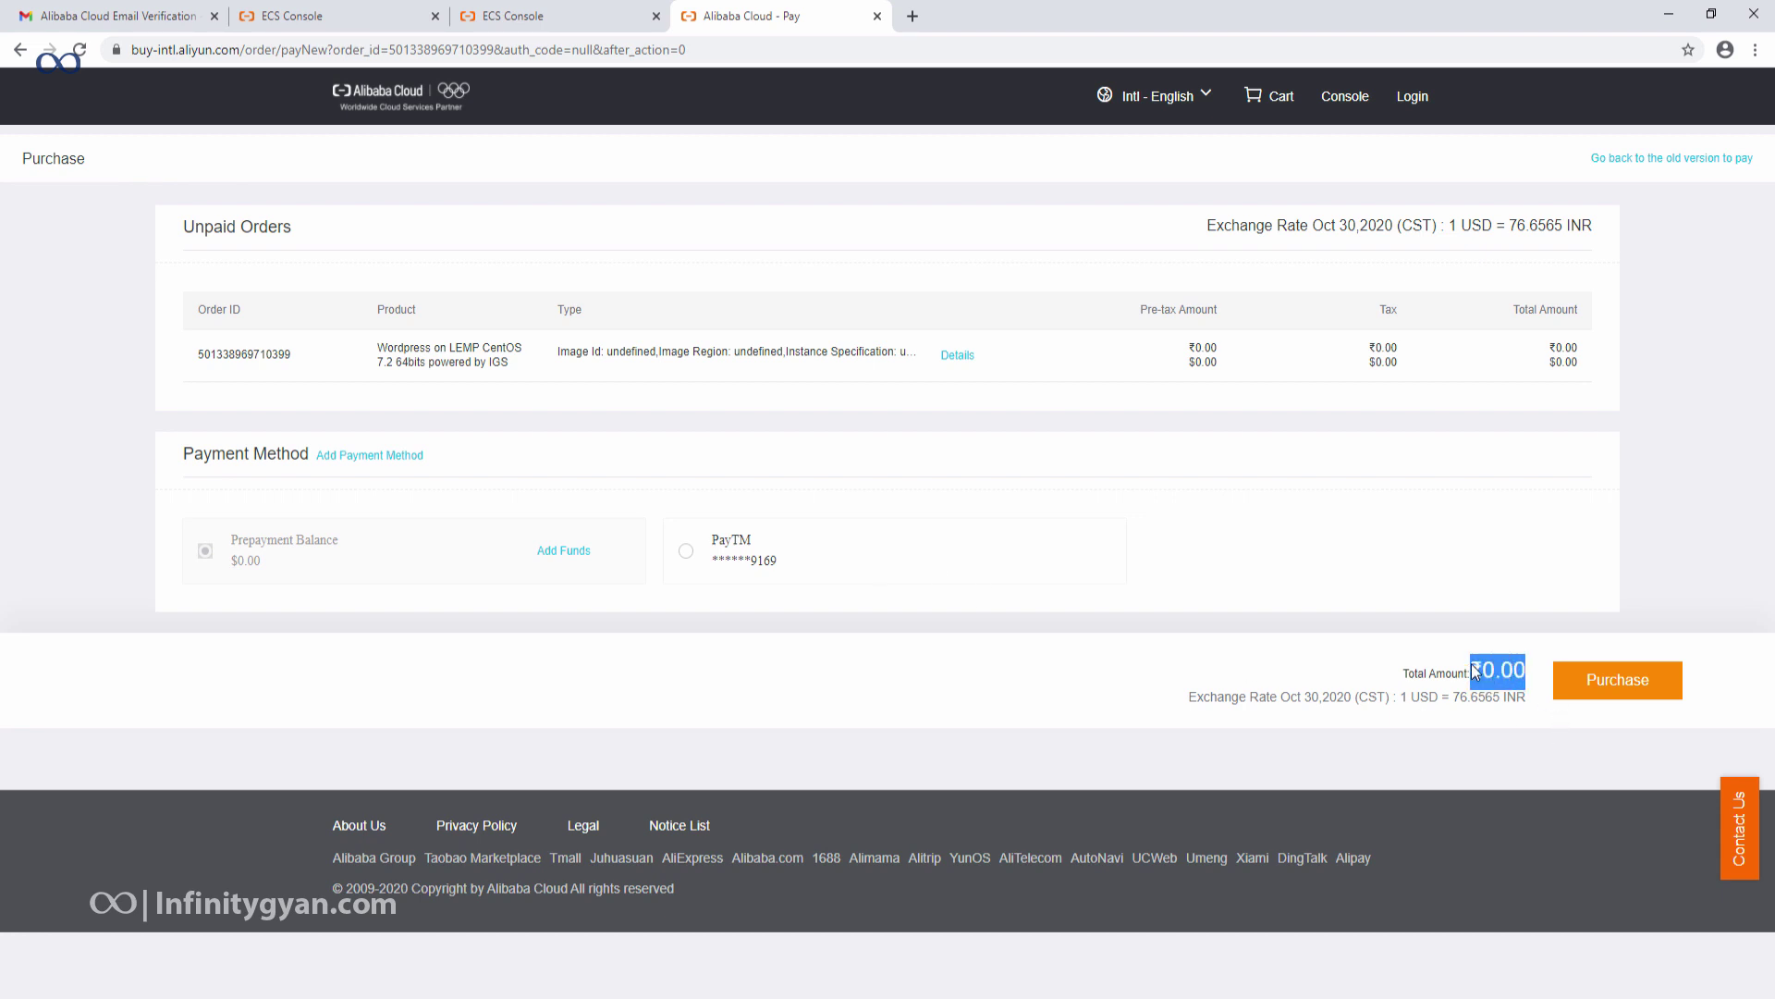
pyautogui.click(1474, 672)
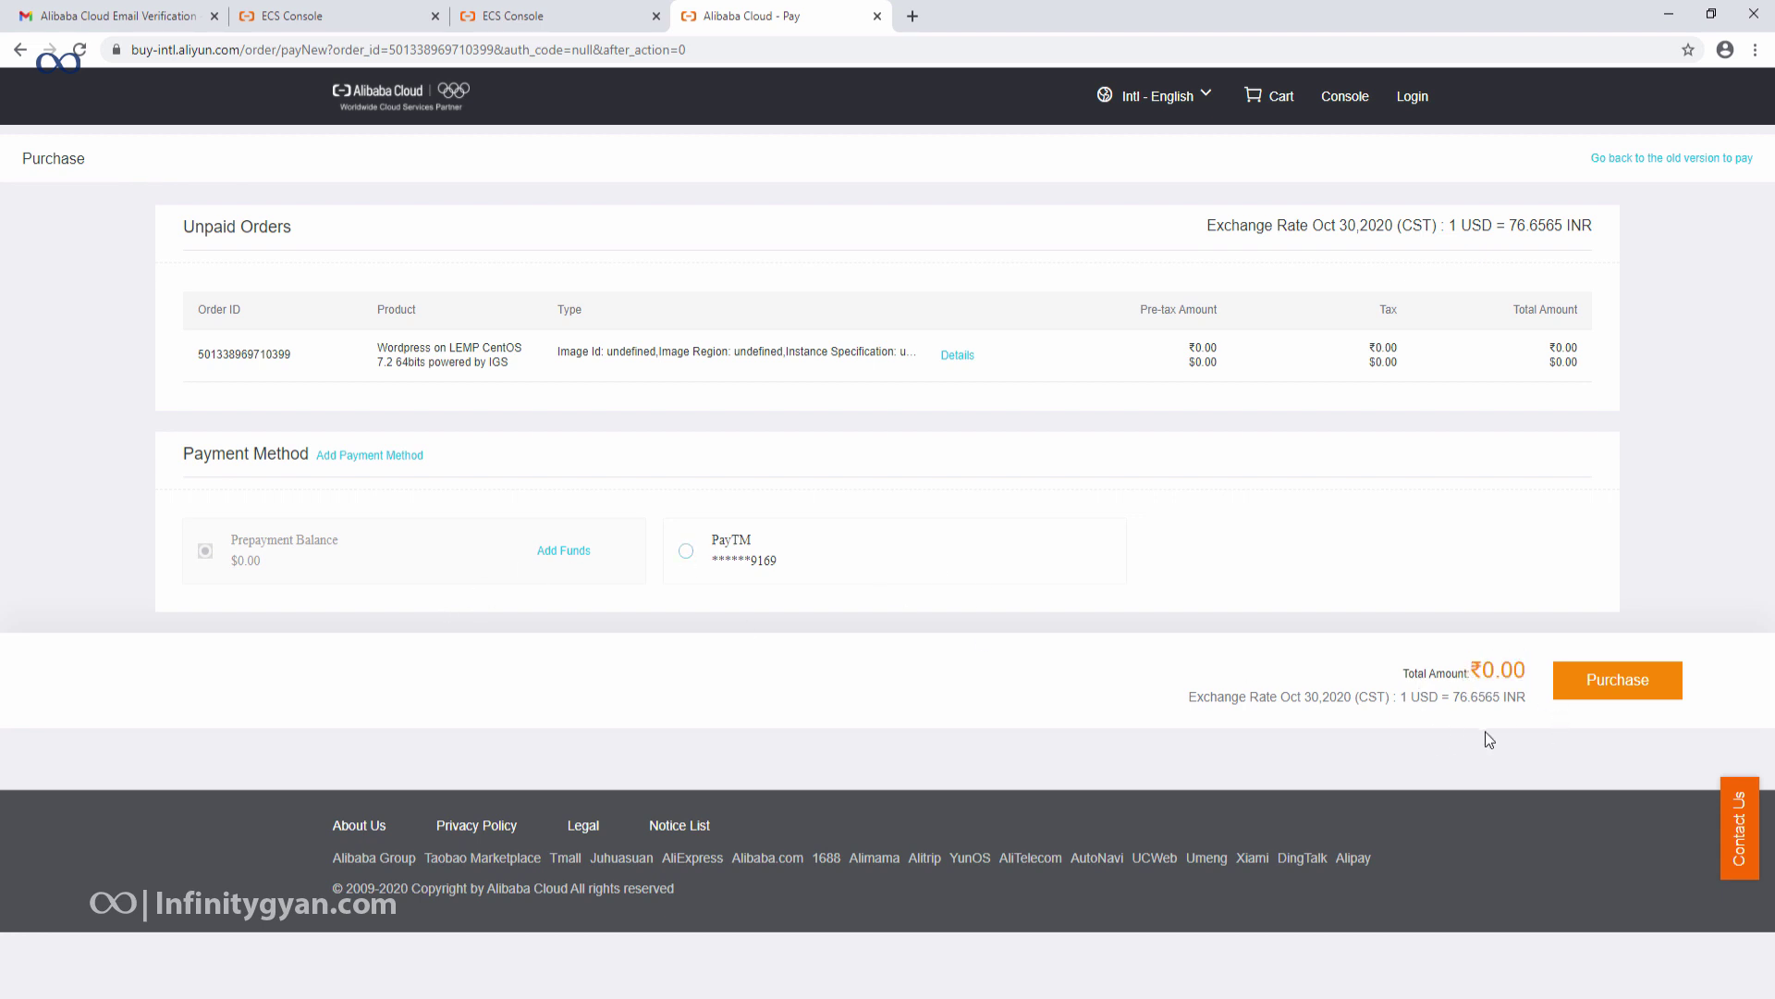
# - Pay the ₹0.00 order, close the Marketplace Console tab, and return to Console Home
pyautogui.click(1618, 679)
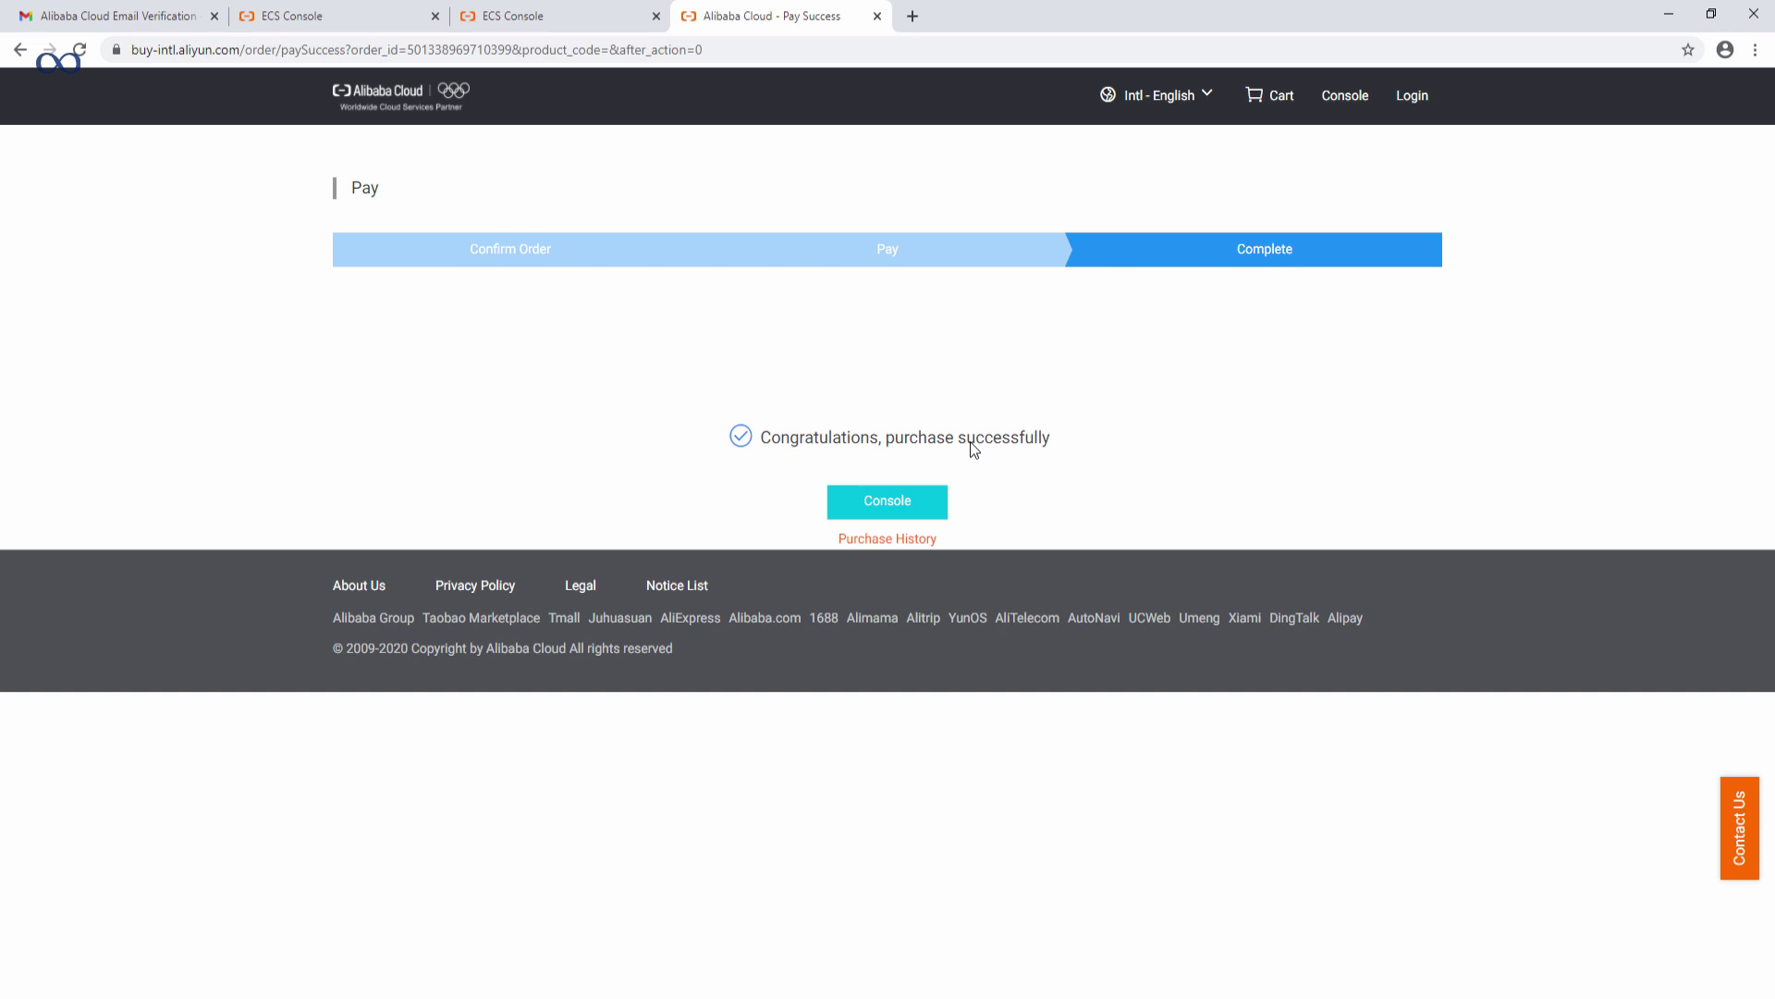
pyautogui.click(897, 502)
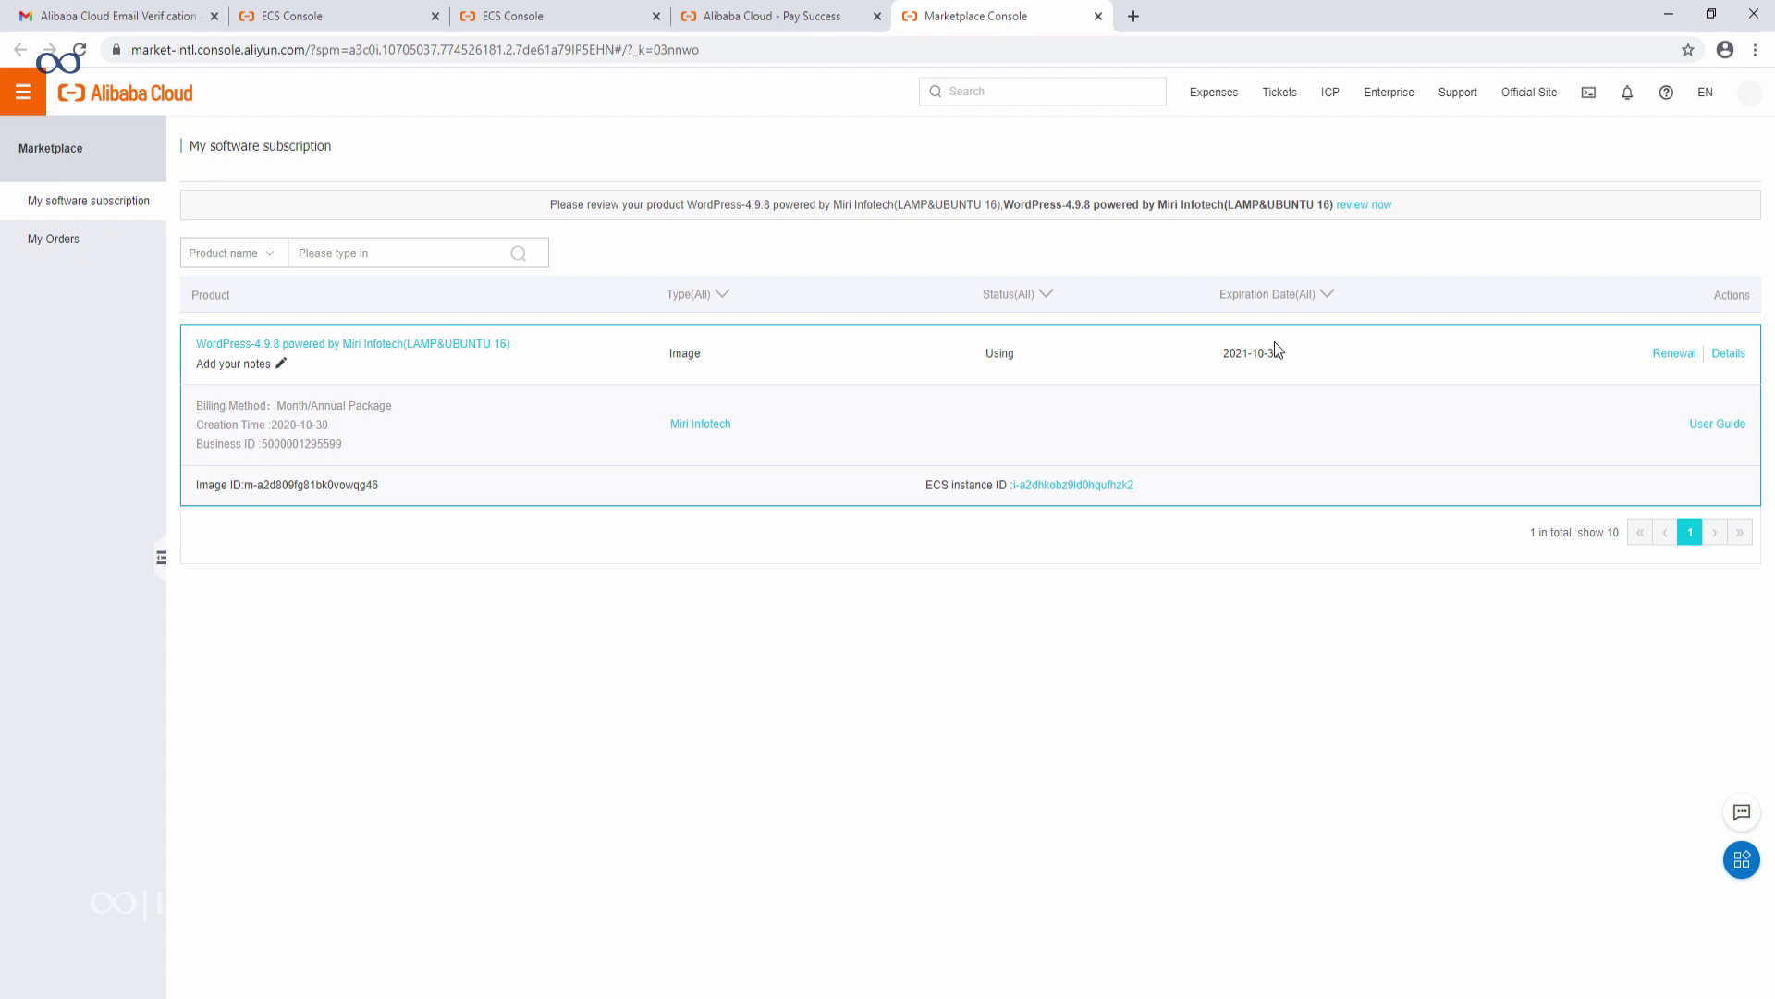
pyautogui.click(1099, 16)
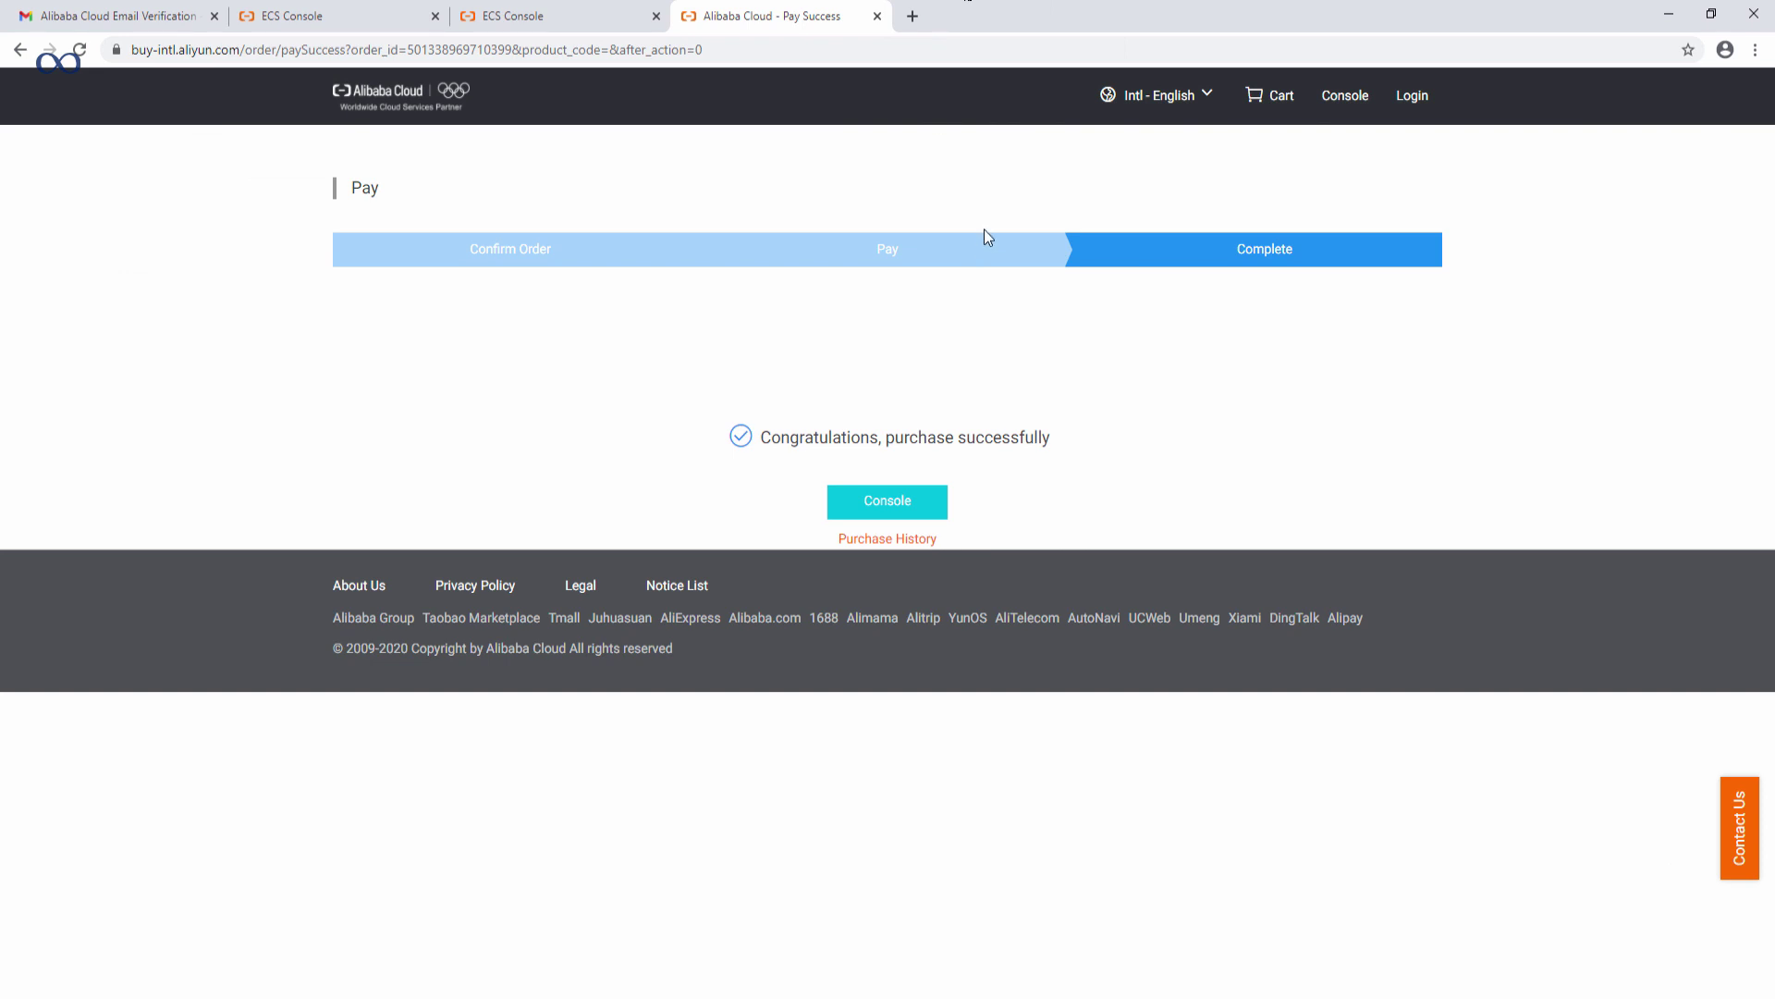
pyautogui.click(1348, 98)
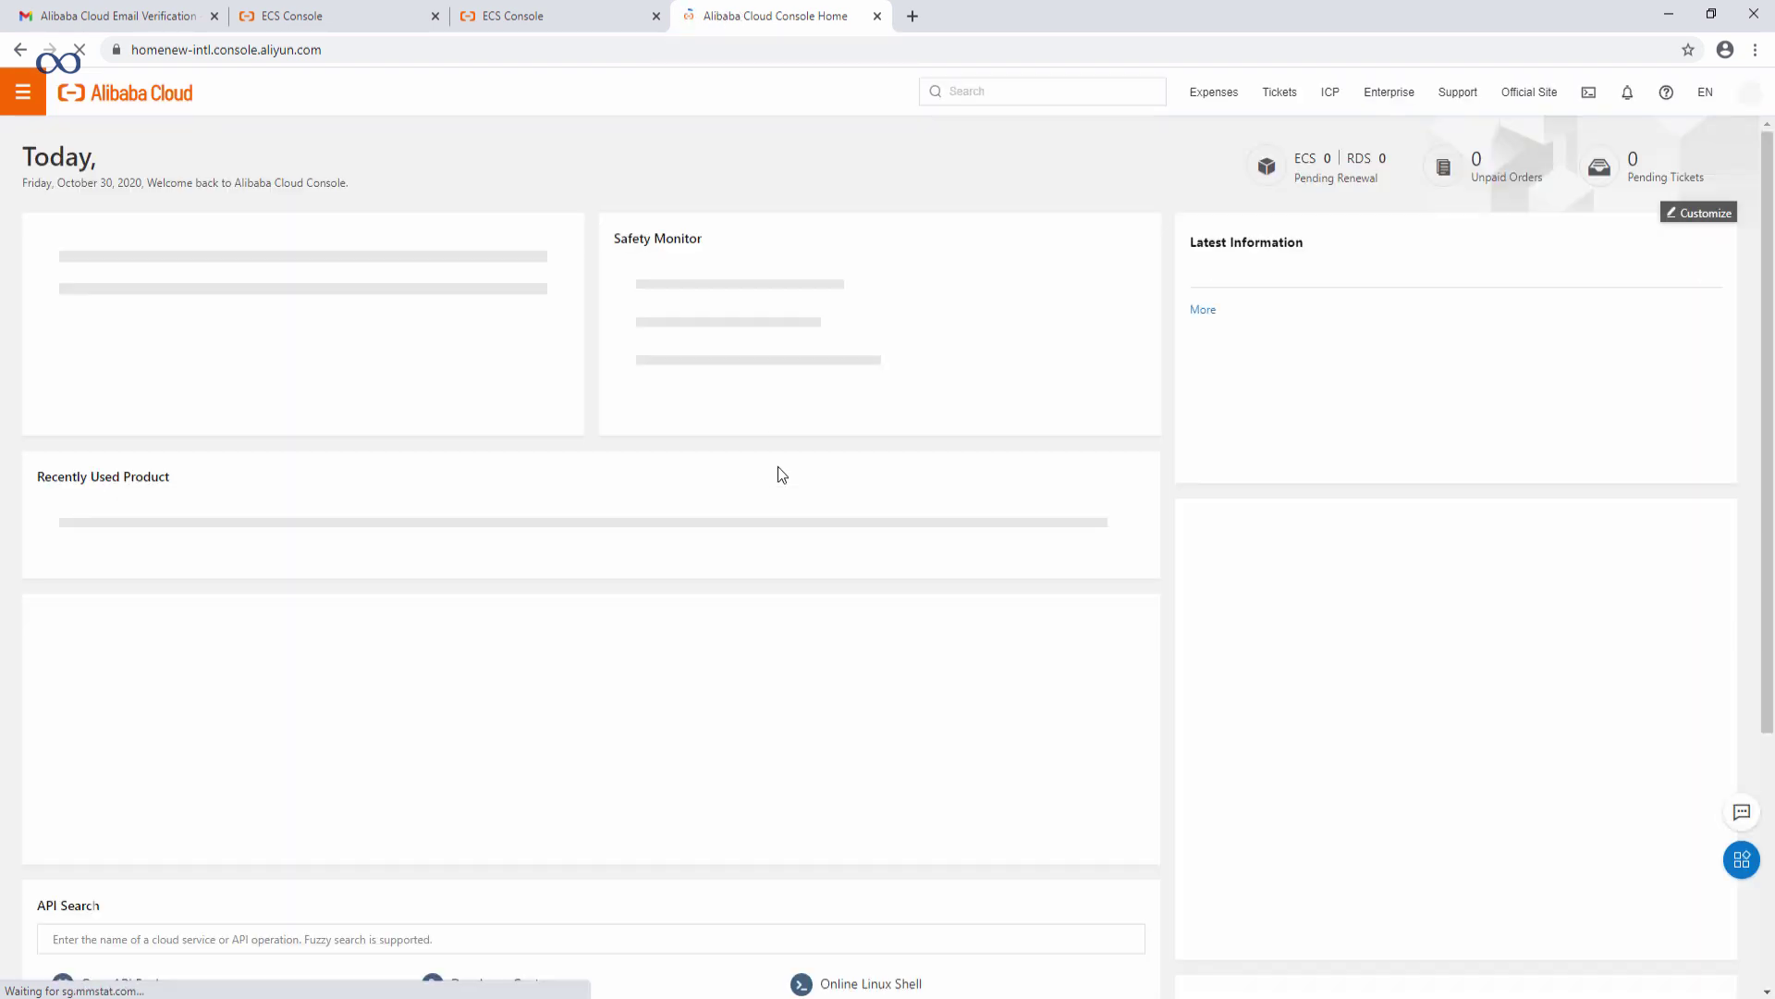
# - Go to Elastic Compute Service > Instances and copy the public IP 149.129.185.18
pyautogui.click(21, 89)
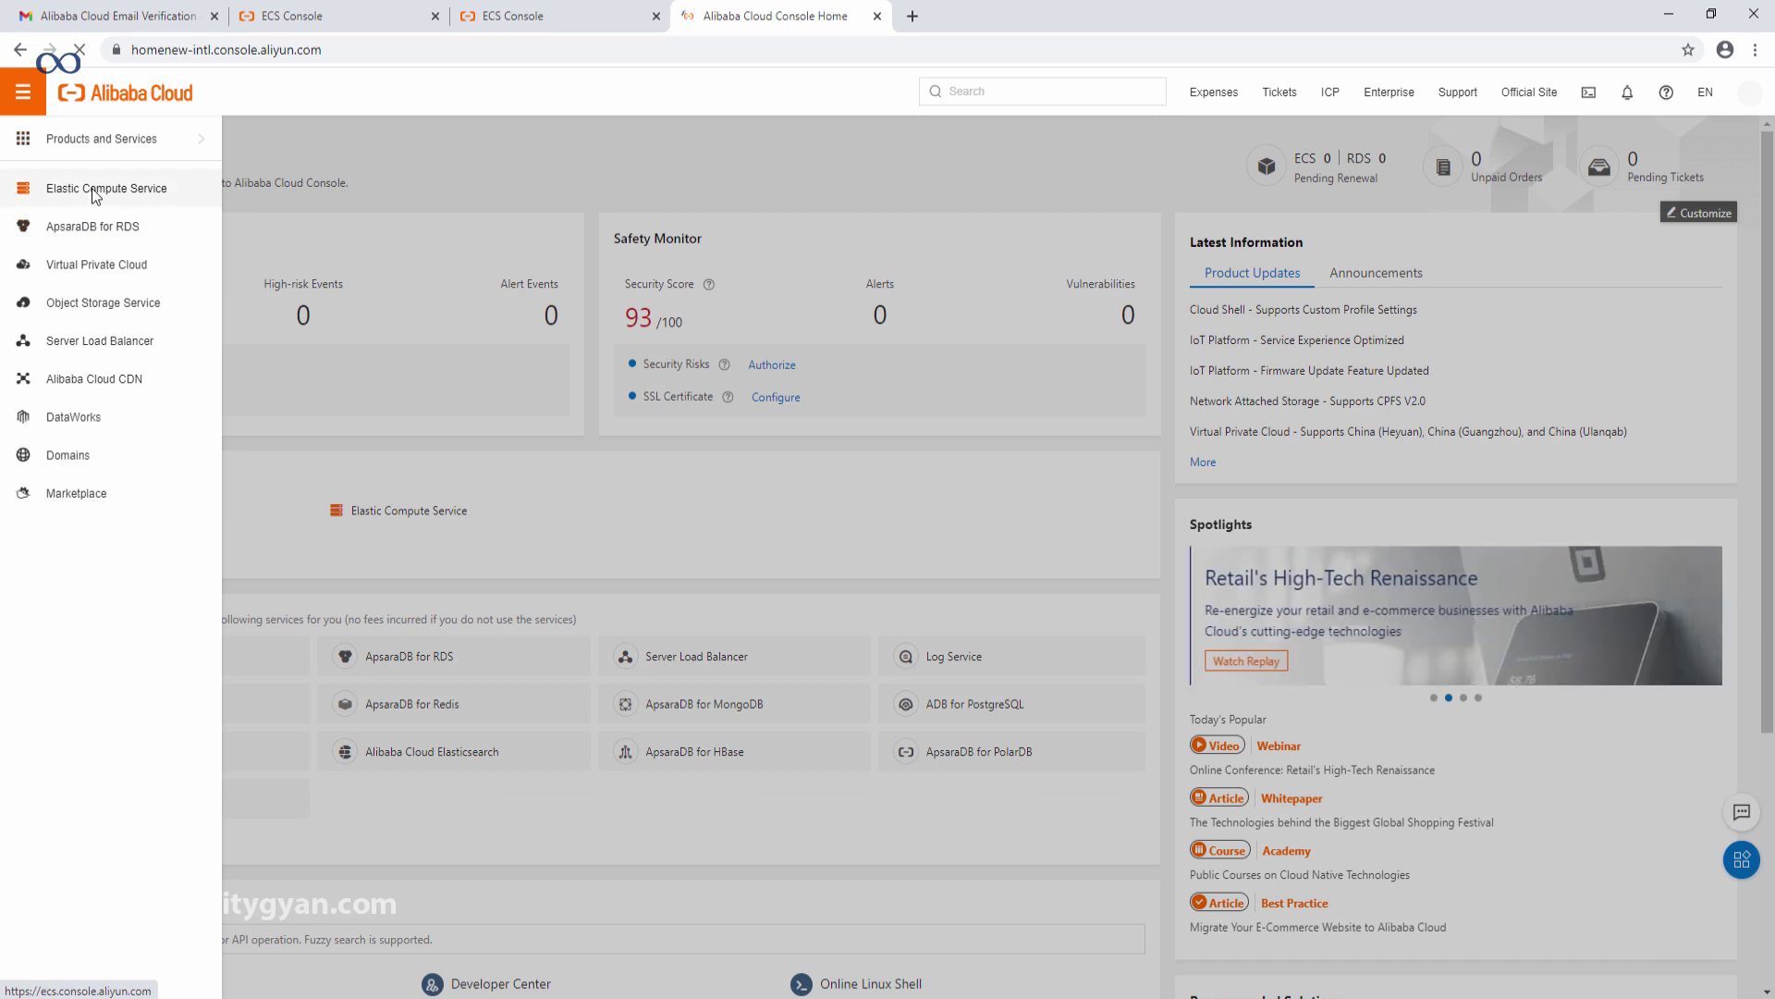
pyautogui.click(94, 192)
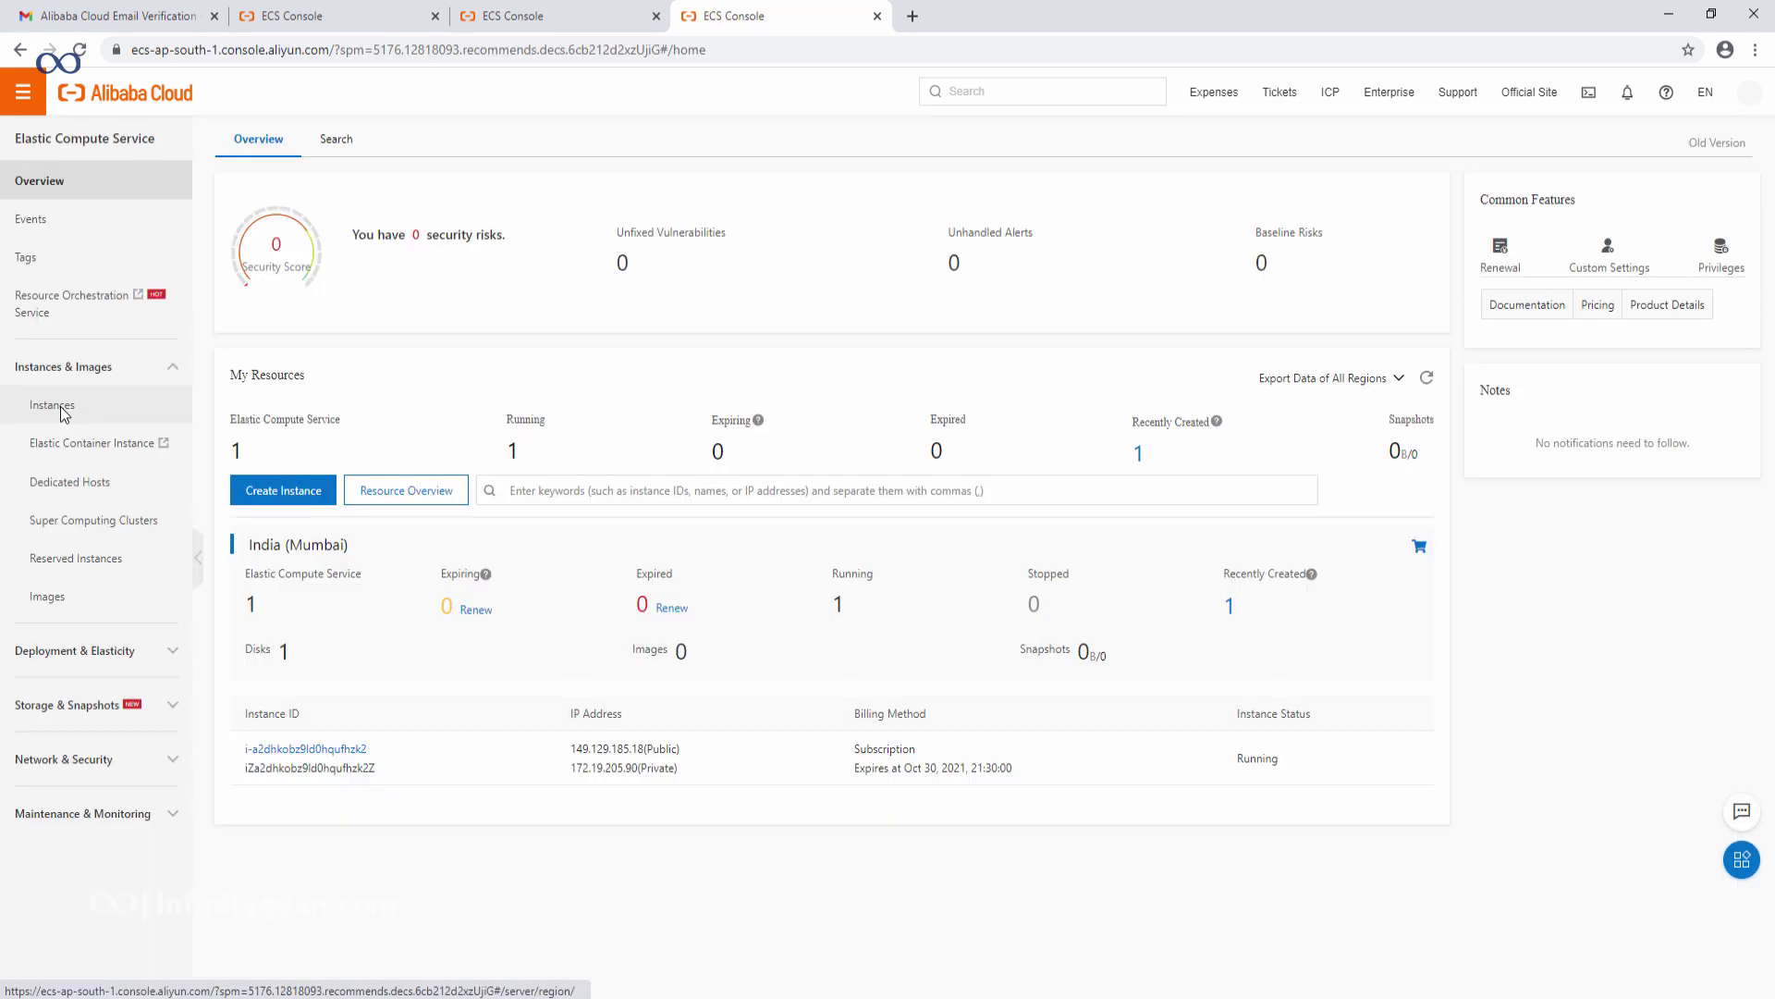
pyautogui.click(61, 408)
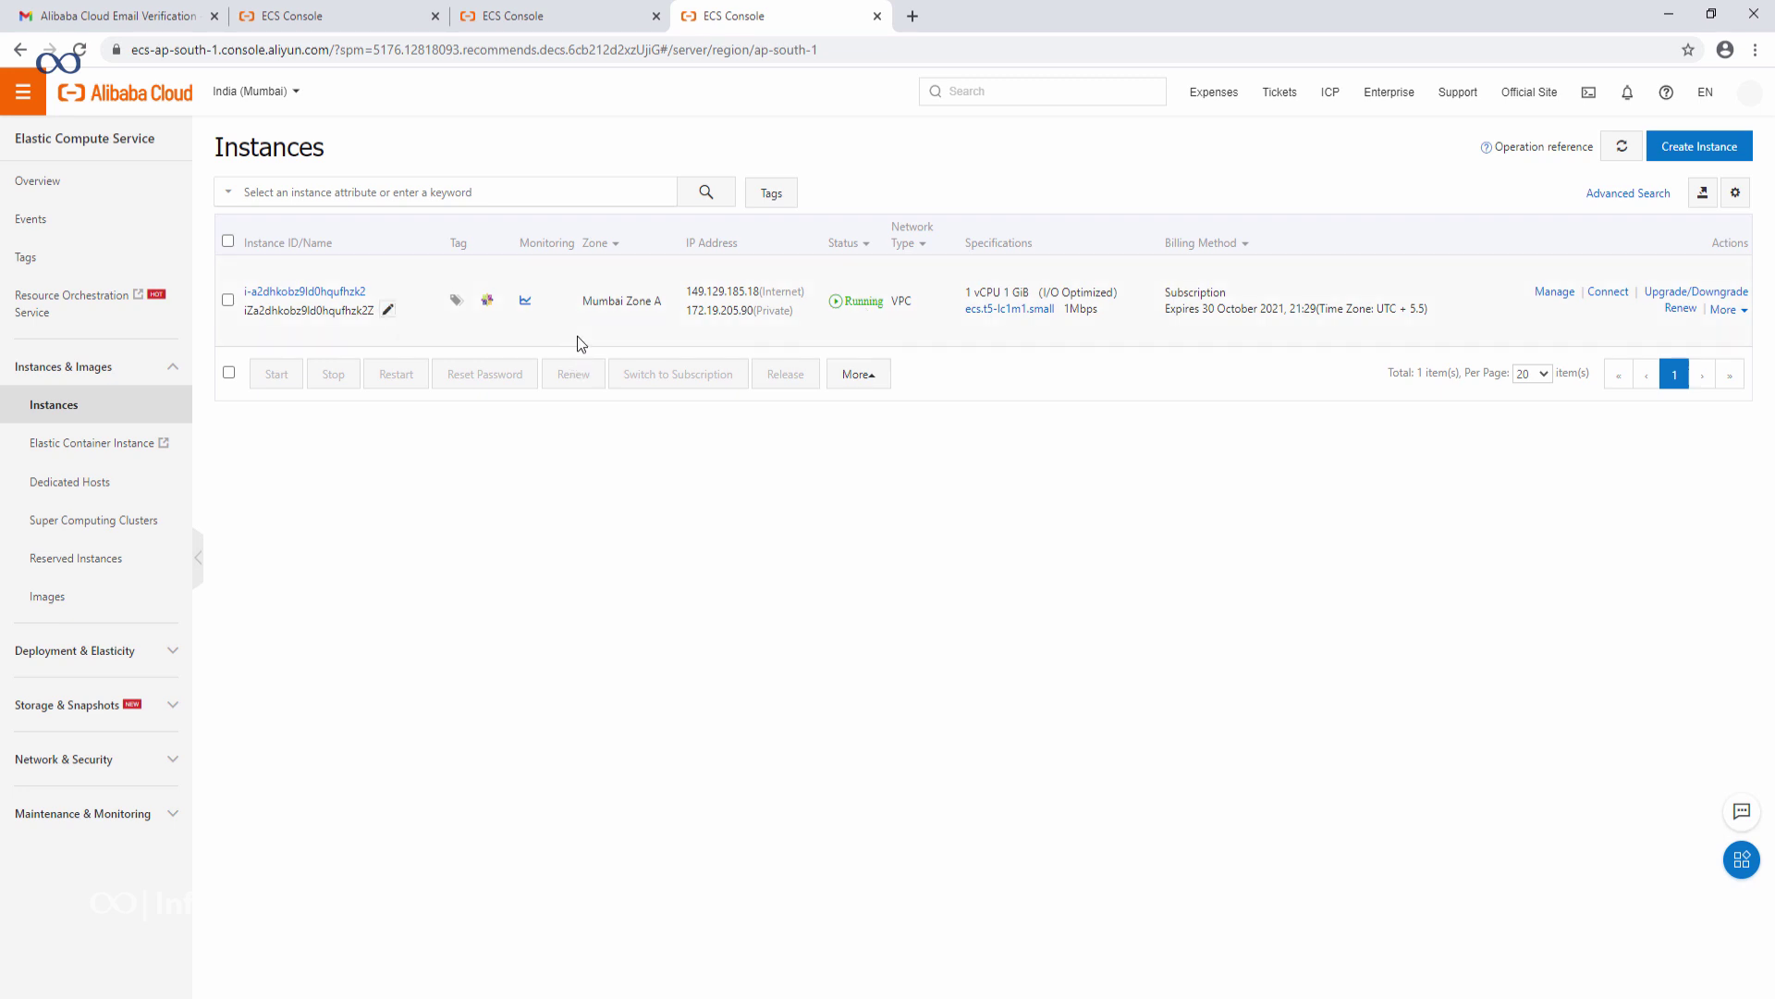
pyautogui.moveTo(756, 289); pyautogui.dragTo(689, 290)
pyautogui.rightClick(728, 286)
pyautogui.click(745, 305)
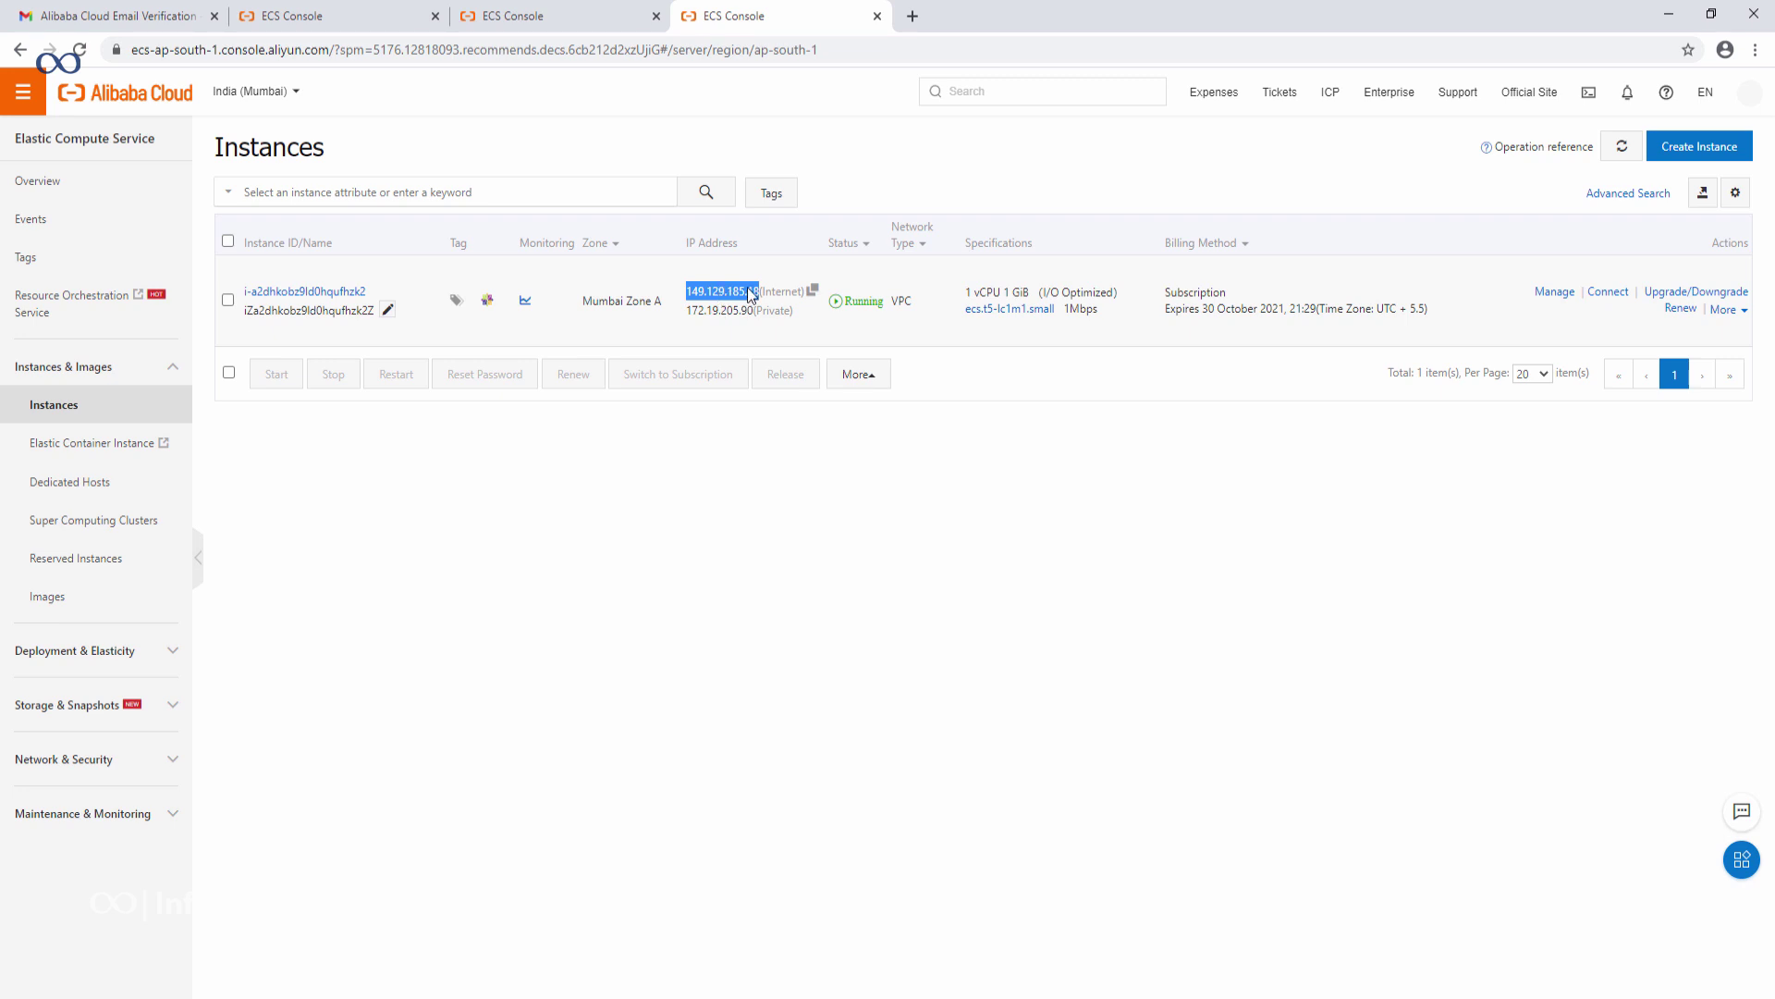
pyautogui.click(913, 16)
pyautogui.hotkey('ctrl', 'v')
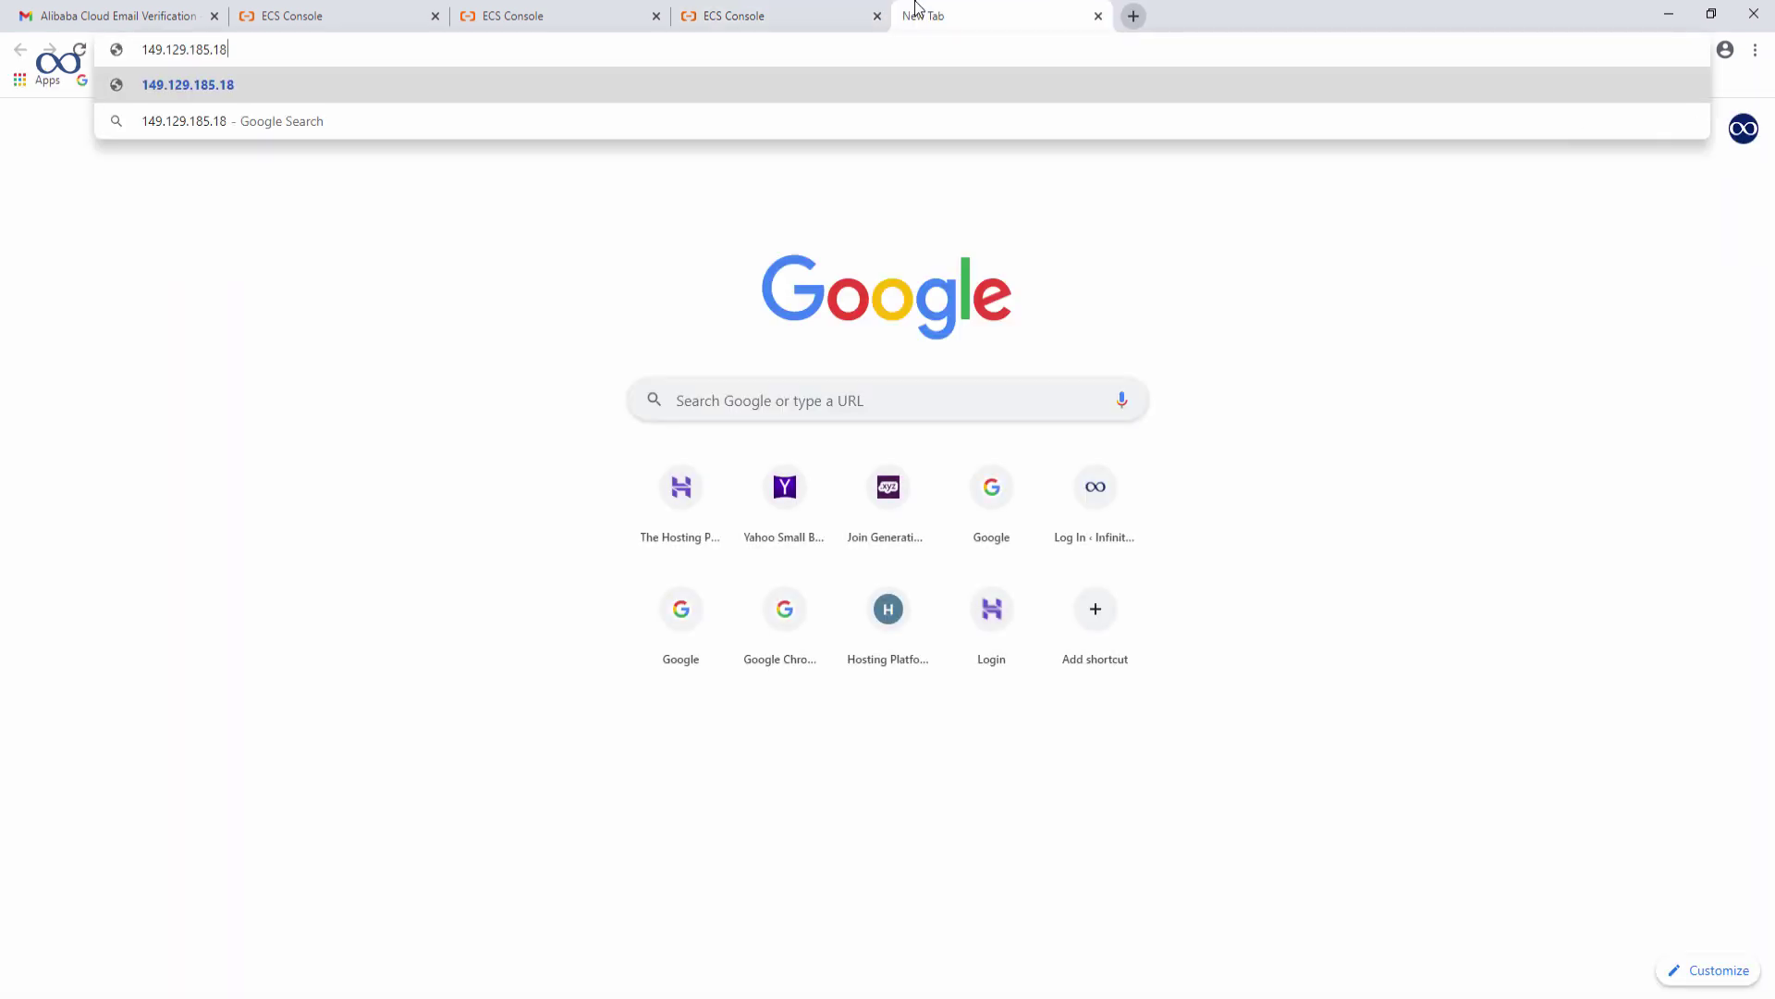
pyautogui.press('Return')
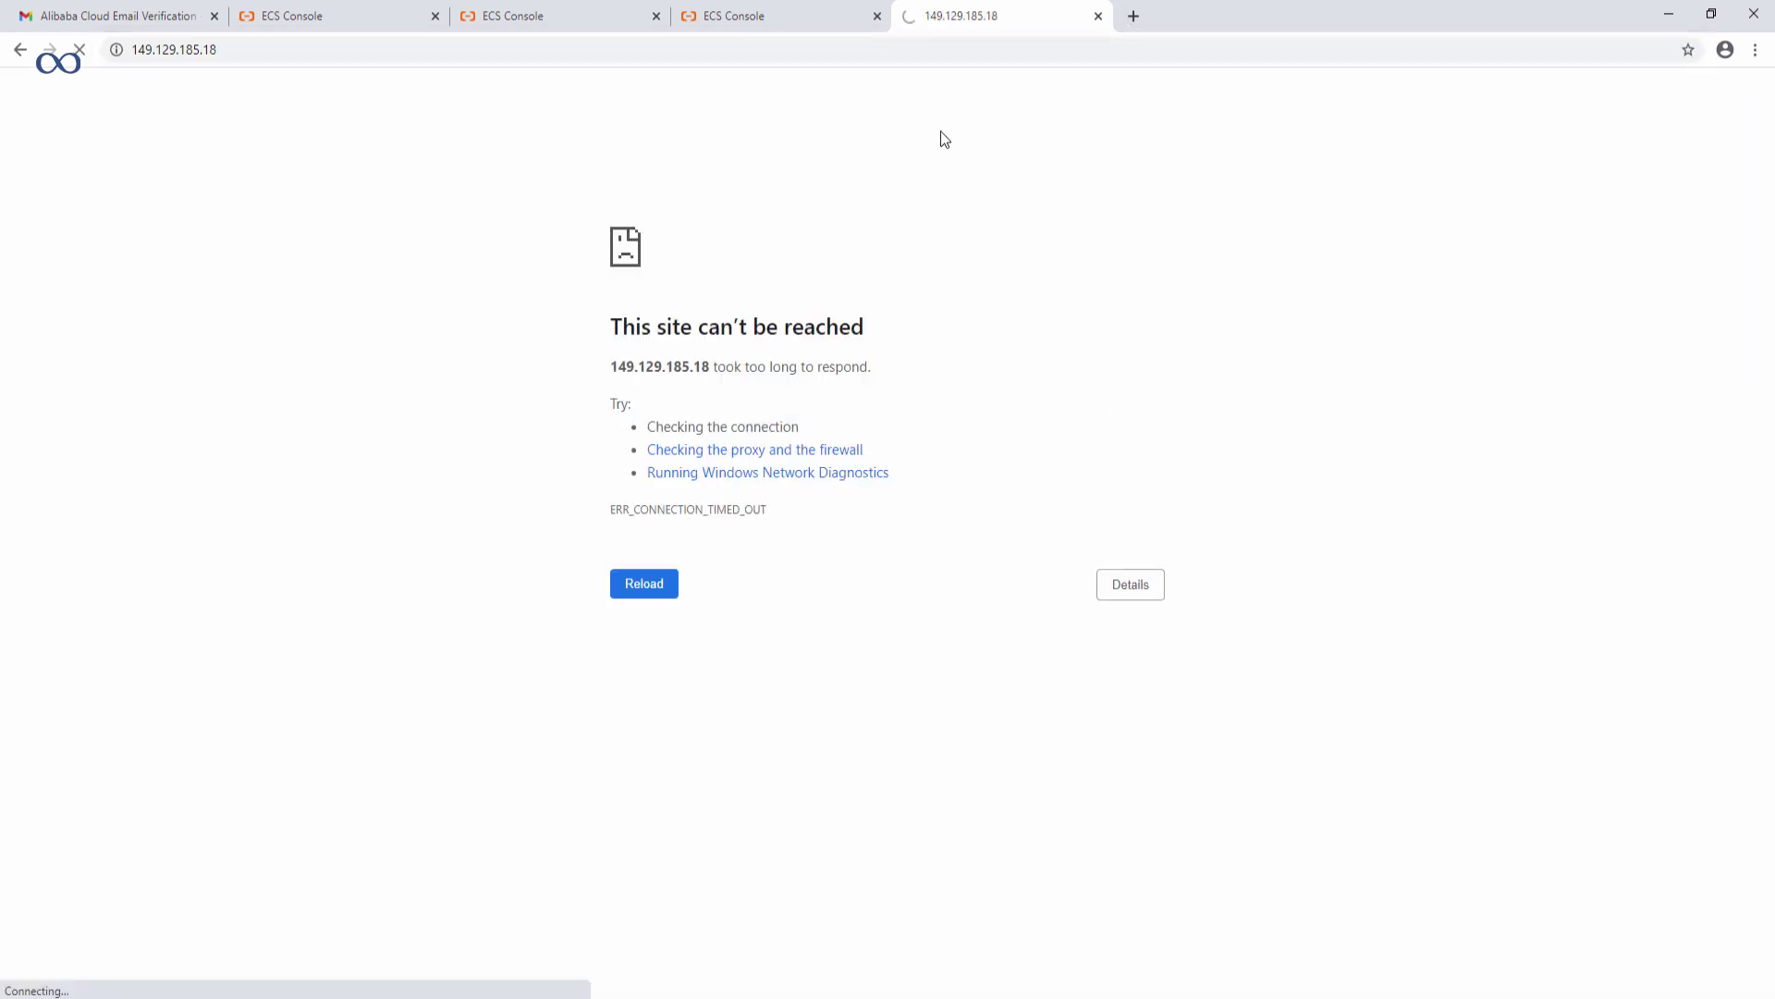
pyautogui.click(1098, 16)
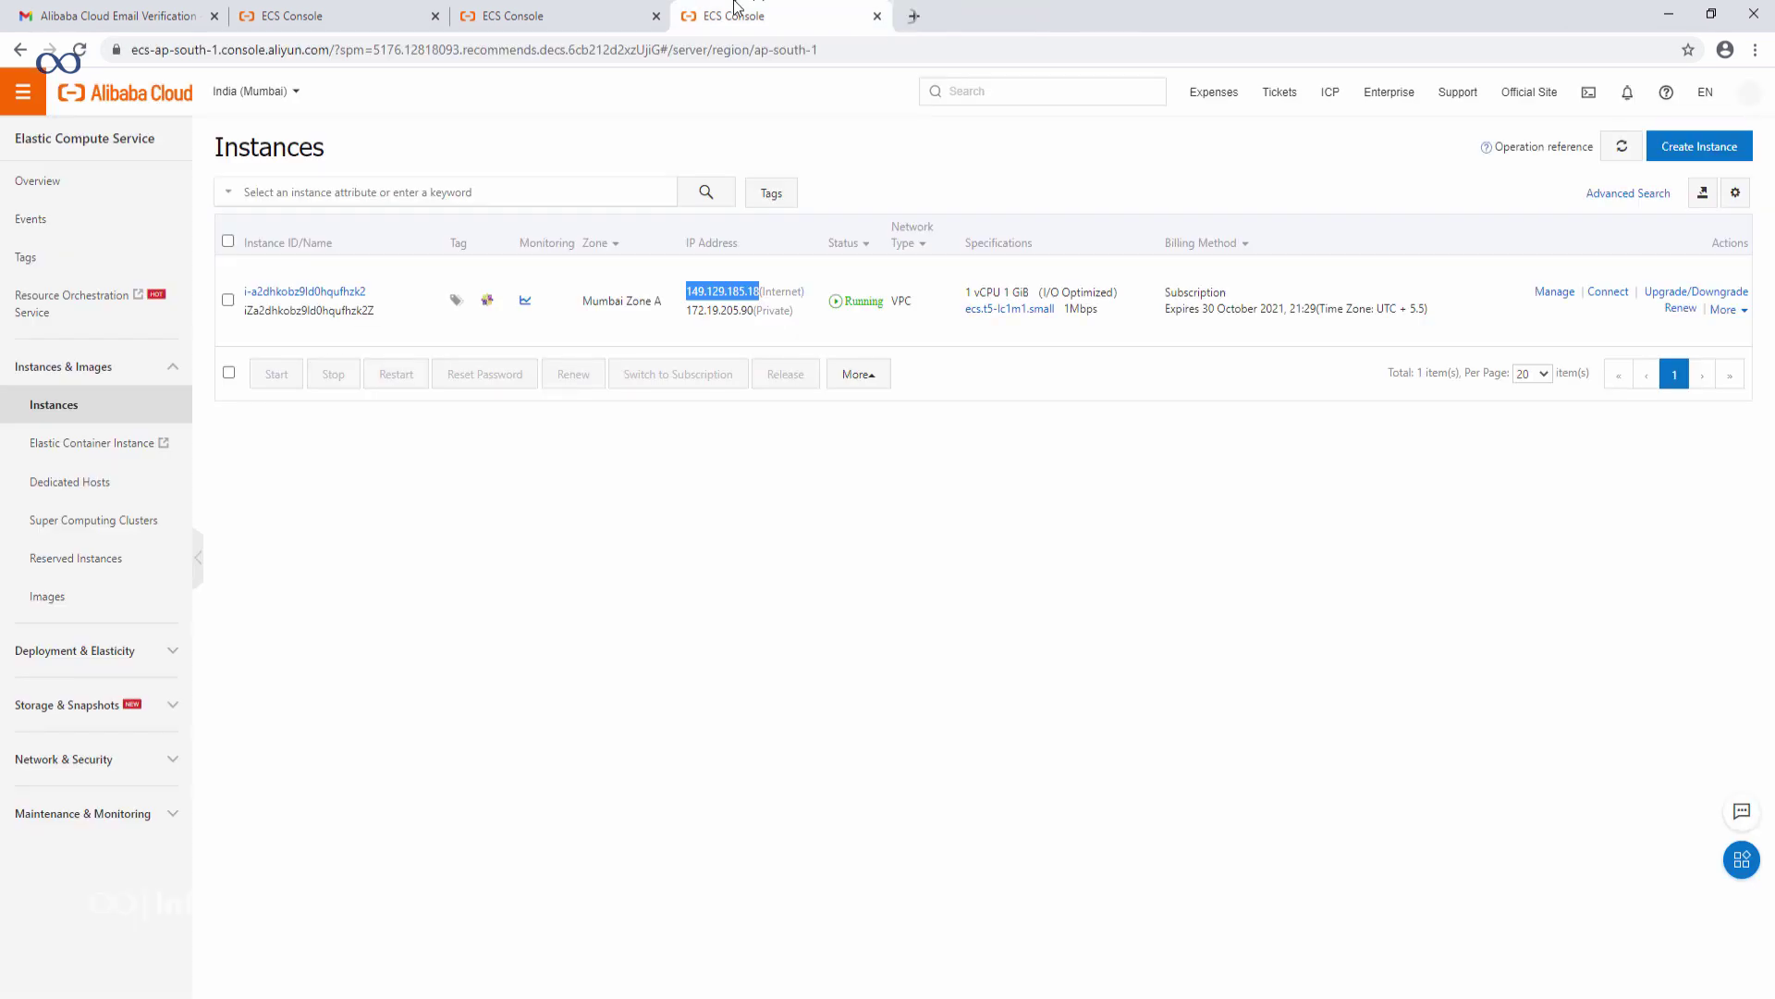
pyautogui.click(701, 563)
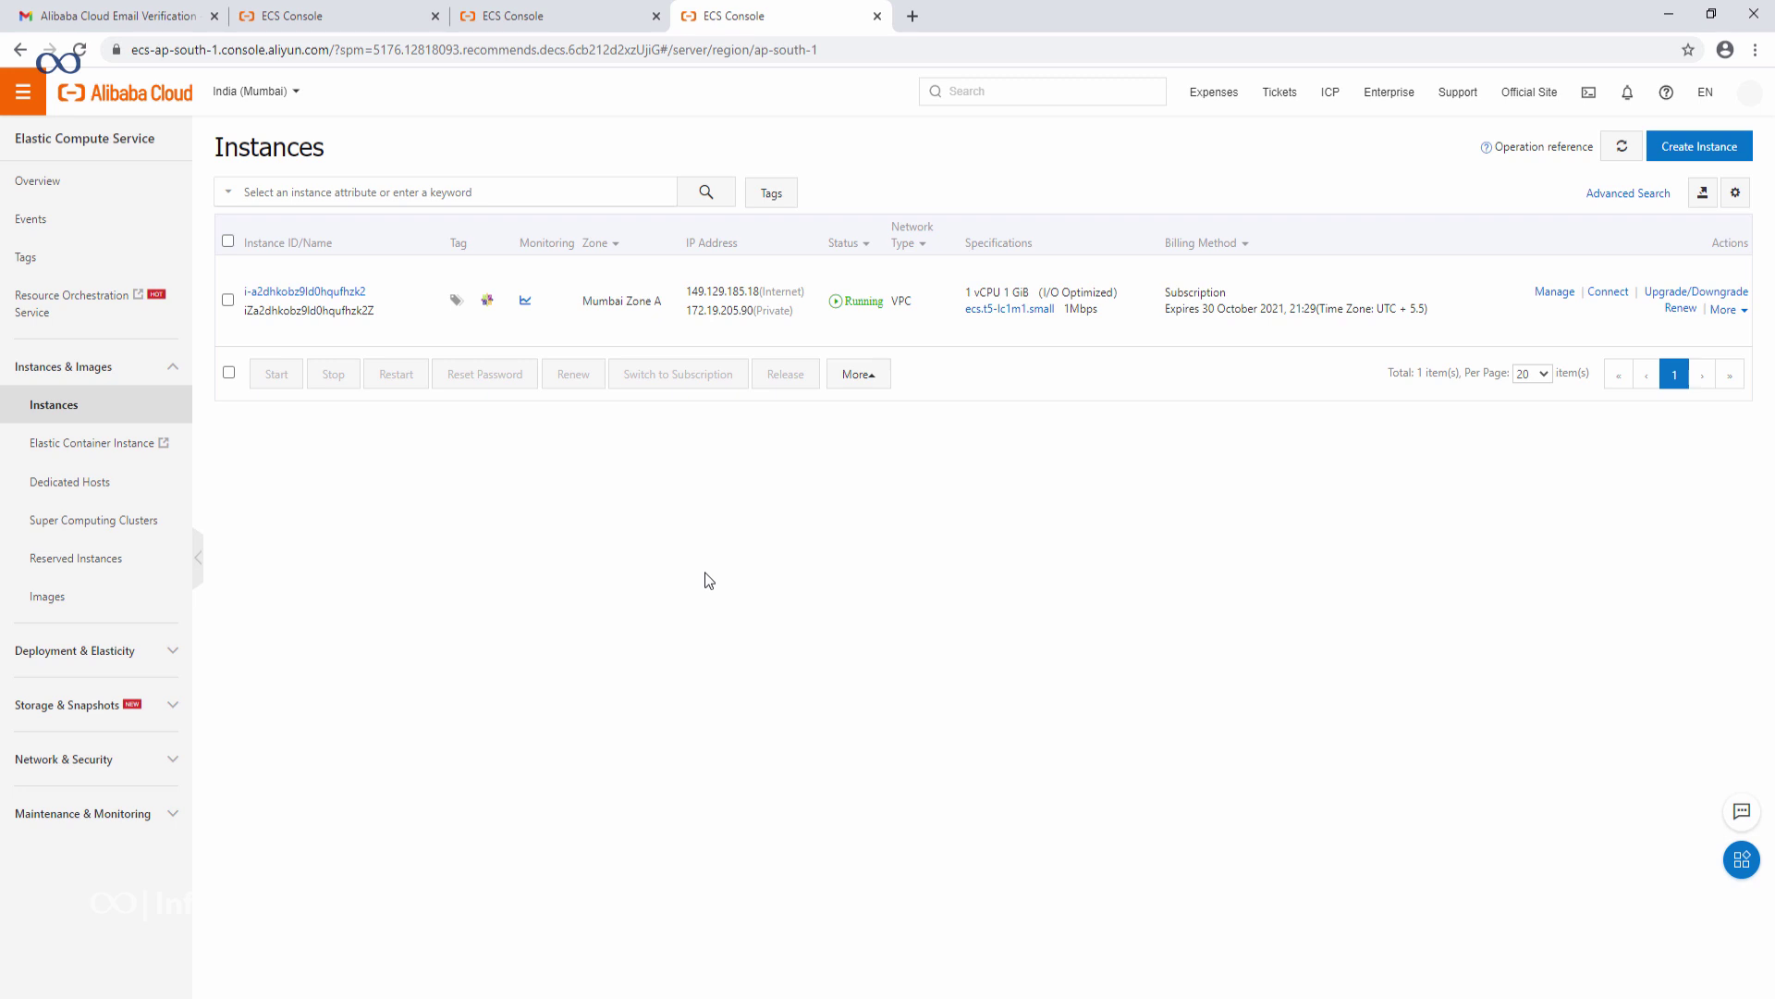
# - Open the instance's security group rules from Network & Security > Security Groups
pyautogui.click(170, 760)
pyautogui.scroll(-2, 152, 743)
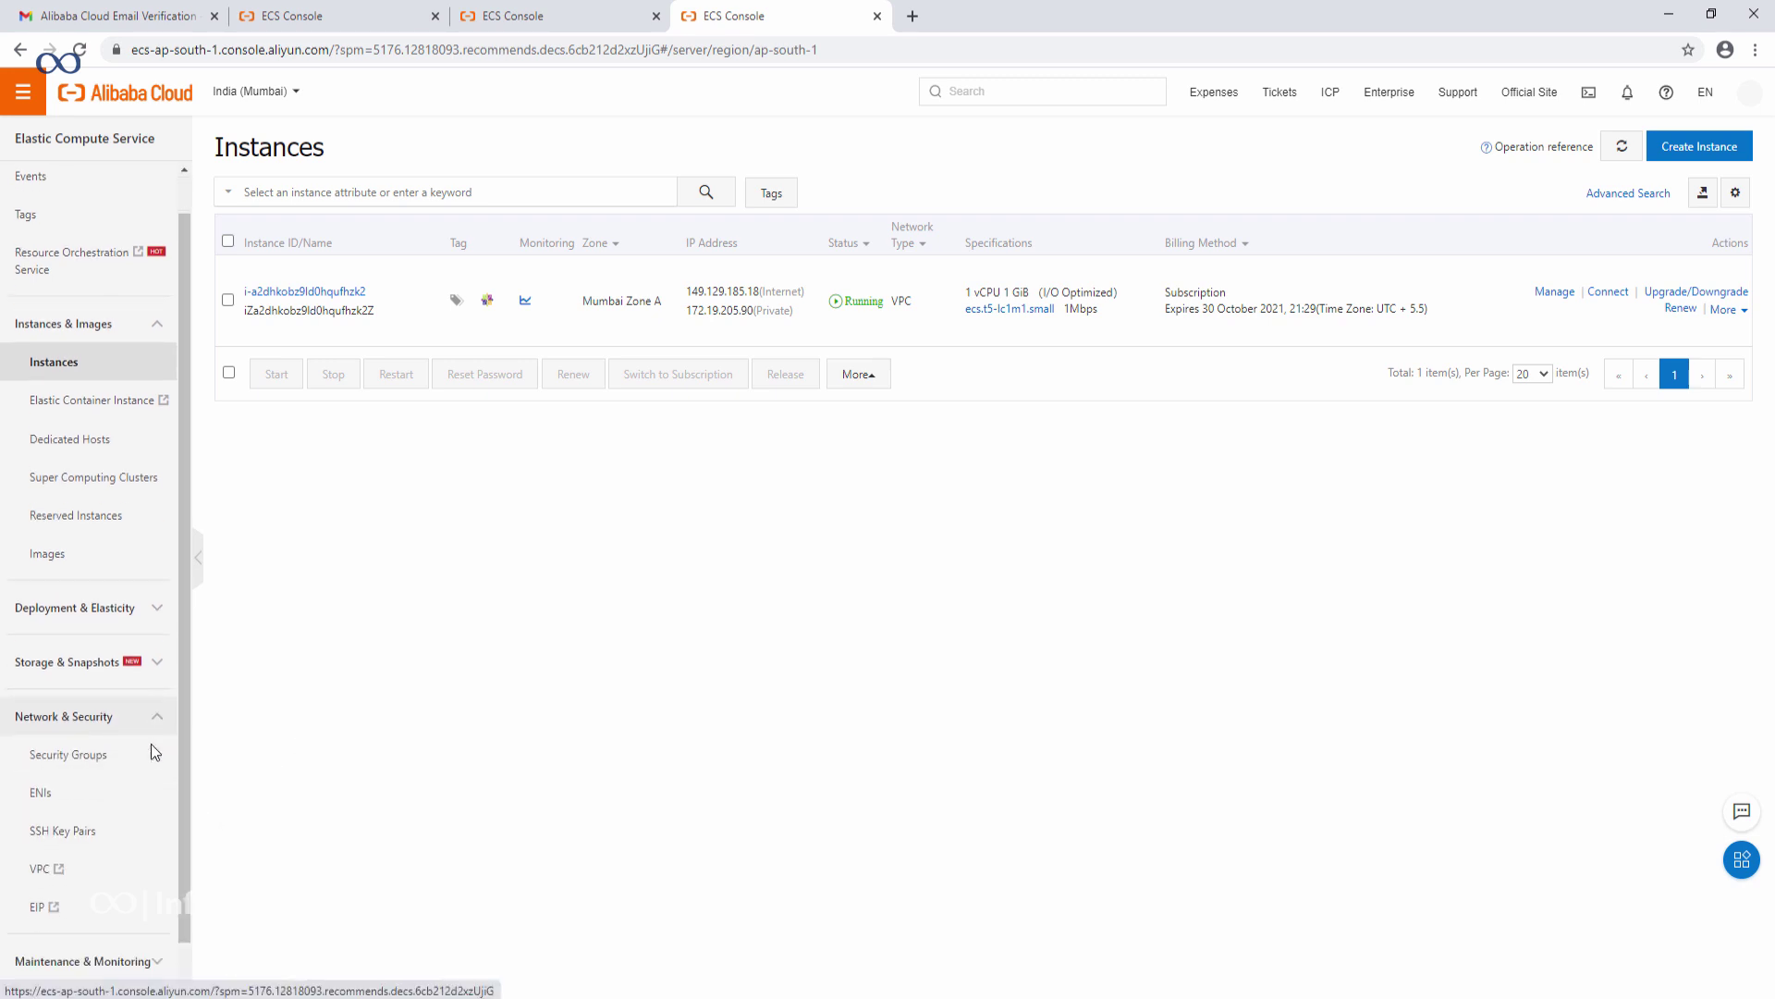
pyautogui.click(80, 706)
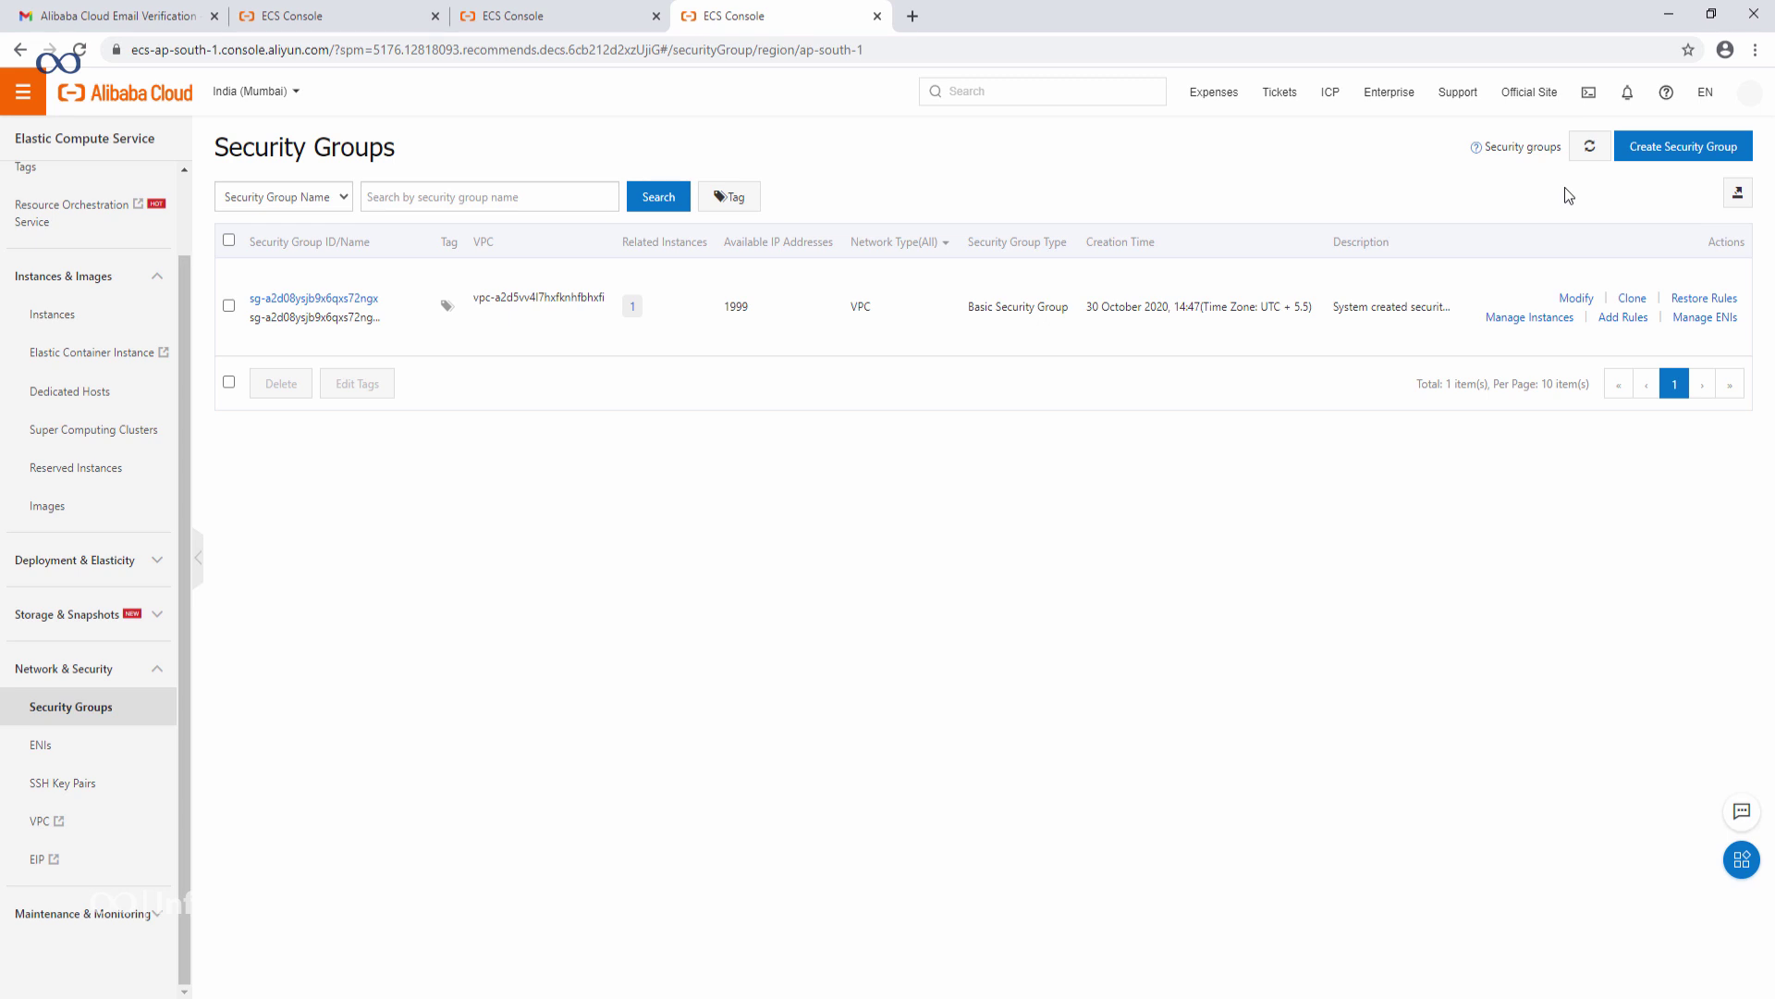
pyautogui.click(1635, 323)
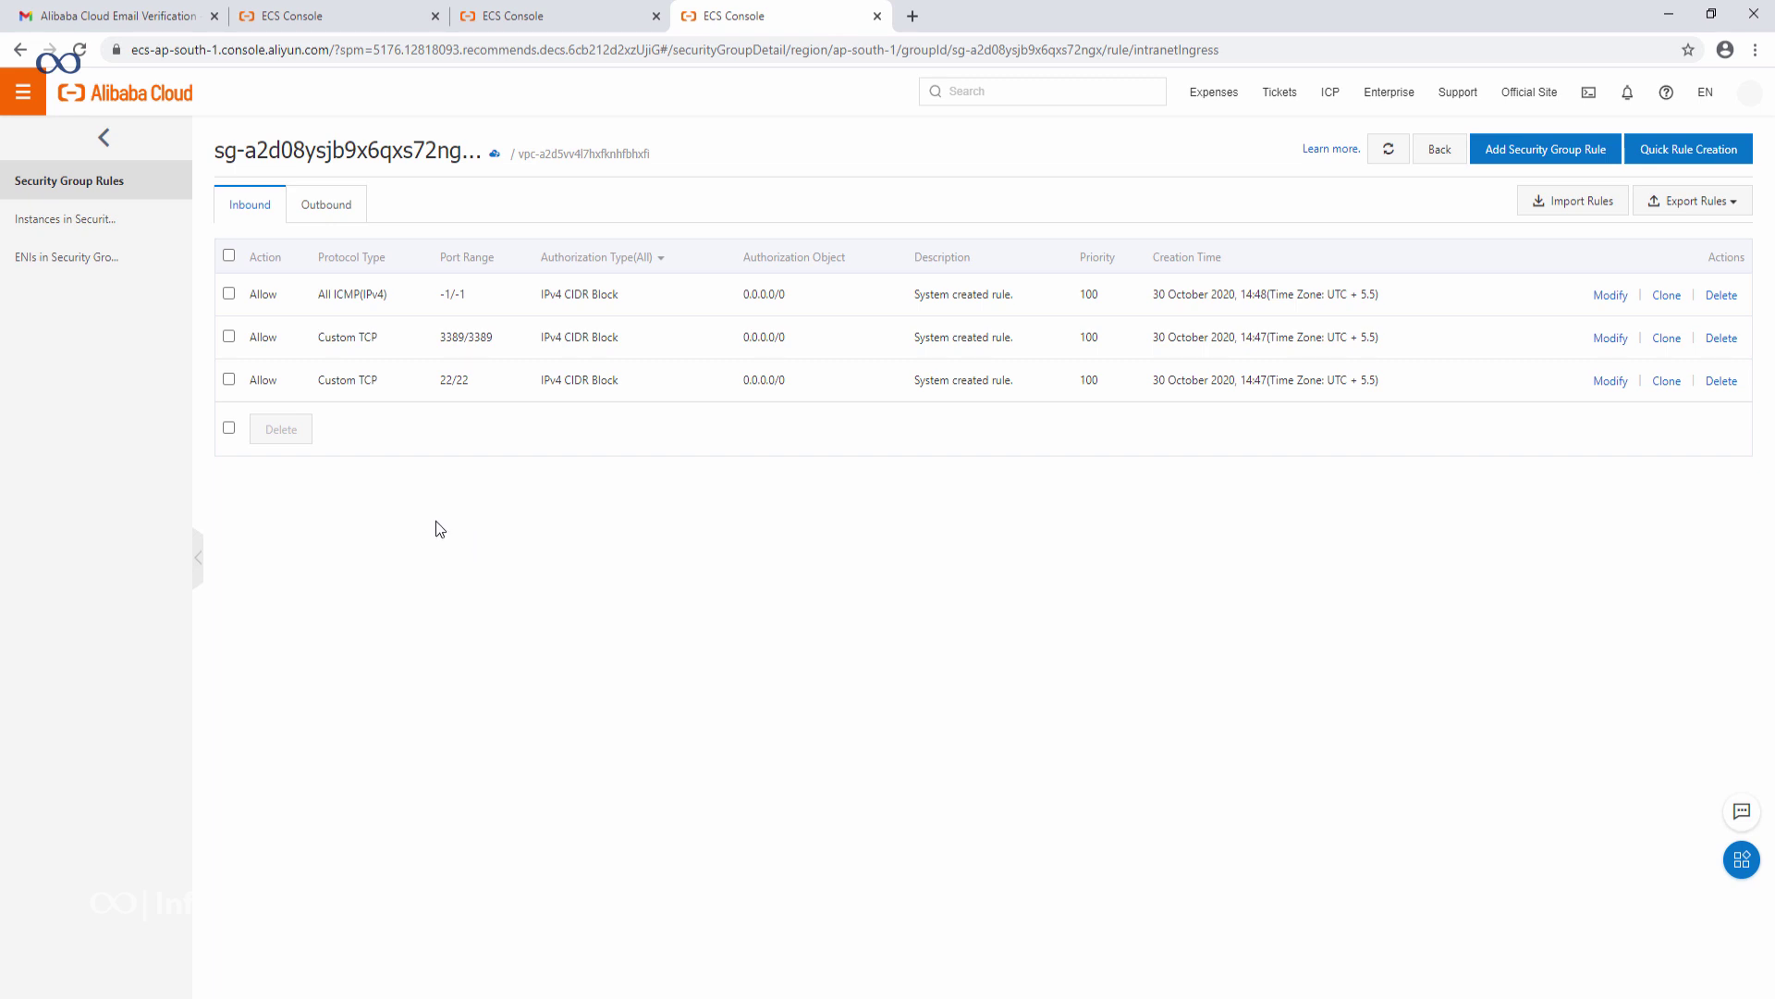
# - Add quick inbound rules for HTTP port 80 and ports 21/22 from 0.0.0.0/0
pyautogui.click(1677, 153)
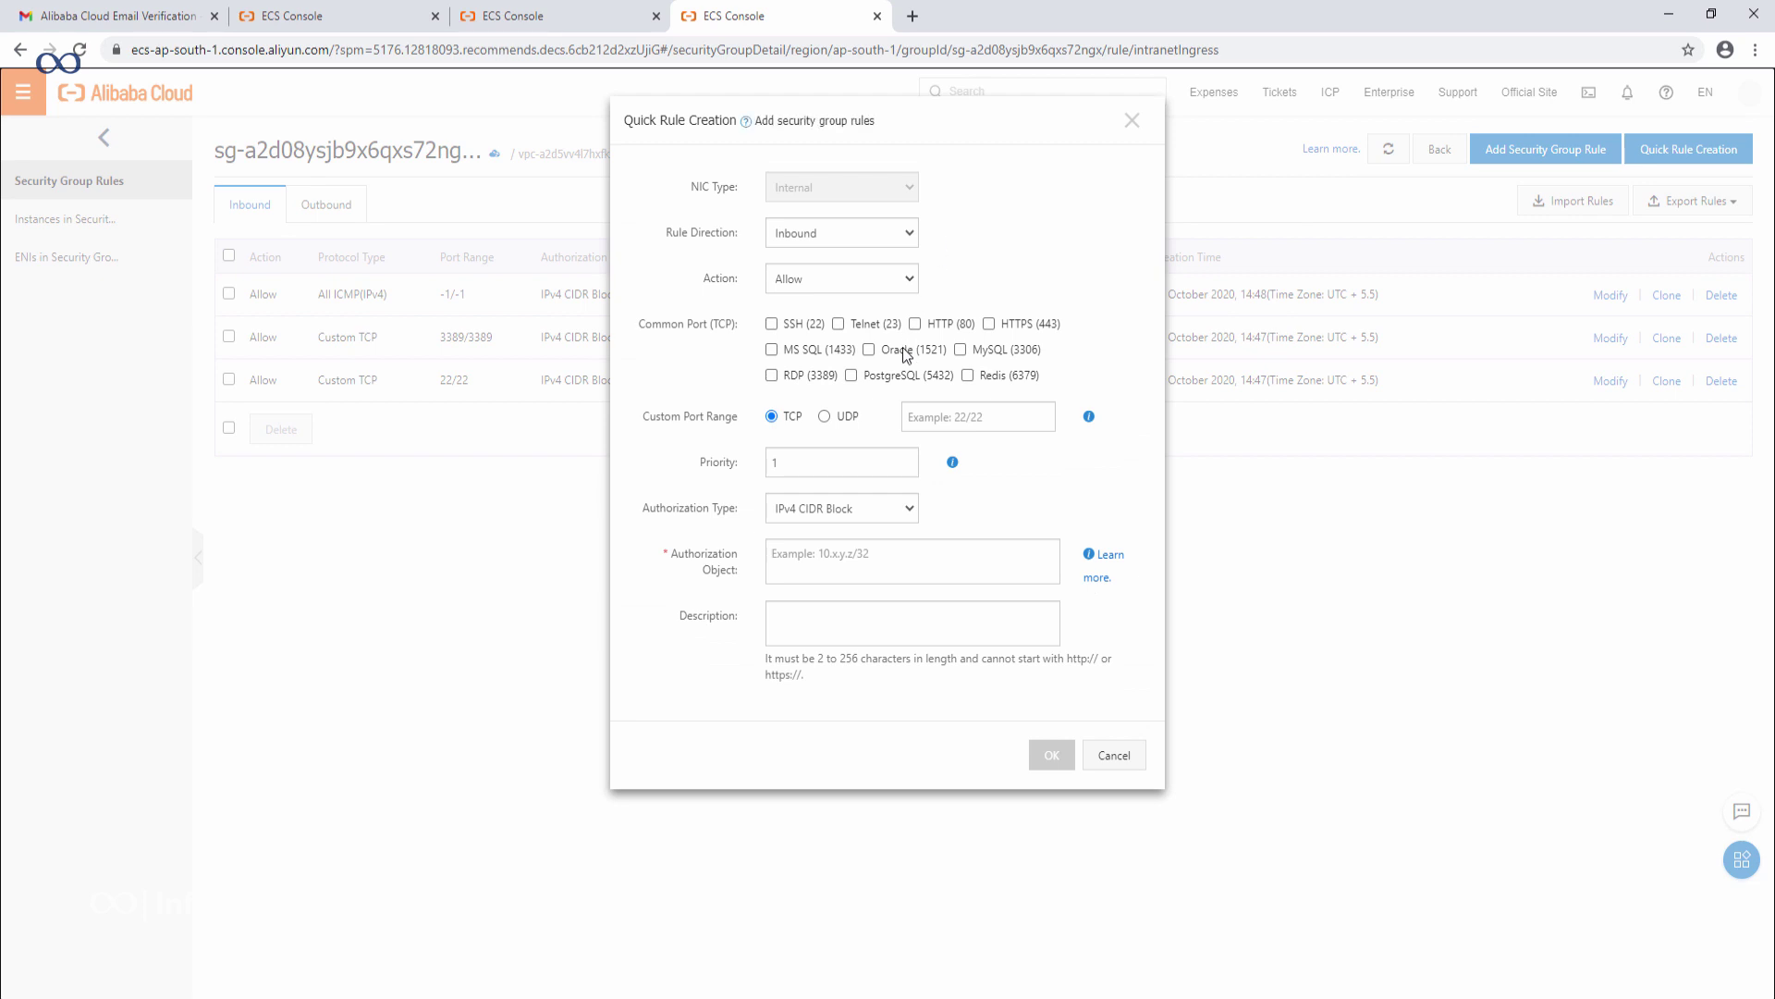
pyautogui.click(915, 324)
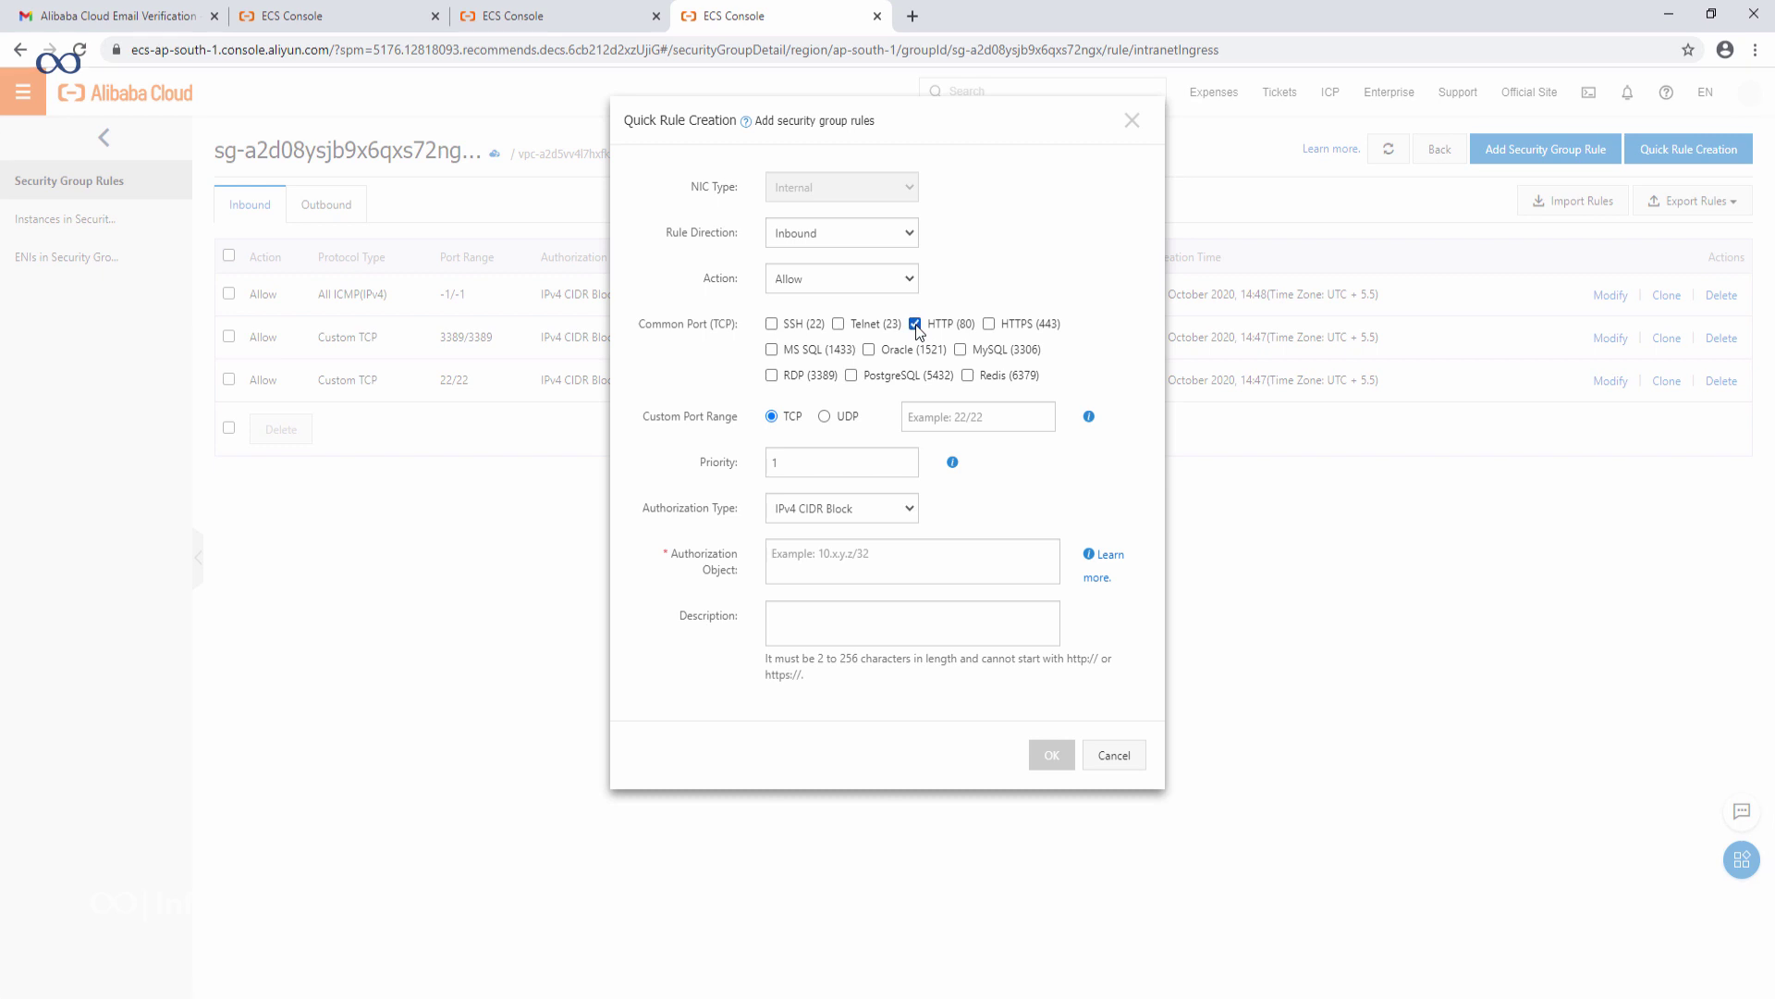
pyautogui.click(961, 426)
pyautogui.write('21/22')
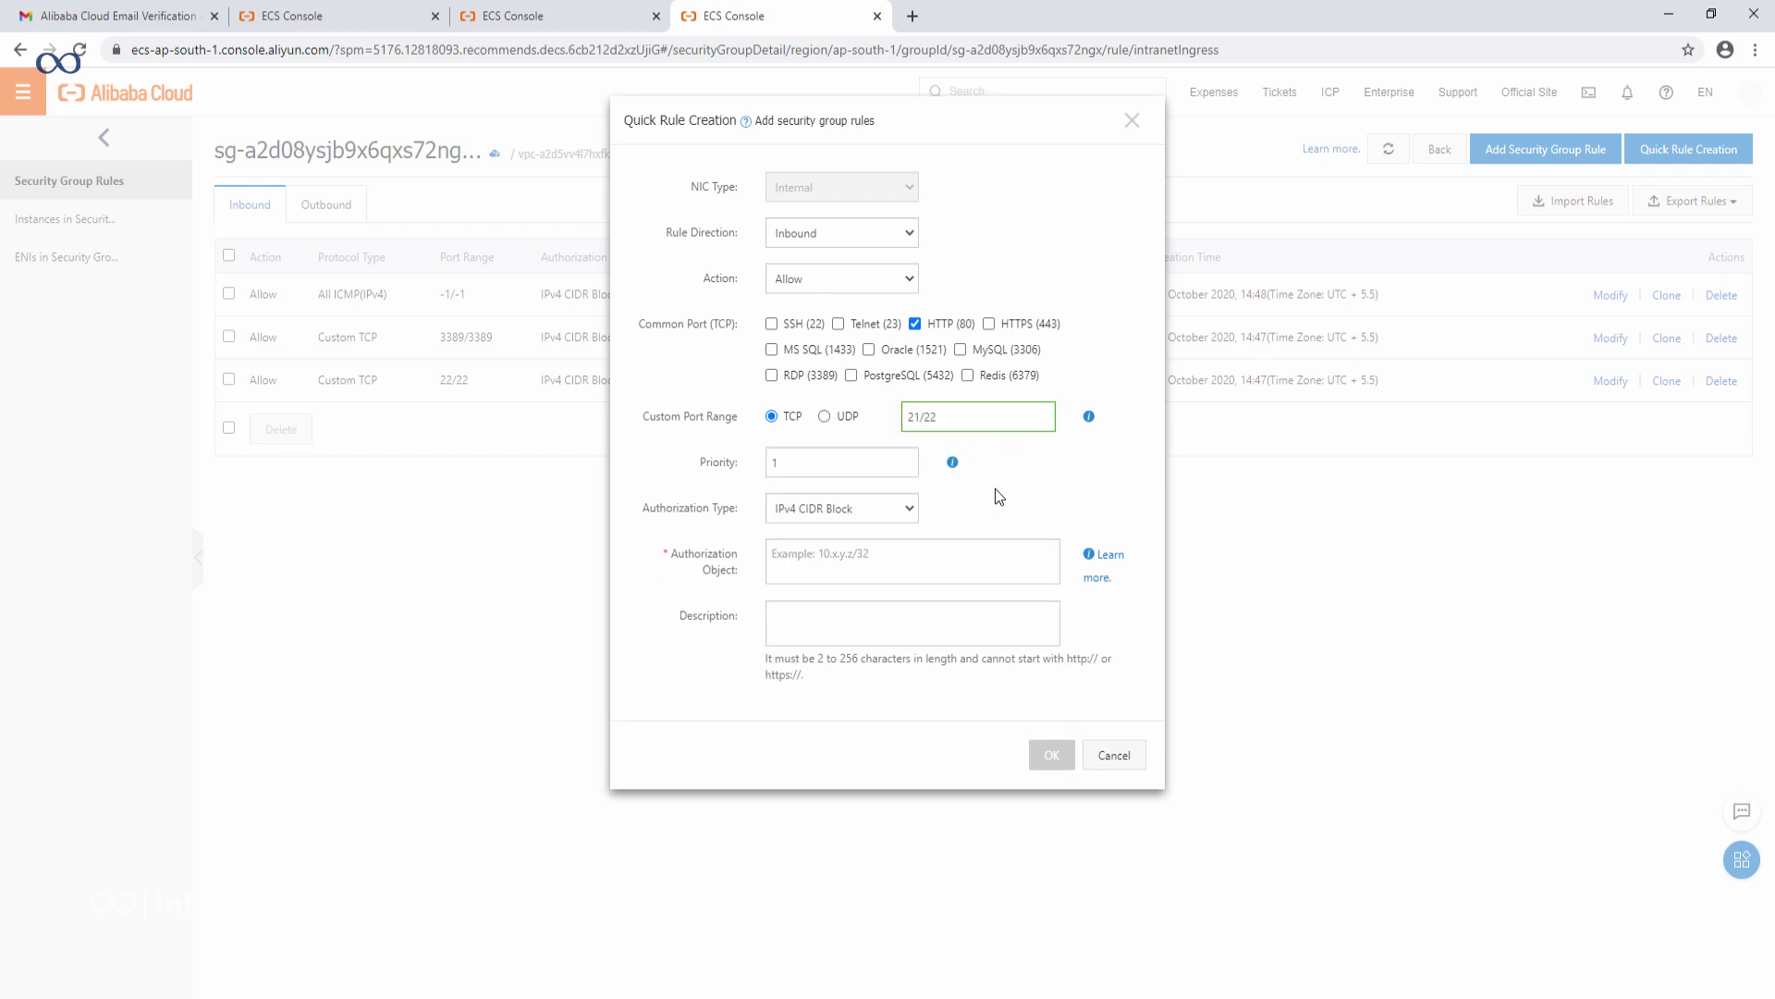
pyautogui.click(806, 556)
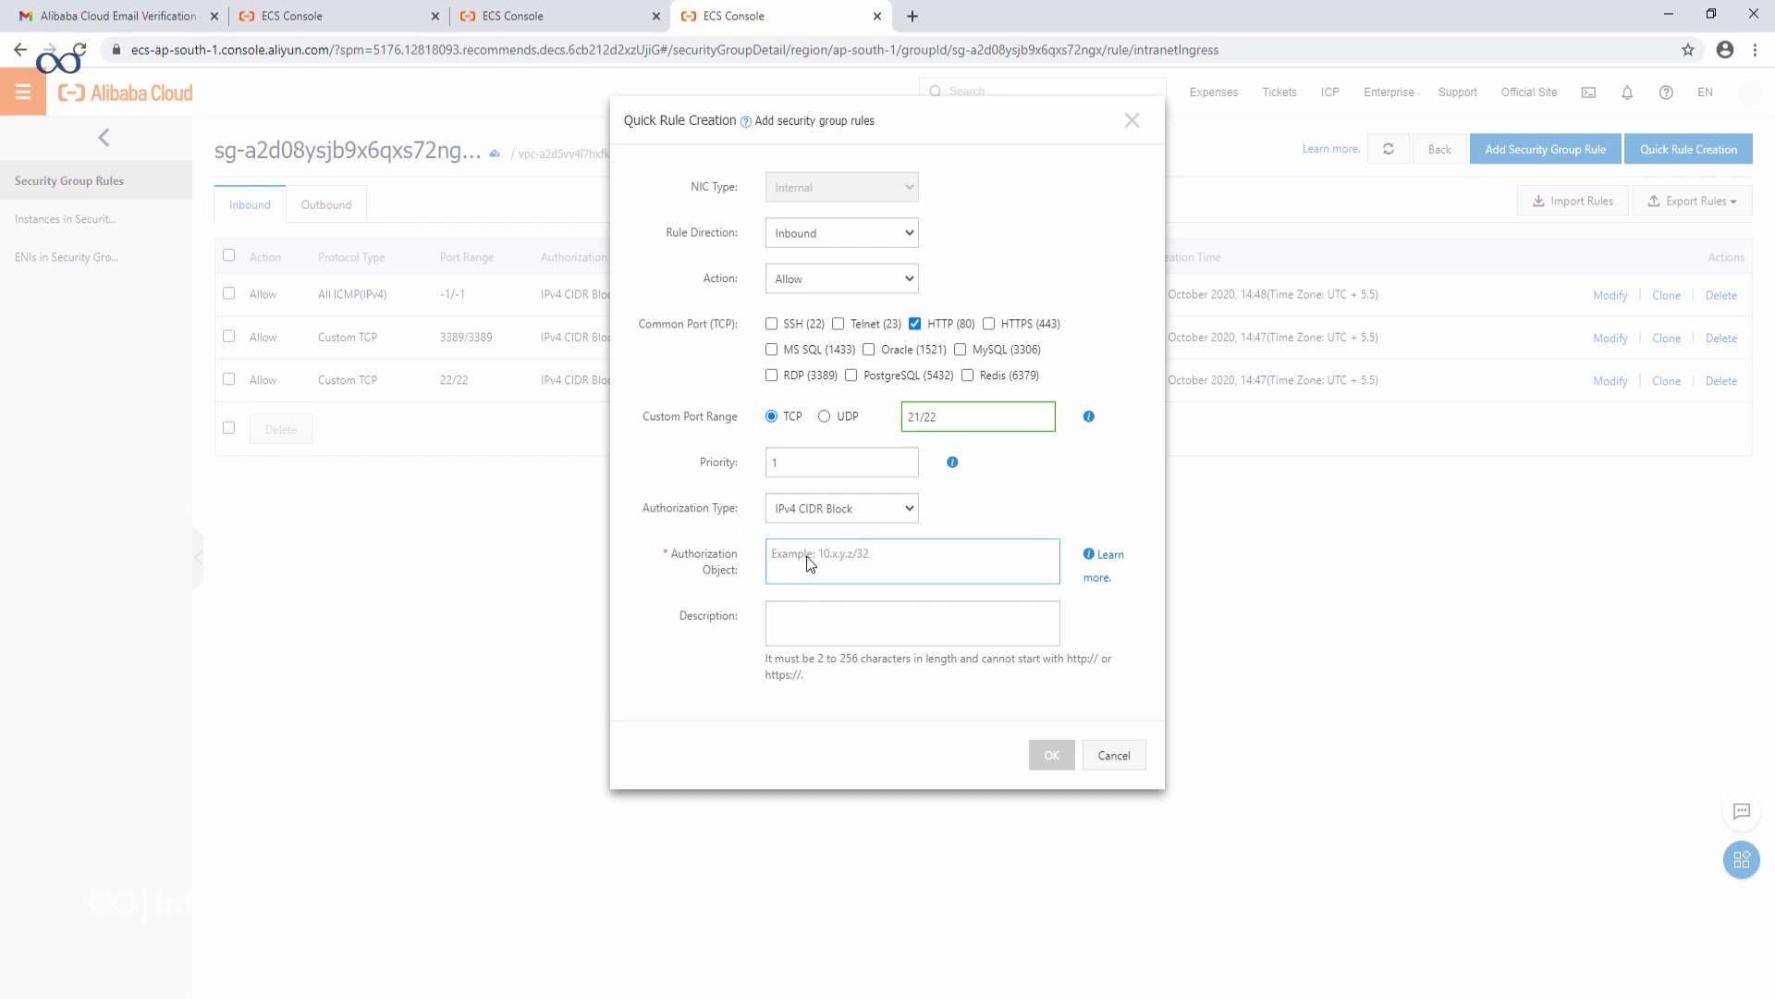
pyautogui.write('0.0.0.0')
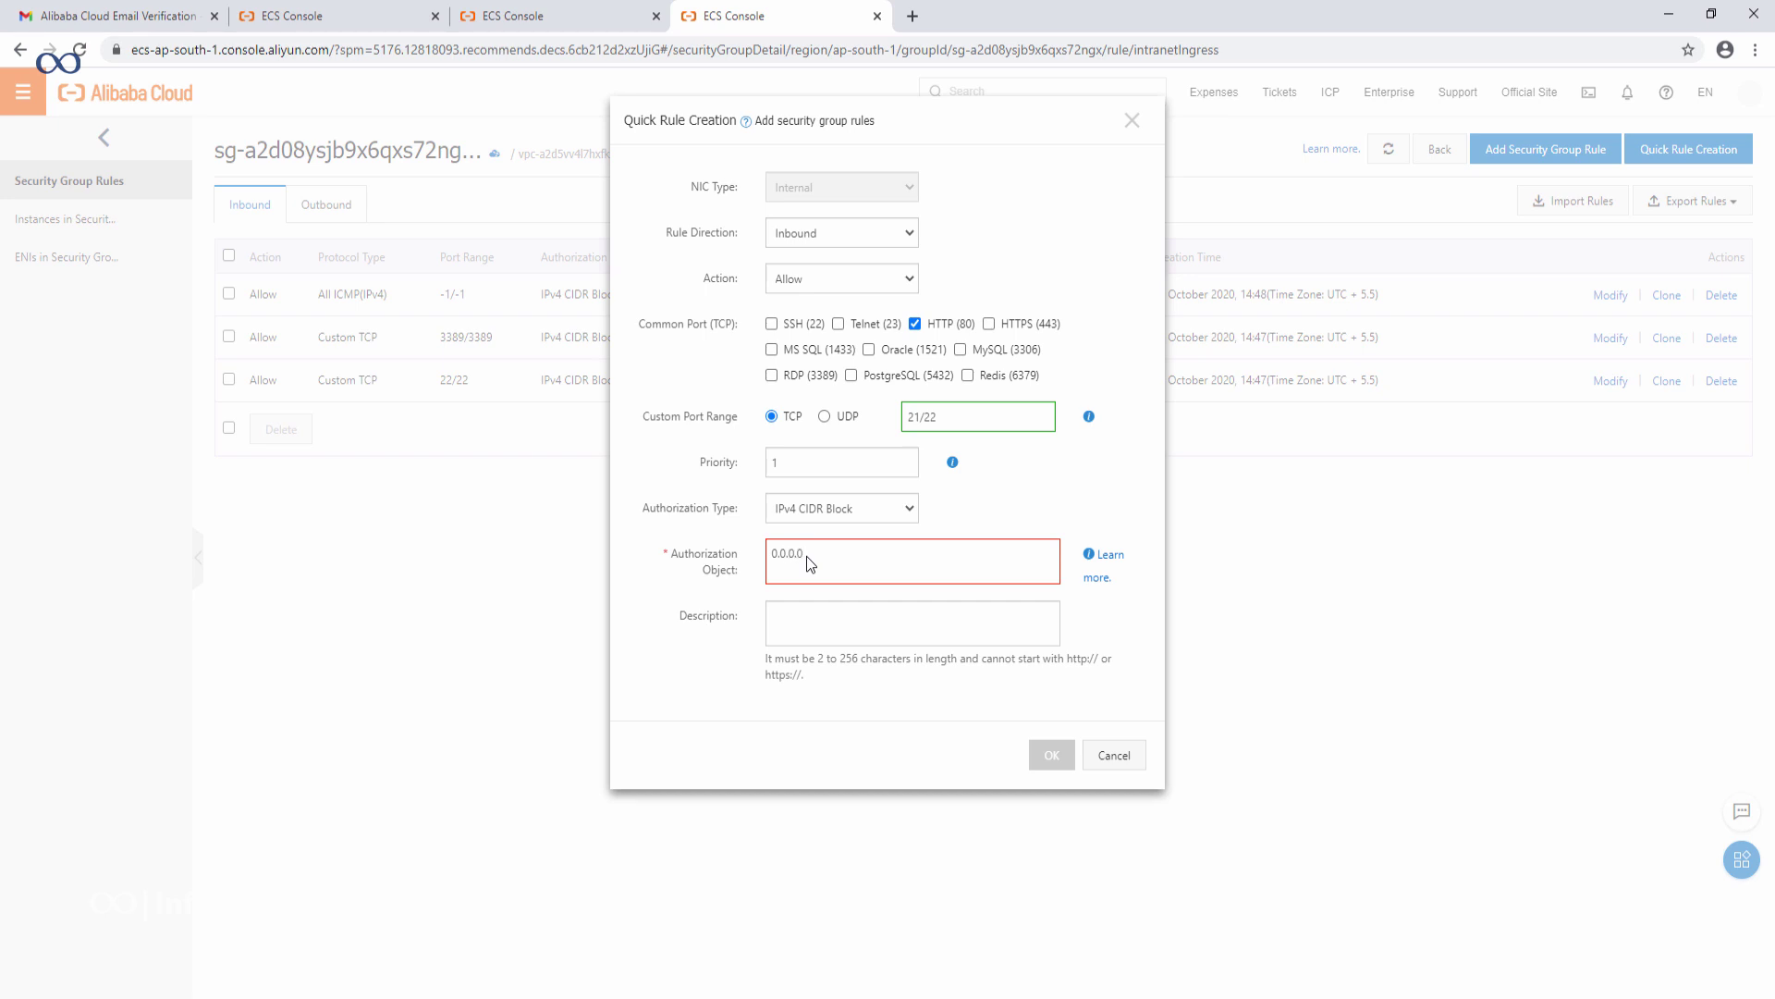
pyautogui.write('/0')
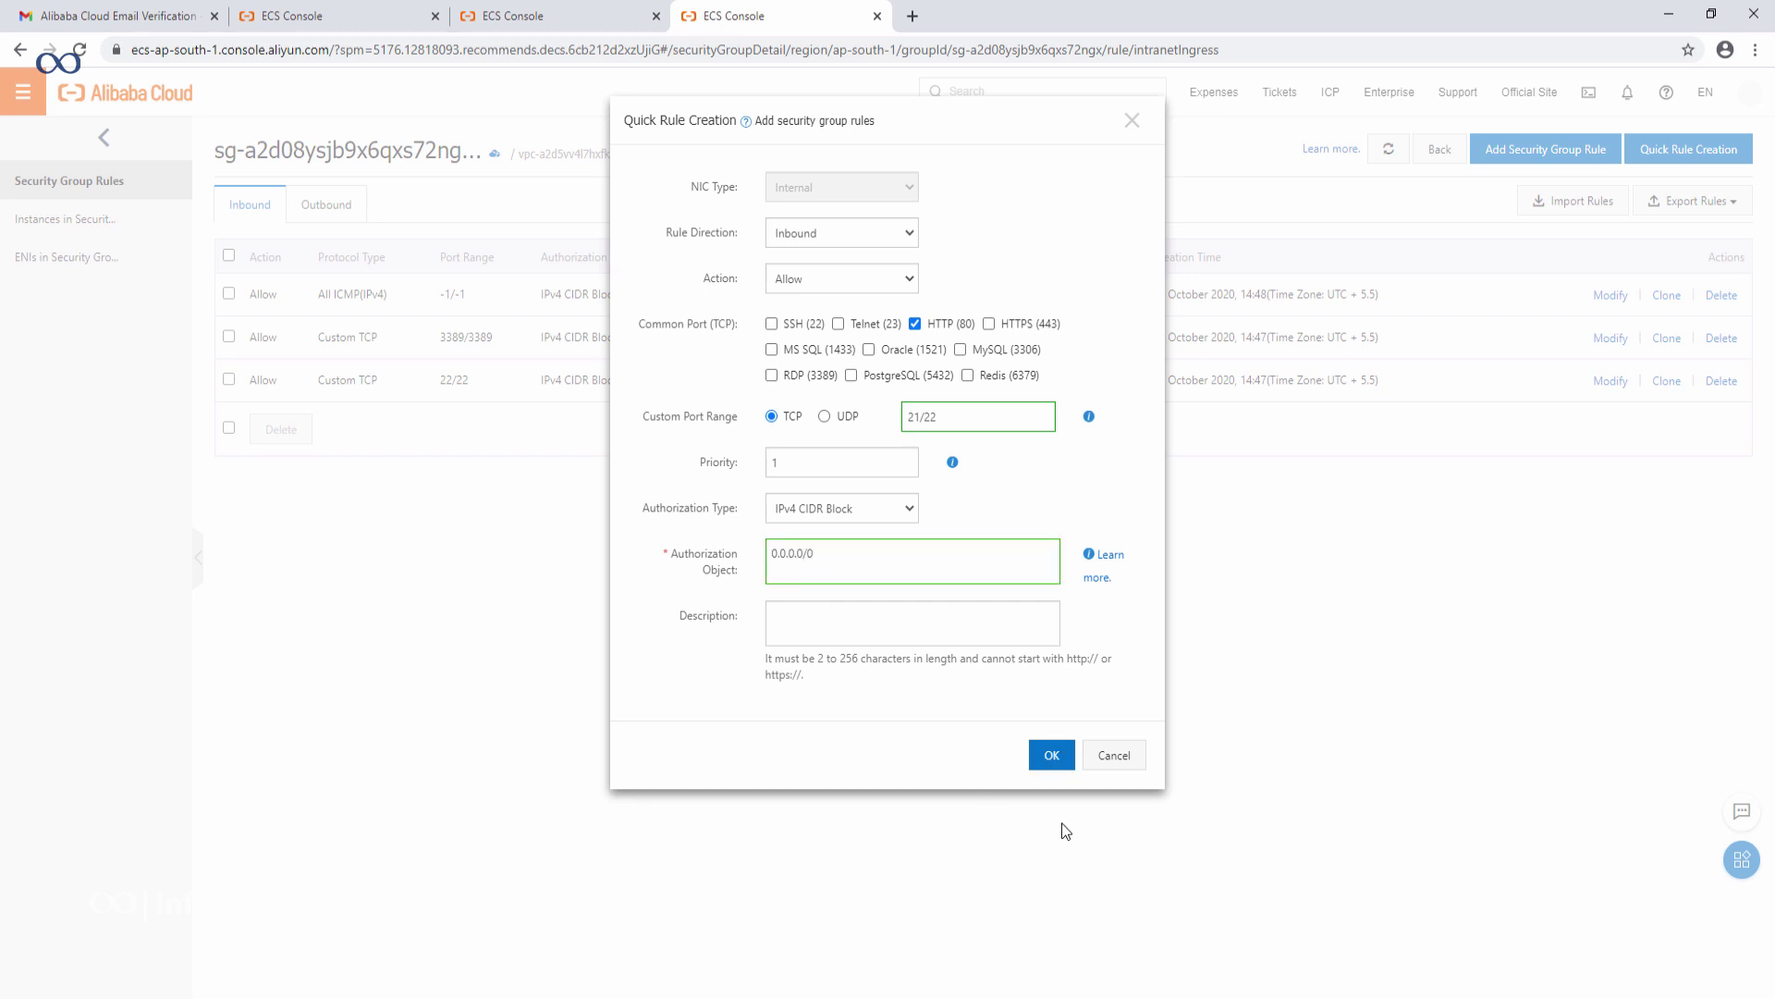
pyautogui.click(1050, 754)
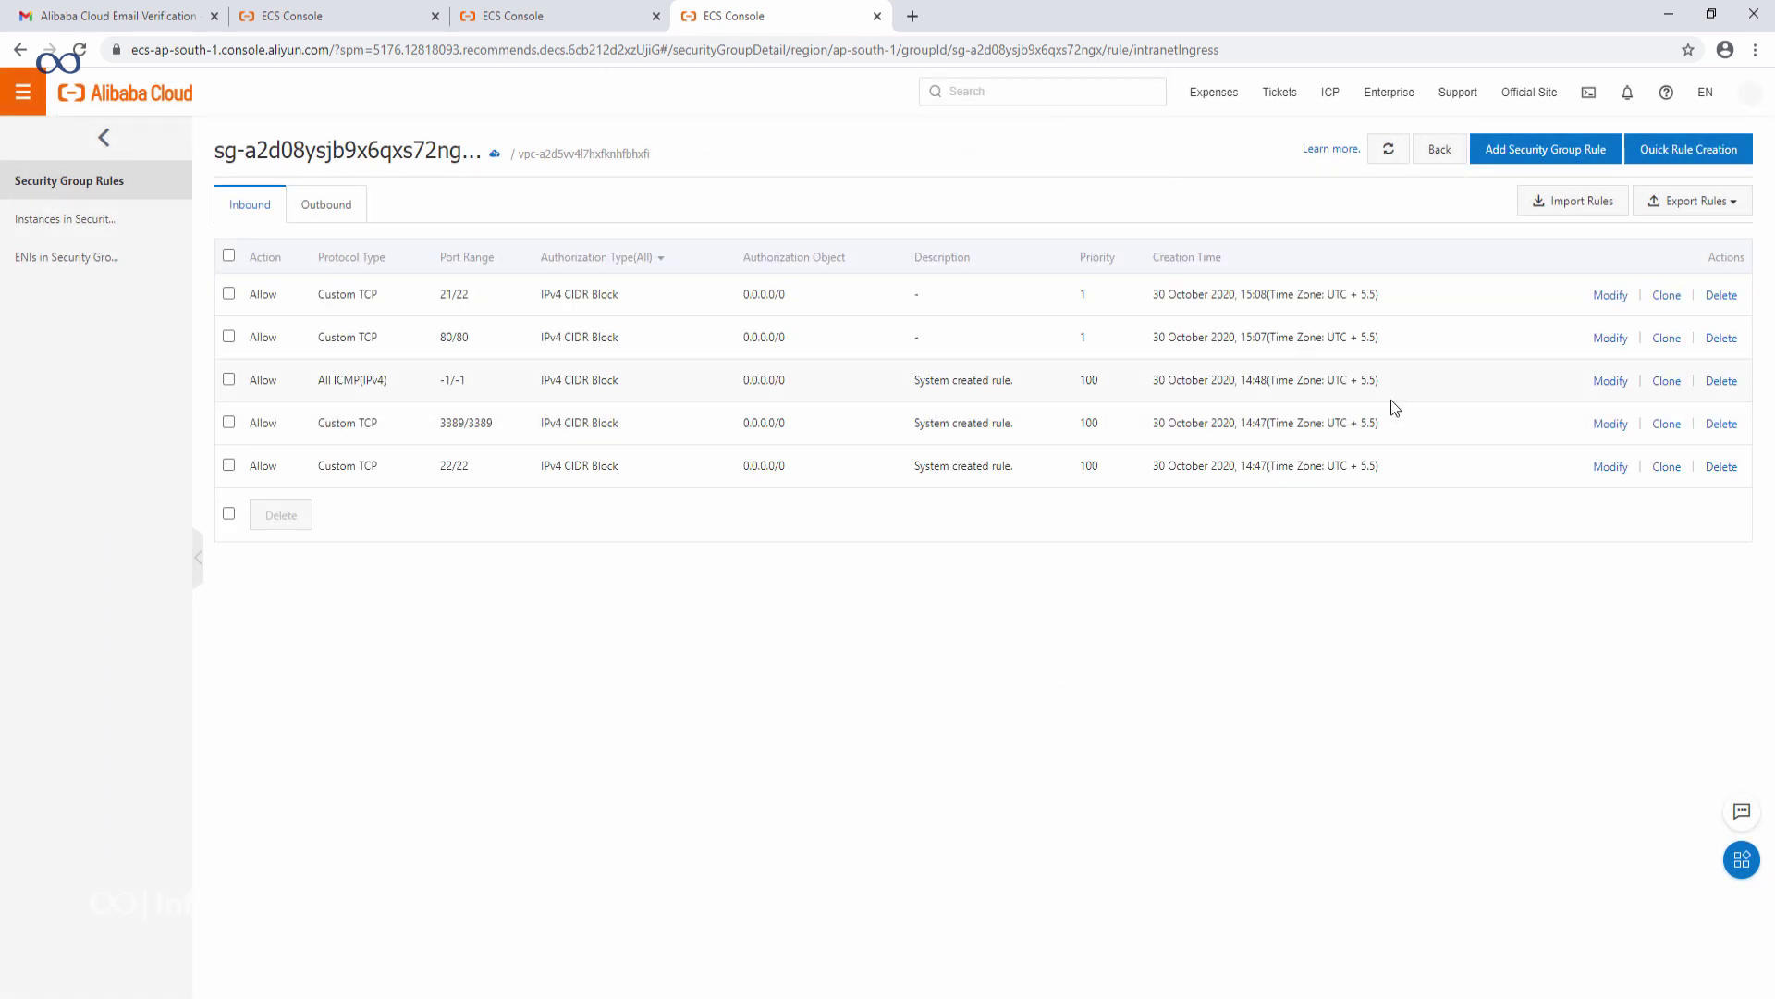
# - Add quick inbound rules for HTTPS 443 and ports 31/32 from 0.0.0.0/0, then return to Security Groups
pyautogui.click(1699, 149)
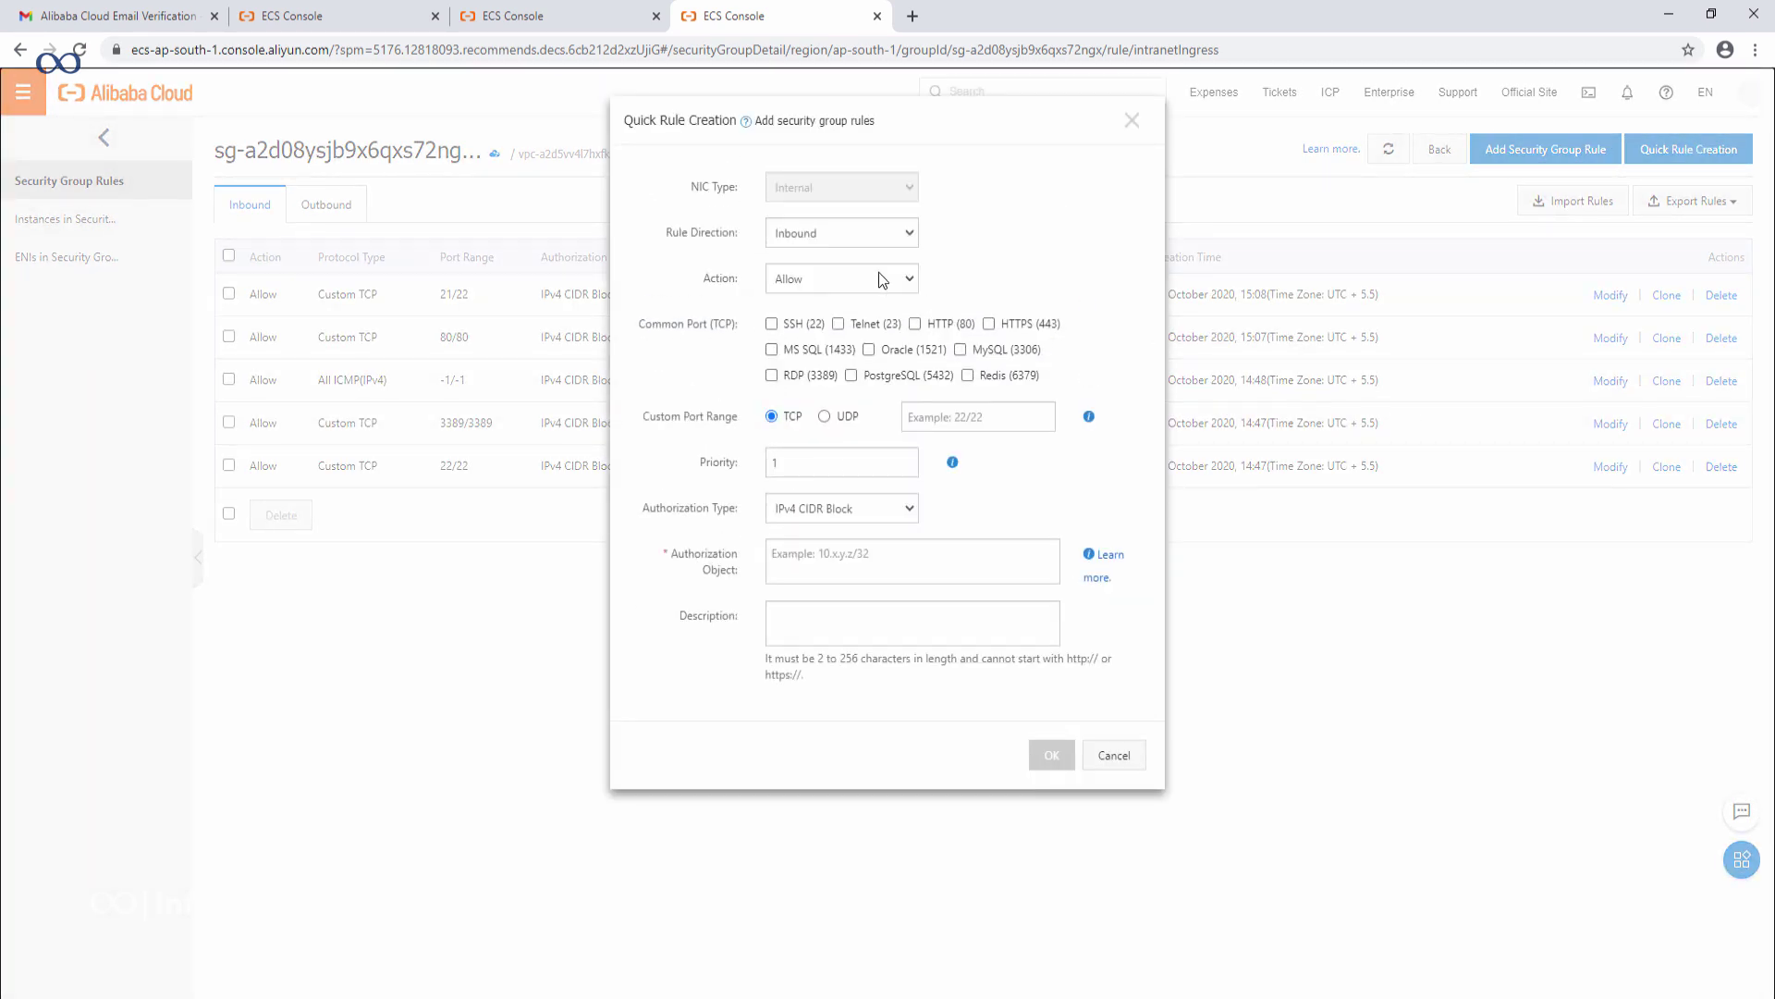
pyautogui.click(990, 323)
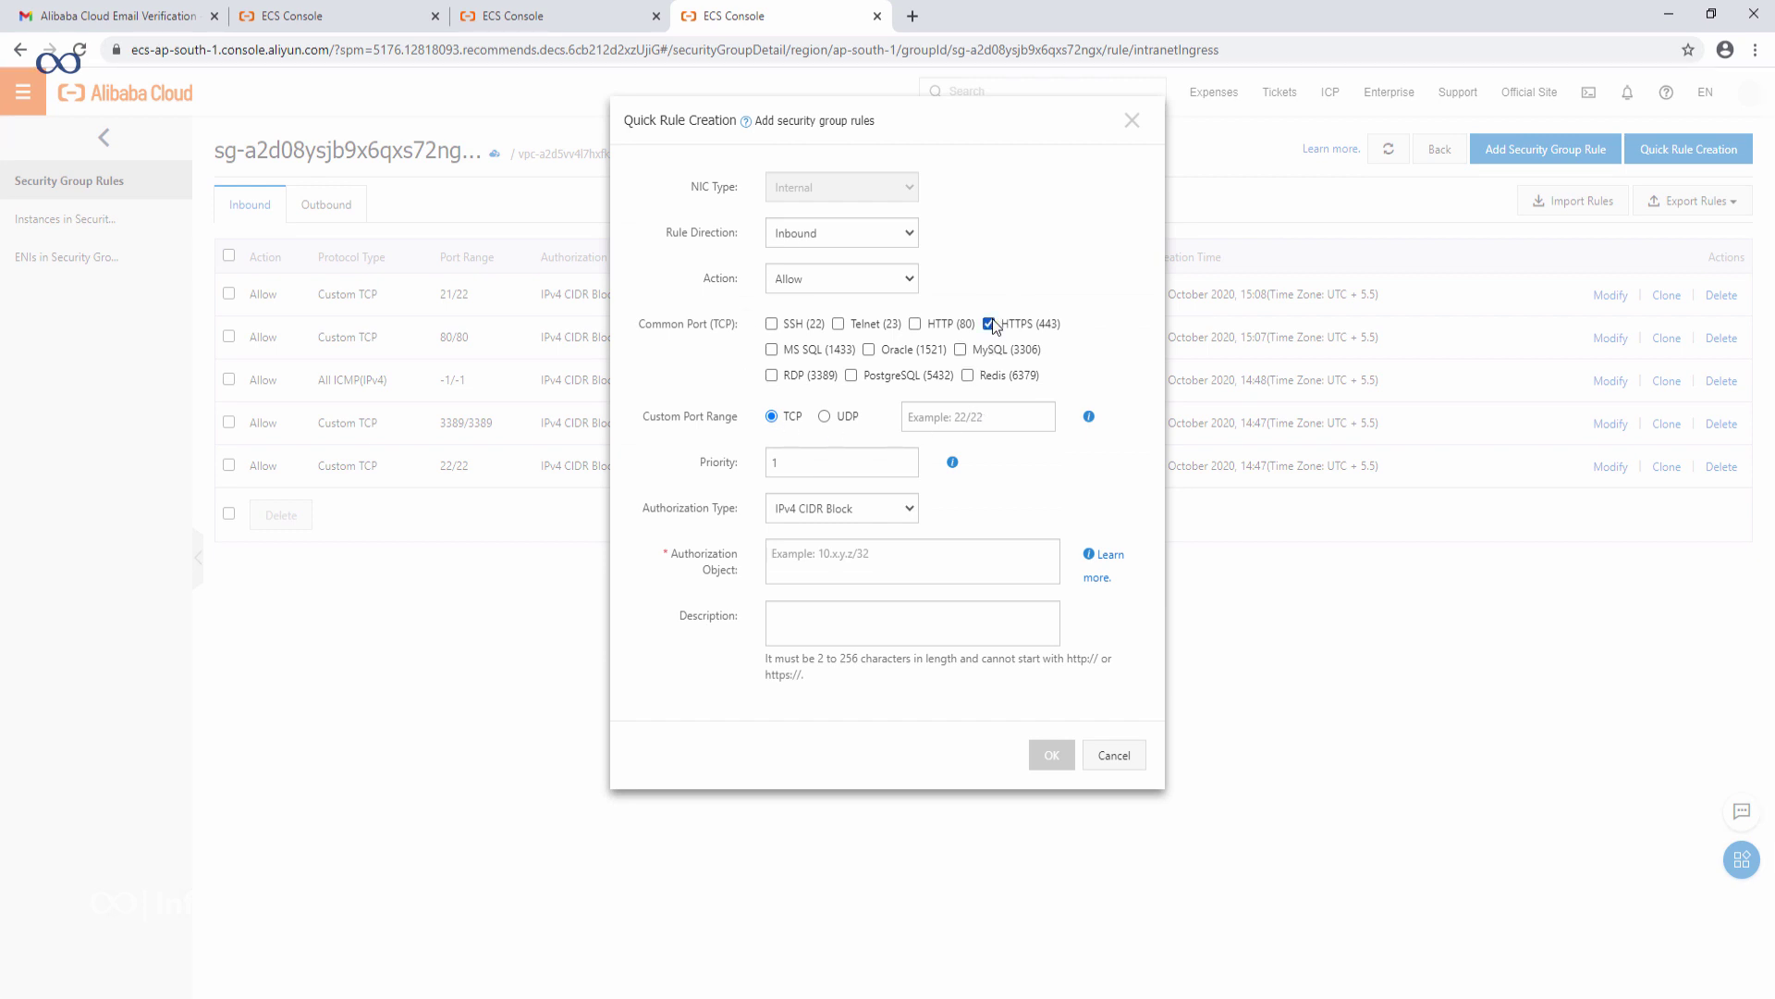
pyautogui.click(970, 426)
pyautogui.write('31')
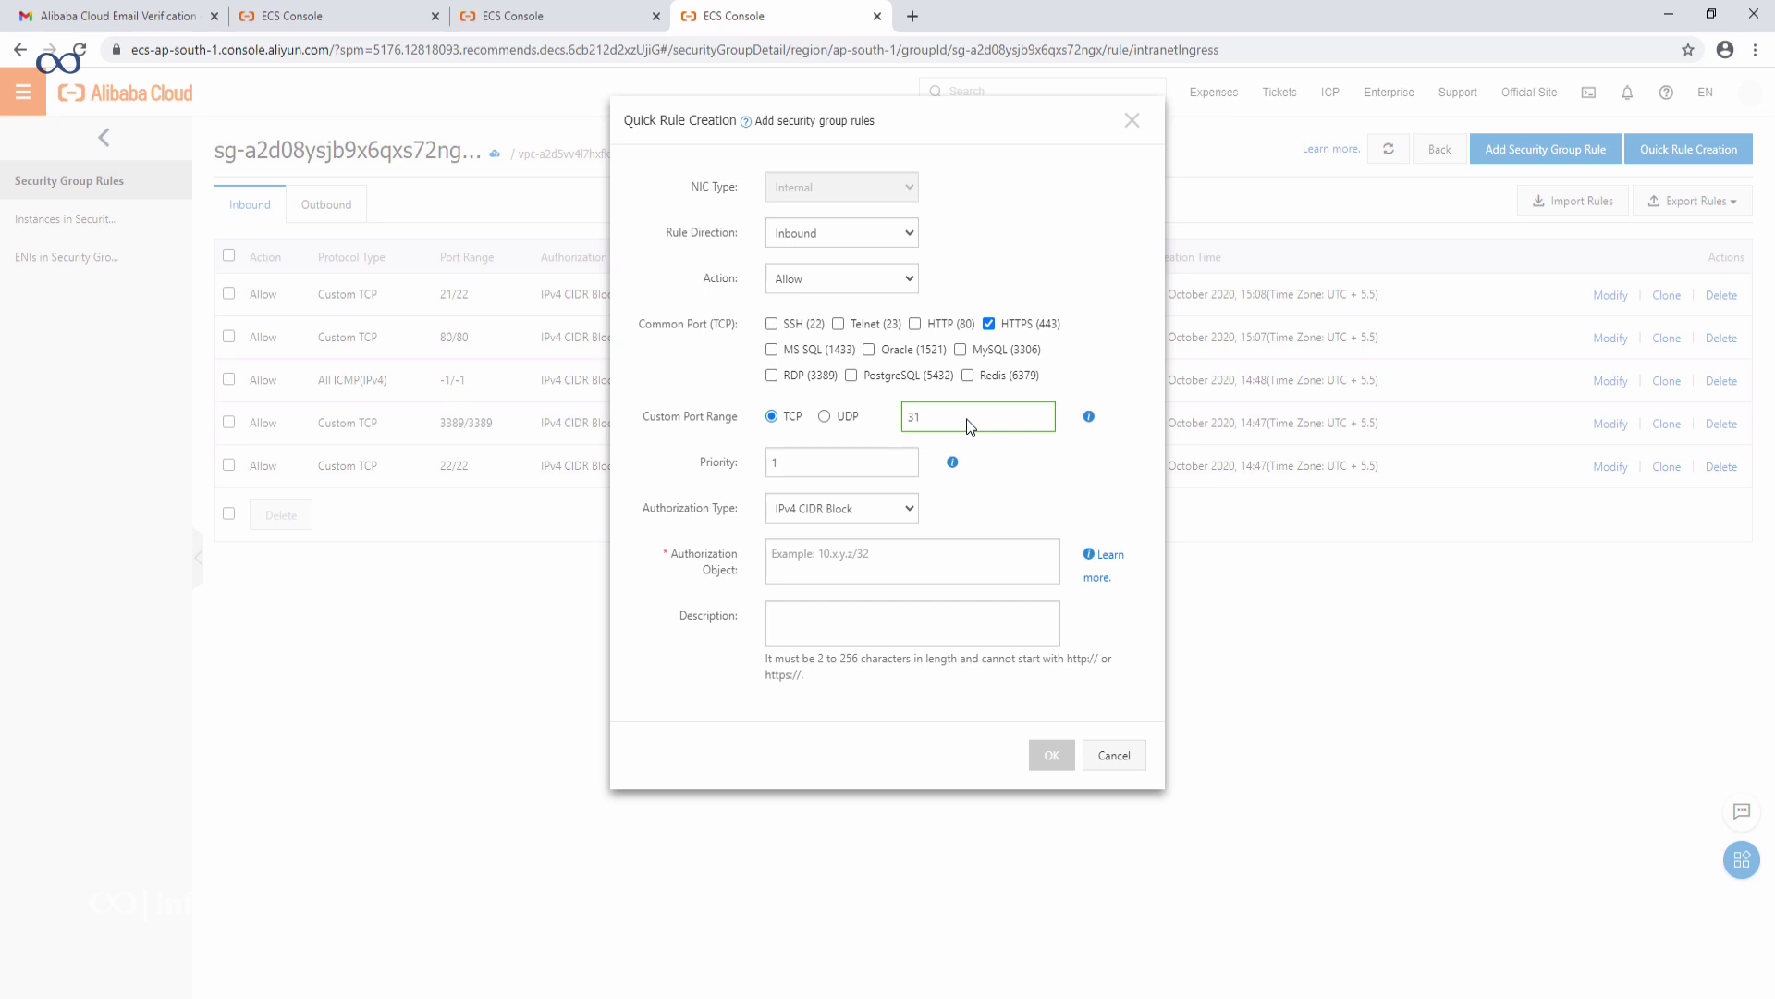
pyautogui.write('/32')
pyautogui.click(838, 567)
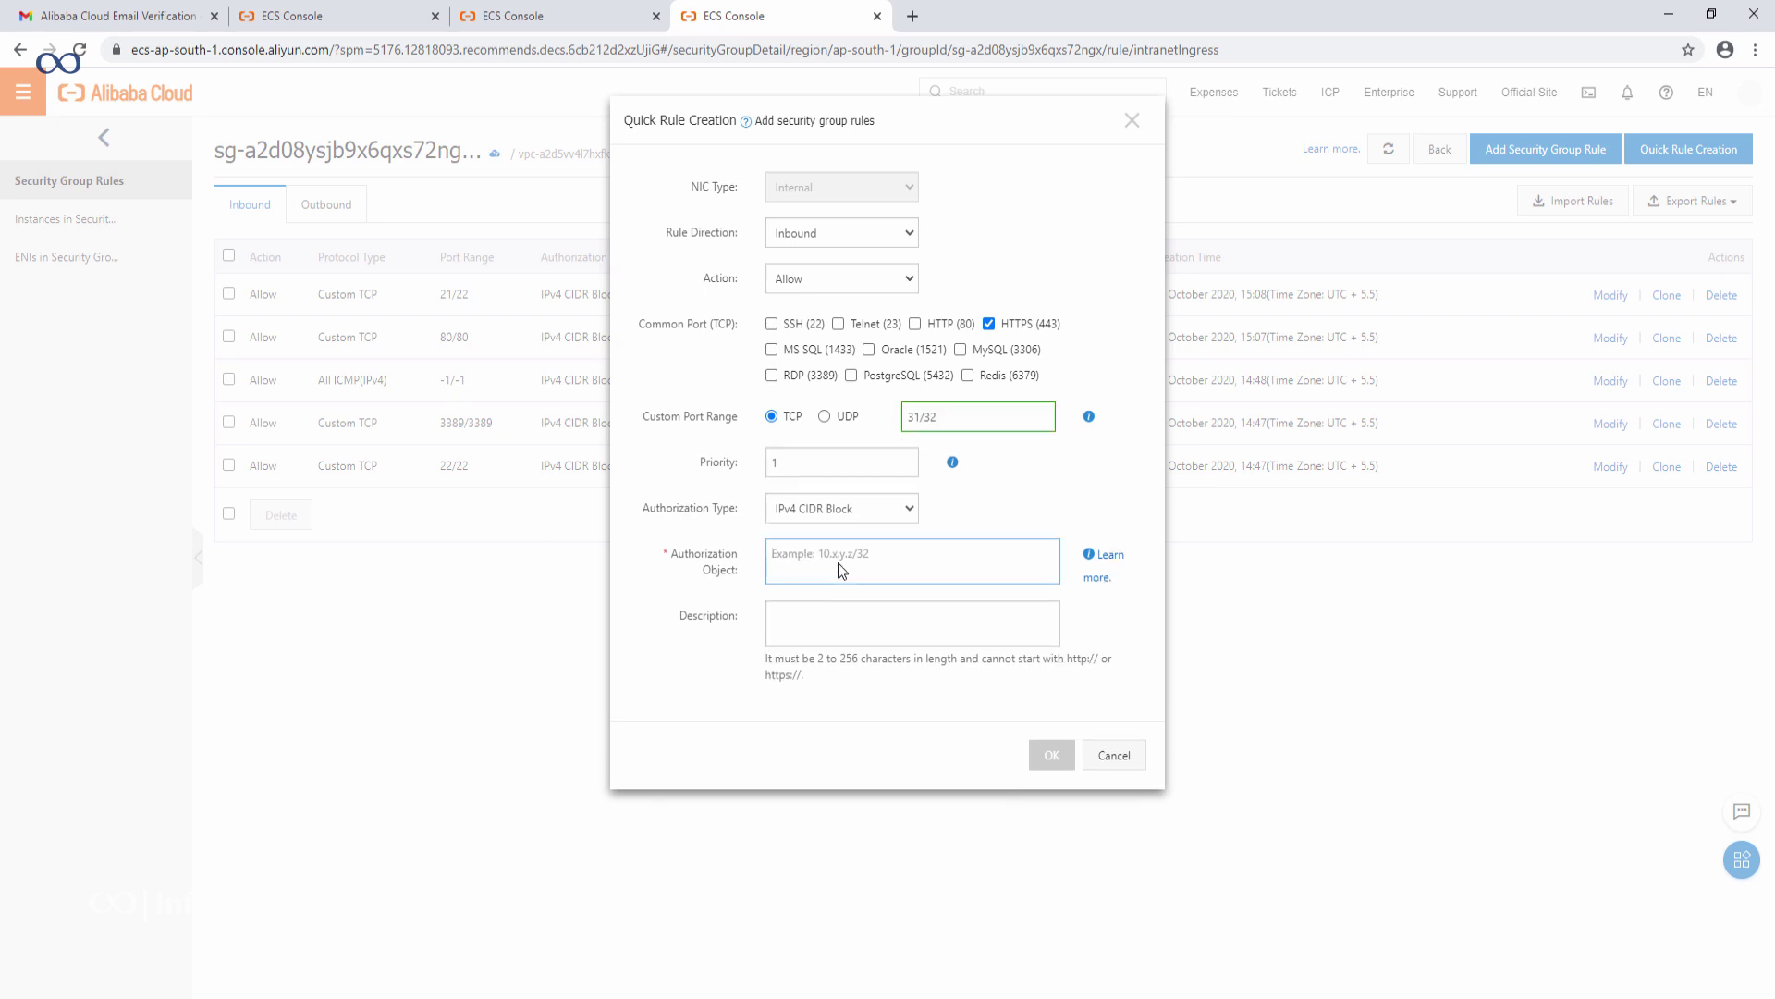
pyautogui.write('0.0.')
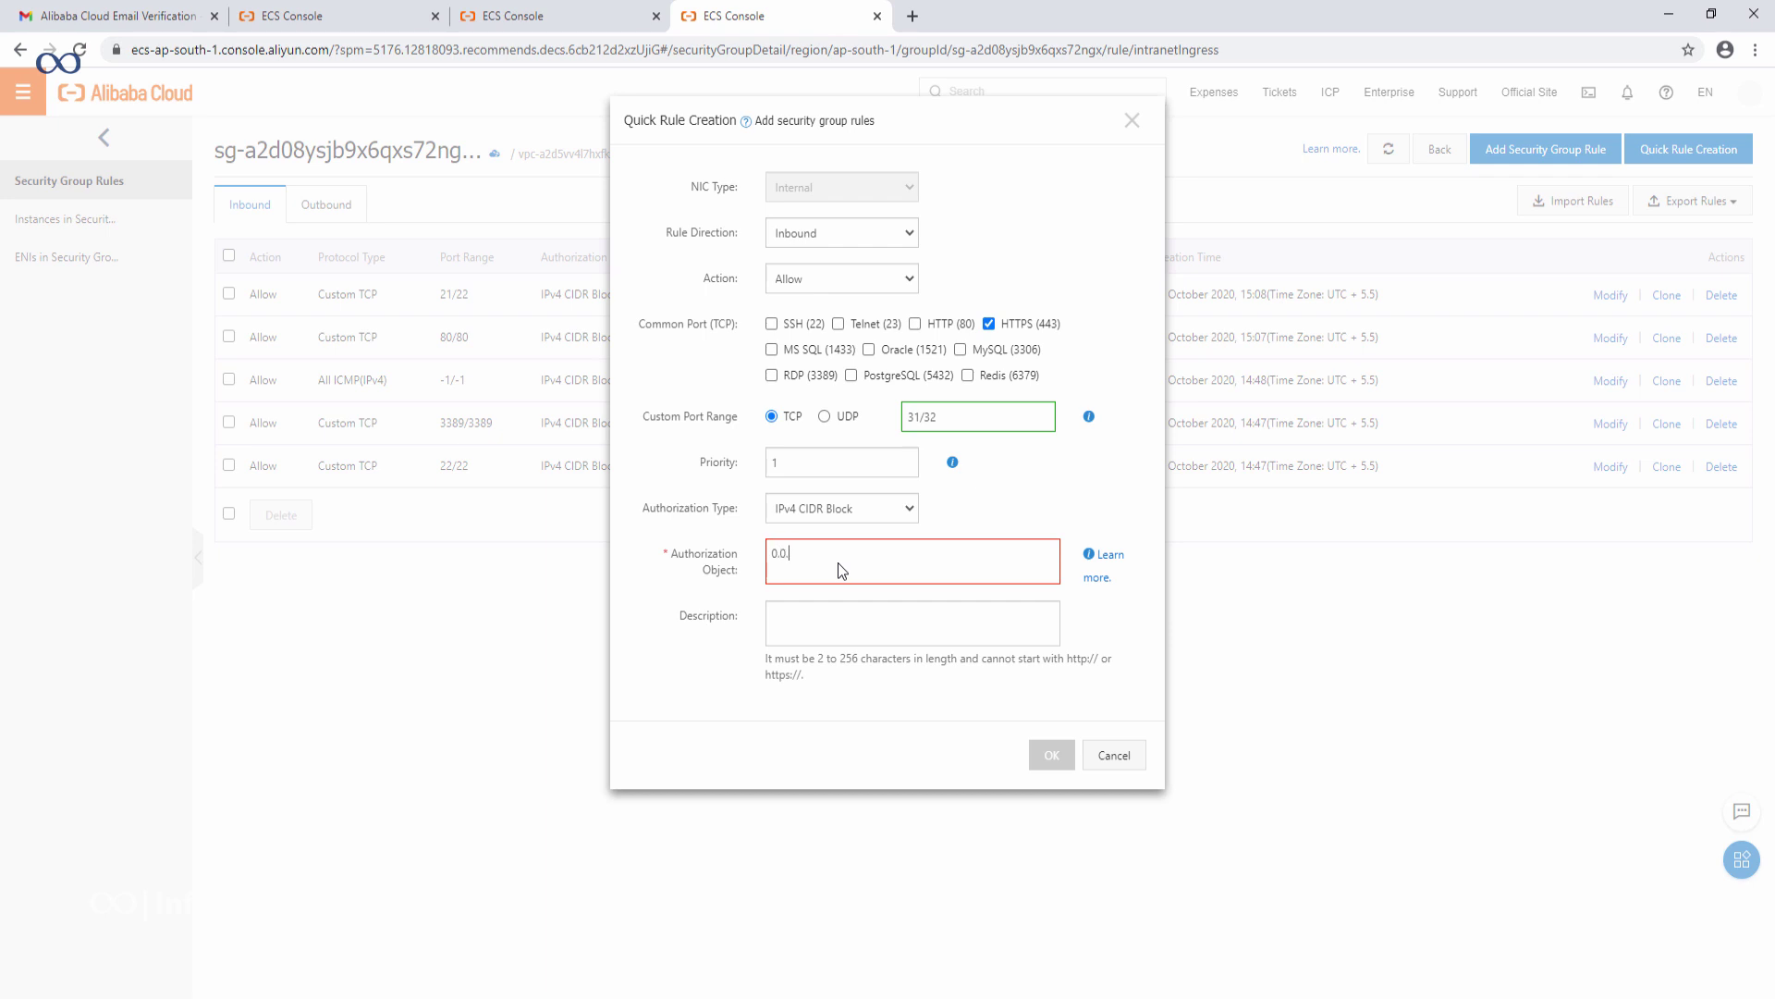
pyautogui.write('0/0')
pyautogui.click(1057, 742)
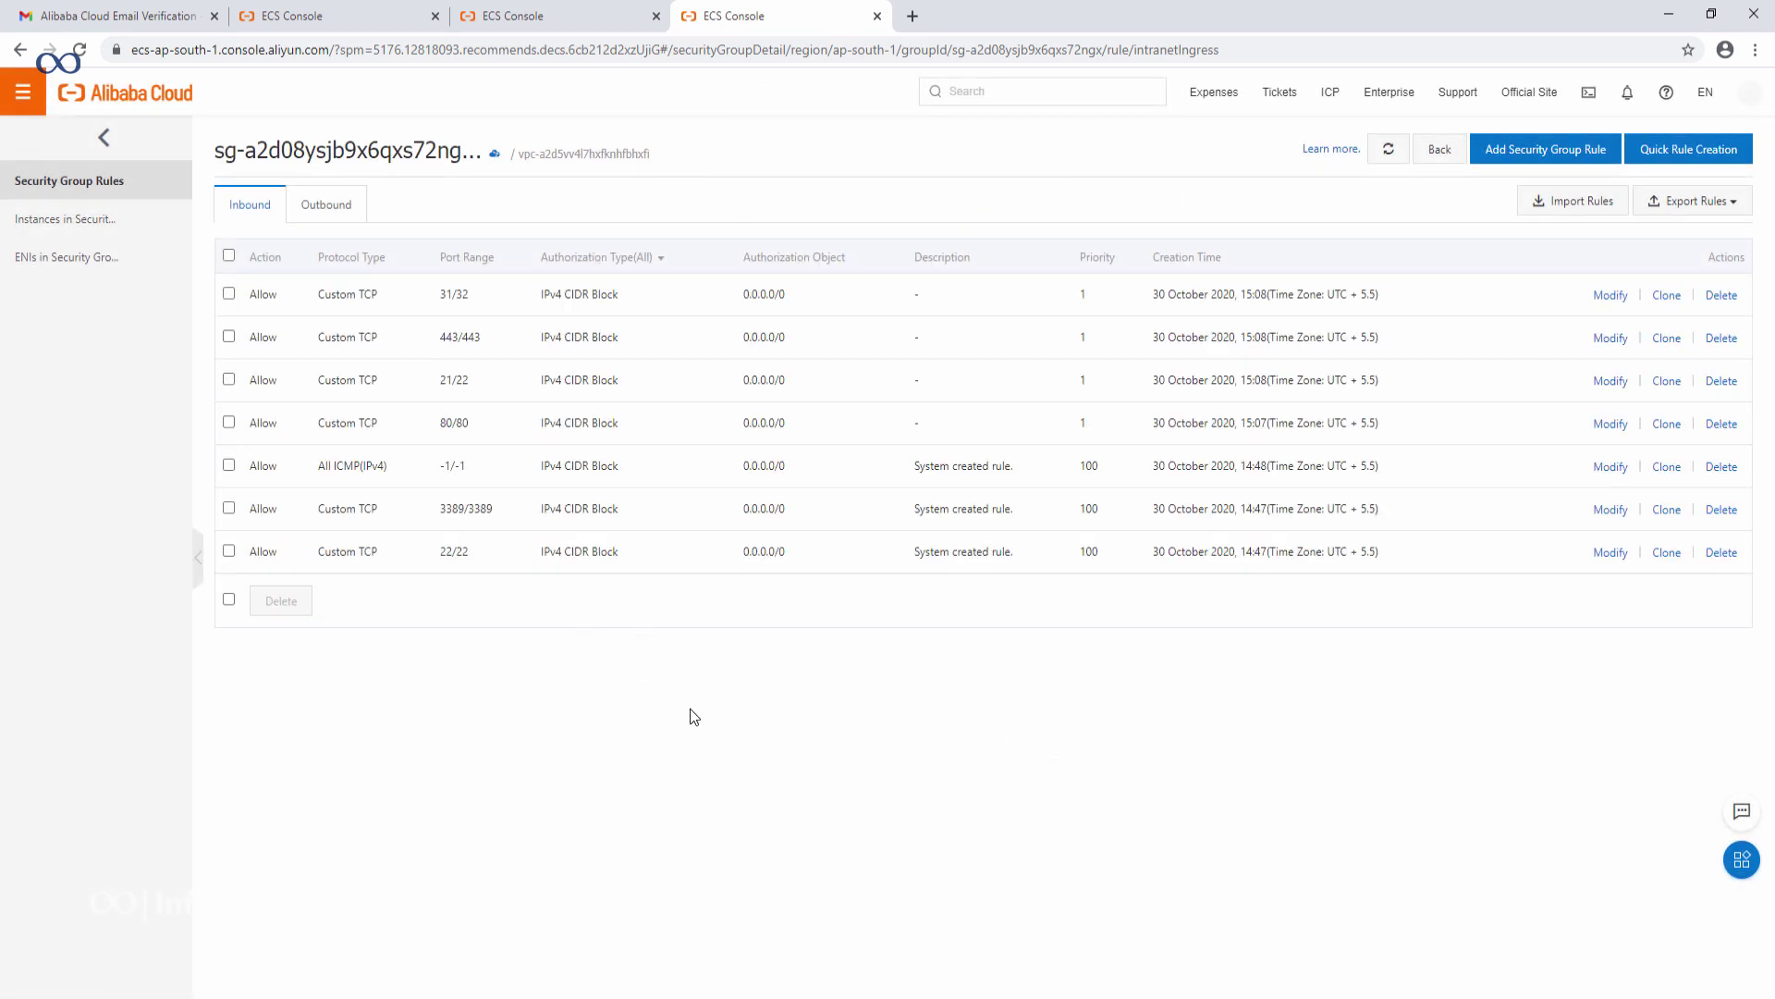
pyautogui.click(105, 135)
pyautogui.scroll(2, 116, 365)
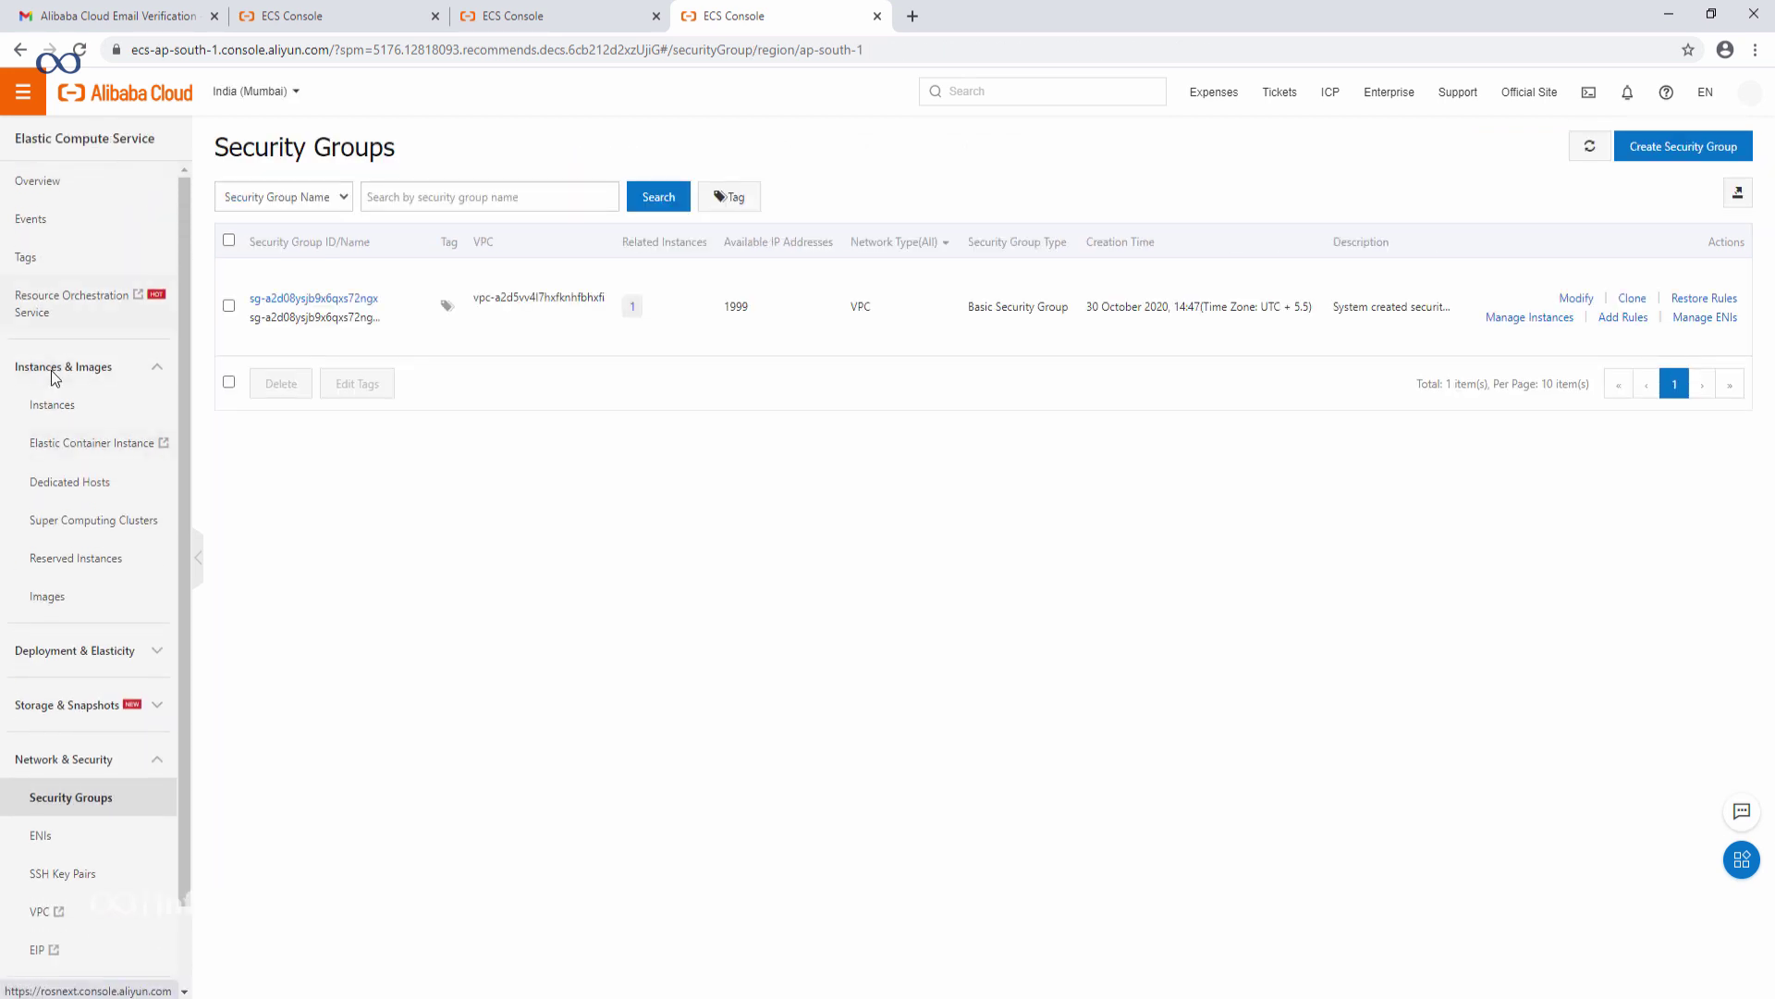
# - Restart the Mumbai ECS instance and select its public IP 149.129.185.18
pyautogui.click(56, 400)
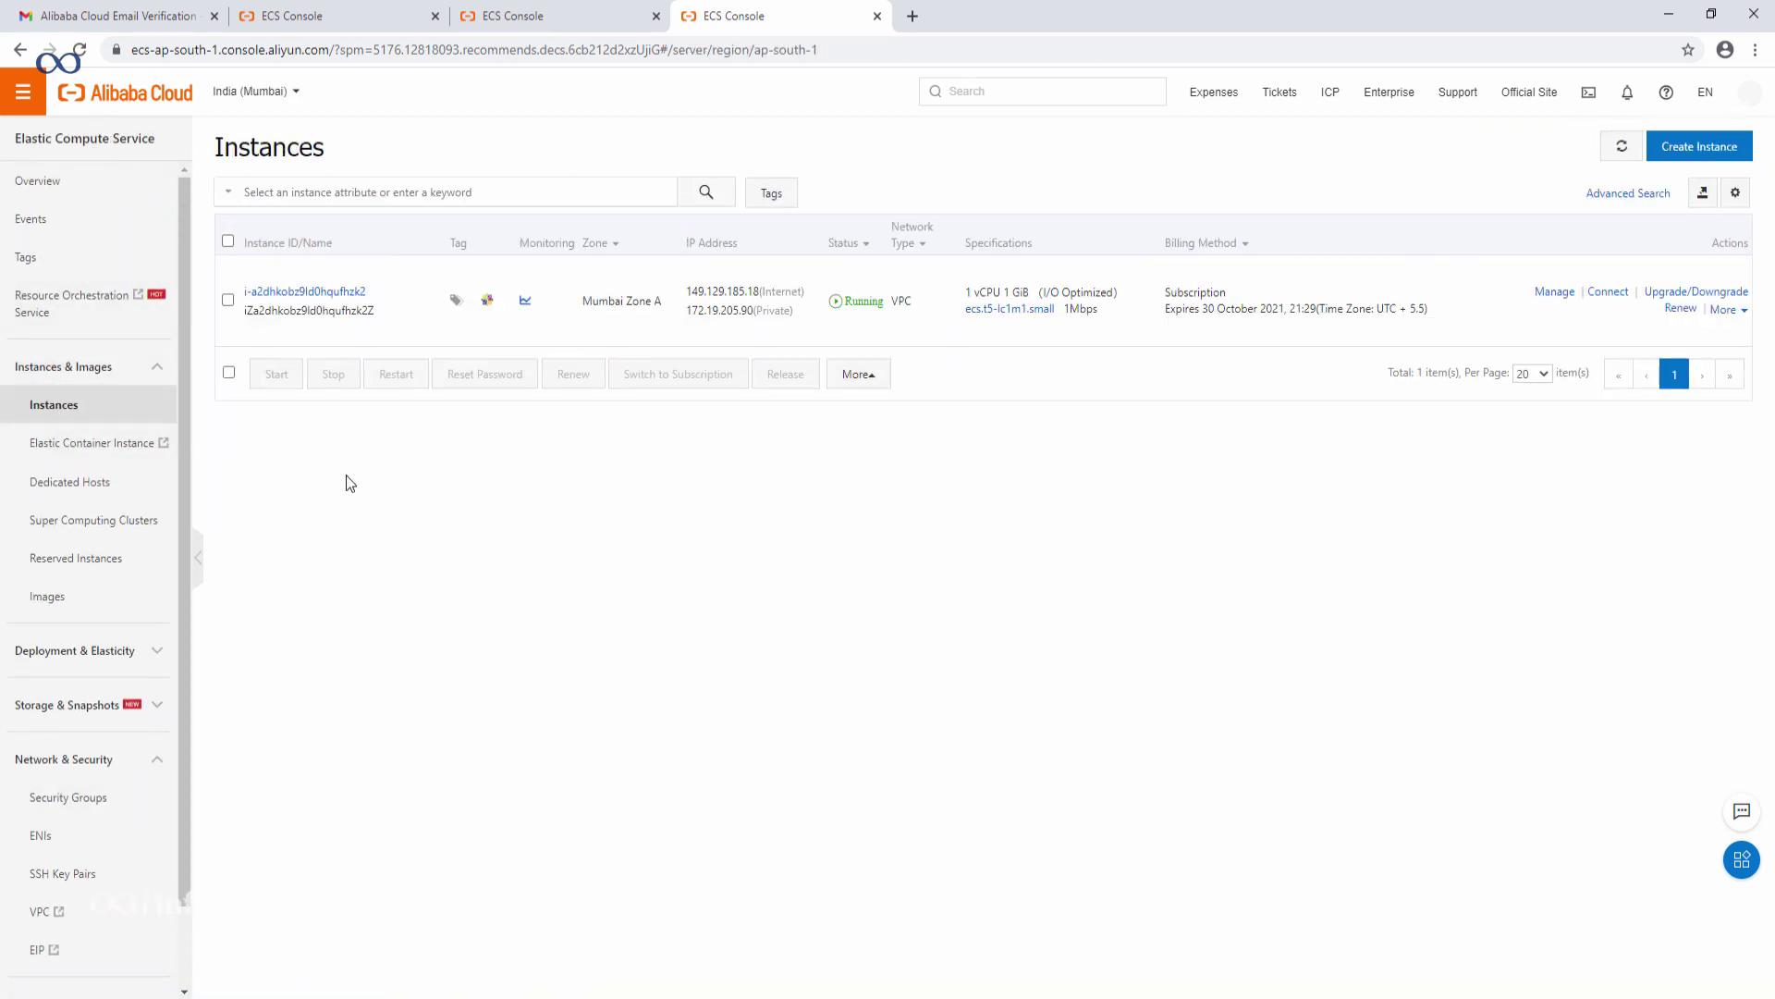
pyautogui.click(396, 374)
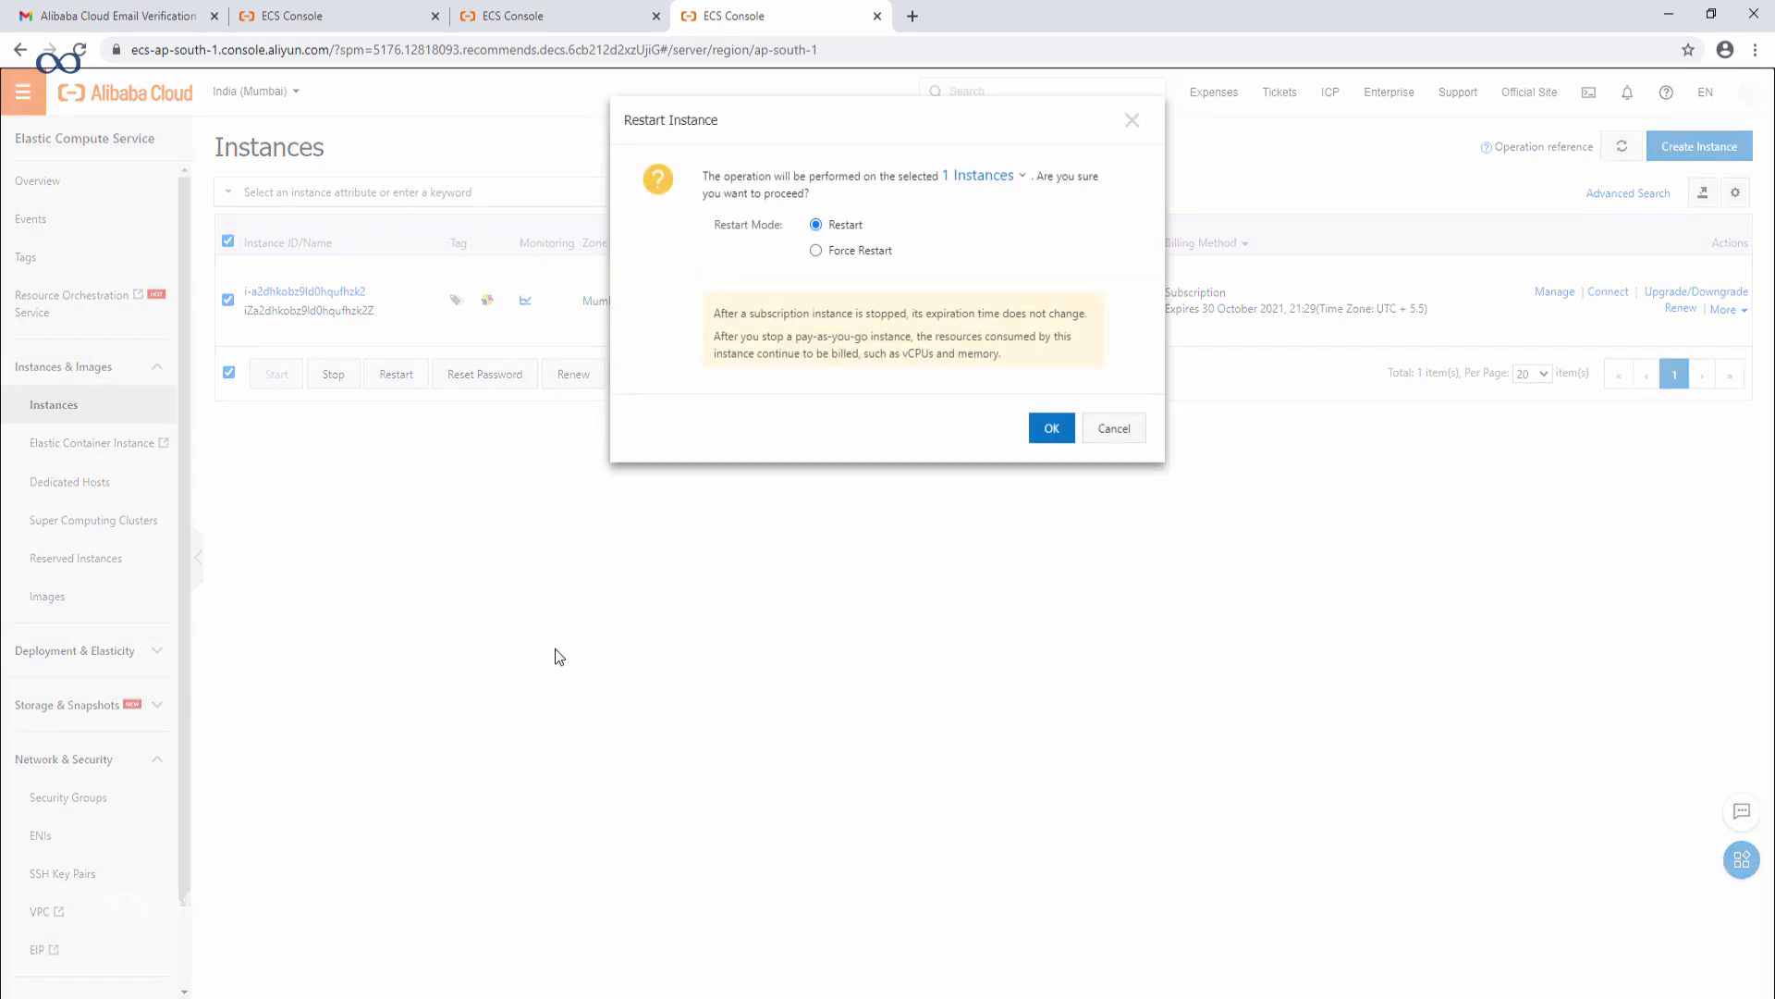
pyautogui.click(1051, 427)
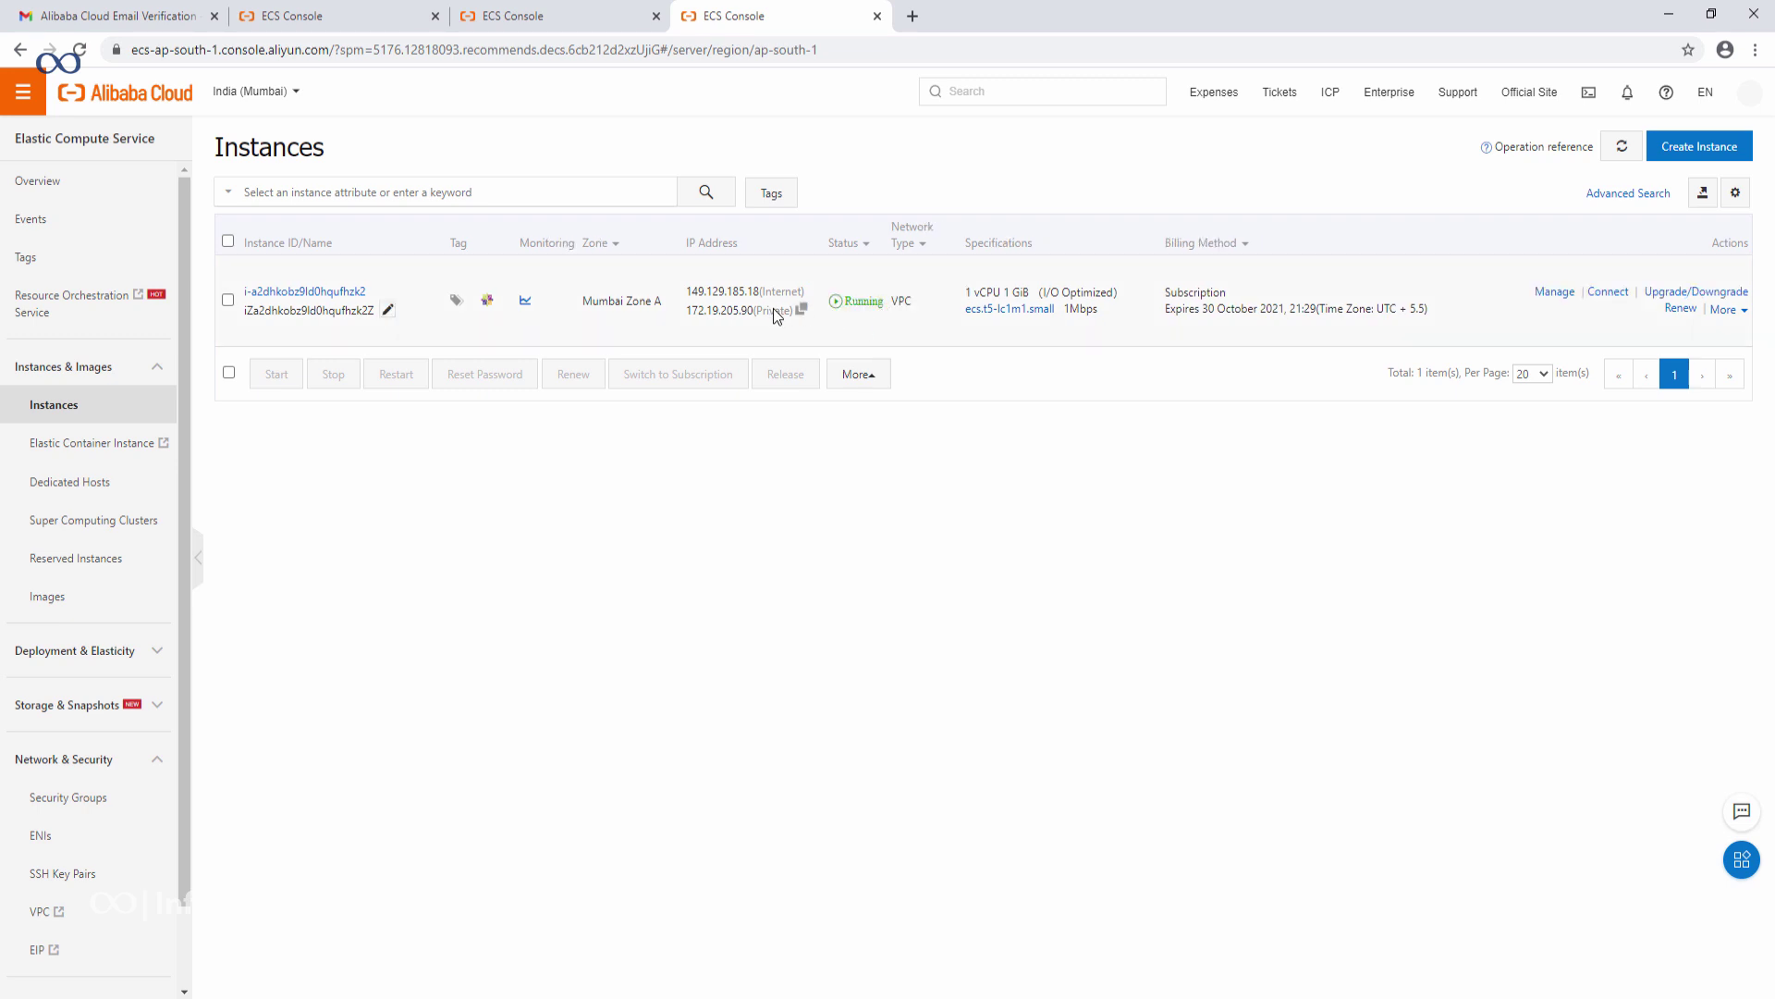
pyautogui.moveTo(759, 290); pyautogui.dragTo(685, 290)
pyautogui.hotkey('ctrl', 'c')
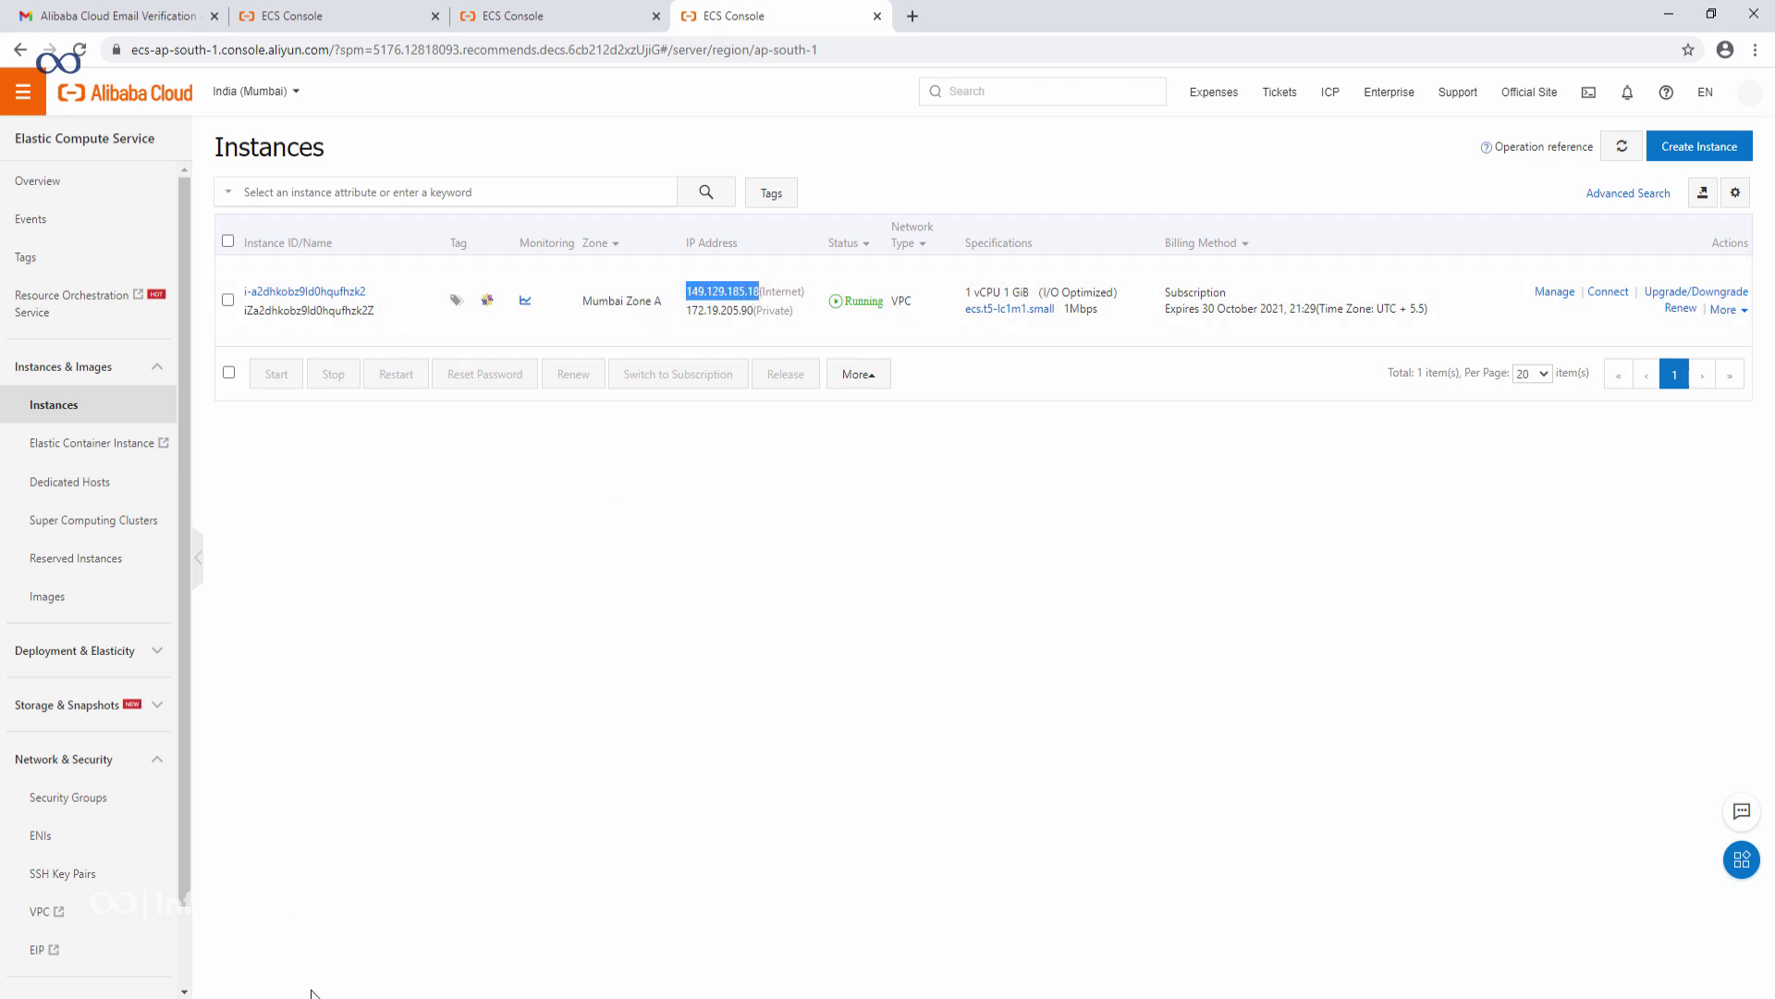
# - Load 149.129.185.18 in a new Chrome tab to bring up the WordPress installer
pyautogui.hotkey('alt', 'Tab')
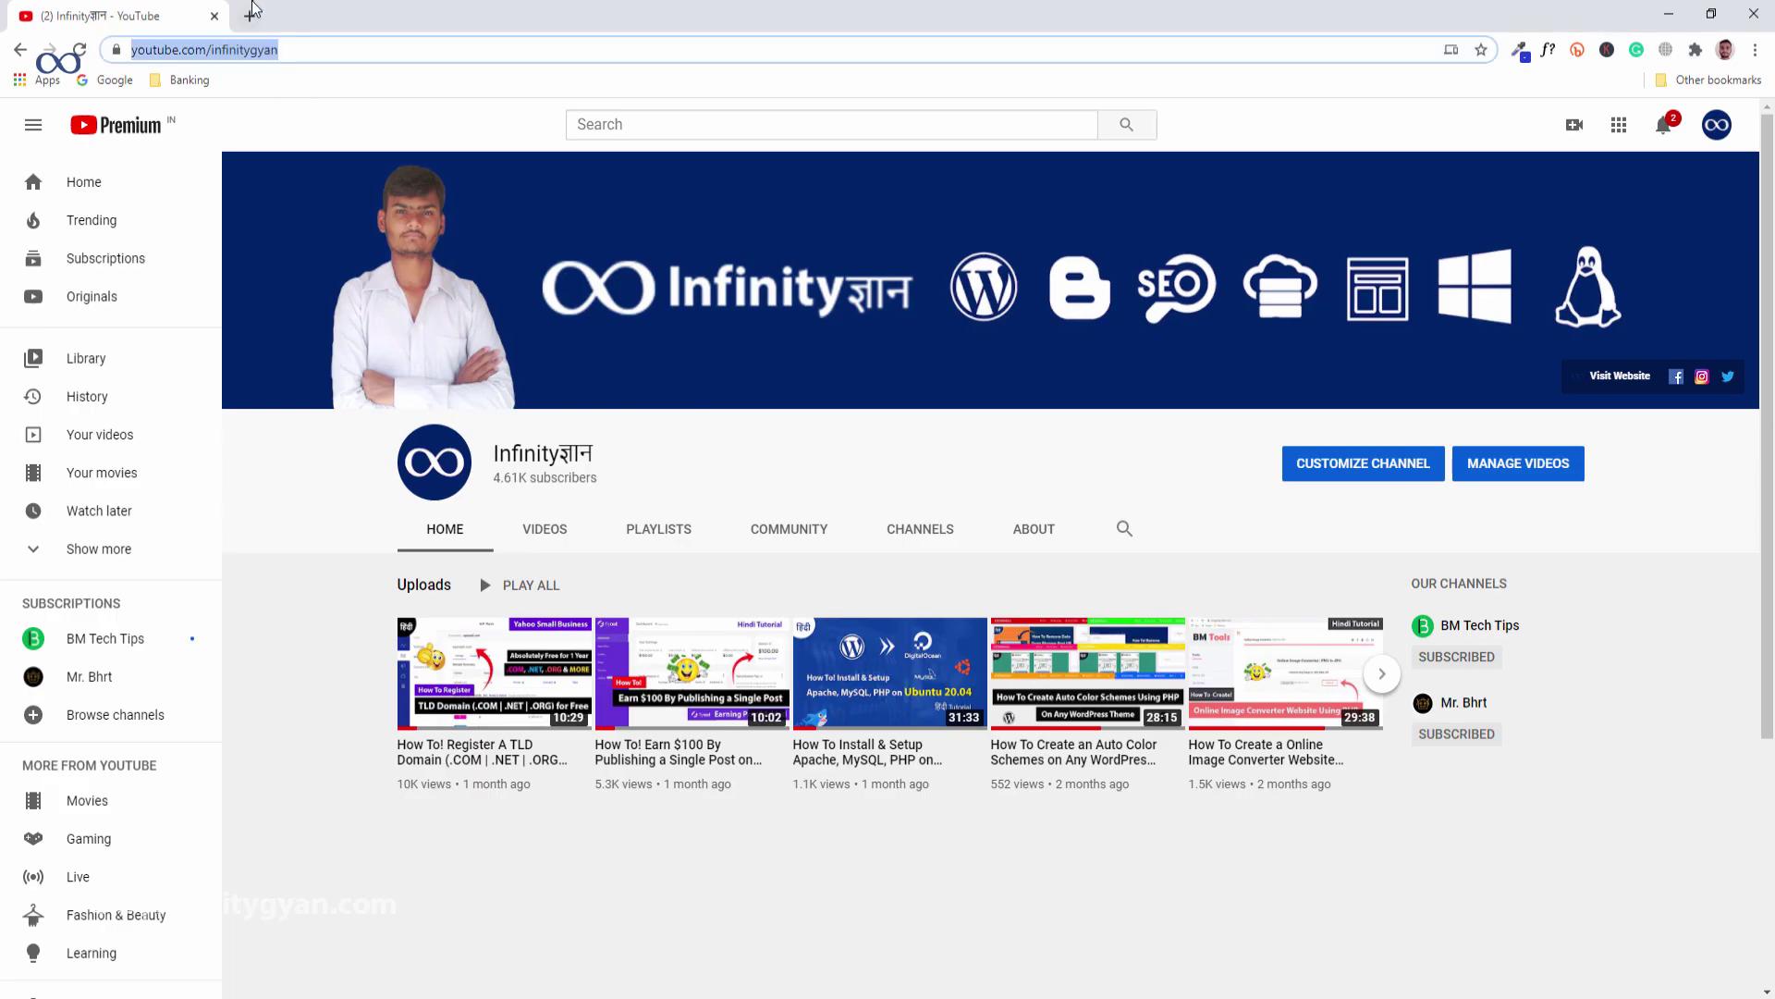
pyautogui.hotkey('ctrl', 't')
pyautogui.click(215, 16)
pyautogui.hotkey('ctrl', 'v')
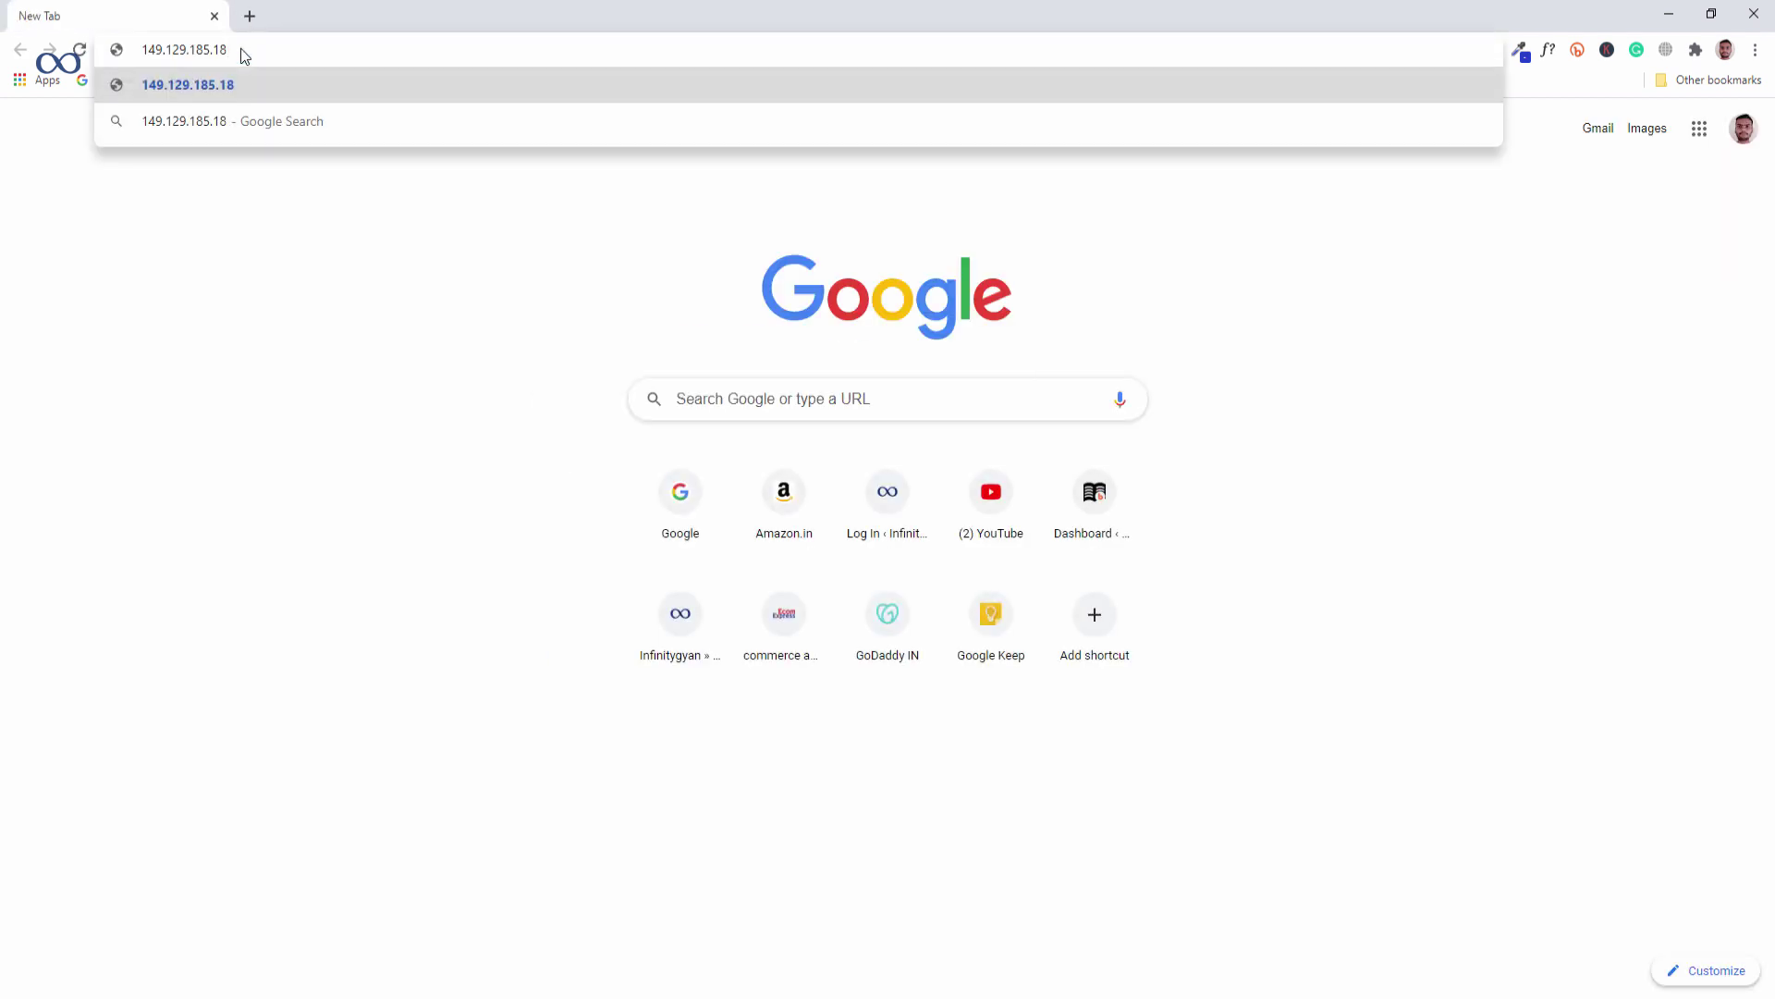
pyautogui.press('Return')
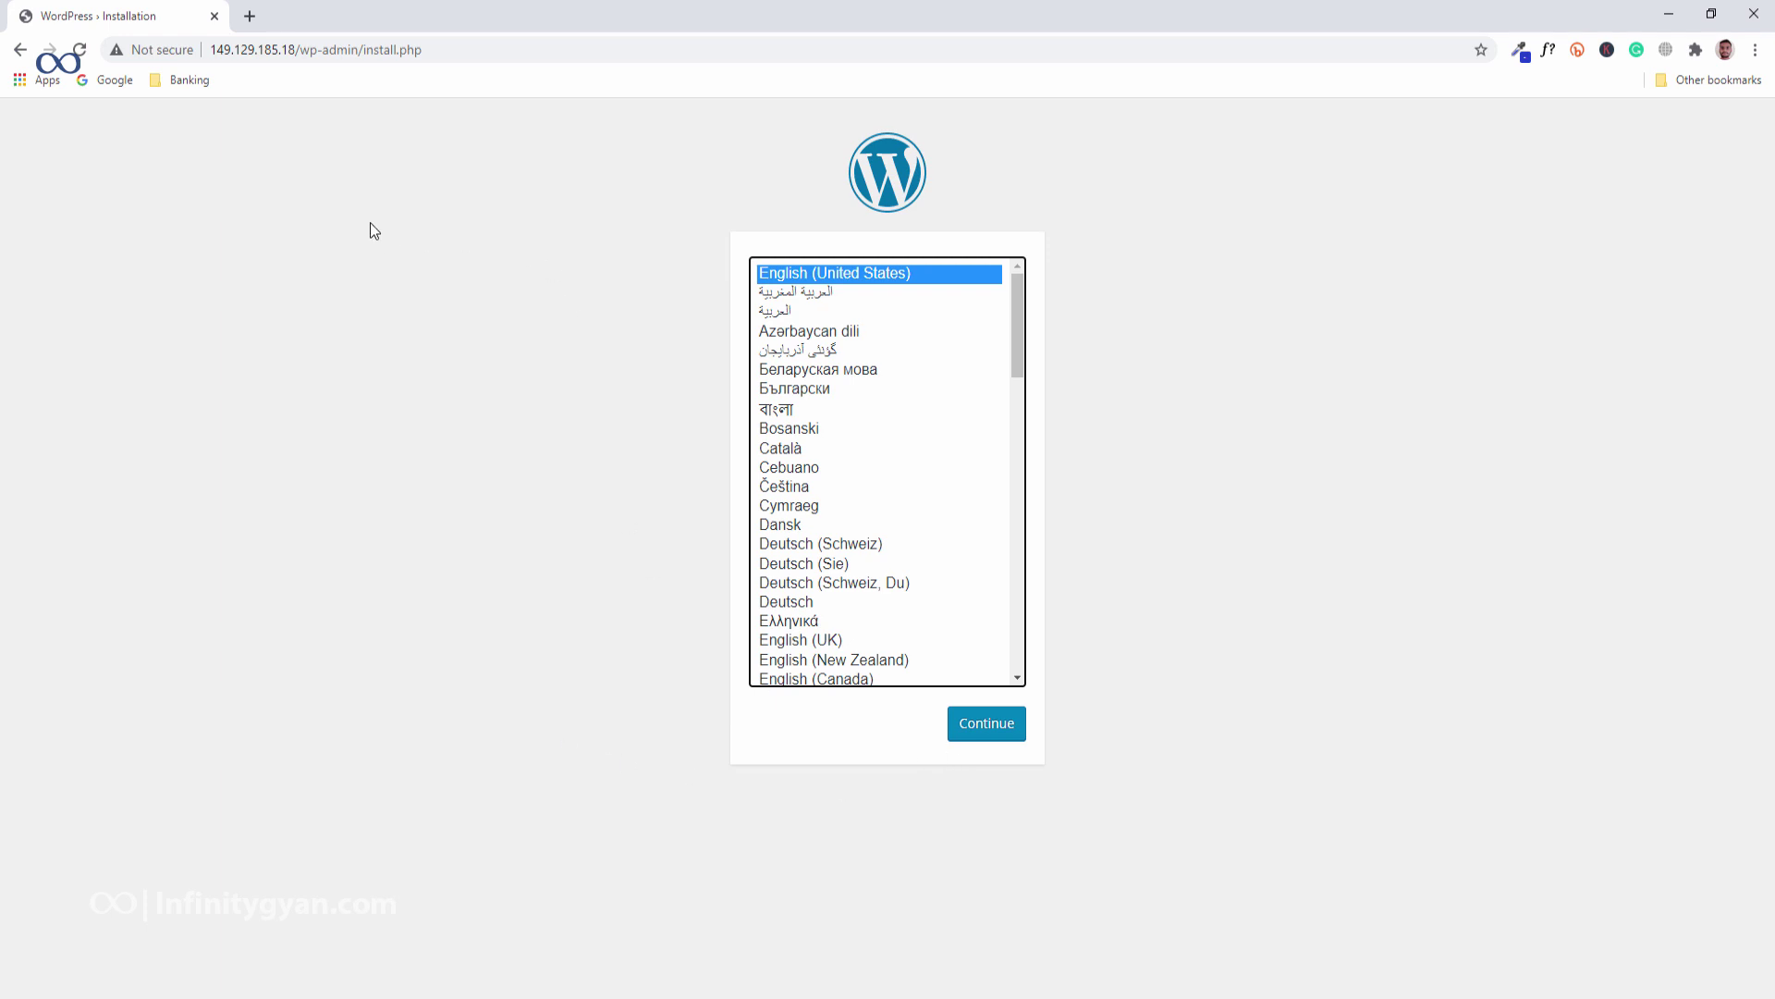
# - Continue in English and enter username admin with a strong custom password
pyautogui.click(973, 721)
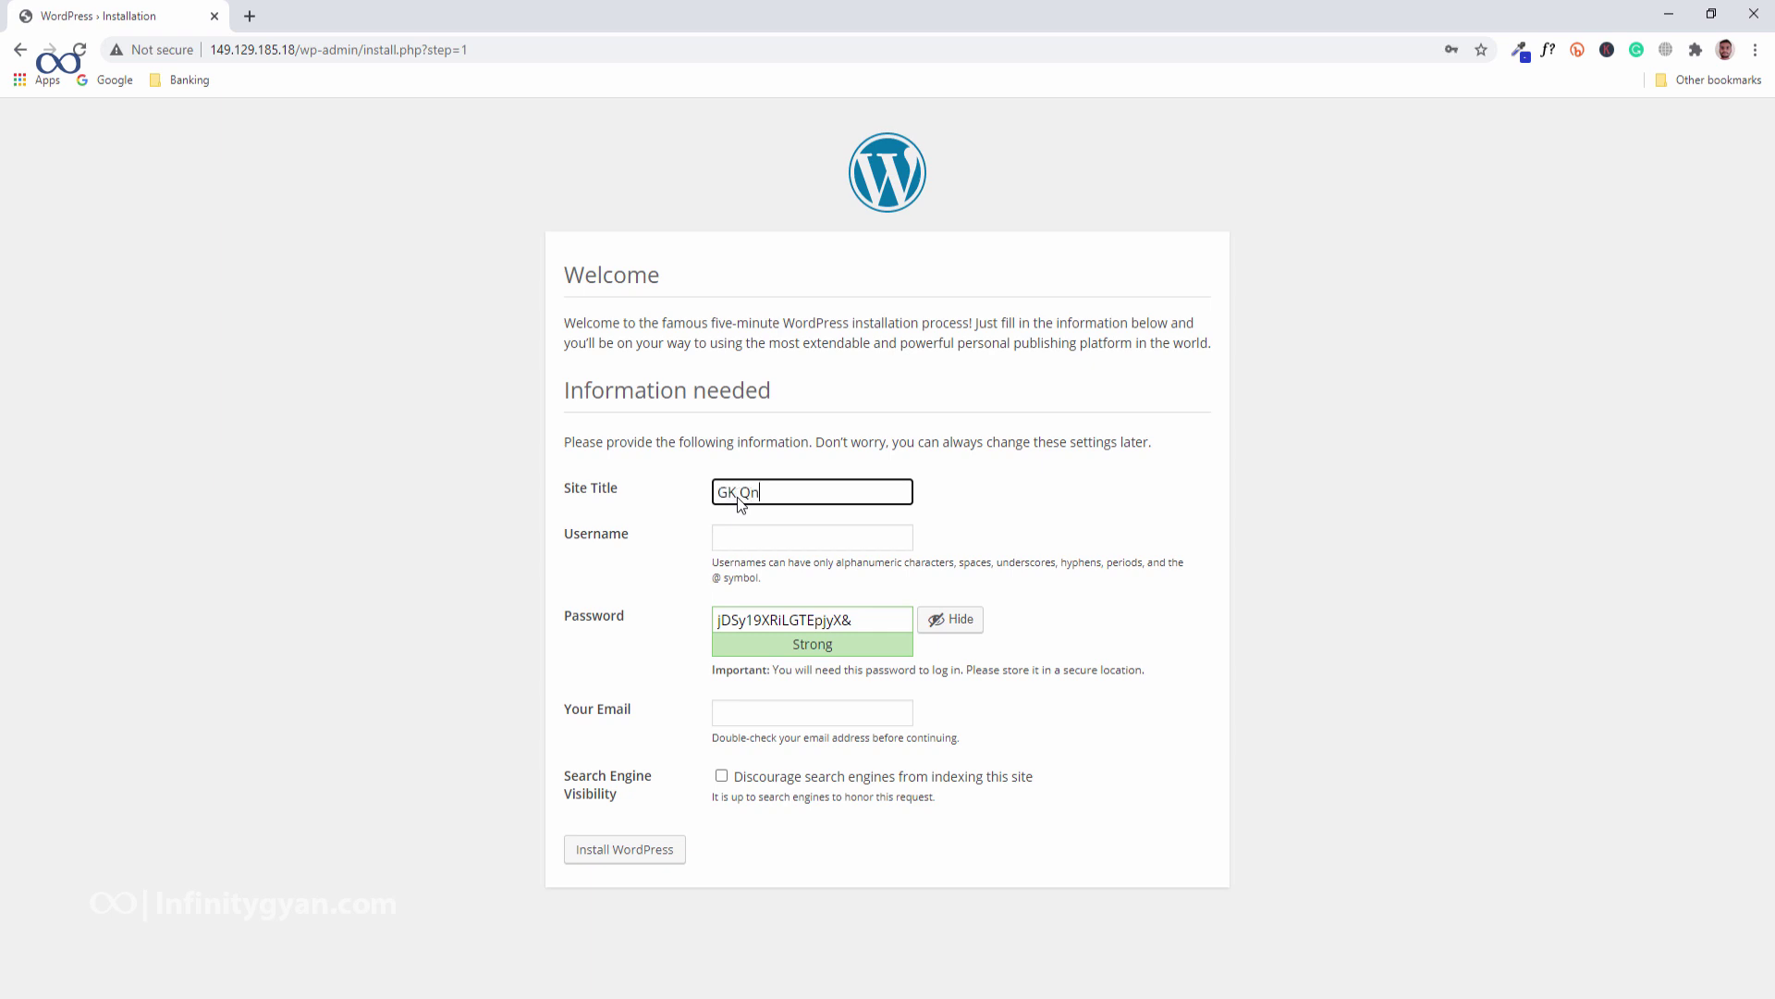
pyautogui.click(747, 538)
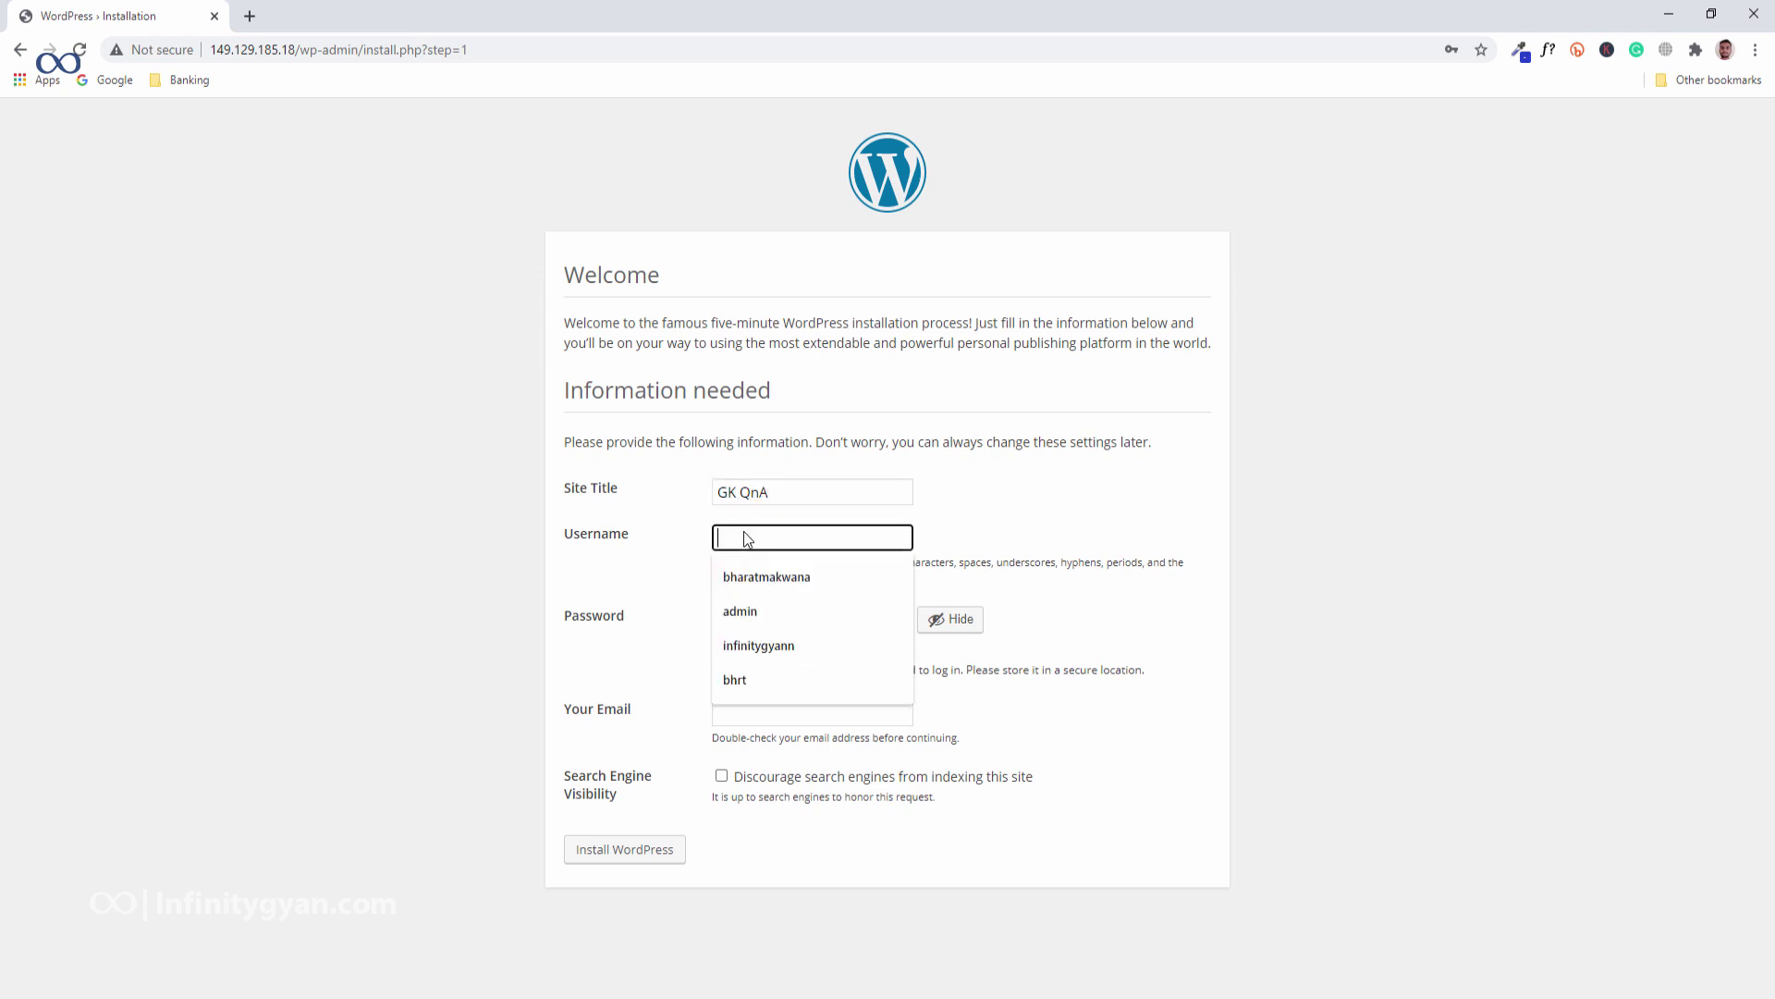
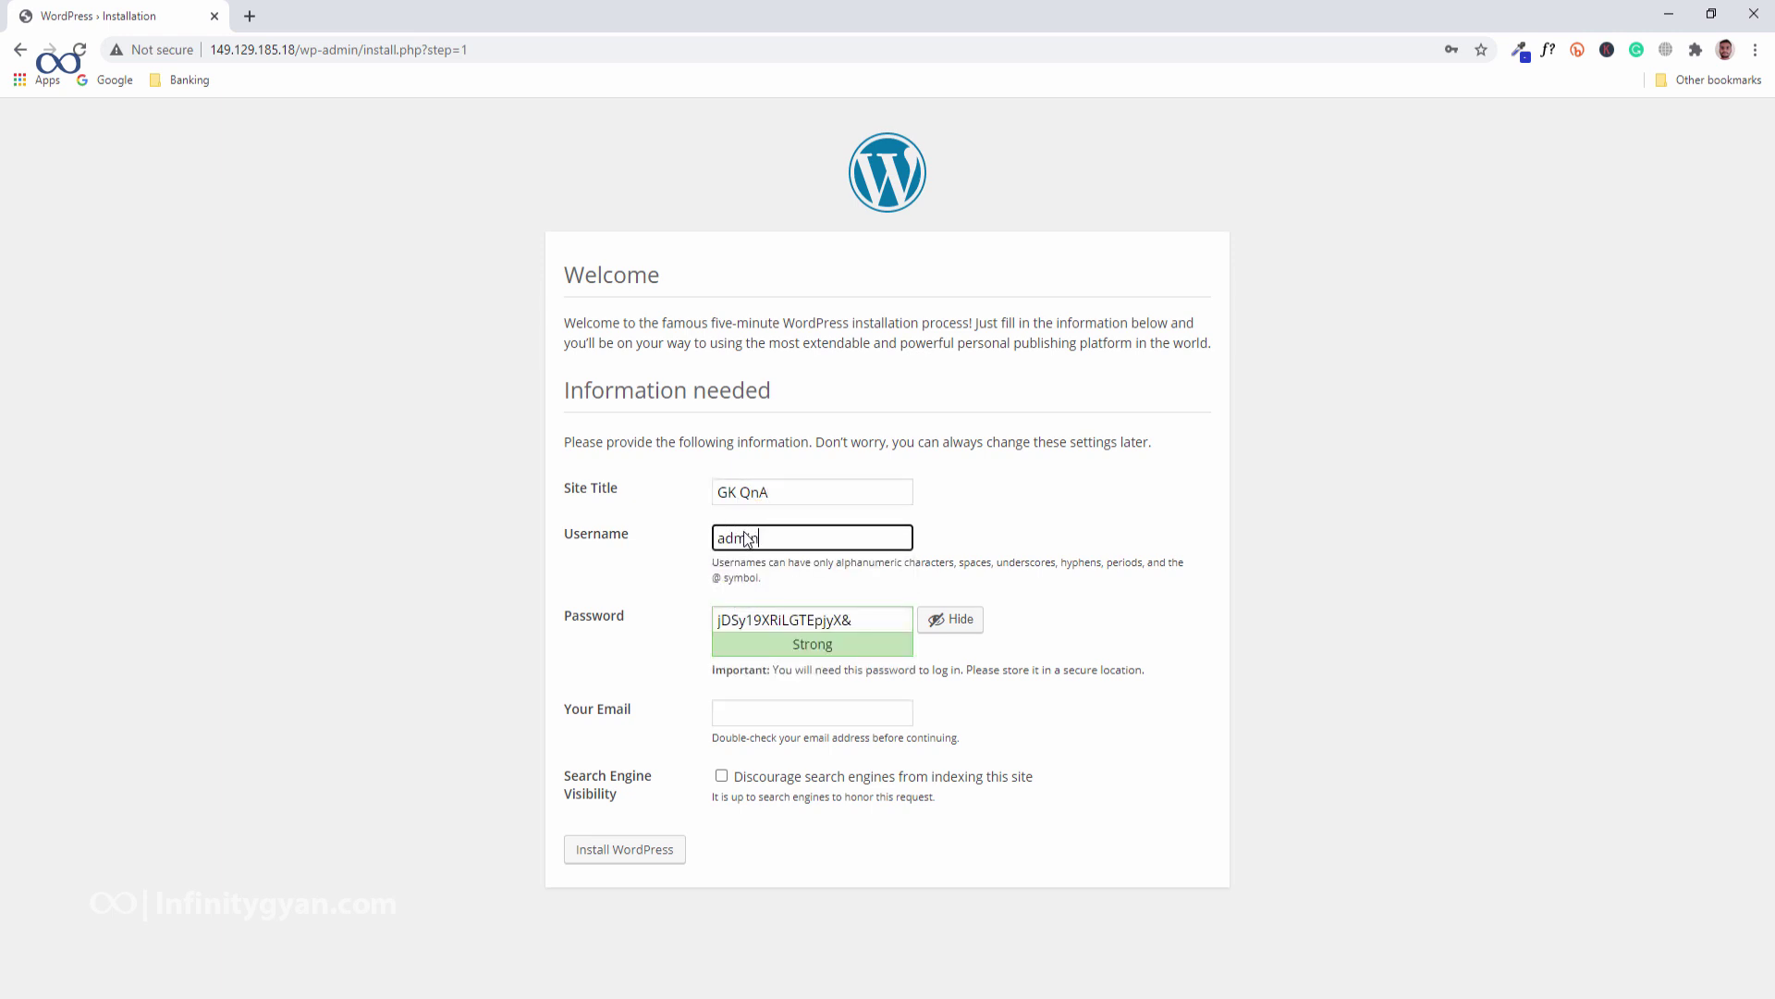
pyautogui.press('Tab')
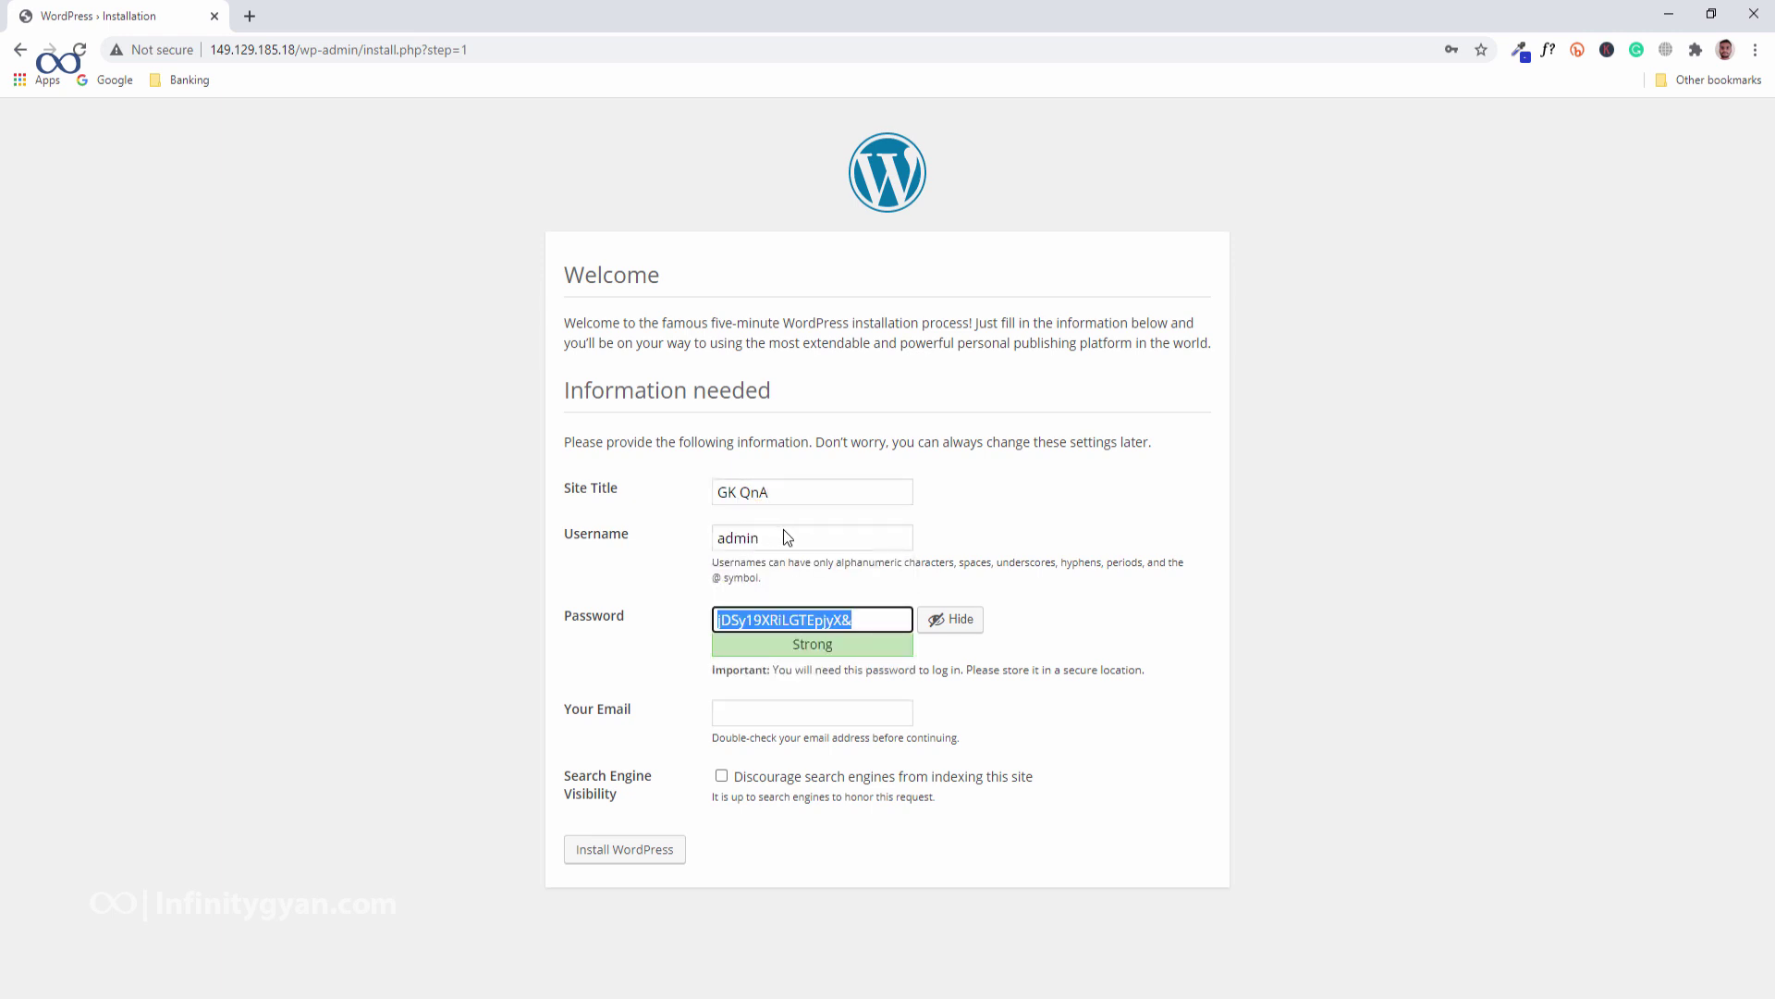
pyautogui.press('BackSpace')
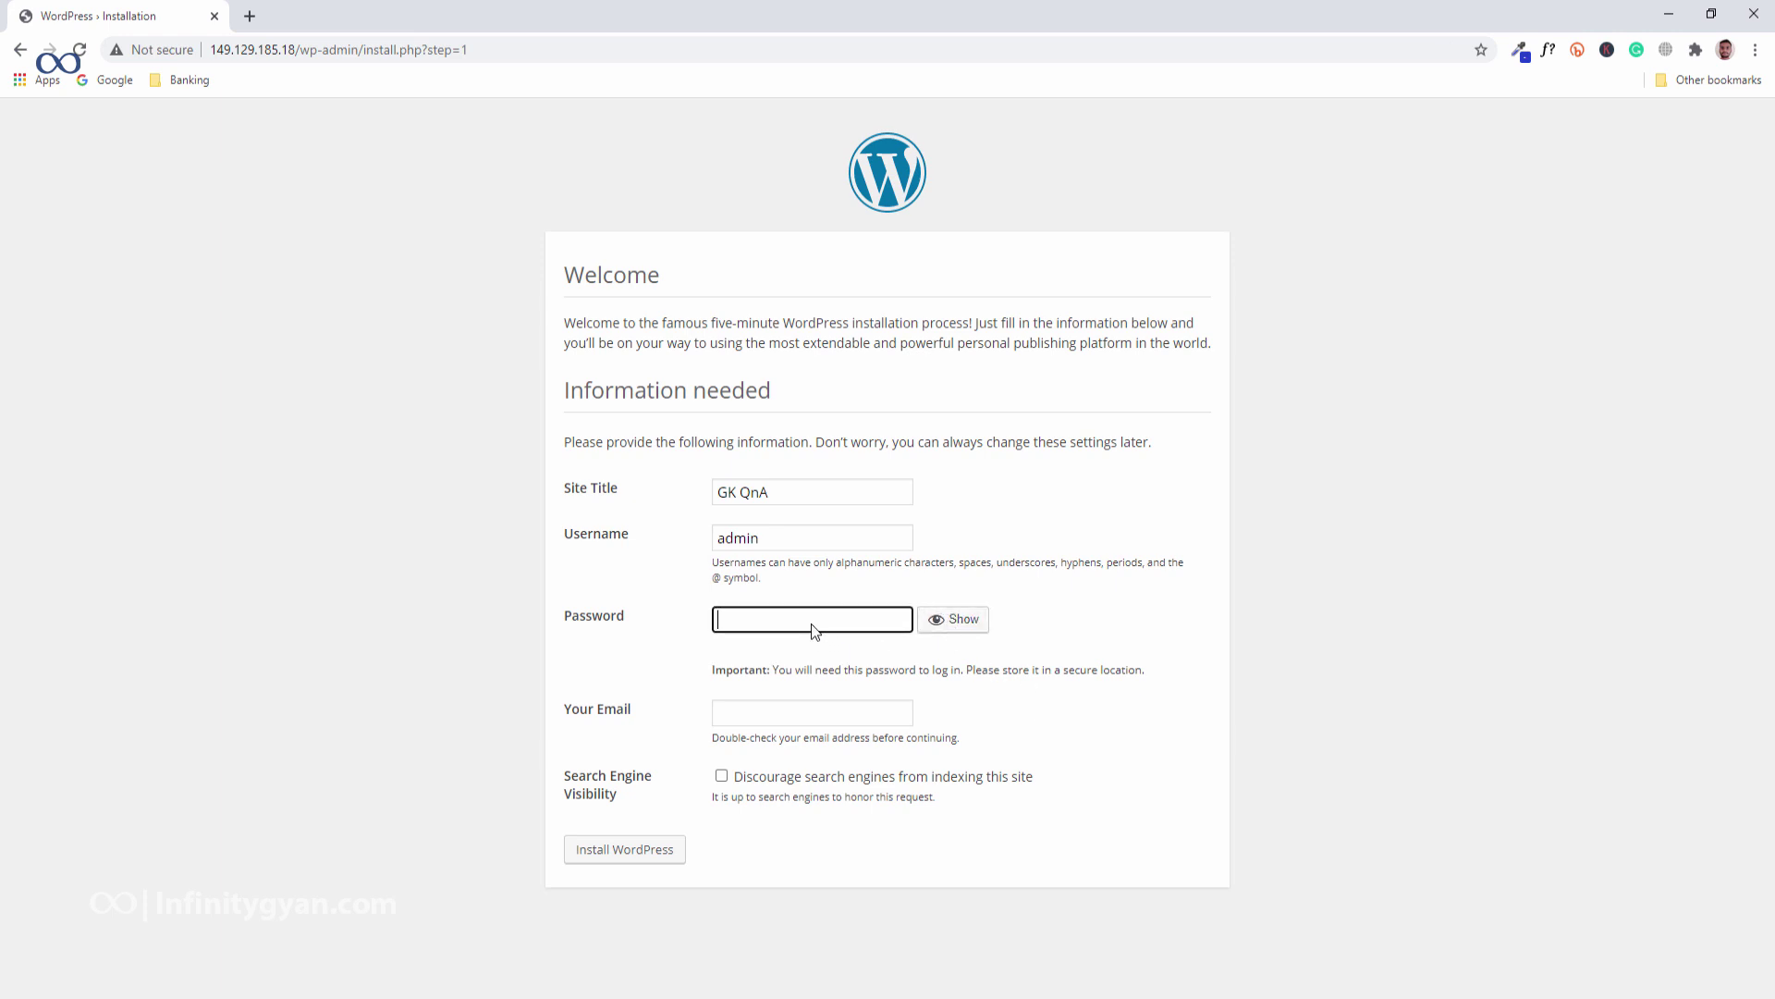
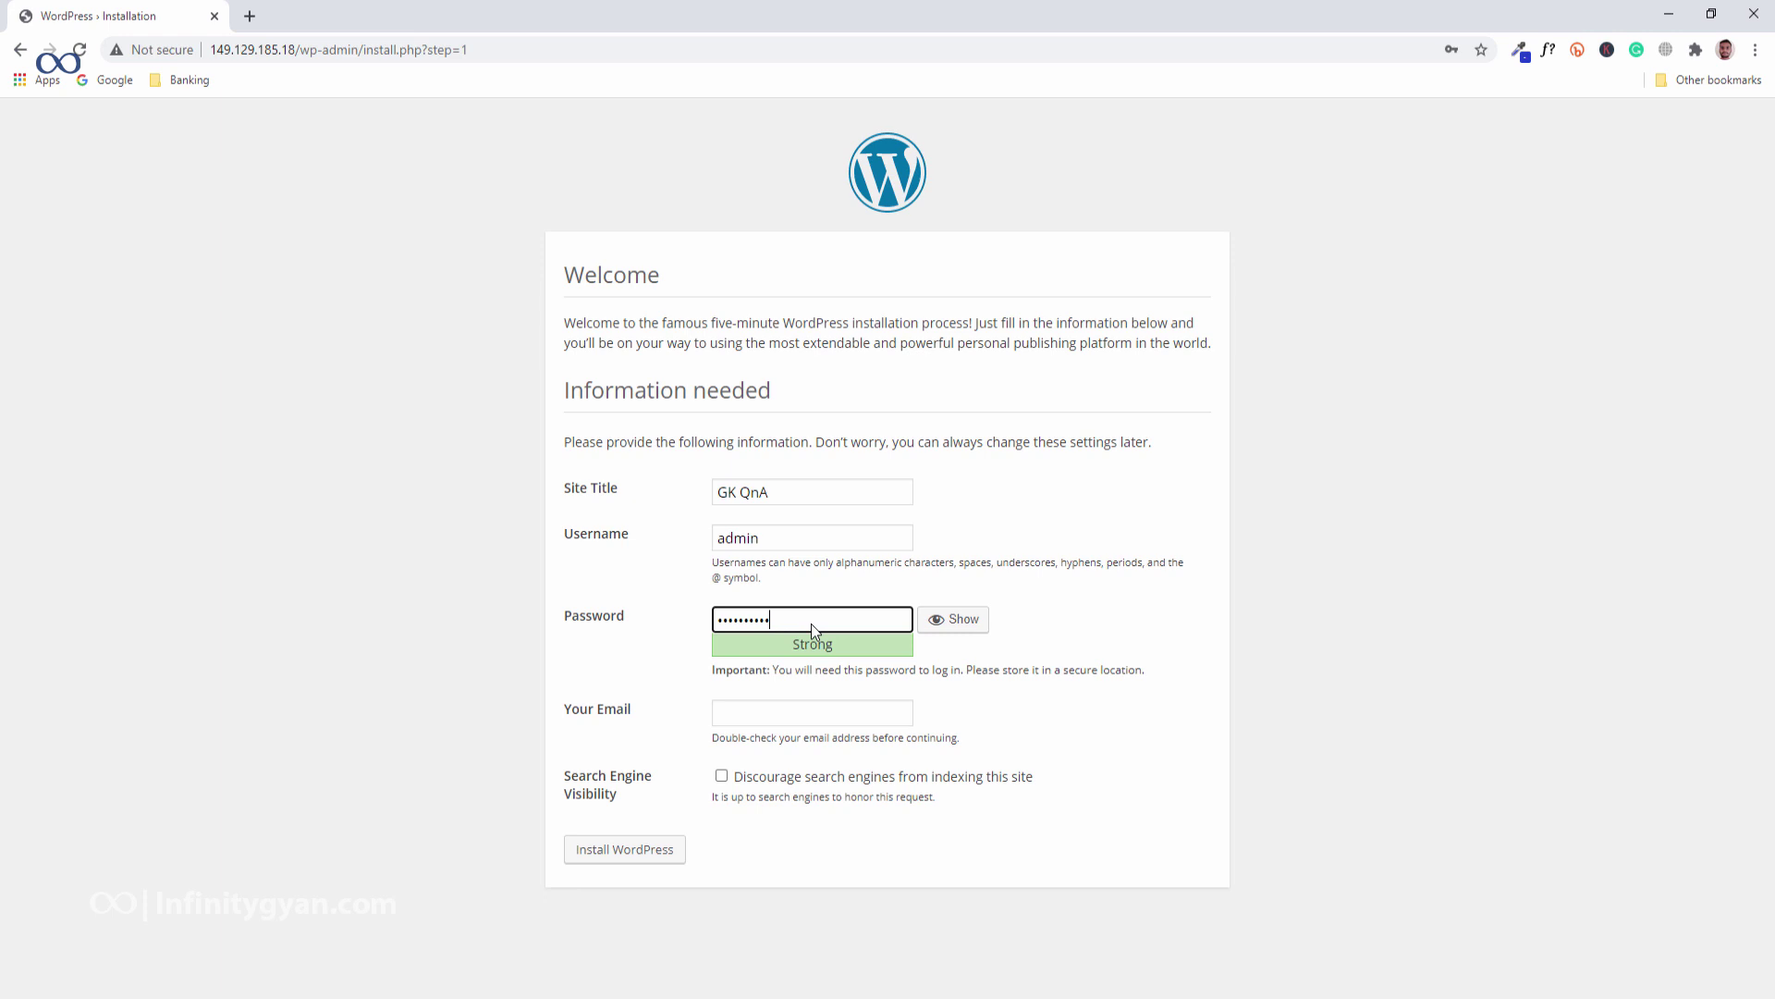
# - Fill in the saved contact e-mail and install WordPress
pyautogui.click(782, 713)
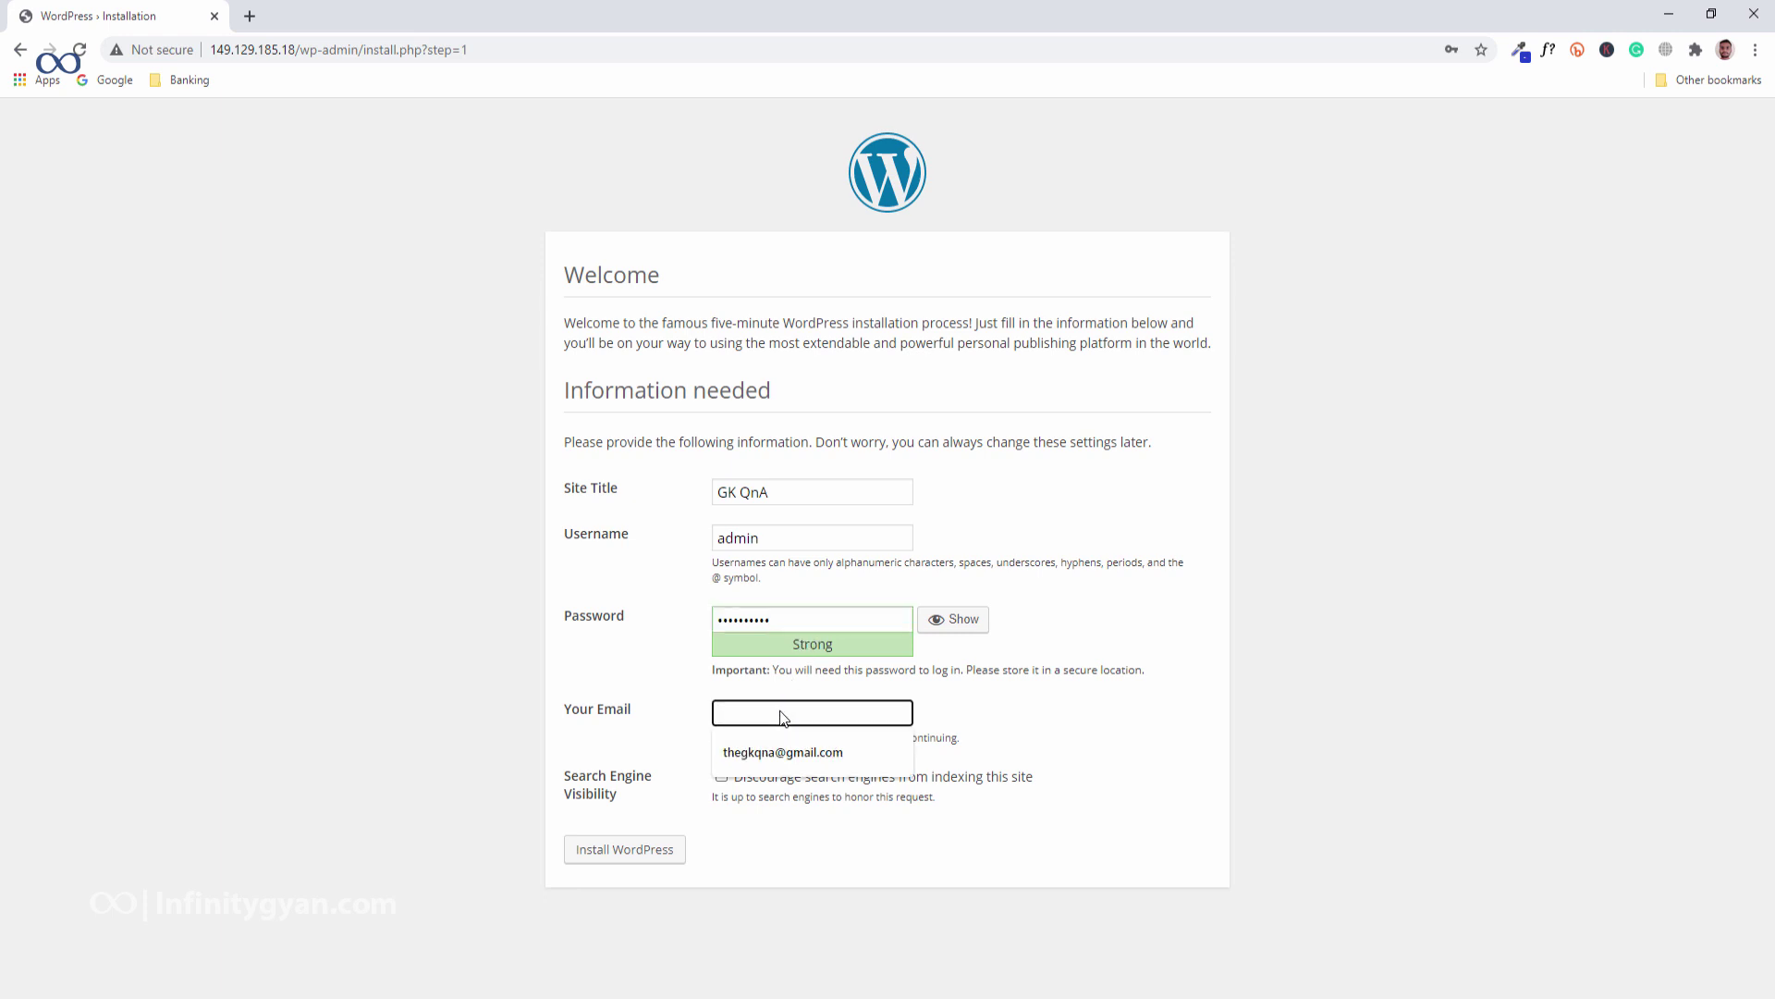
pyautogui.click(777, 751)
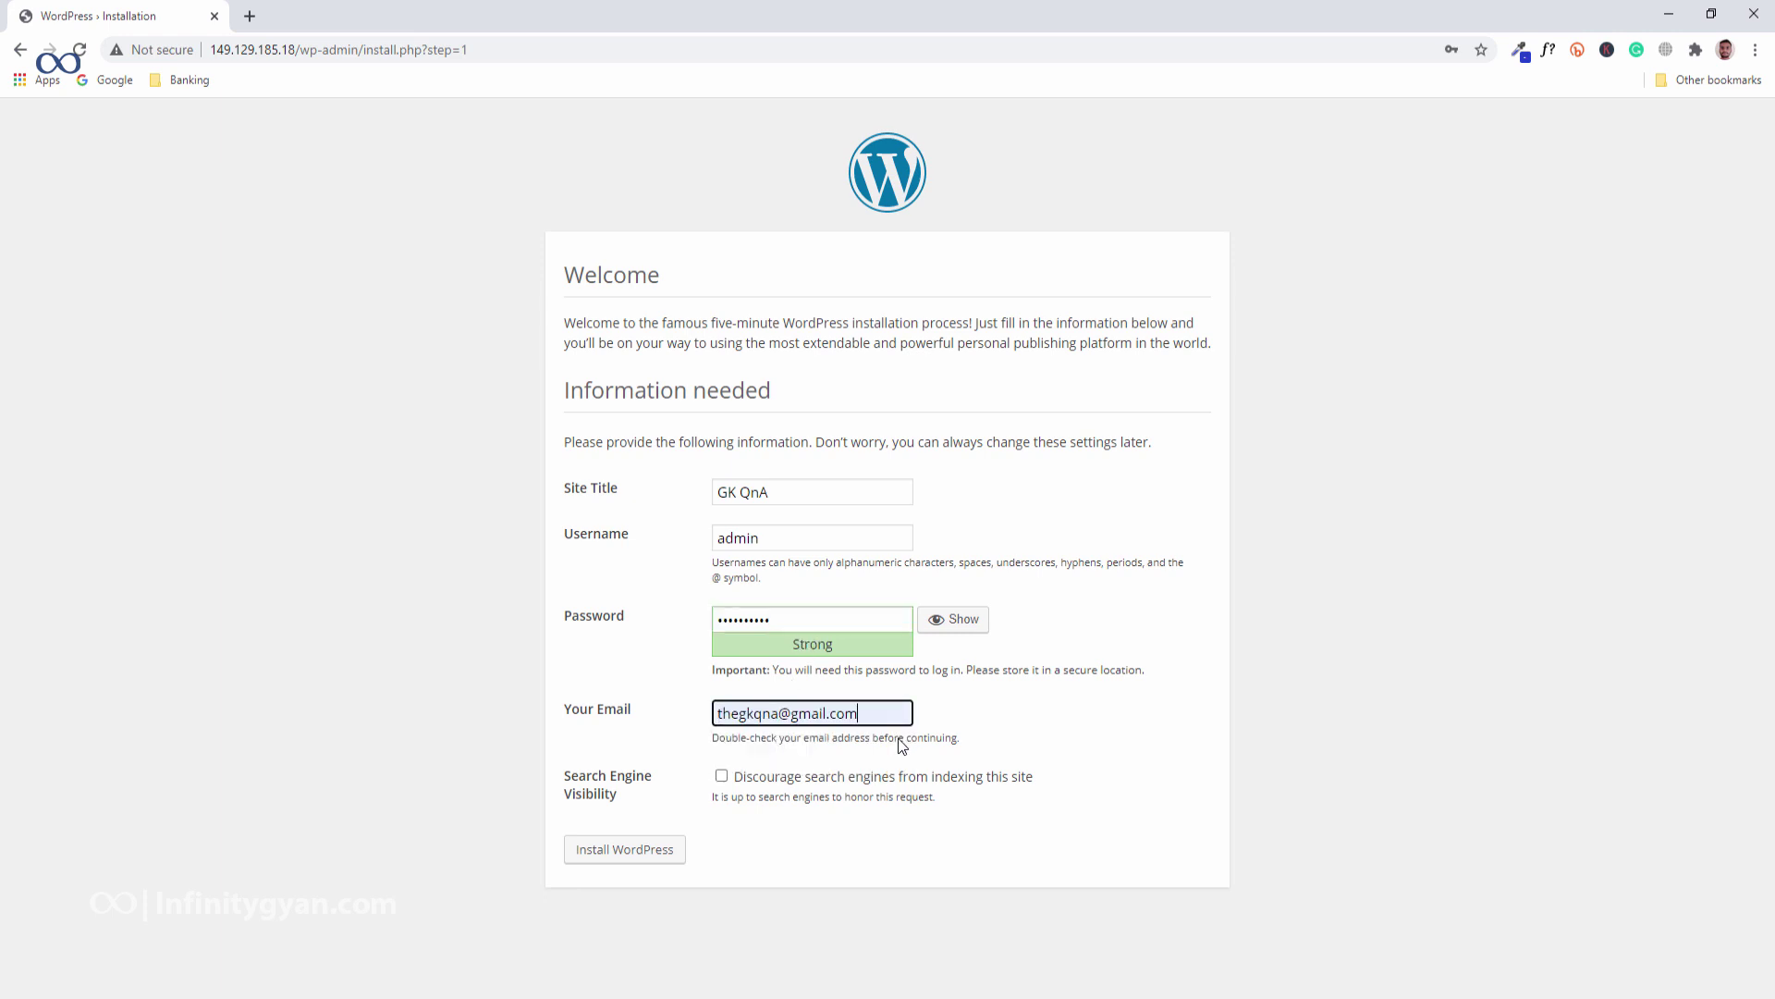
pyautogui.click(621, 851)
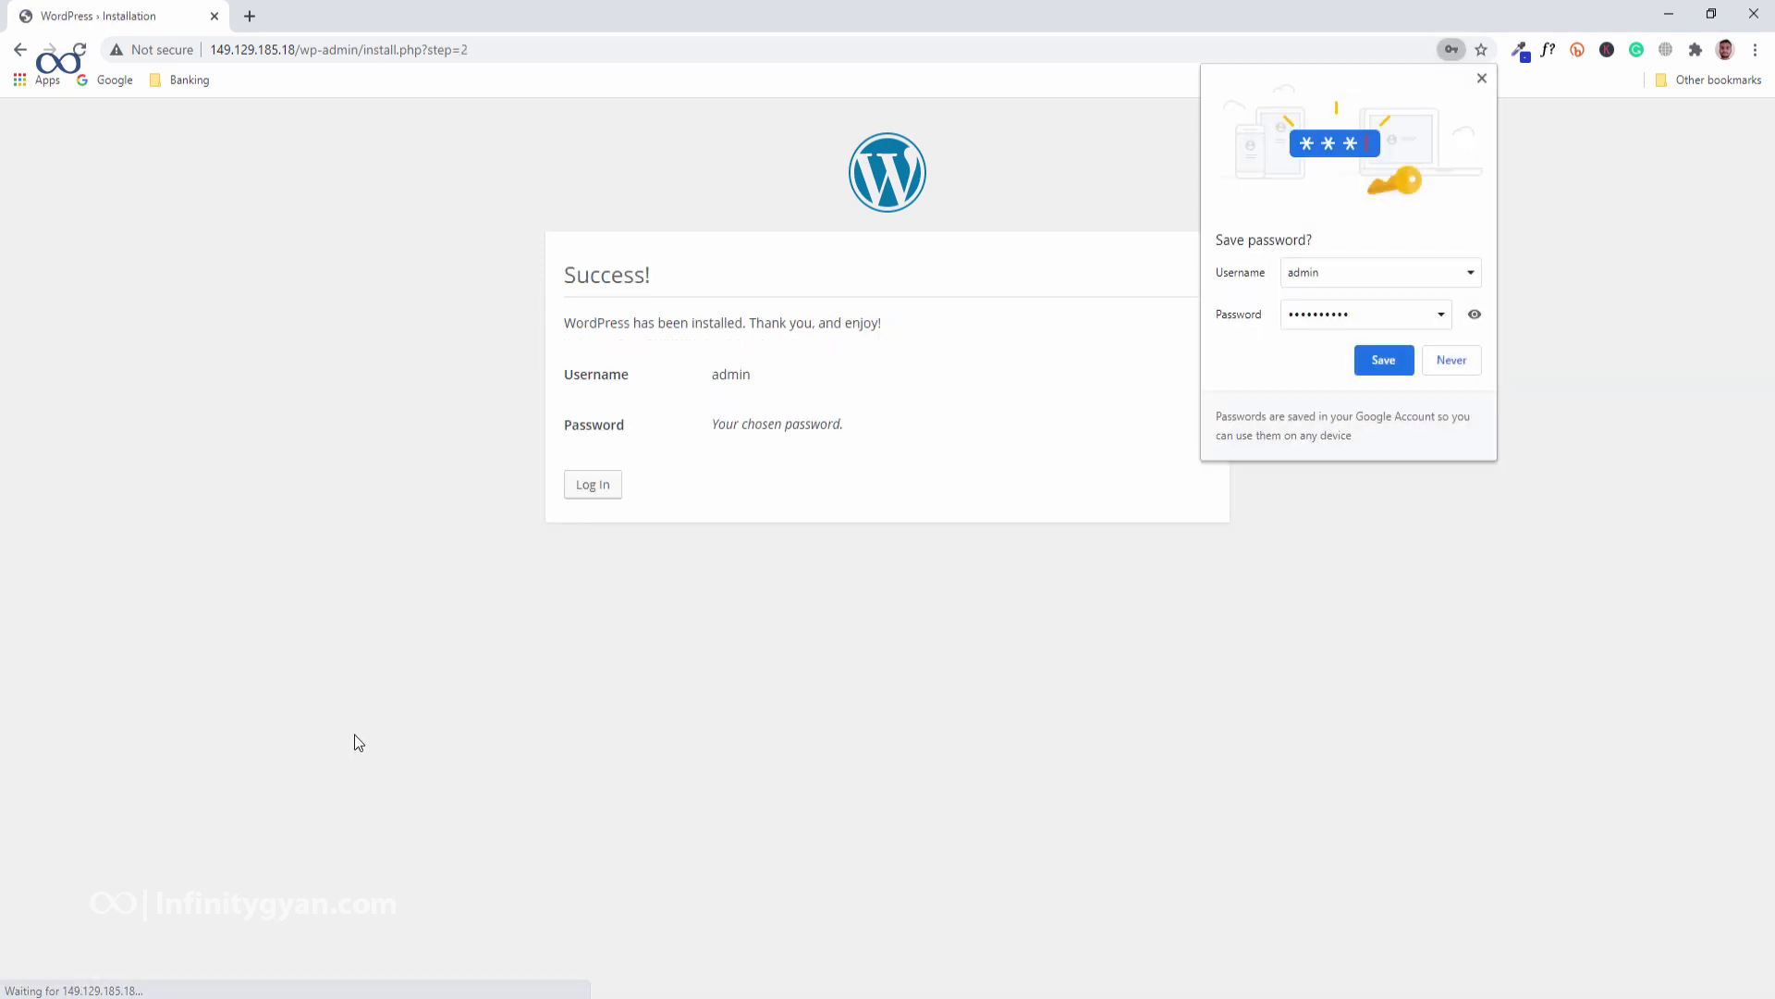
# - Open the WordPress wp-login page in a new tab of the other browser window
pyautogui.click(1451, 360)
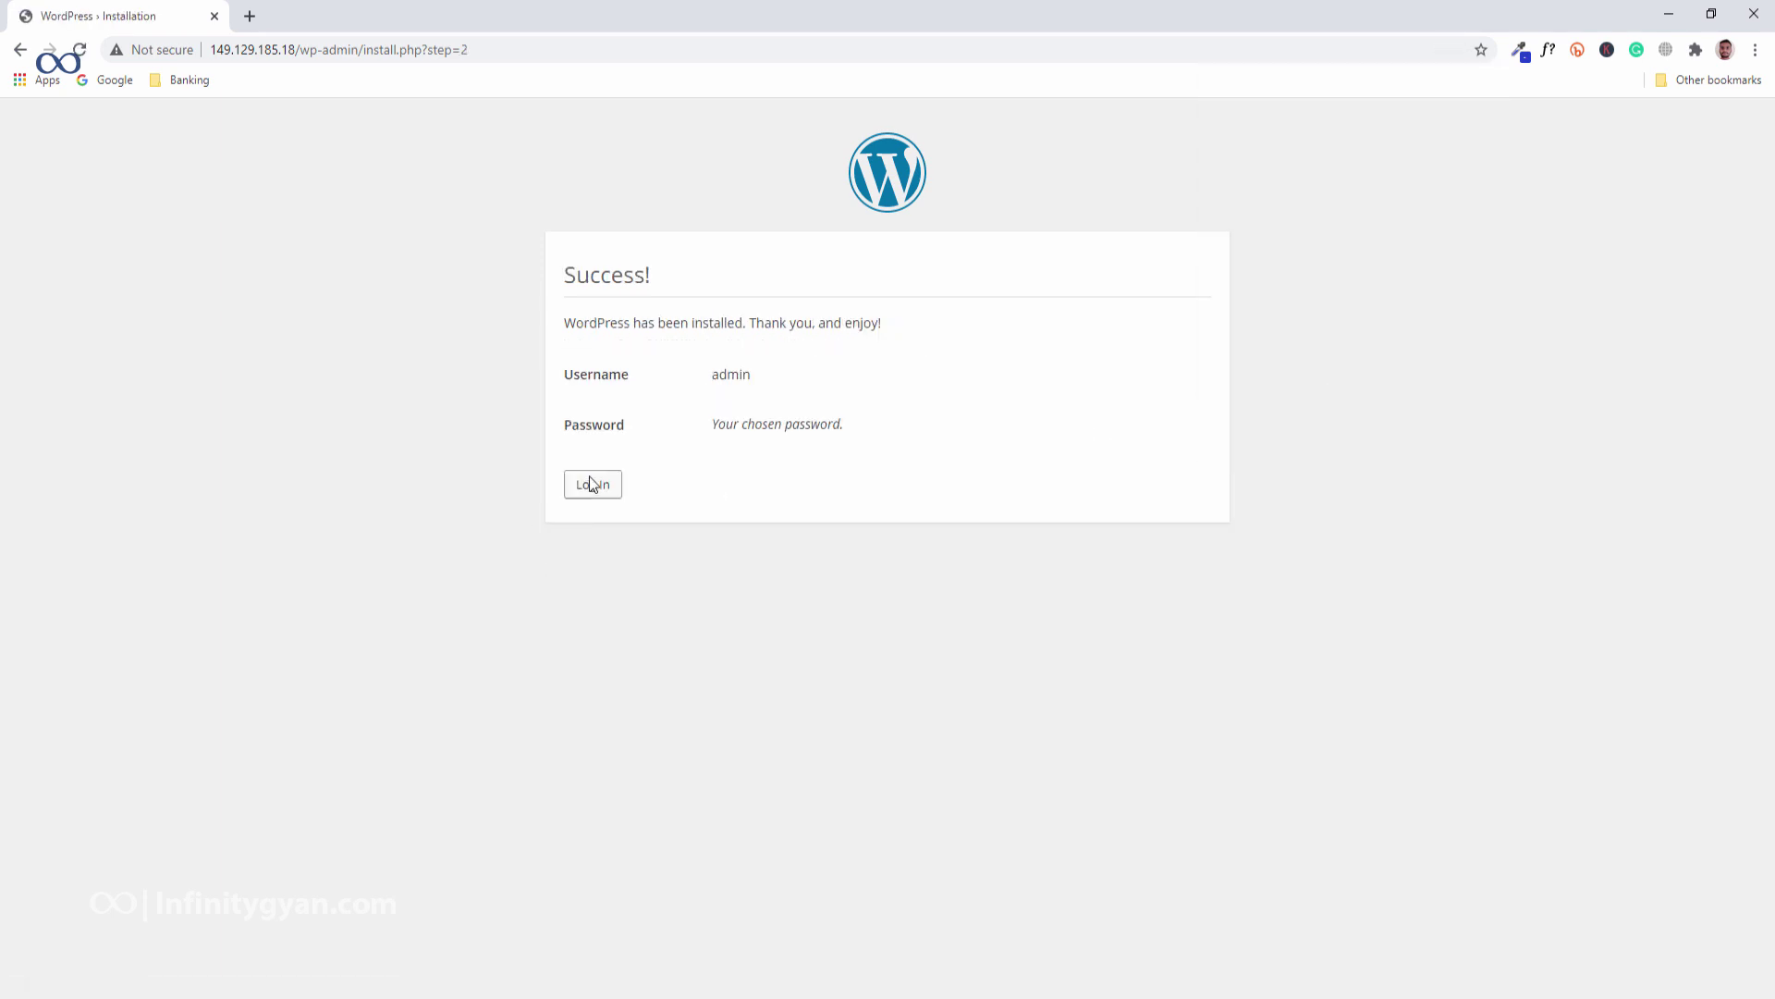
pyautogui.click(592, 483)
pyautogui.click(406, 53)
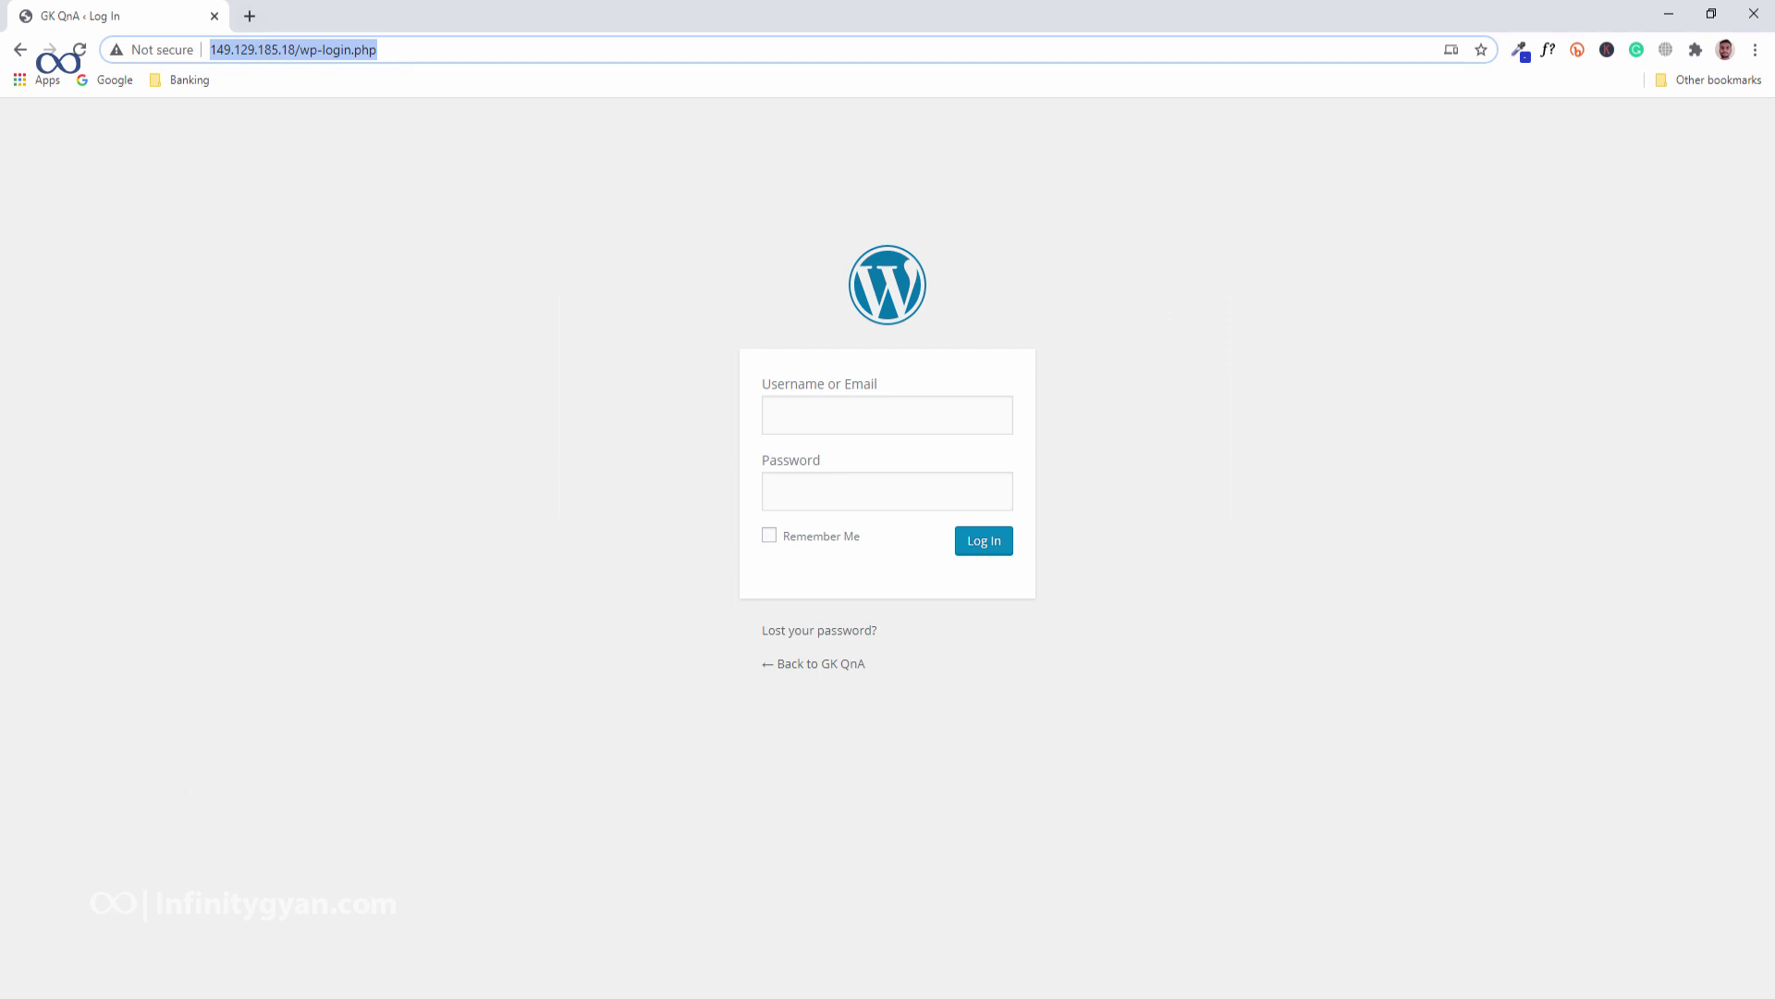
pyautogui.hotkey('ctrl', 'c')
pyautogui.hotkey('alt', 'Tab')
pyautogui.click(913, 16)
pyautogui.hotkey('ctrl', 'v')
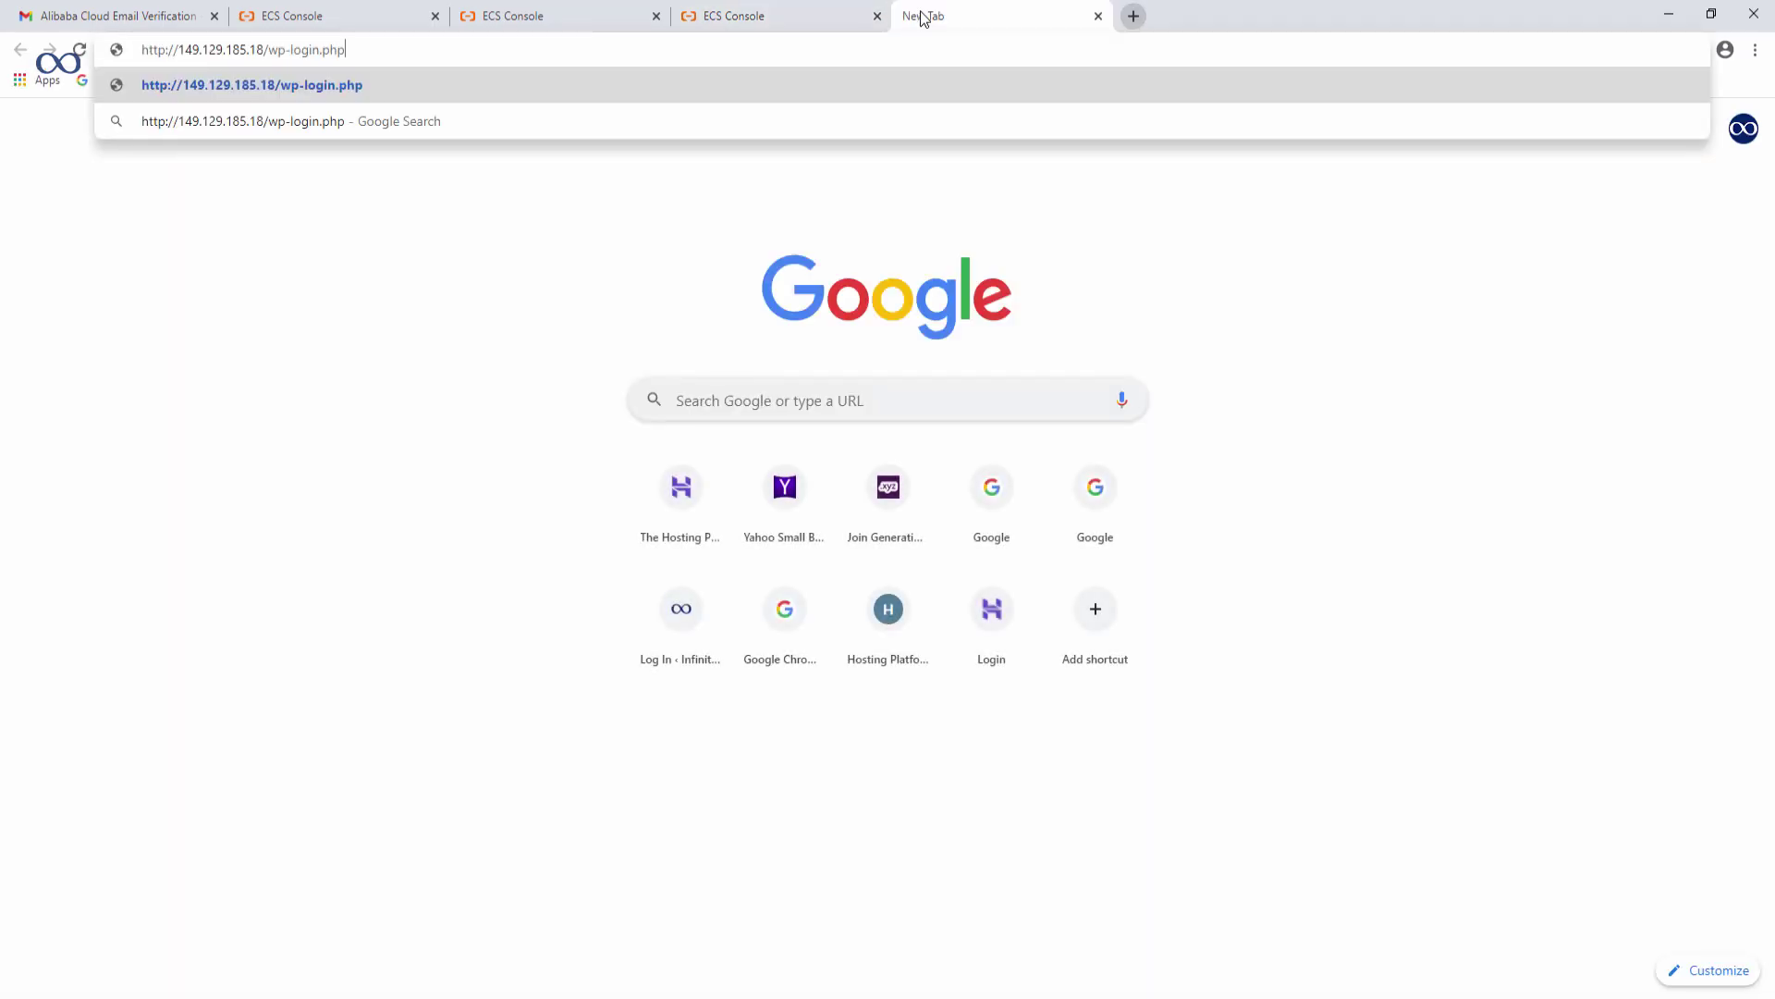
pyautogui.press('Return')
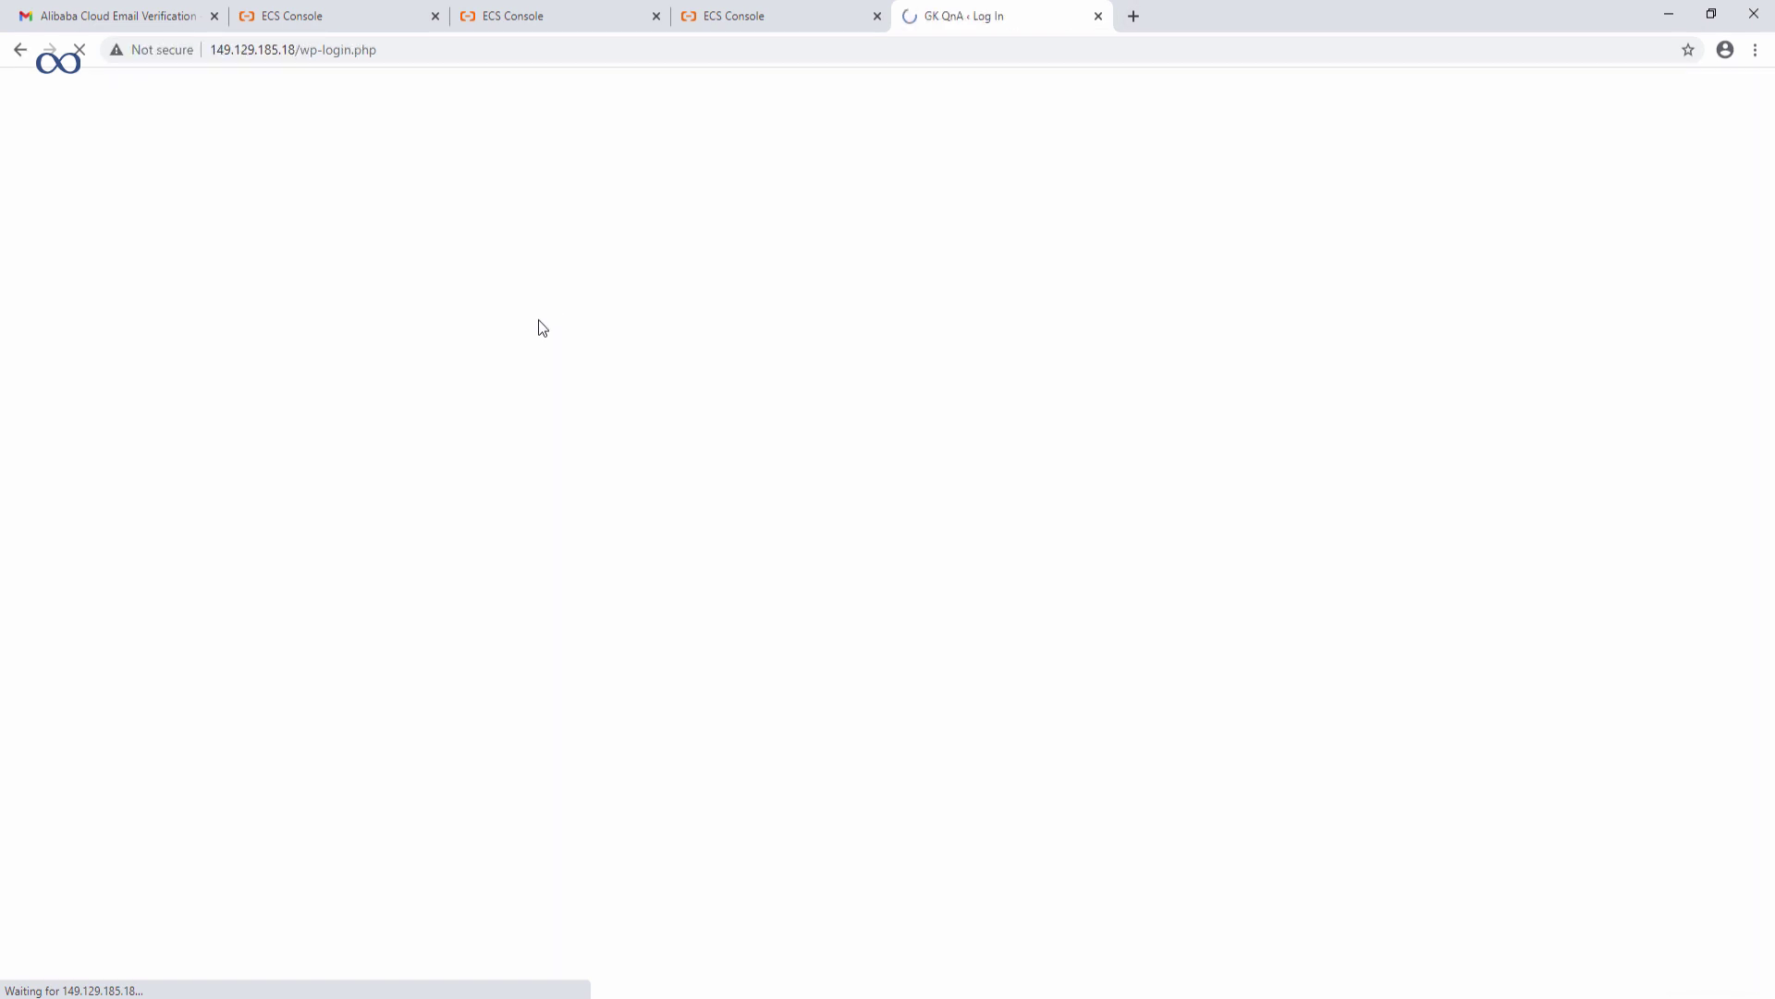
# - Sign in to the GK QnA dashboard as admin, then return to the ECS instances list
pyautogui.write('admin')
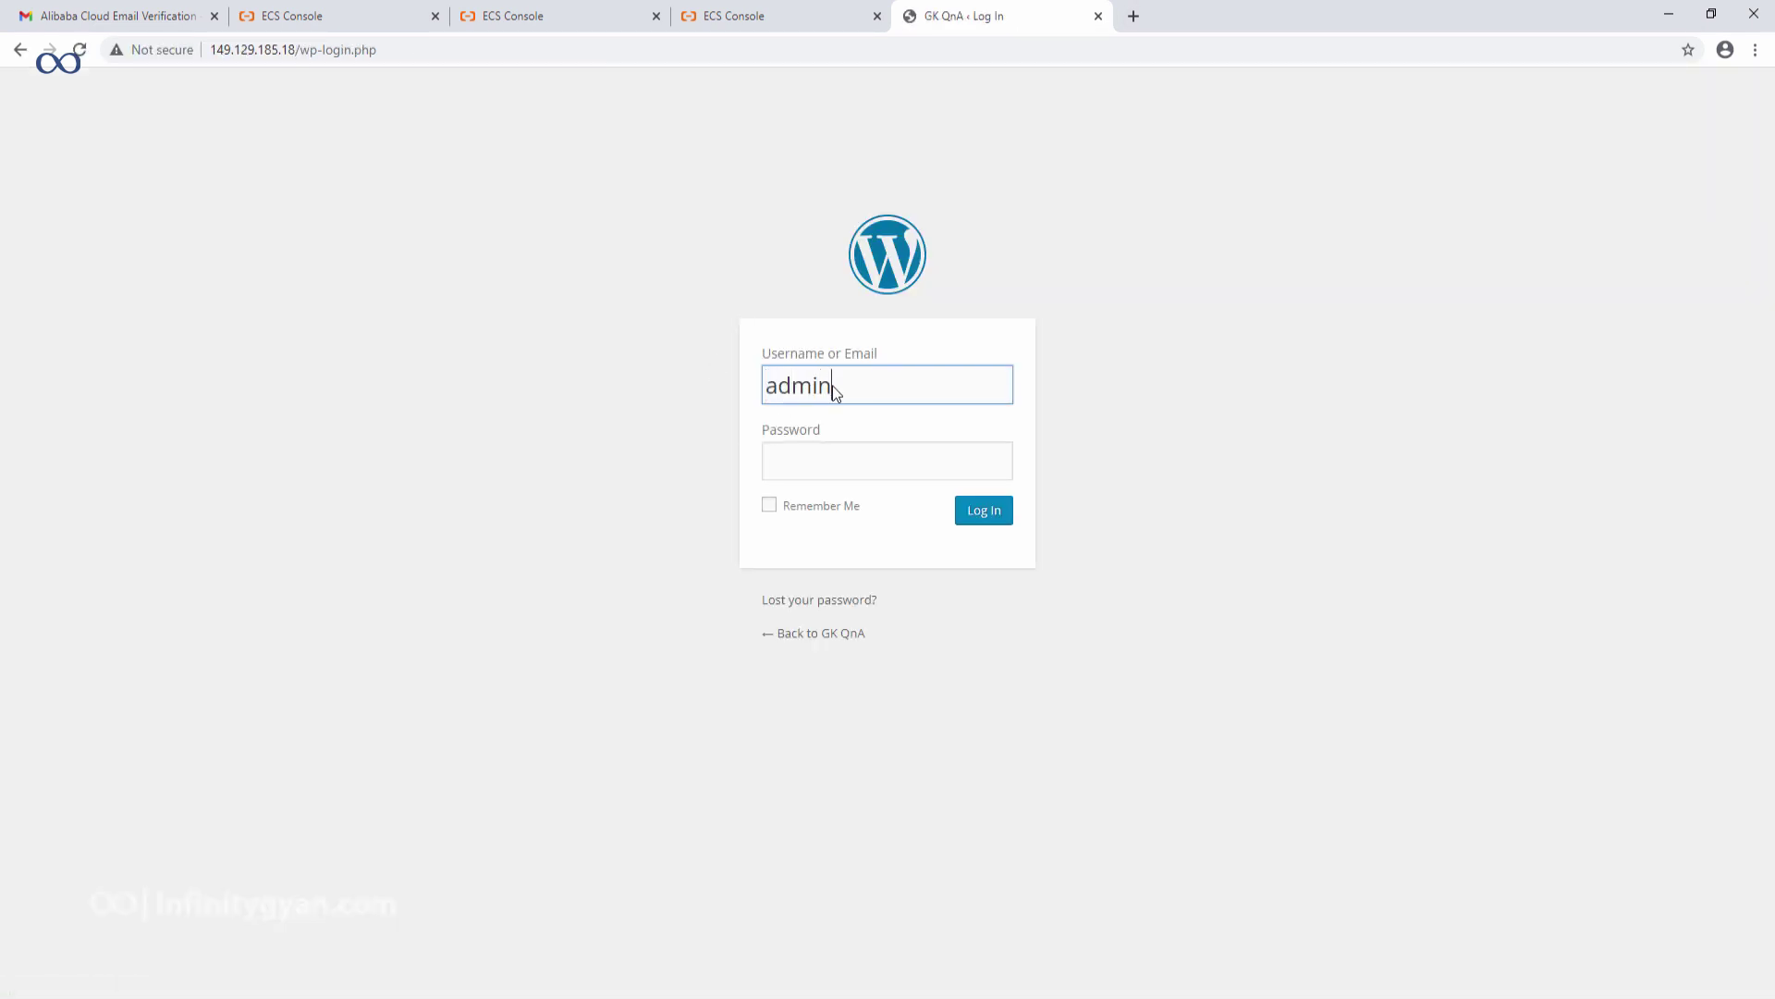
pyautogui.press('Tab')
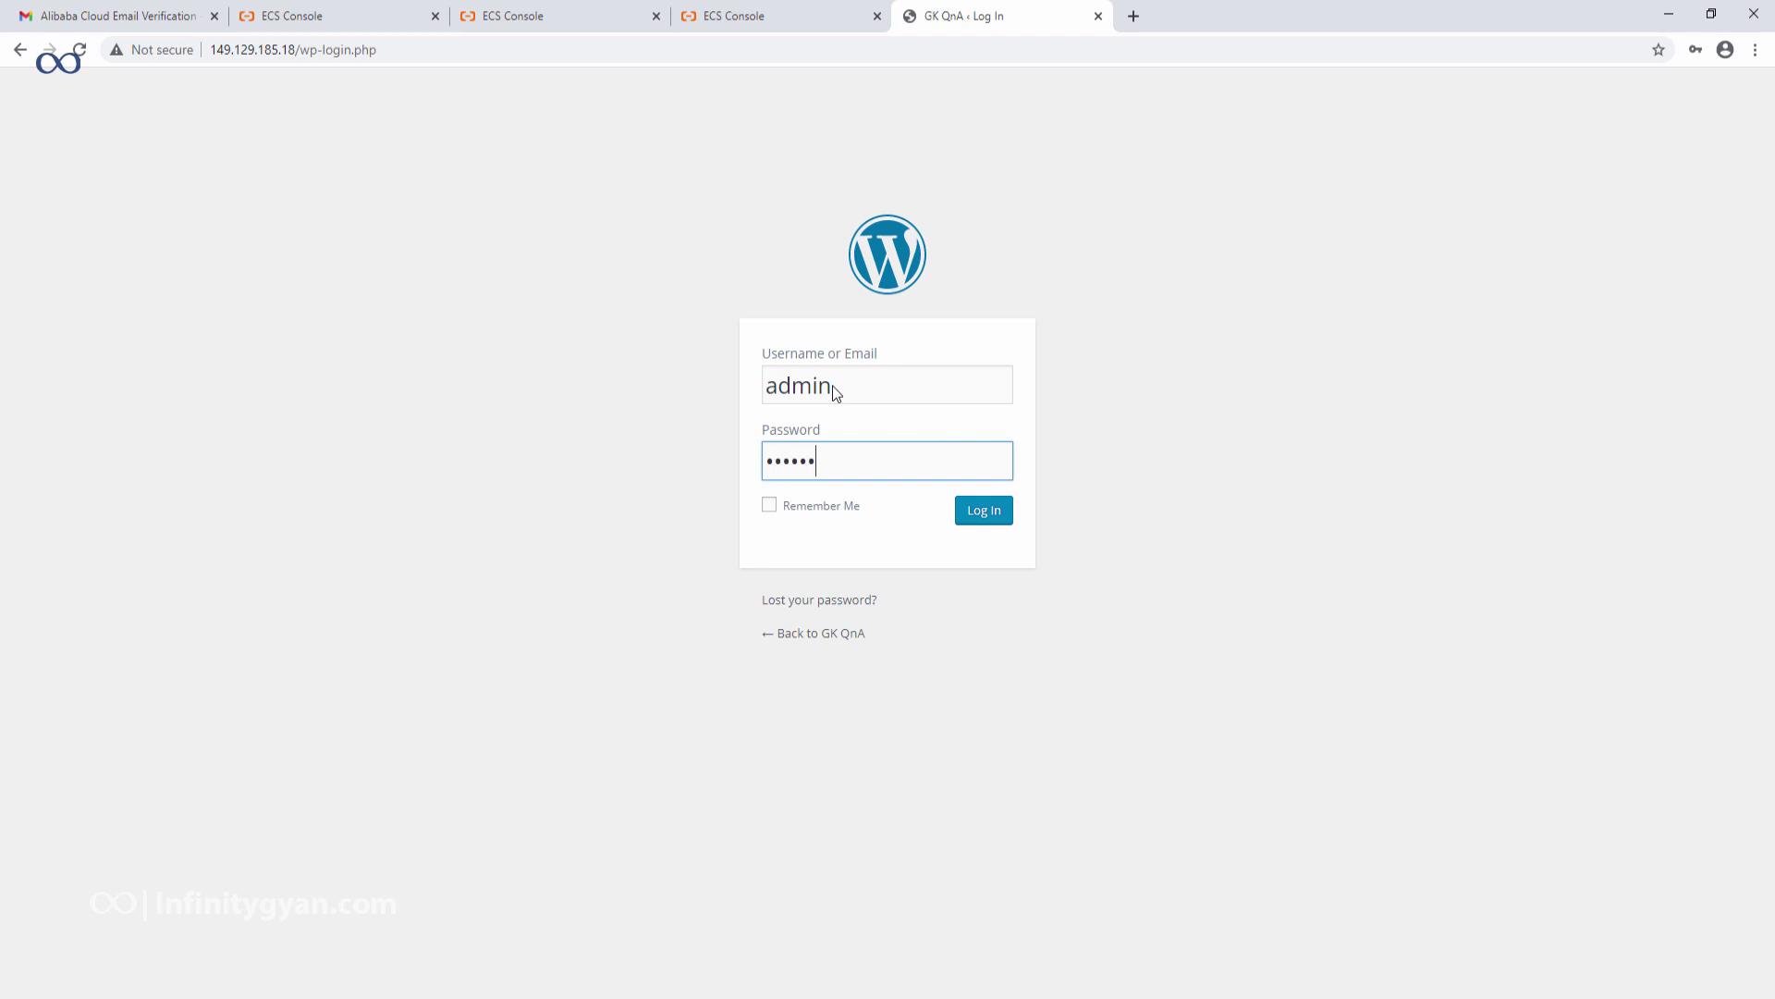
pyautogui.click(985, 507)
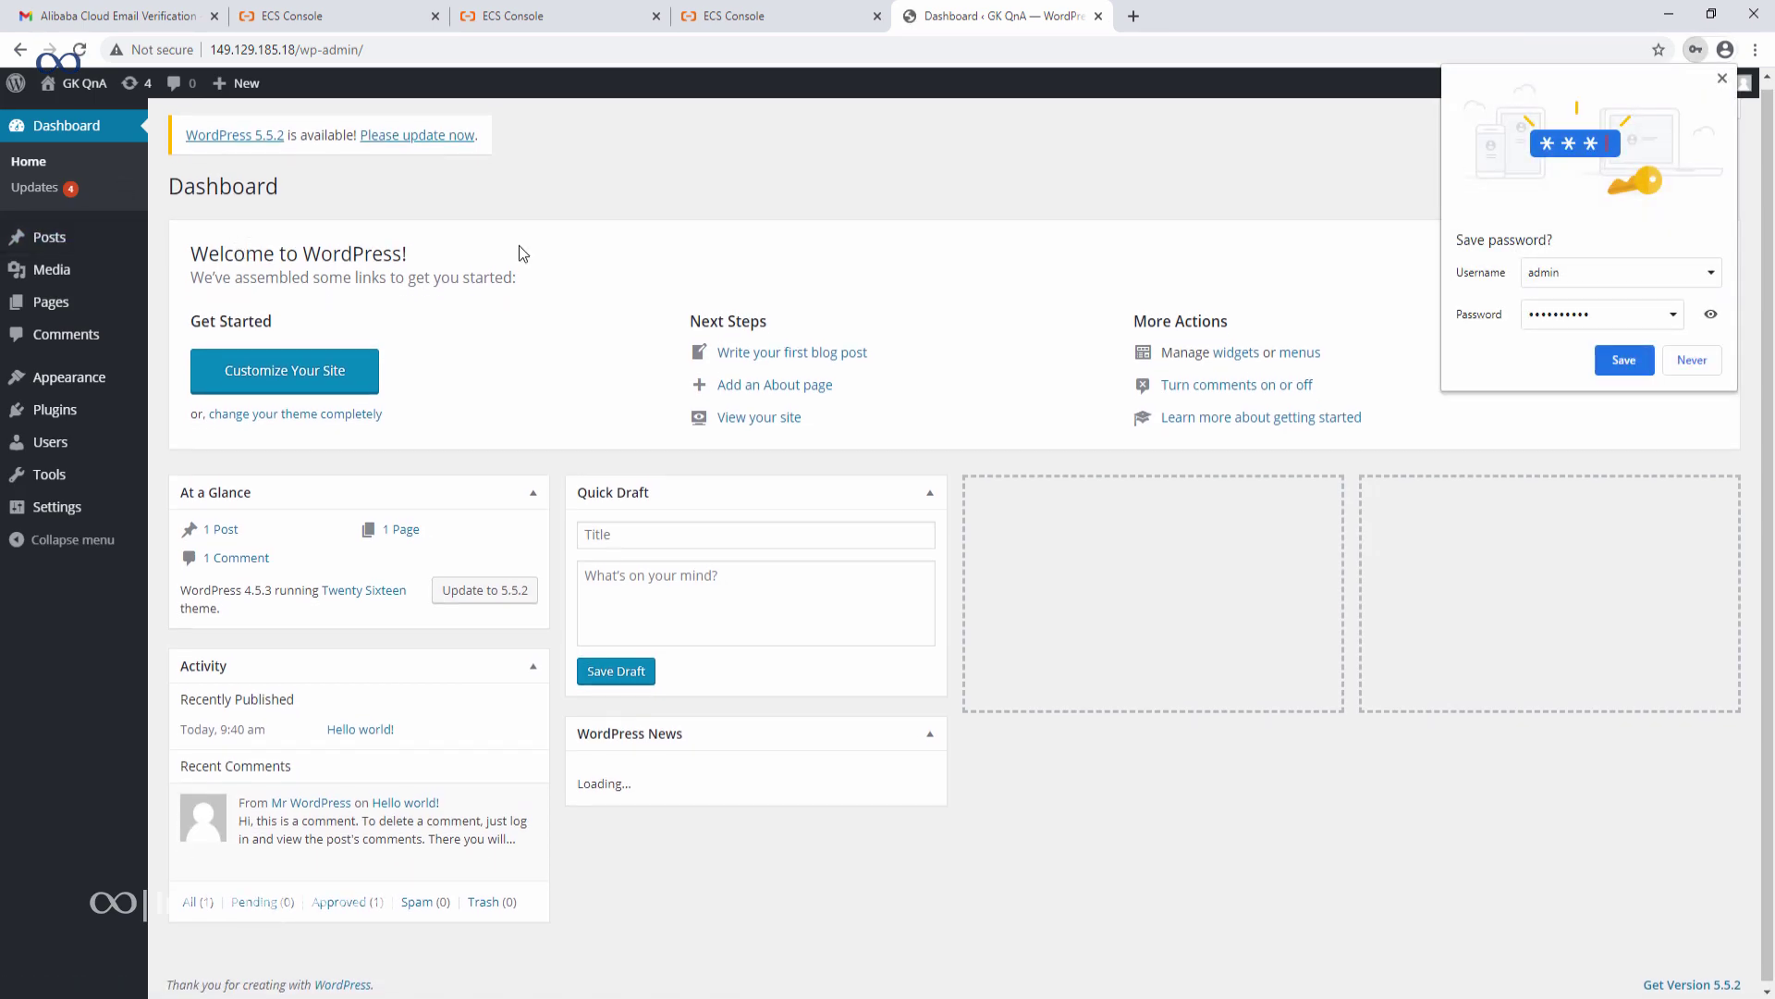
pyautogui.click(1688, 364)
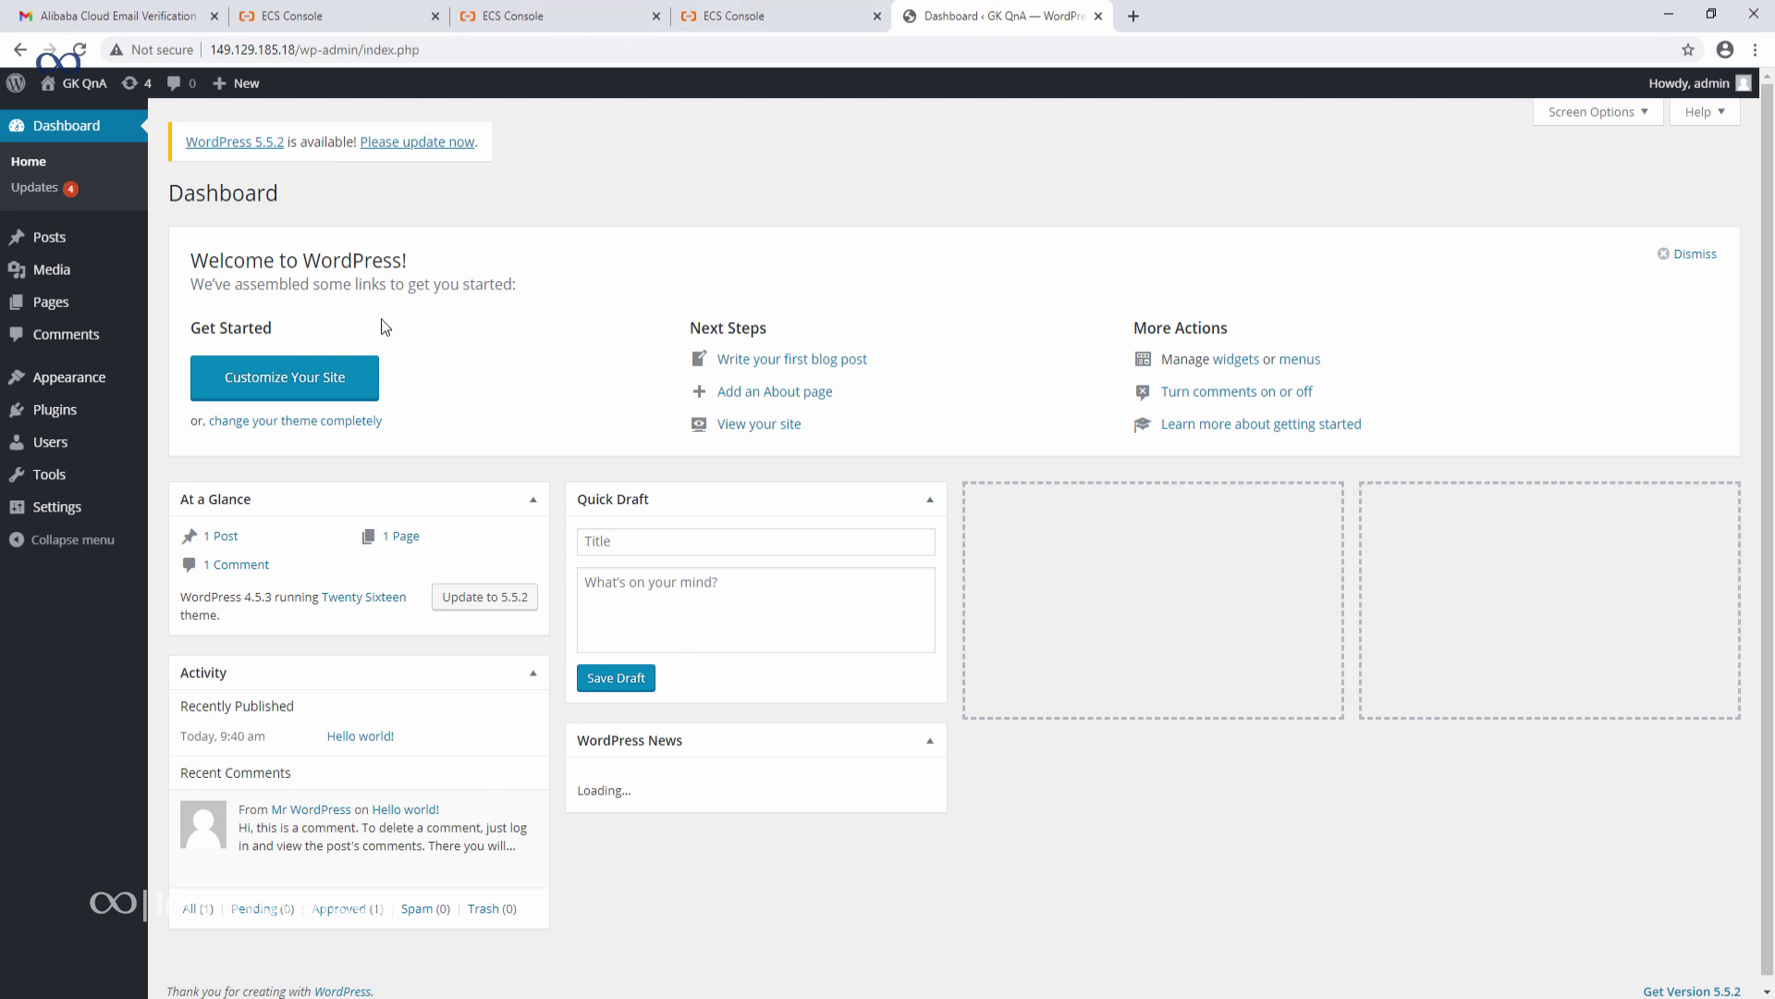
pyautogui.click(740, 15)
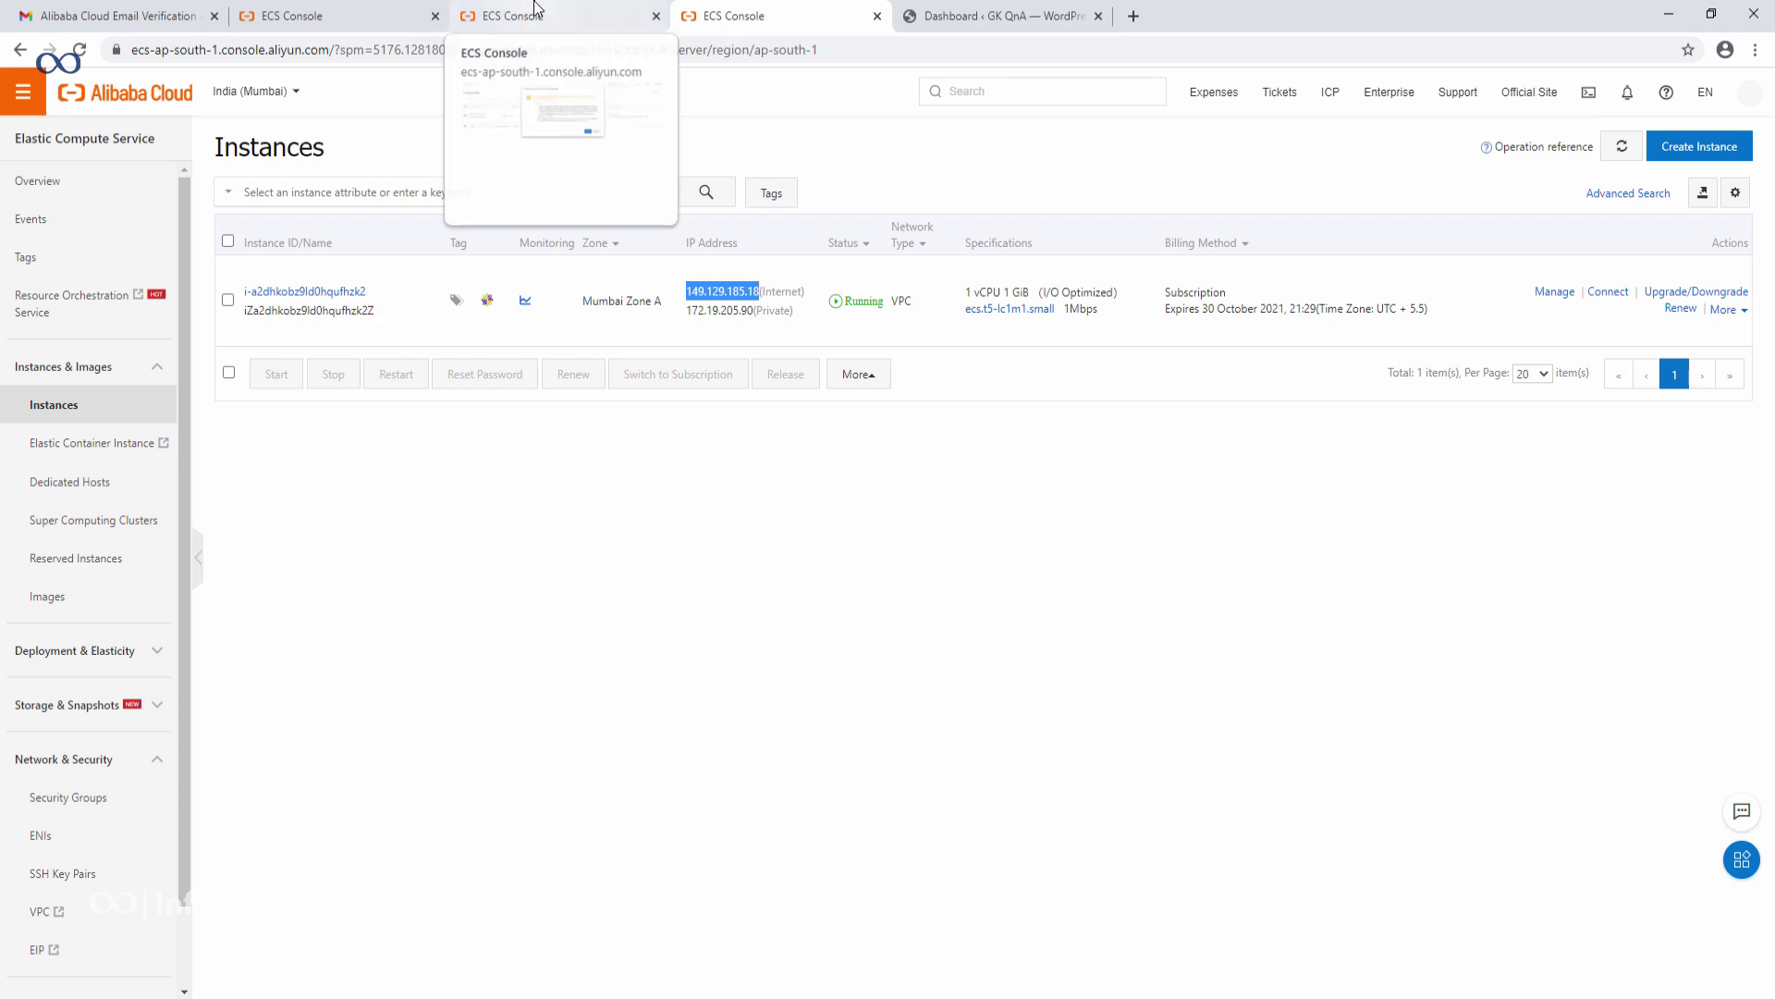
# - Open the Domains console from Products and Services in a new console home tab
pyautogui.click(342, 11)
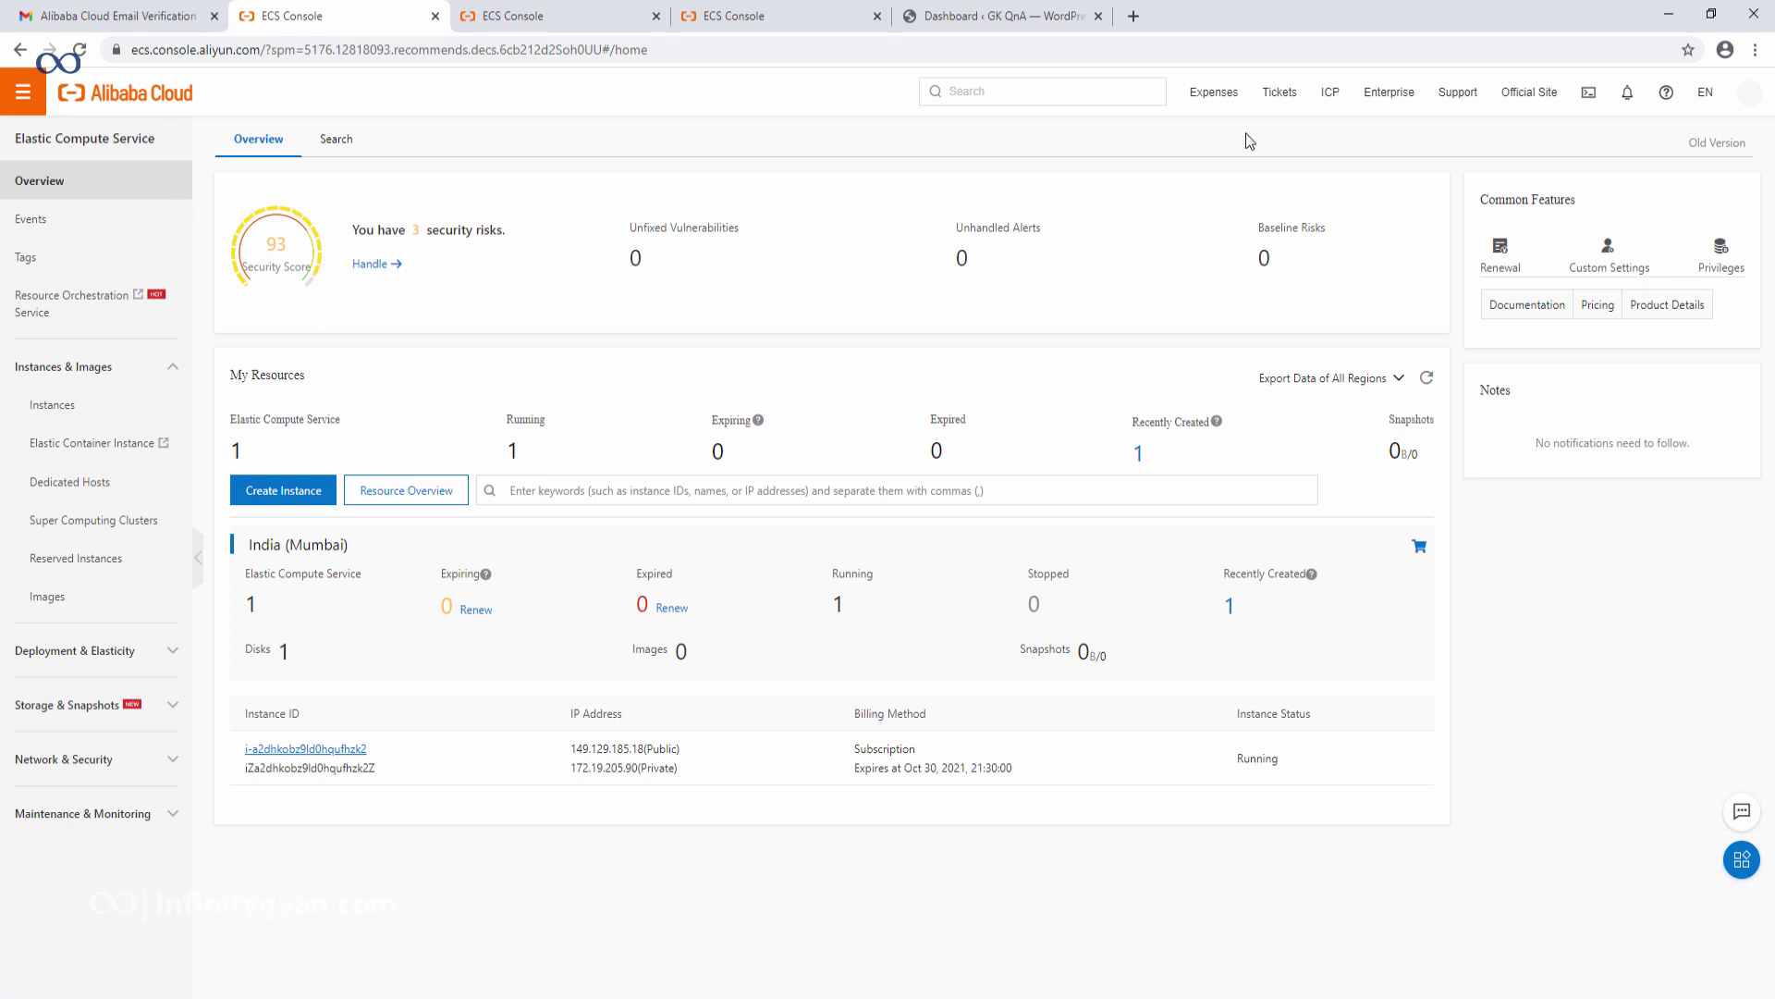
pyautogui.rightClick(139, 96)
pyautogui.click(154, 109)
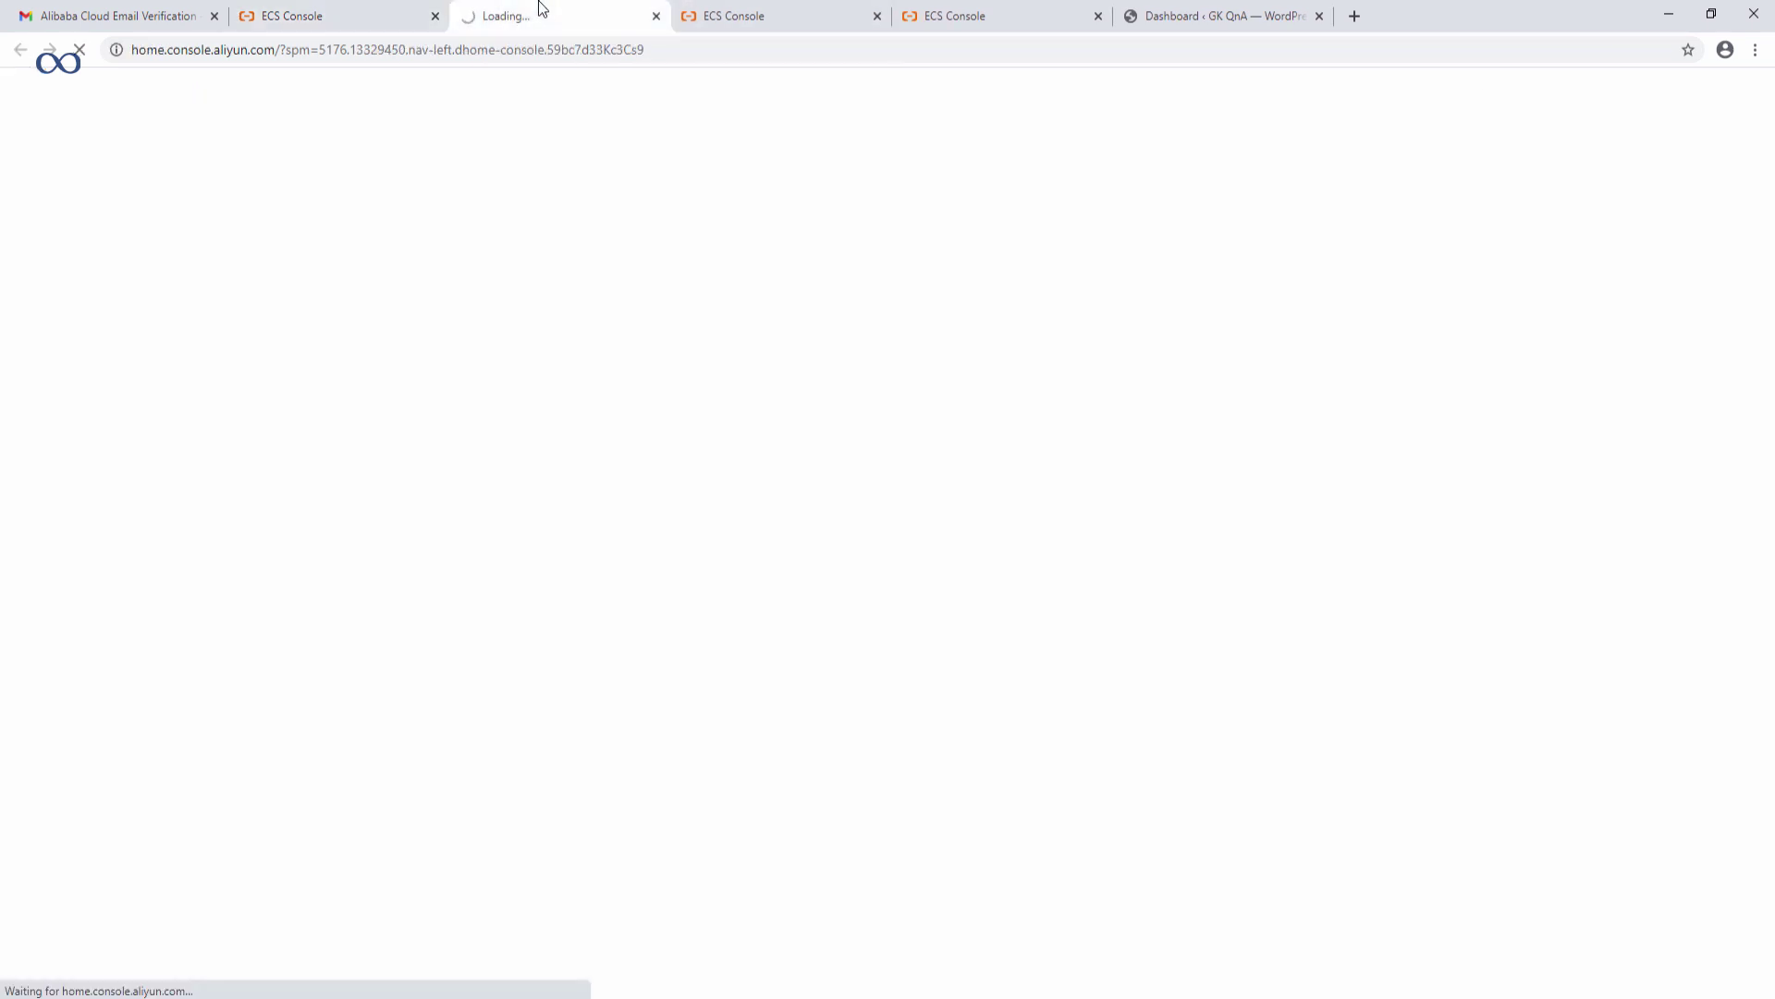
pyautogui.click(536, 13)
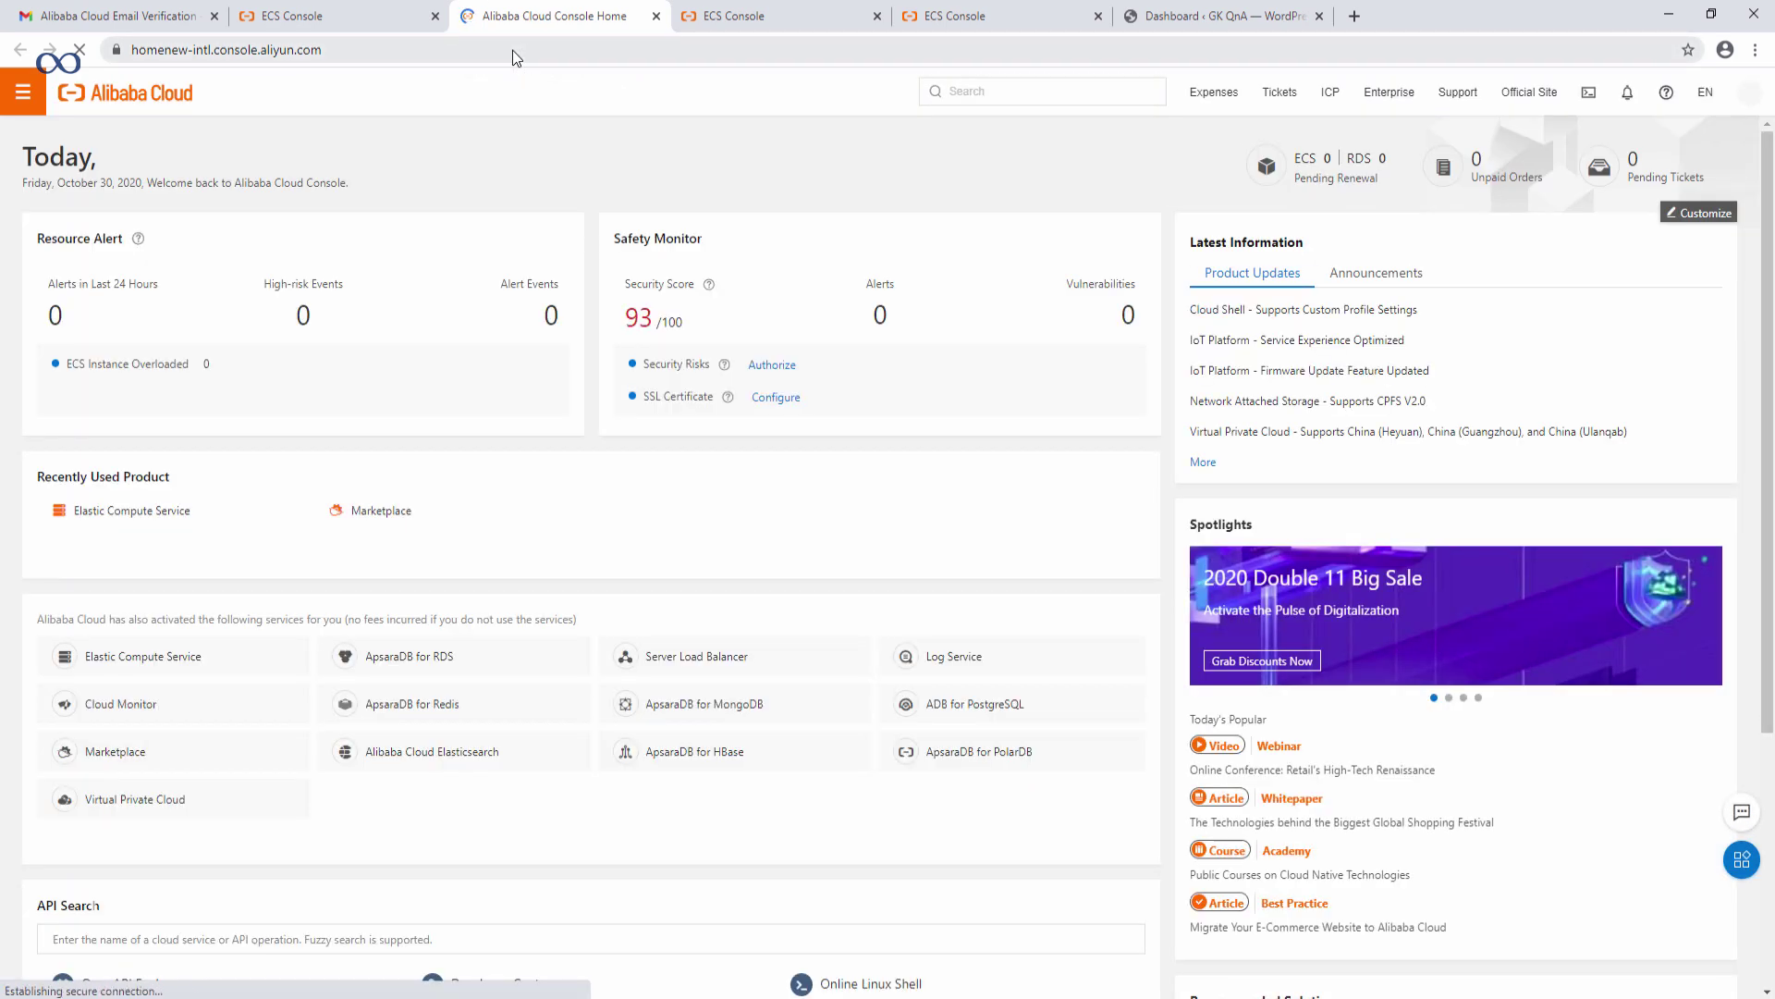
pyautogui.click(23, 94)
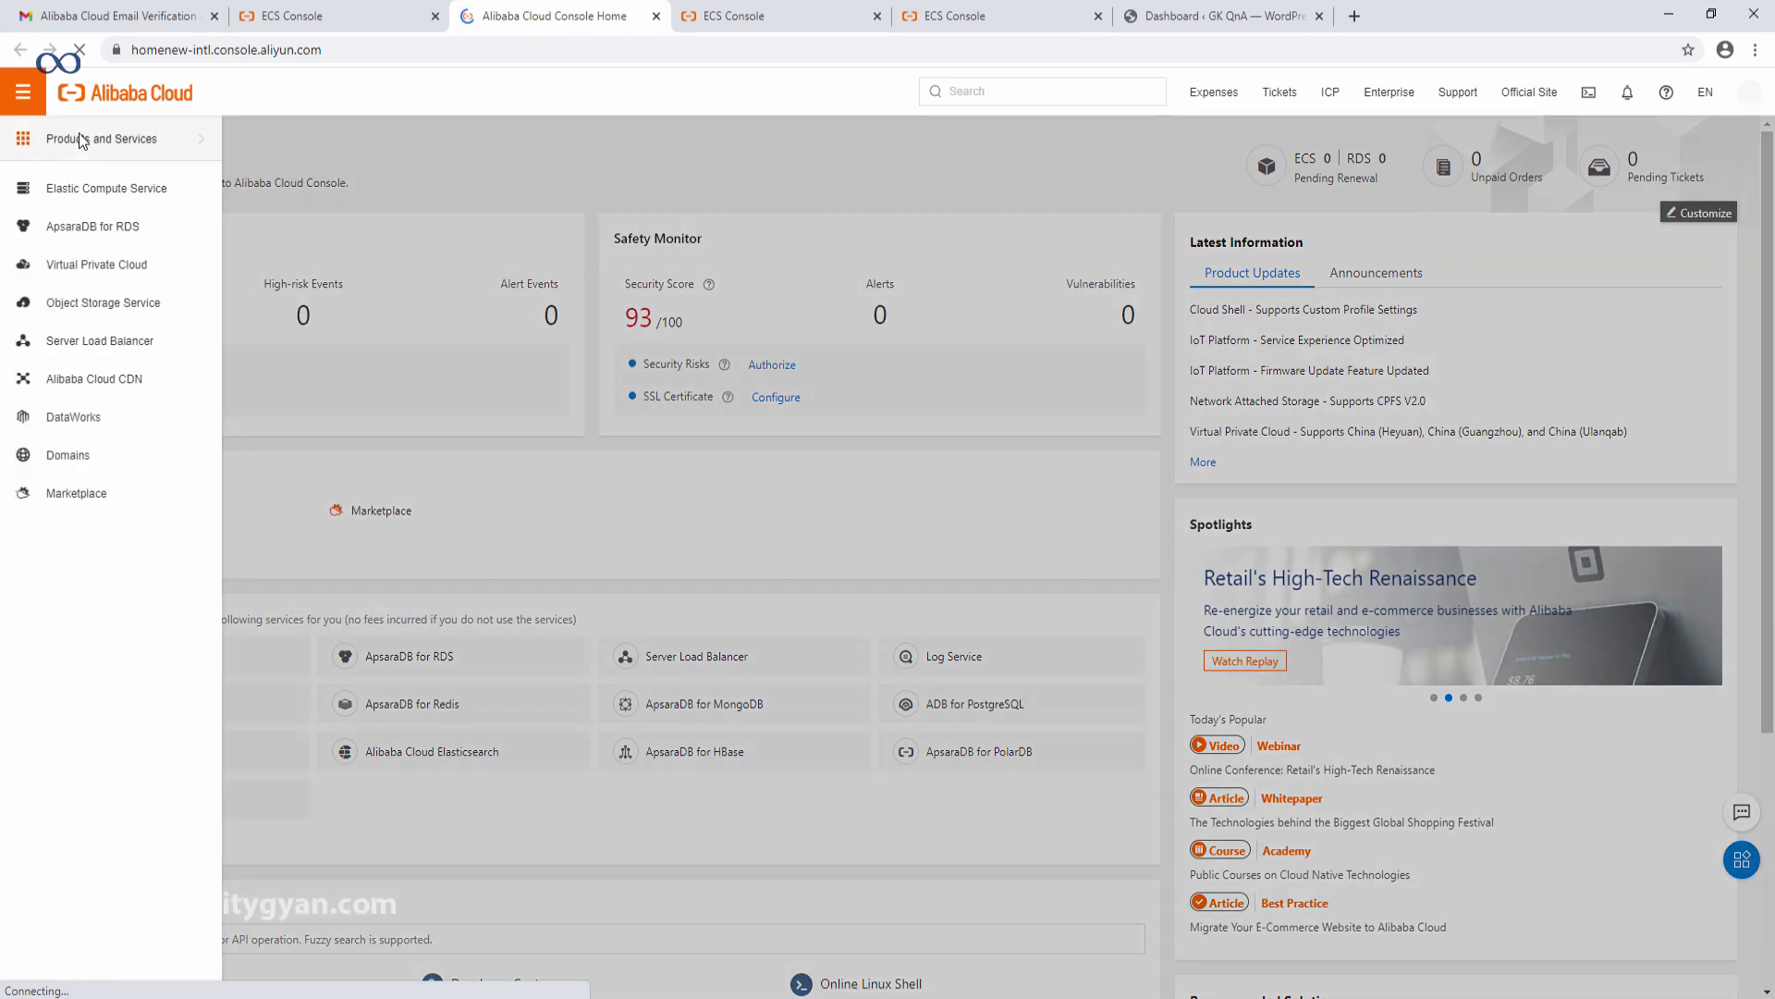
pyautogui.click(80, 139)
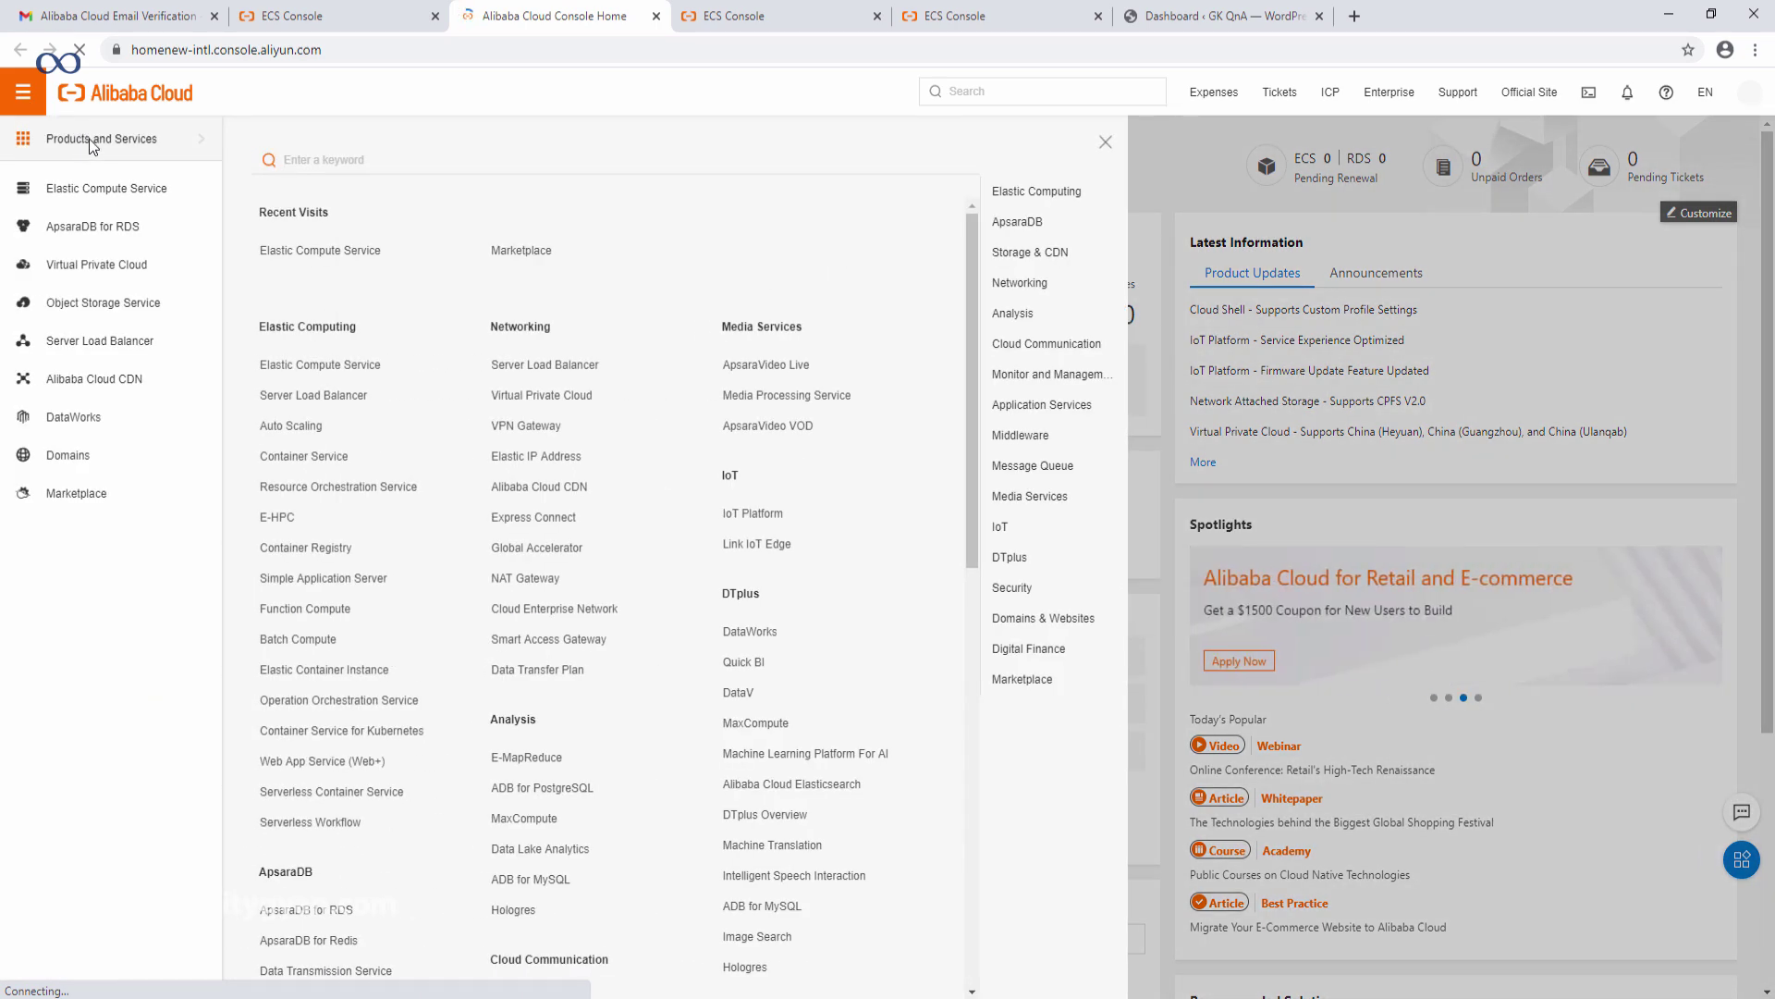
pyautogui.scroll(-8, 679, 435)
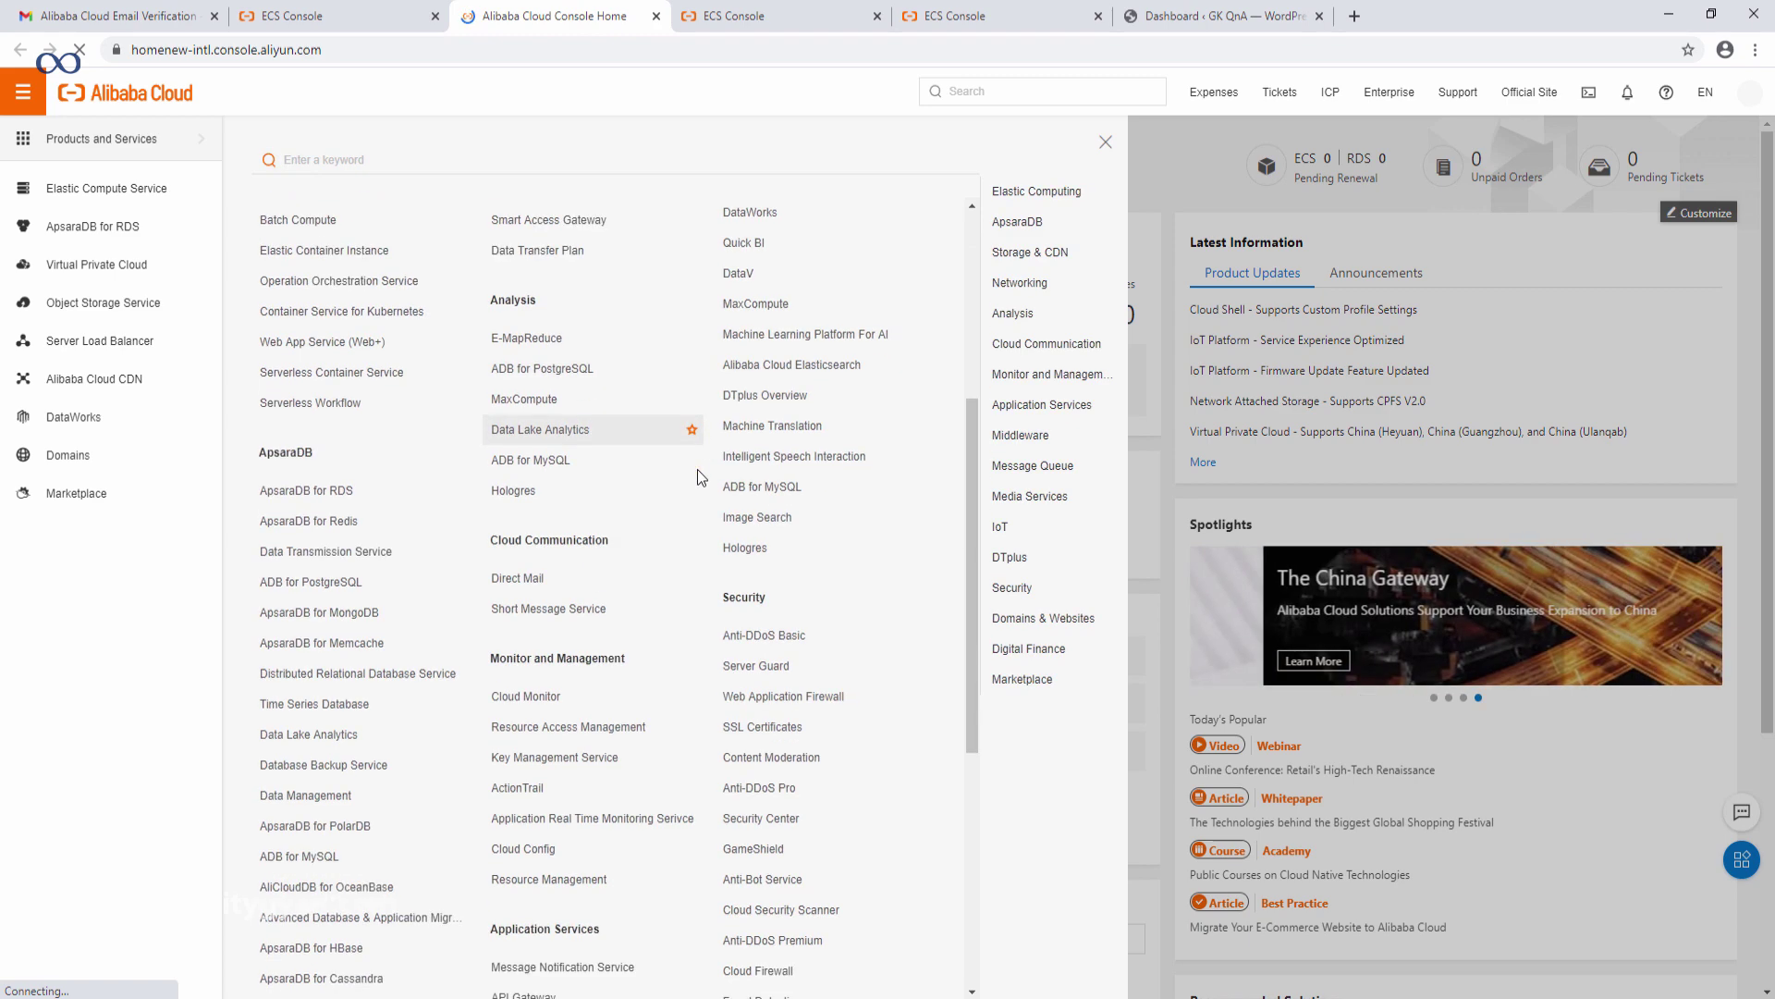
pyautogui.scroll(-2, 707, 423)
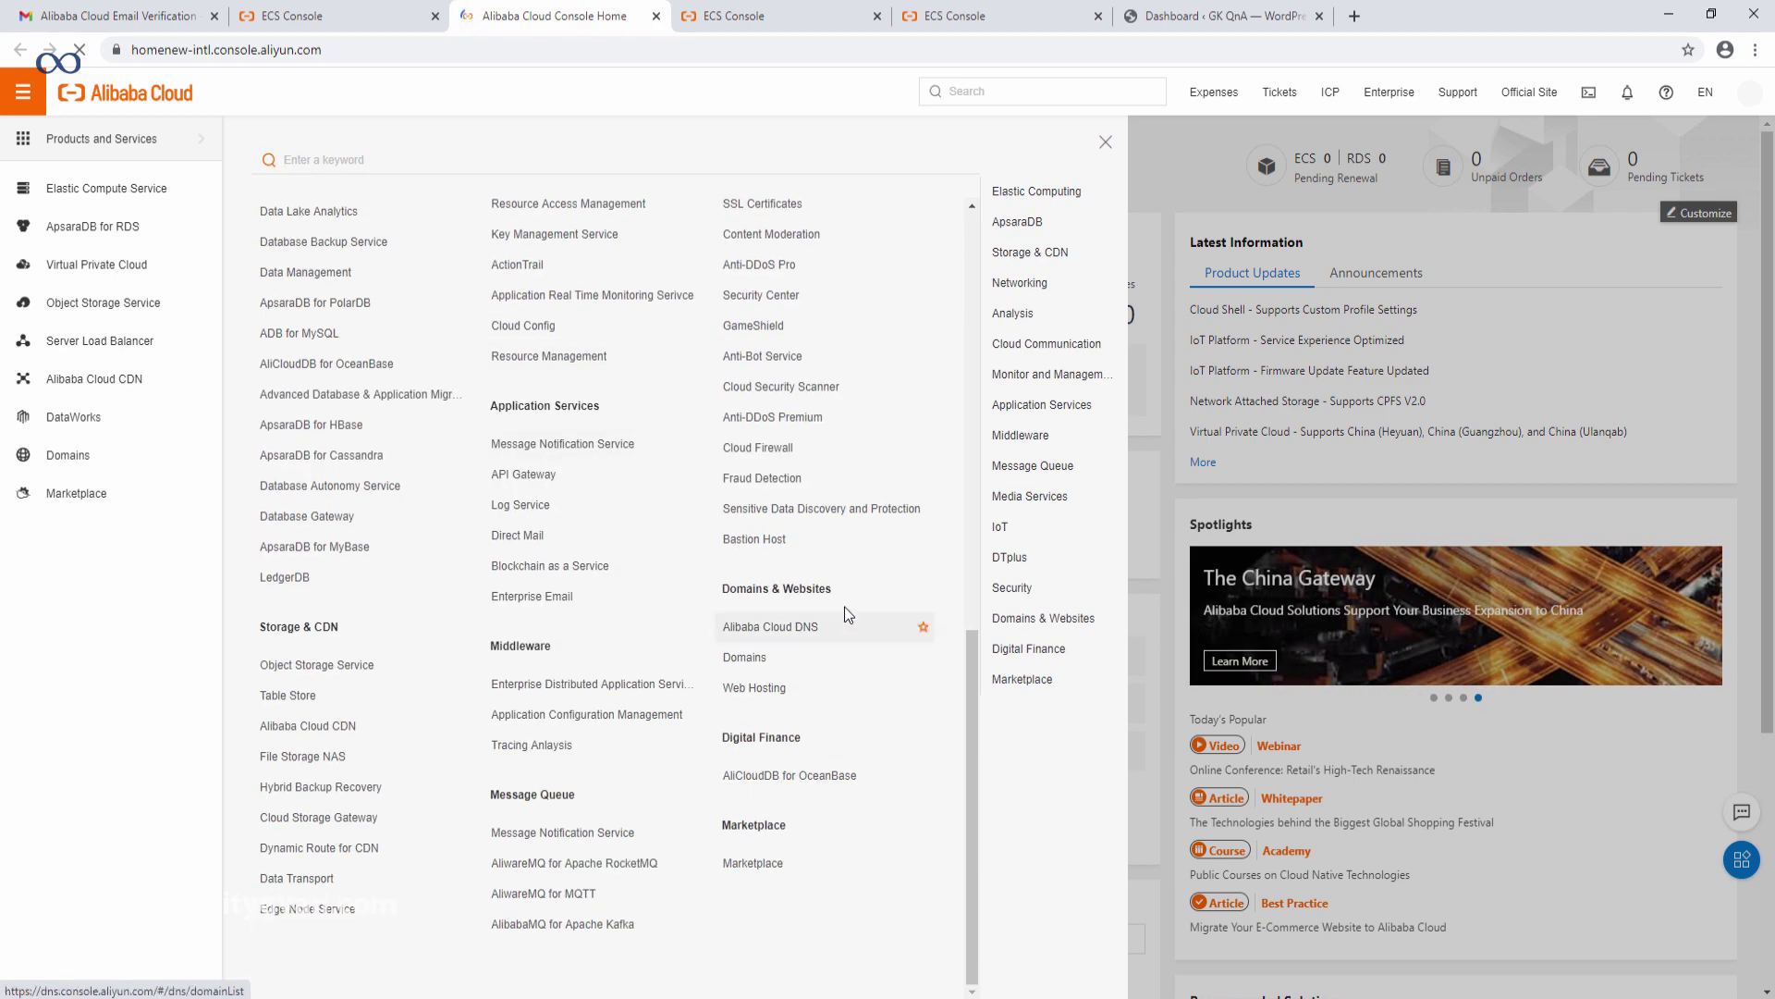
pyautogui.click(766, 657)
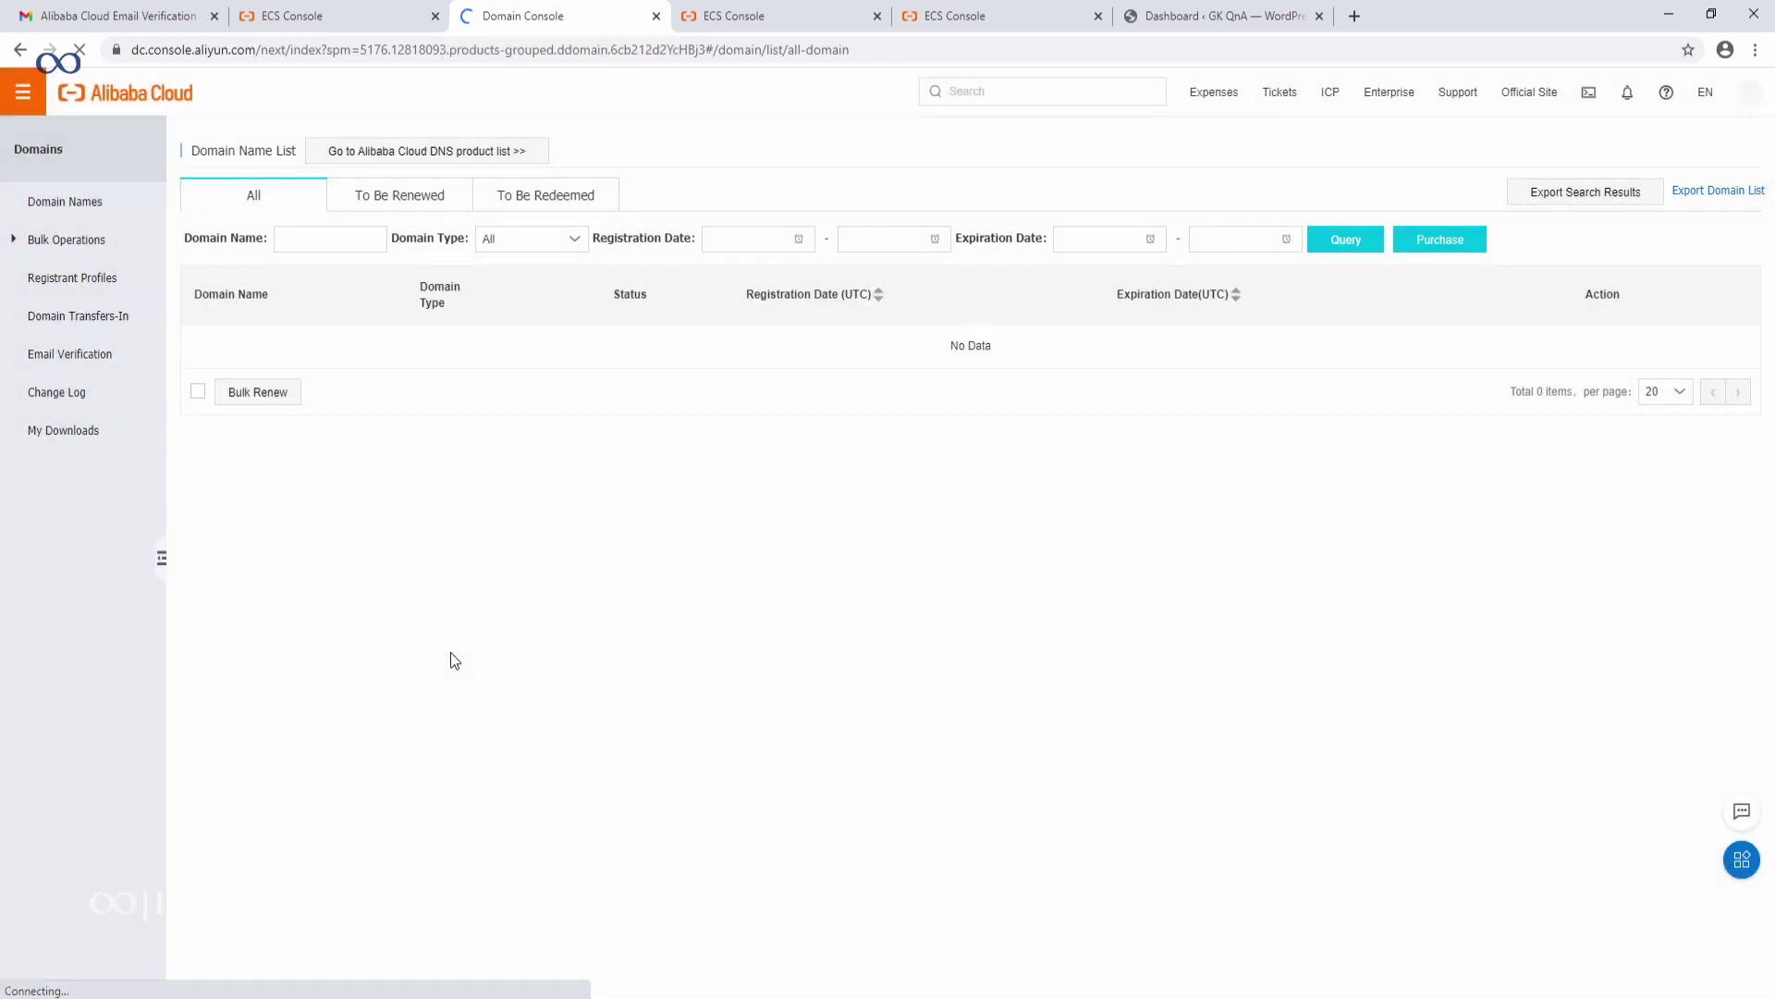
# - Close the Domain and extra ECS console tabs and bring up the Gmail verification email
pyautogui.click(1207, 16)
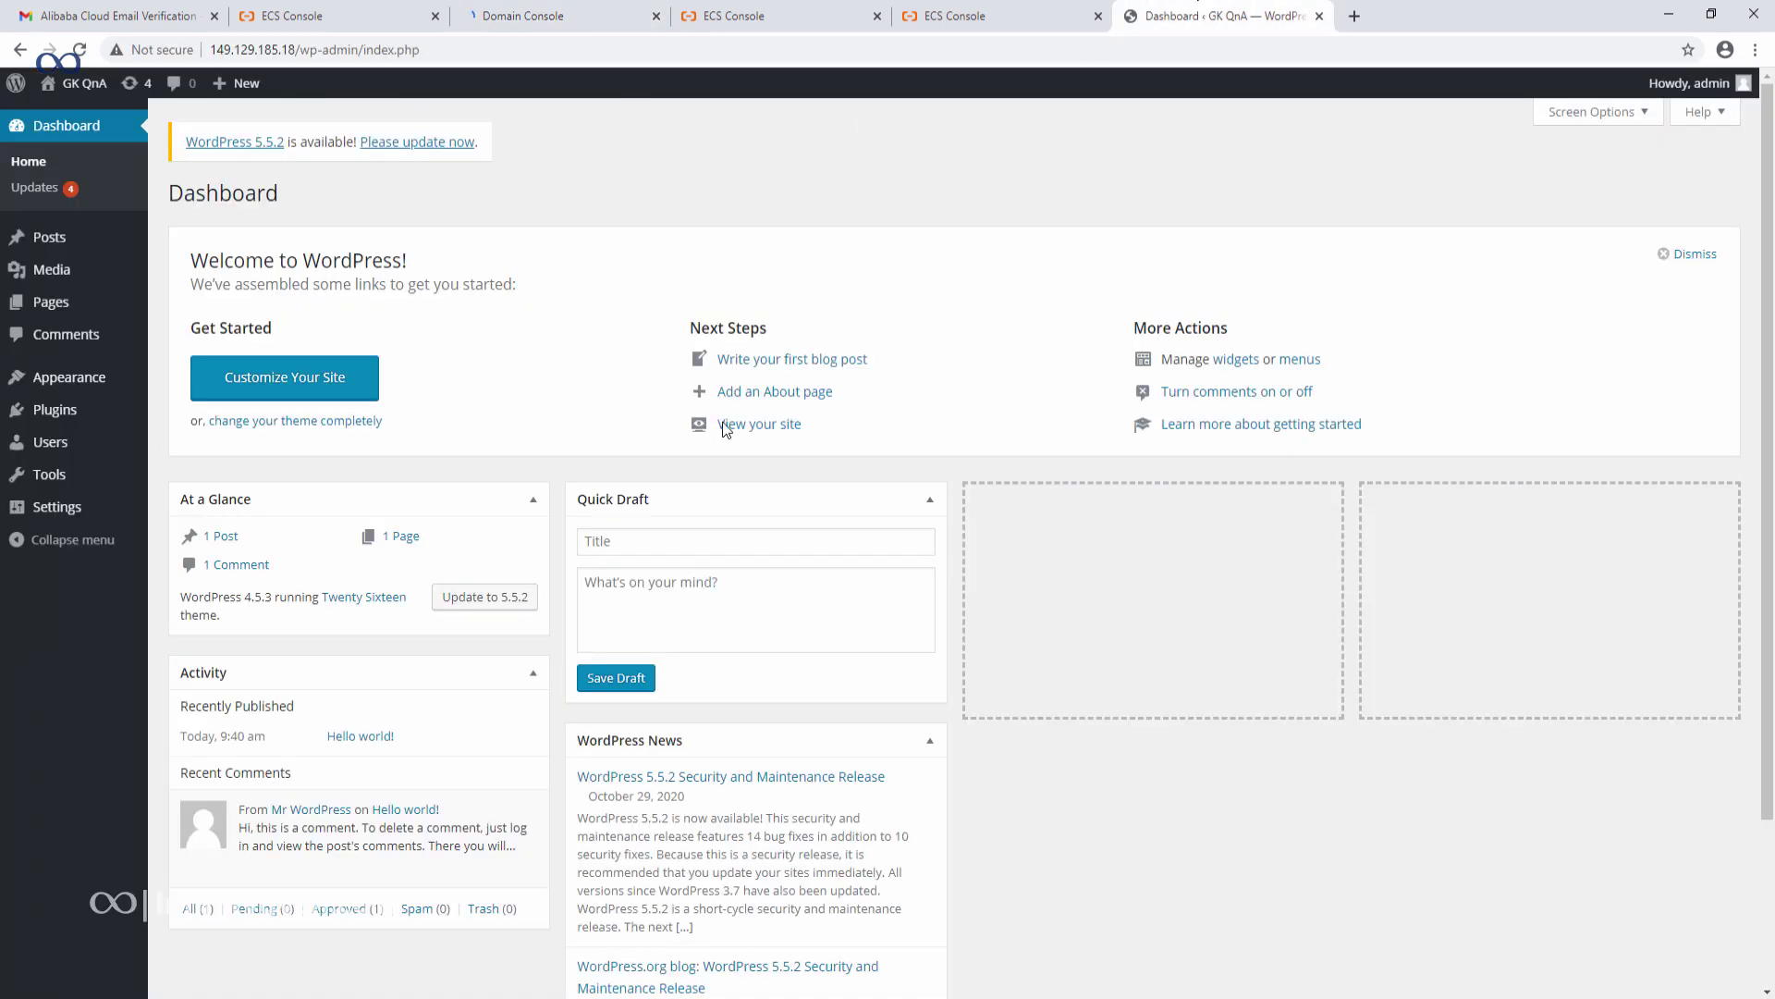
pyautogui.click(523, 16)
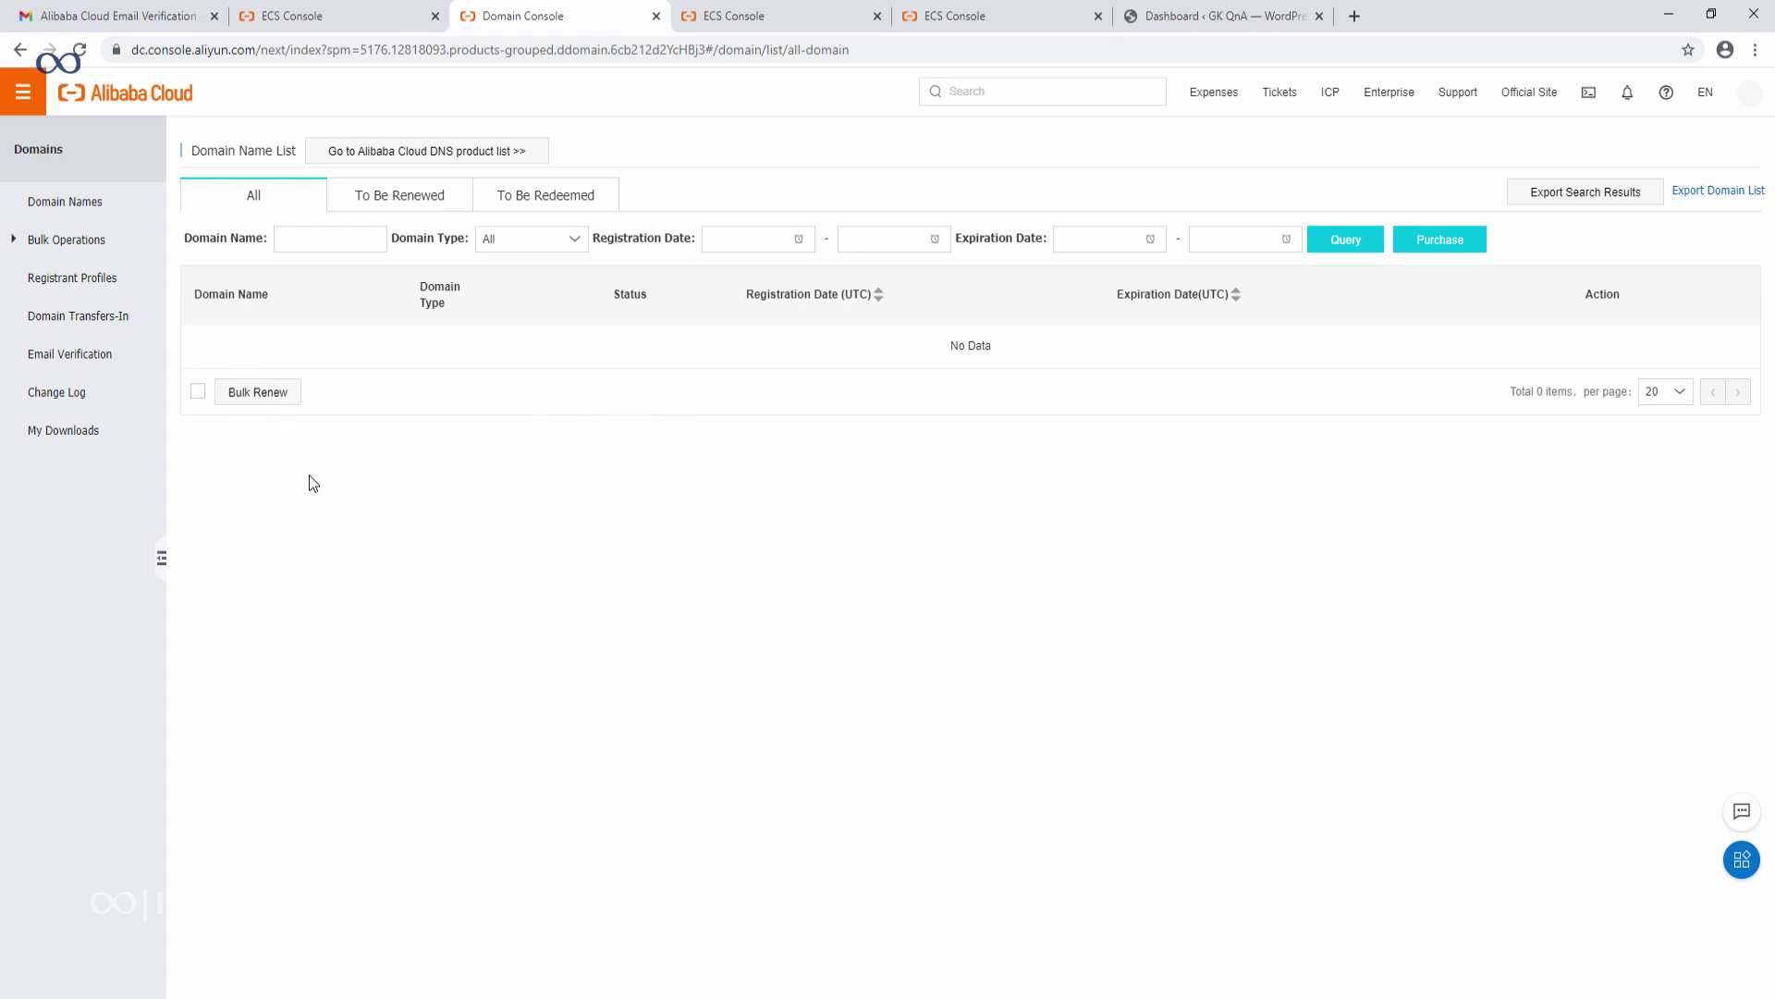
pyautogui.click(657, 18)
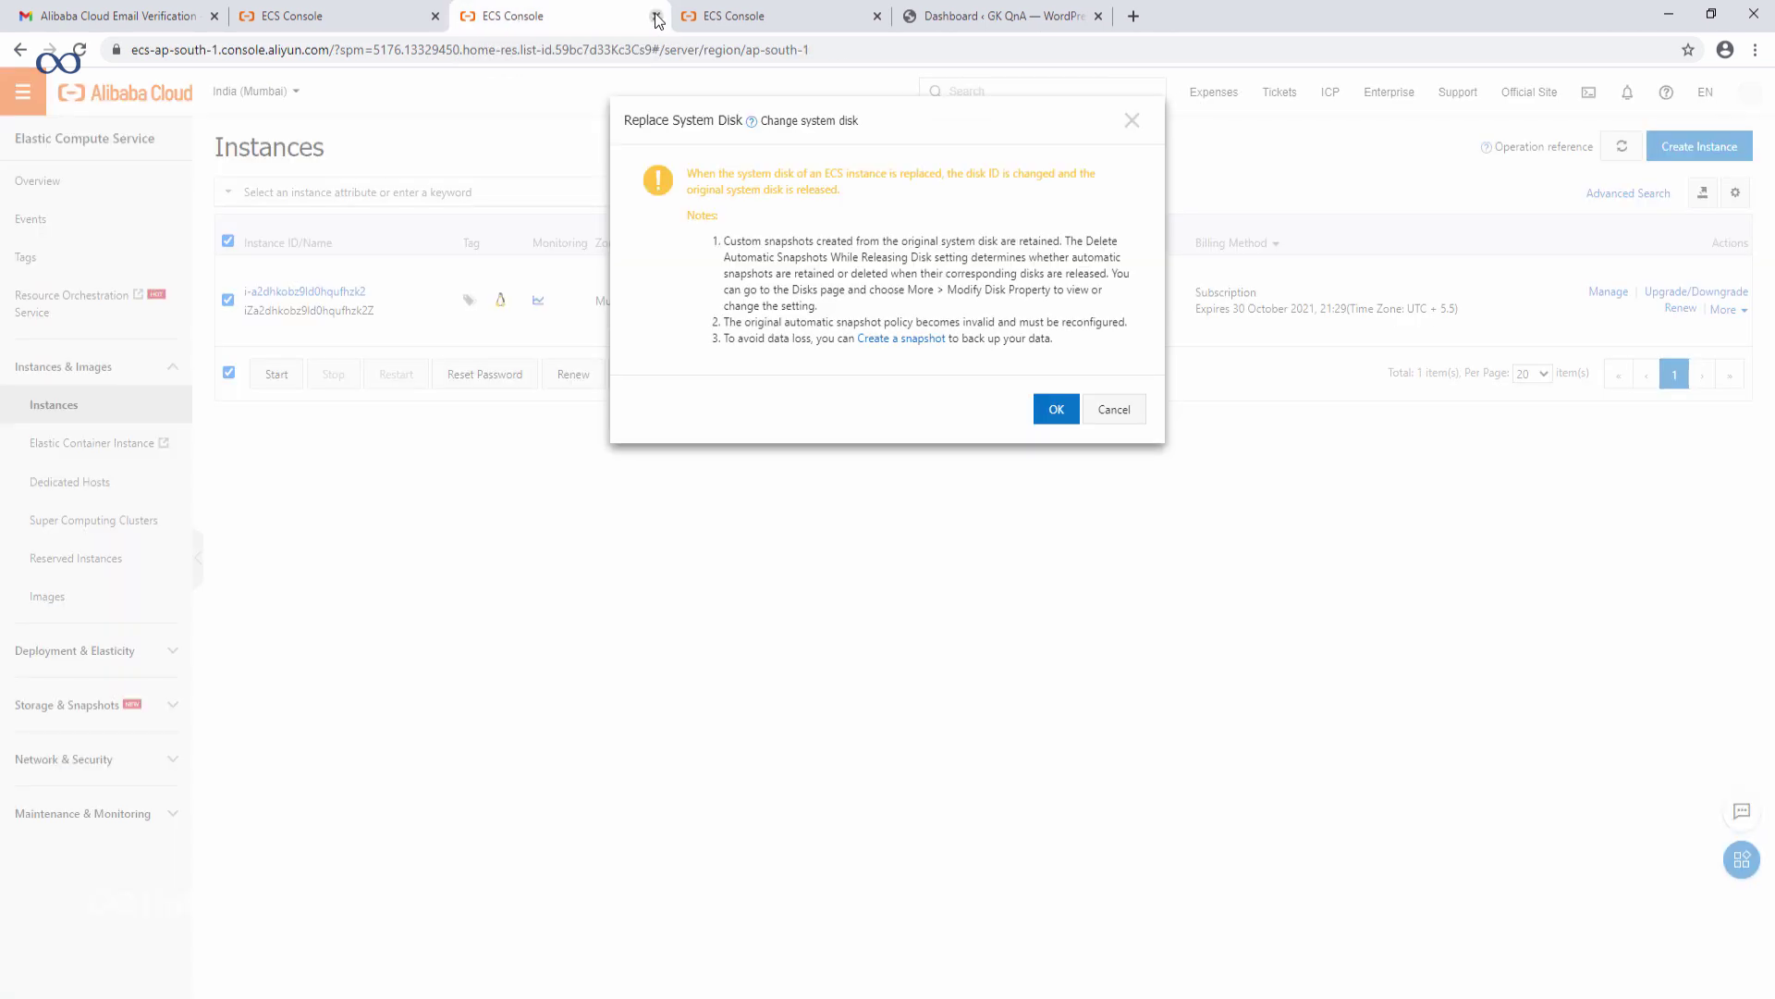
pyautogui.click(657, 18)
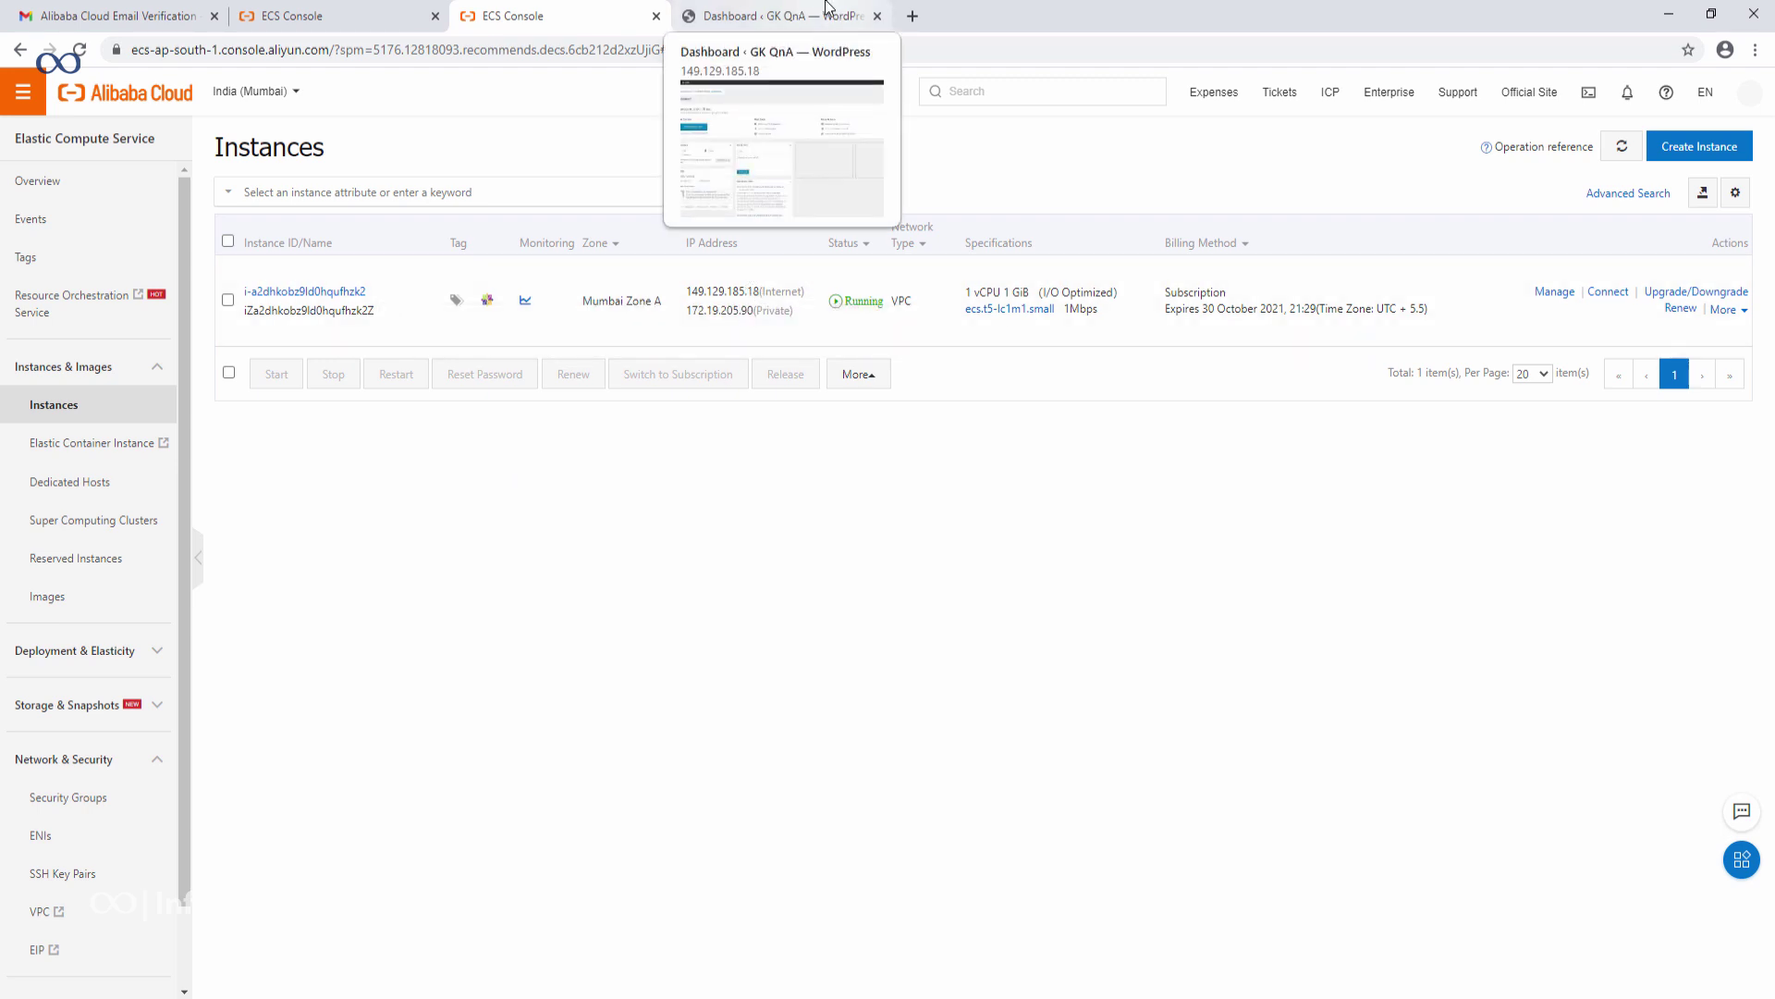
pyautogui.click(129, 15)
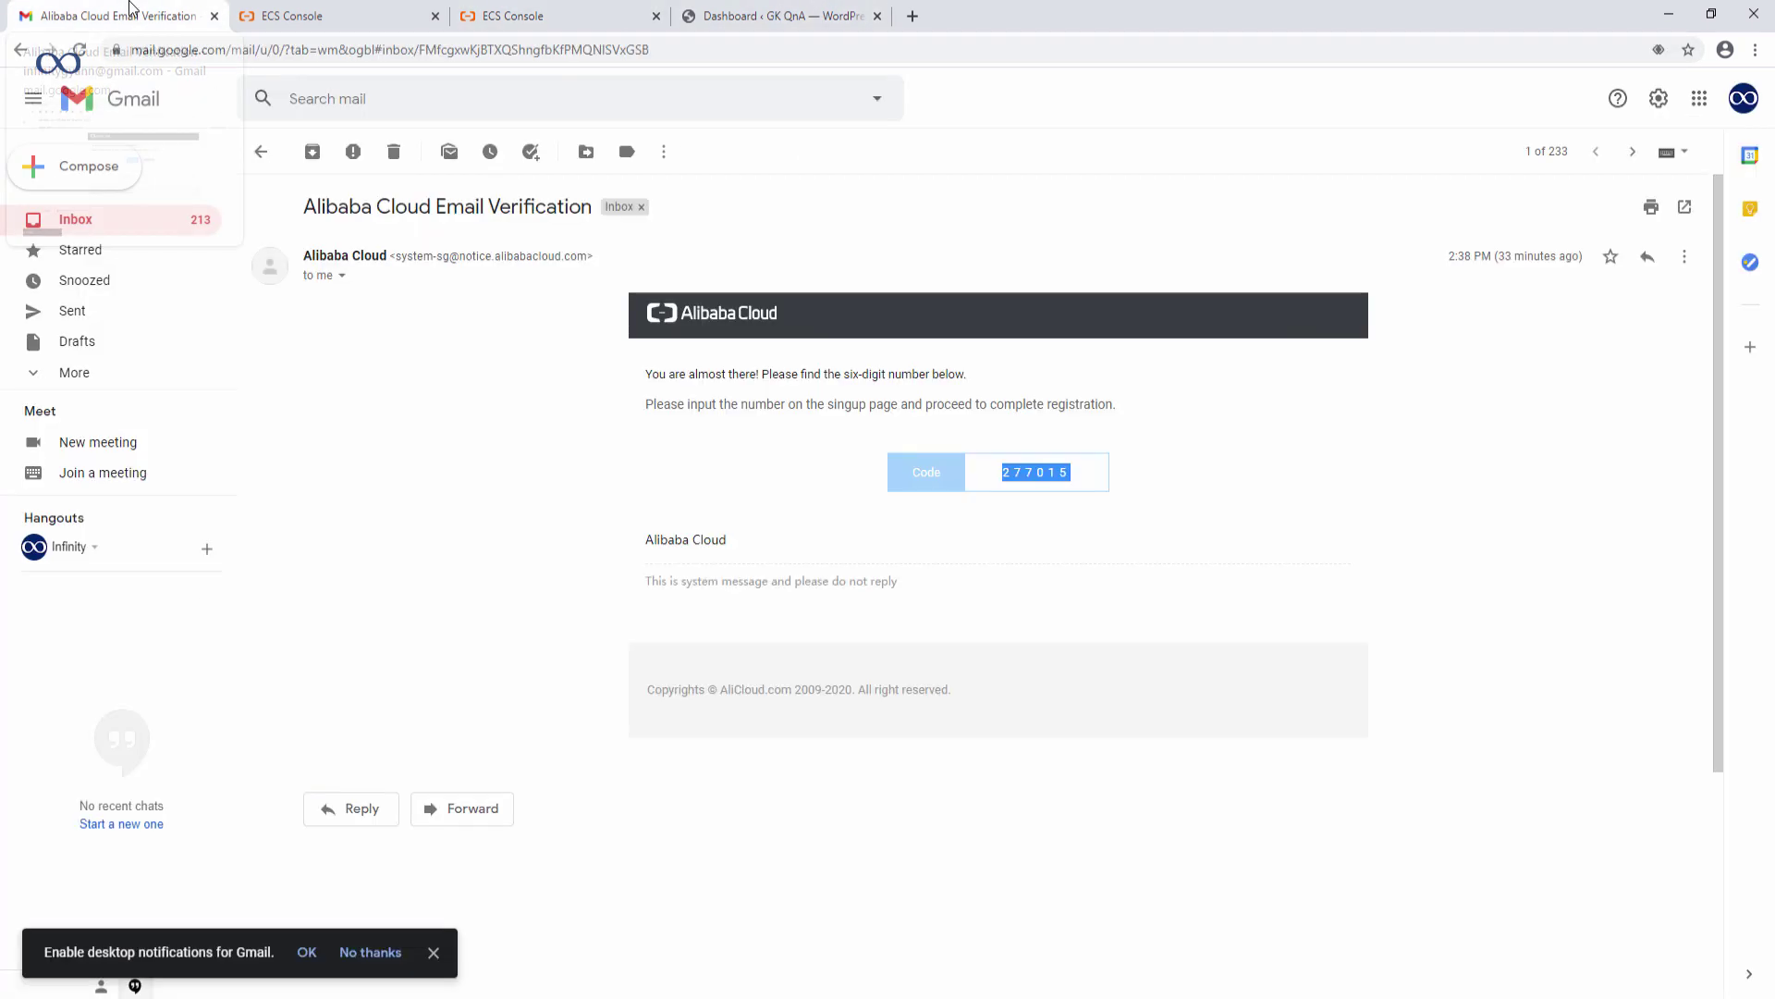
# - Go to Google and search for cloudflare
pyautogui.click(363, 52)
pyautogui.write('google')
pyautogui.press('Return')
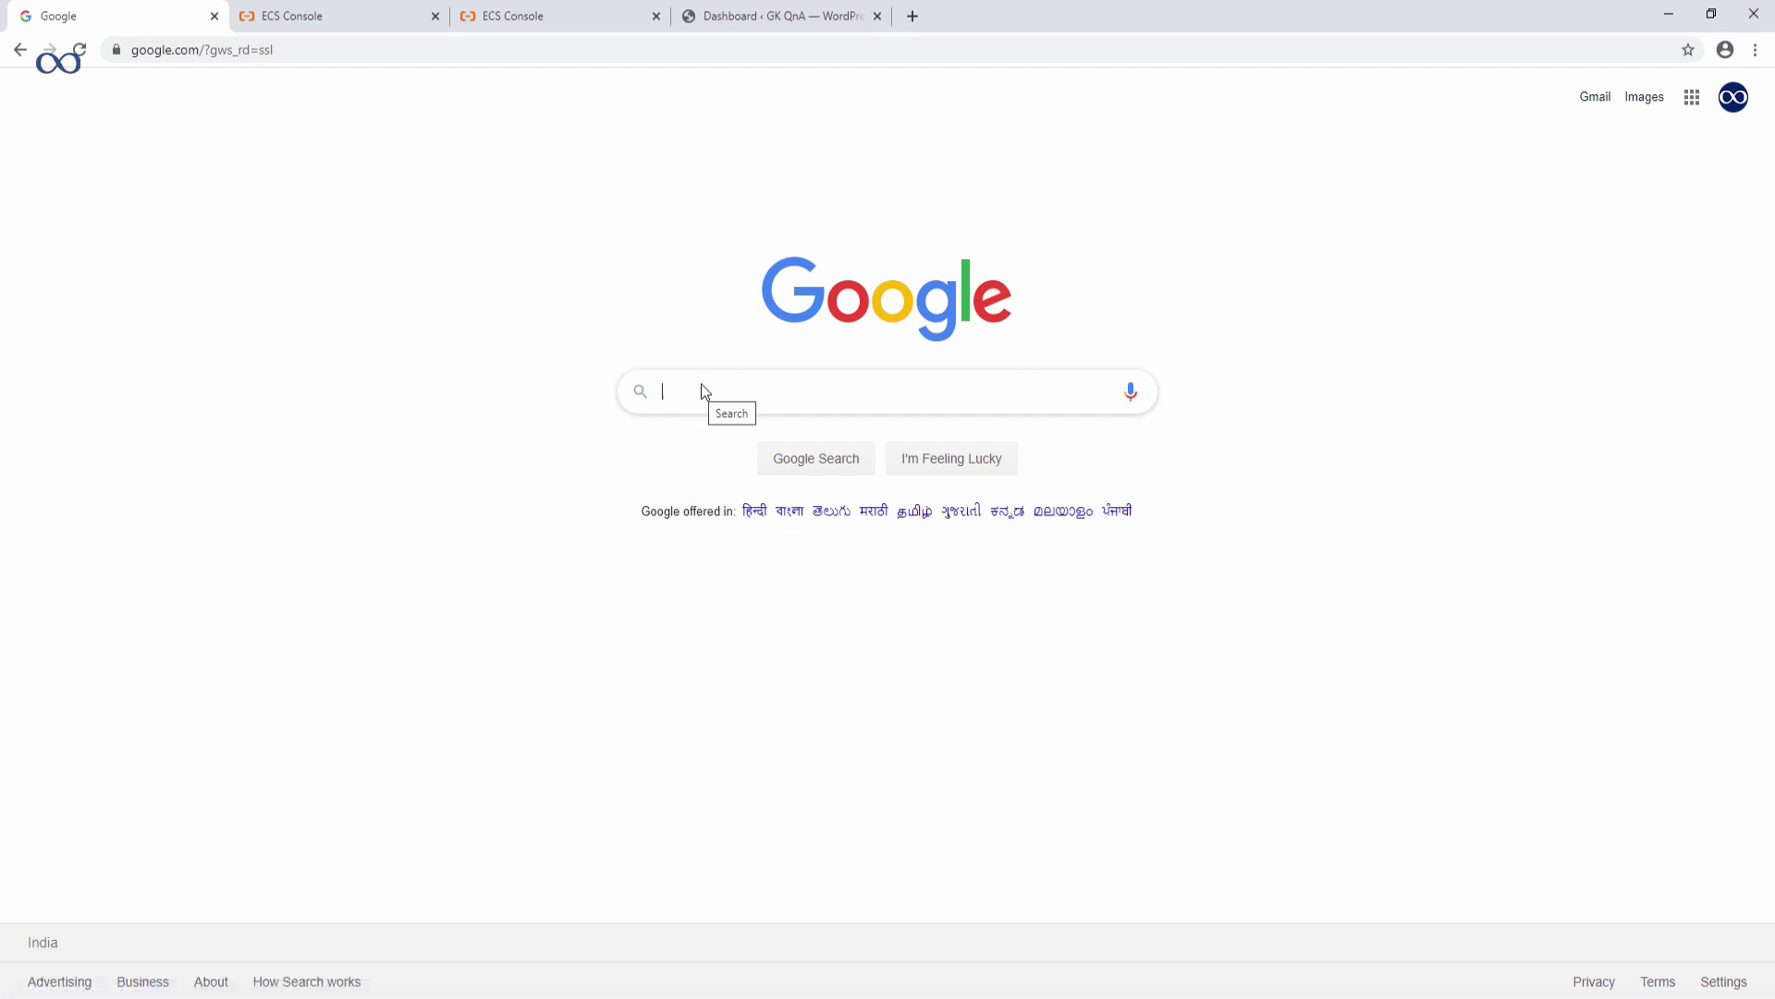
pyautogui.write('cloud')
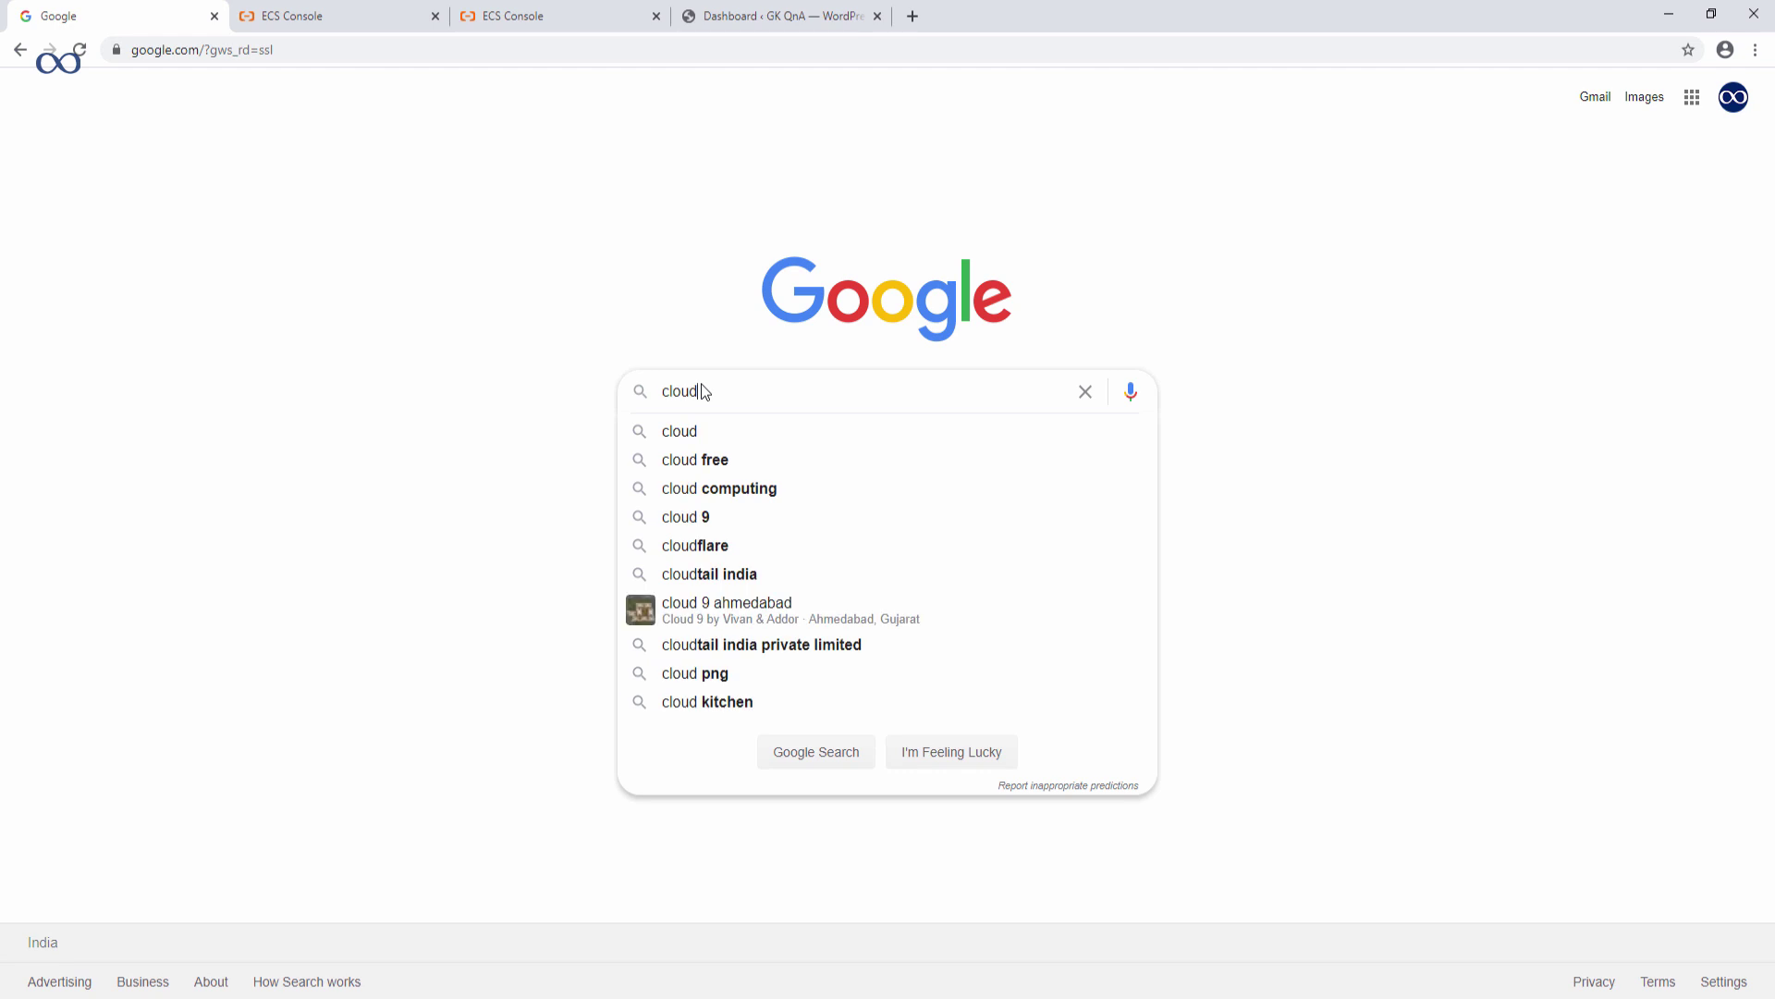
pyautogui.click(709, 548)
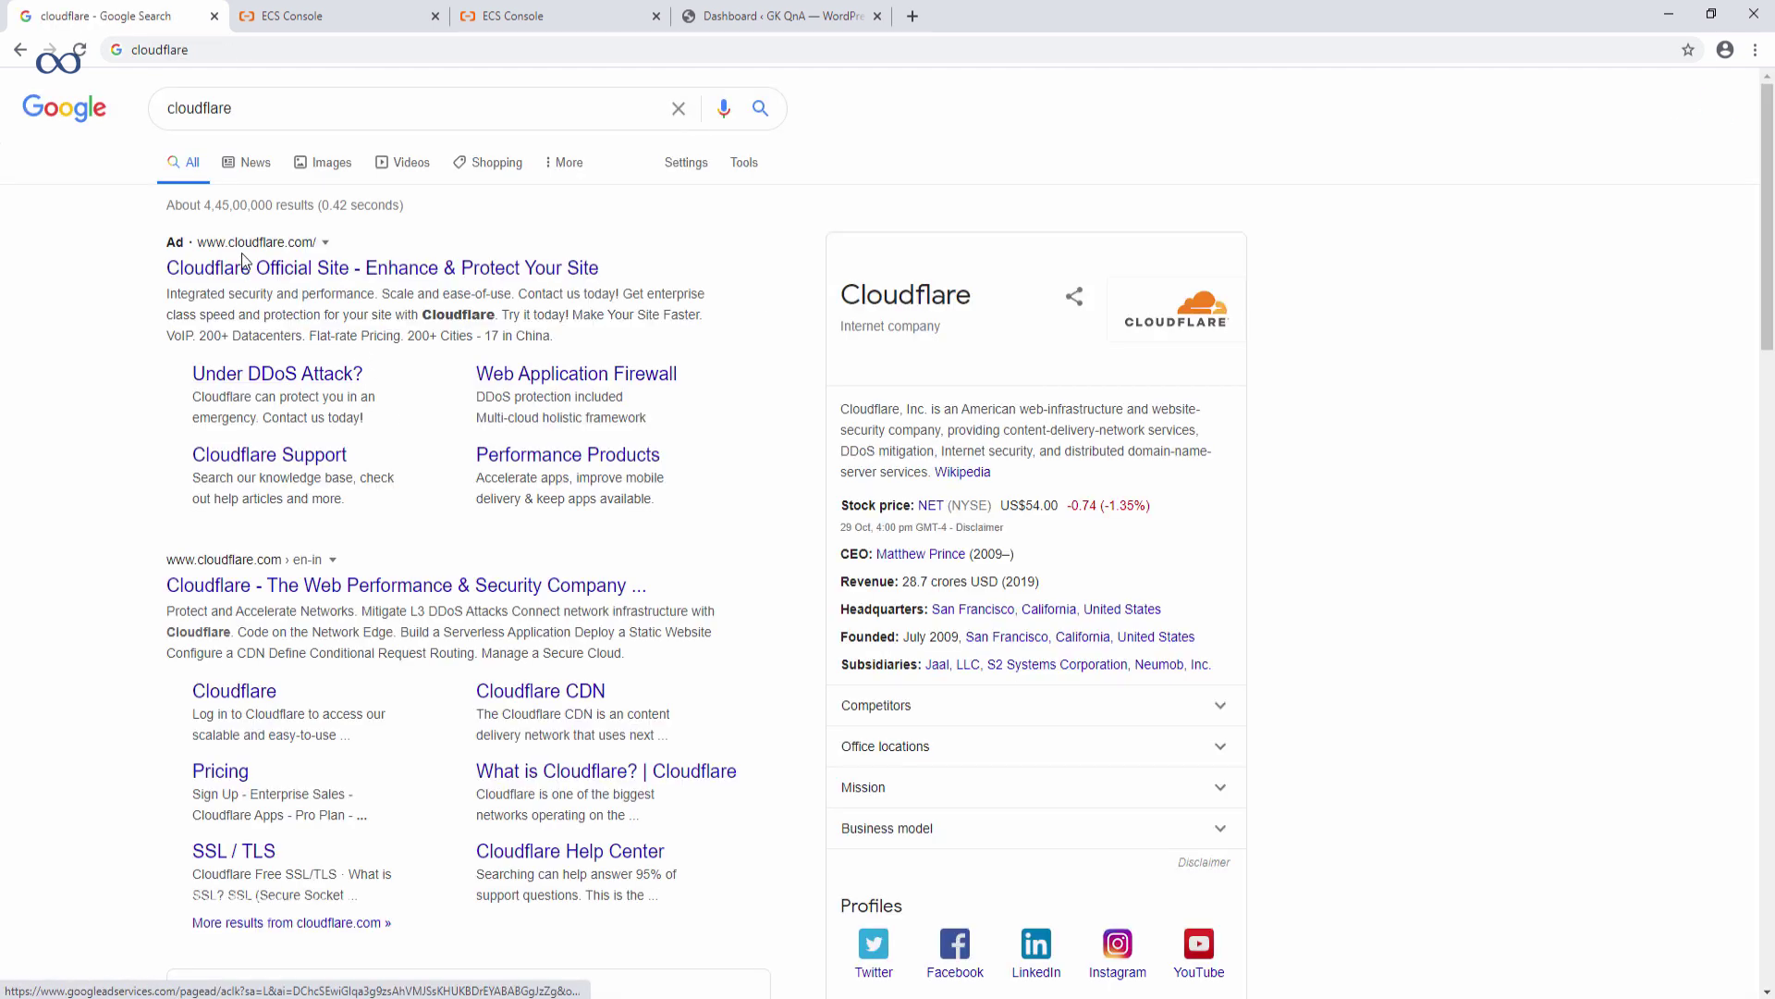
# - Open the official Cloudflare result in a new tab and switch to it
pyautogui.scroll(-1, 274, 490)
pyautogui.rightClick(274, 490)
pyautogui.click(296, 504)
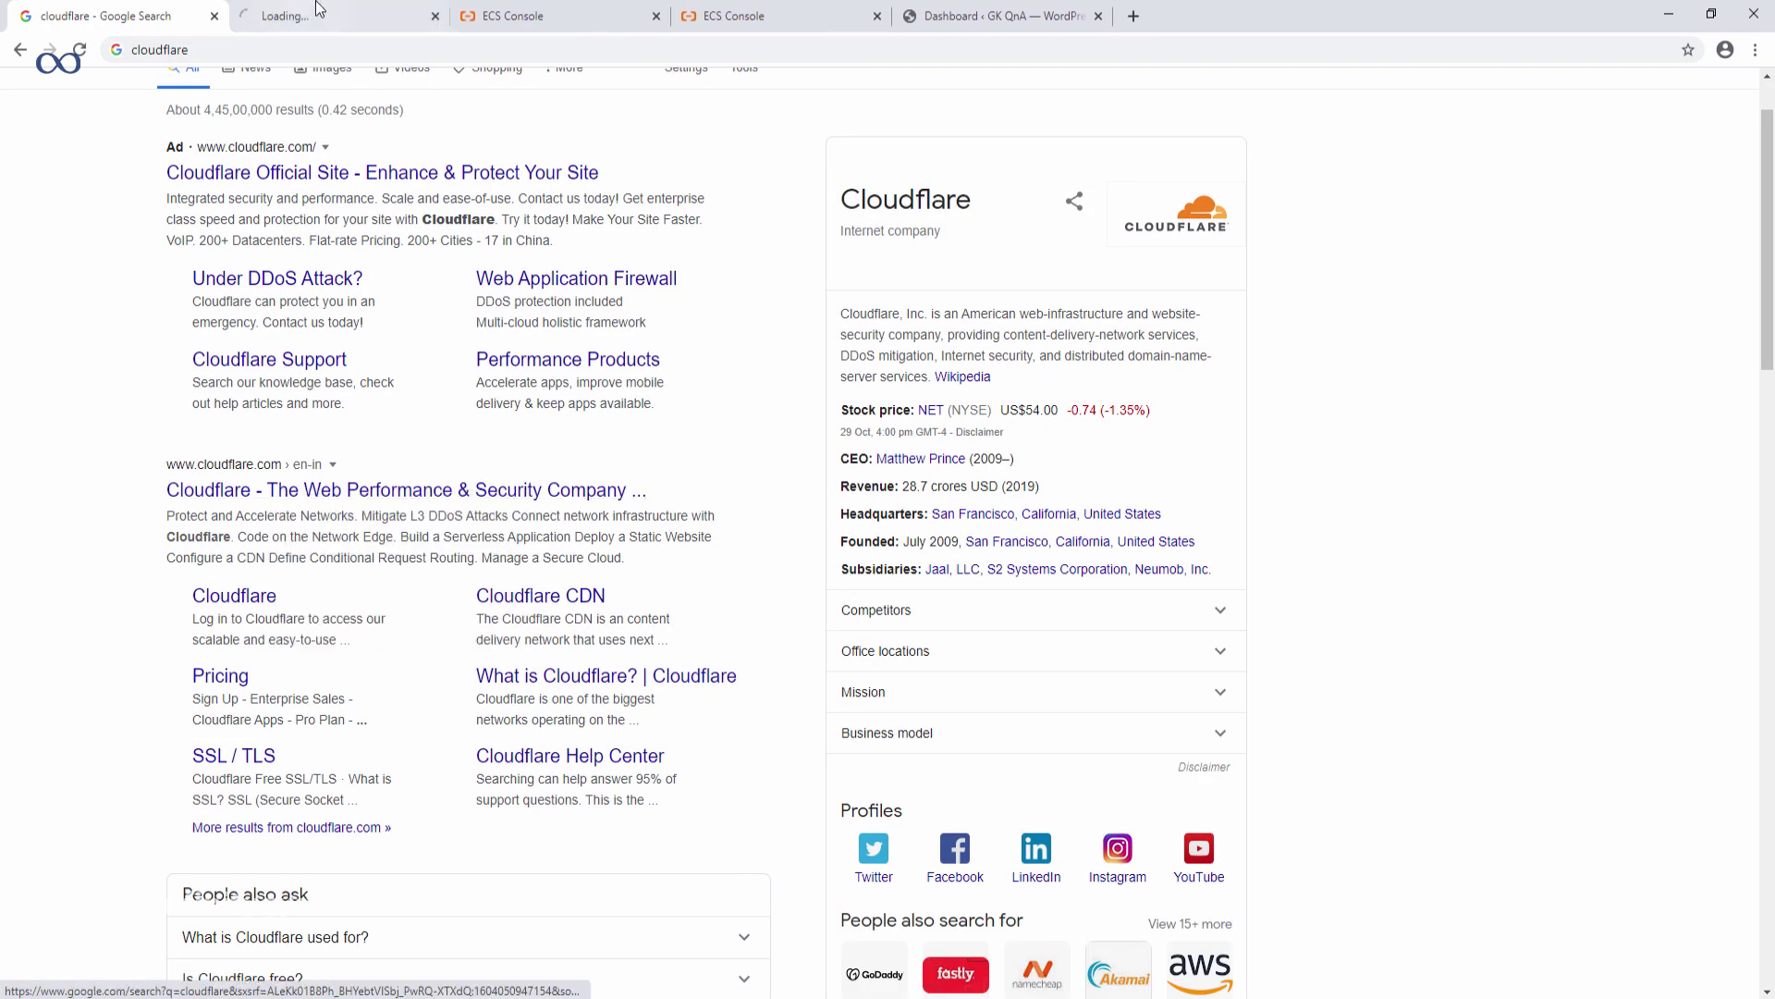
pyautogui.click(317, 13)
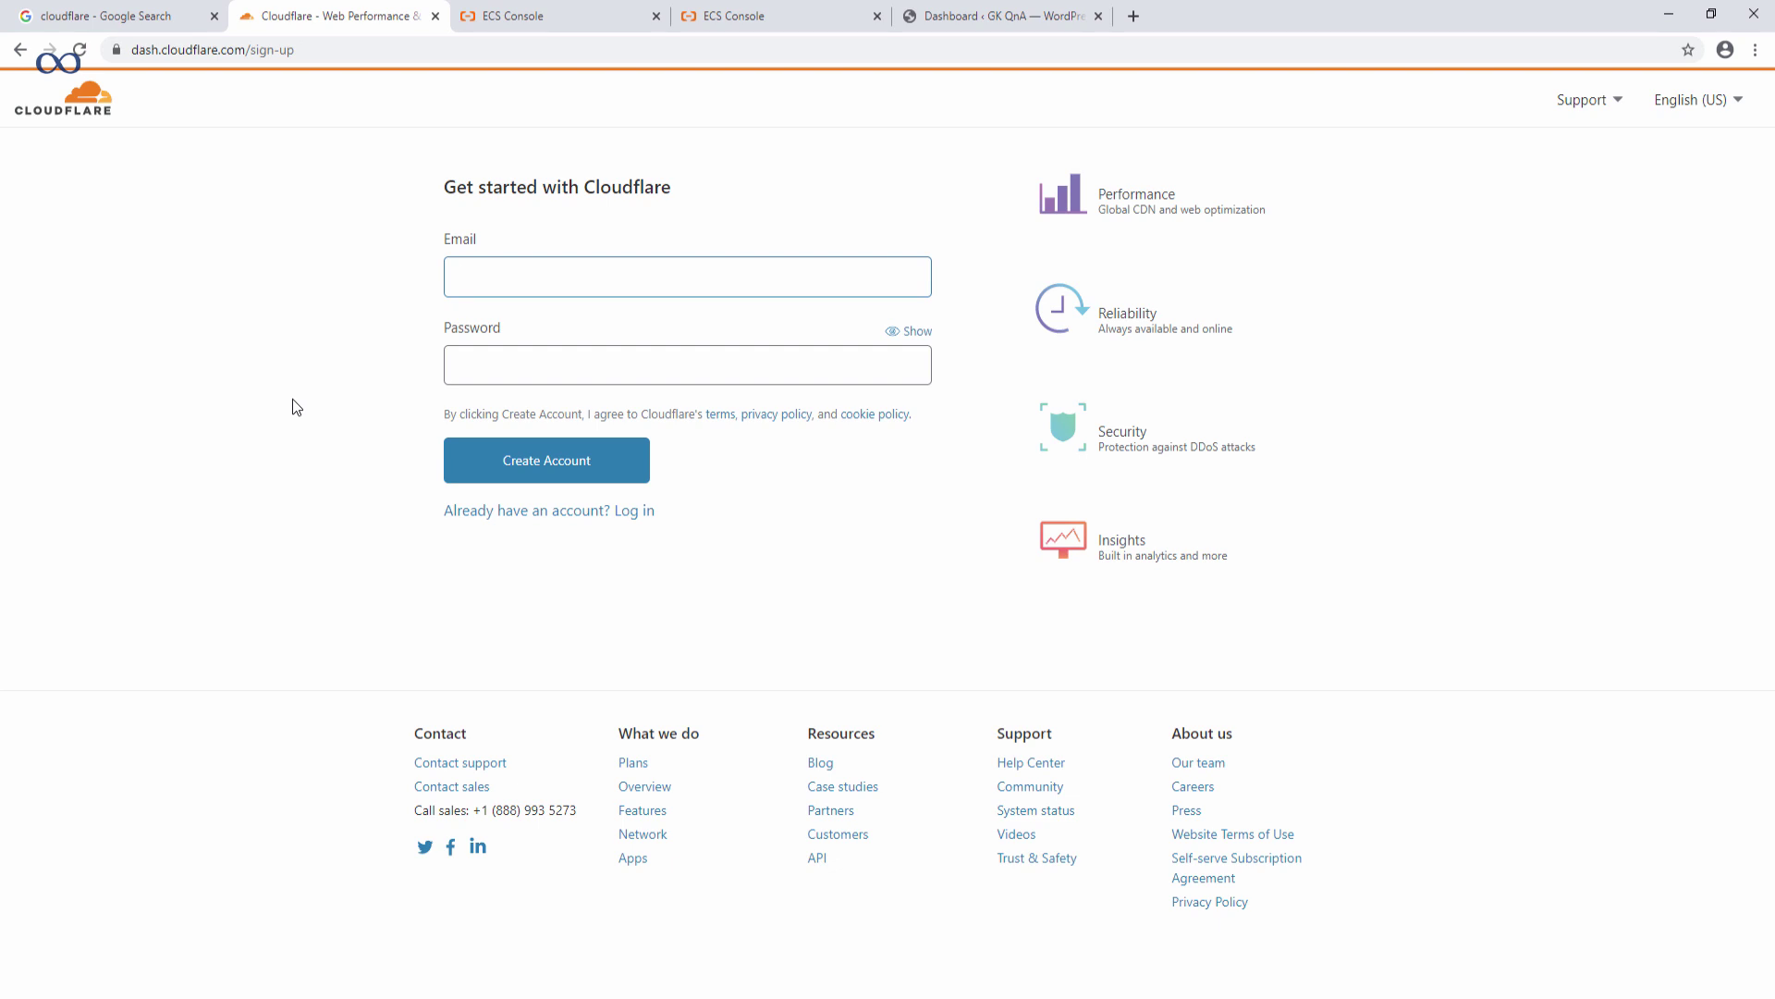
# - Sign up for a Cloudflare account with the user's e-mail and a password
pyautogui.click(497, 372)
pyautogui.write('**********')
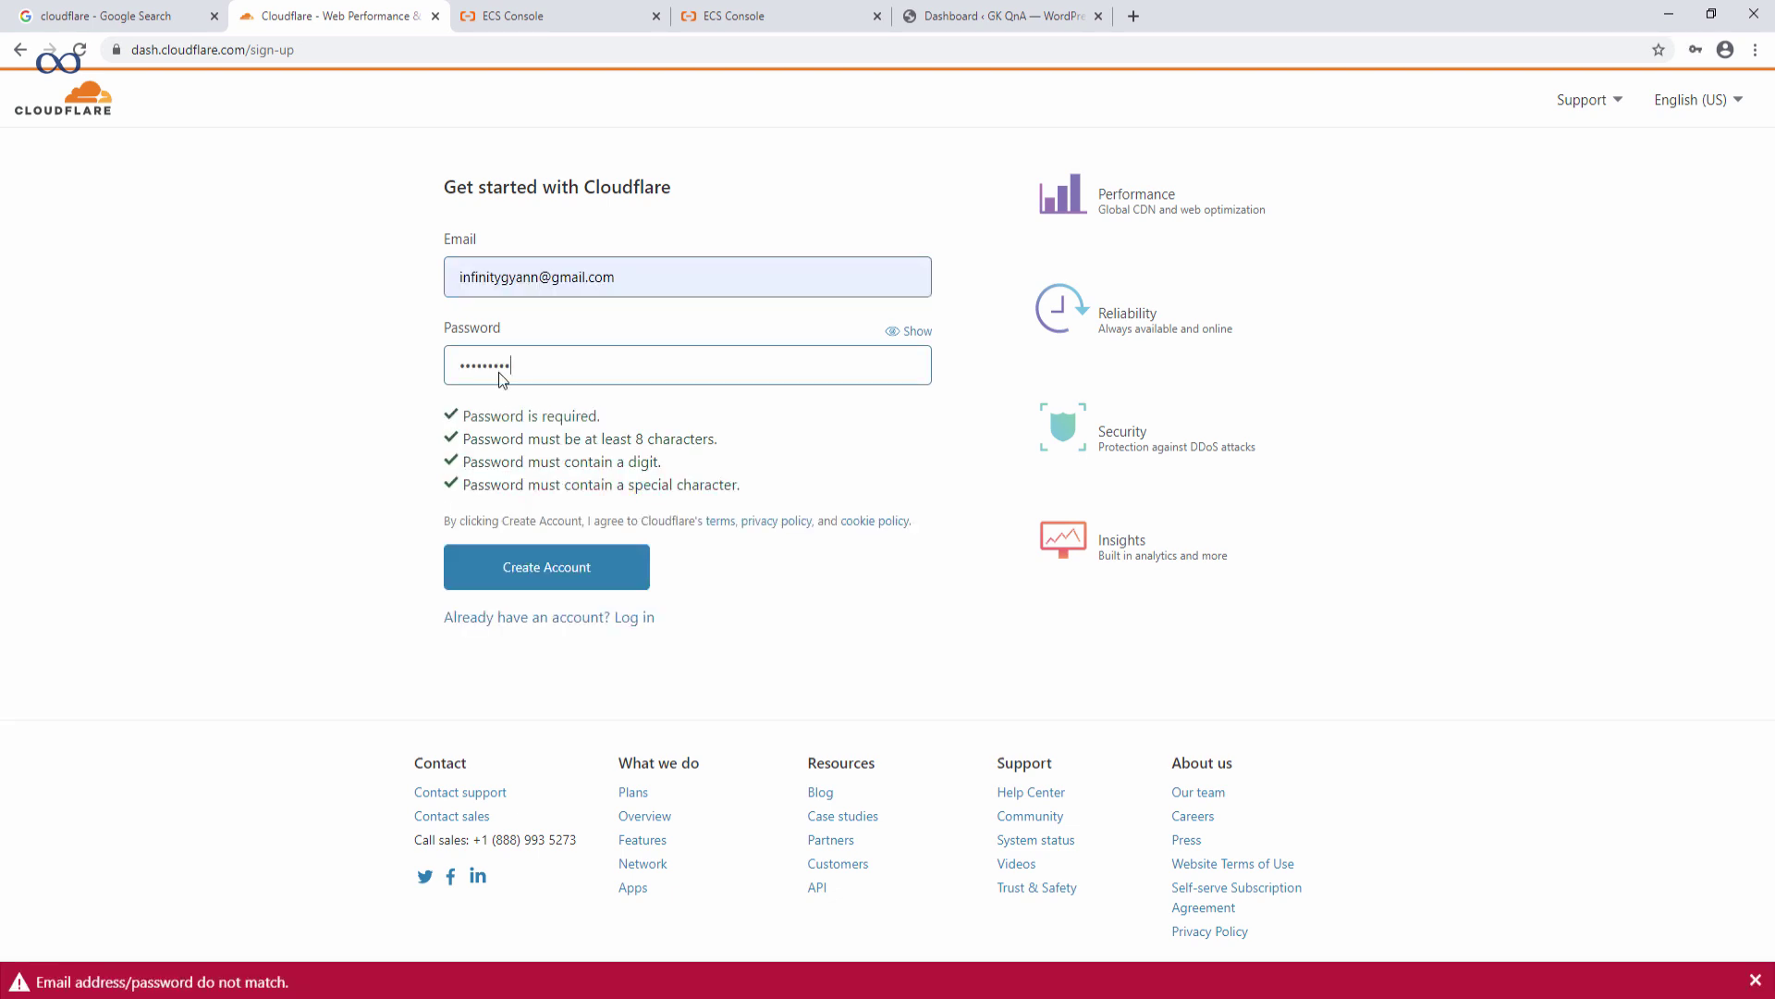
pyautogui.press('Return')
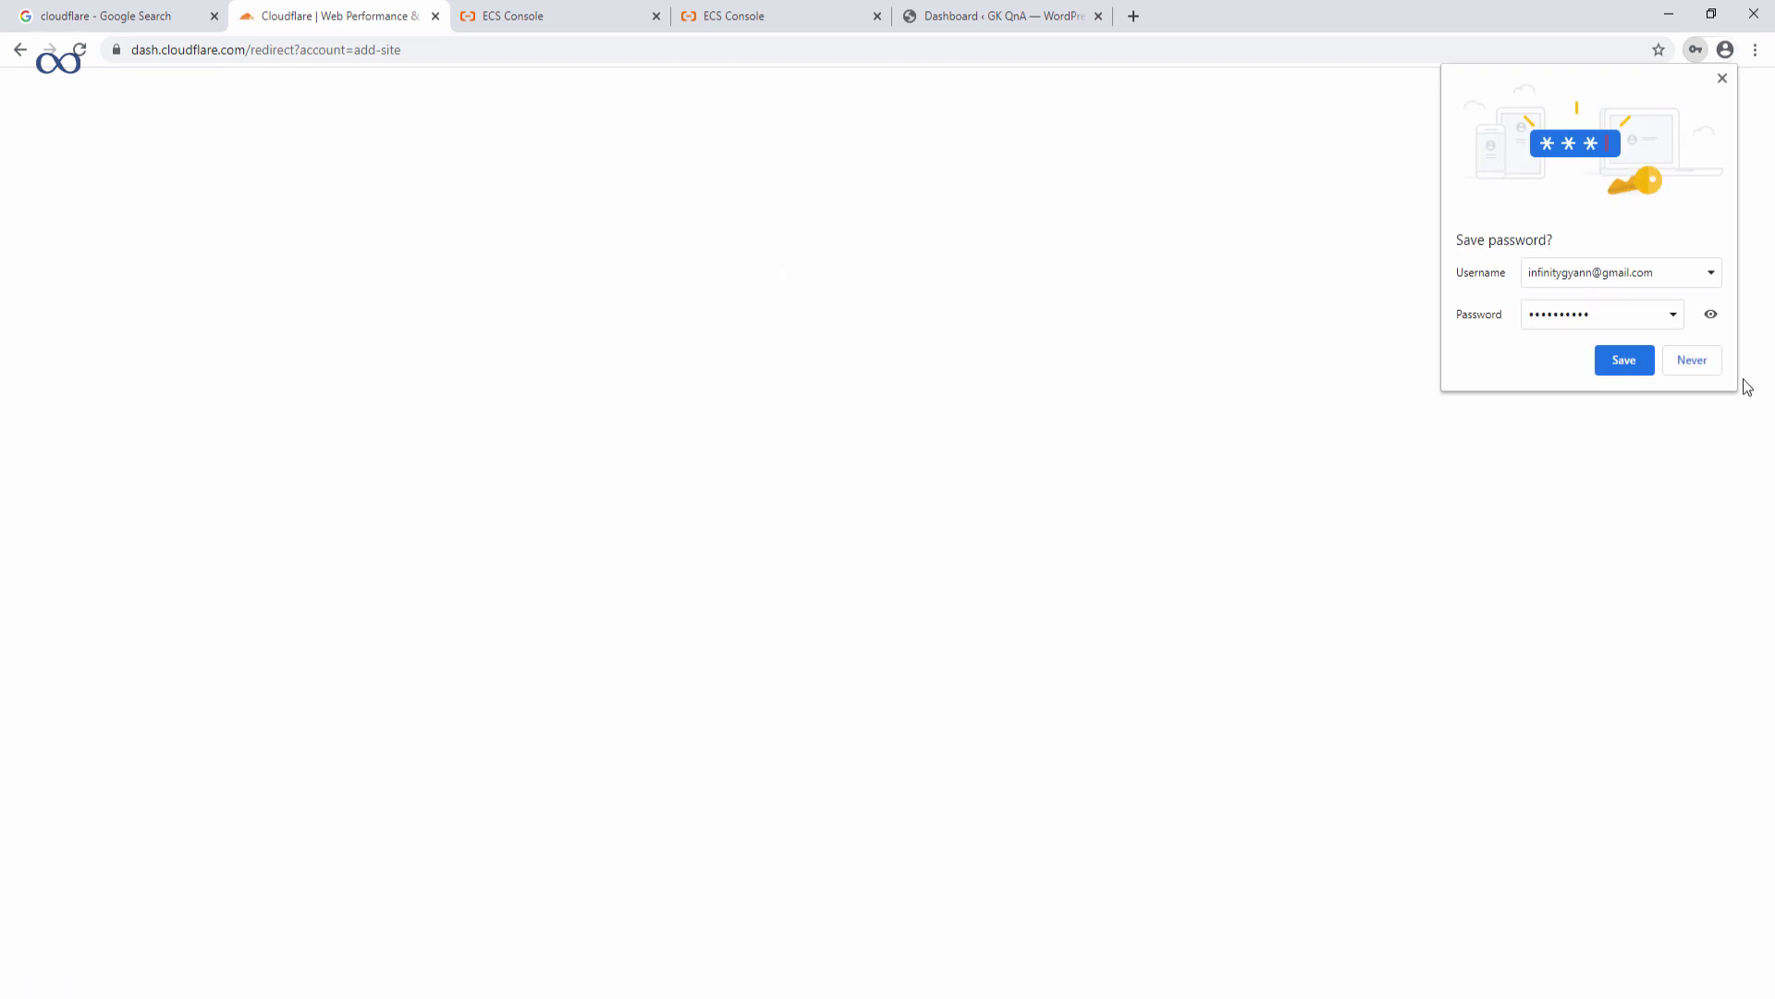
pyautogui.click(1706, 363)
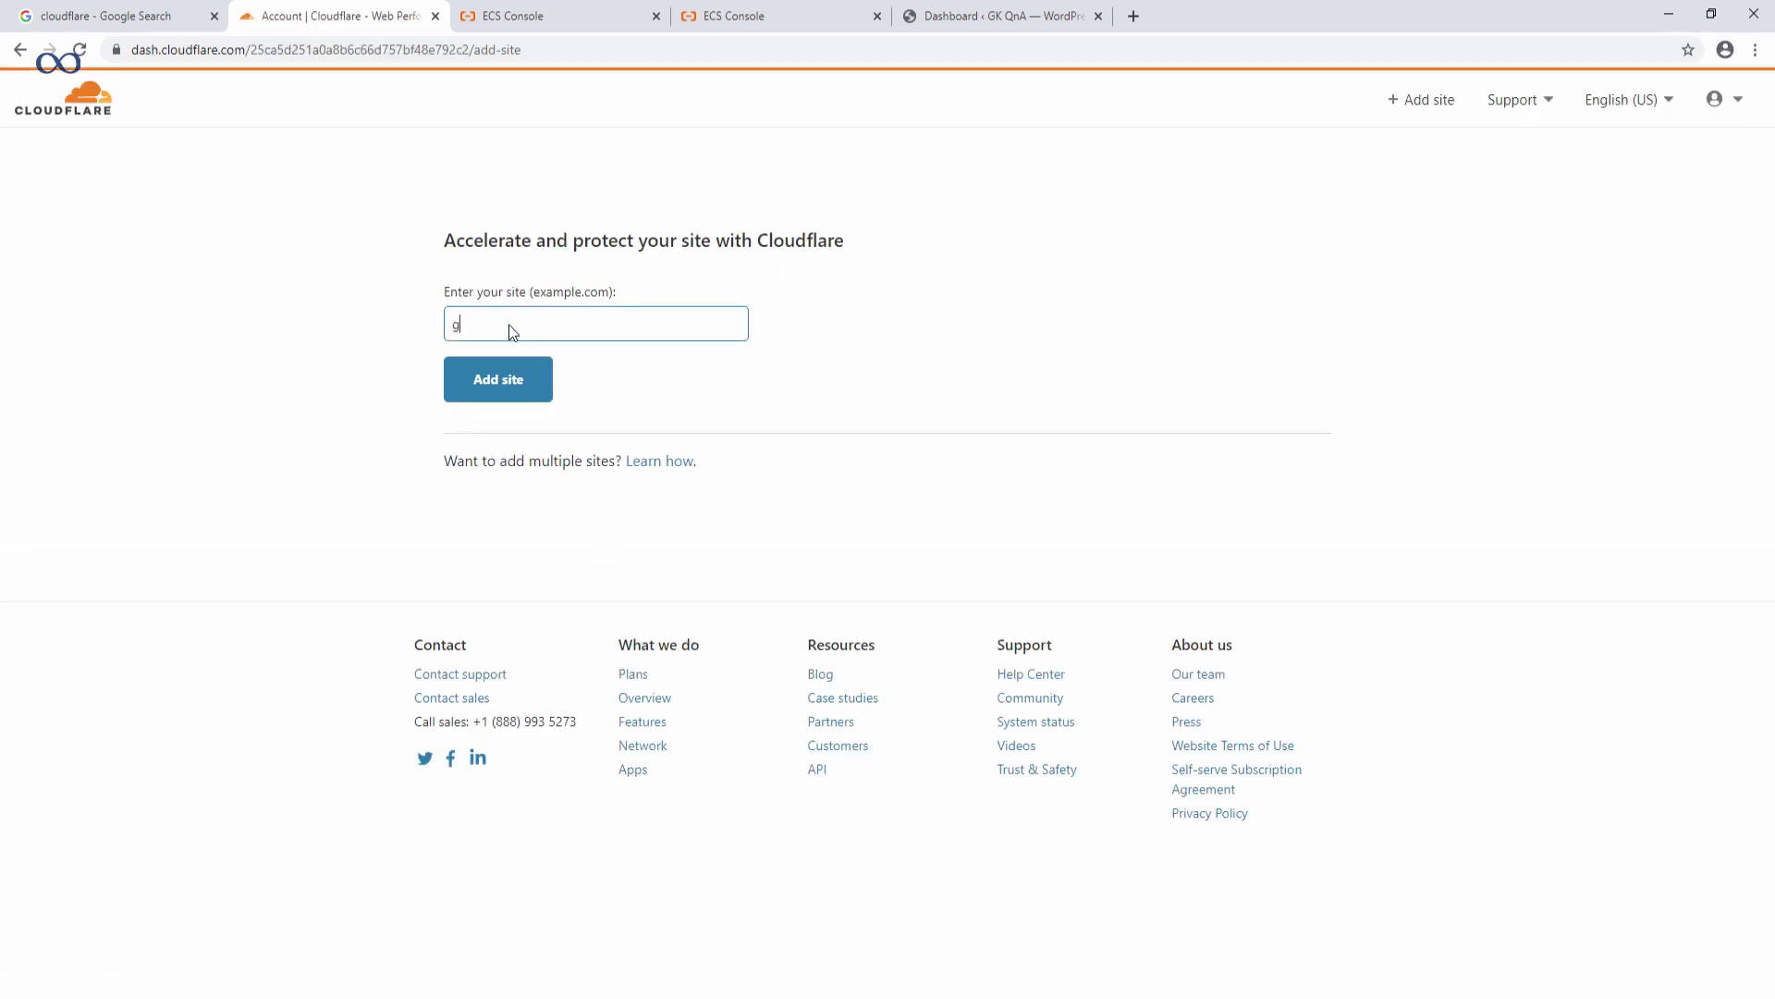
# - Add gkqna.com on the Free plan, deferring DNS records, to reach the nameserver instructions
pyautogui.write('kqna.com')
pyautogui.click(504, 370)
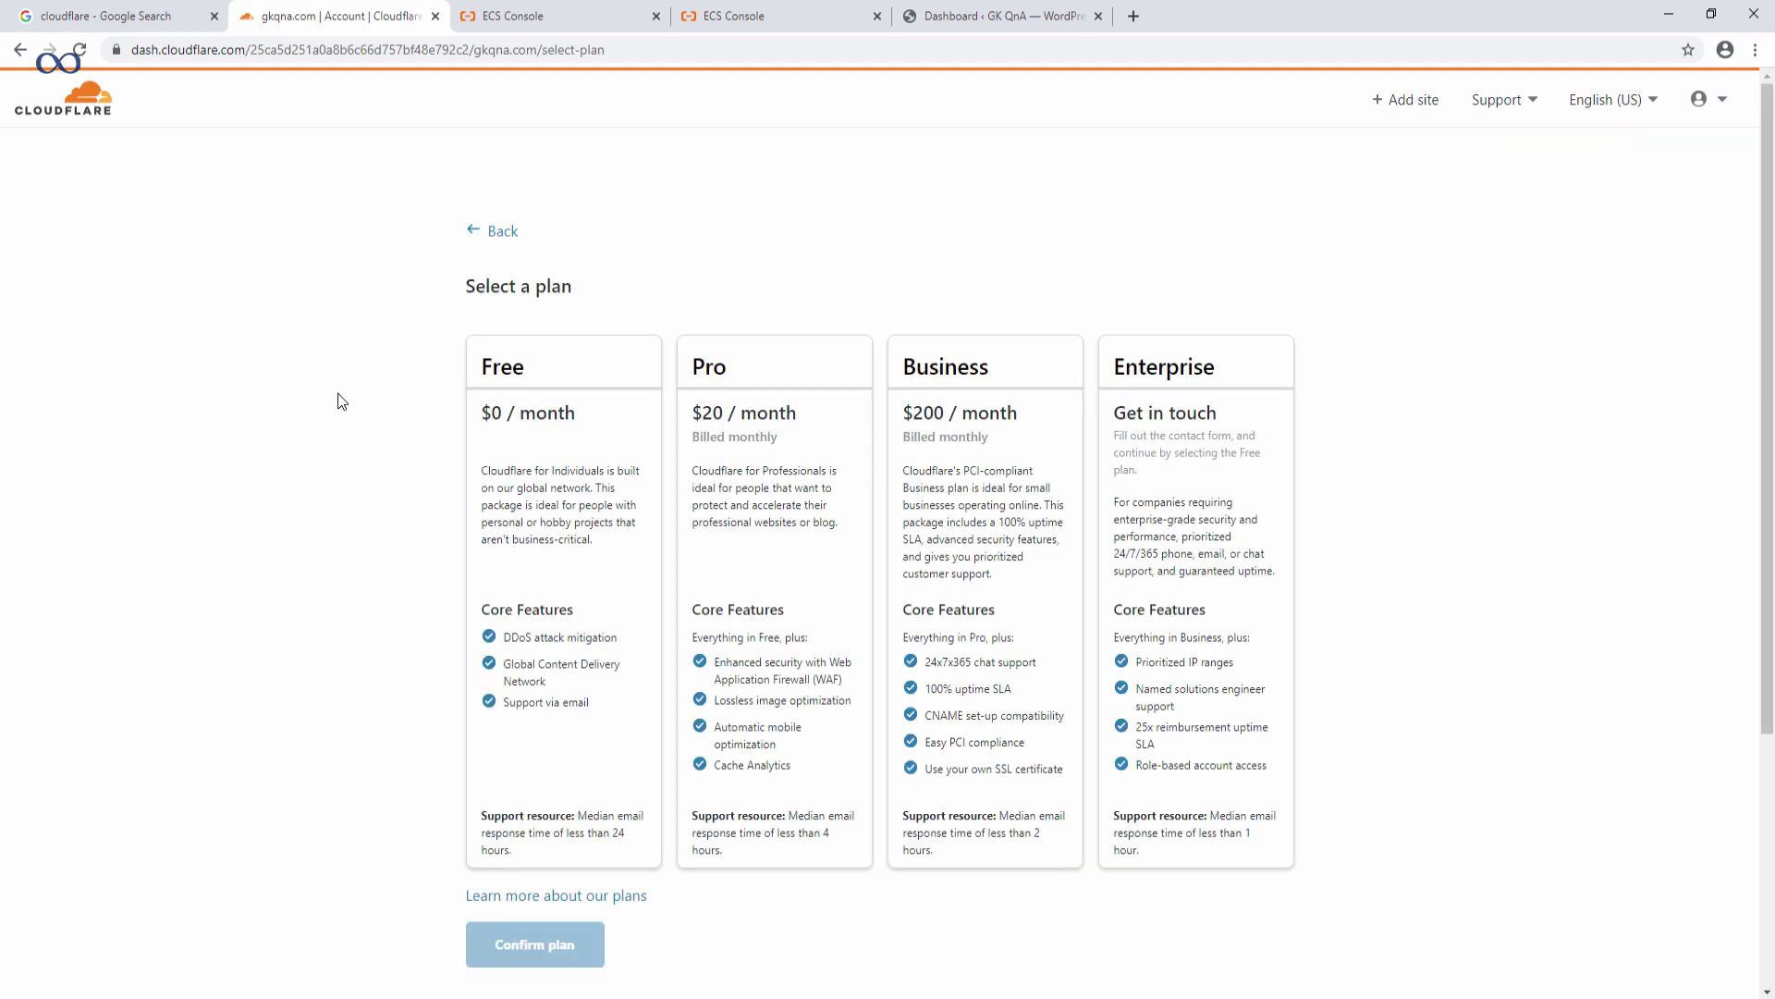
pyautogui.click(519, 502)
pyautogui.scroll(-4, 377, 545)
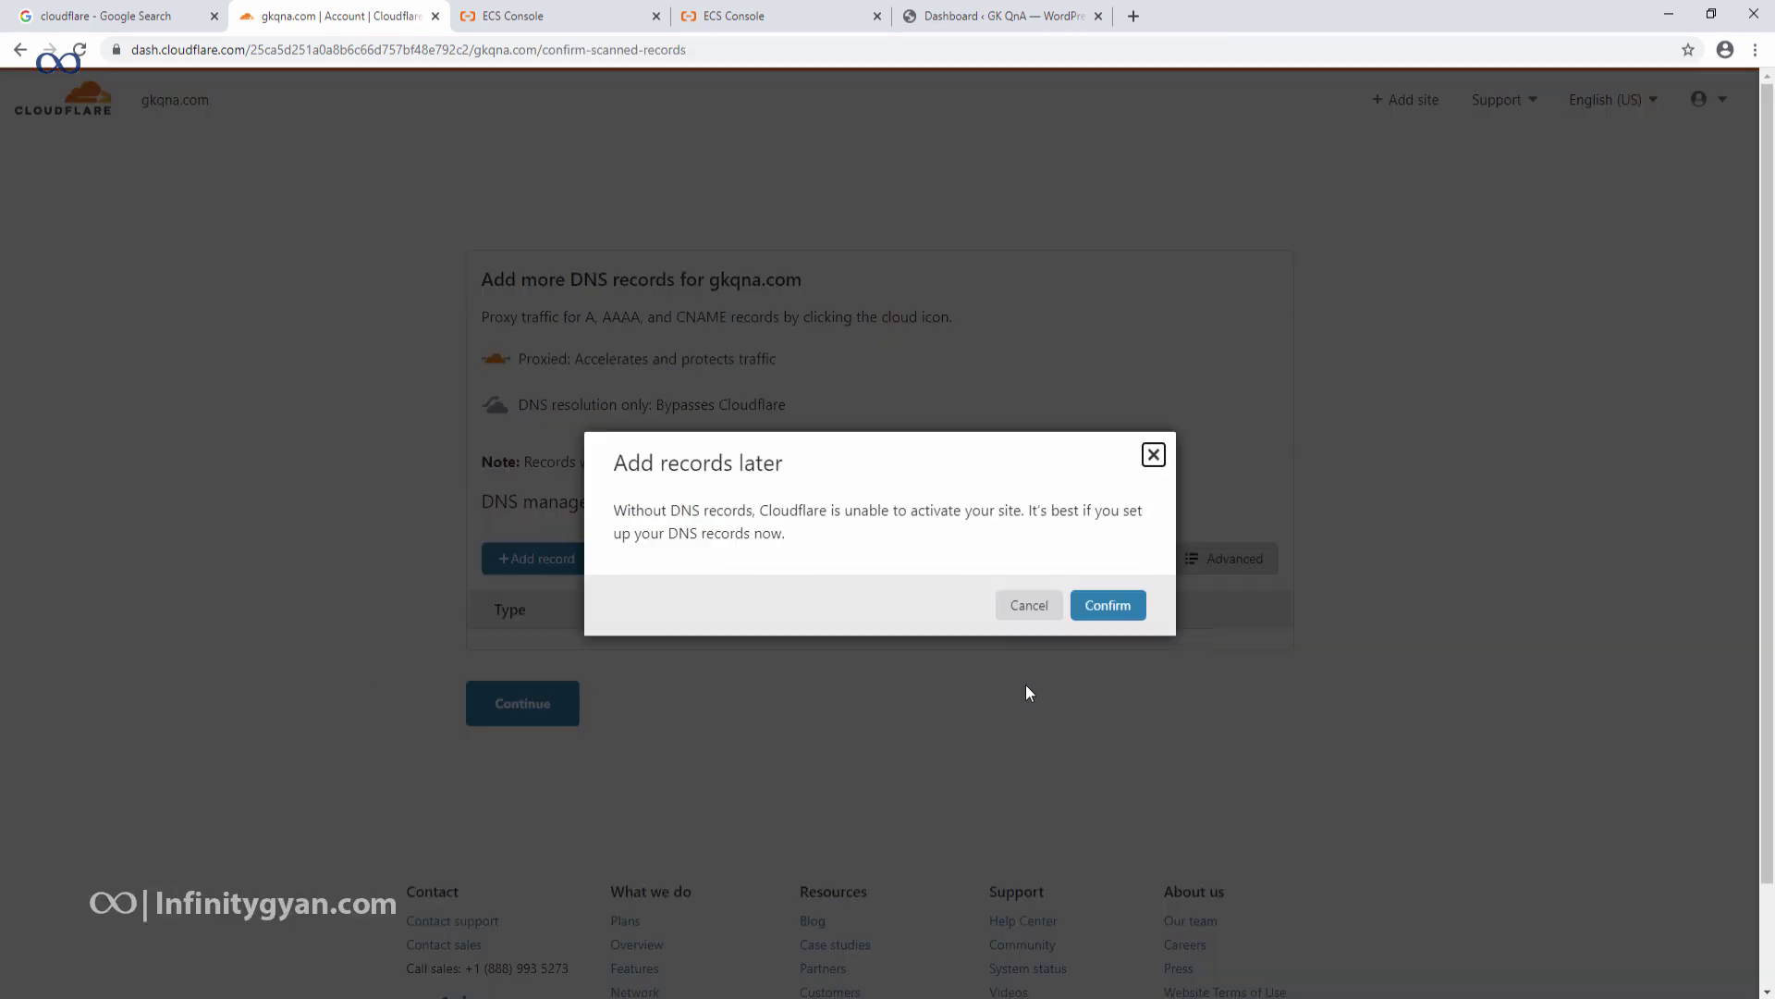
pyautogui.click(1107, 605)
pyautogui.scroll(-2, 324, 523)
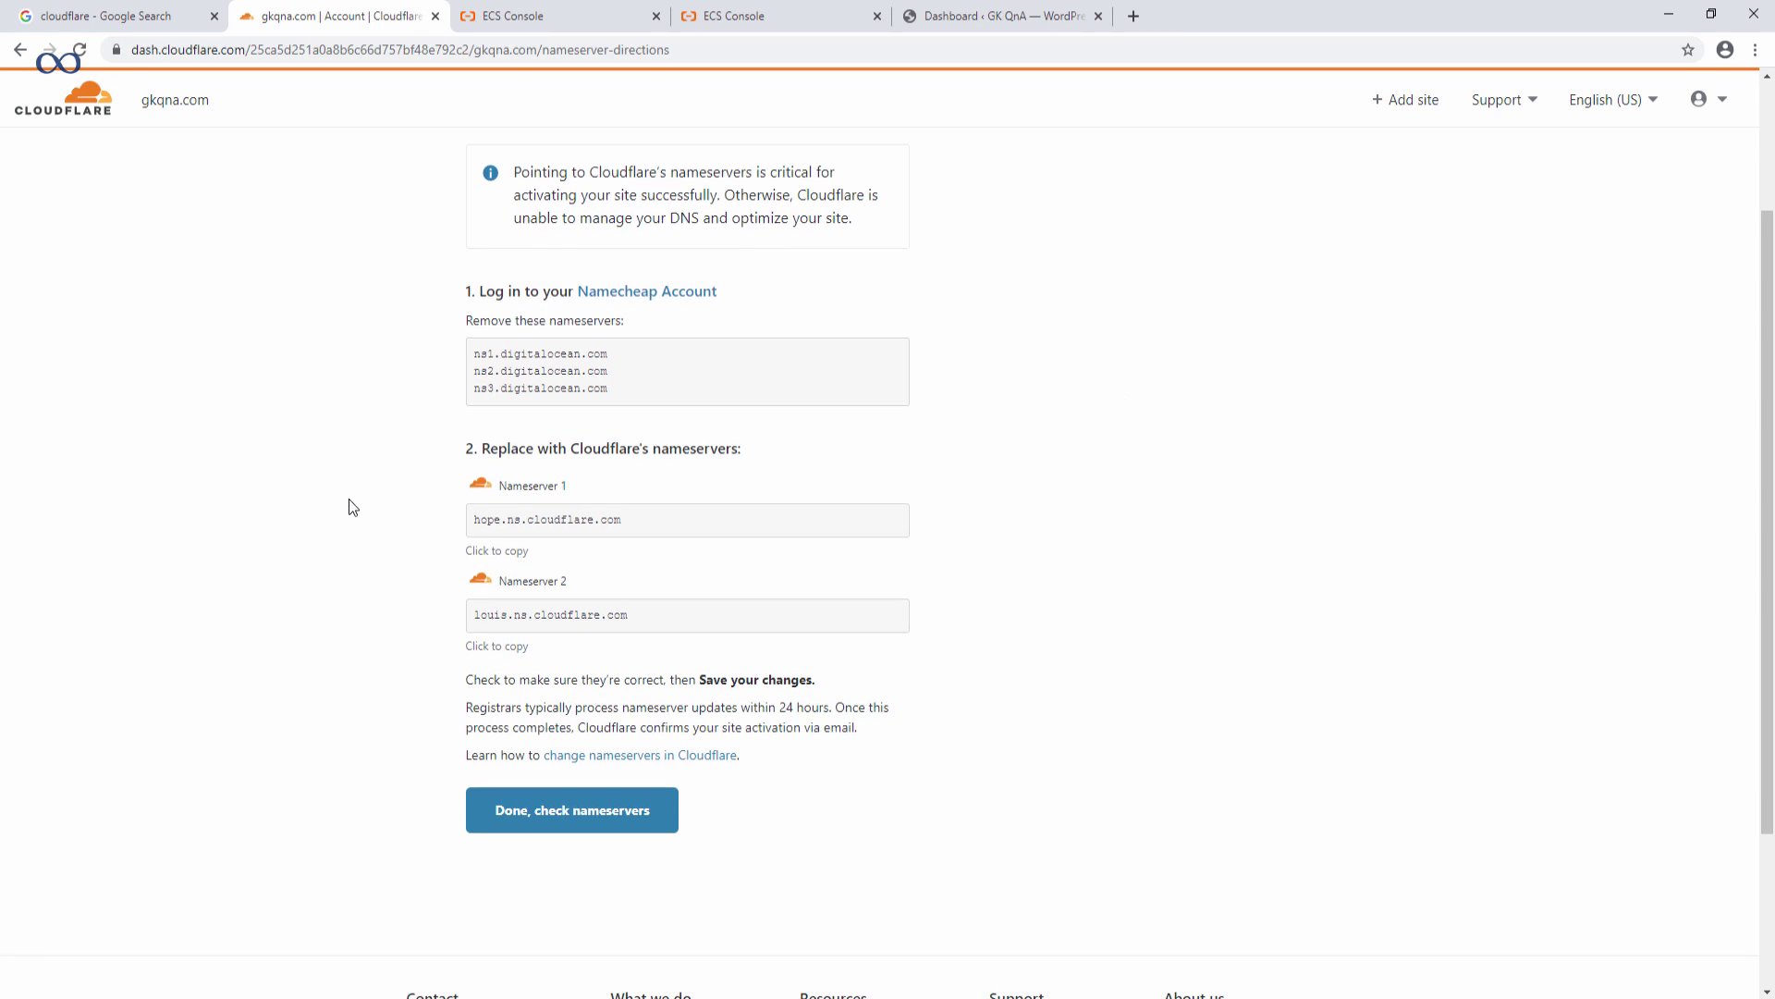
pyautogui.scroll(-2, 408, 472)
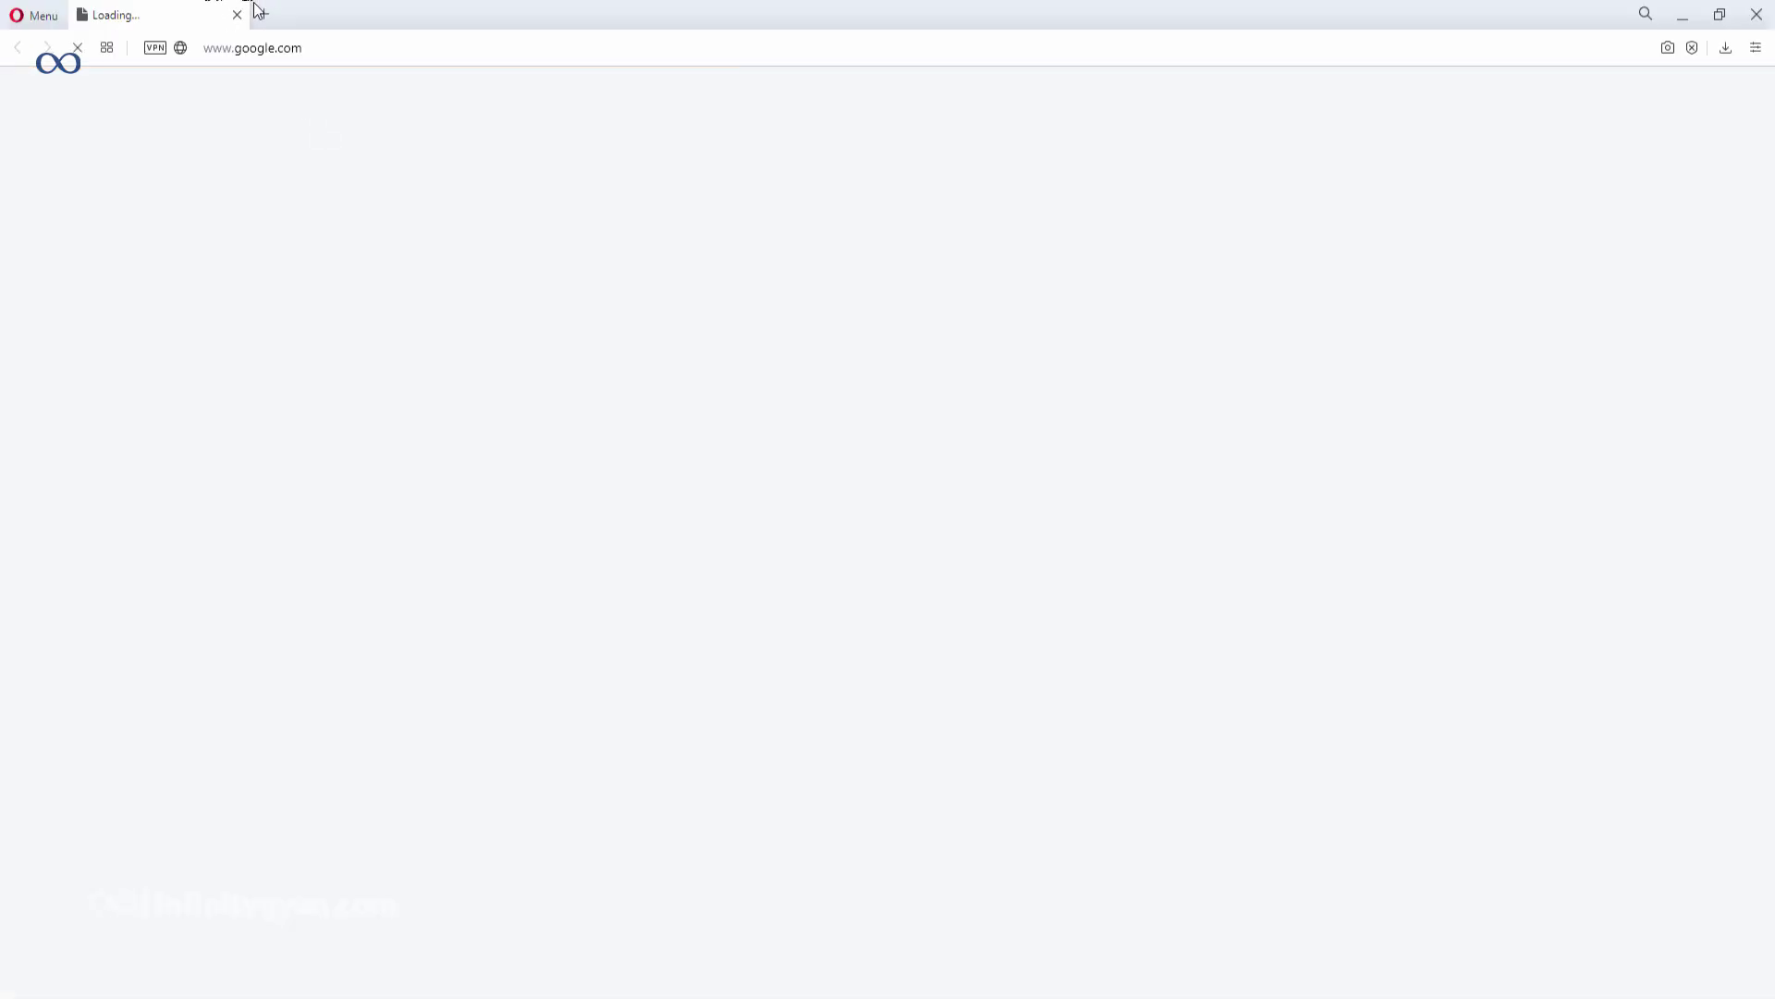
# - In Namecheap, clear gkqna.com's three DigitalOcean custom nameservers
pyautogui.write('namecheap.com')
pyautogui.press('Return')
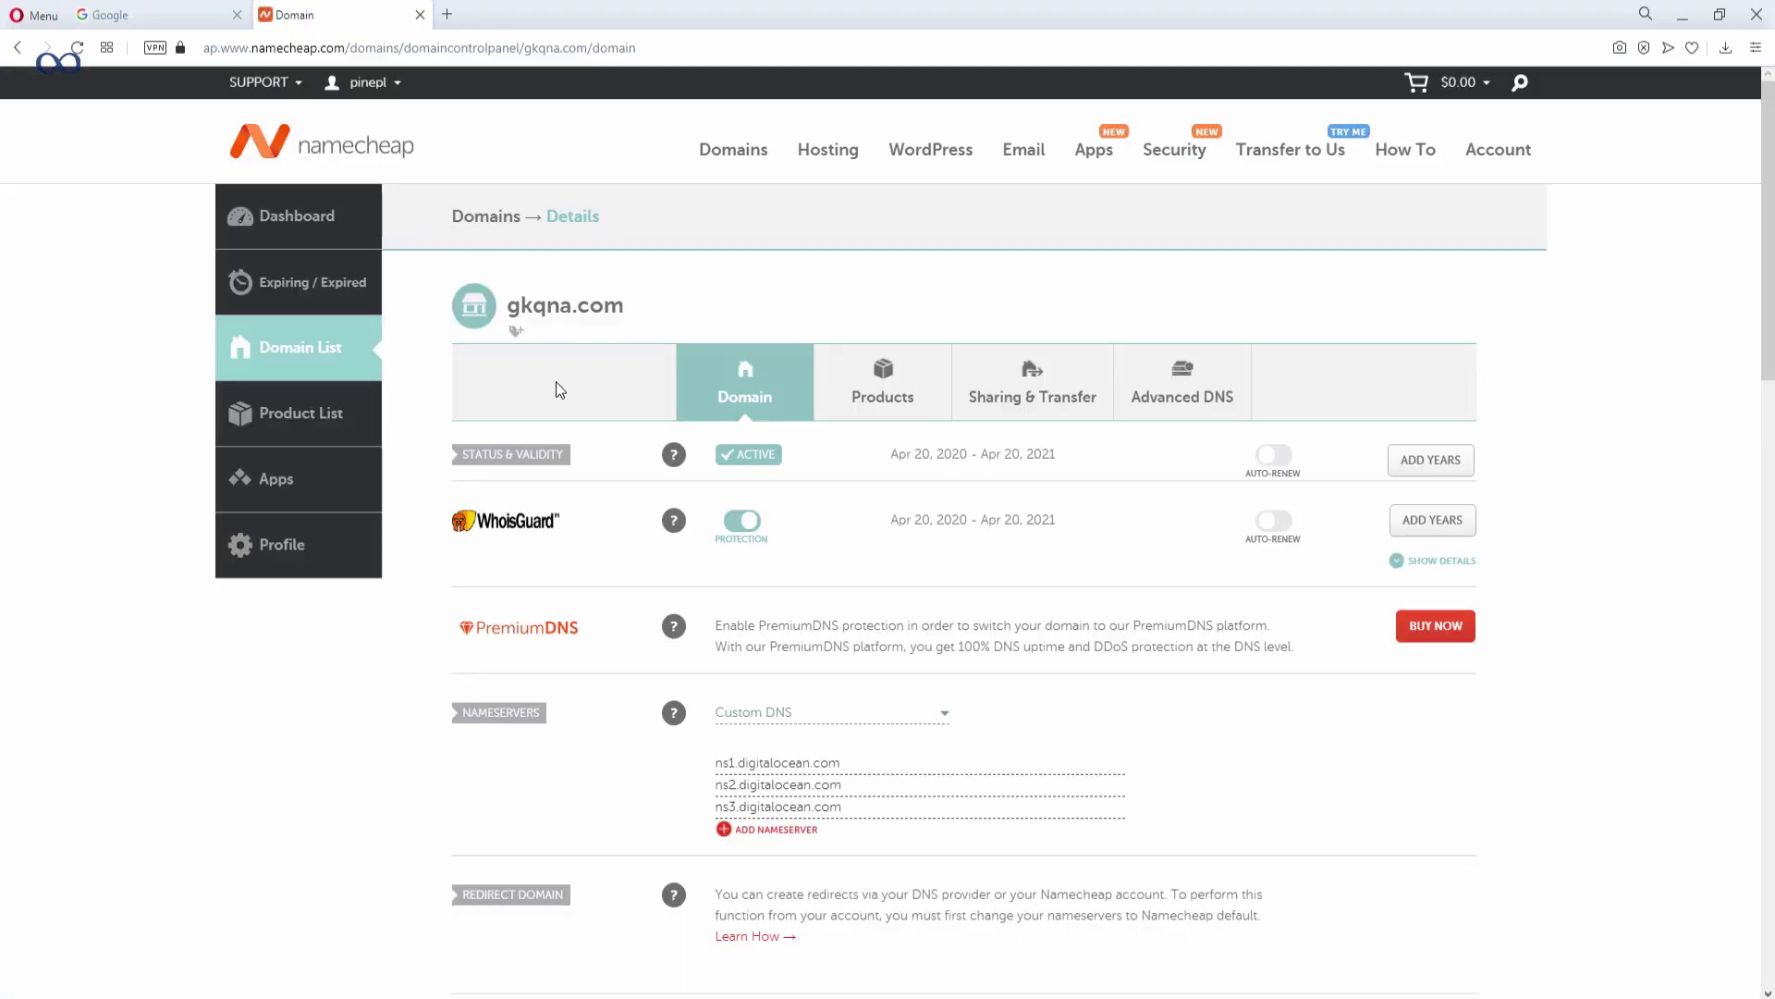
pyautogui.scroll(-4, 559, 389)
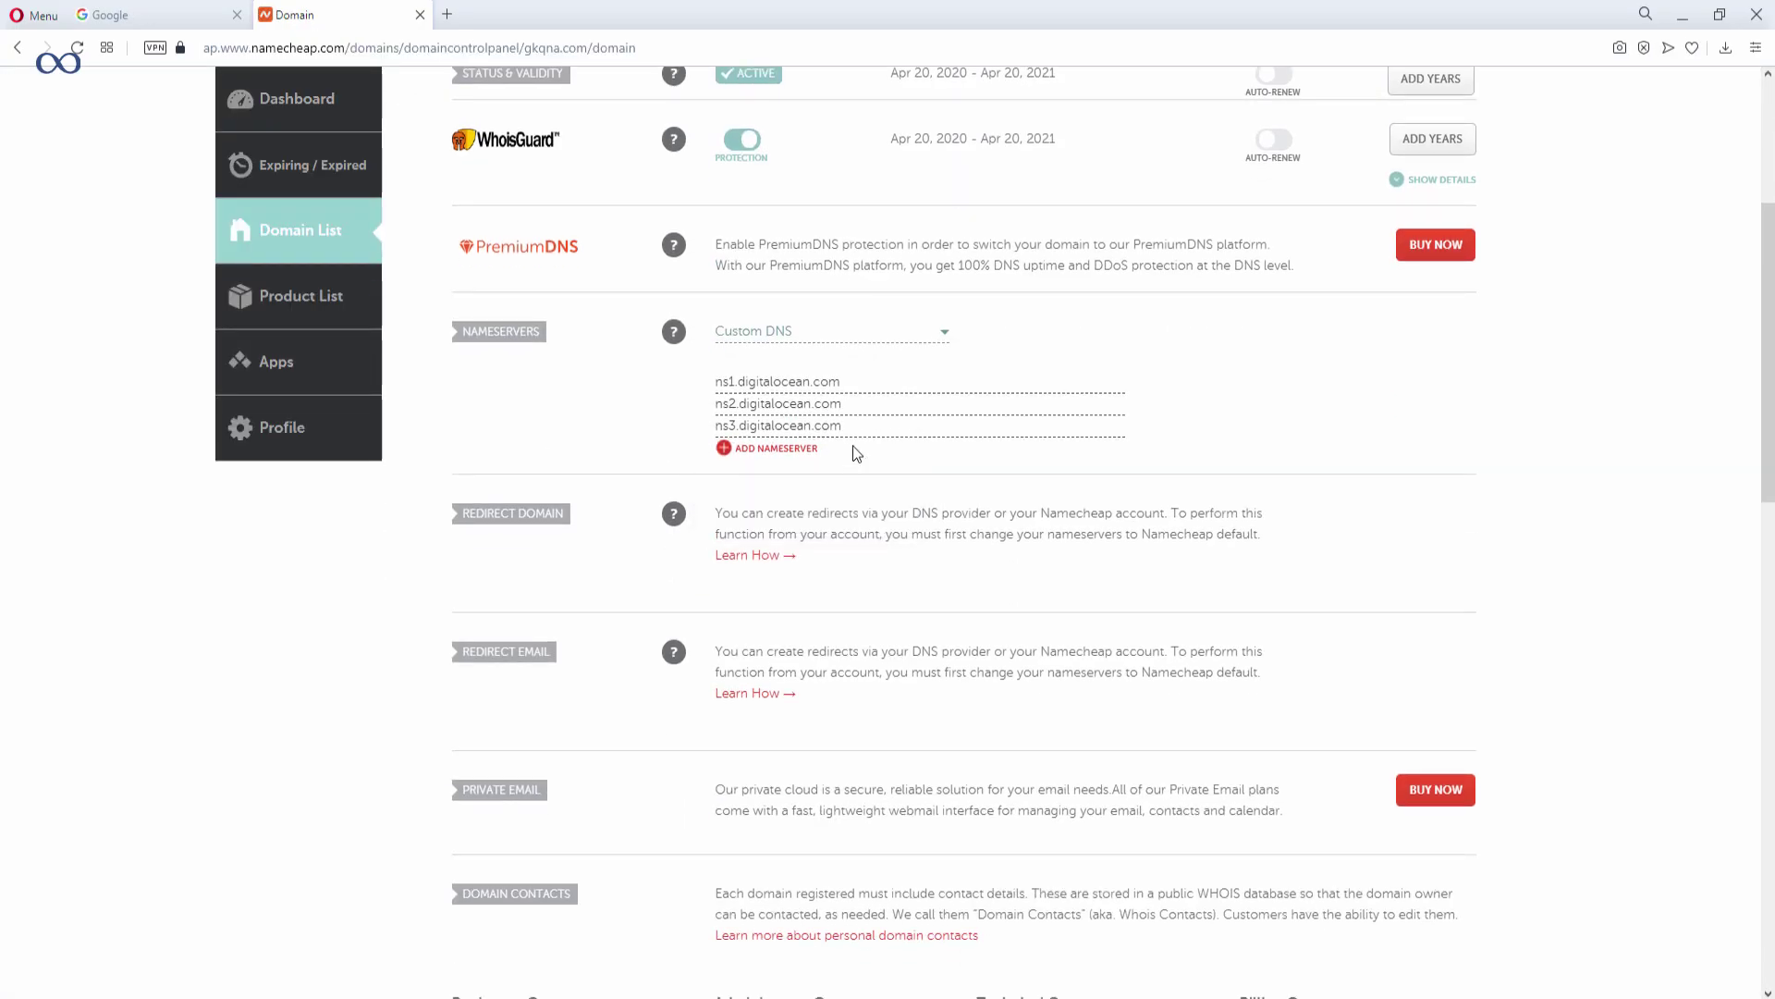
pyautogui.click(886, 434)
pyautogui.hotkey('ctrl', 'a')
pyautogui.press('BackSpace')
pyautogui.click(852, 407)
pyautogui.hotkey('ctrl', 'a')
pyautogui.press('BackSpace')
pyautogui.moveTo(860, 382); pyautogui.dragTo(601, 393)
pyautogui.press('BackSpace')
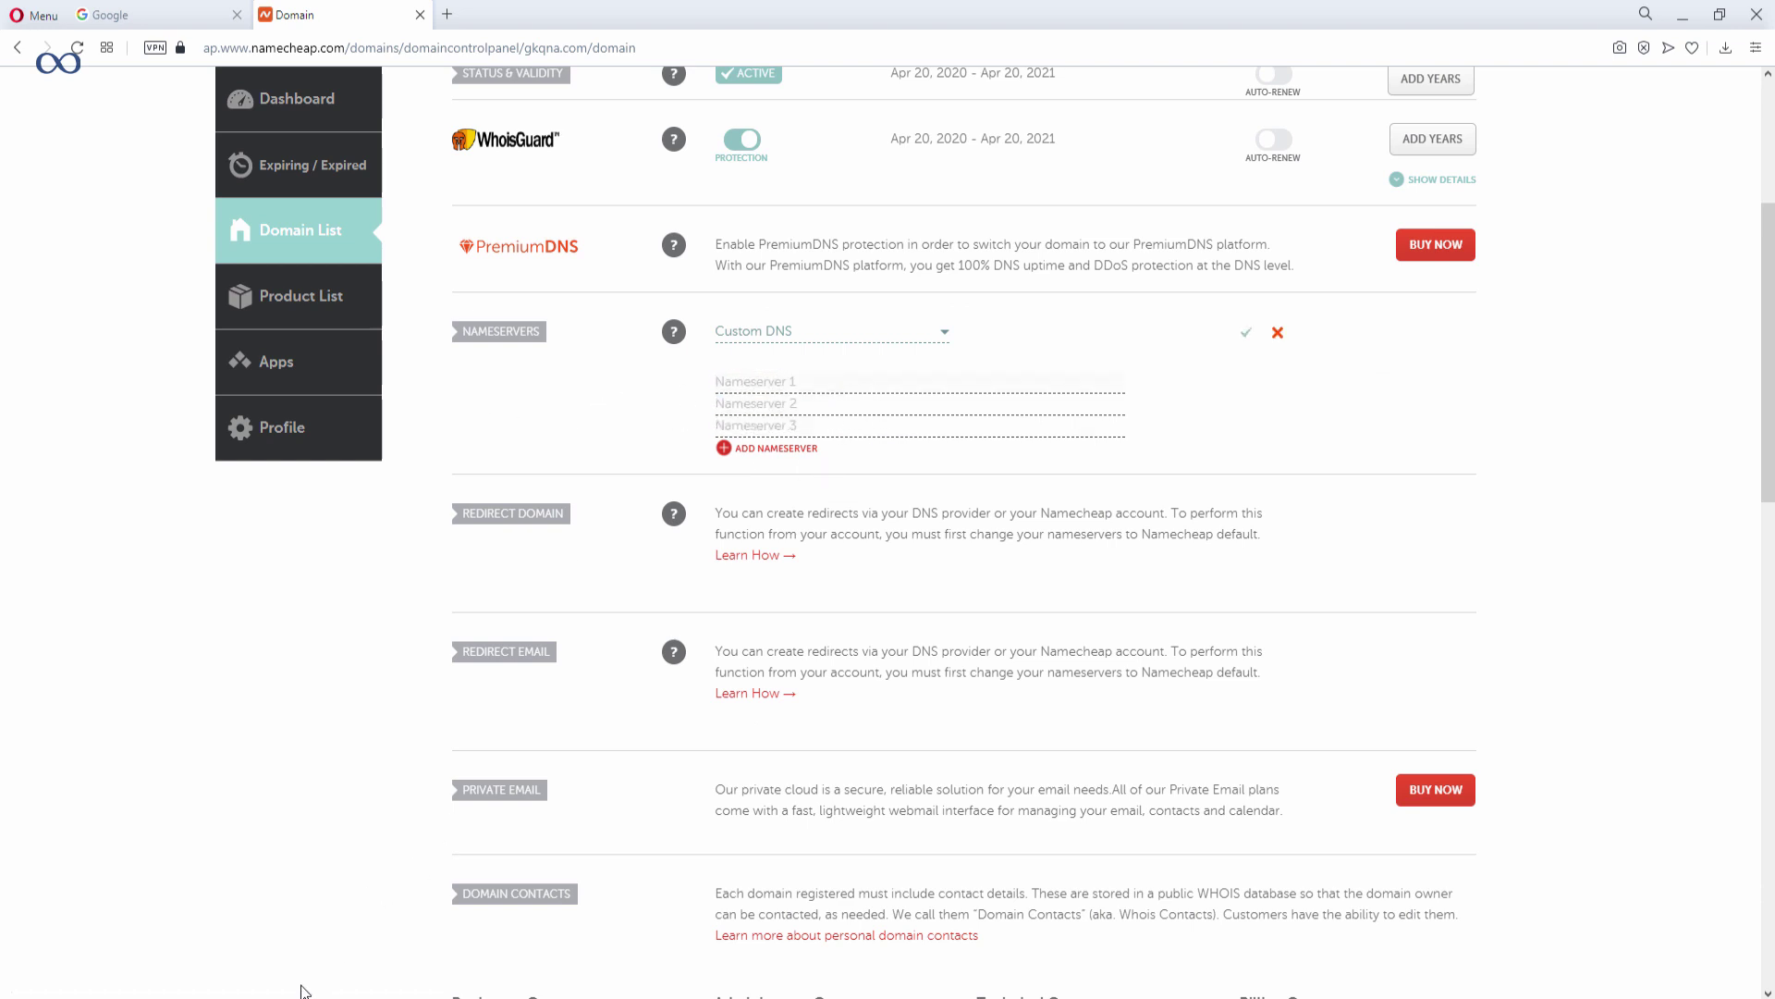
# - Enter hope.ns.cloudflare.com and louis.ns.cloudflare.com as nameservers and save
pyautogui.hotkey('alt', 'Tab')
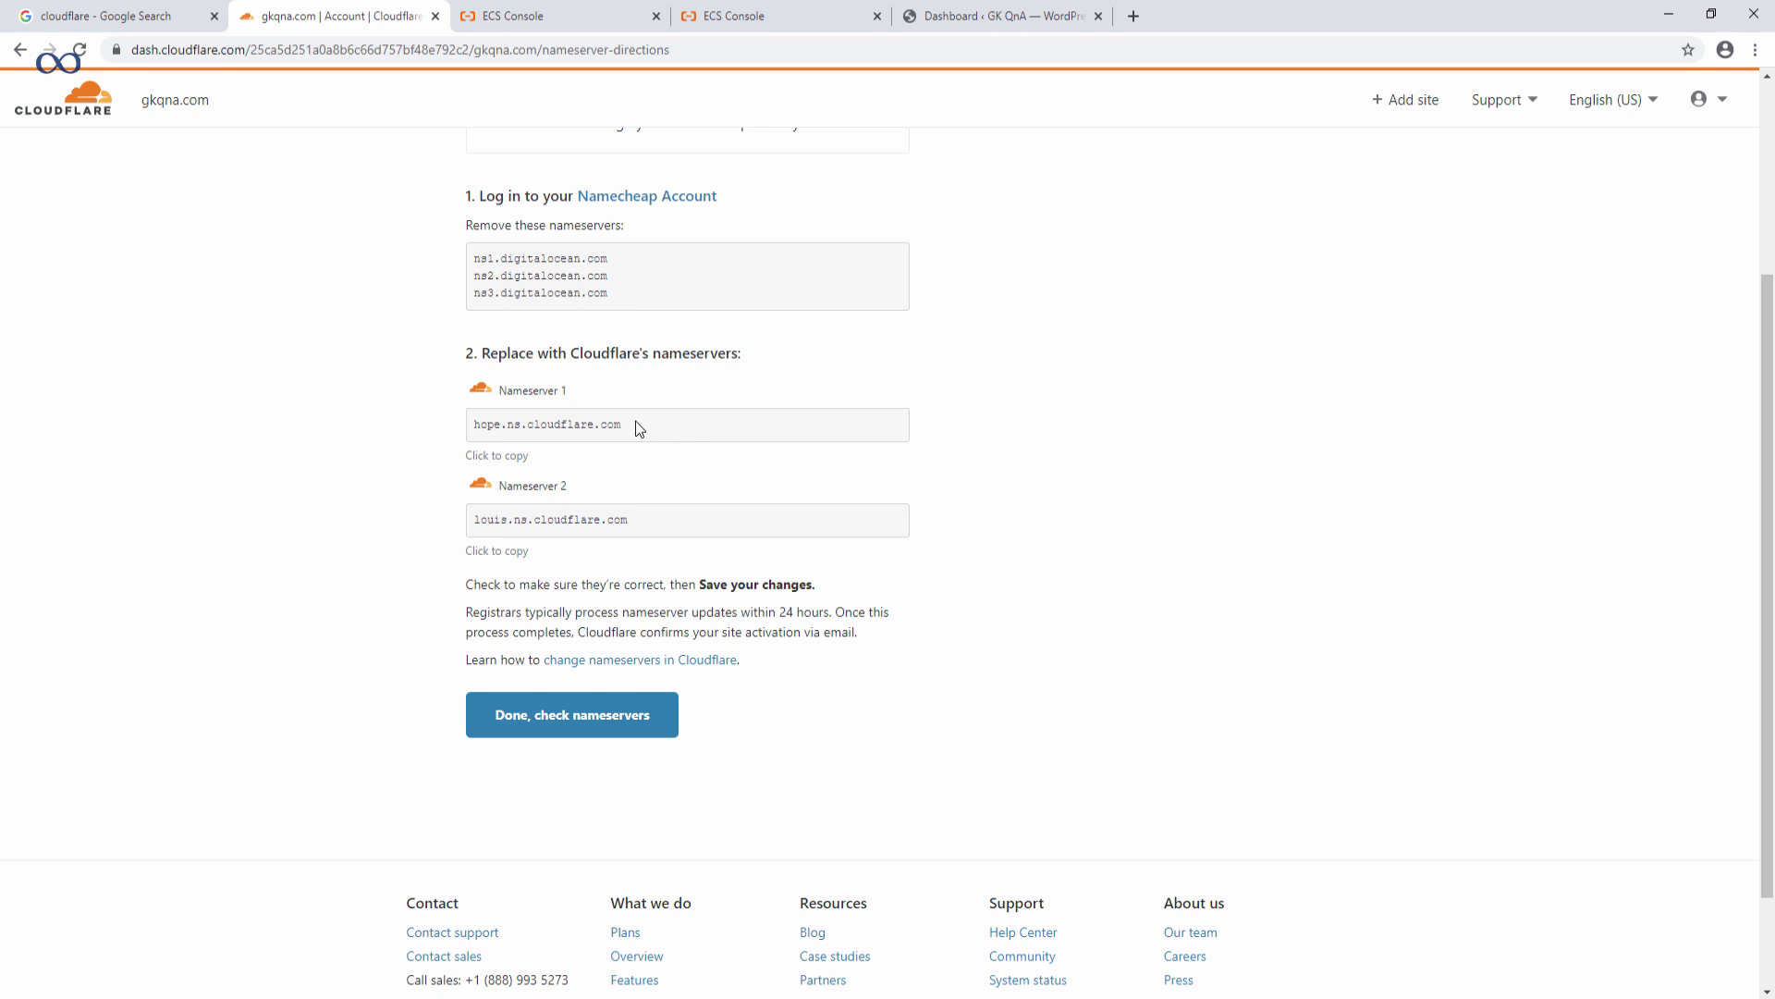
pyautogui.moveTo(636, 423); pyautogui.dragTo(463, 430)
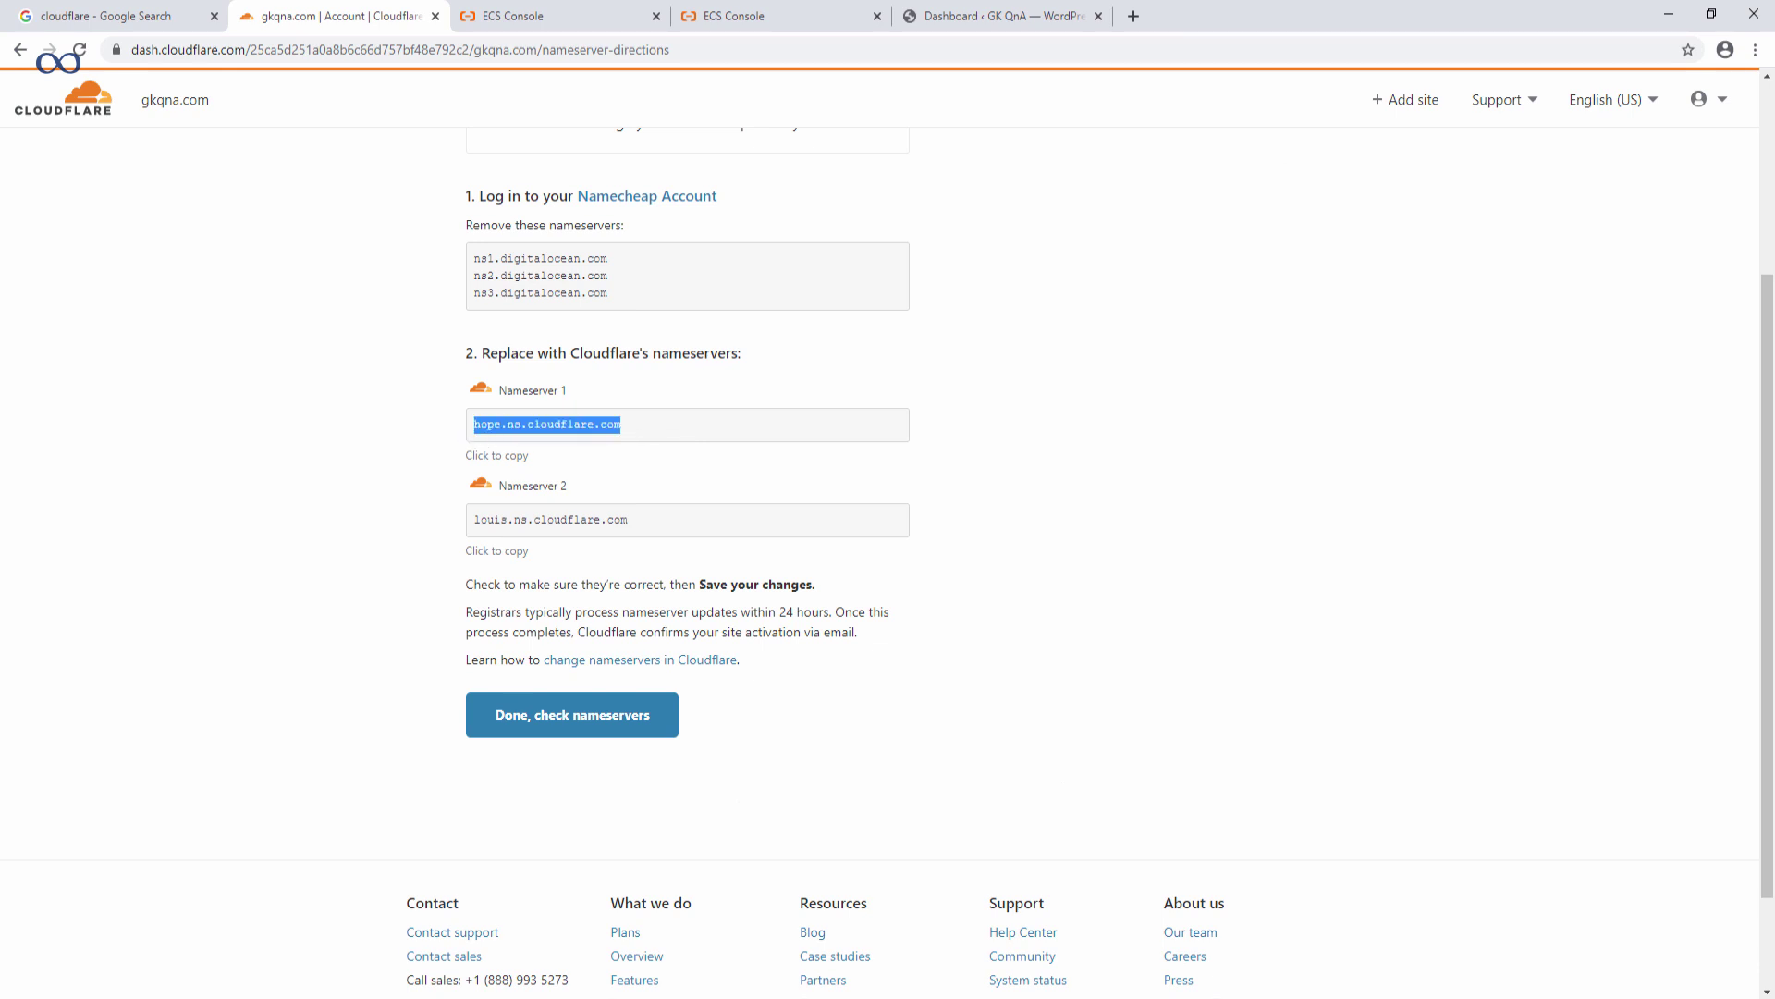
pyautogui.hotkey('ctrl', 'c')
pyautogui.hotkey('alt', 'Tab')
pyautogui.hotkey('ctrl', 'v')
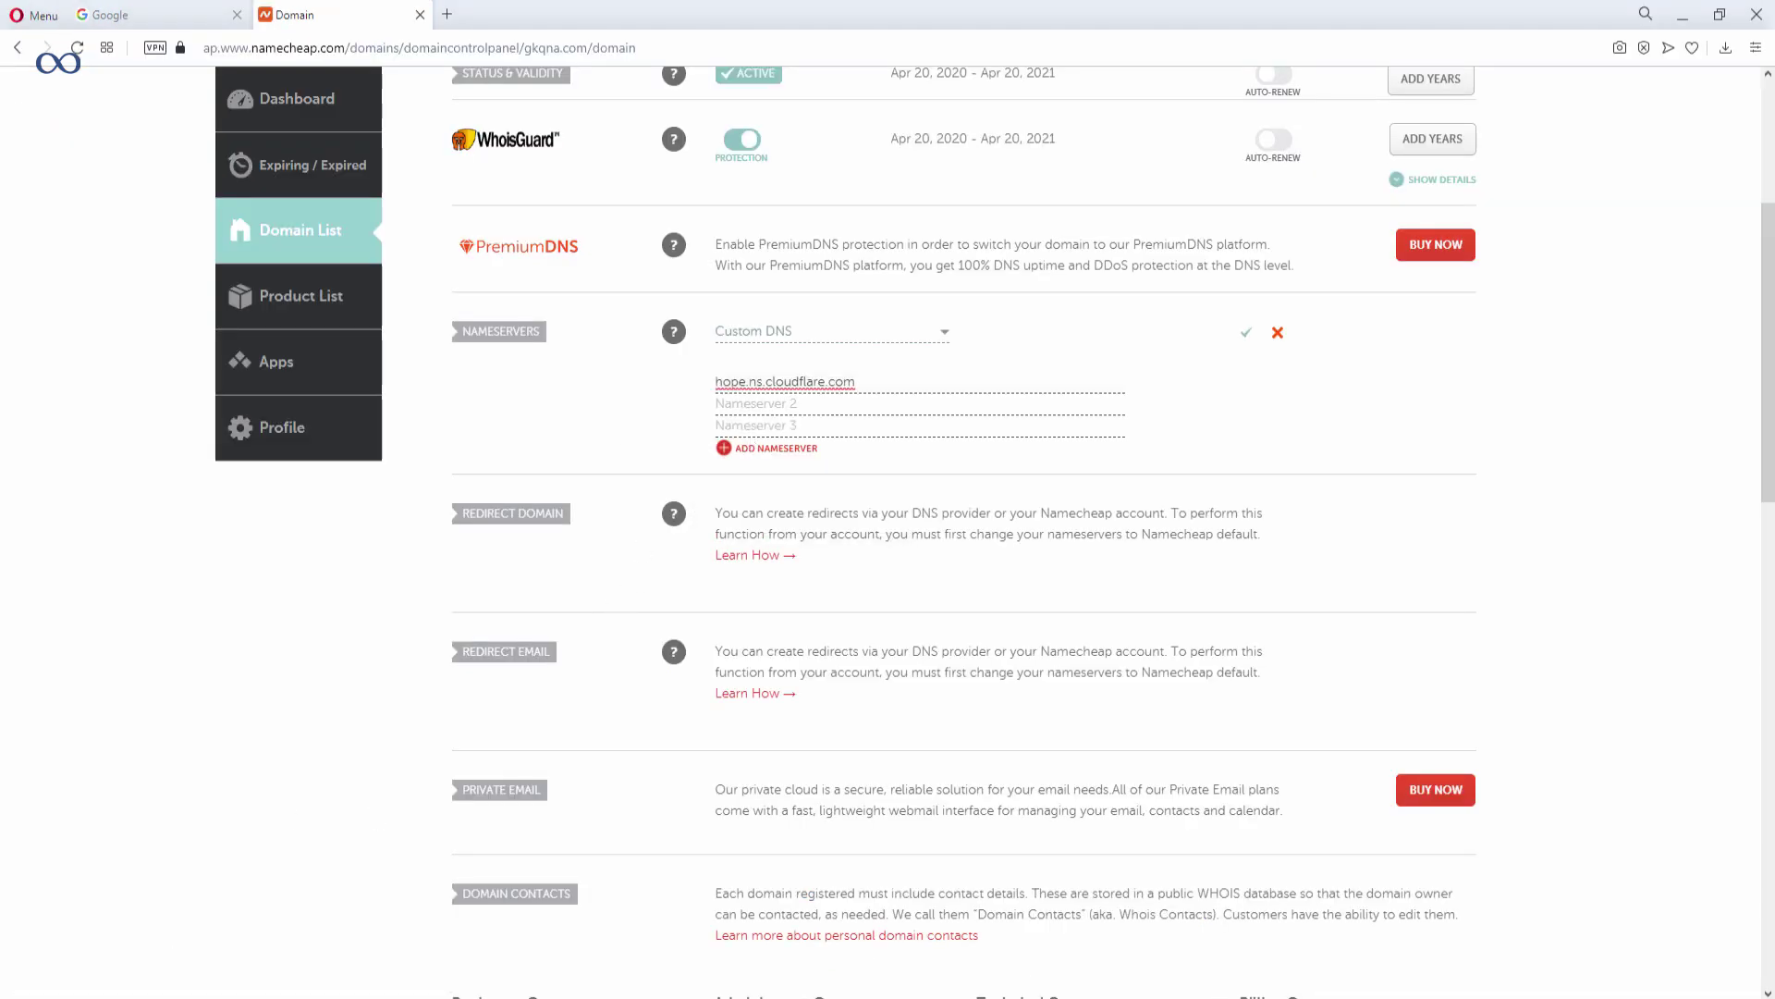
pyautogui.hotkey('alt', 'Tab')
pyautogui.moveTo(638, 522); pyautogui.dragTo(458, 525)
pyautogui.hotkey('ctrl', 'c')
pyautogui.hotkey('alt', 'Tab')
pyautogui.click(828, 409)
pyautogui.hotkey('ctrl', 'v')
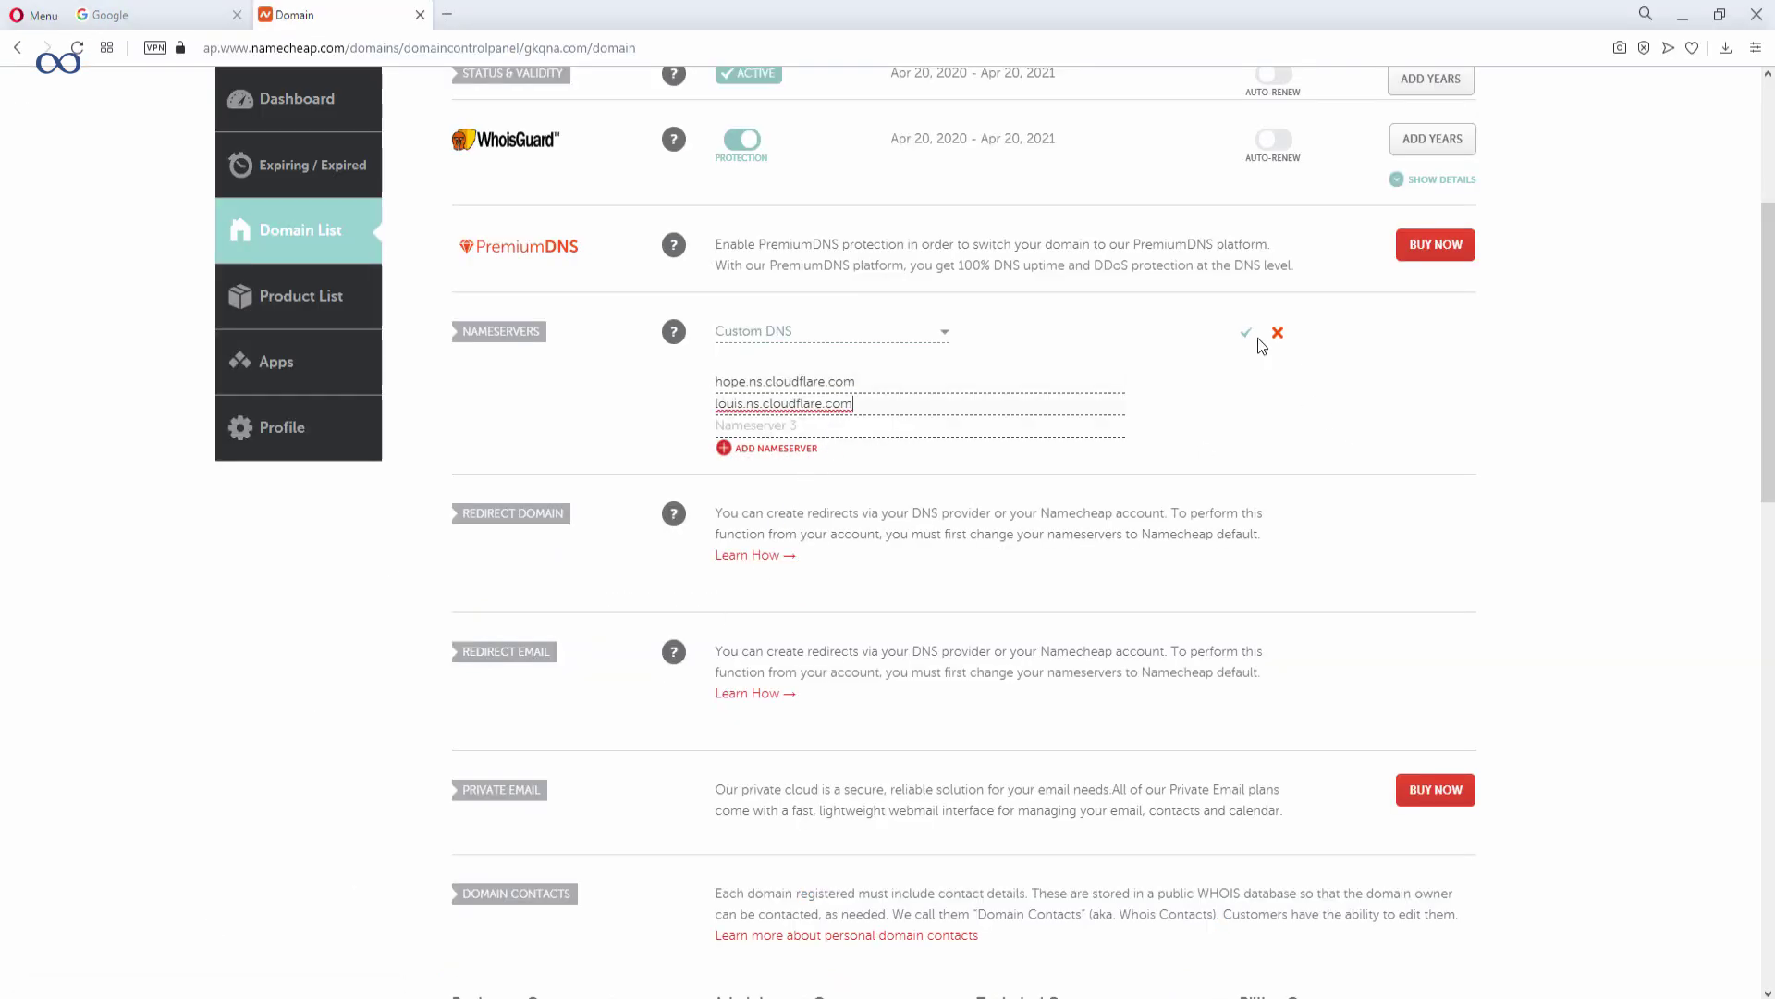
pyautogui.click(1247, 333)
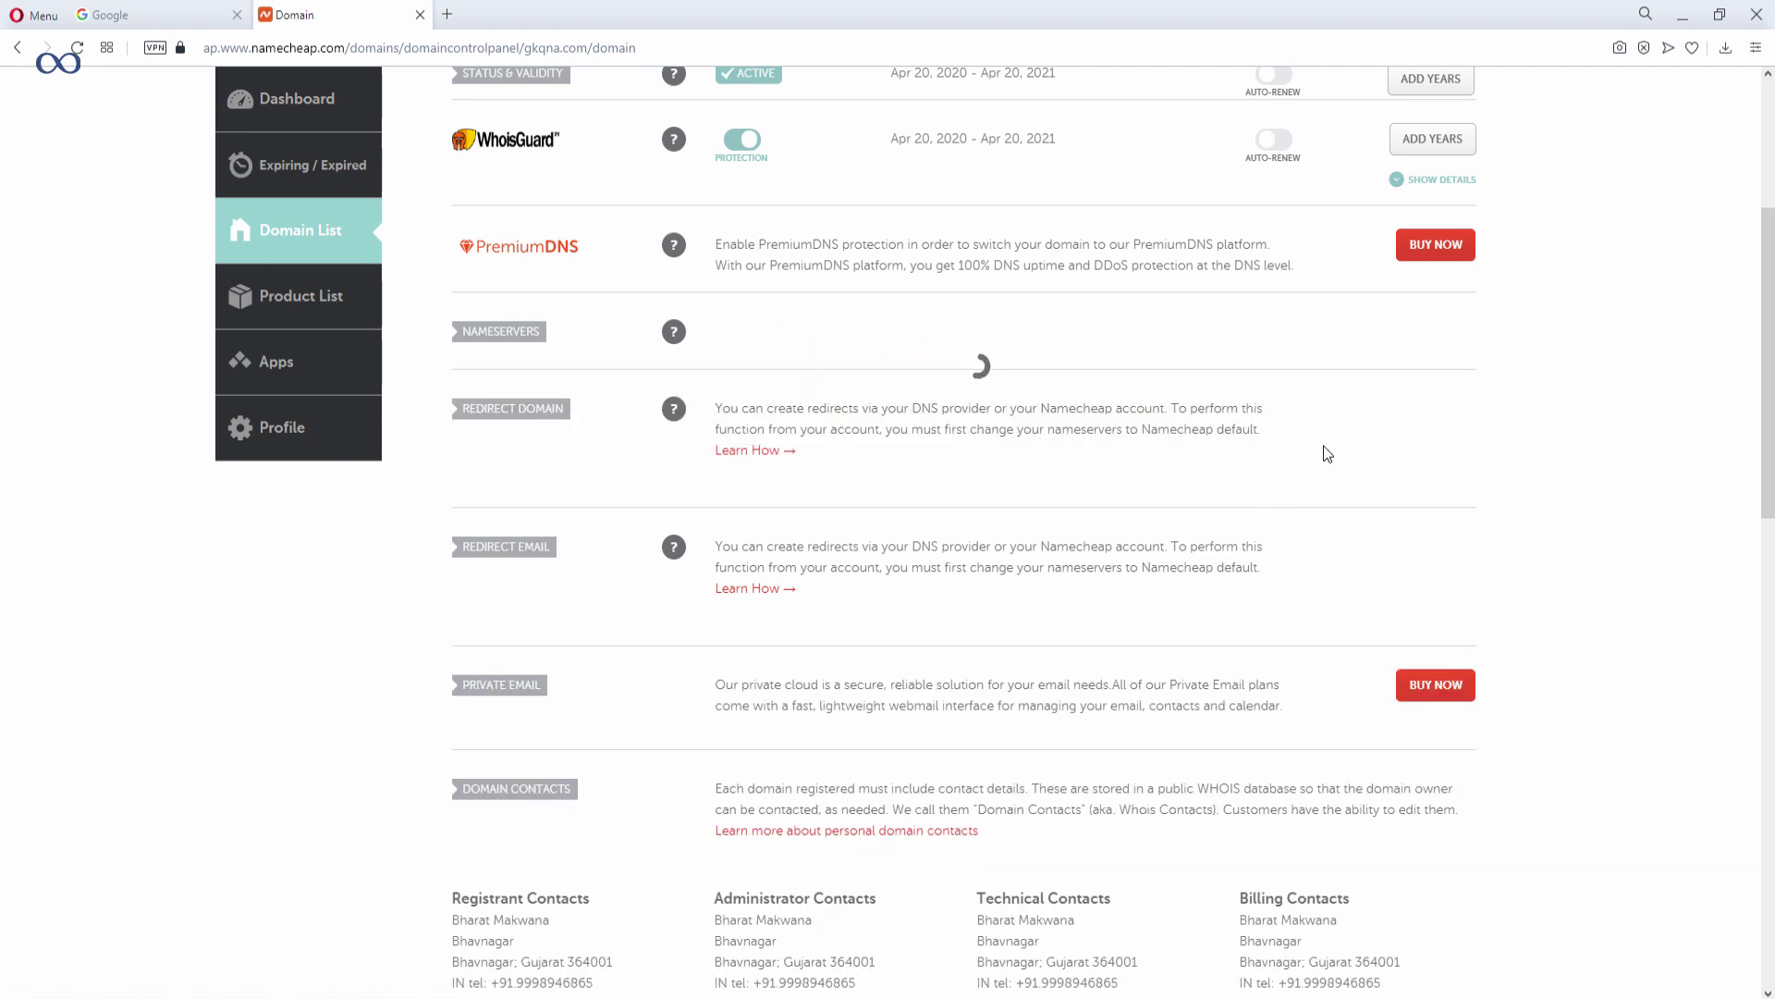
pyautogui.scroll(4, 403, 242)
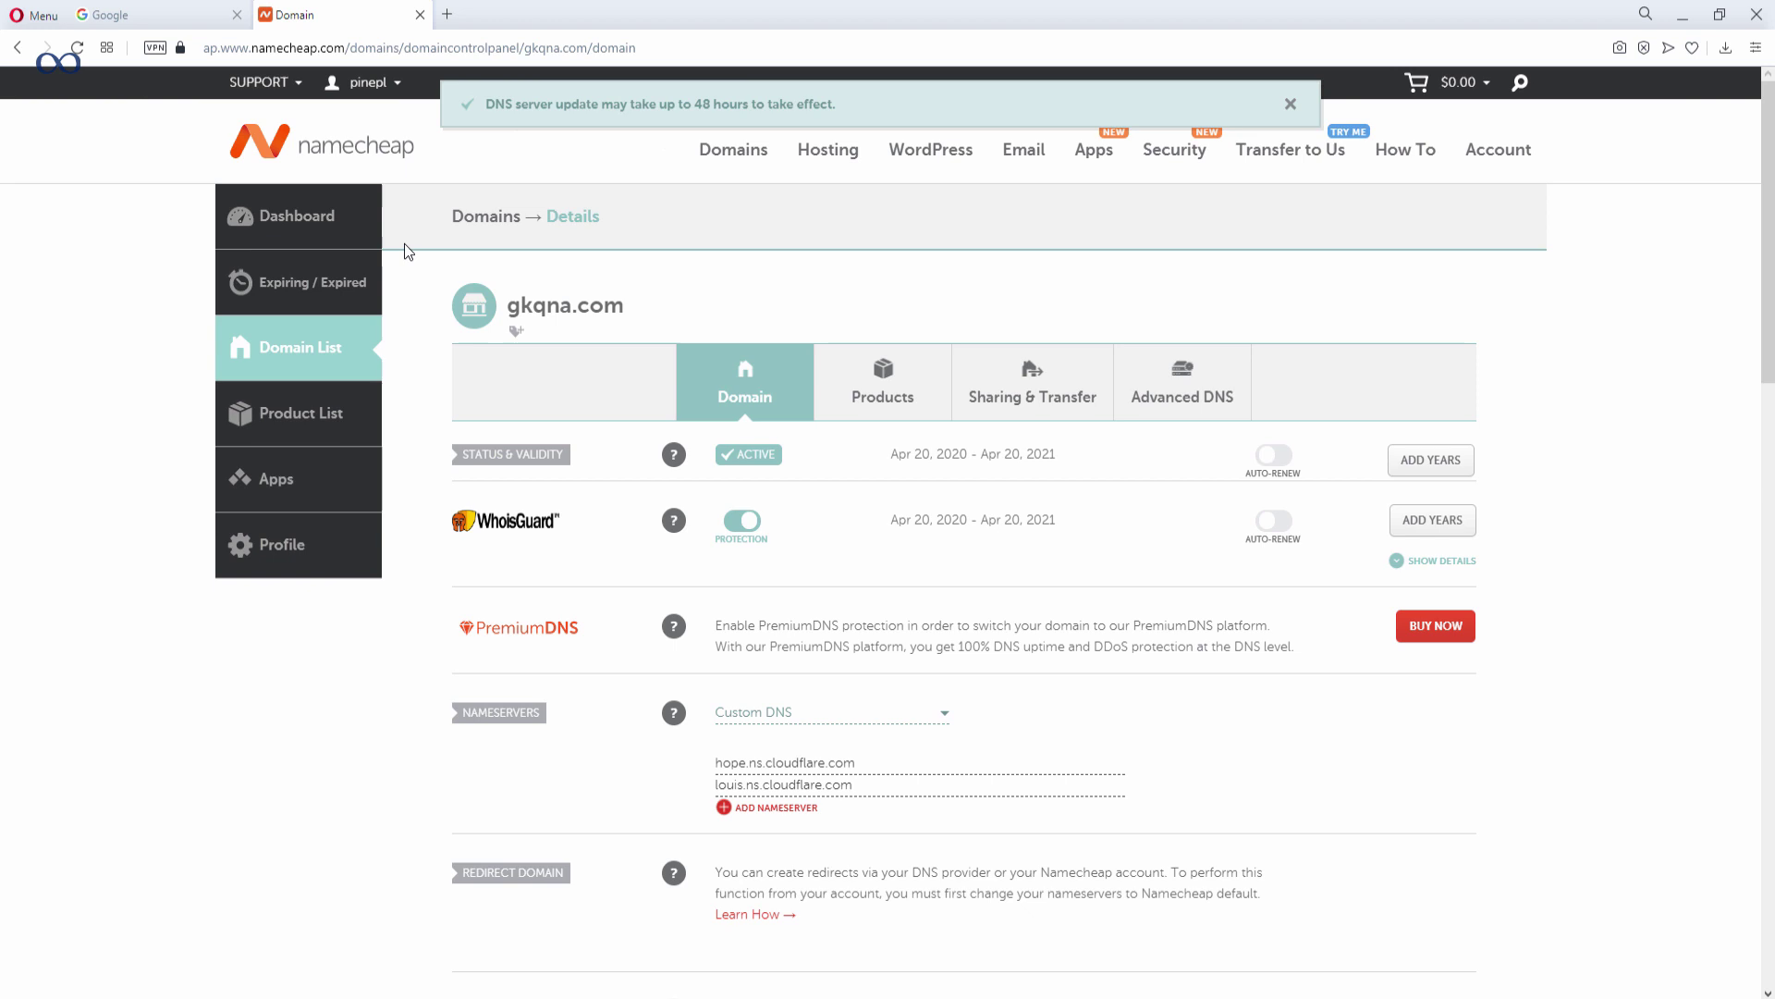
pyautogui.click(363, 153)
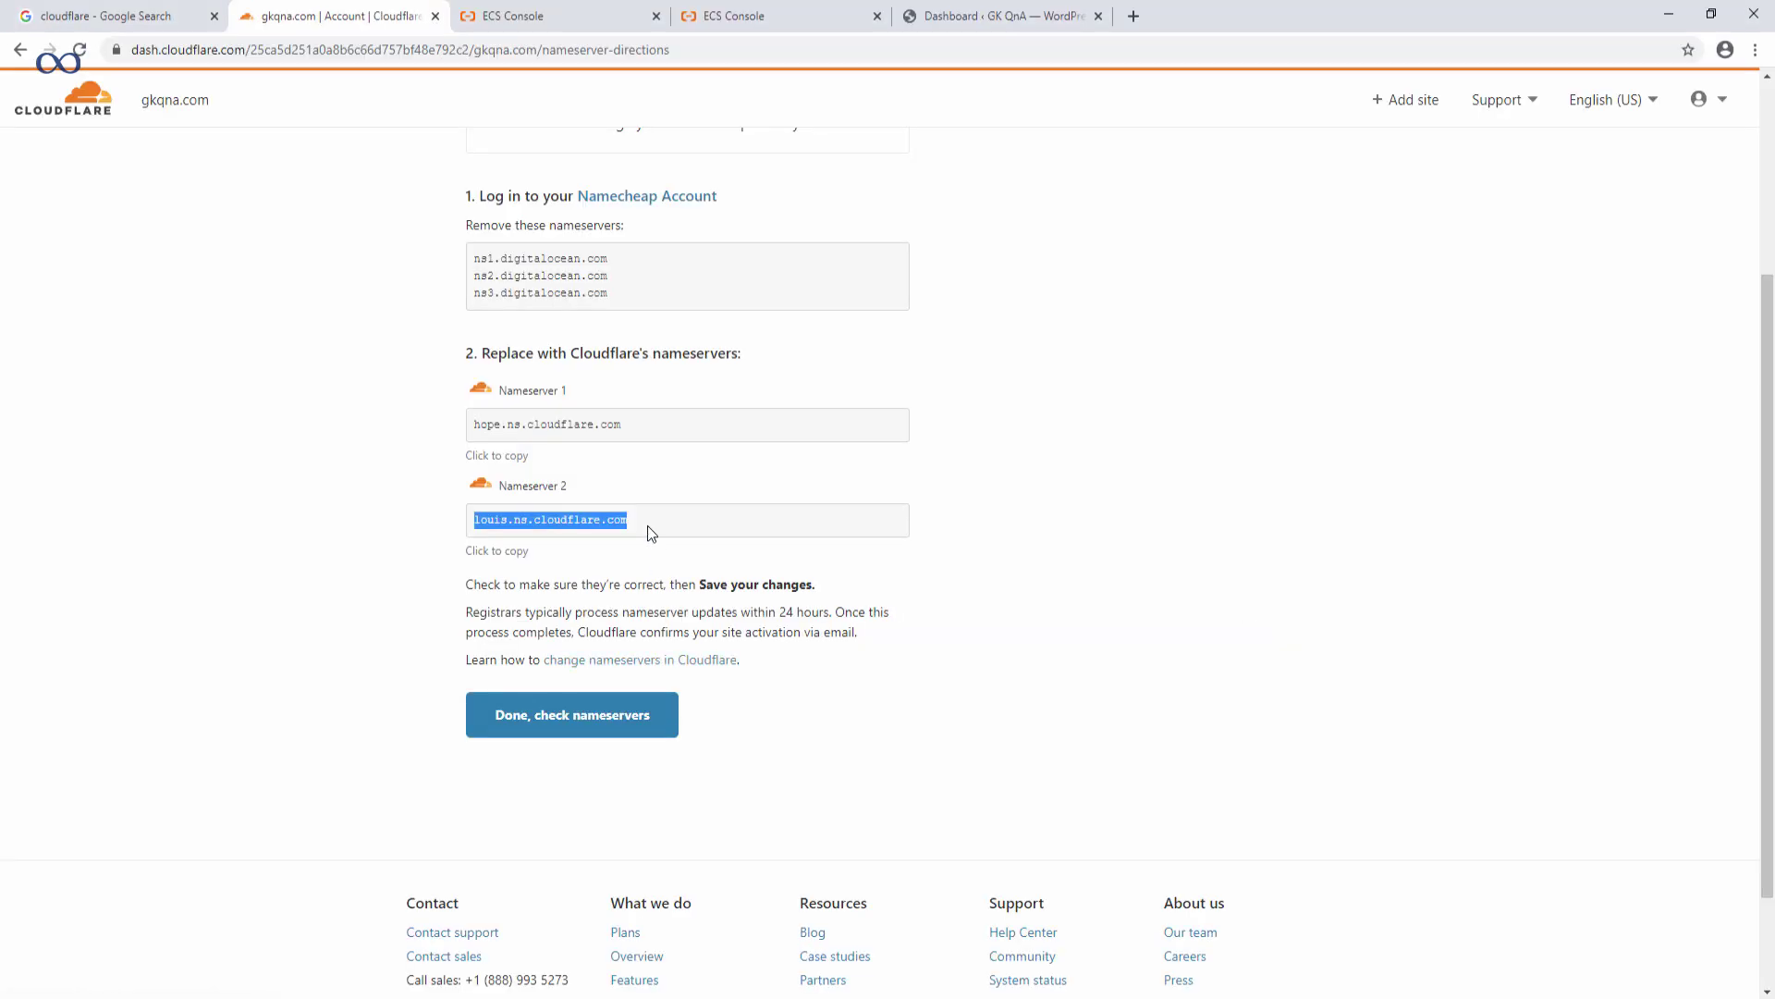
pyautogui.click(647, 519)
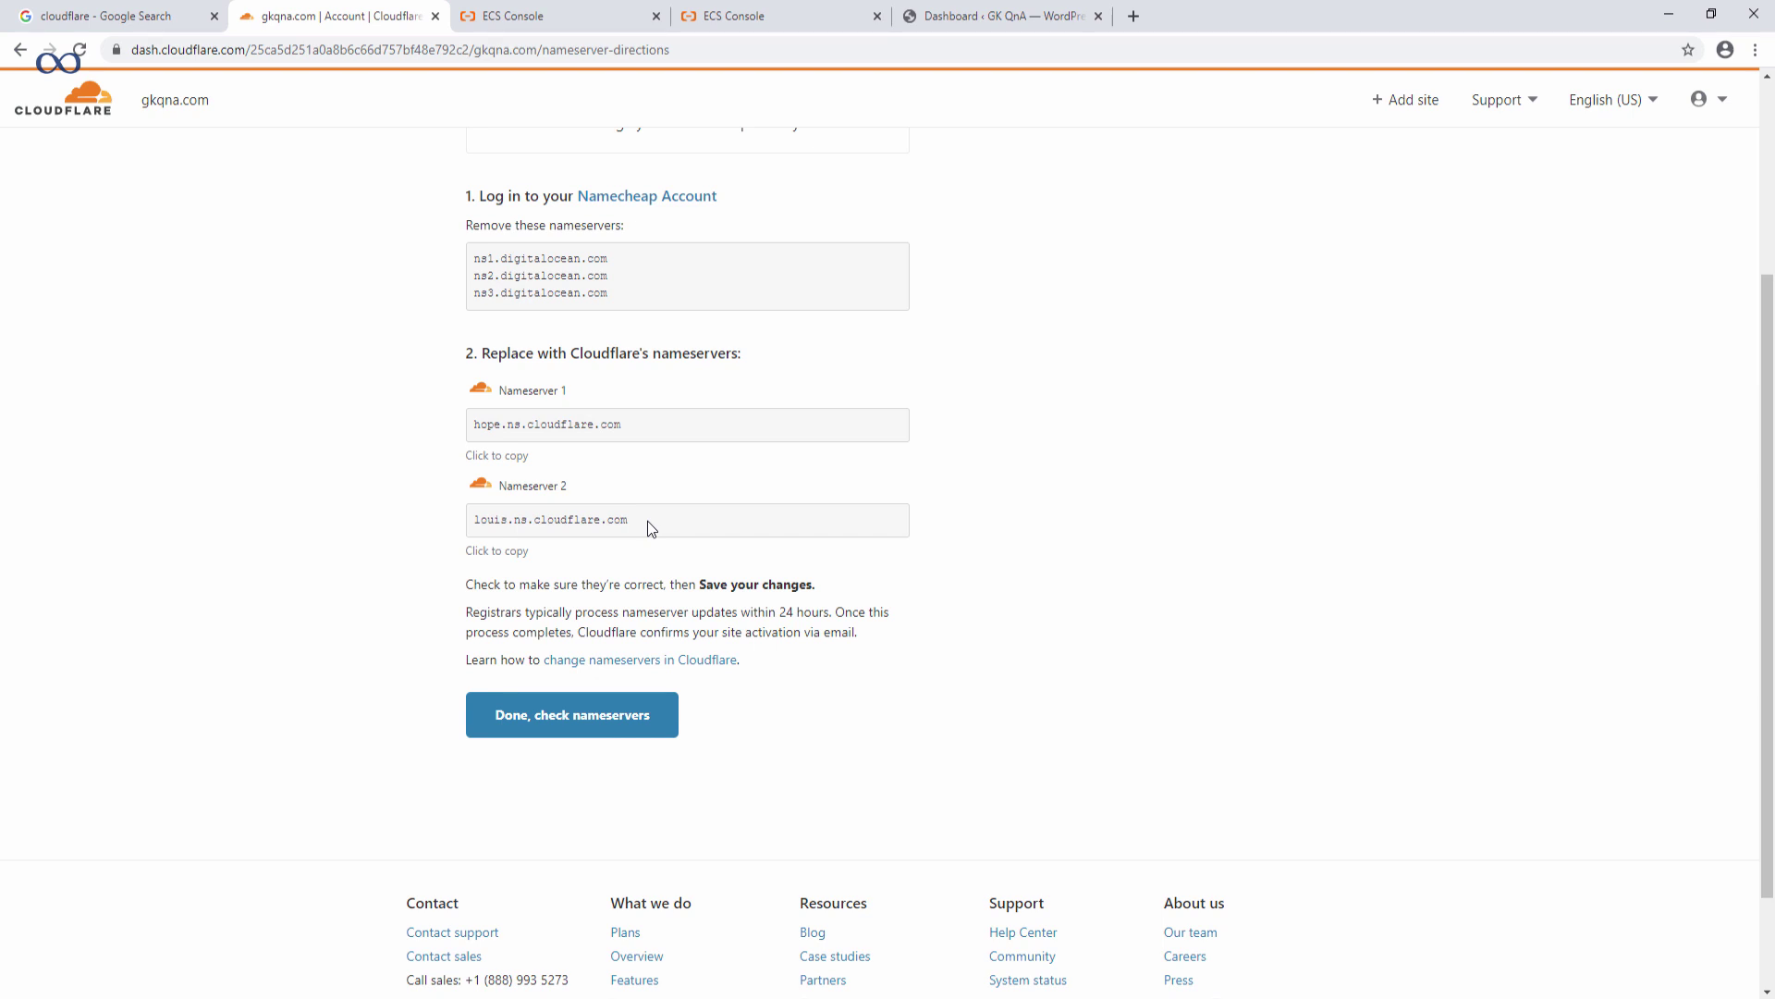
# - Confirm in Cloudflare that gkqna.com's nameservers have been changed
pyautogui.scroll(3, 474, 307)
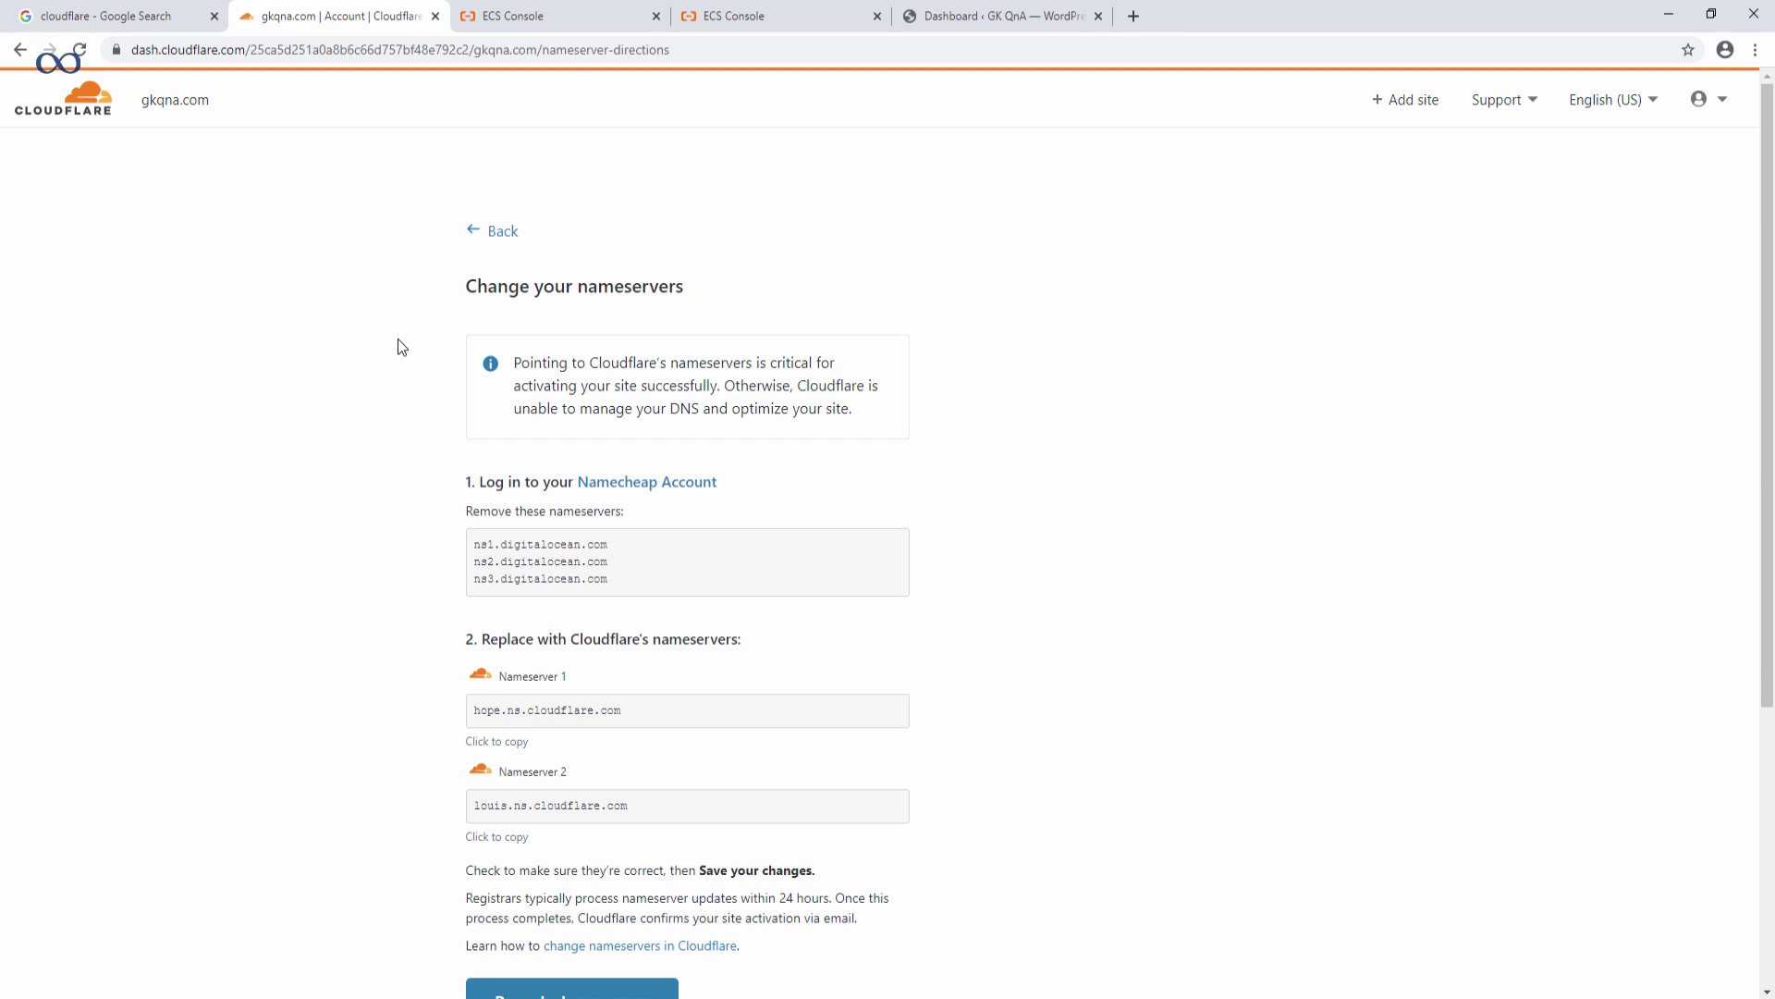
pyautogui.scroll(-4, 398, 348)
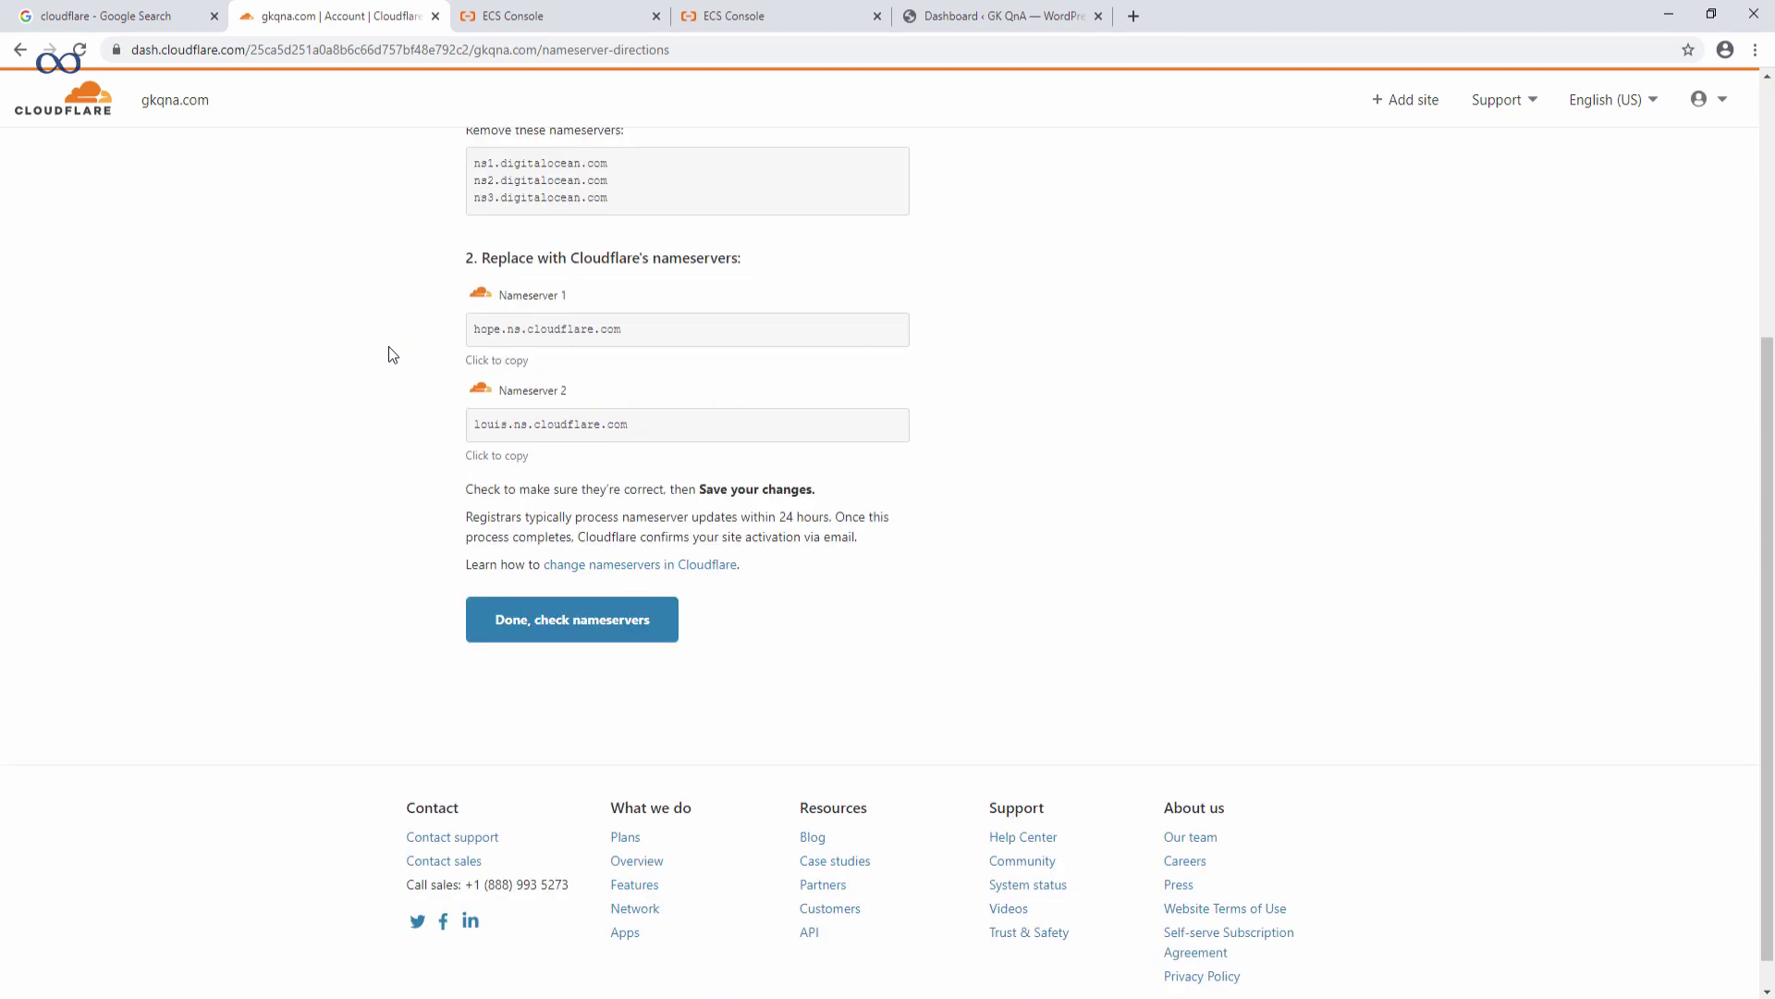
pyautogui.click(547, 629)
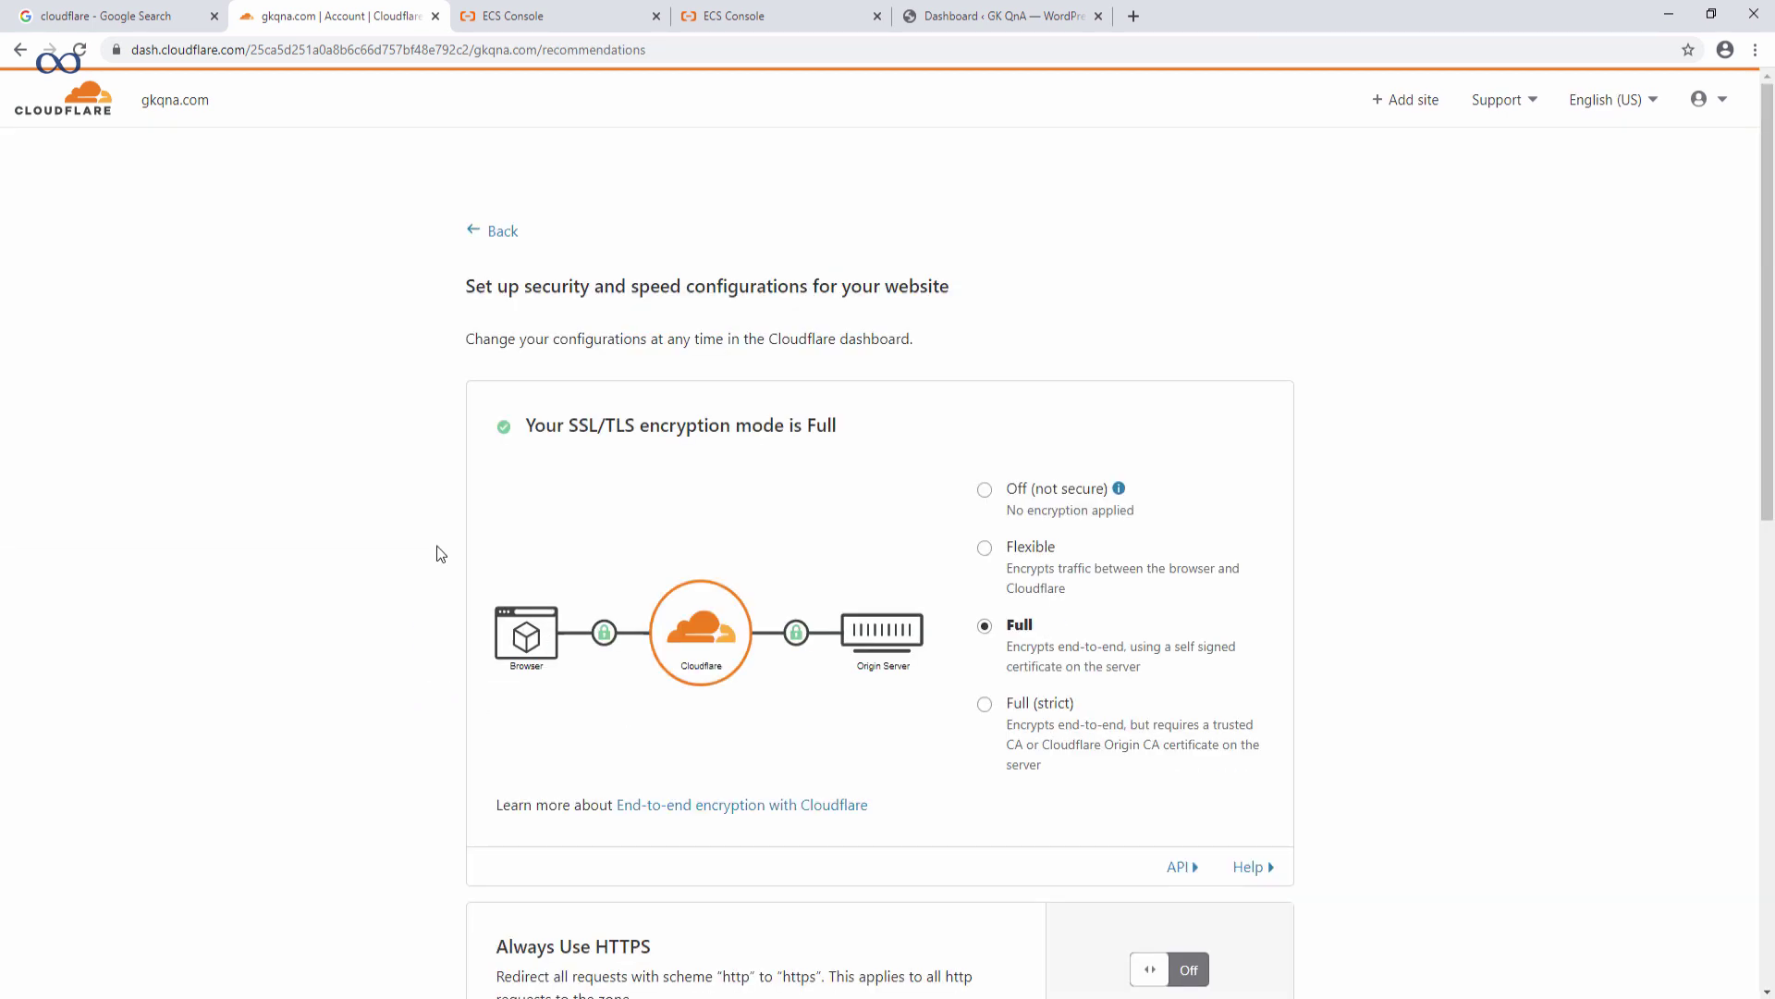
# - Set SSL/TLS to Flexible with Always Use HTTPS on and finish the recommended setup
pyautogui.scroll(-1, 550, 425)
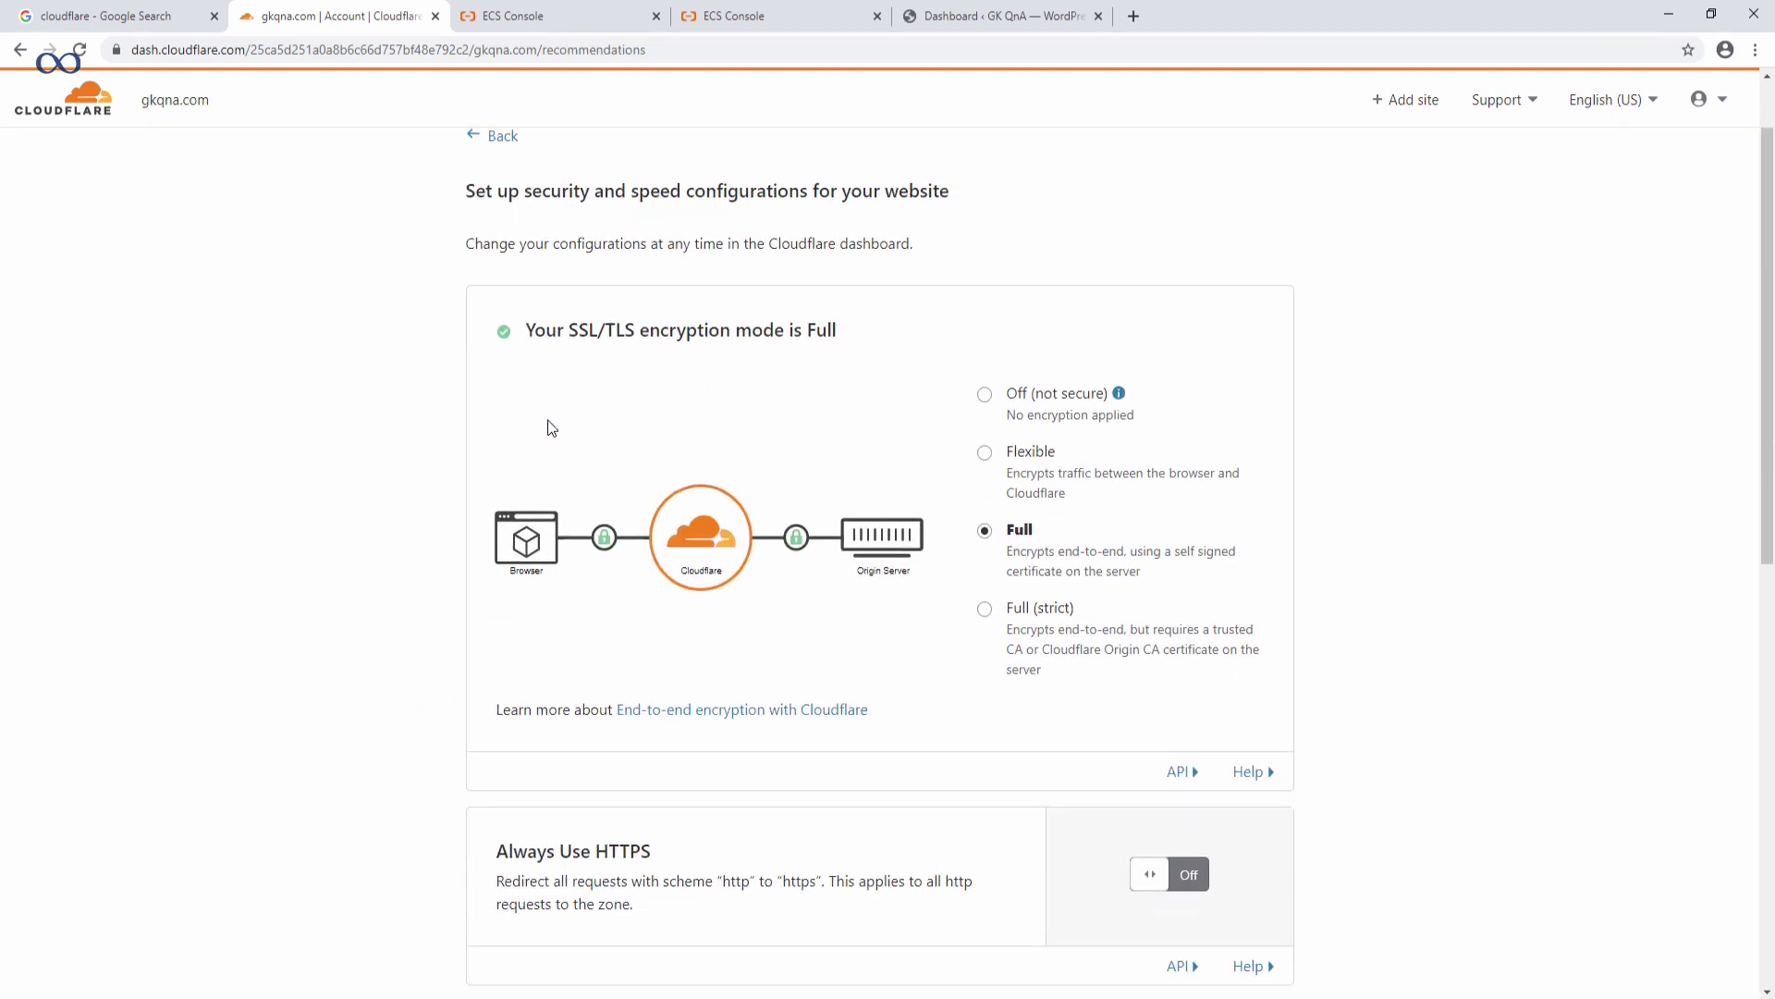
pyautogui.scroll(-1, 845, 374)
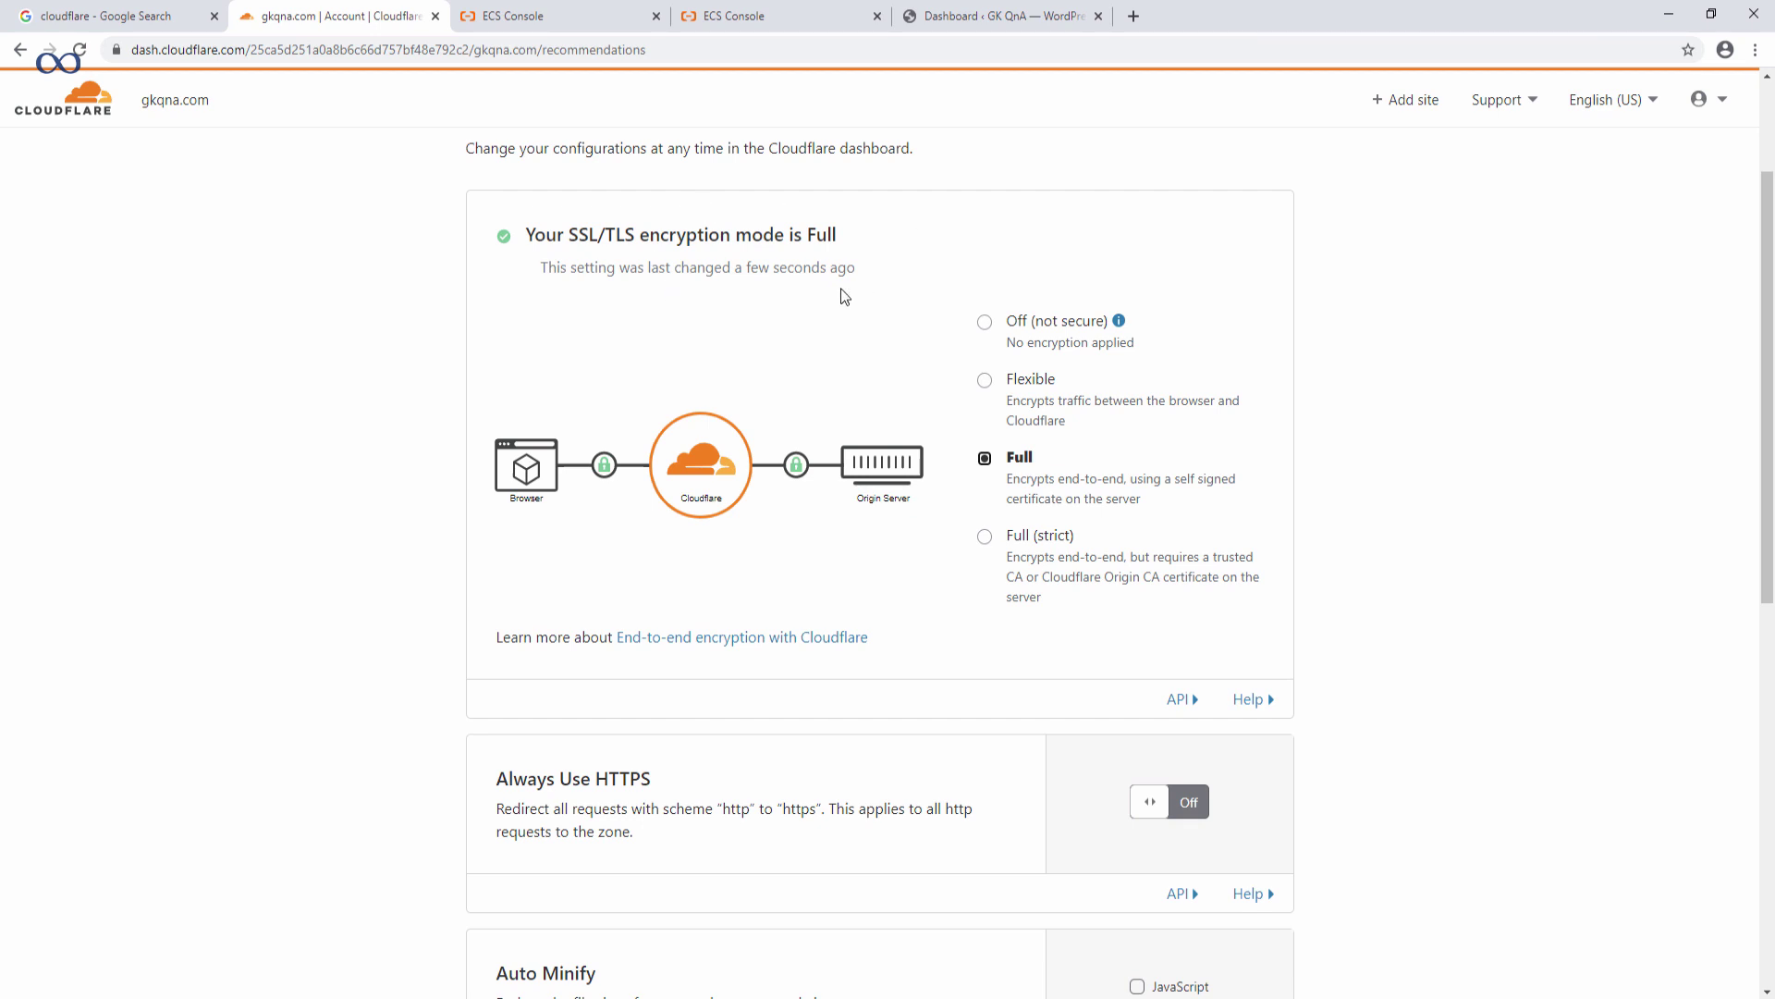
pyautogui.click(986, 381)
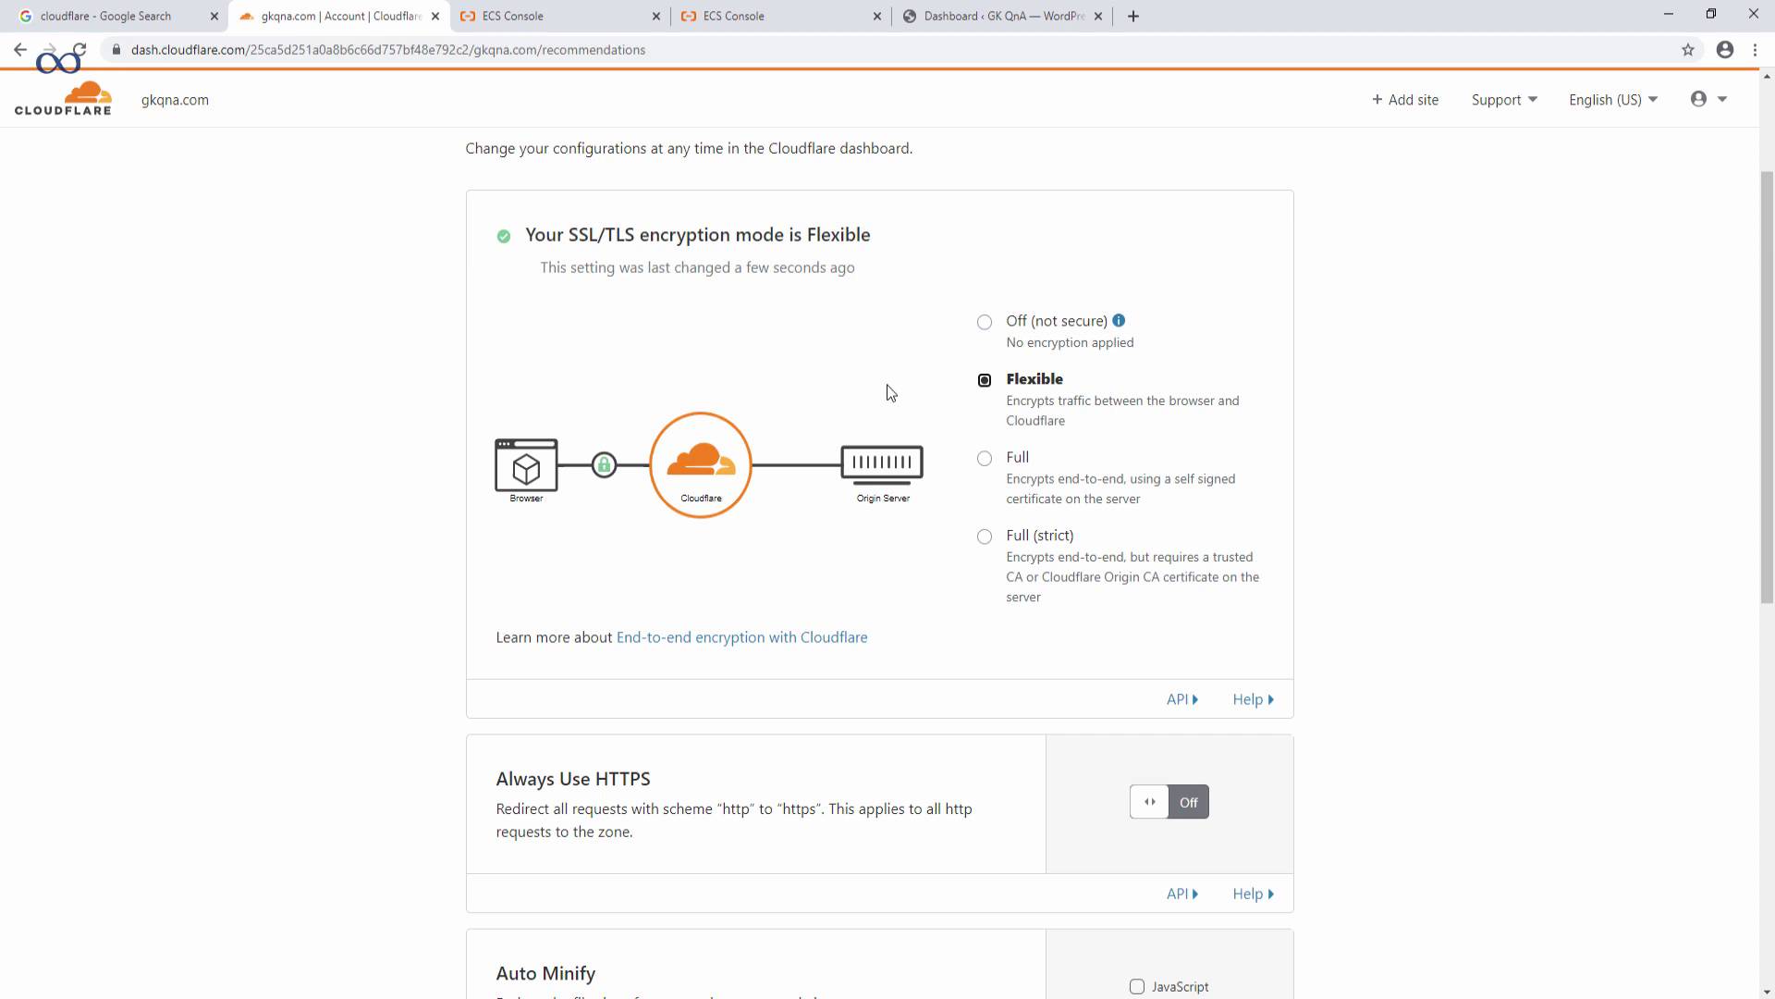
pyautogui.scroll(-4, 929, 370)
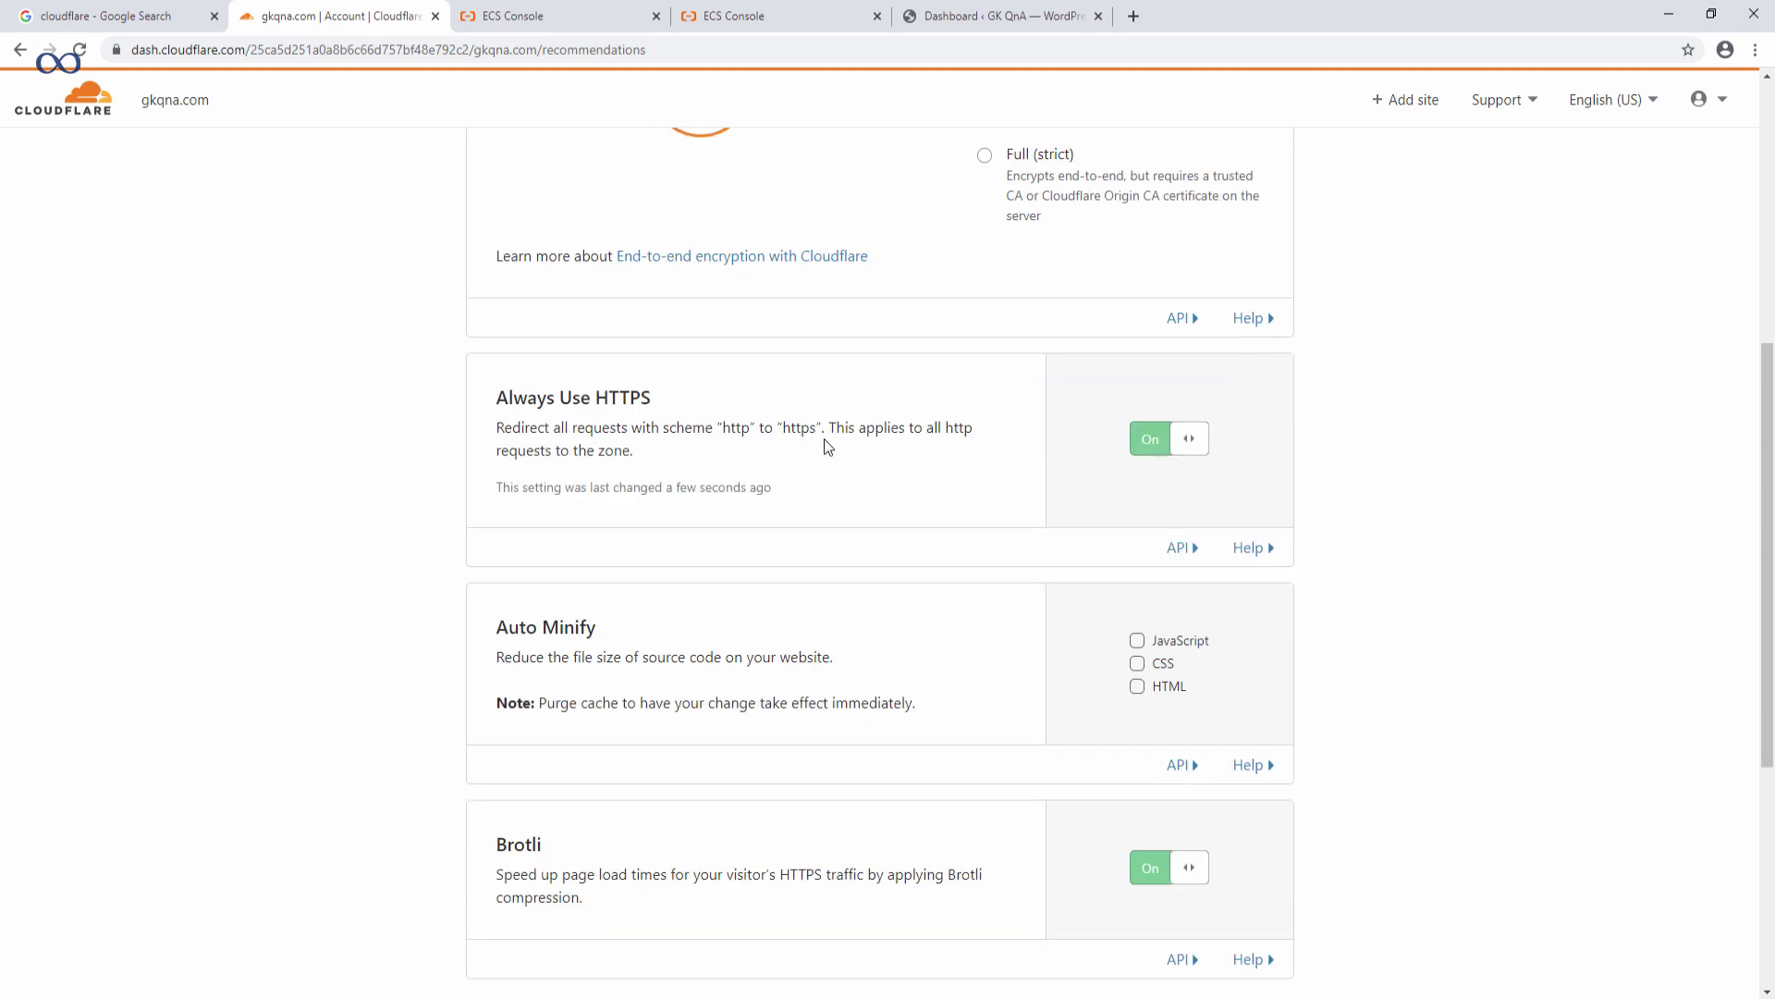
pyautogui.scroll(-3, 825, 444)
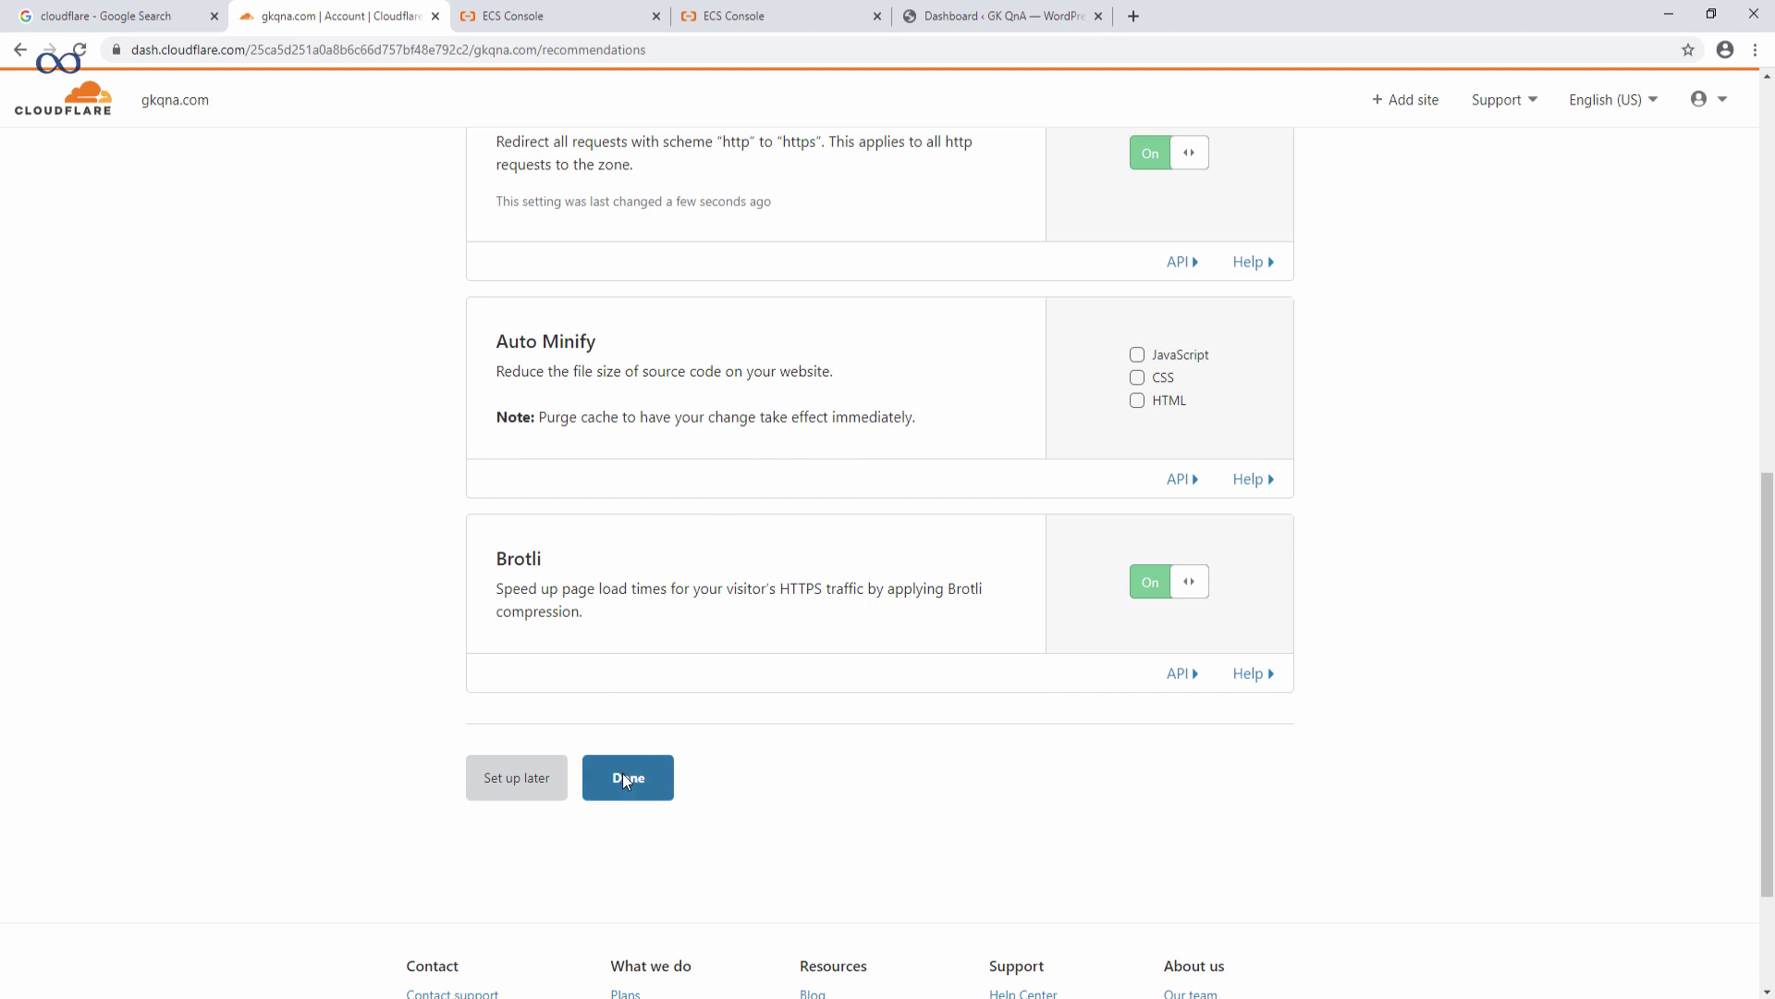
pyautogui.click(623, 774)
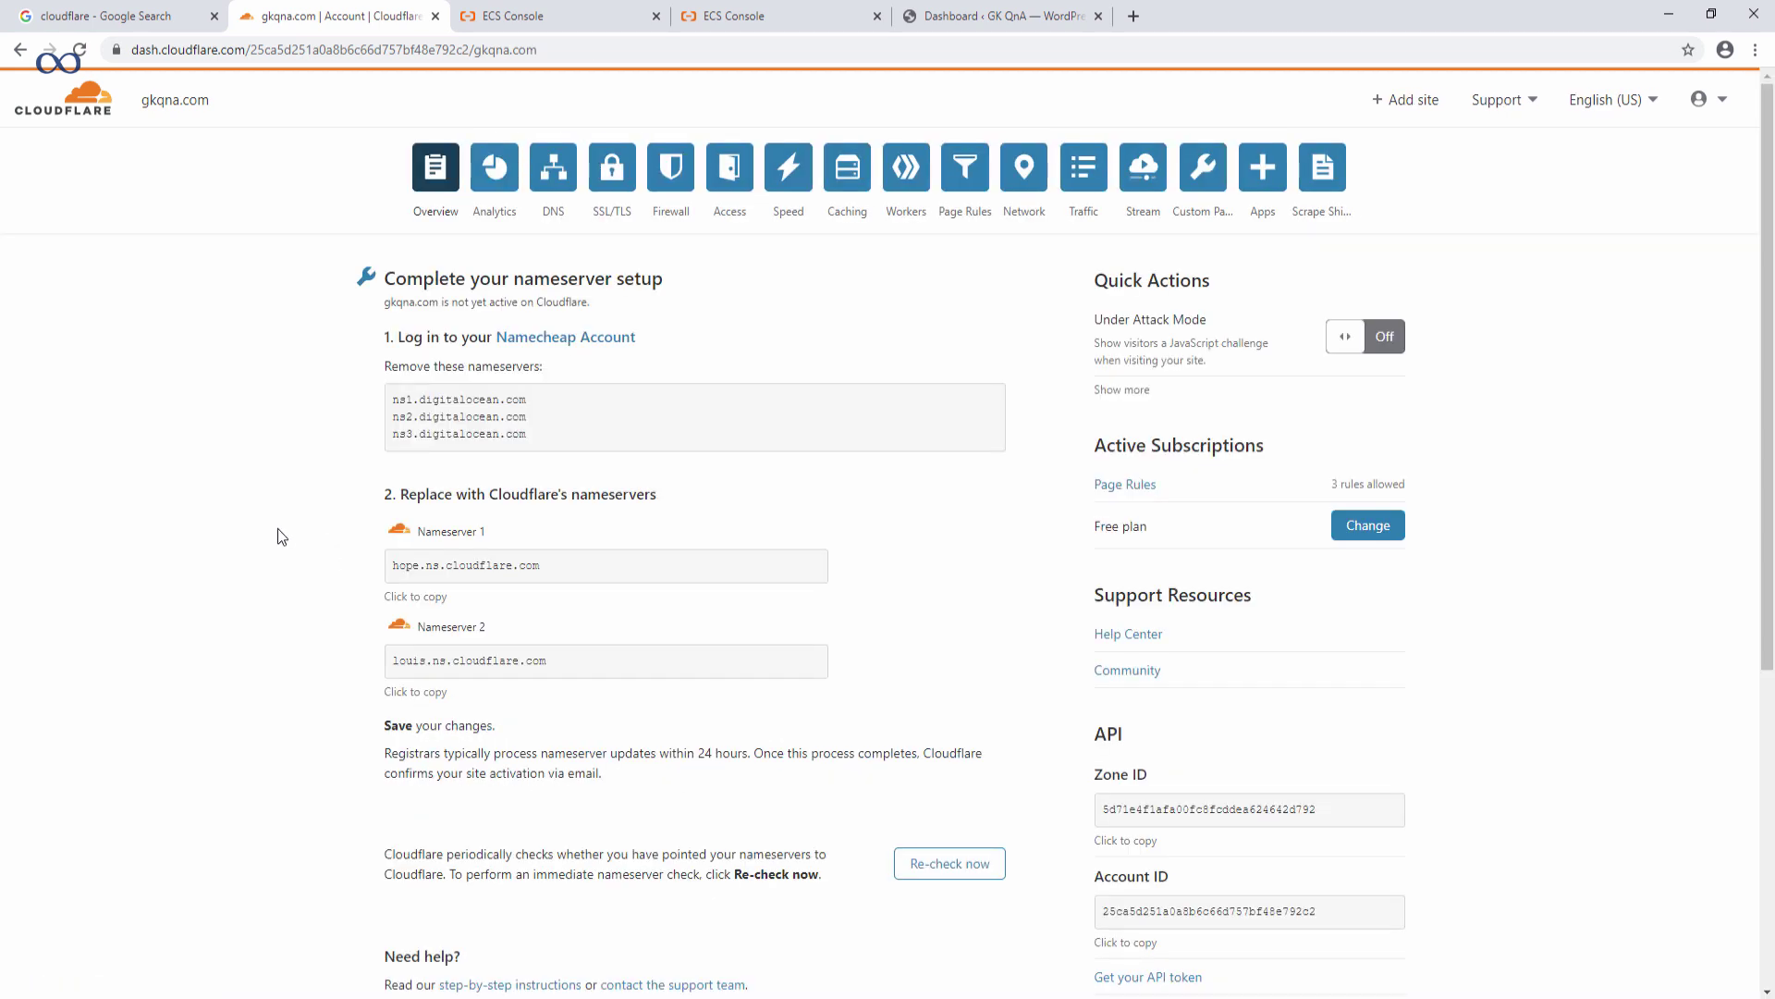
# - Reload the gkqna.com overview to recheck its status and open its DNS records page
pyautogui.scroll(-7, 876, 622)
pyautogui.scroll(7, 876, 622)
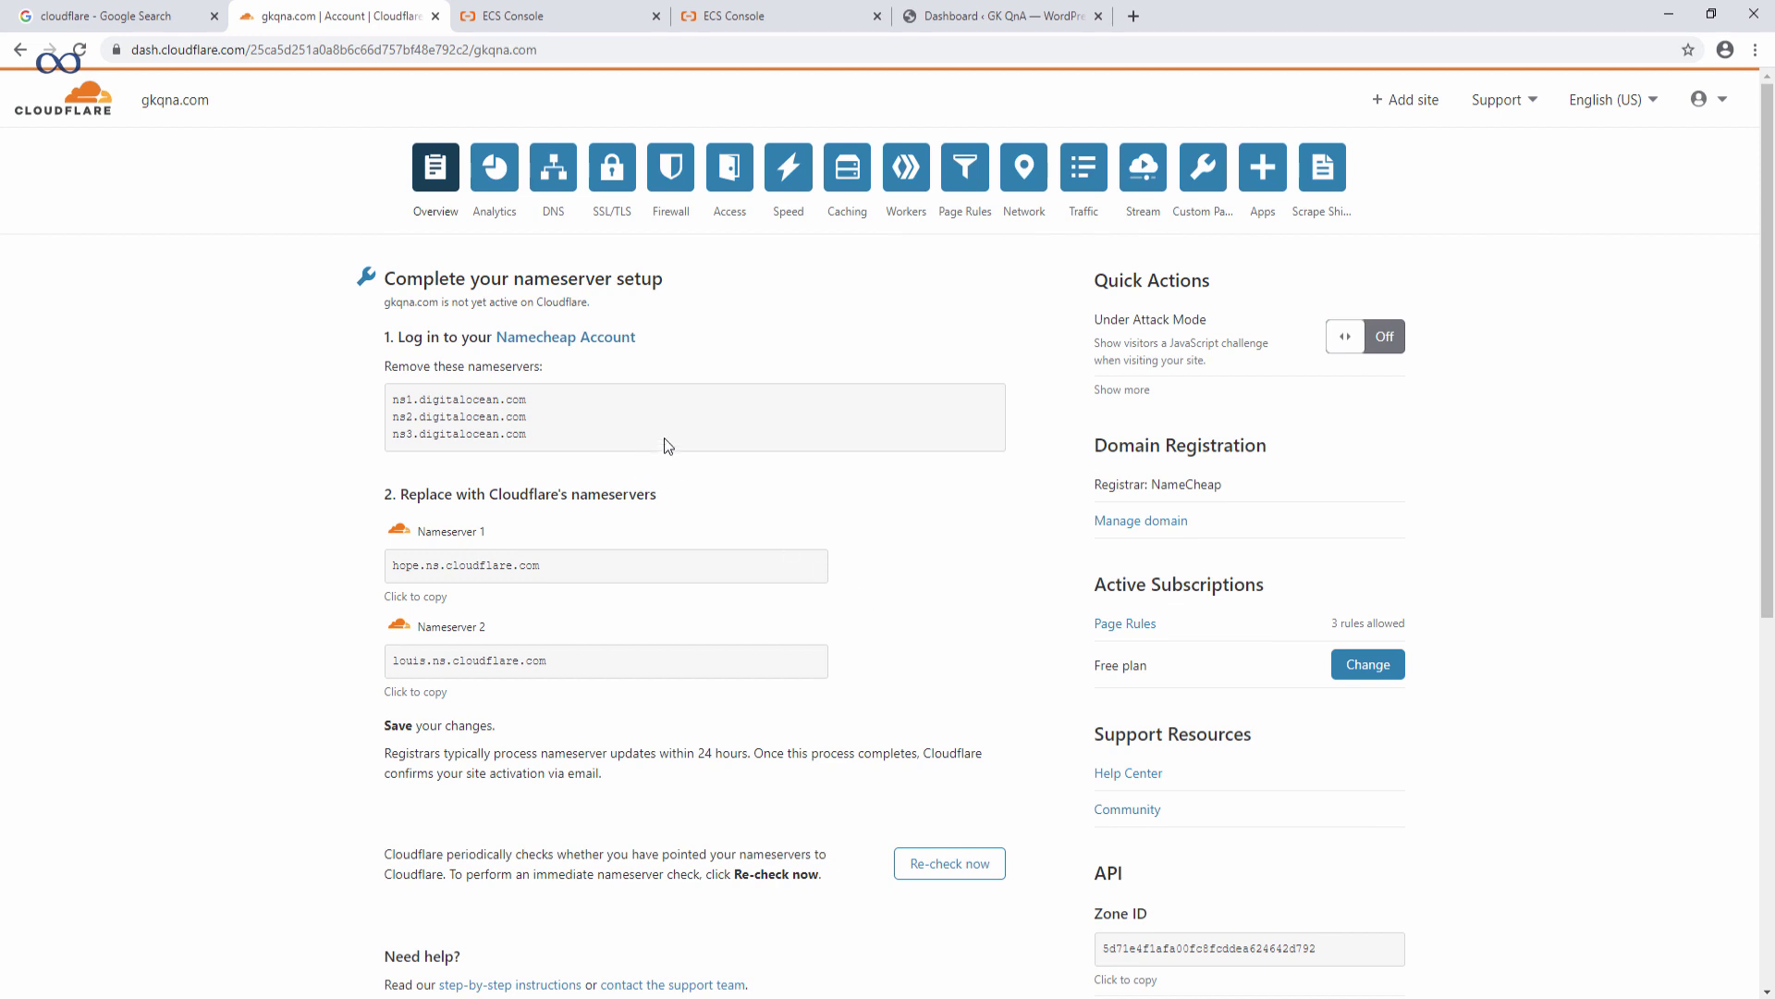
pyautogui.click(777, 15)
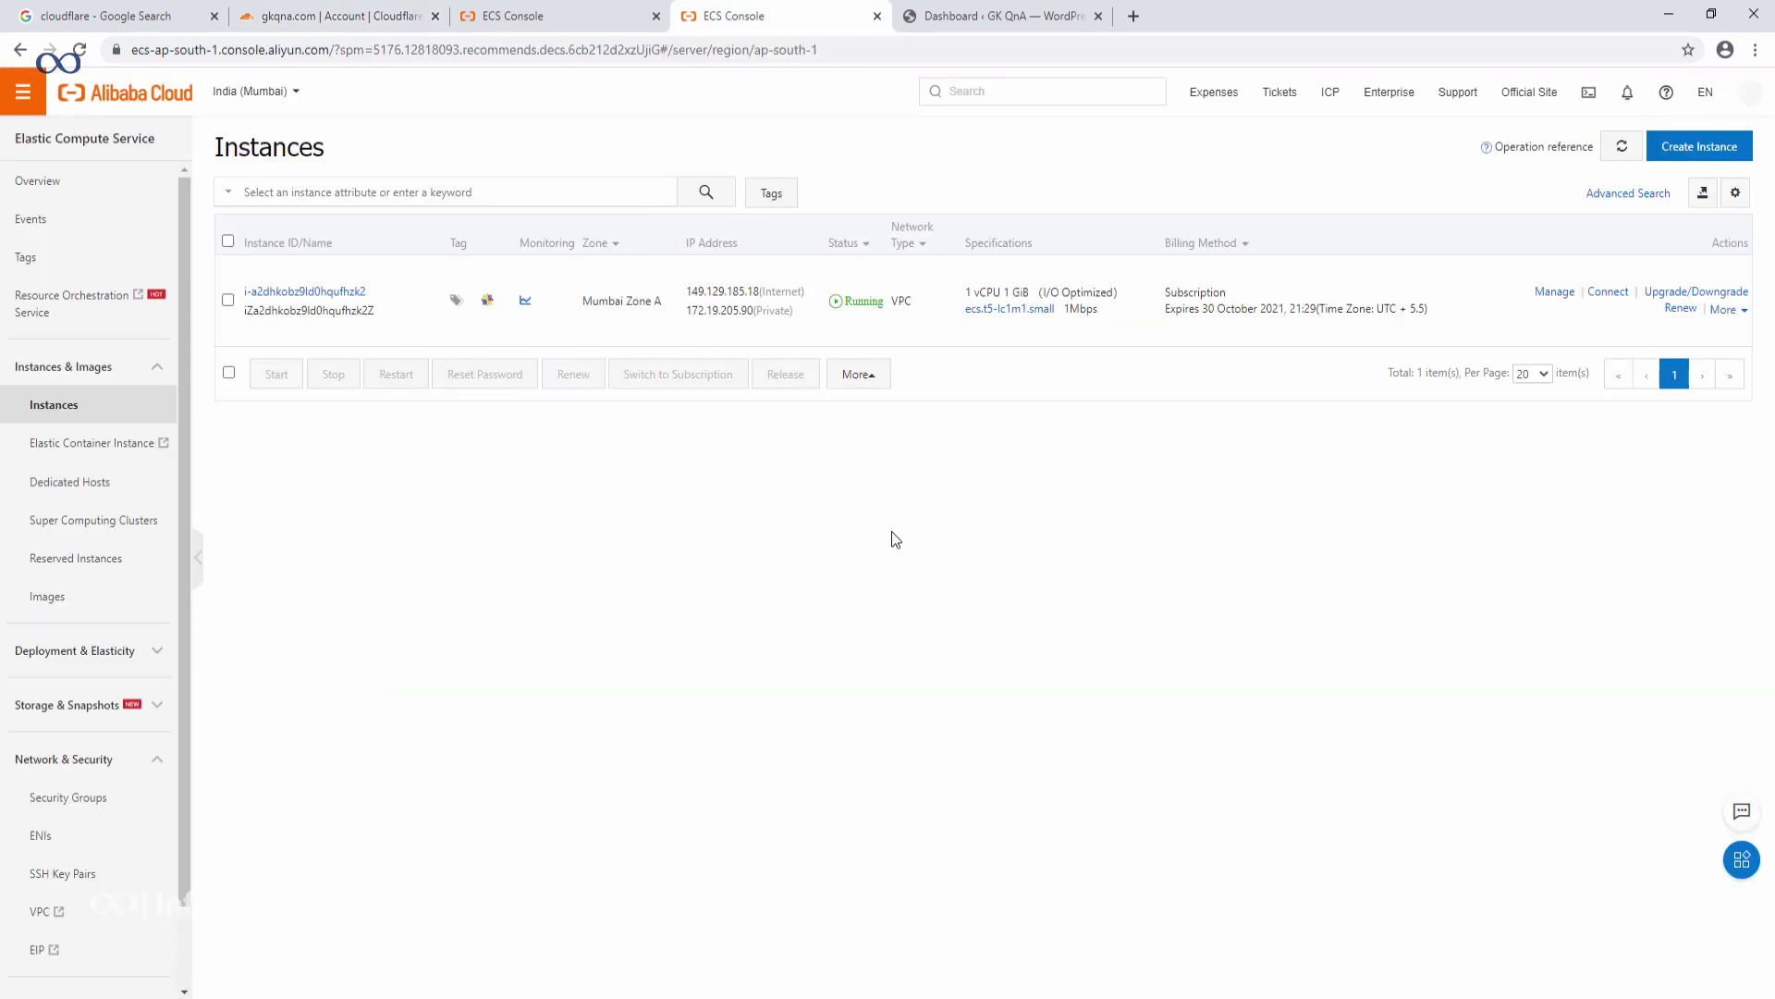
pyautogui.click(337, 14)
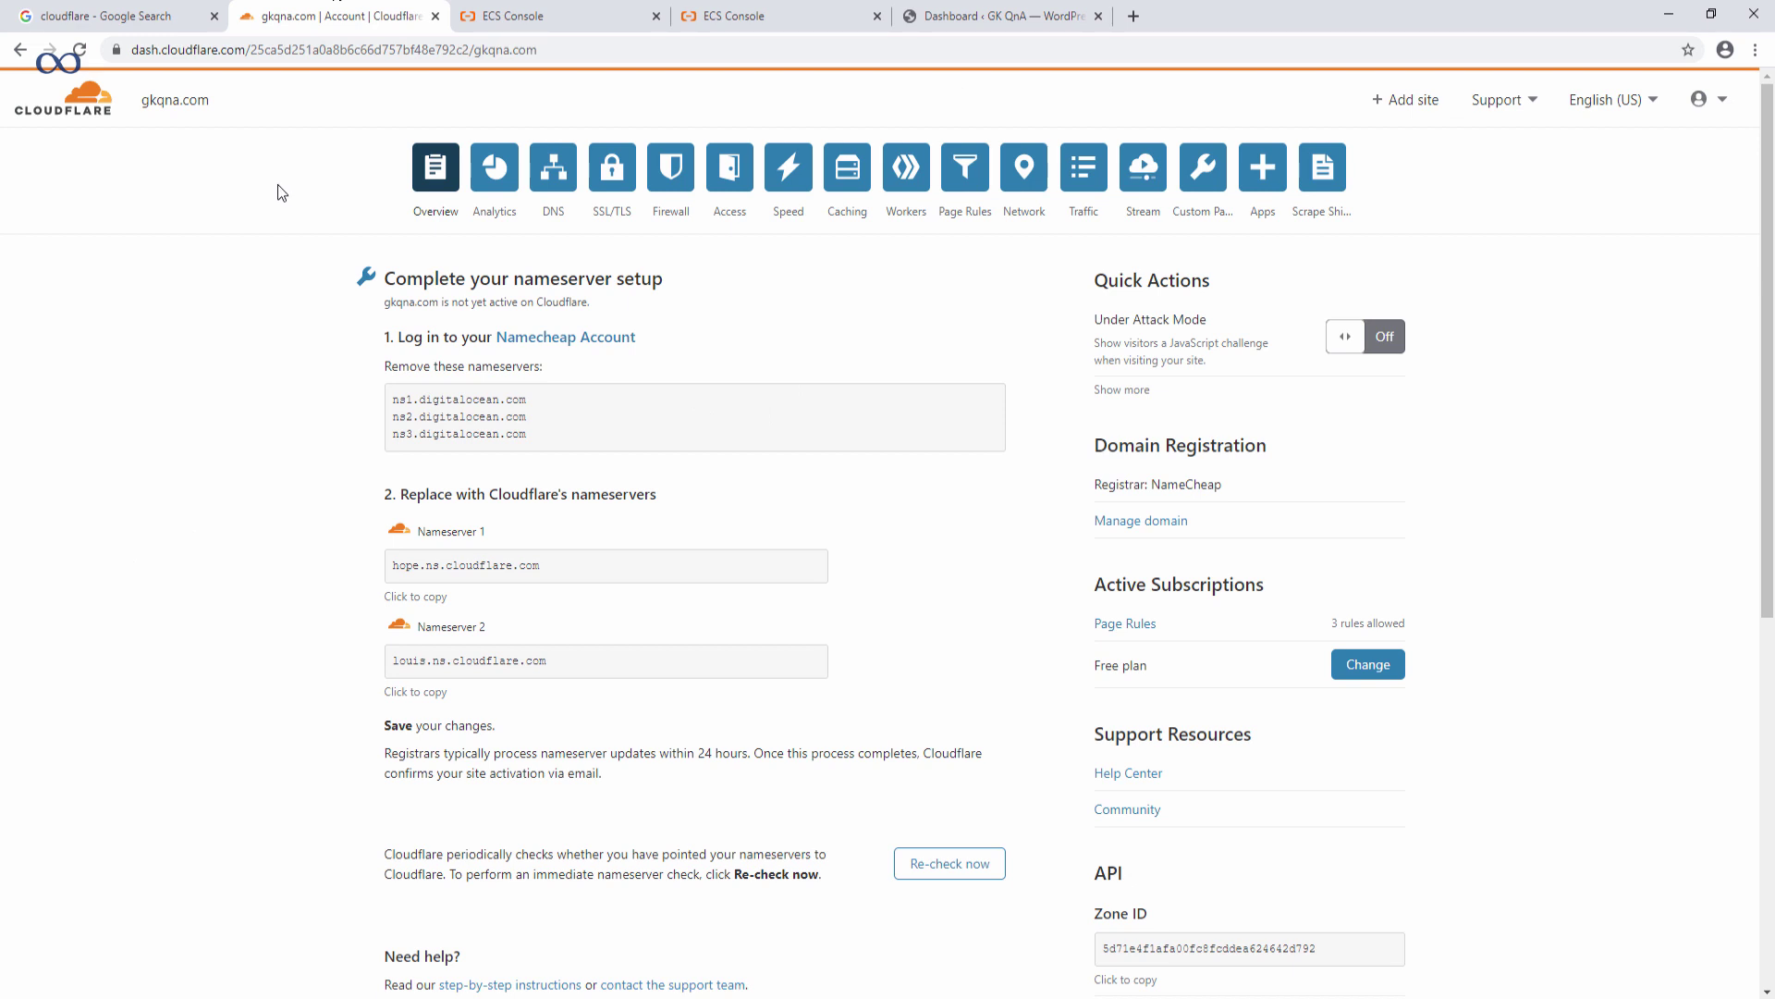
pyautogui.click(80, 49)
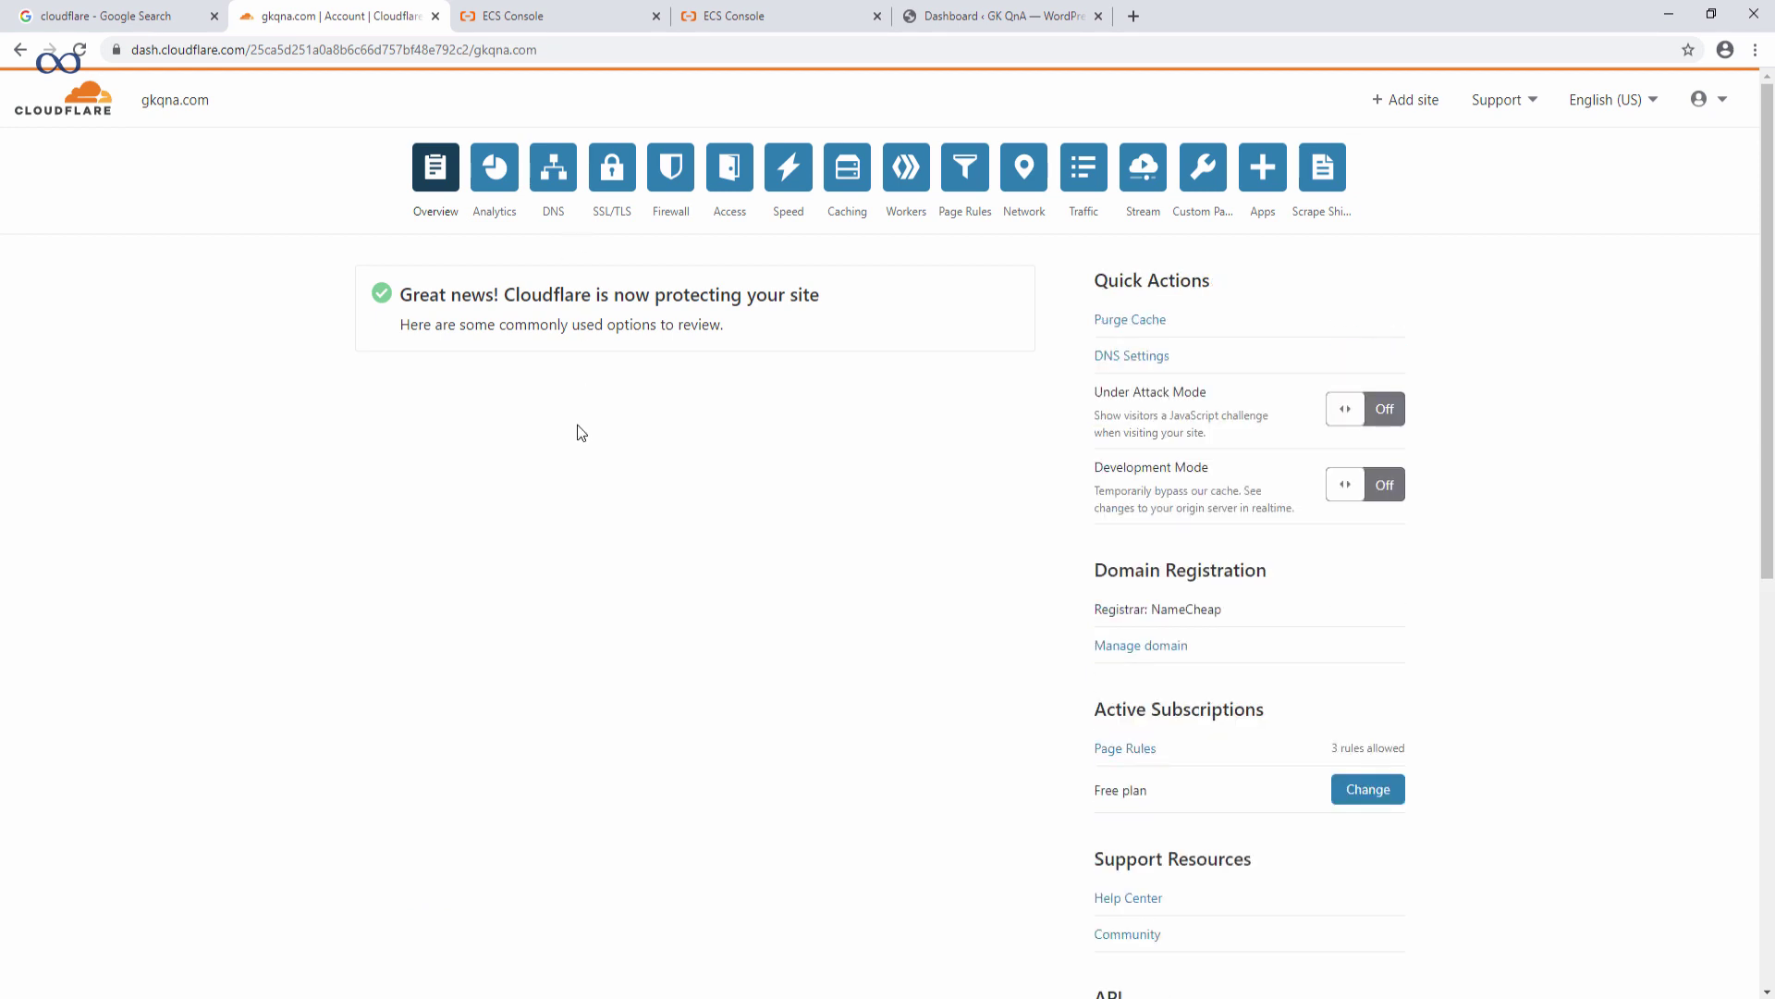
pyautogui.click(556, 184)
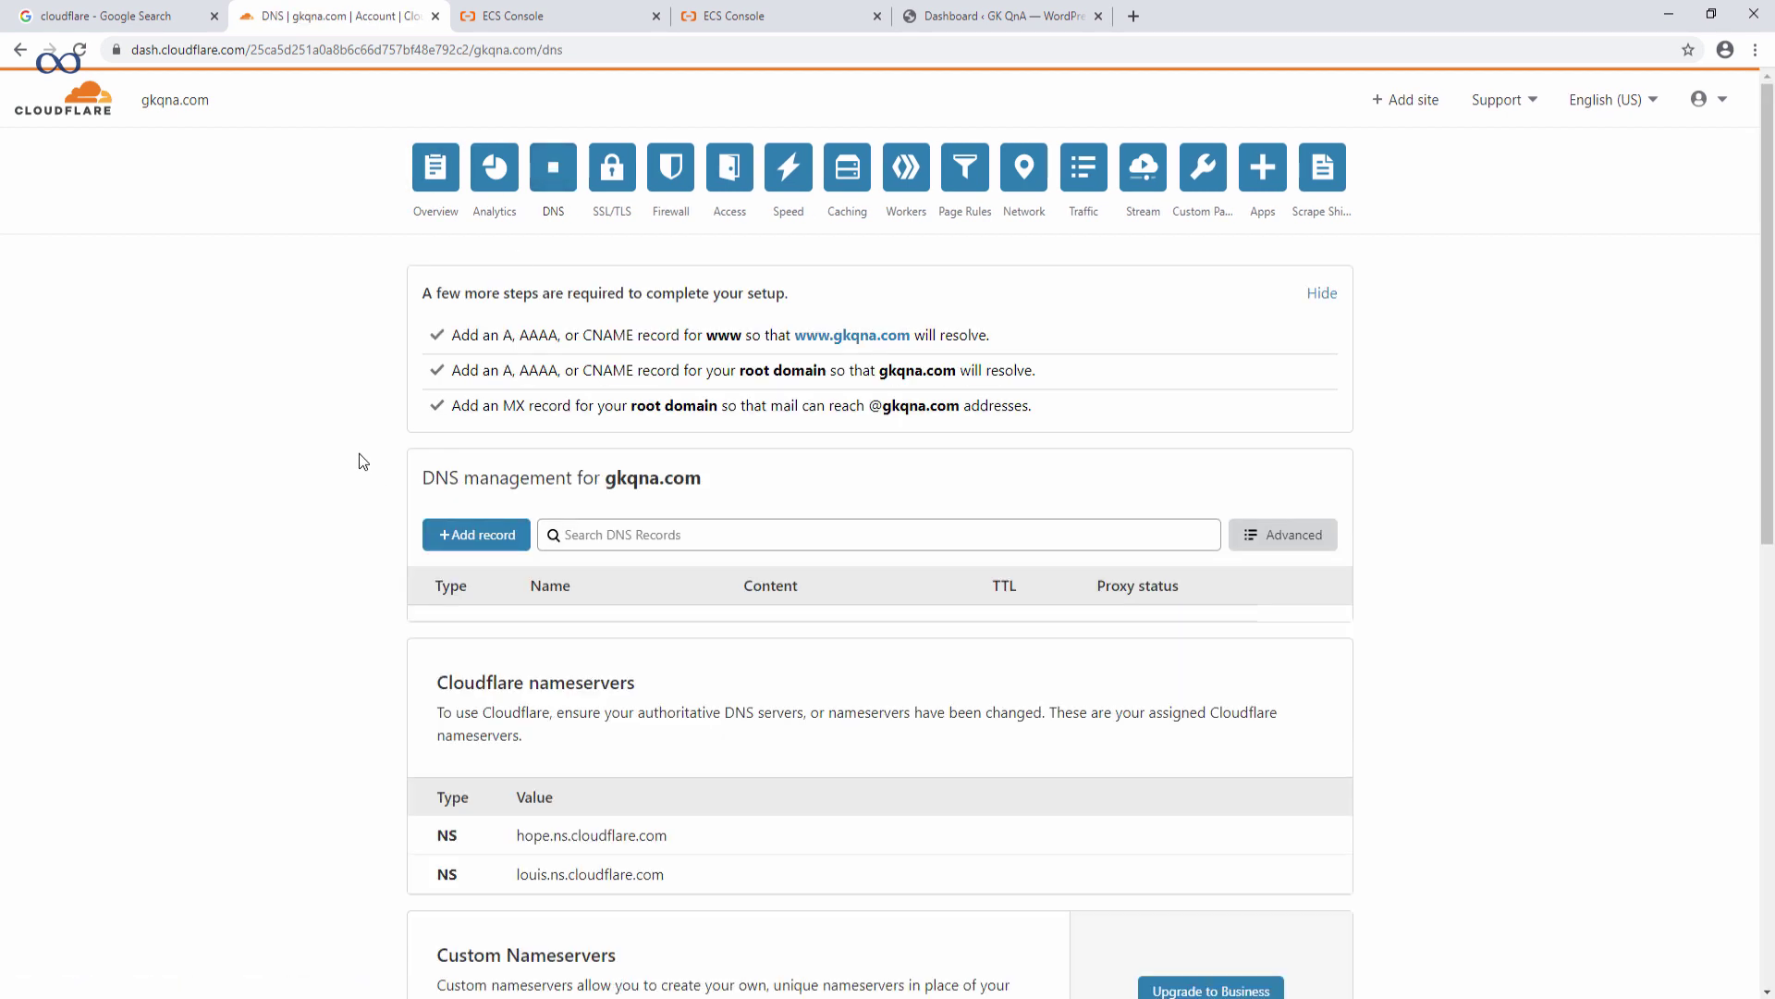
# - Start a new Cloudflare DNS record with @ as its name
pyautogui.scroll(-3, 357, 459)
pyautogui.scroll(3, 356, 459)
pyautogui.click(468, 535)
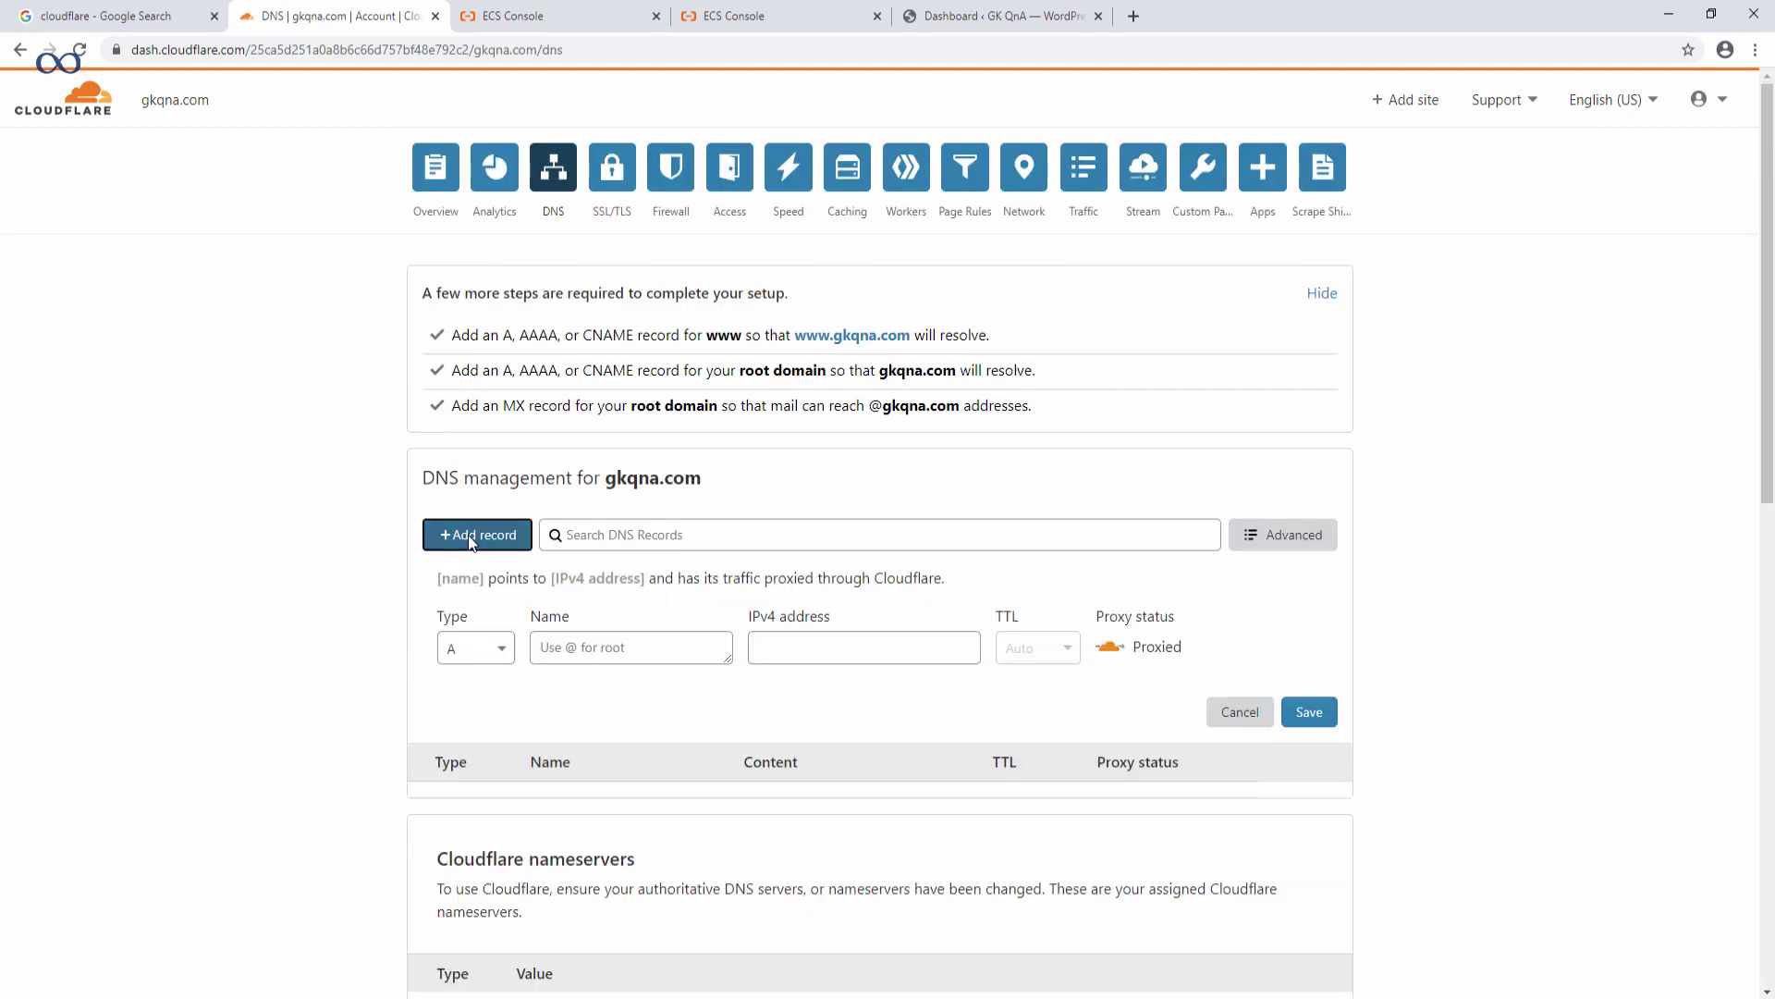
pyautogui.scroll(-2, 496, 434)
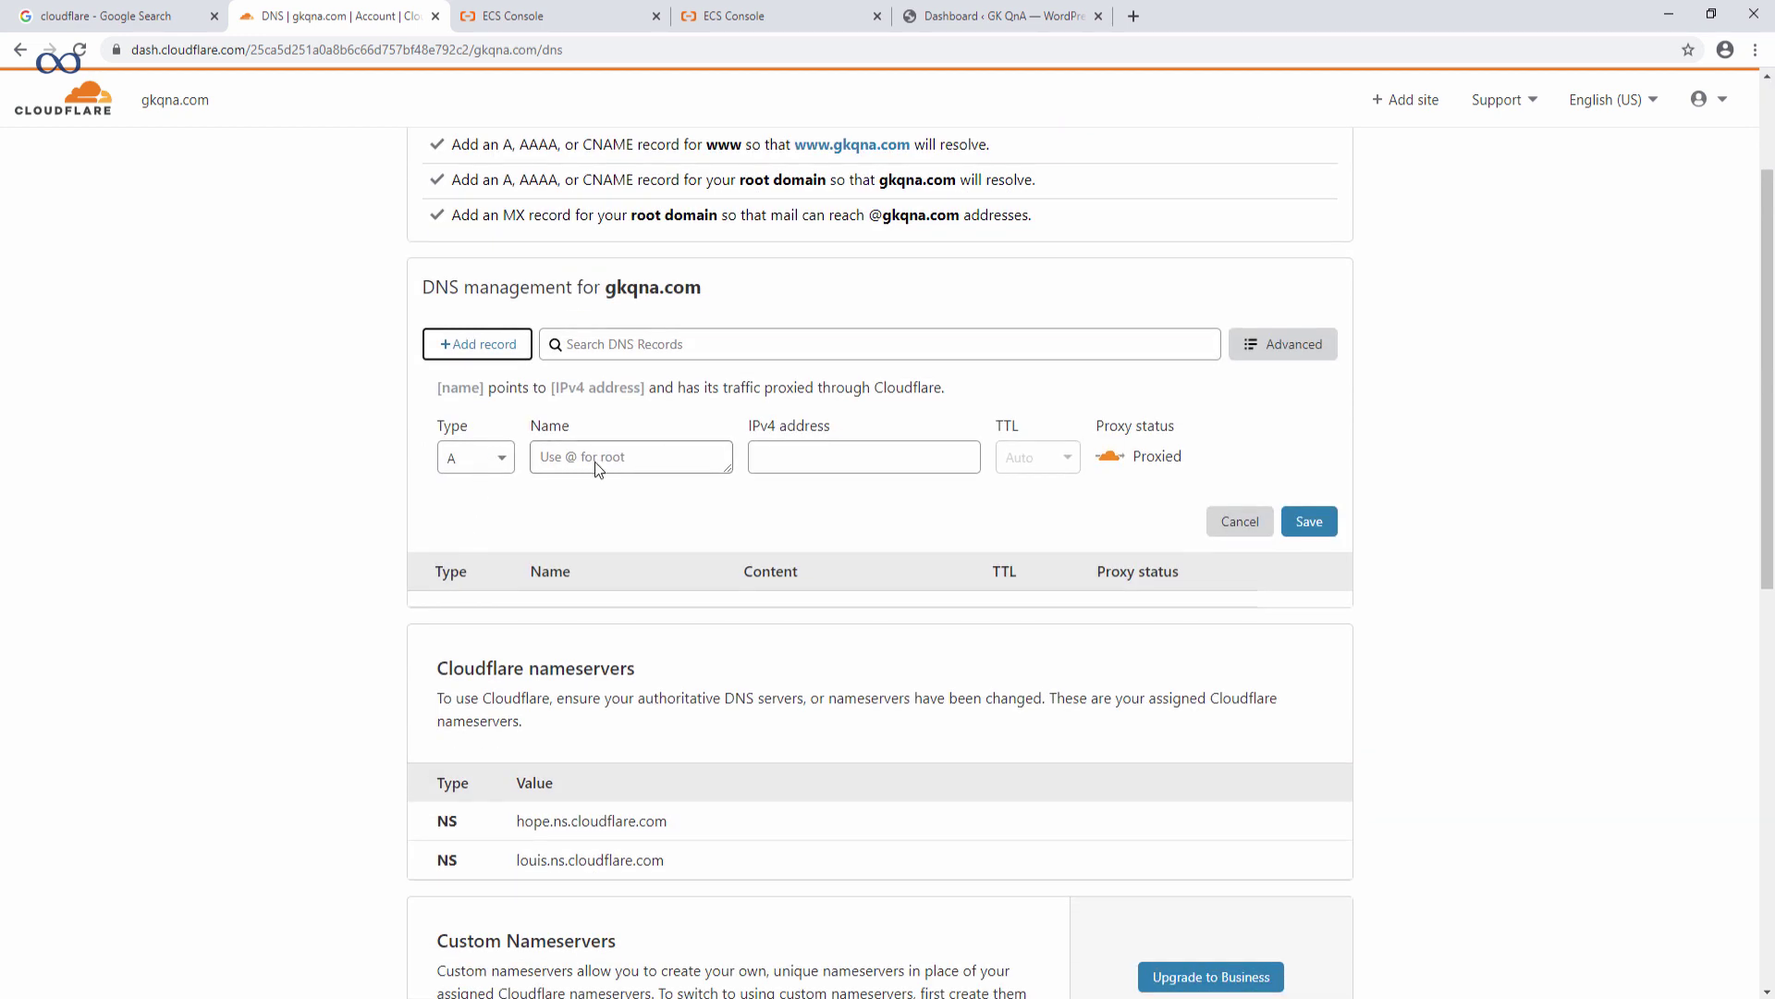
pyautogui.click(624, 462)
pyautogui.write('@')
pyautogui.click(806, 465)
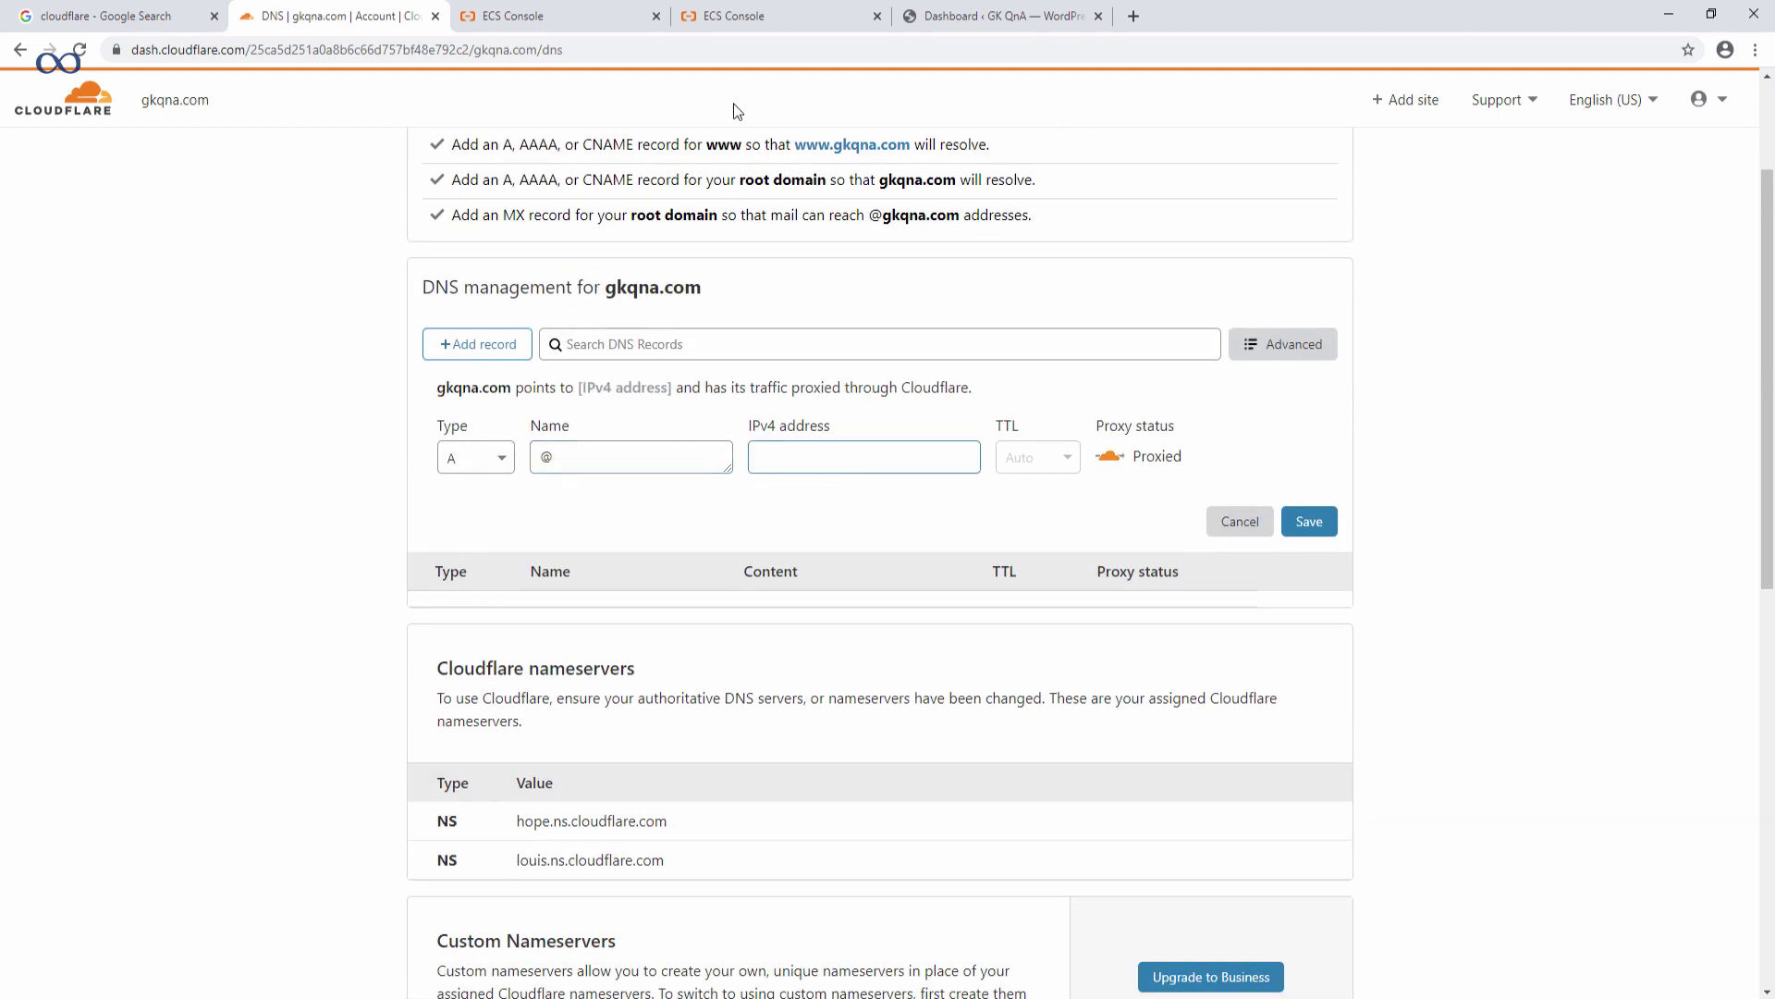
# - Copy the ECS public IP 149.129.185.18, paste it as the IPv4 address, and save the A record
pyautogui.click(832, 16)
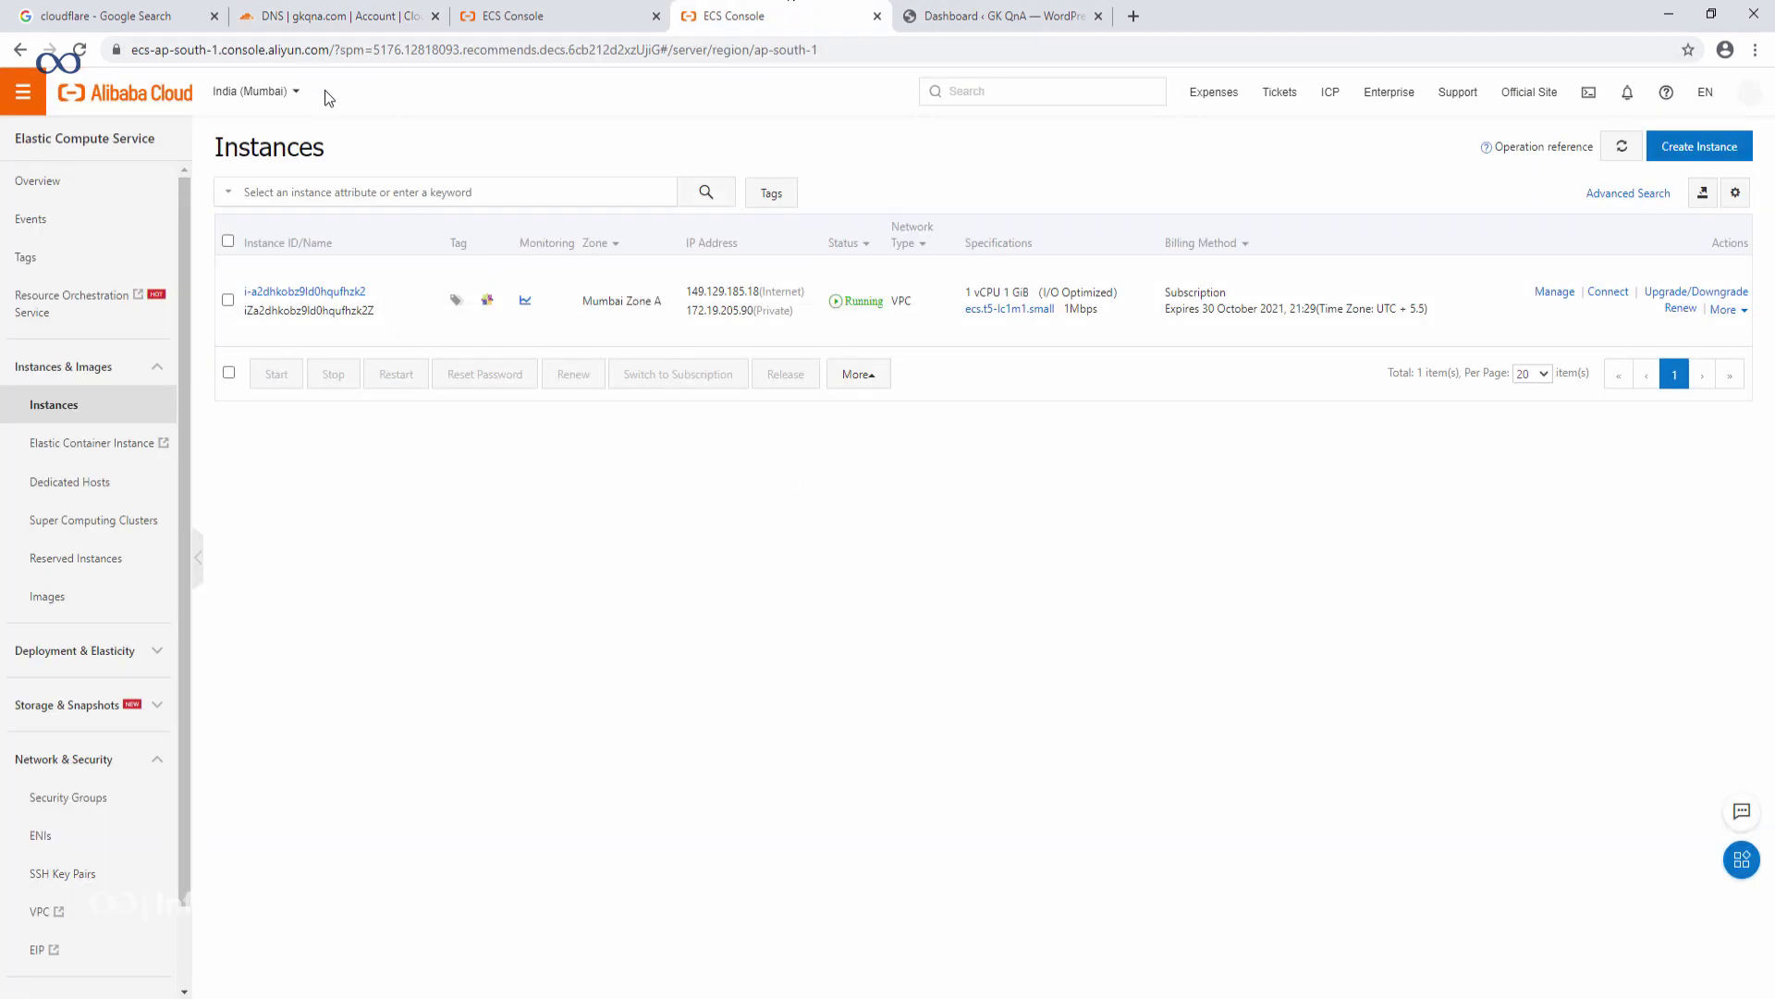
pyautogui.moveTo(759, 291); pyautogui.dragTo(687, 292)
pyautogui.rightClick(701, 297)
pyautogui.click(726, 307)
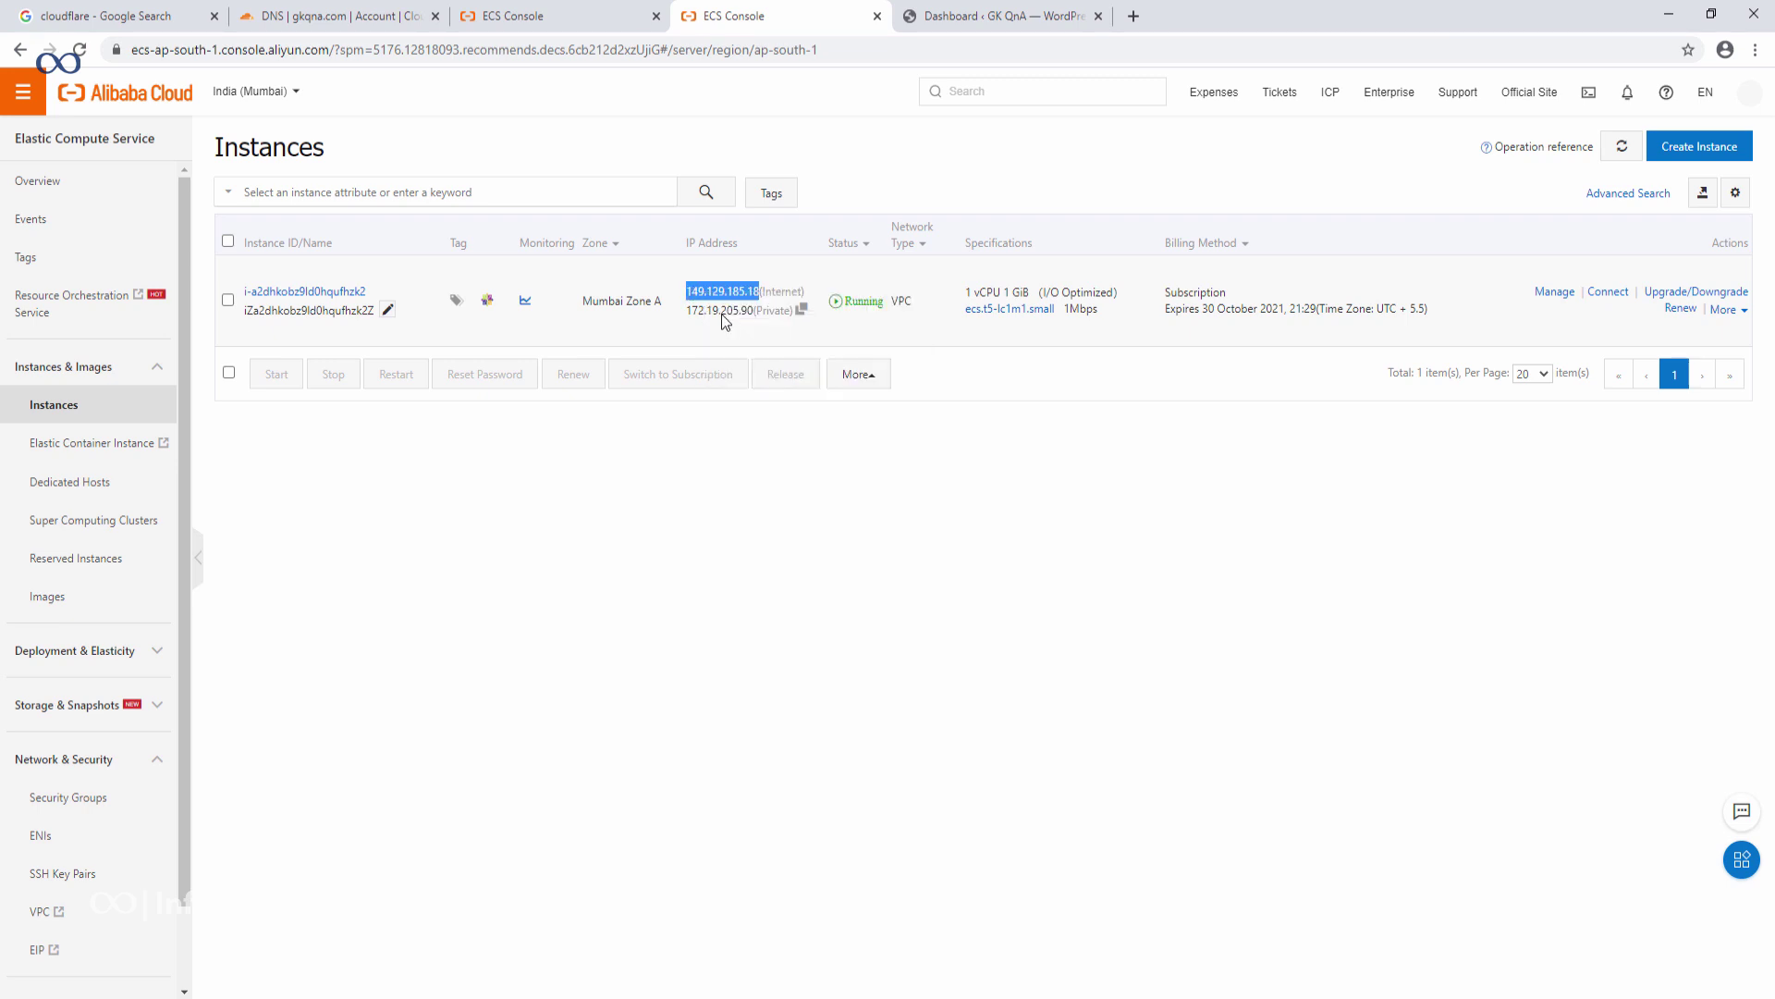
pyautogui.click(337, 16)
pyautogui.hotkey('ctrl', 'v')
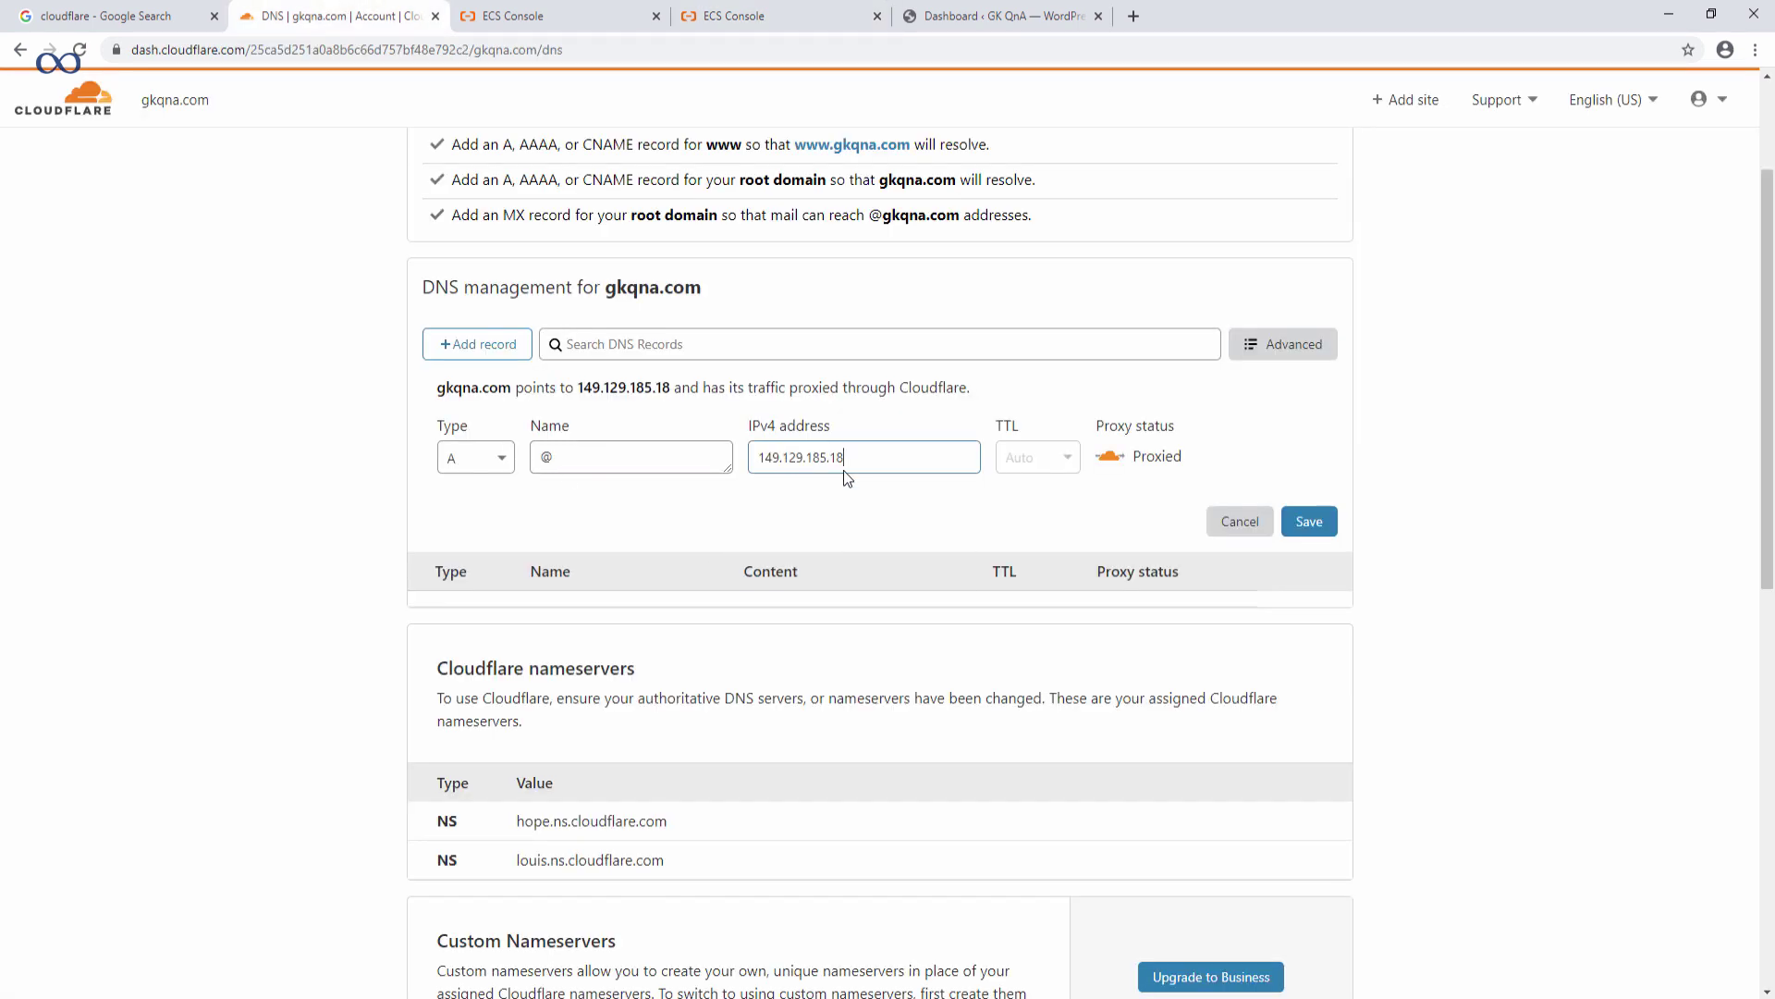
pyautogui.click(1319, 523)
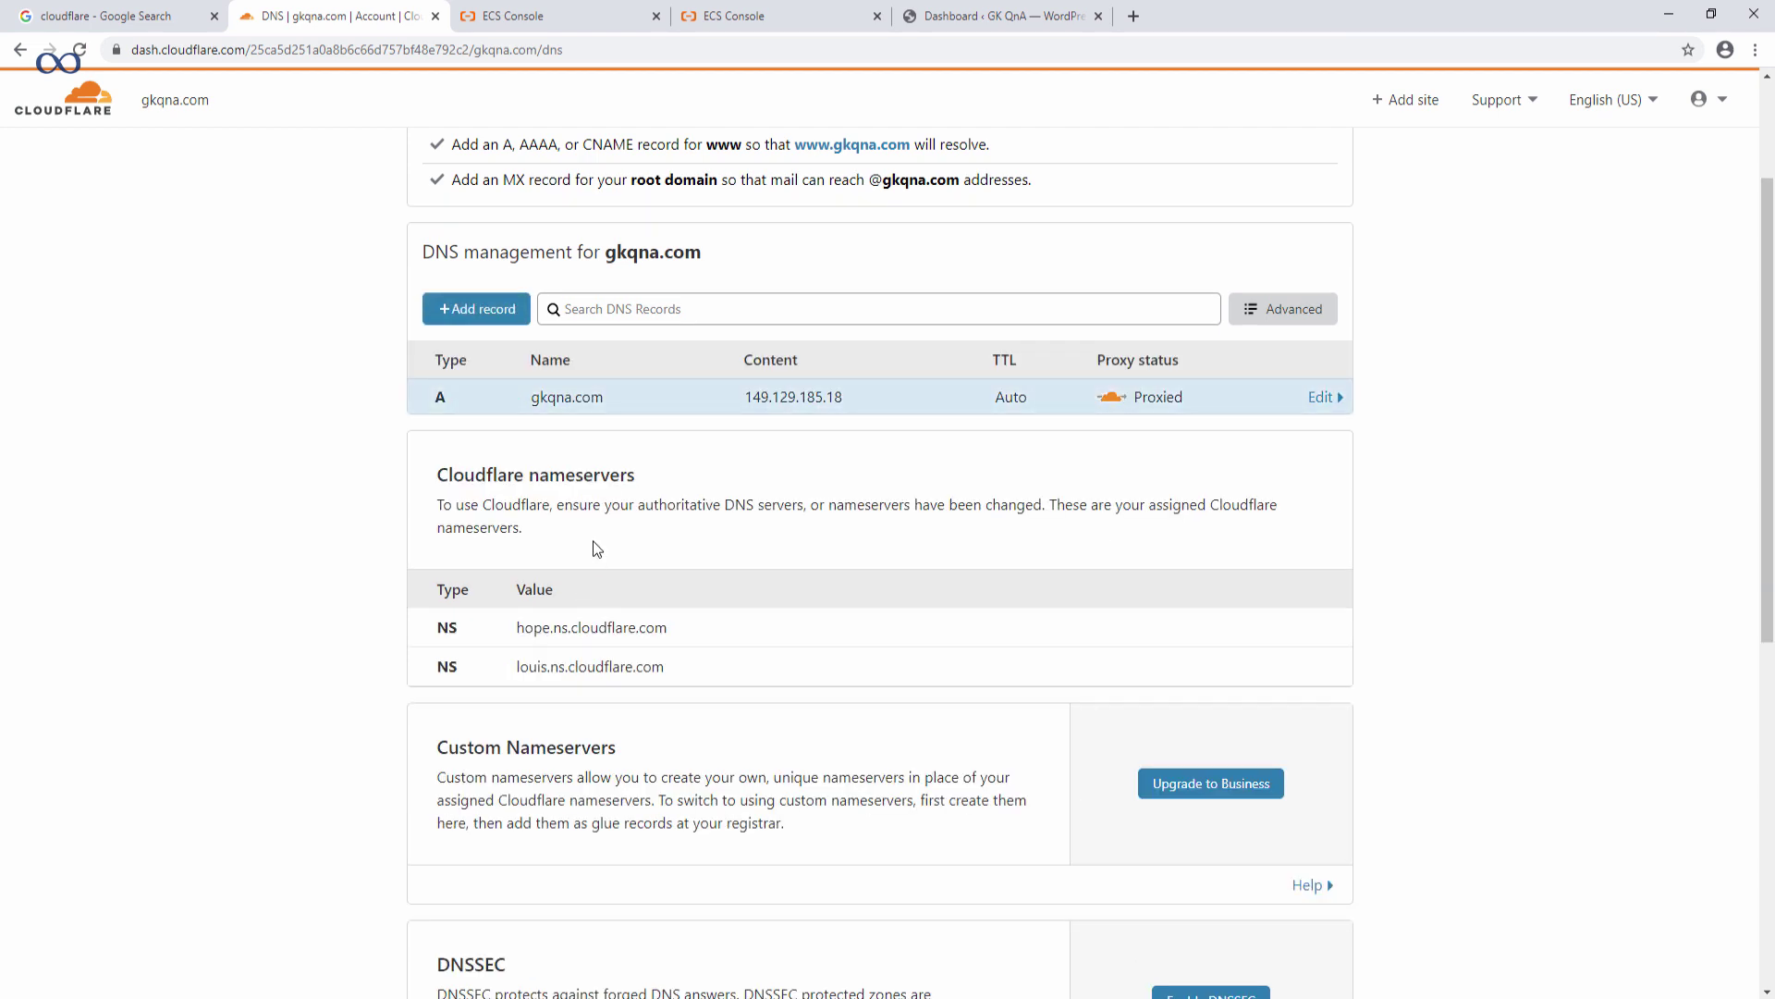
# - Add a CNAME record named www targeting gkqna.com, then go to the Overview page
pyautogui.click(473, 308)
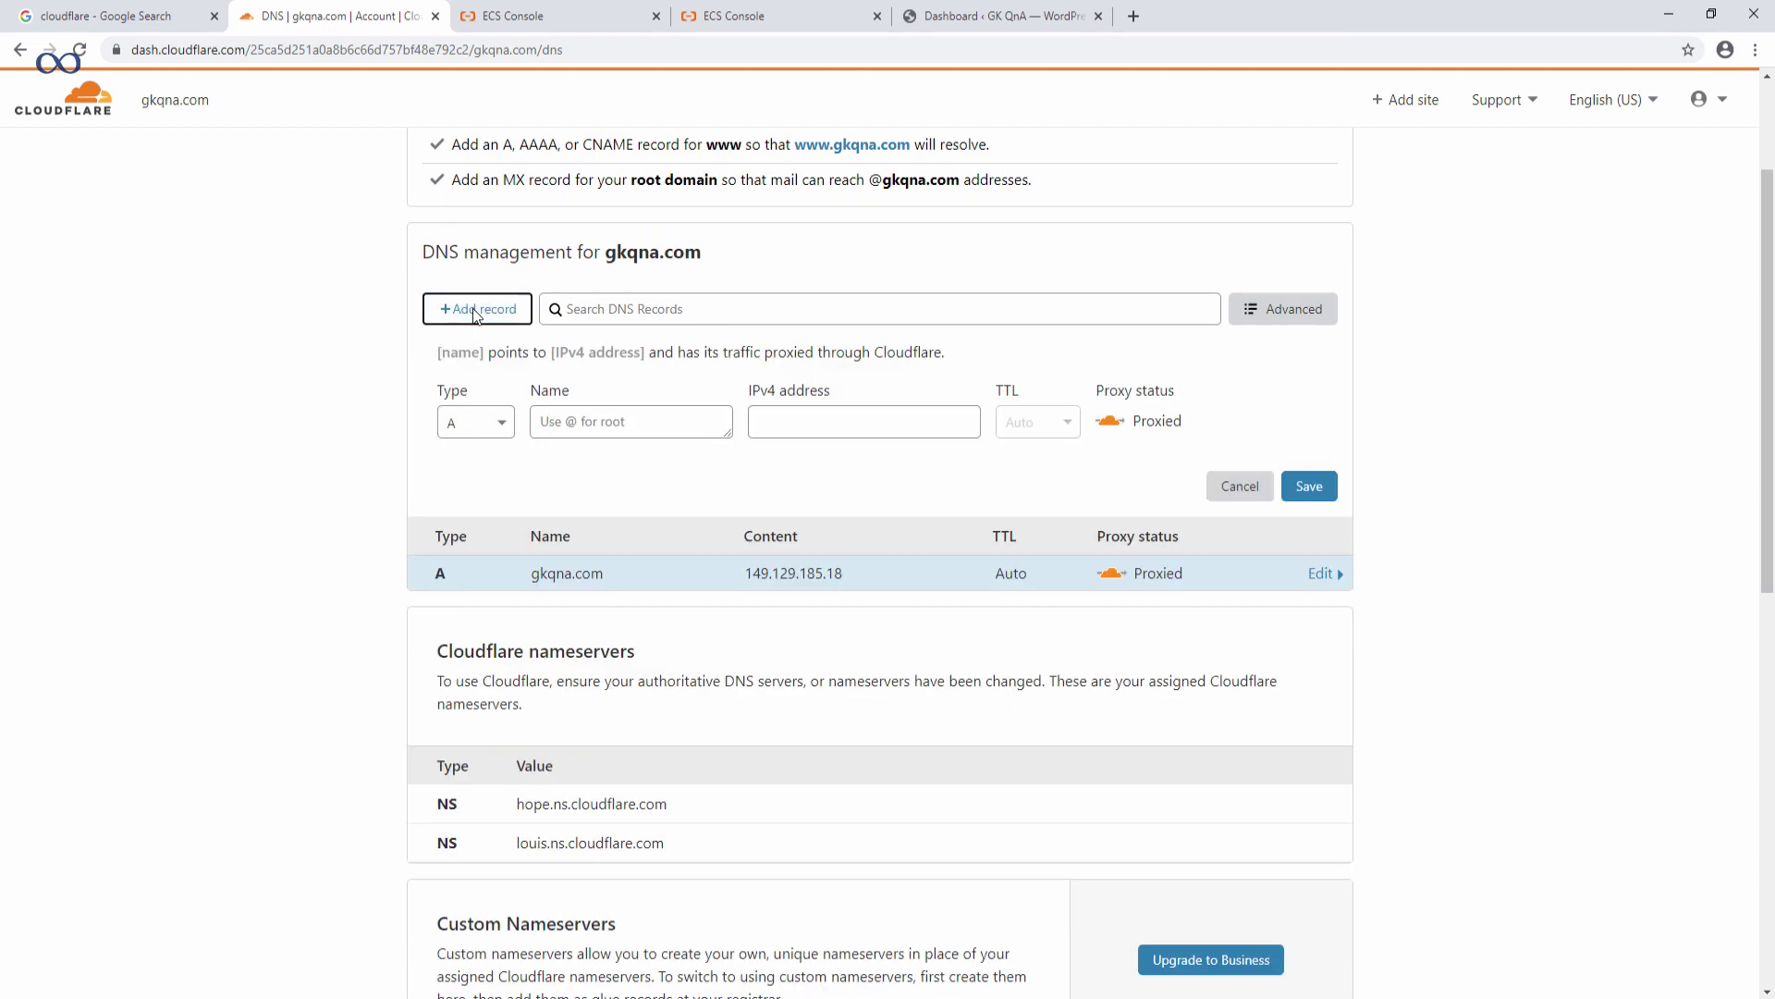
pyautogui.click(489, 423)
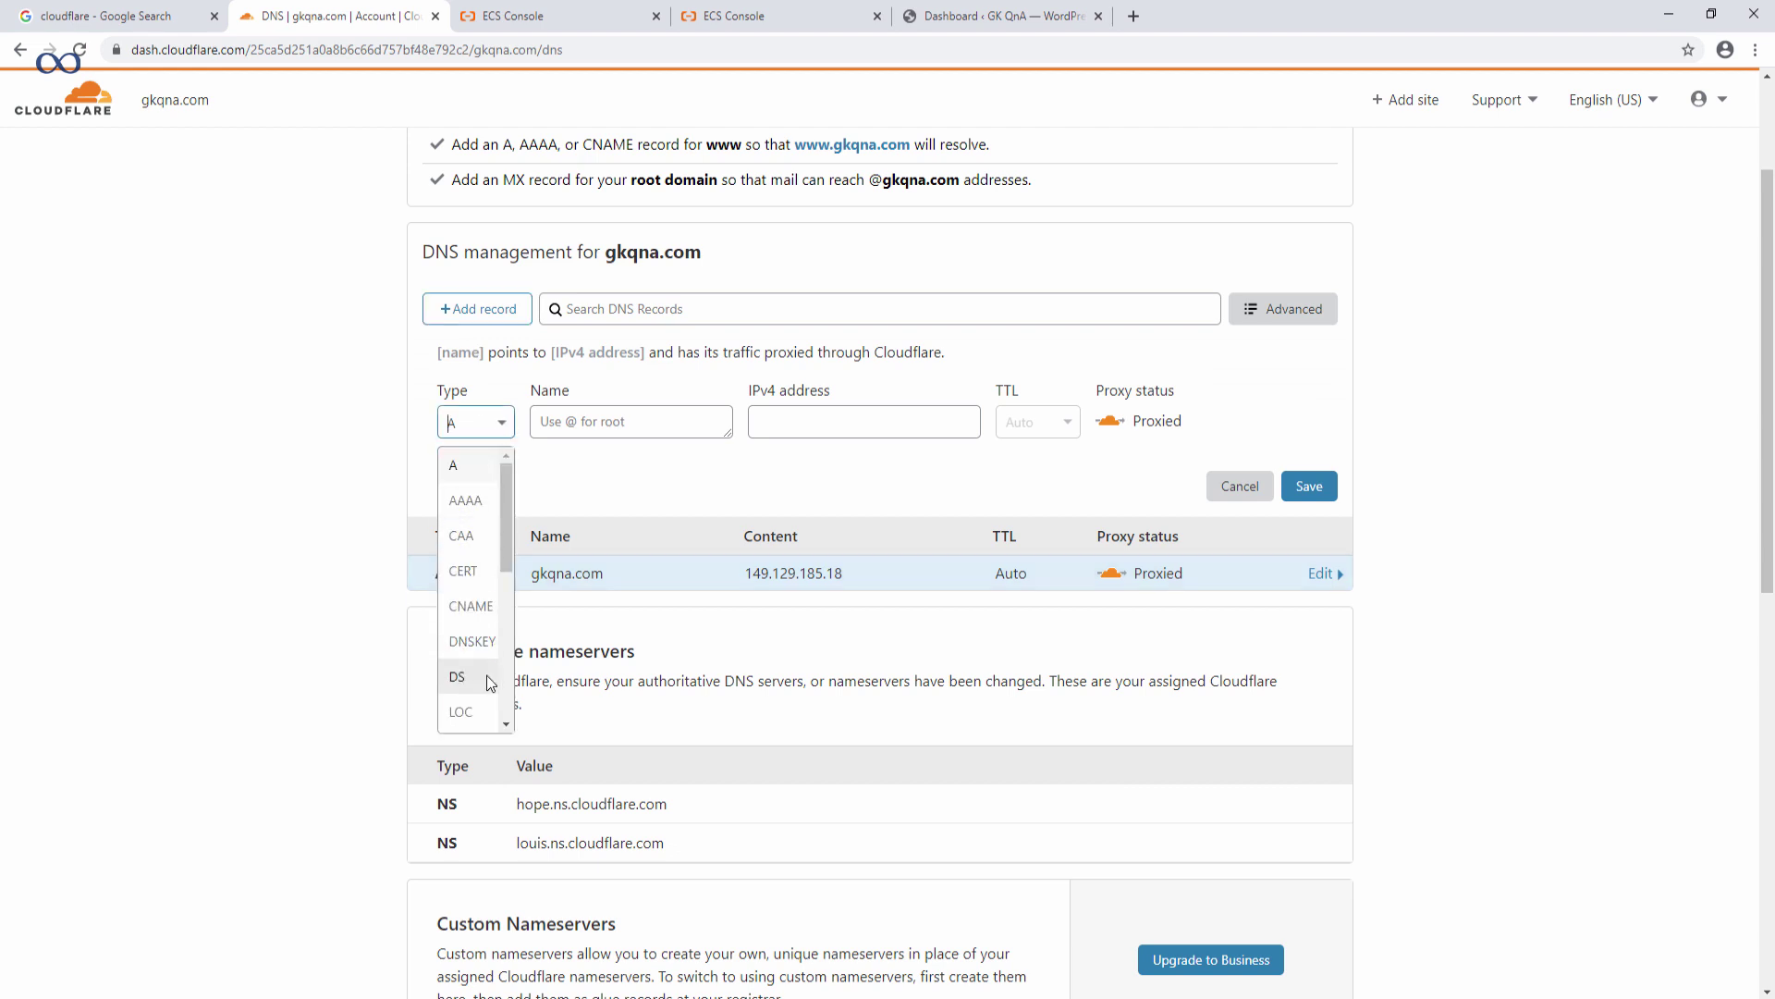
pyautogui.click(471, 606)
pyautogui.write('www')
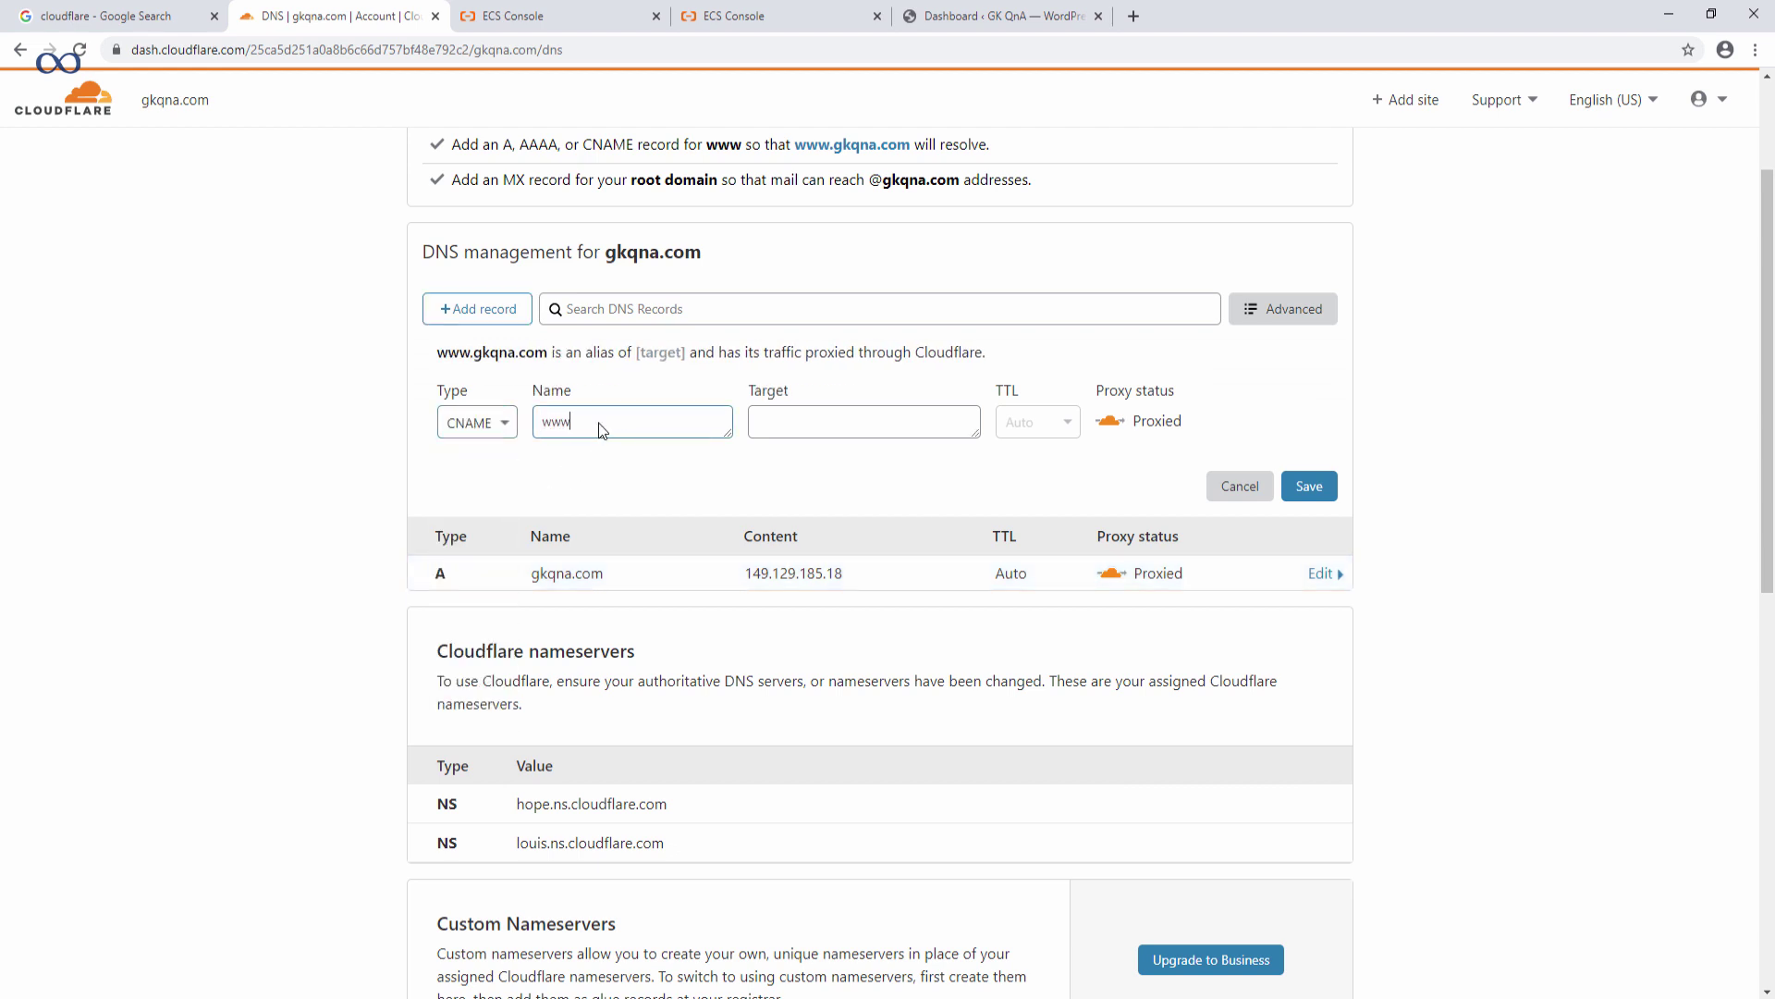
pyautogui.click(798, 424)
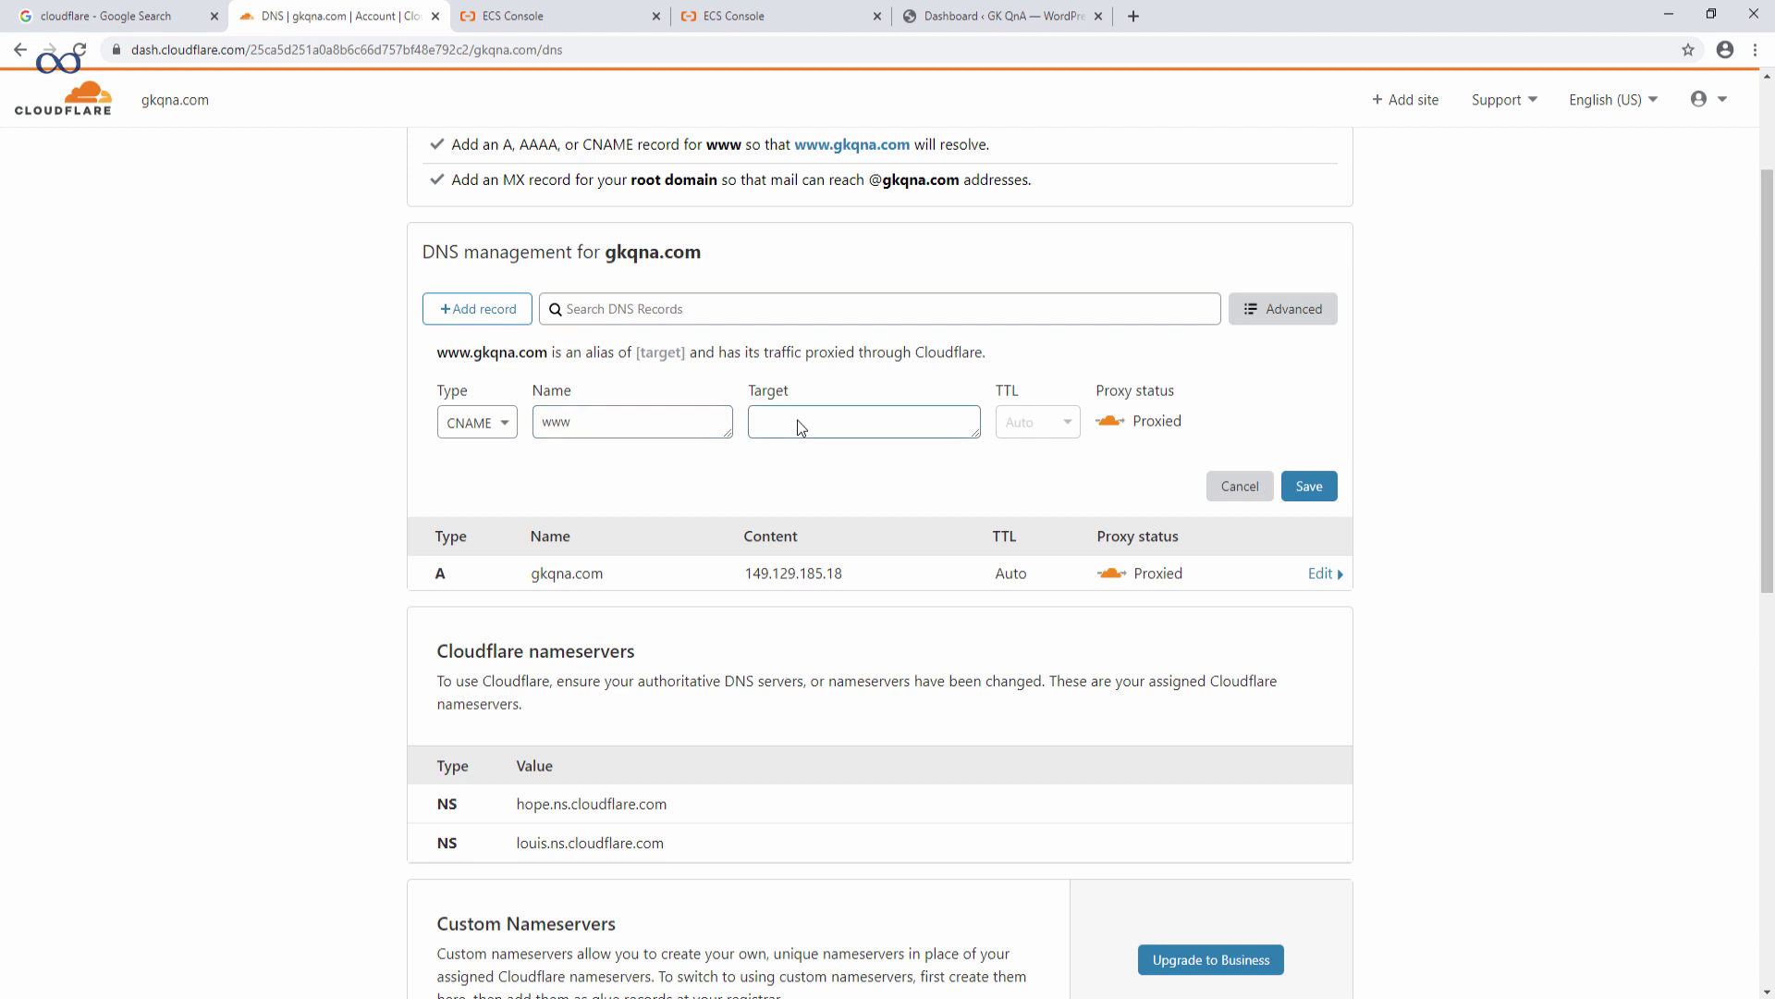
pyautogui.write('gk')
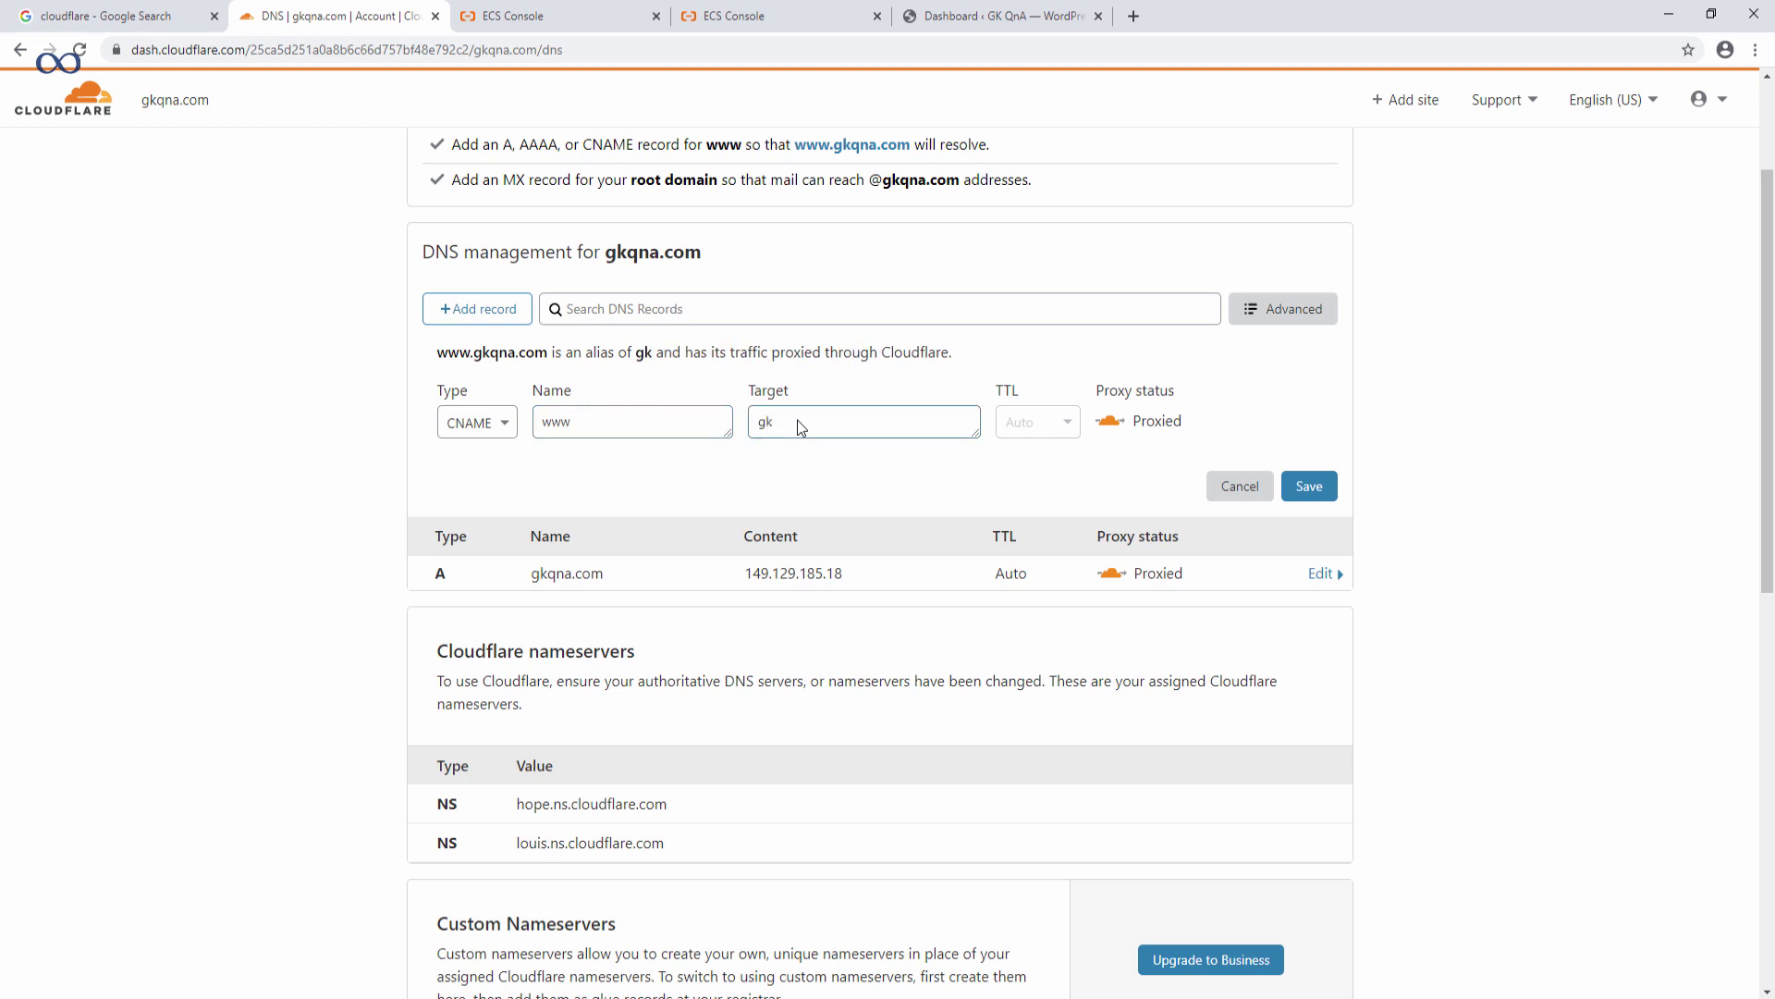
pyautogui.write('qna.com')
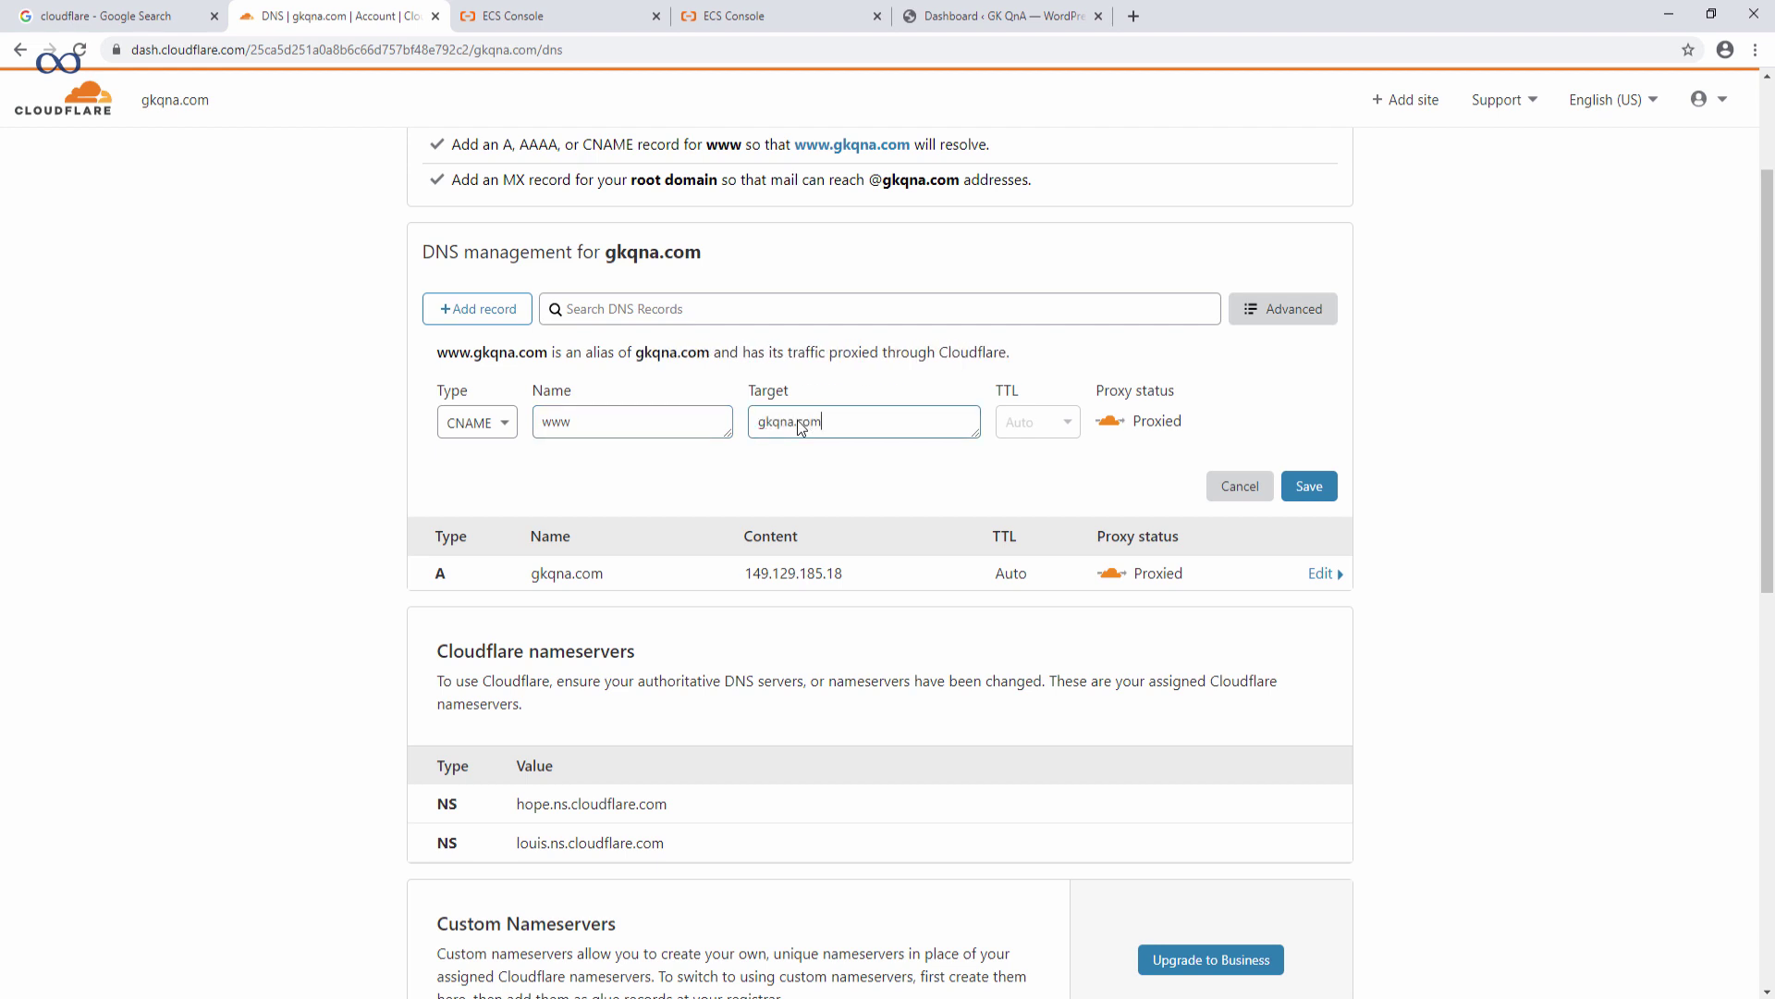
pyautogui.click(1310, 485)
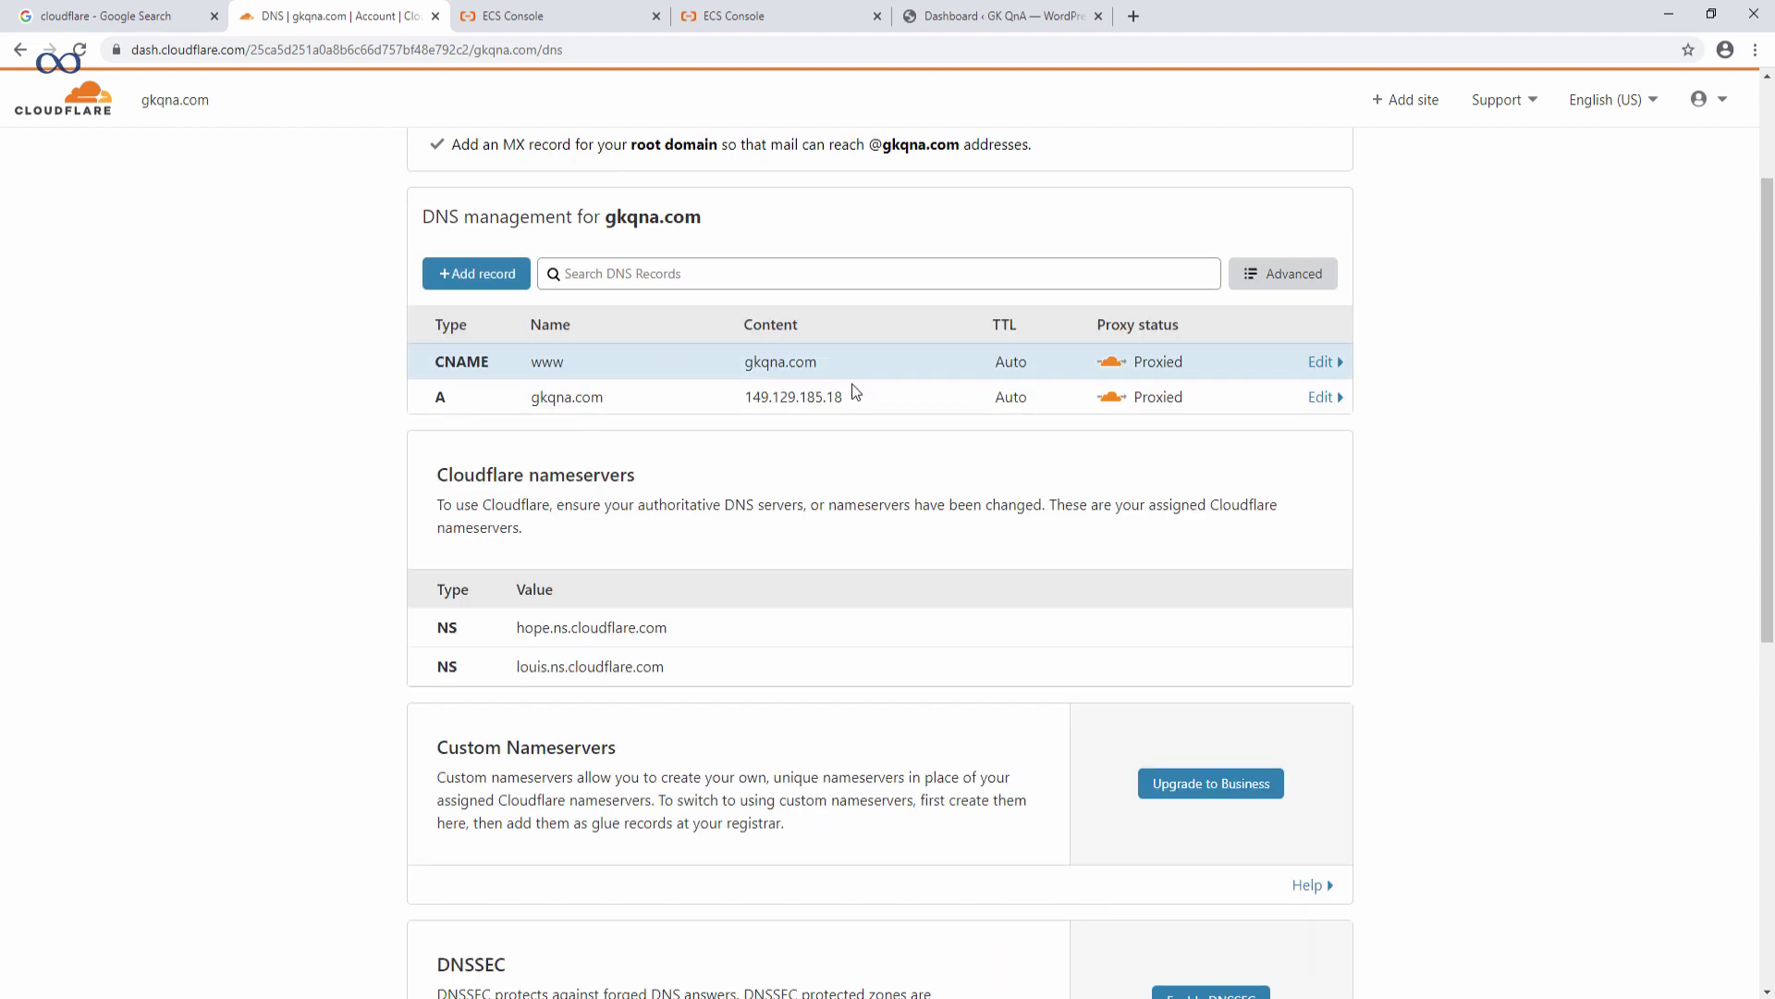
pyautogui.scroll(3, 596, 401)
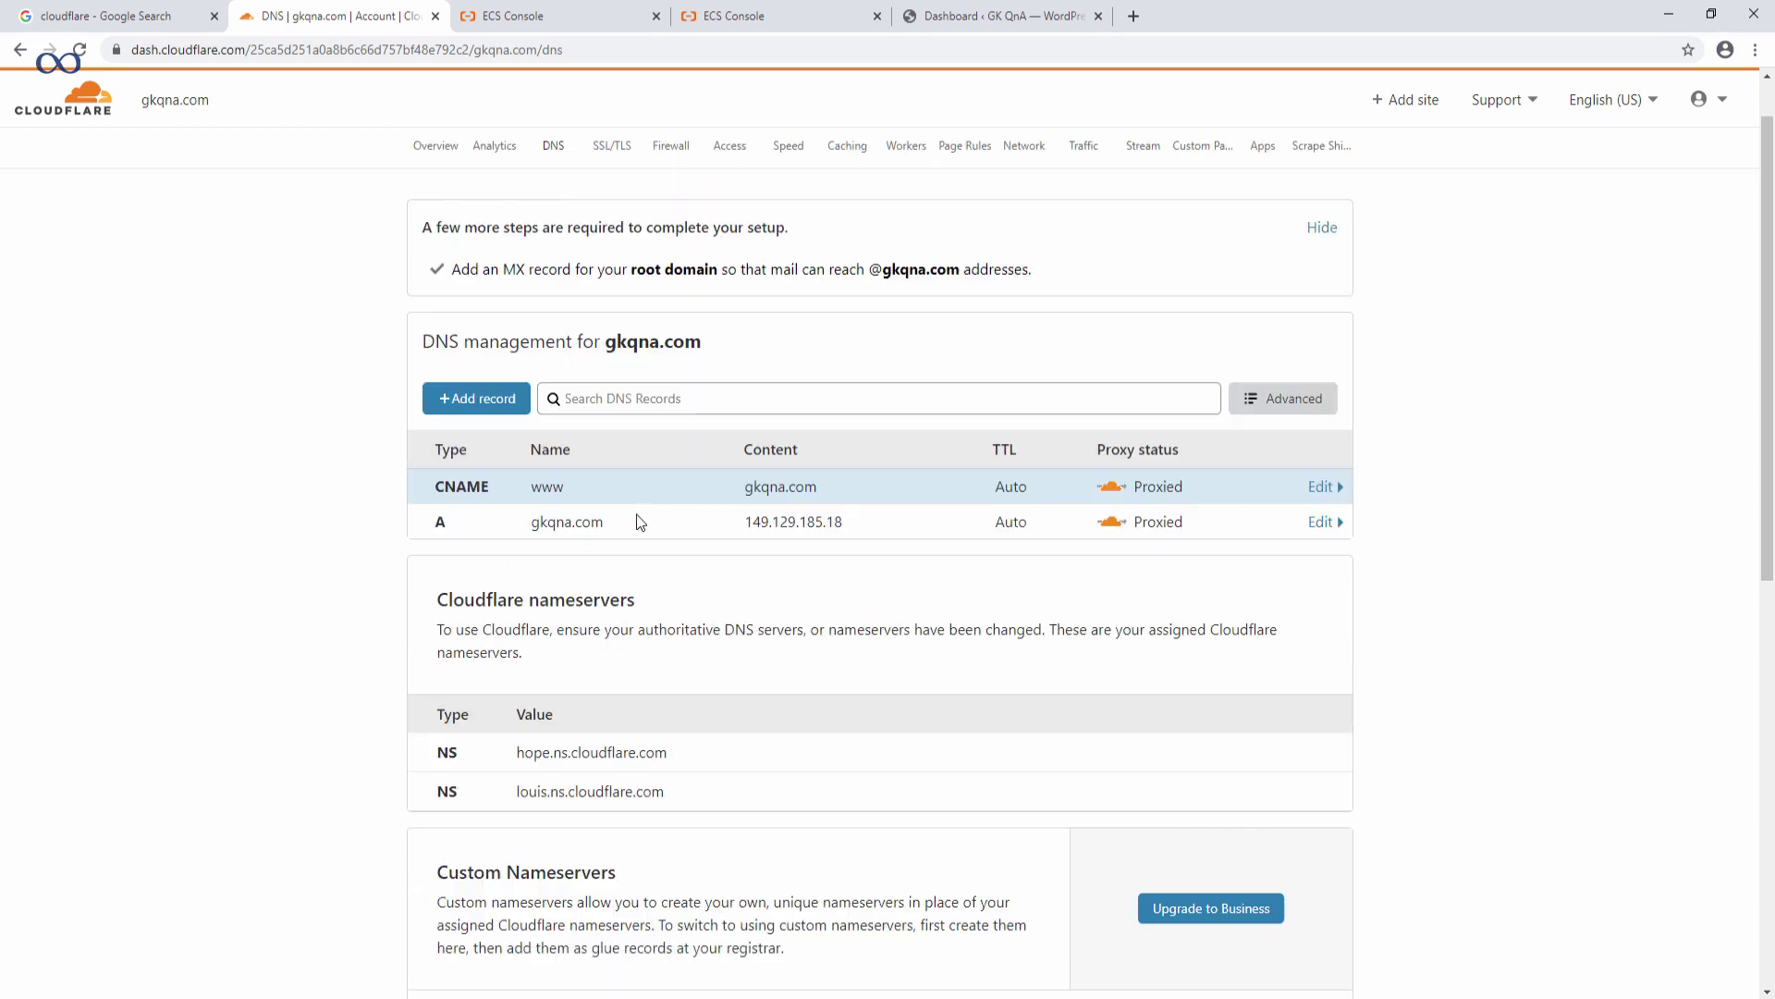
pyautogui.click(417, 183)
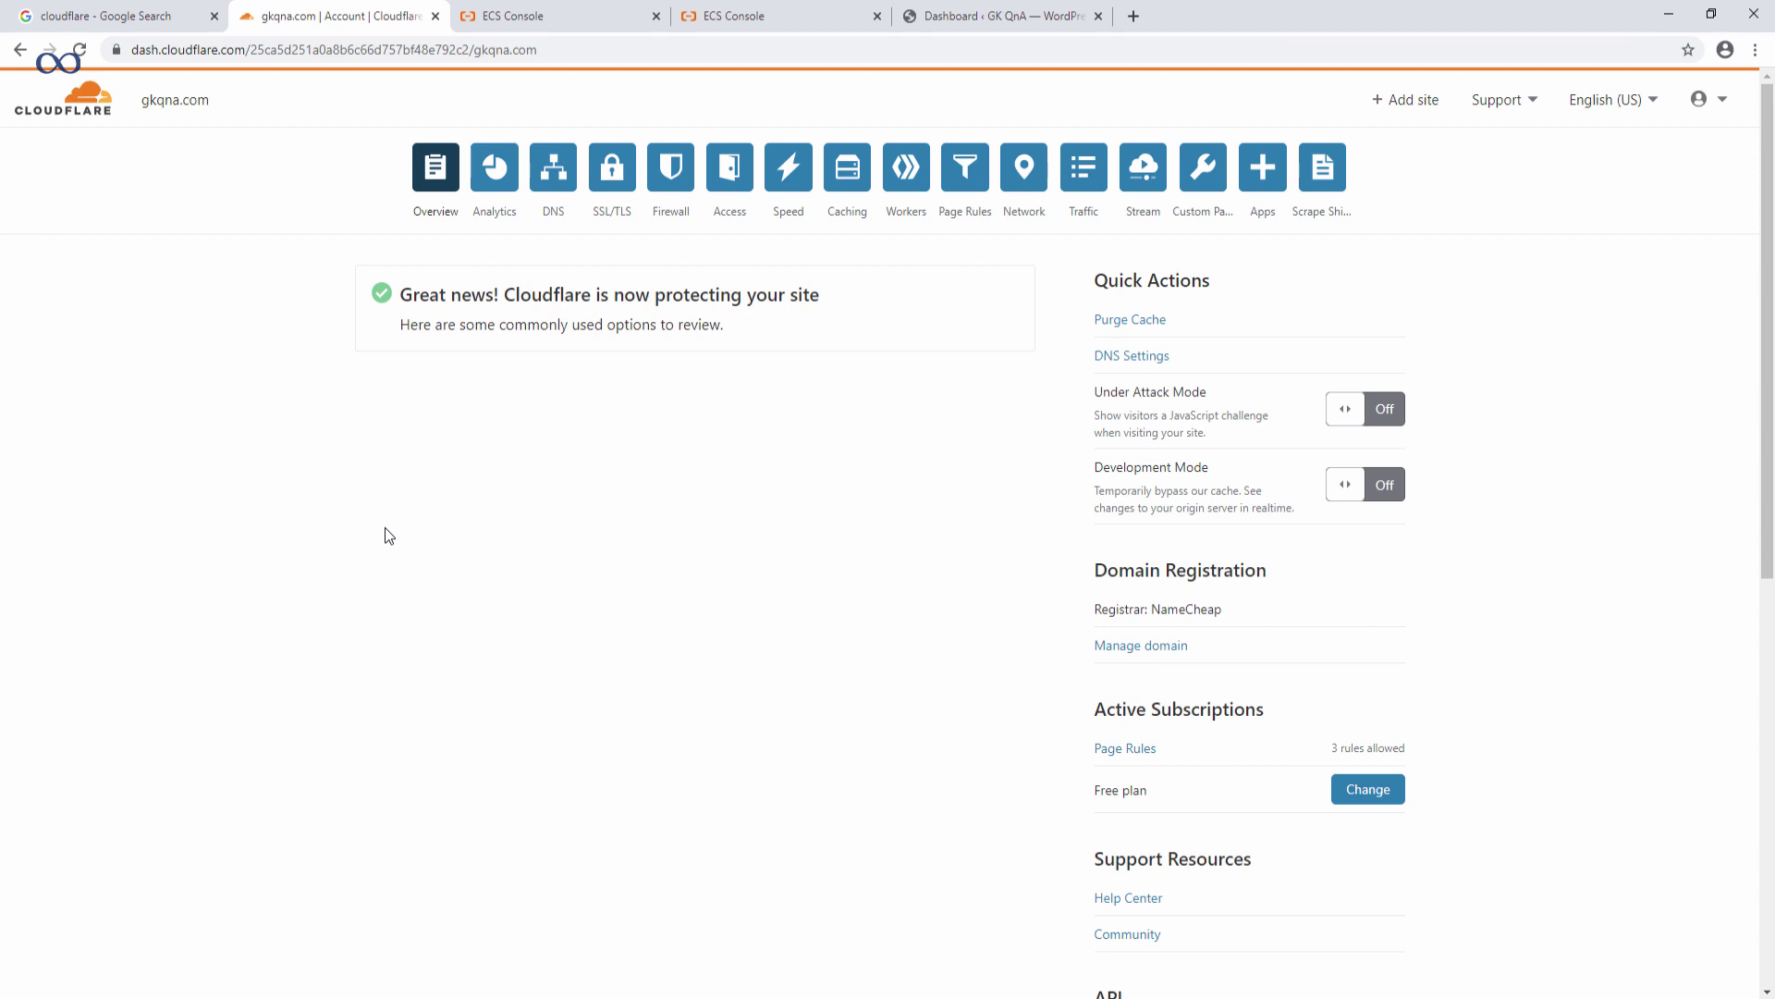
# - Copy the domain gkqna.com and load it in a new browser tab
pyautogui.click(614, 52)
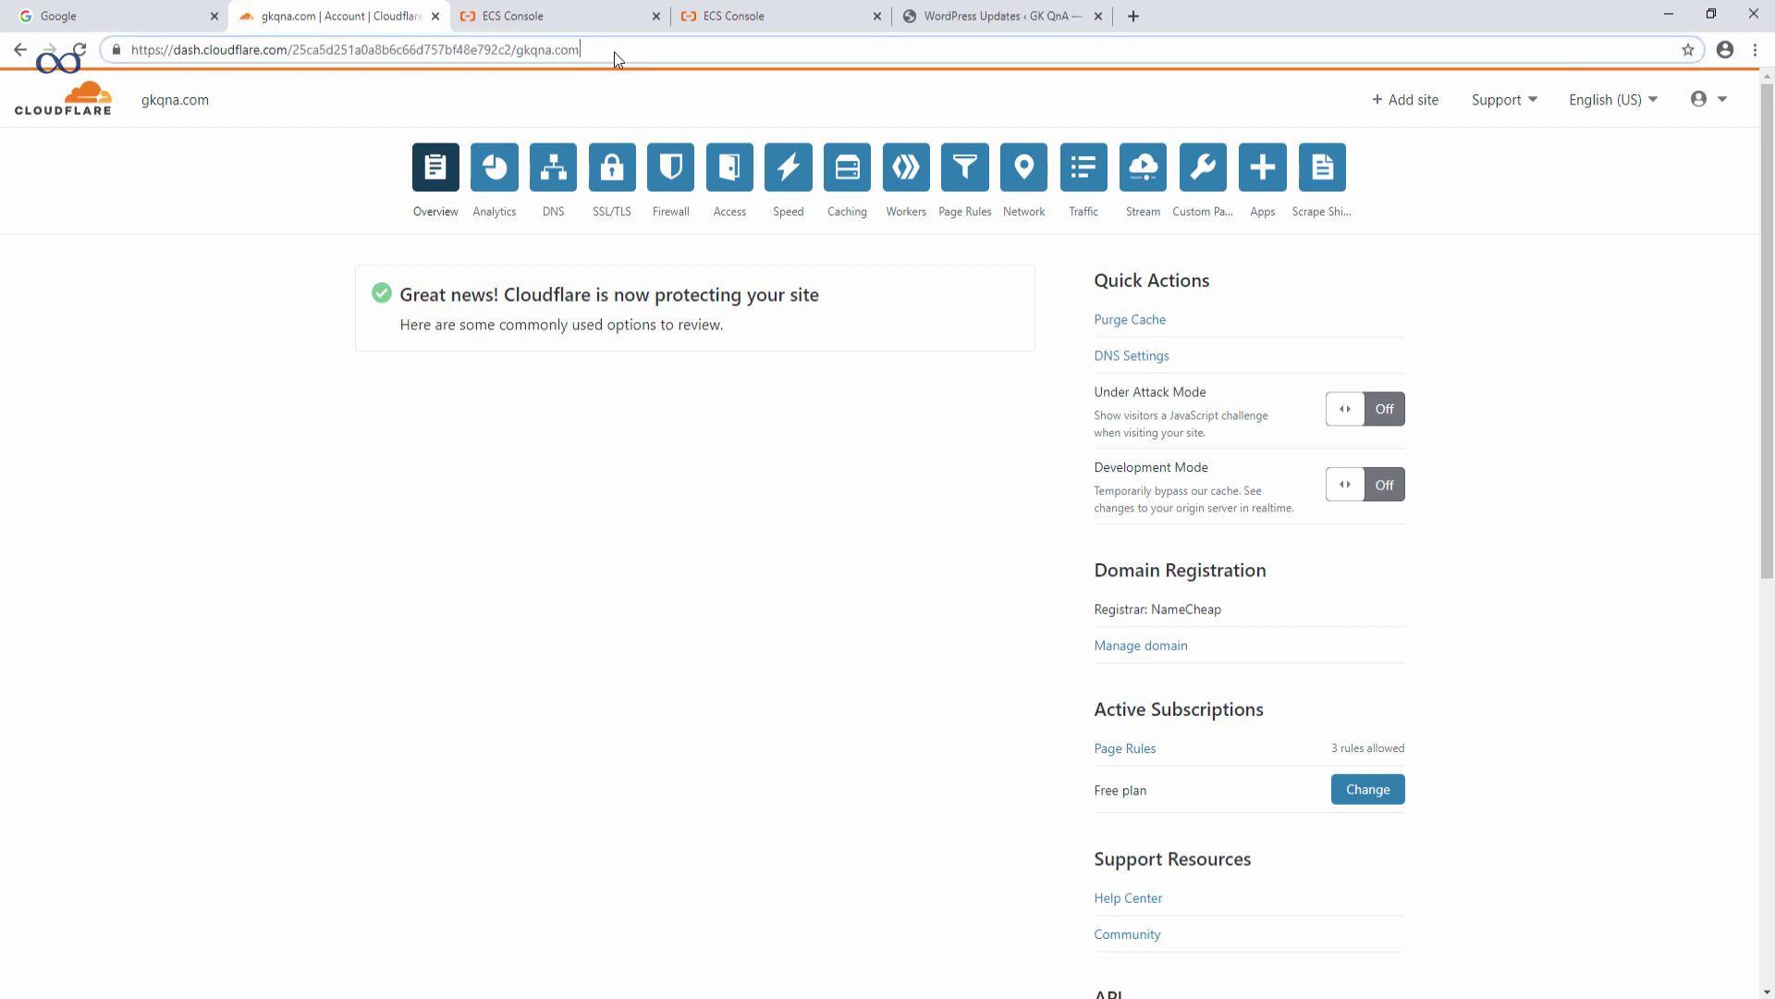
pyautogui.moveTo(528, 53); pyautogui.dragTo(520, 53)
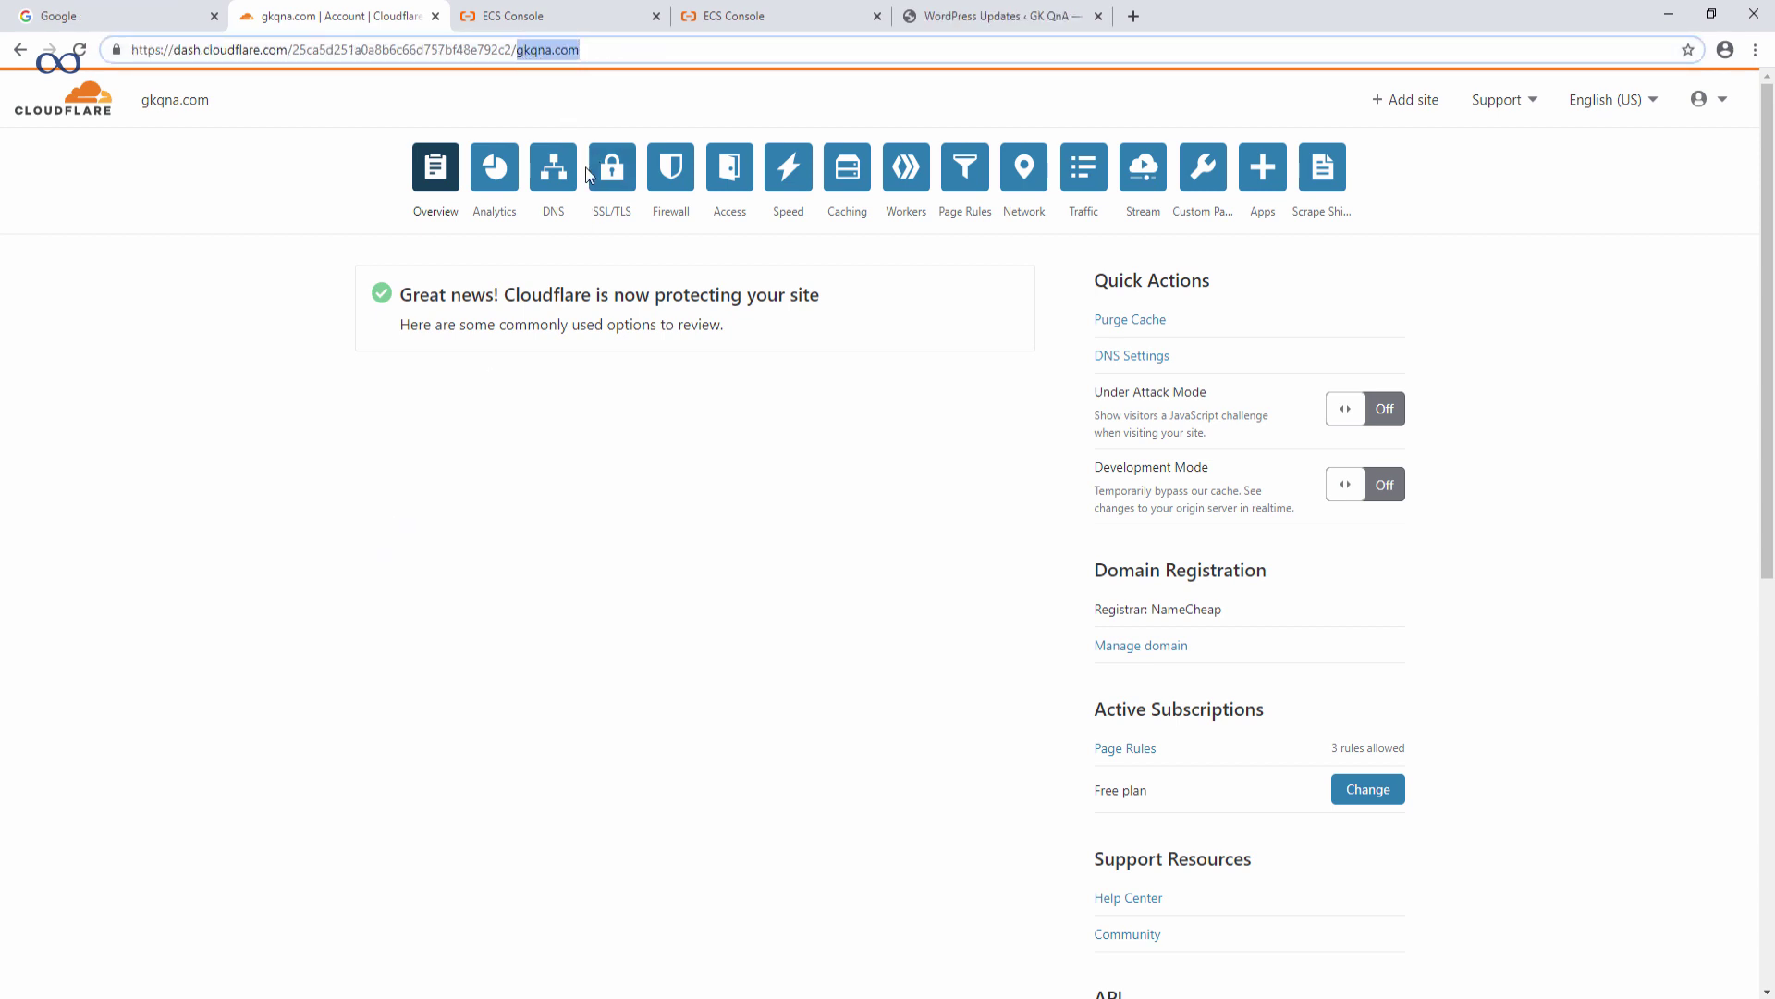
pyautogui.hotkey('ctrl', 'c')
pyautogui.hotkey('ctrl', 't')
pyautogui.hotkey('ctrl', 'v')
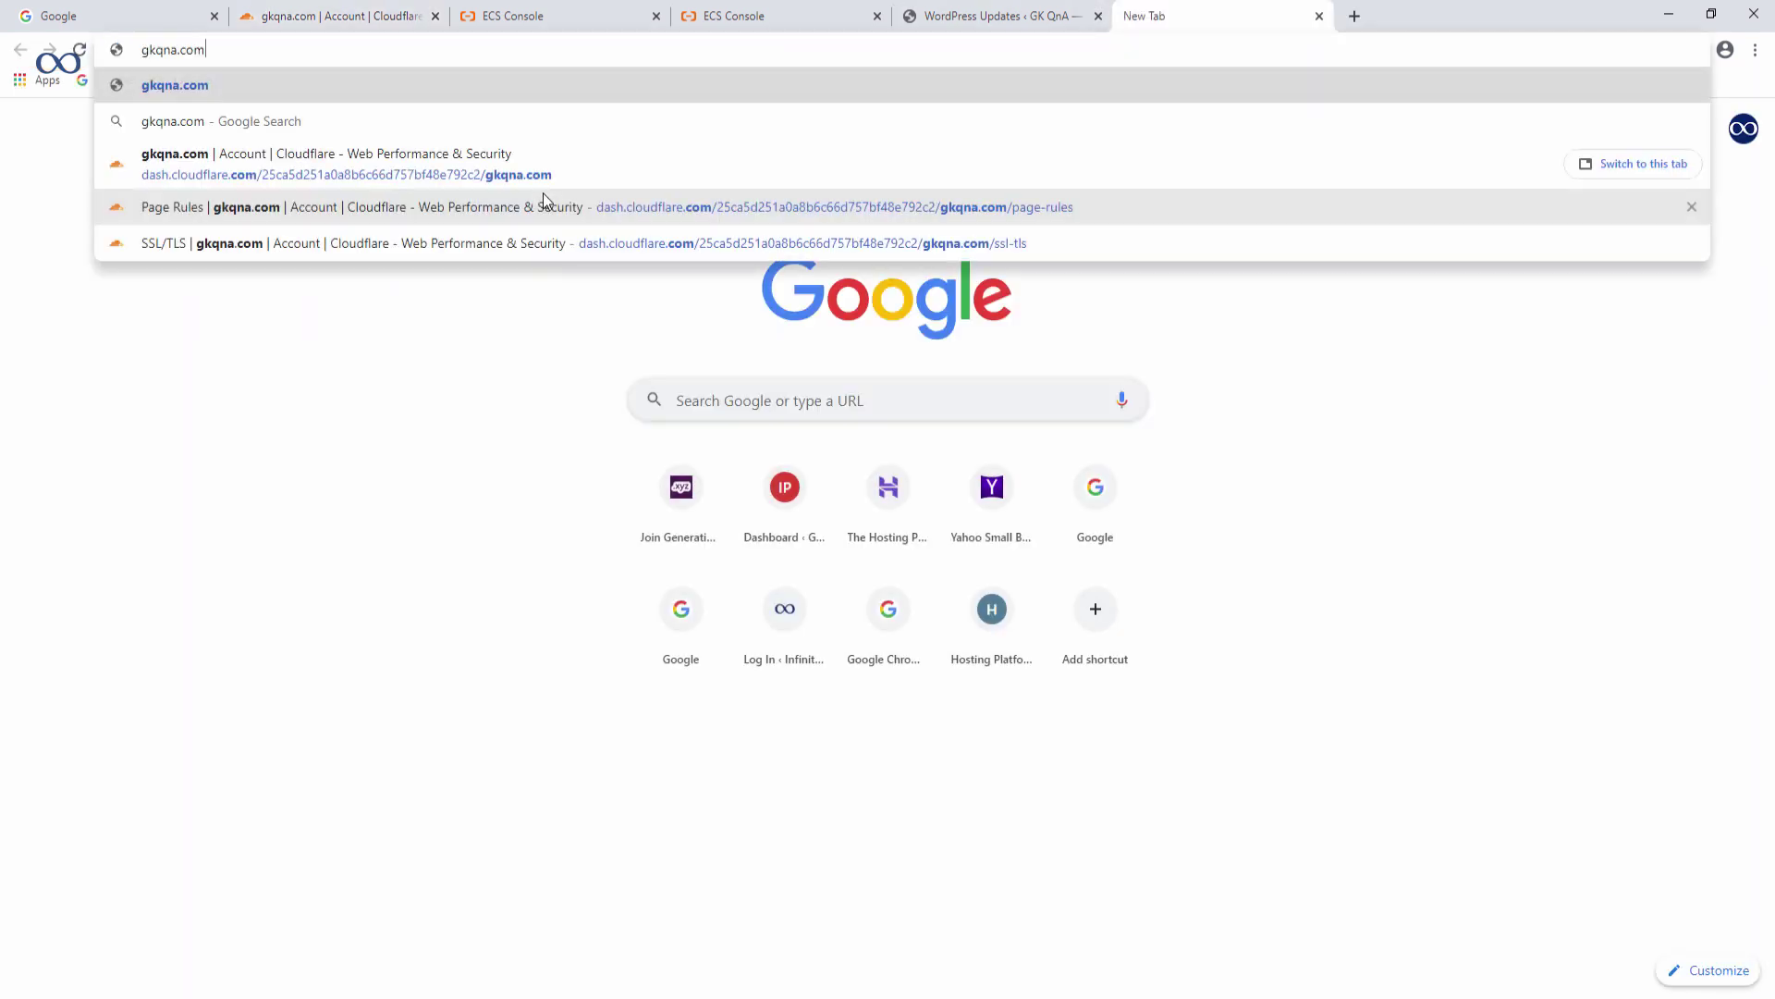
pyautogui.press('Return')
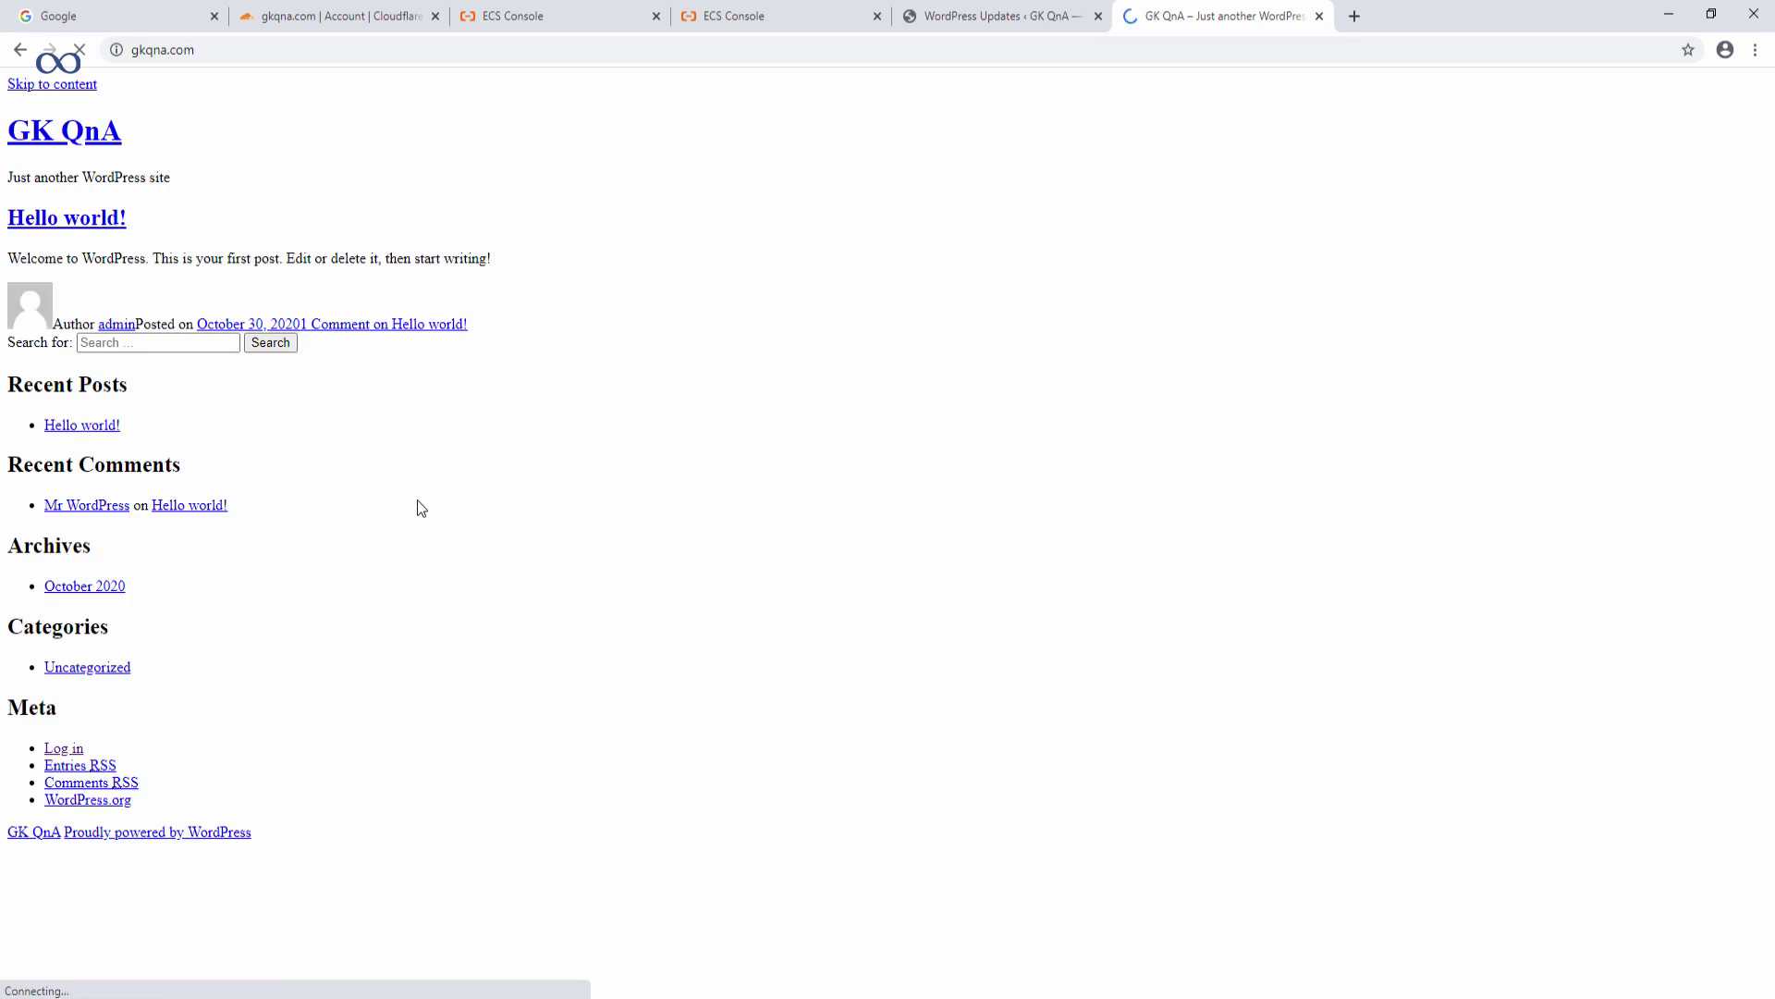
# - Go to gkqna.com/wp-admin and sign in with the admin password
pyautogui.click(178, 54)
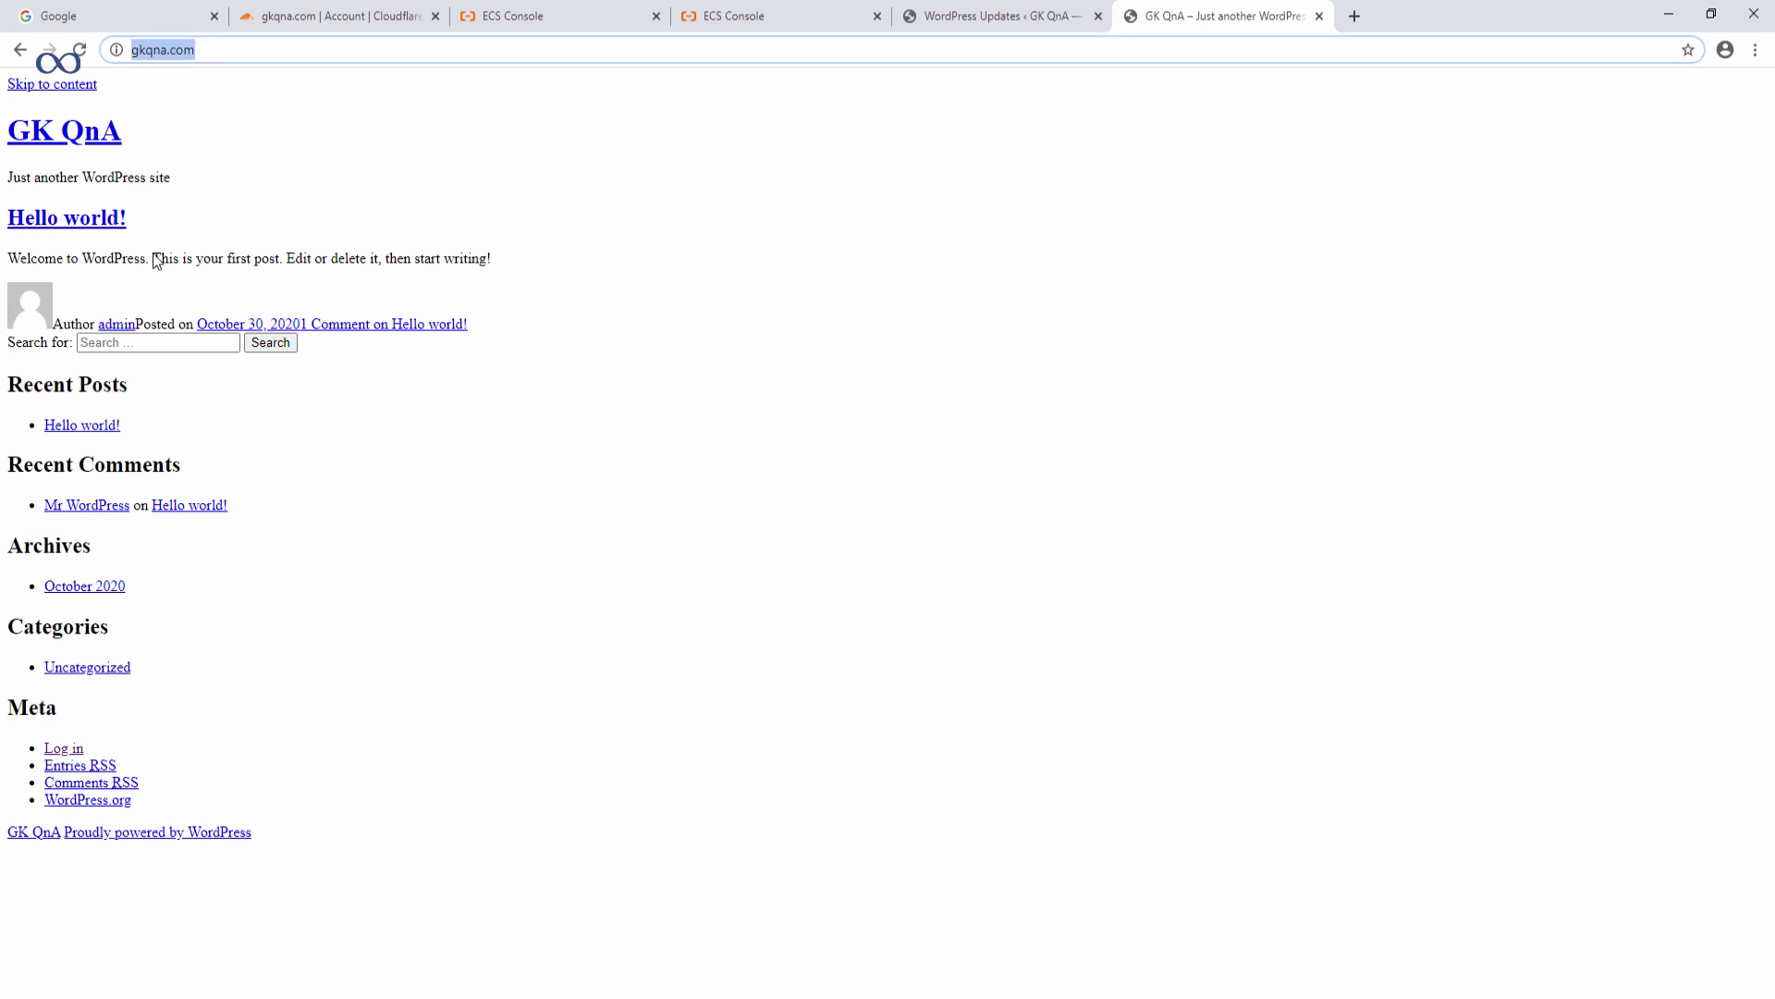
pyautogui.click(266, 51)
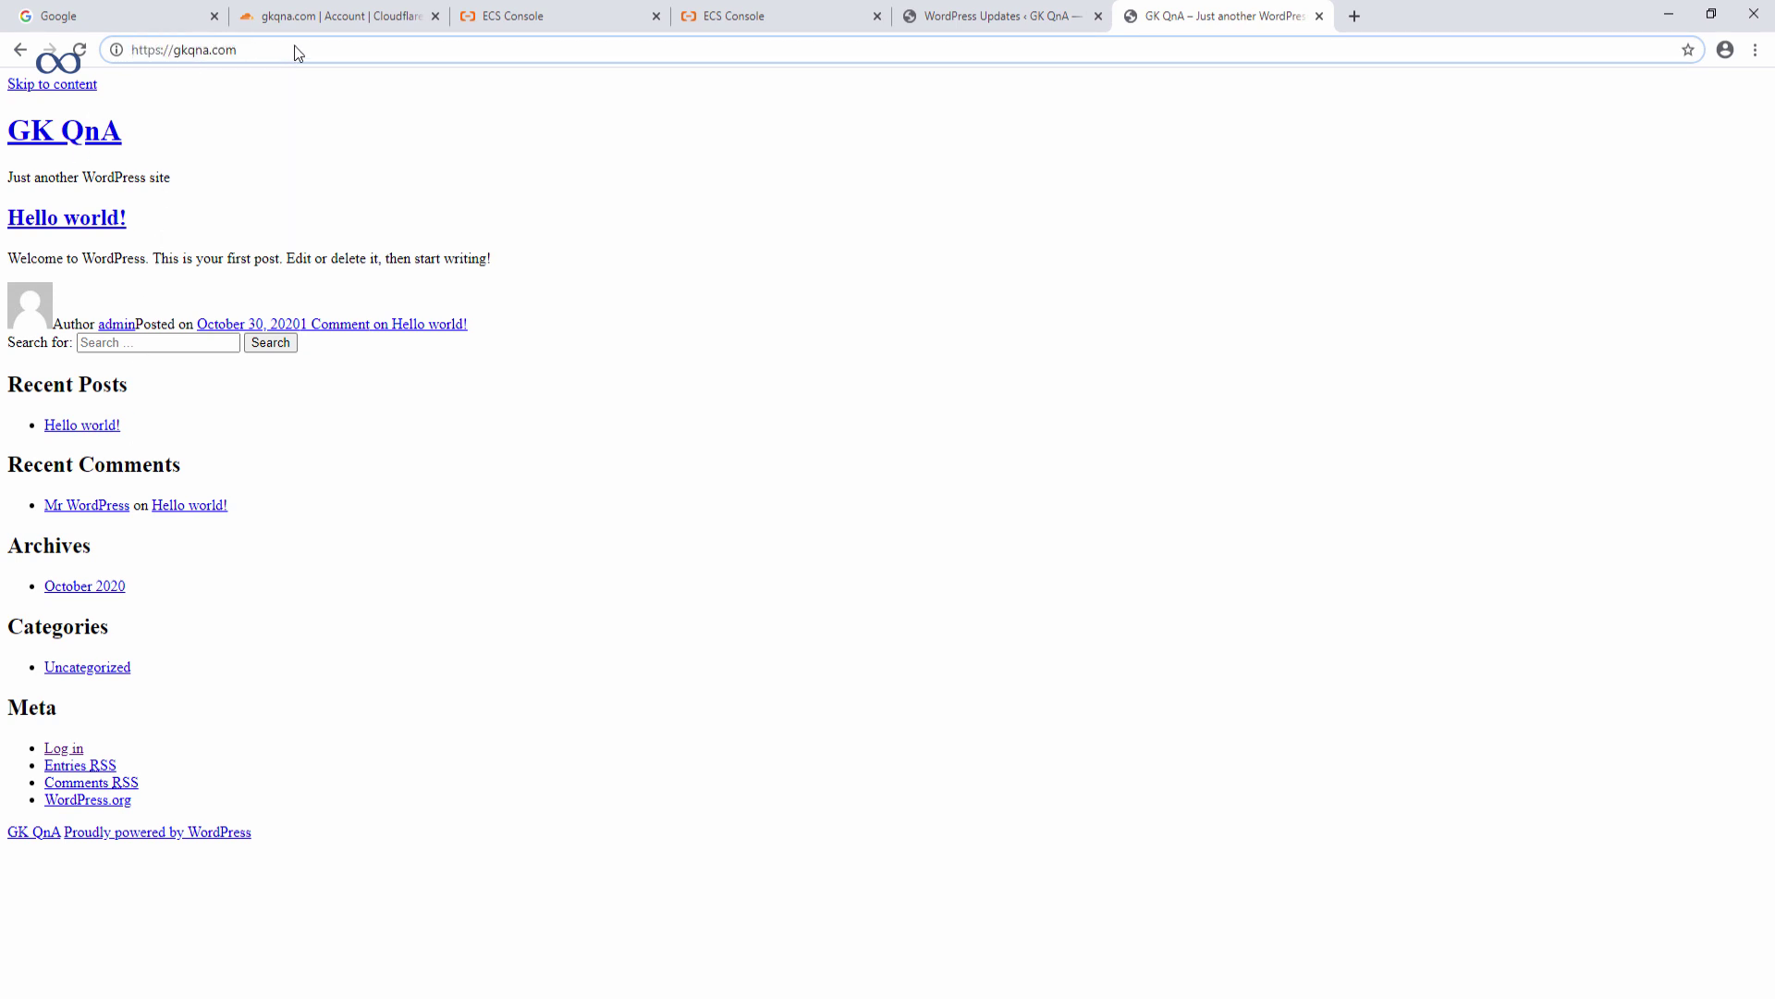
pyautogui.write('/wp-adm')
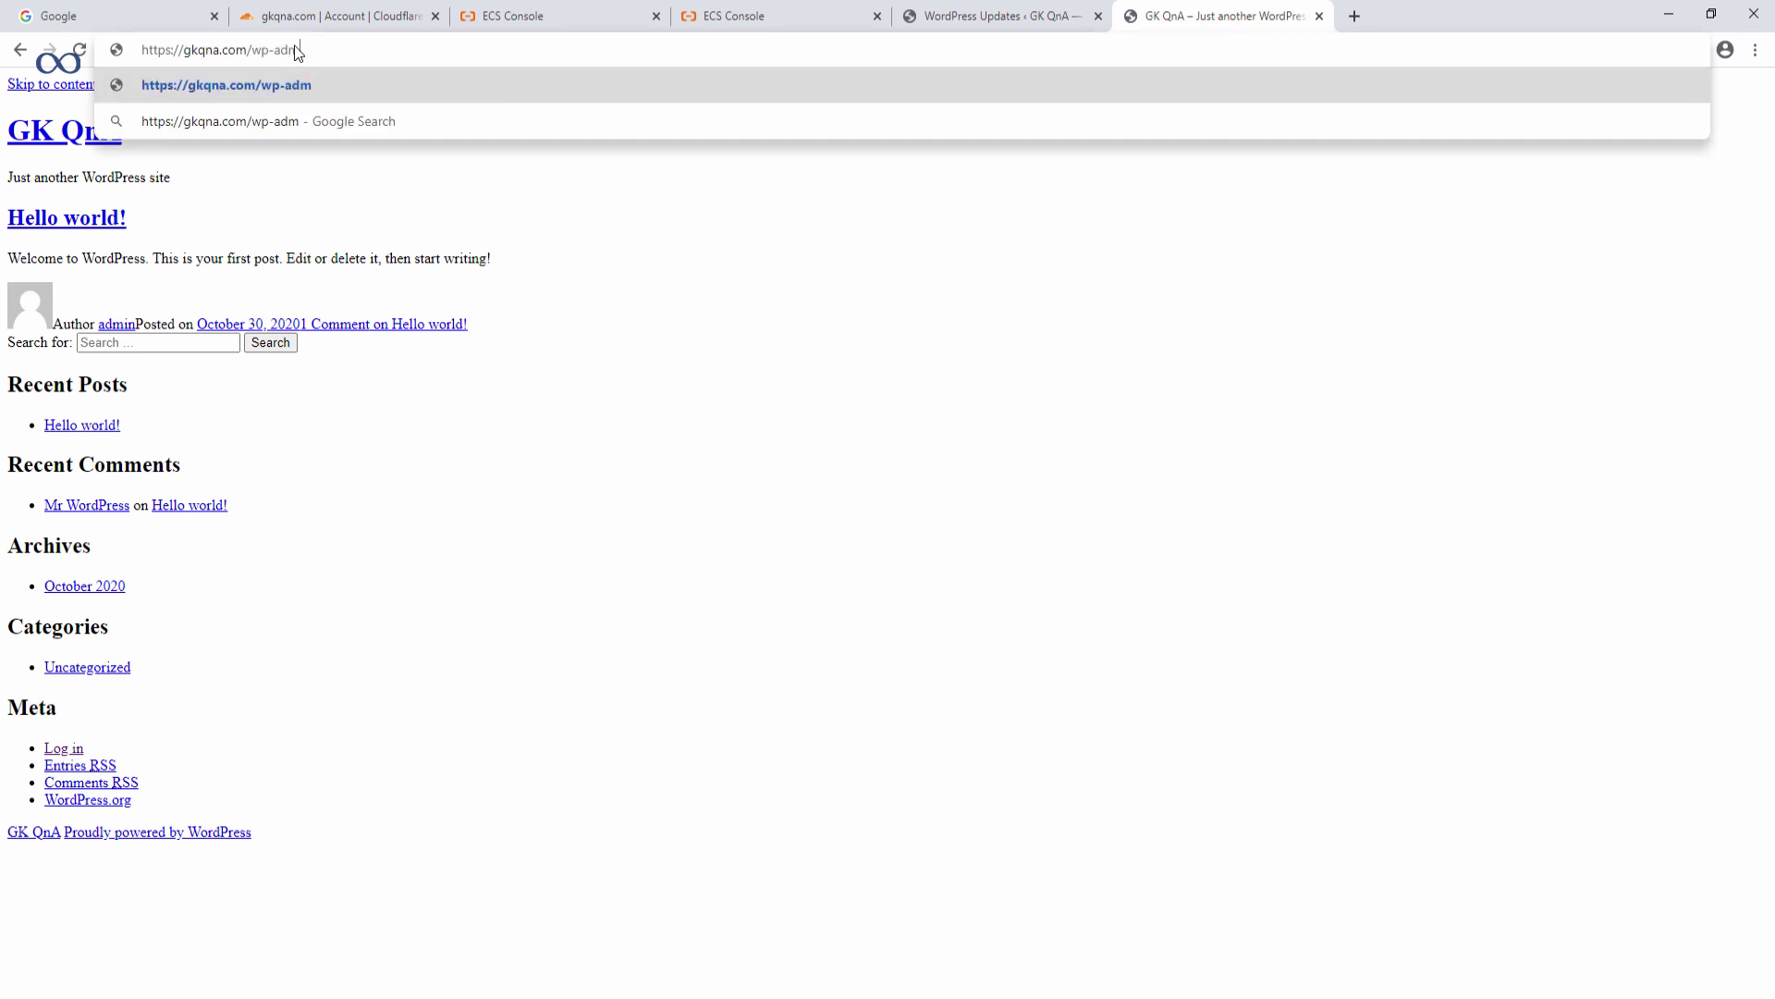
pyautogui.write('in')
pyautogui.press('Return')
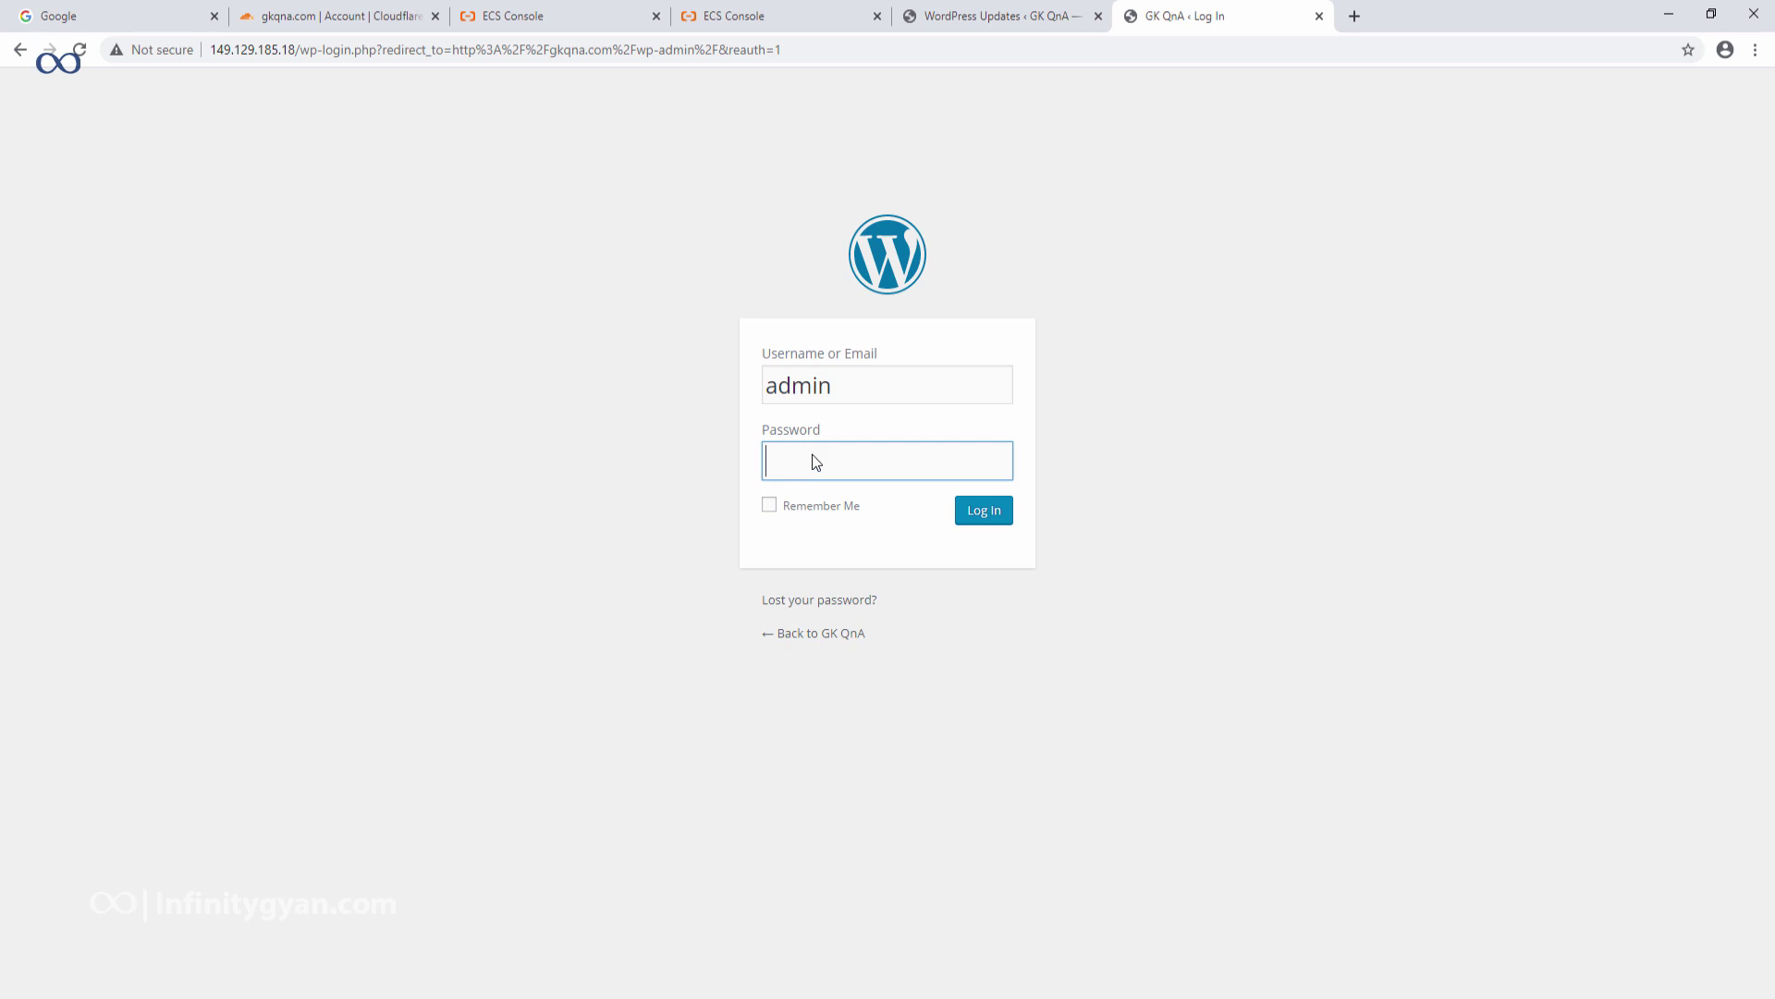
pyautogui.write('•••••••••')
pyautogui.press('Return')
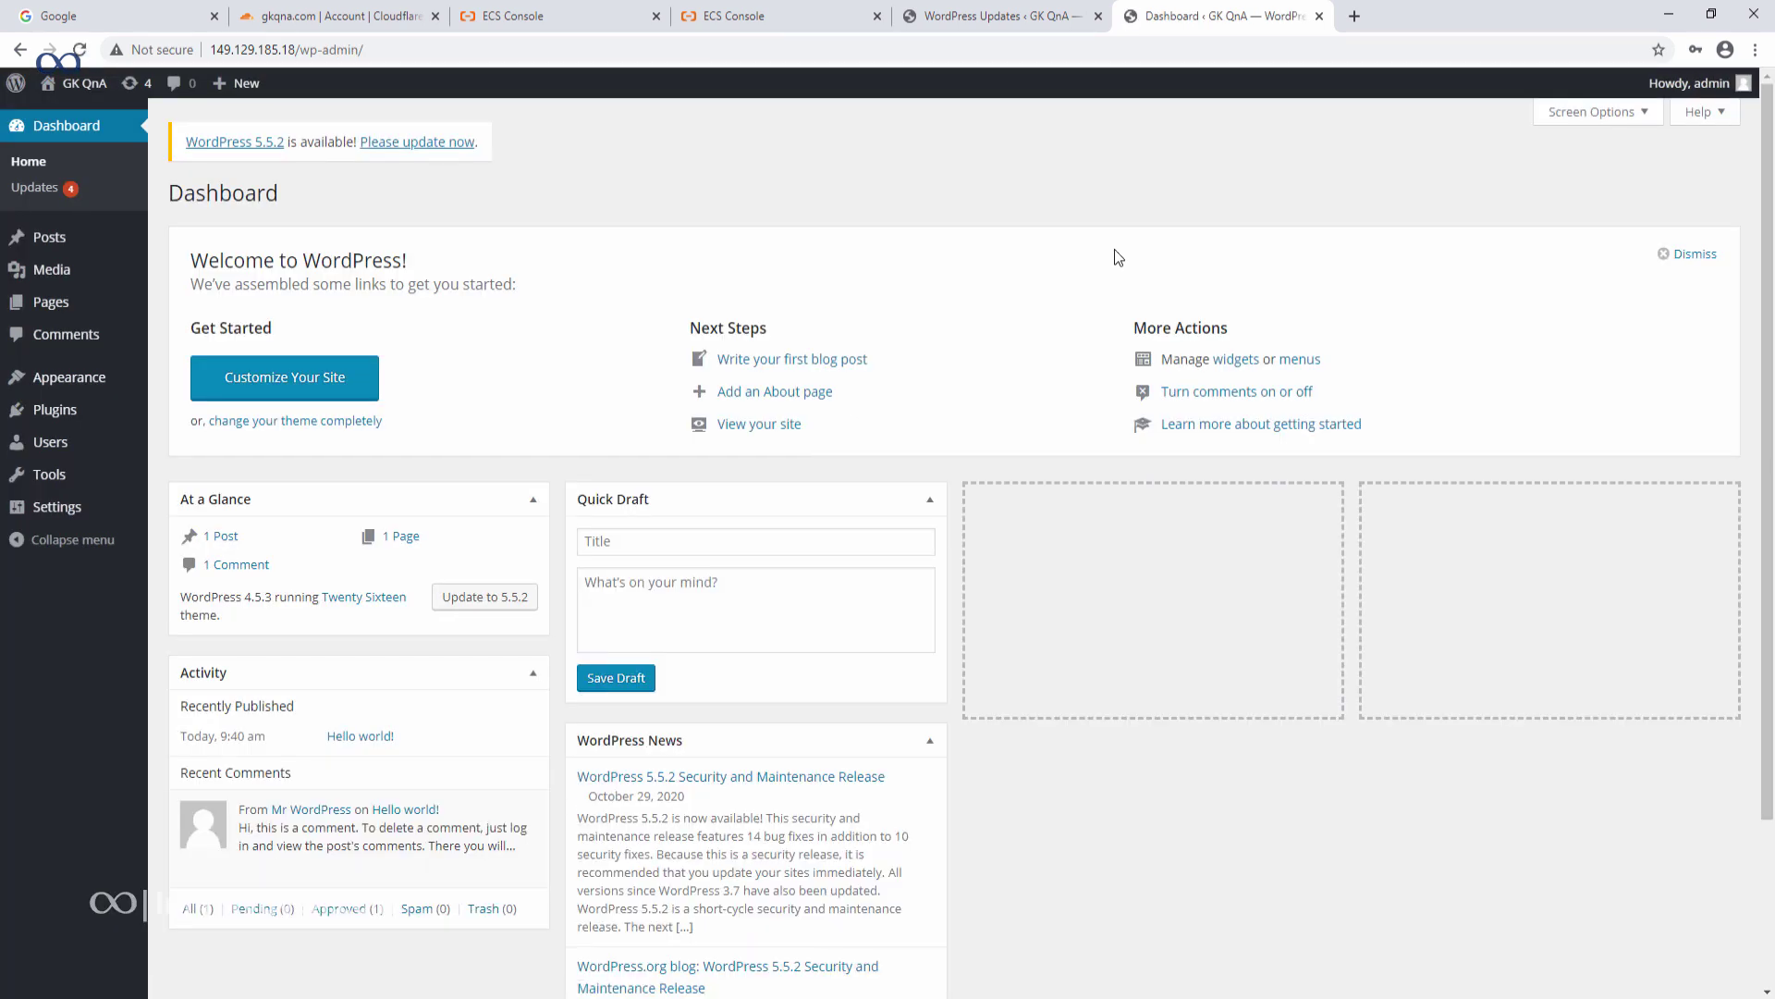
# - Close the Updates tab and go to the WordPress General settings page
pyautogui.click(1098, 15)
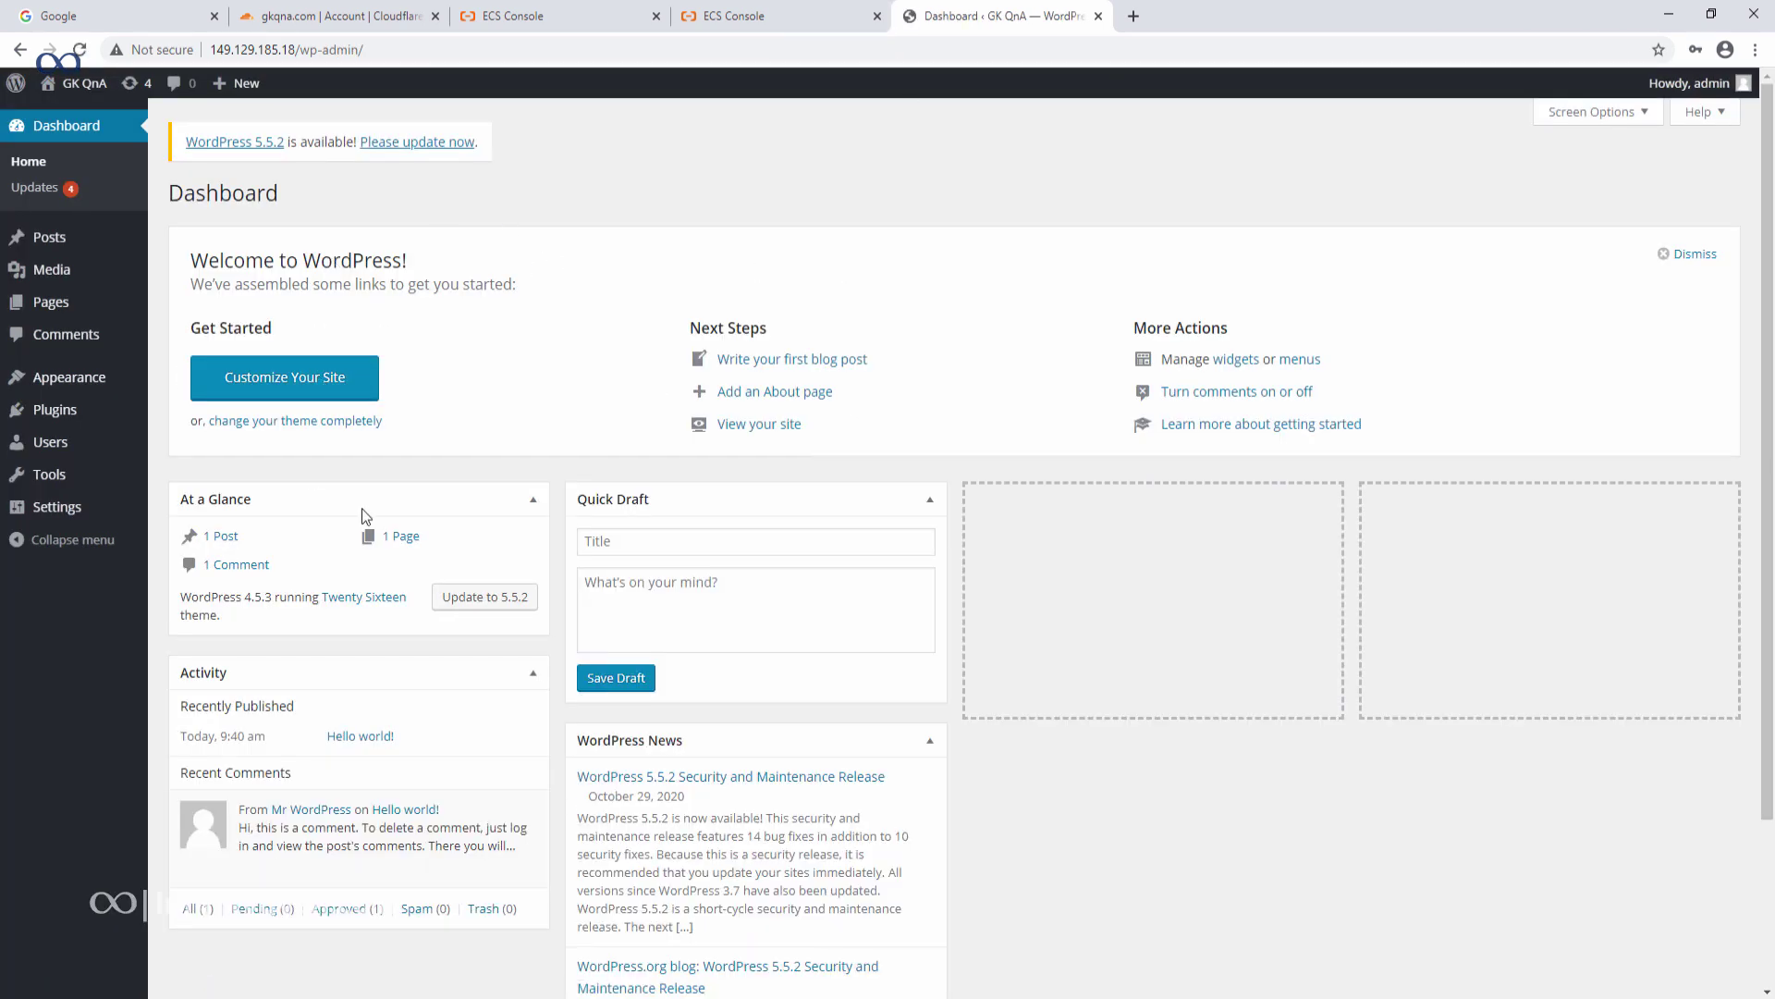
pyautogui.doubleClick(296, 50)
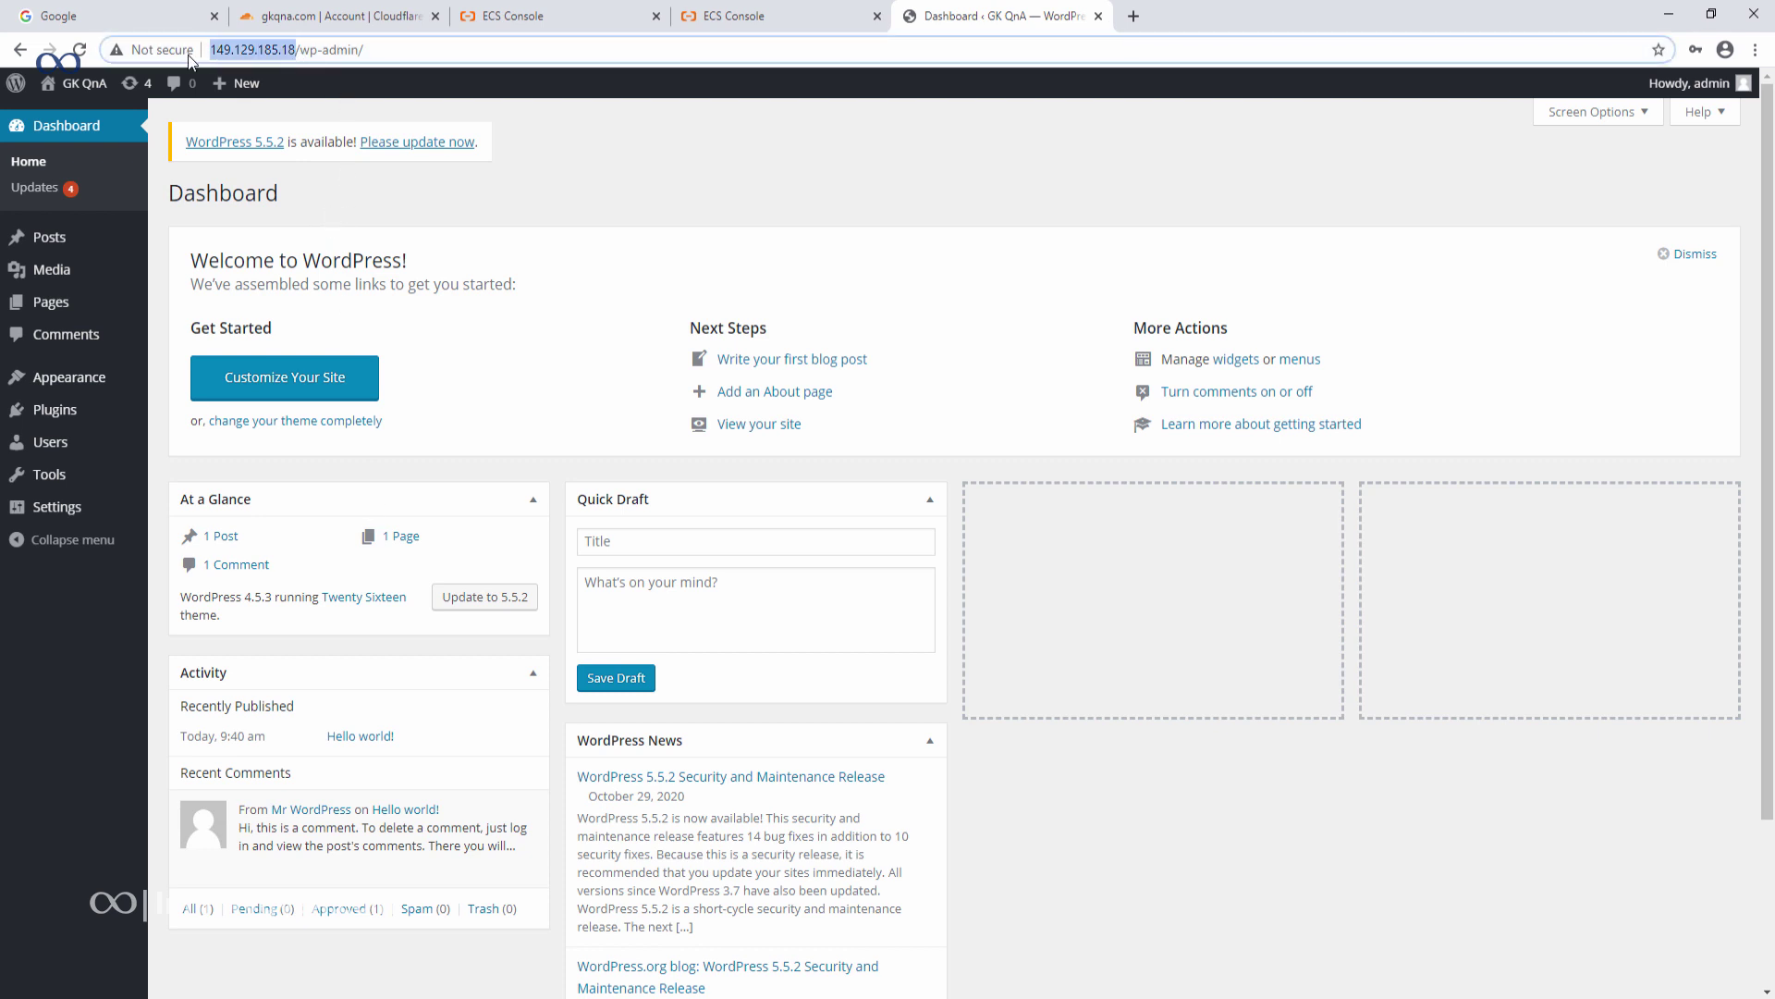
pyautogui.click(422, 56)
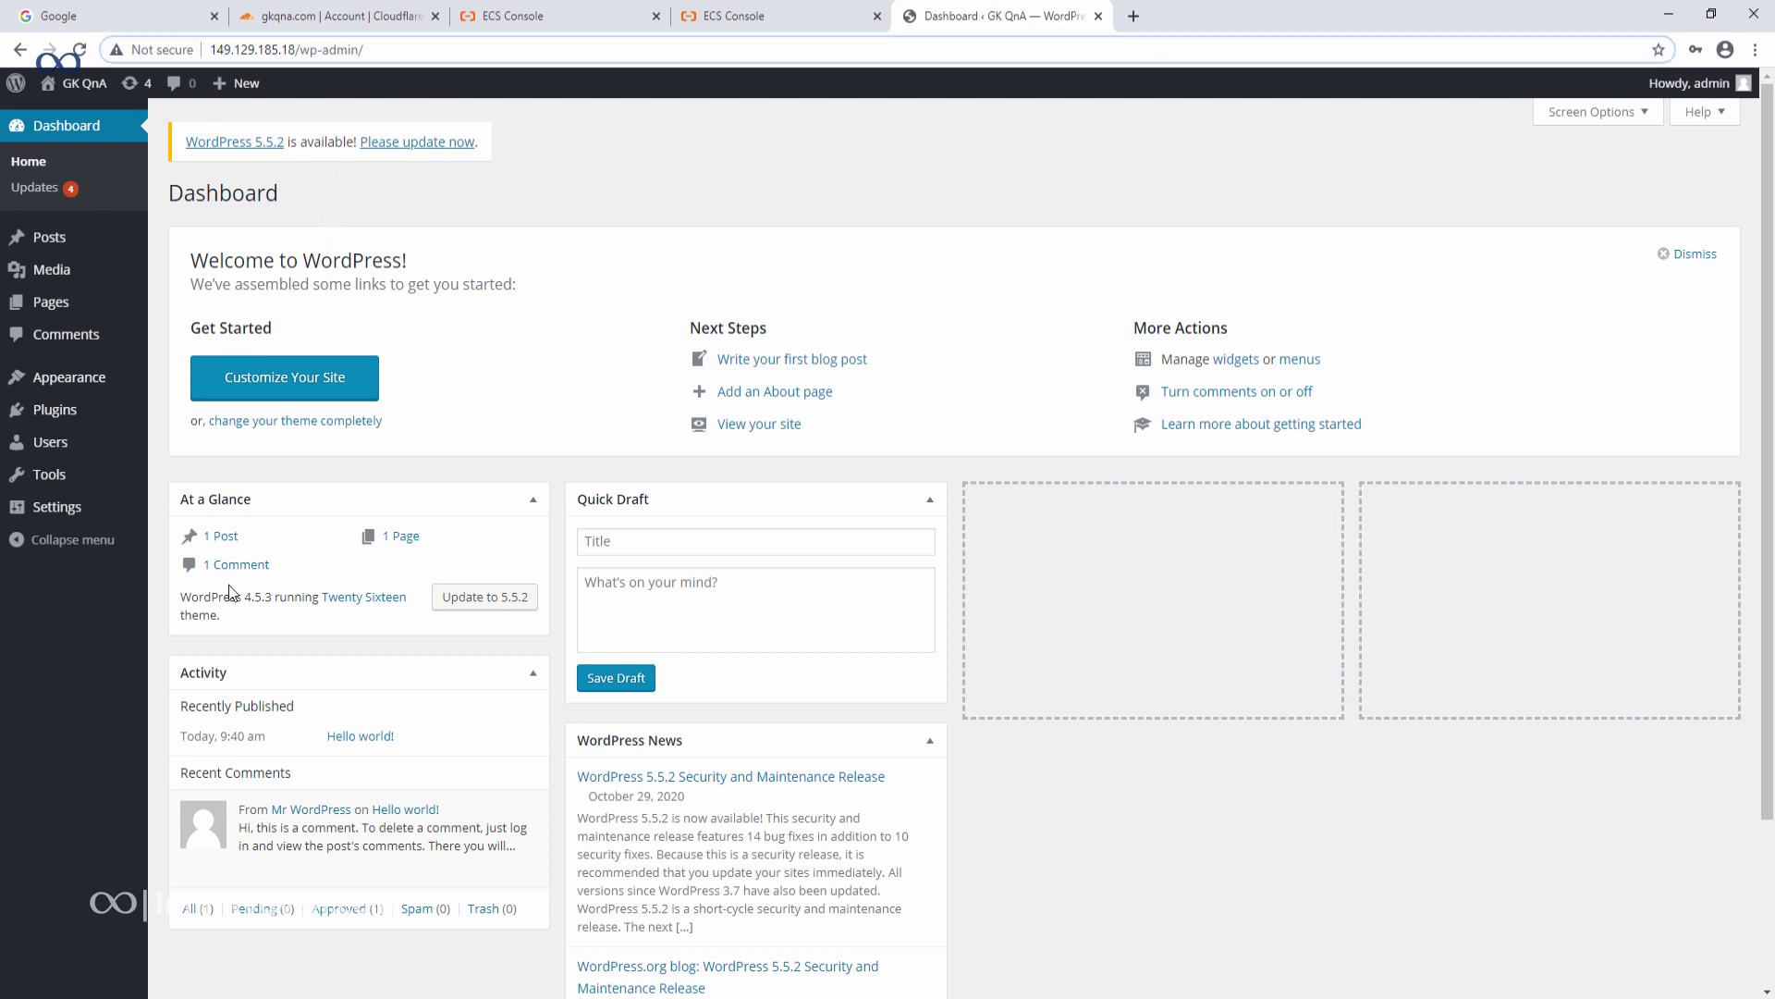
pyautogui.click(179, 508)
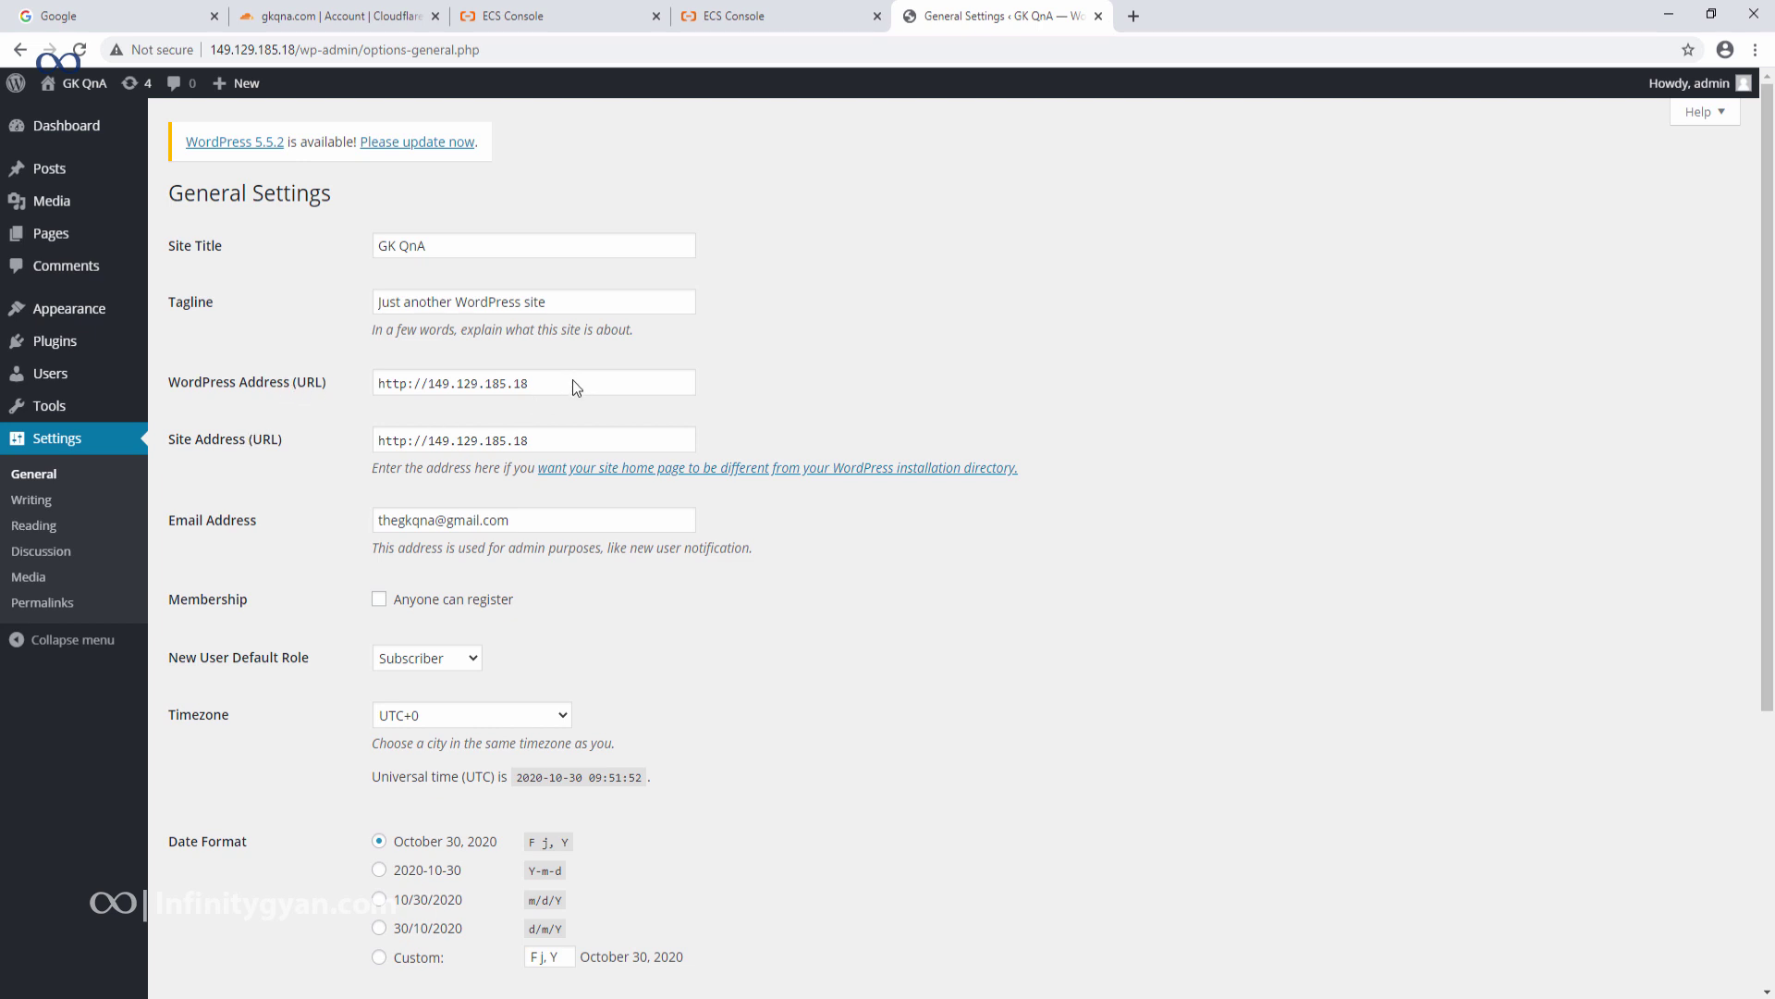
pyautogui.moveTo(573, 387); pyautogui.dragTo(207, 386)
pyautogui.write('gkqna.com')
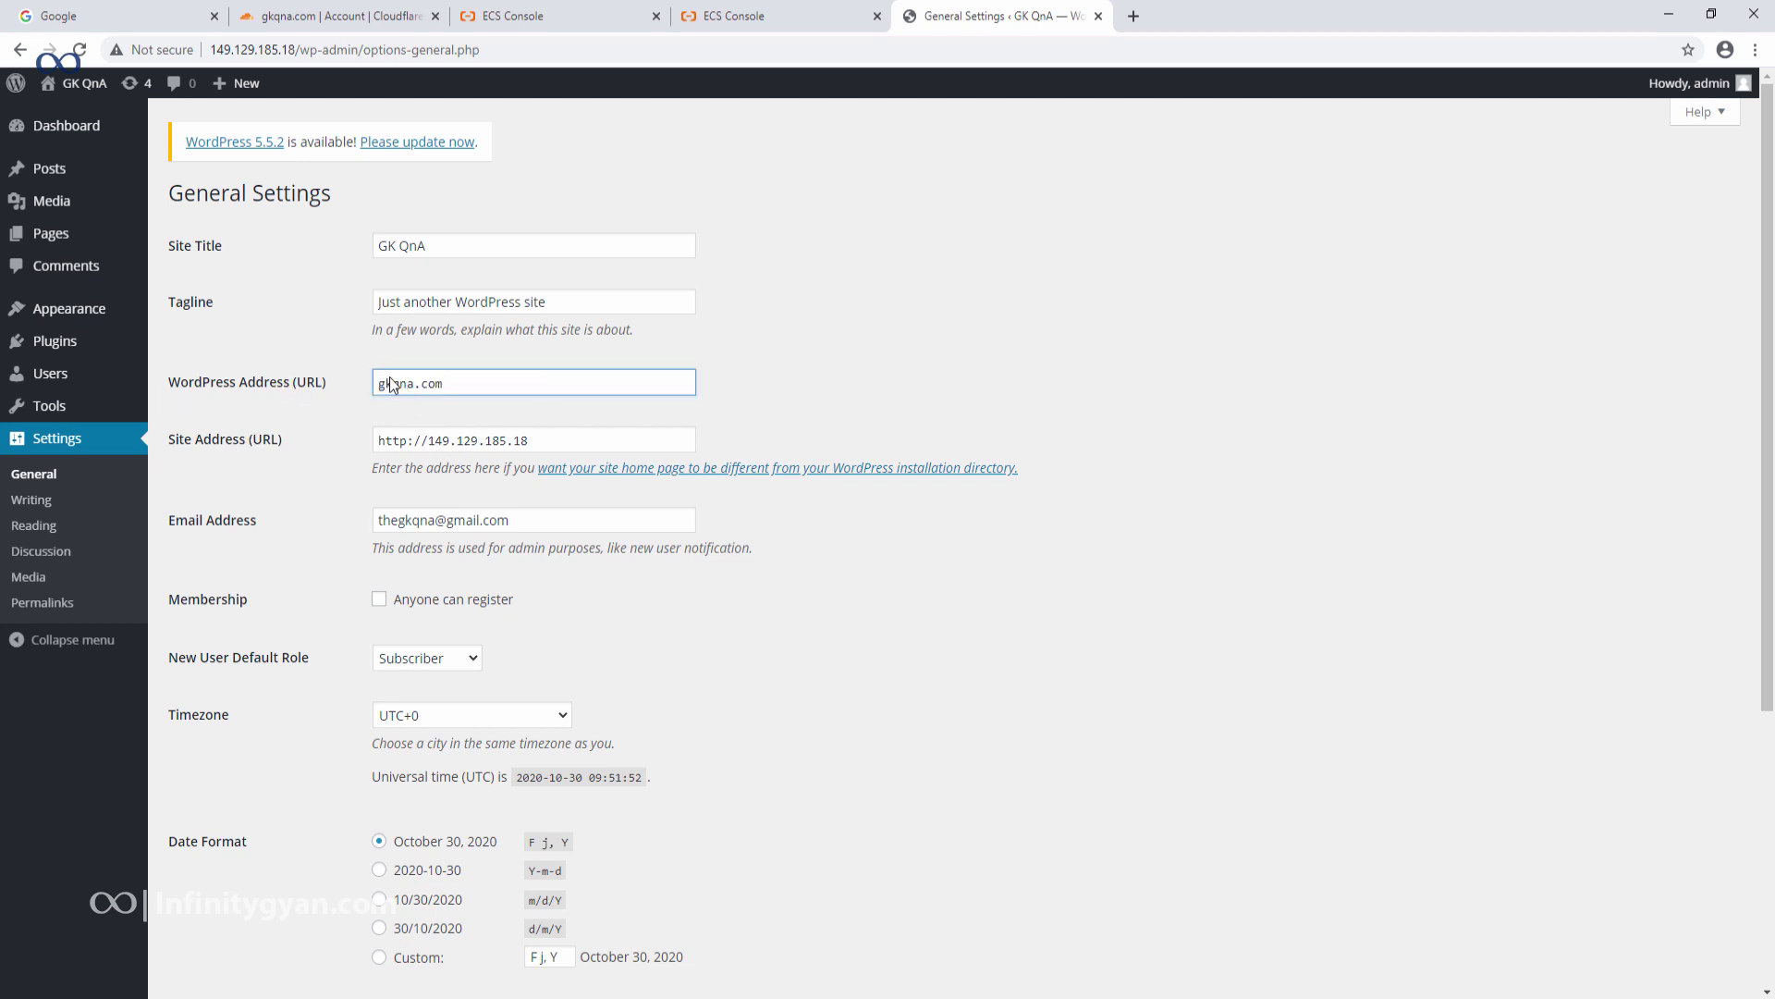
pyautogui.write('http://')
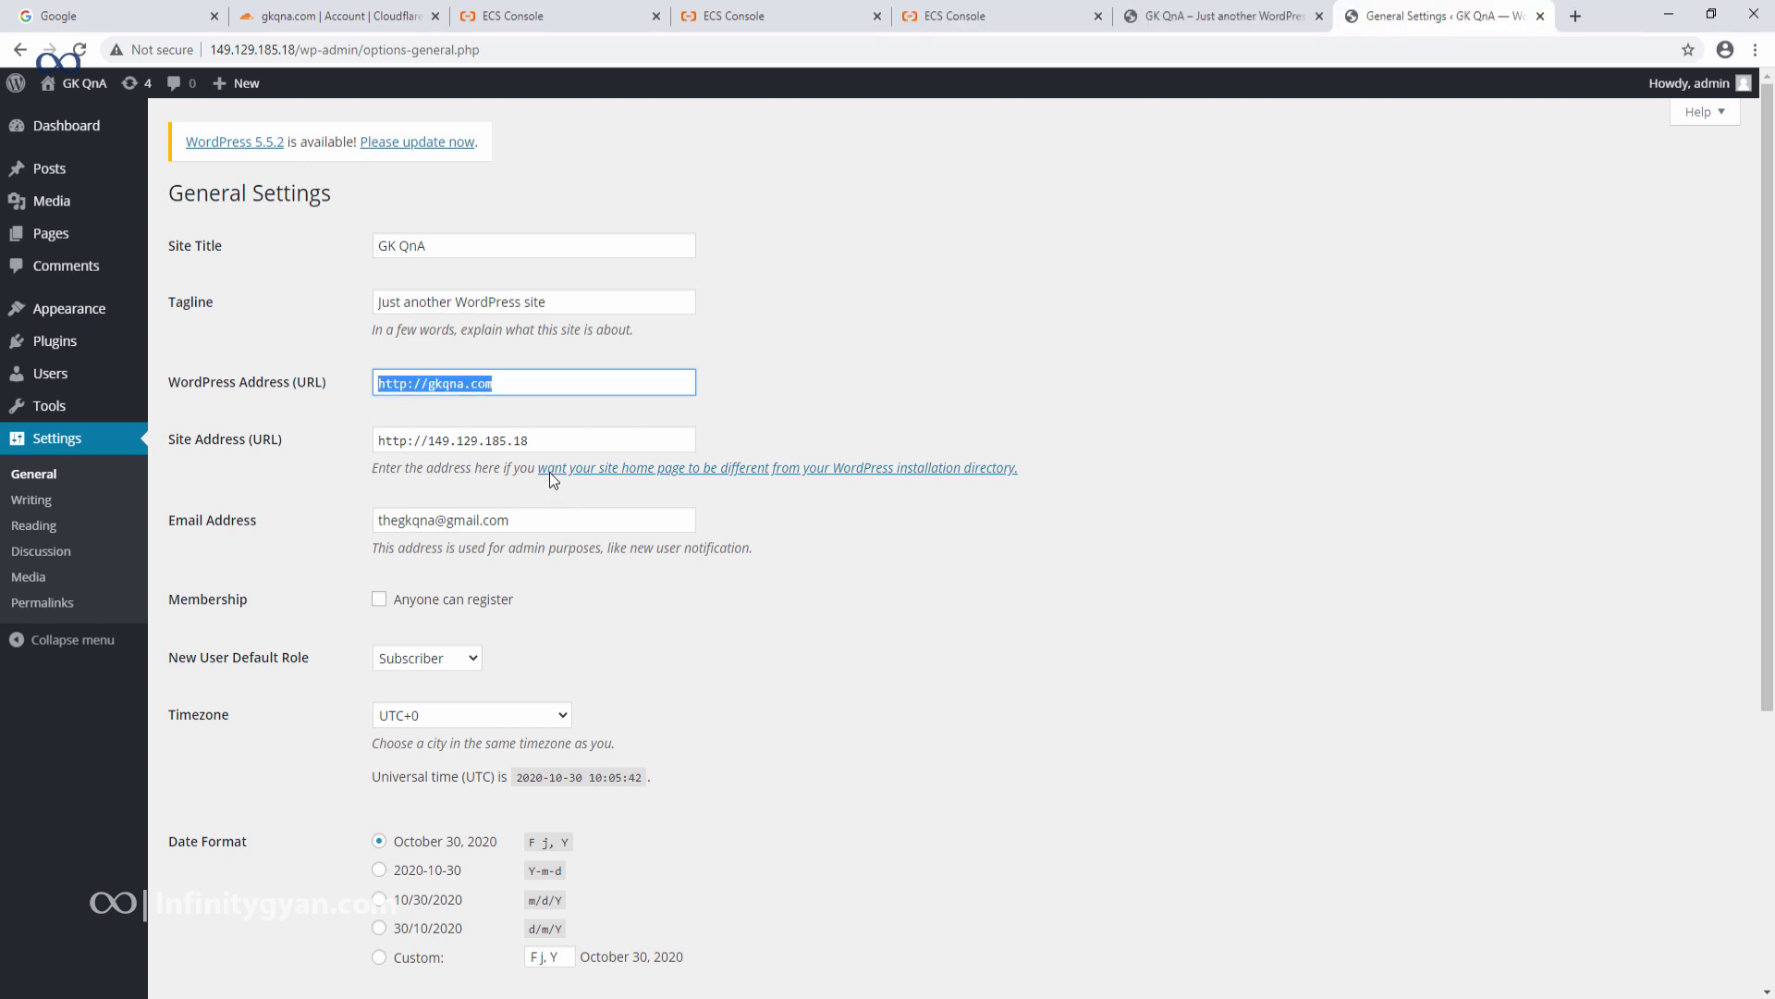
pyautogui.moveTo(554, 442); pyautogui.dragTo(370, 442)
pyautogui.hotkey('ctrl', 'v')
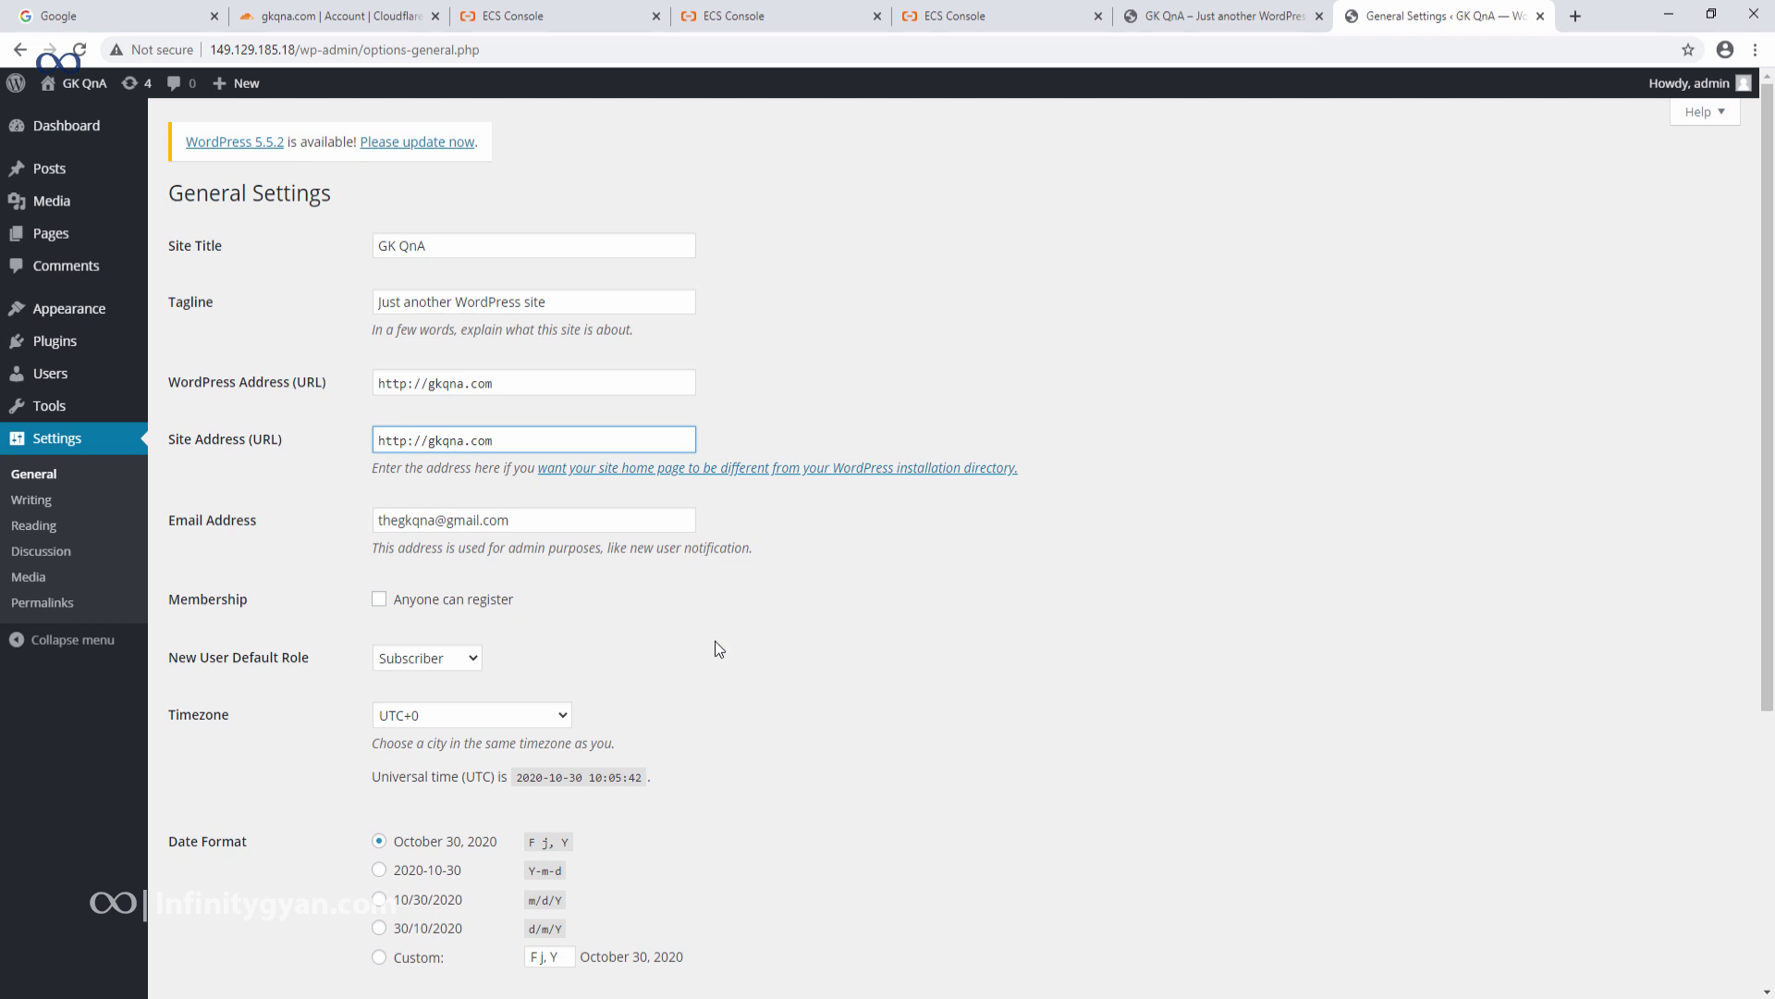
pyautogui.scroll(-5, 718, 638)
pyautogui.click(243, 902)
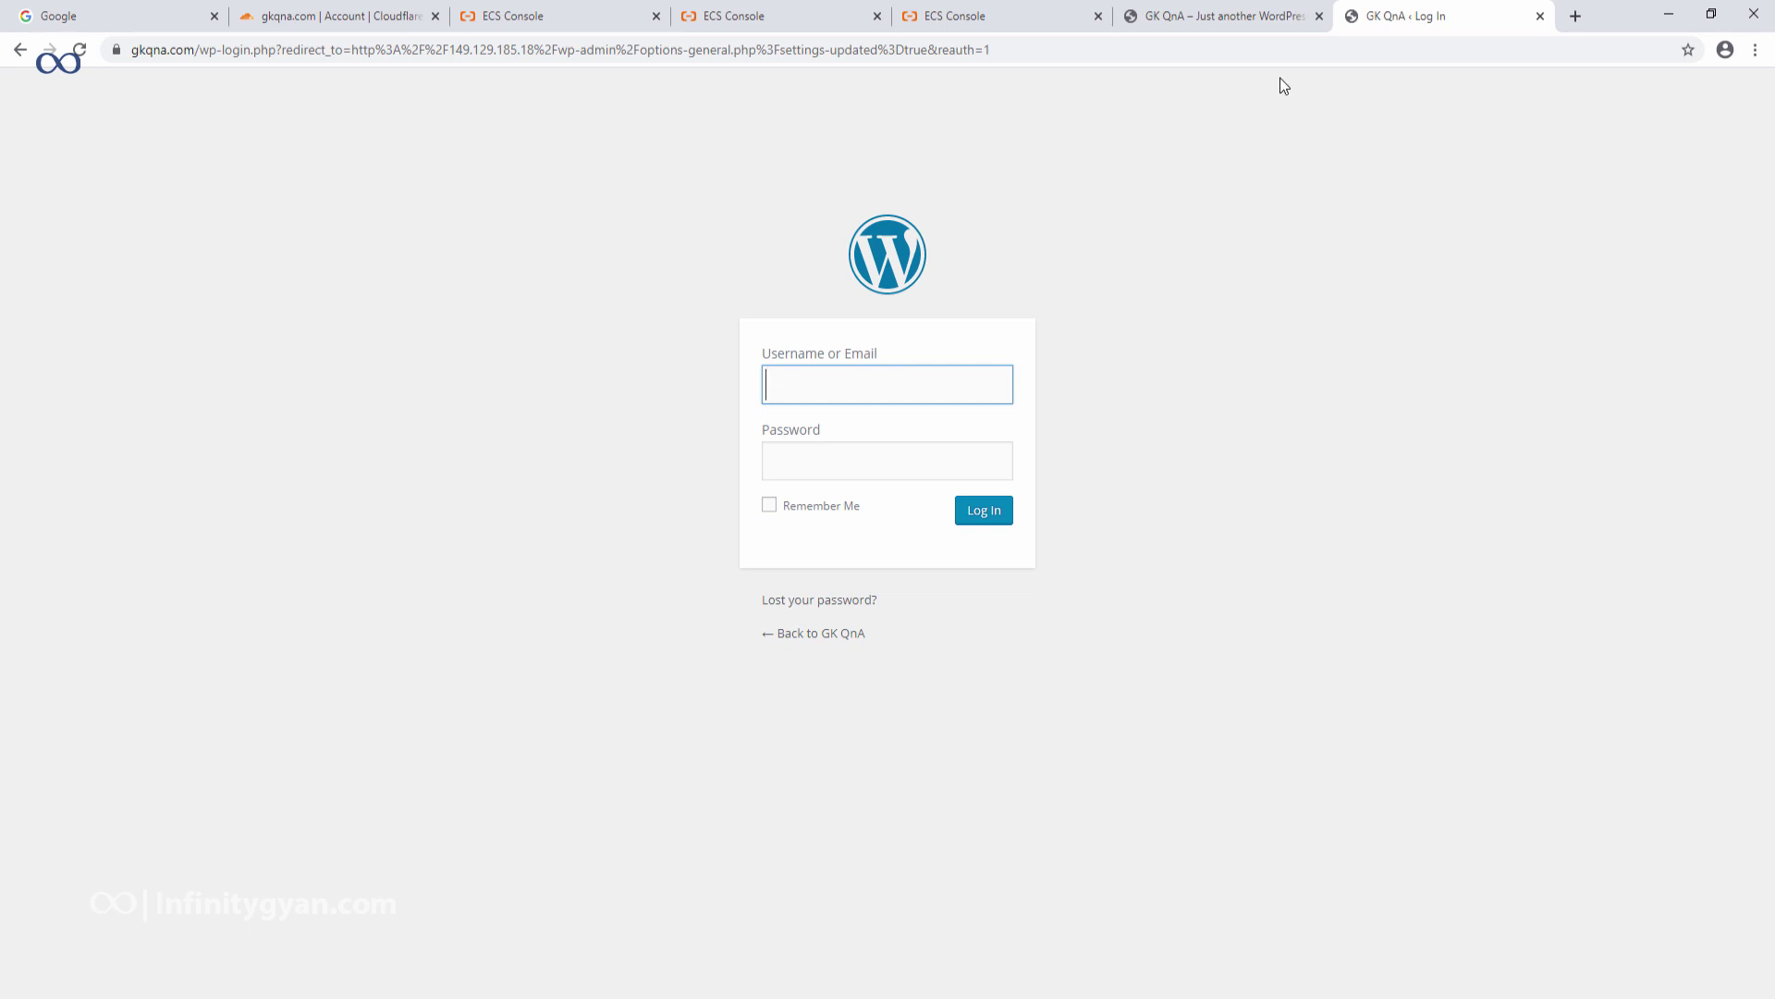
# - Close the login tab and go to gkqna.com/wp-admin, correcting the typed address
pyautogui.hotkey('ctrl', 'w')
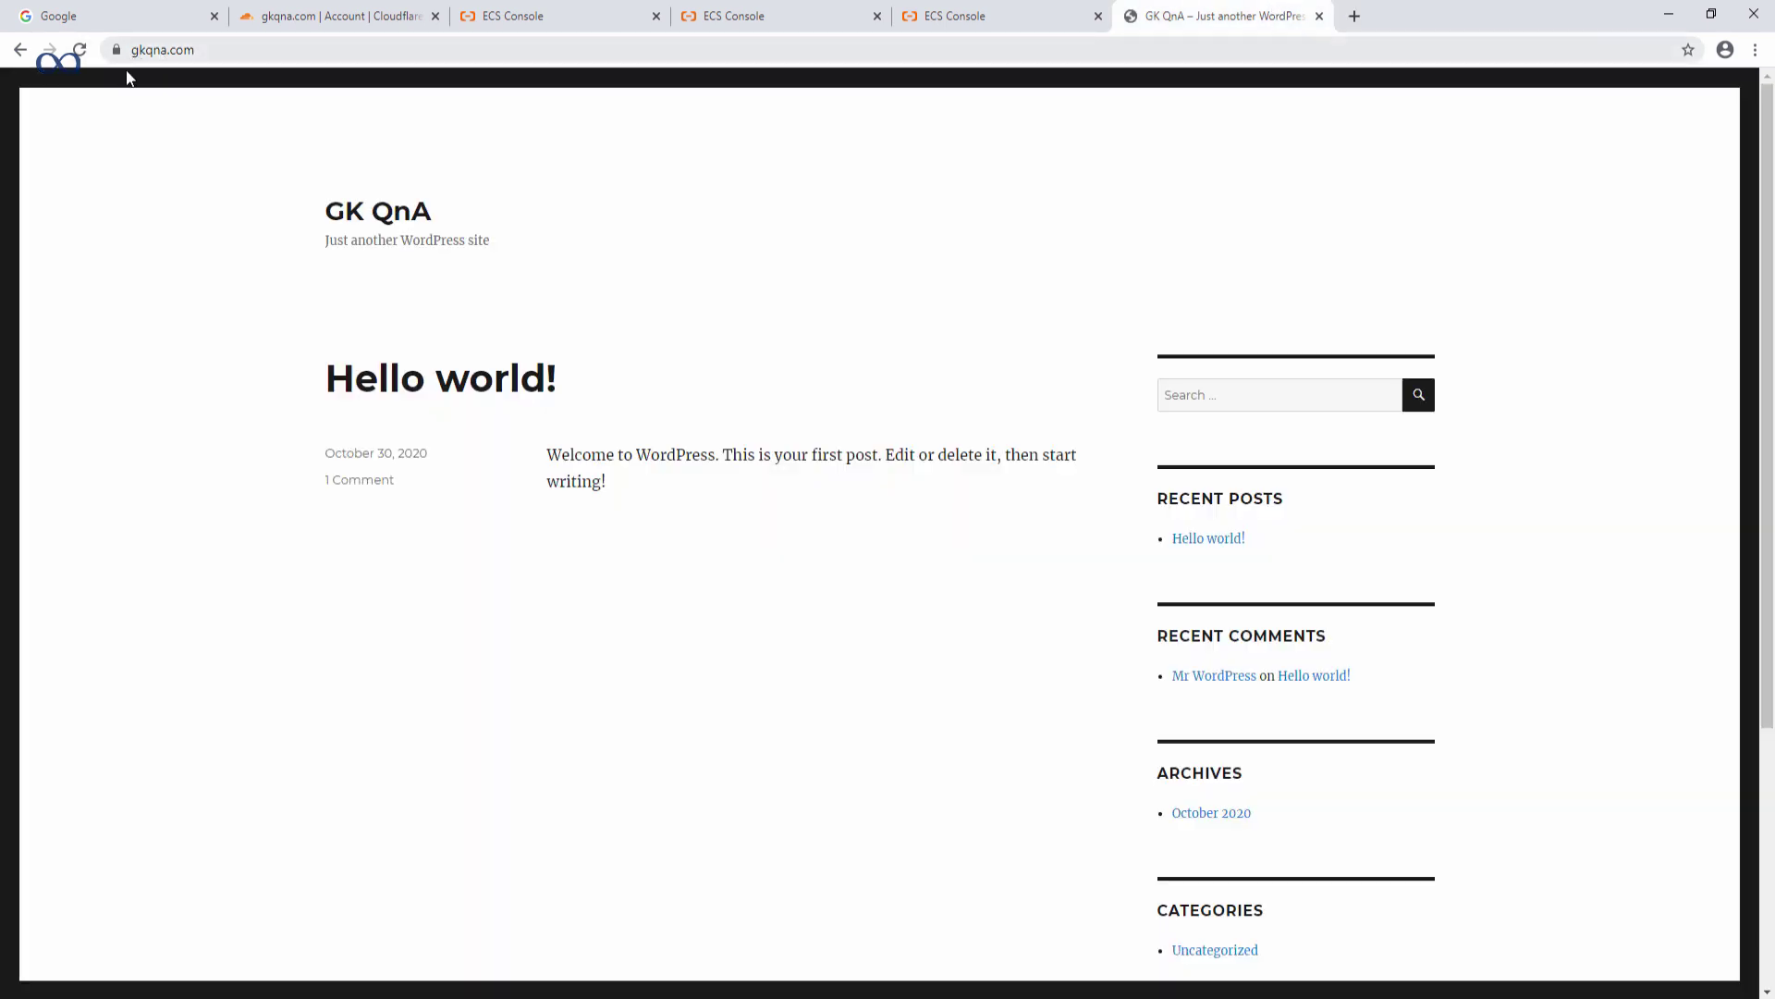
pyautogui.click(233, 50)
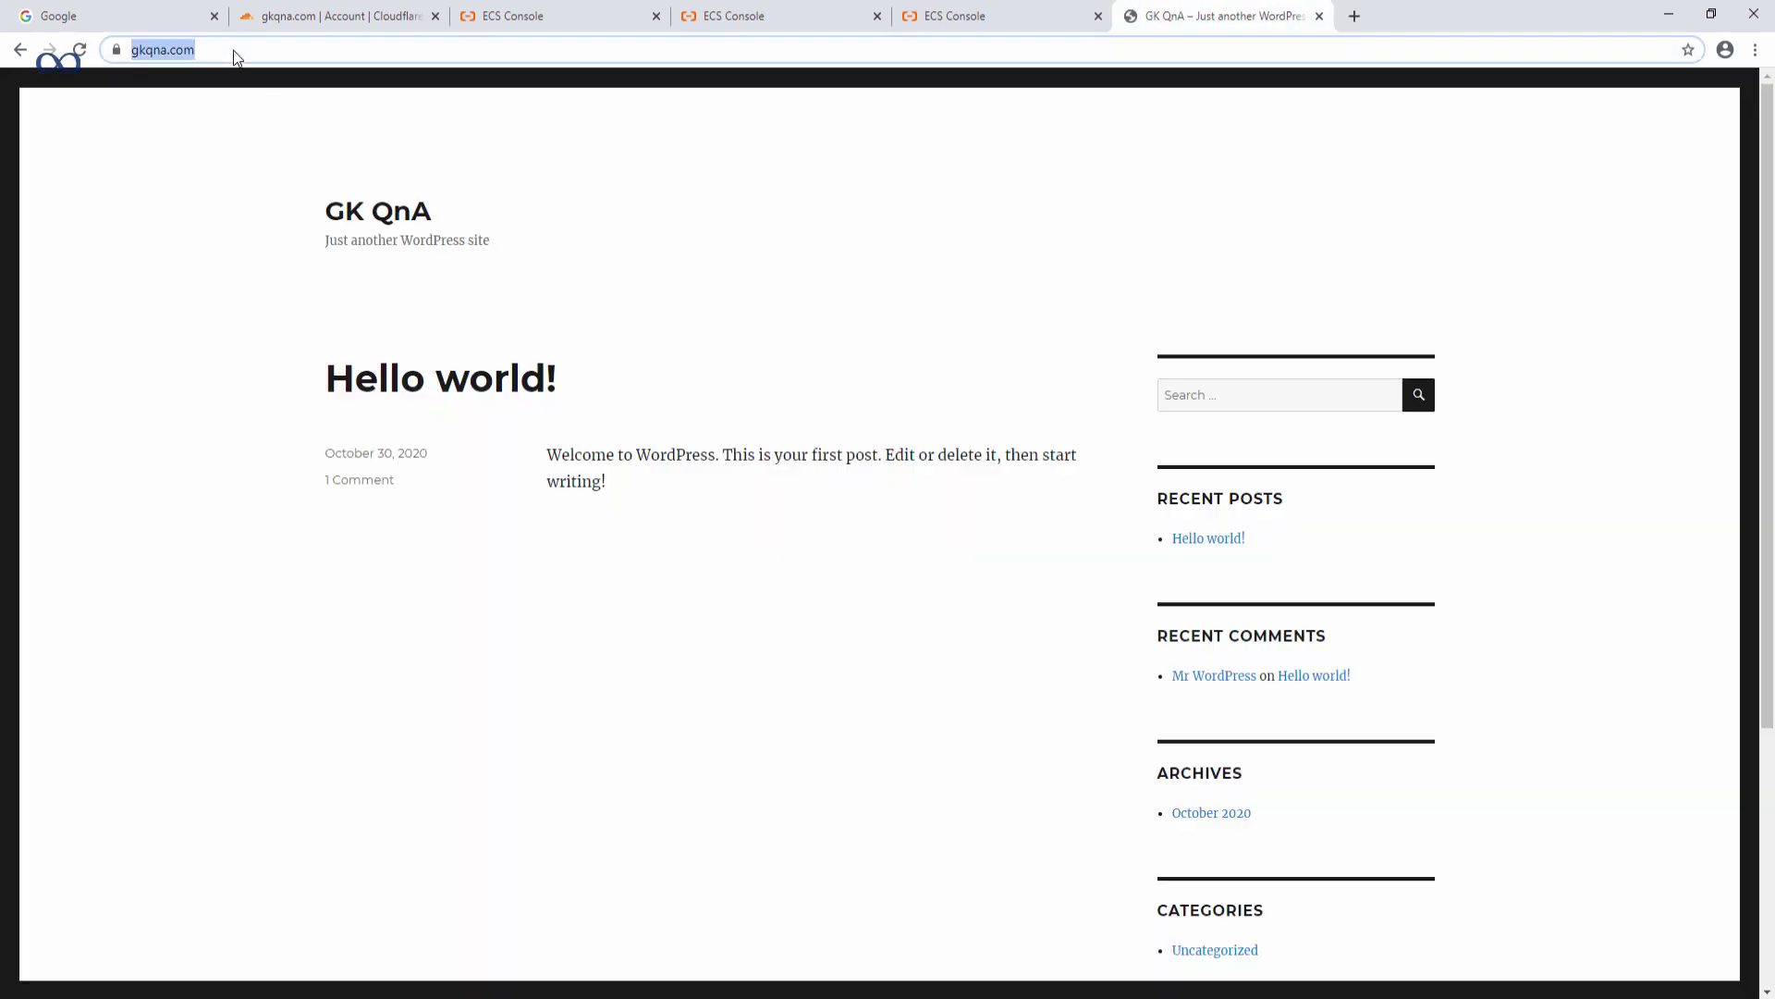
pyautogui.click(242, 50)
pyautogui.write('/wp-adm')
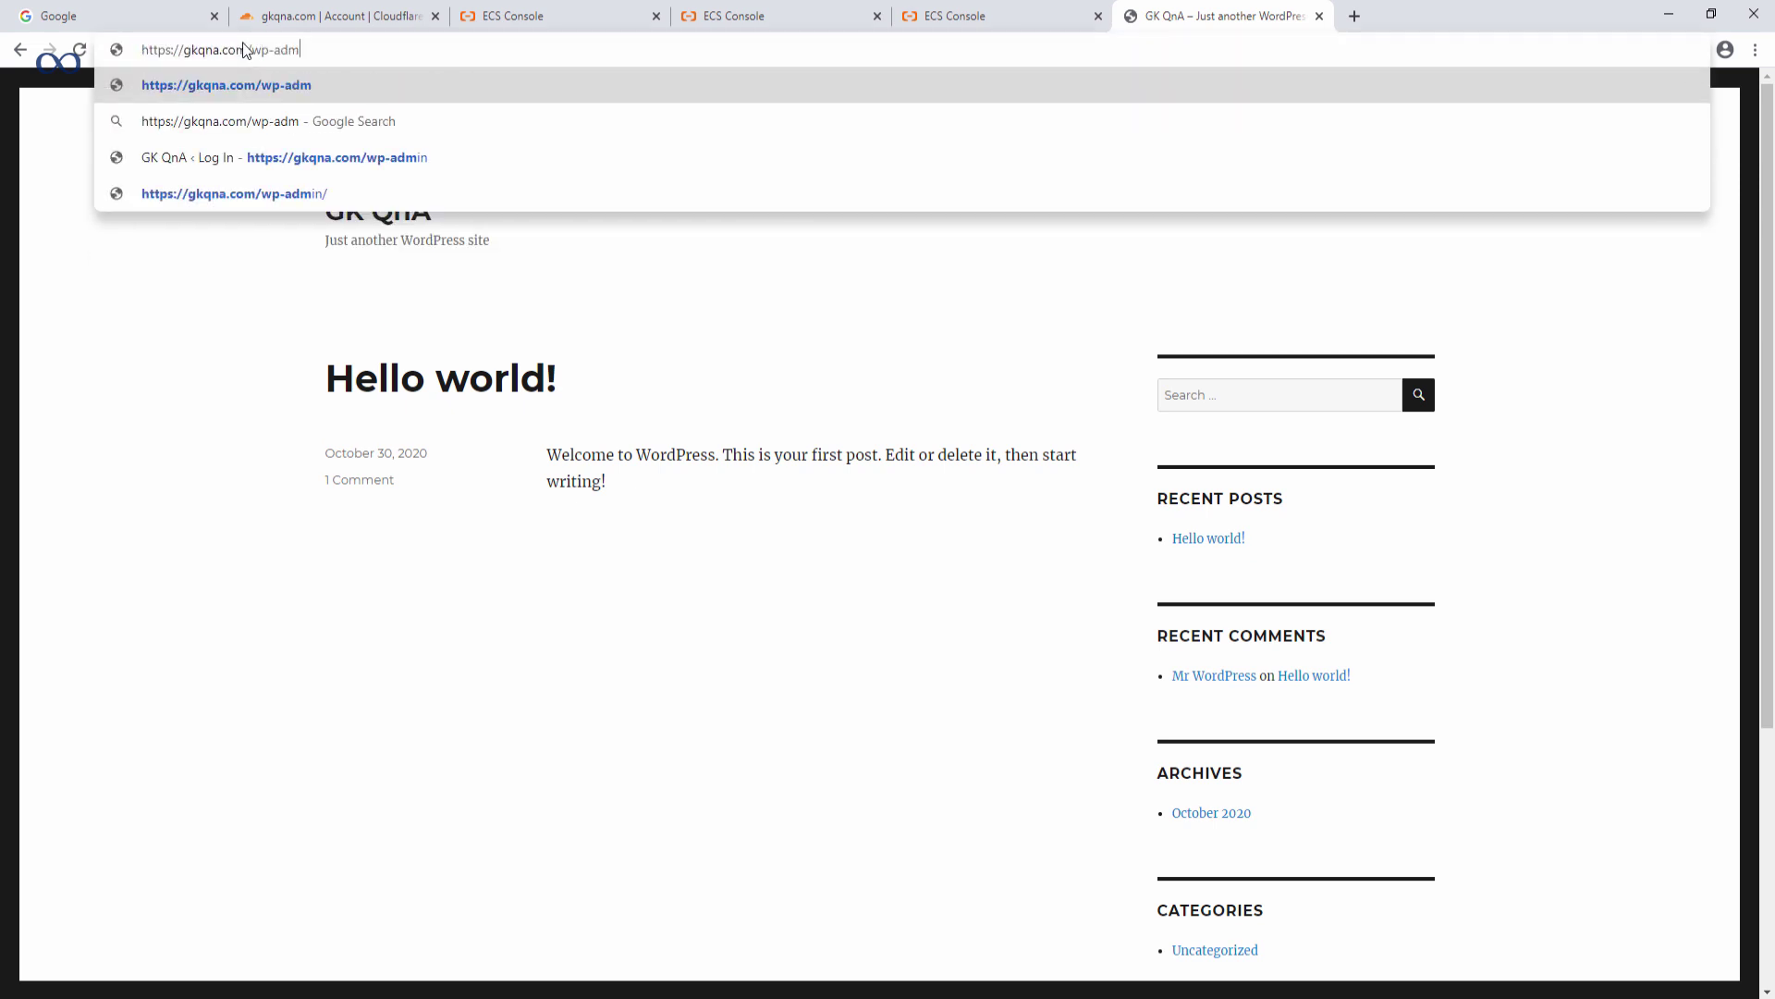
pyautogui.press('BackSpace')
pyautogui.press('BackSpace')
pyautogui.press('BackSpace')
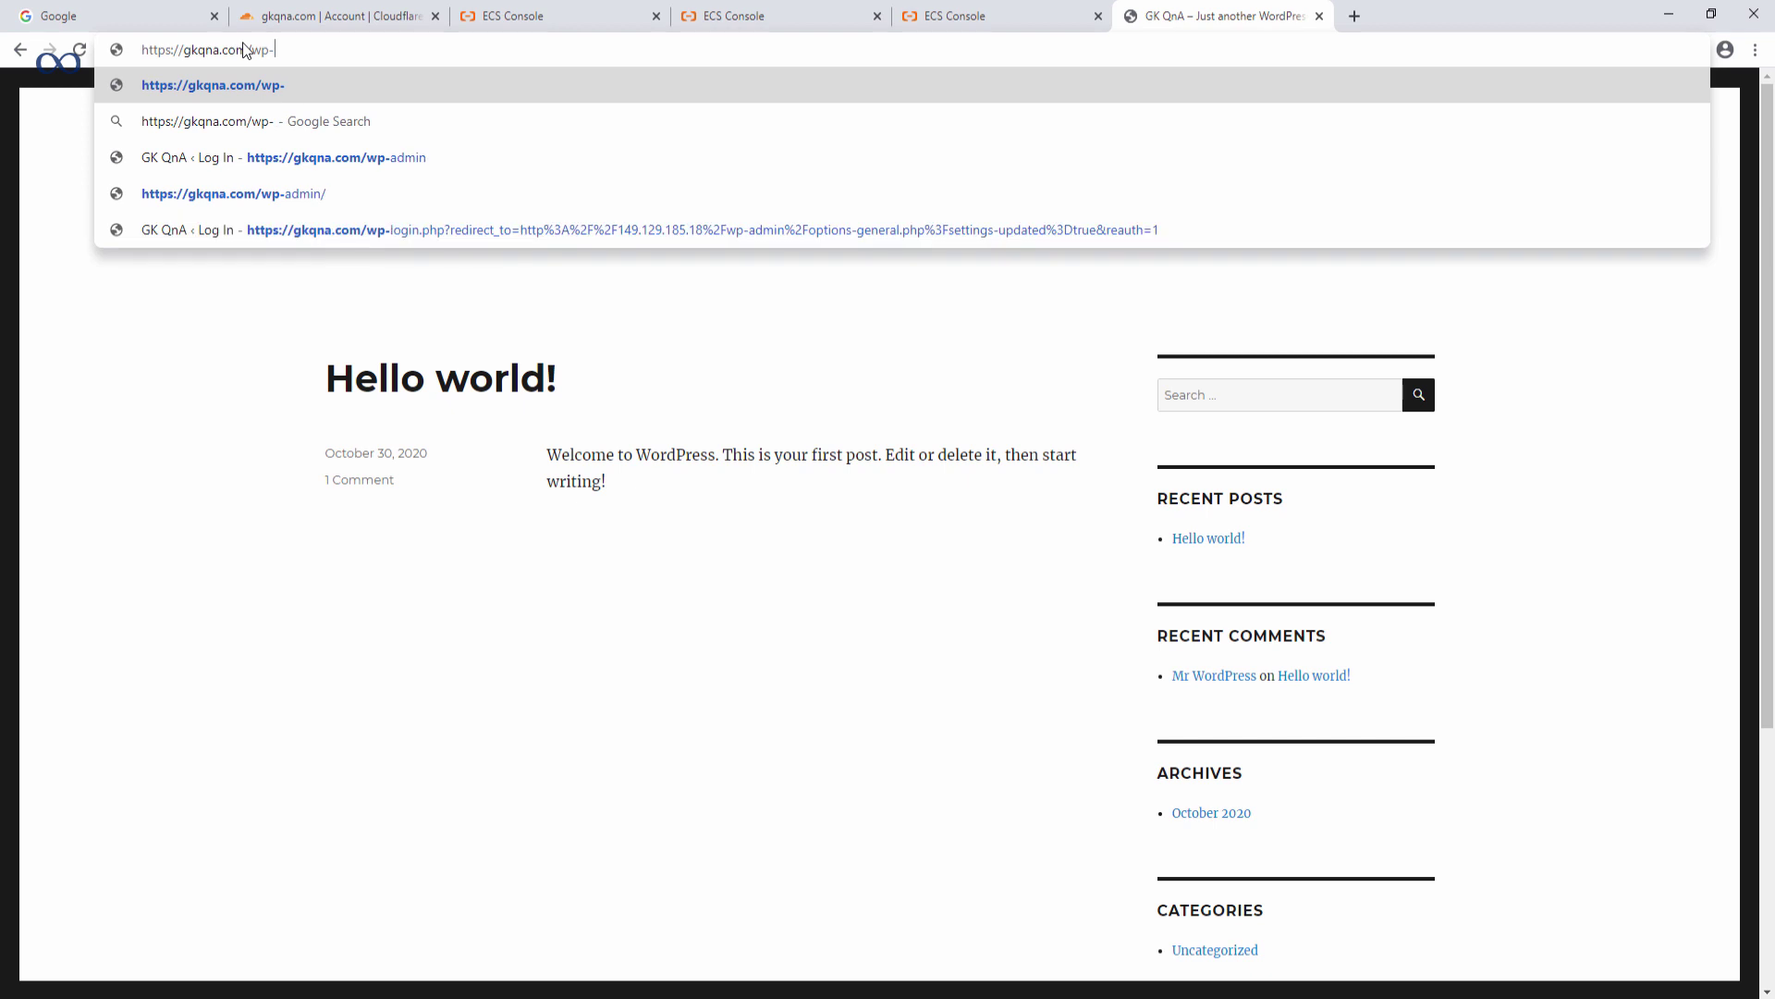
pyautogui.write('ad,i')
pyautogui.press('BackSpace')
pyautogui.press('BackSpace')
pyautogui.press('BackSpace')
pyautogui.press('BackSpace')
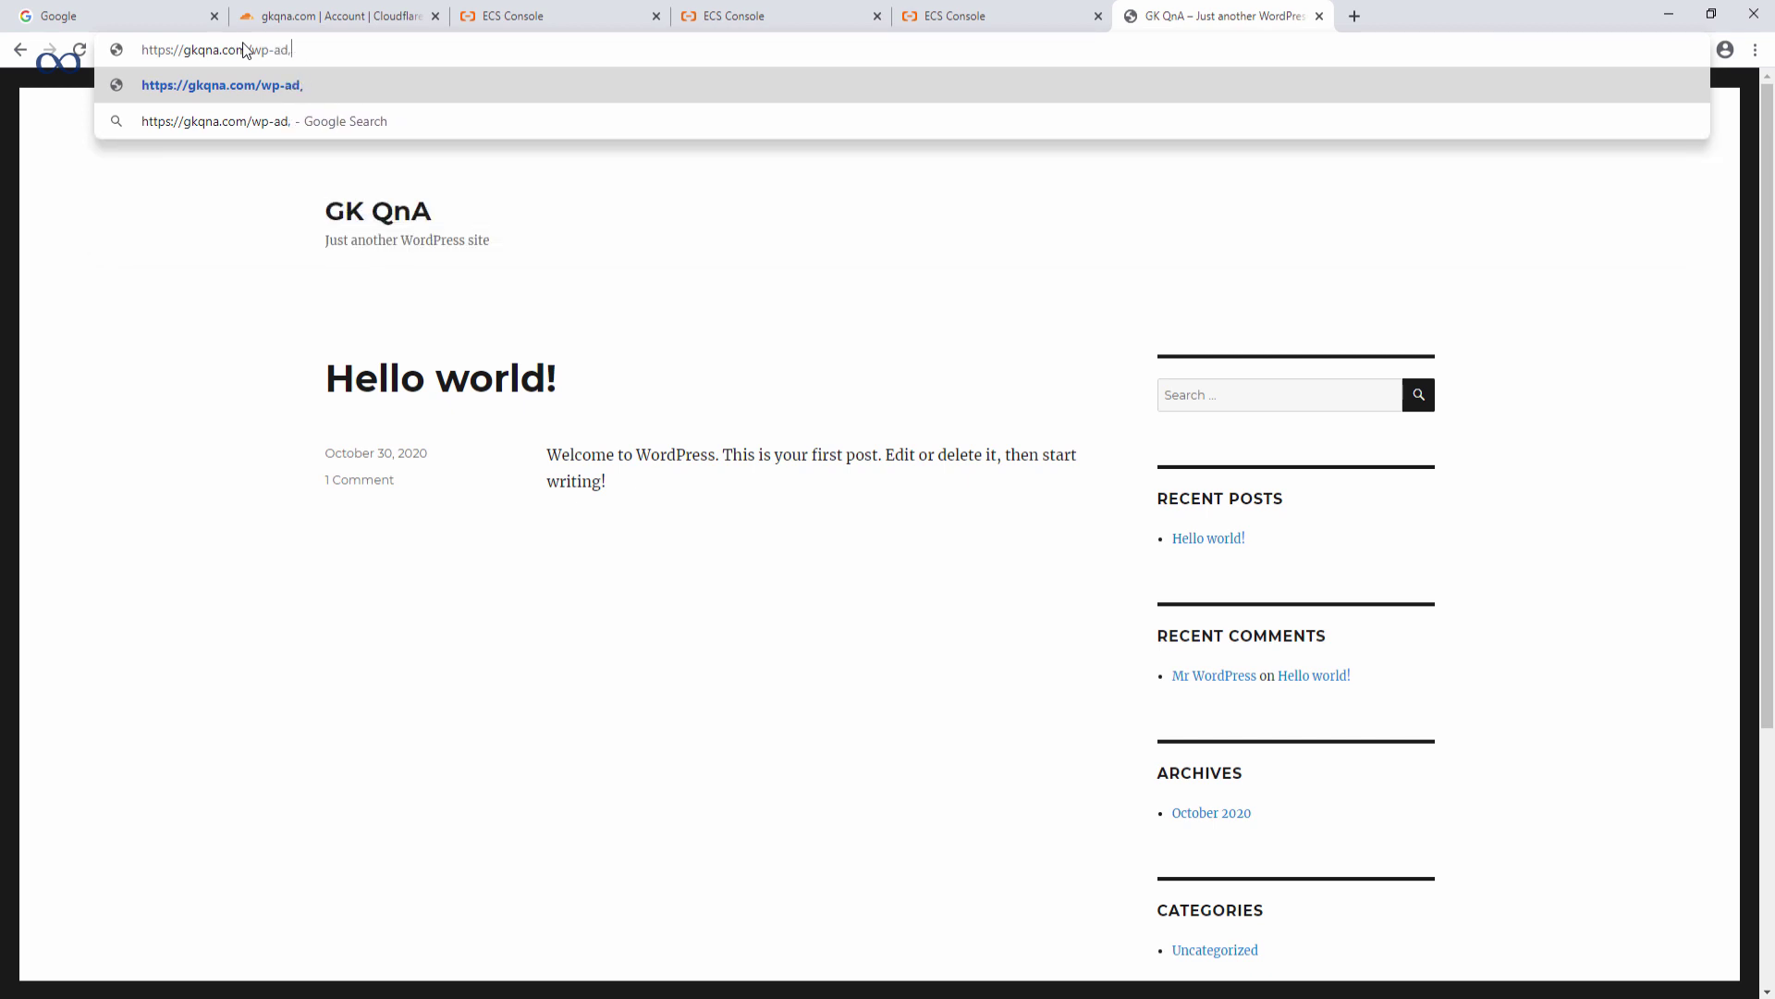
pyautogui.write('admin')
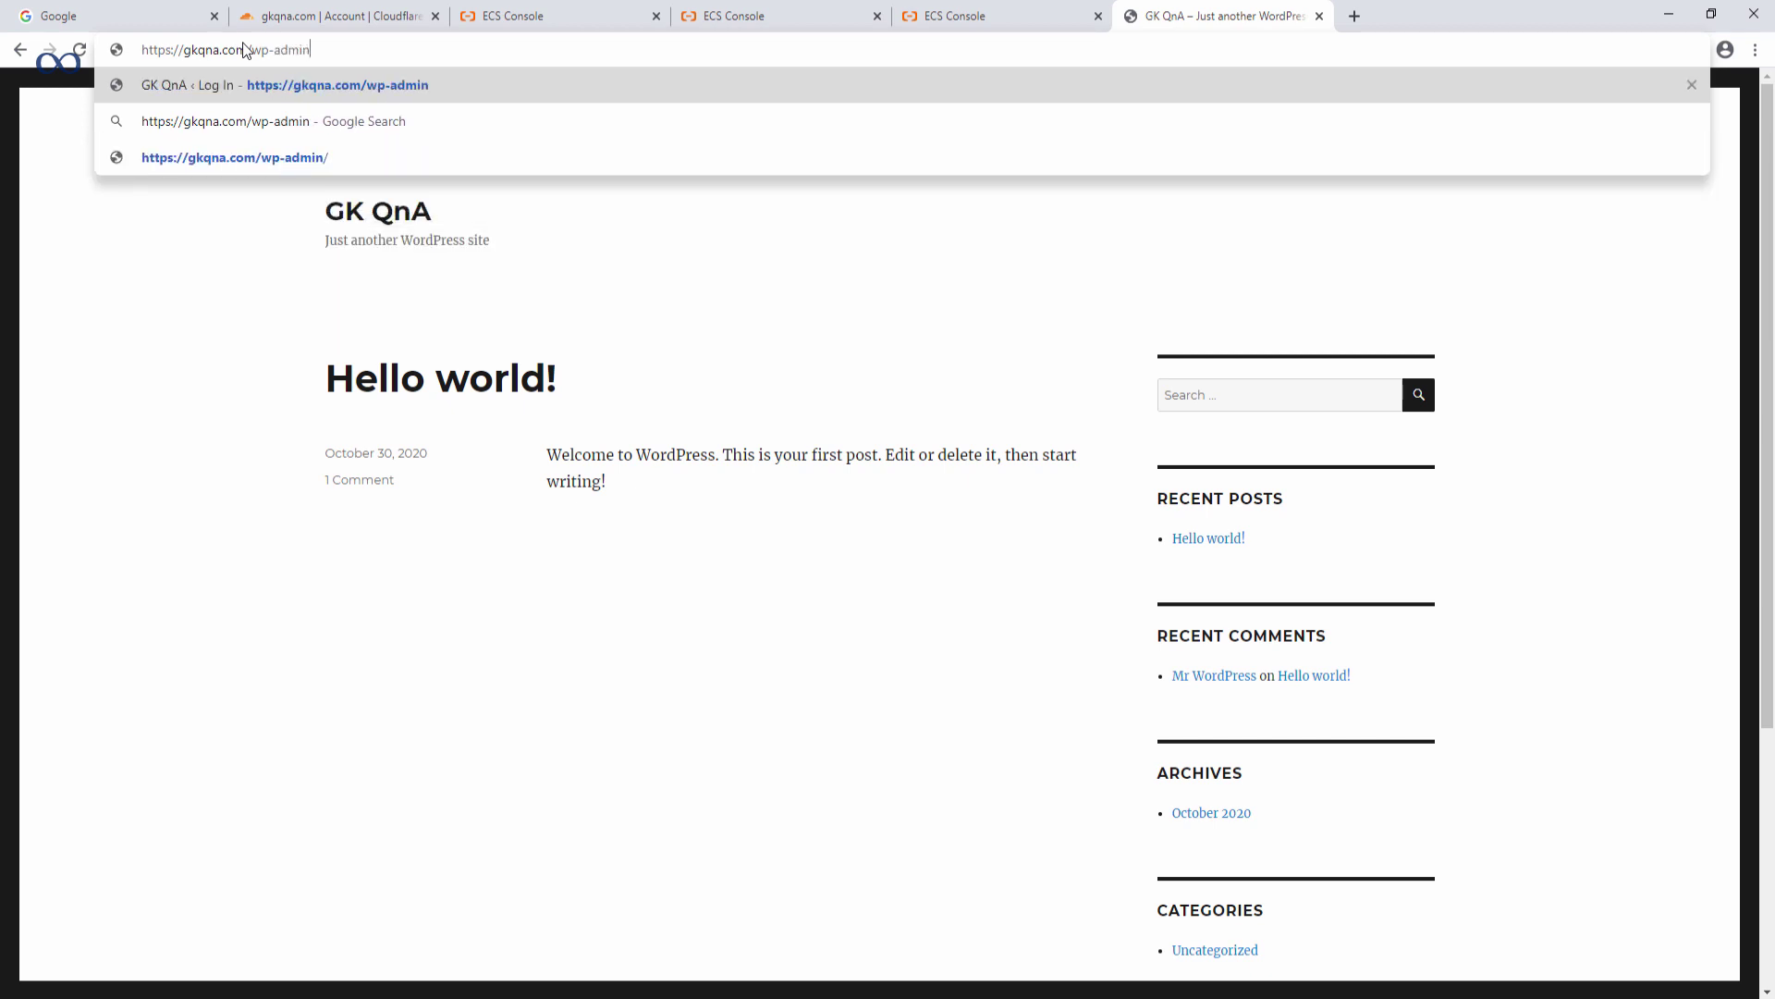
pyautogui.press('Return')
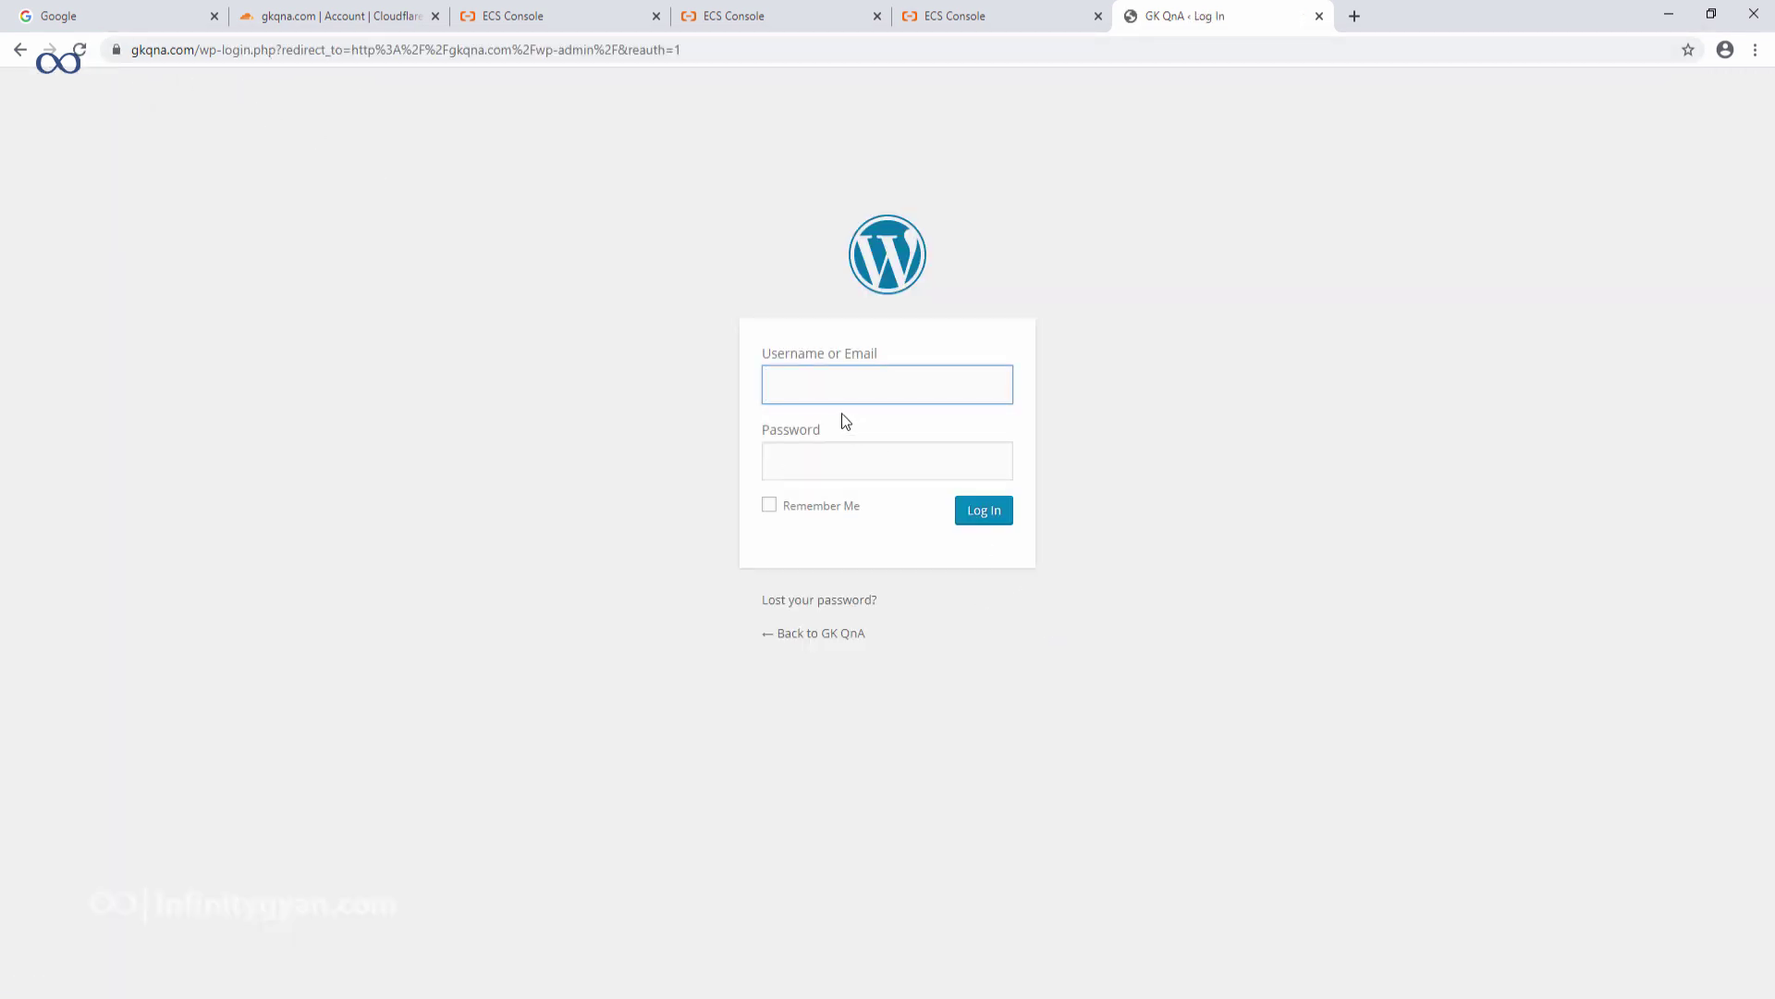
# - Log in as admin with the account password and decline saving the password
pyautogui.write('admin')
pyautogui.press('Tab')
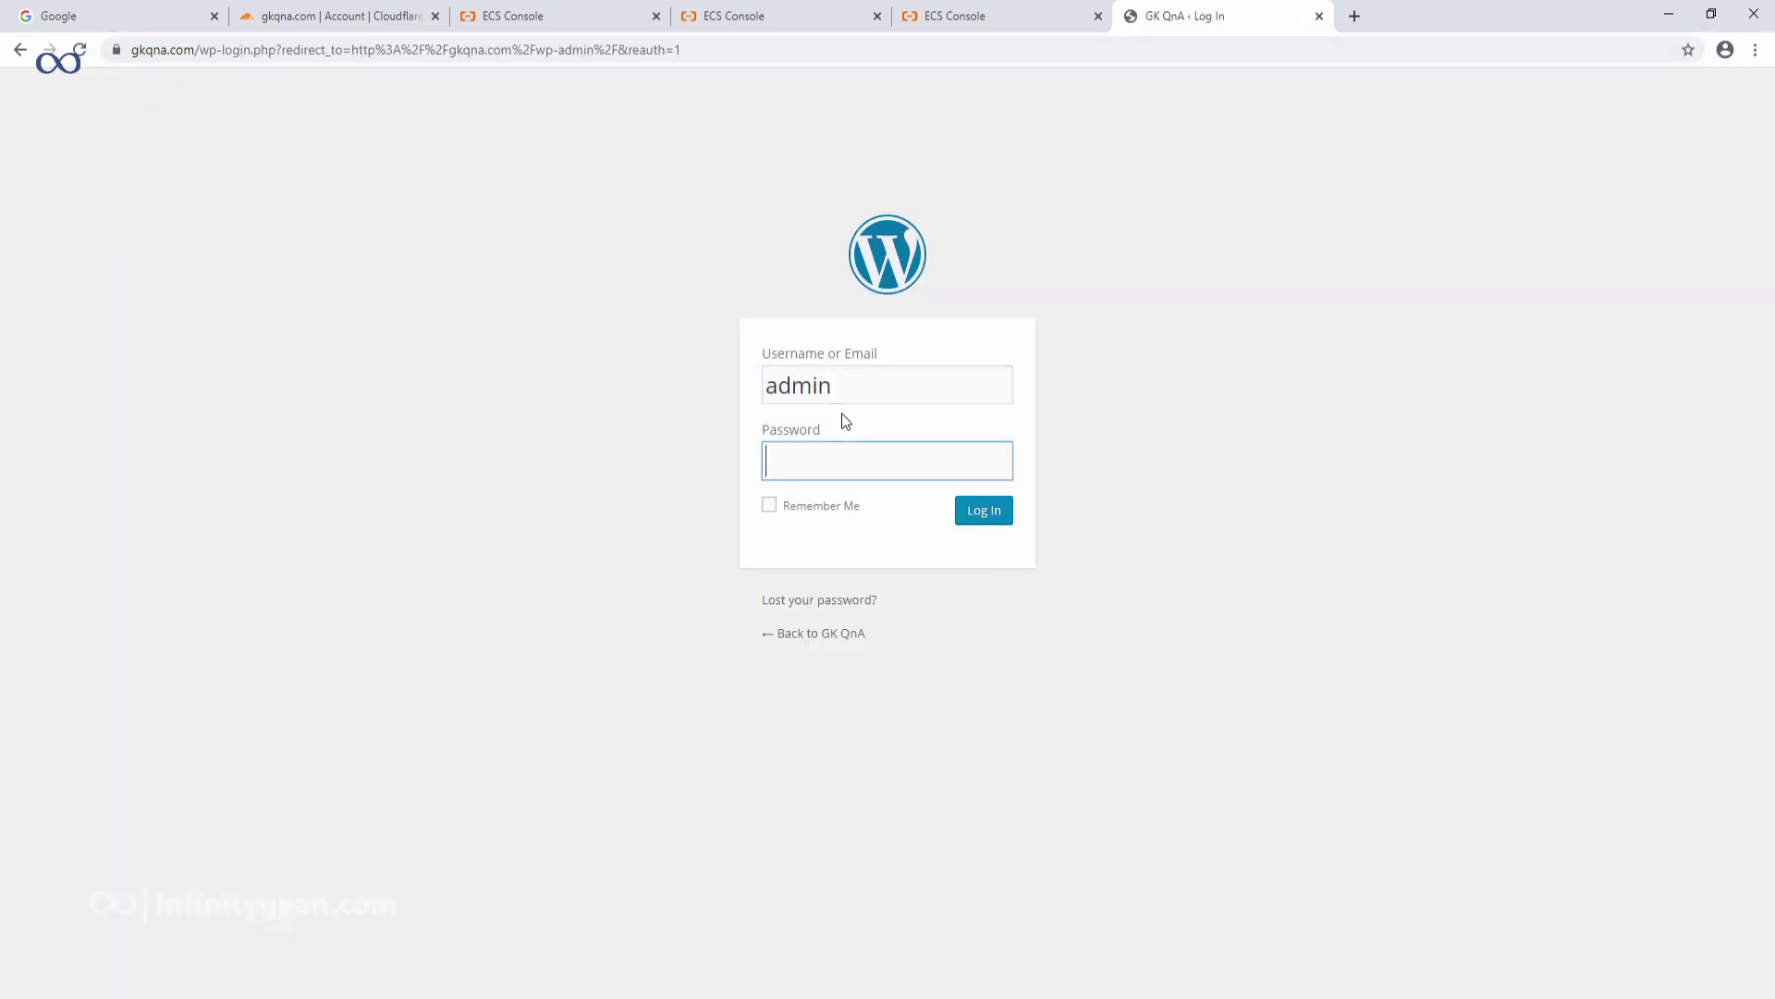
pyautogui.write('**********')
pyautogui.click(999, 520)
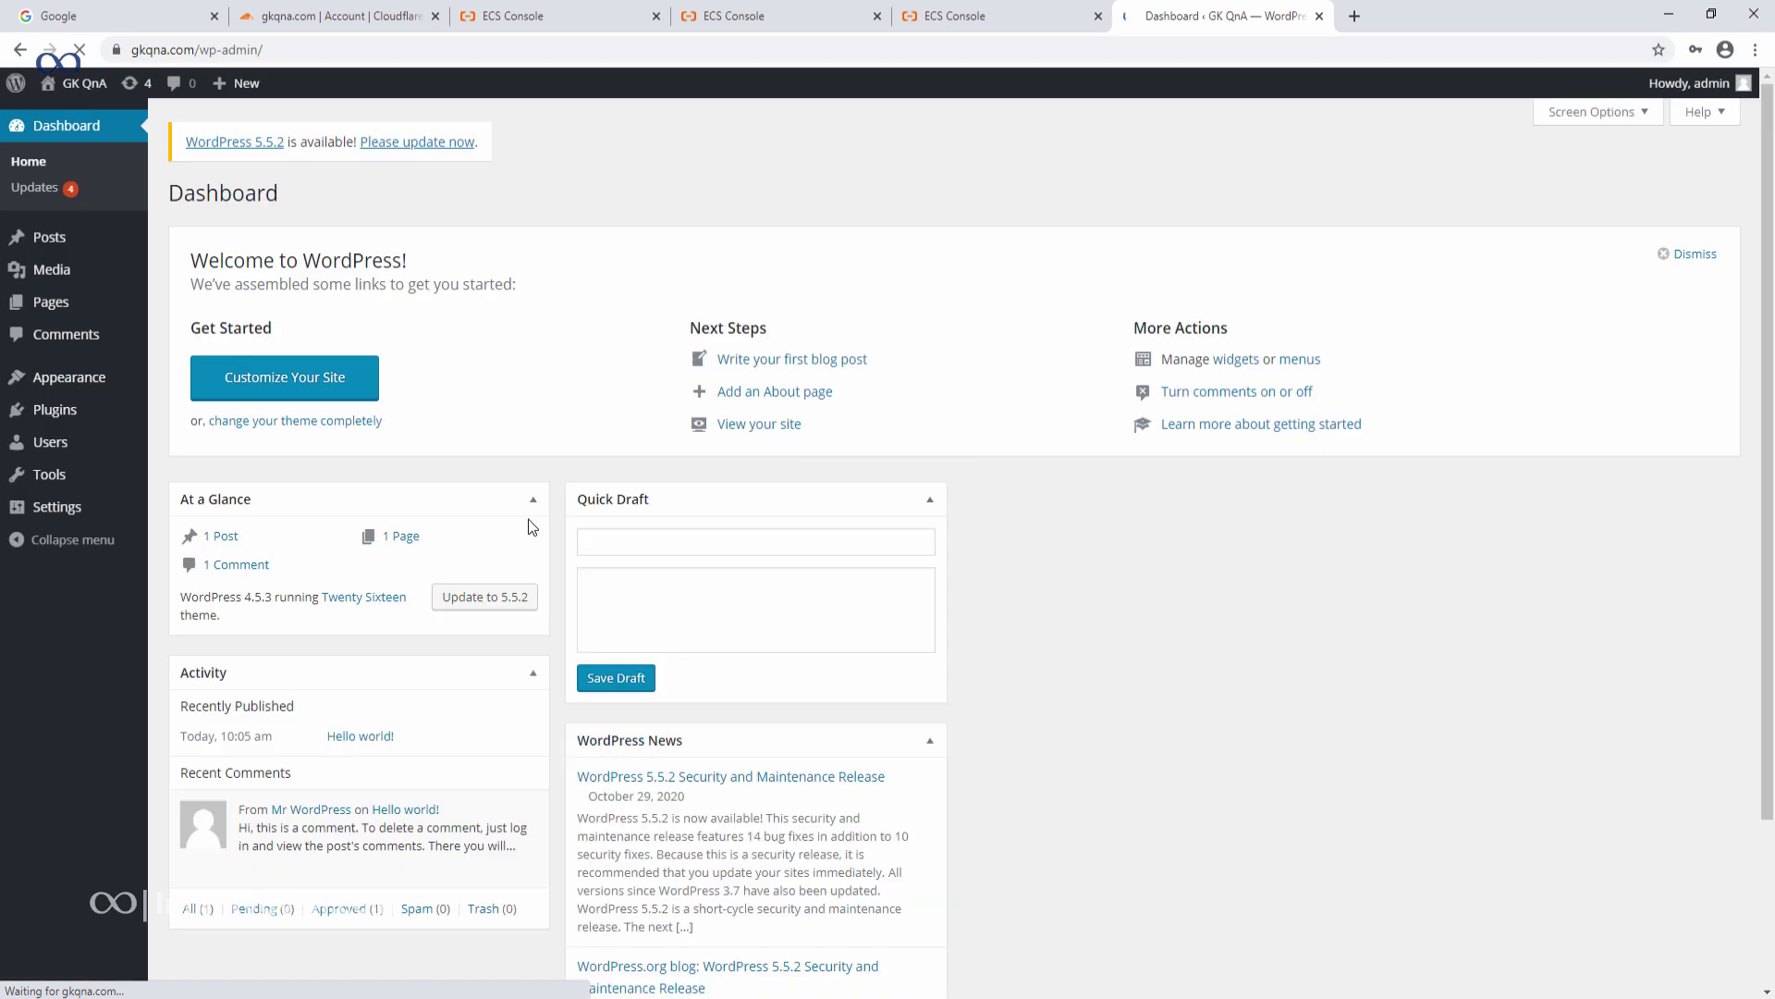
pyautogui.click(1706, 360)
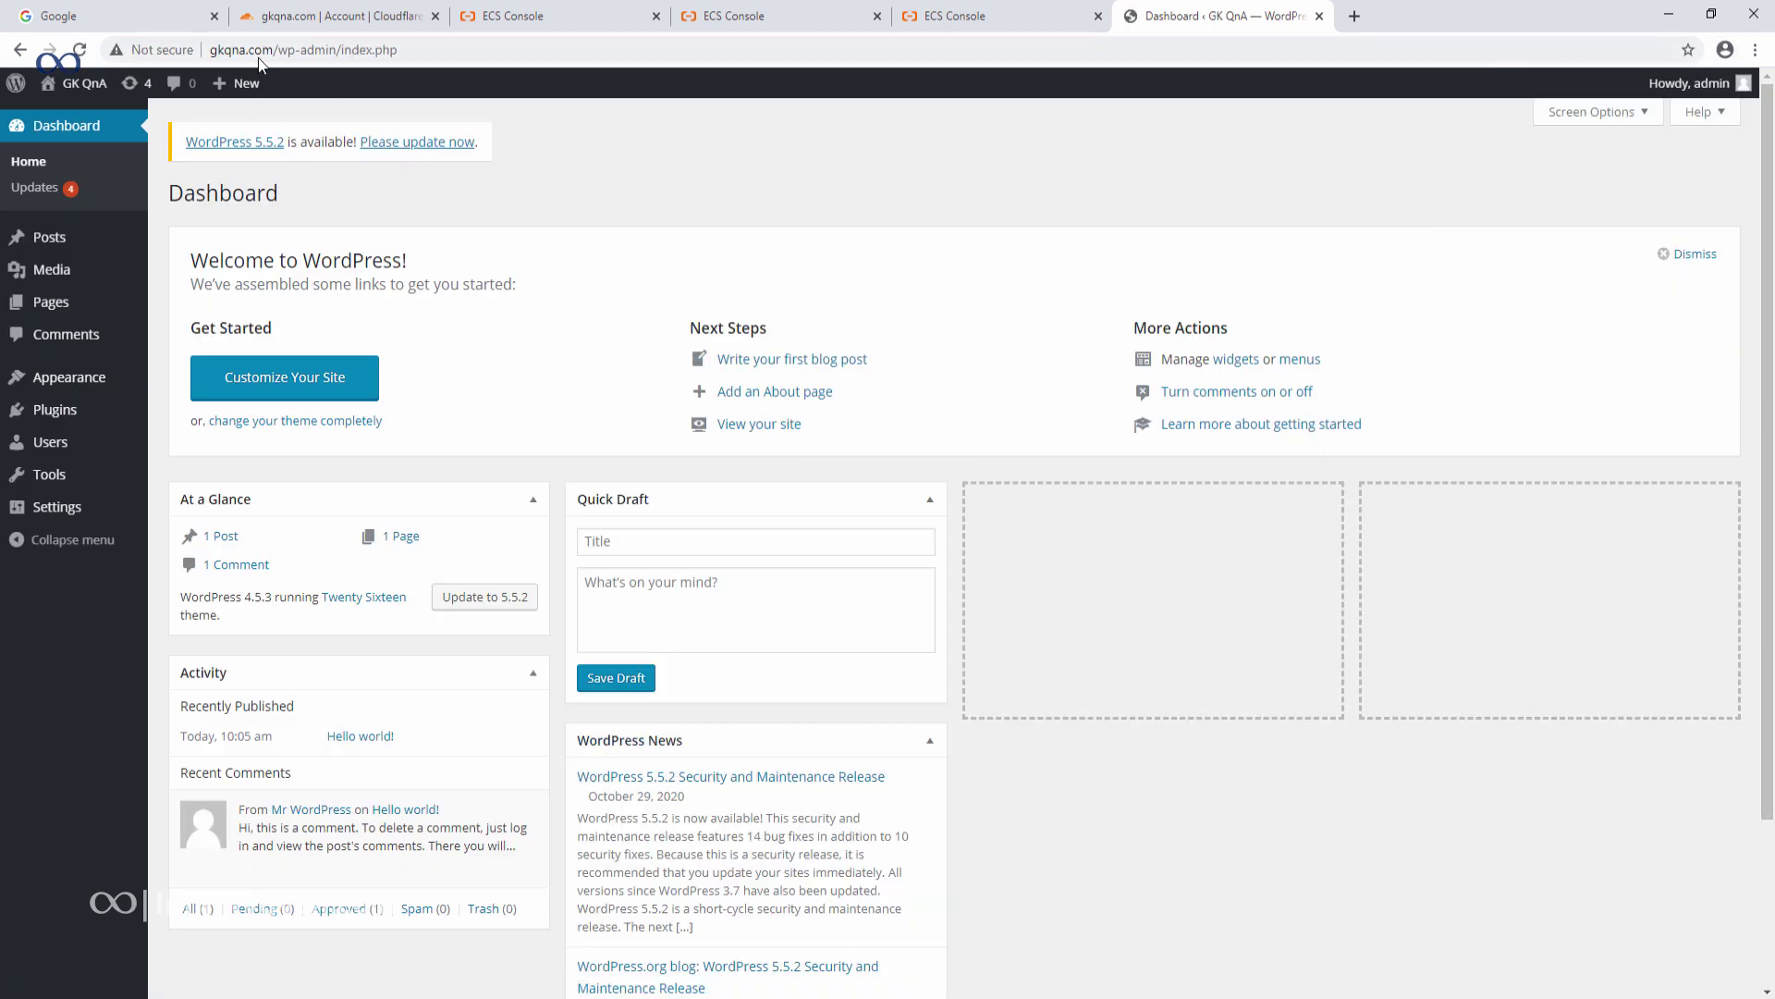
# - Browse the WordPress Tools and Themes pages, then return to the Dashboard
pyautogui.moveTo(219, 81)
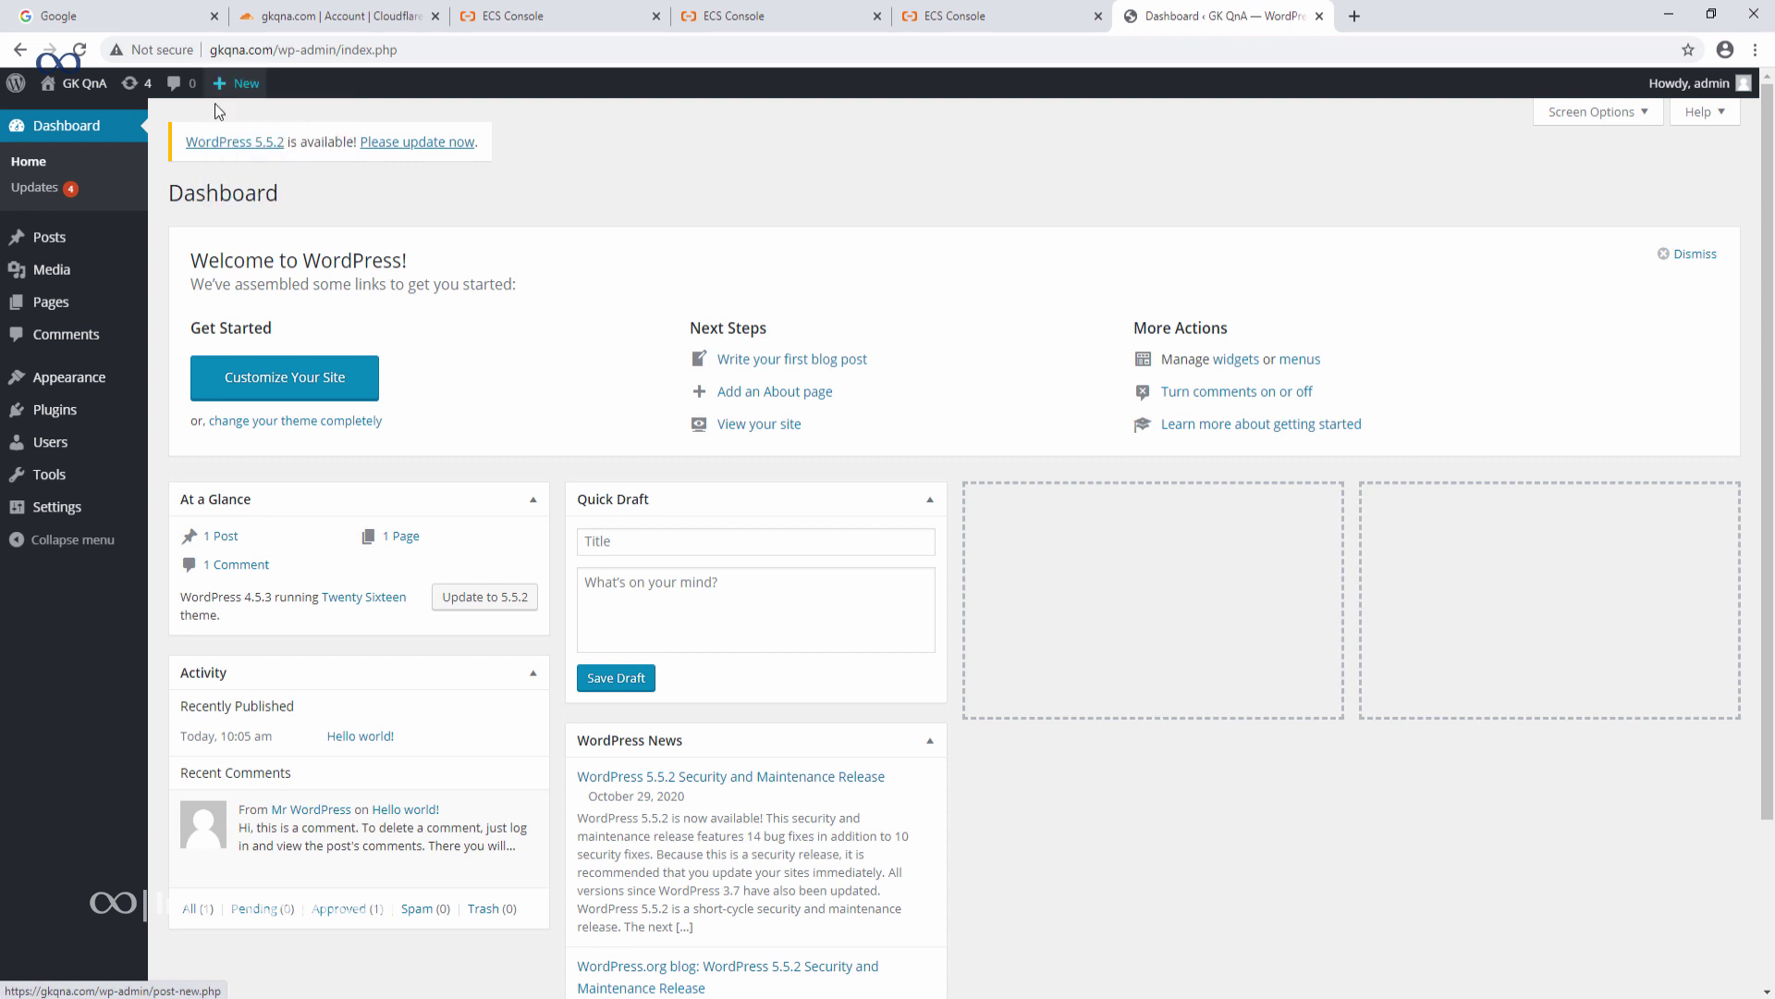
pyautogui.click(63, 472)
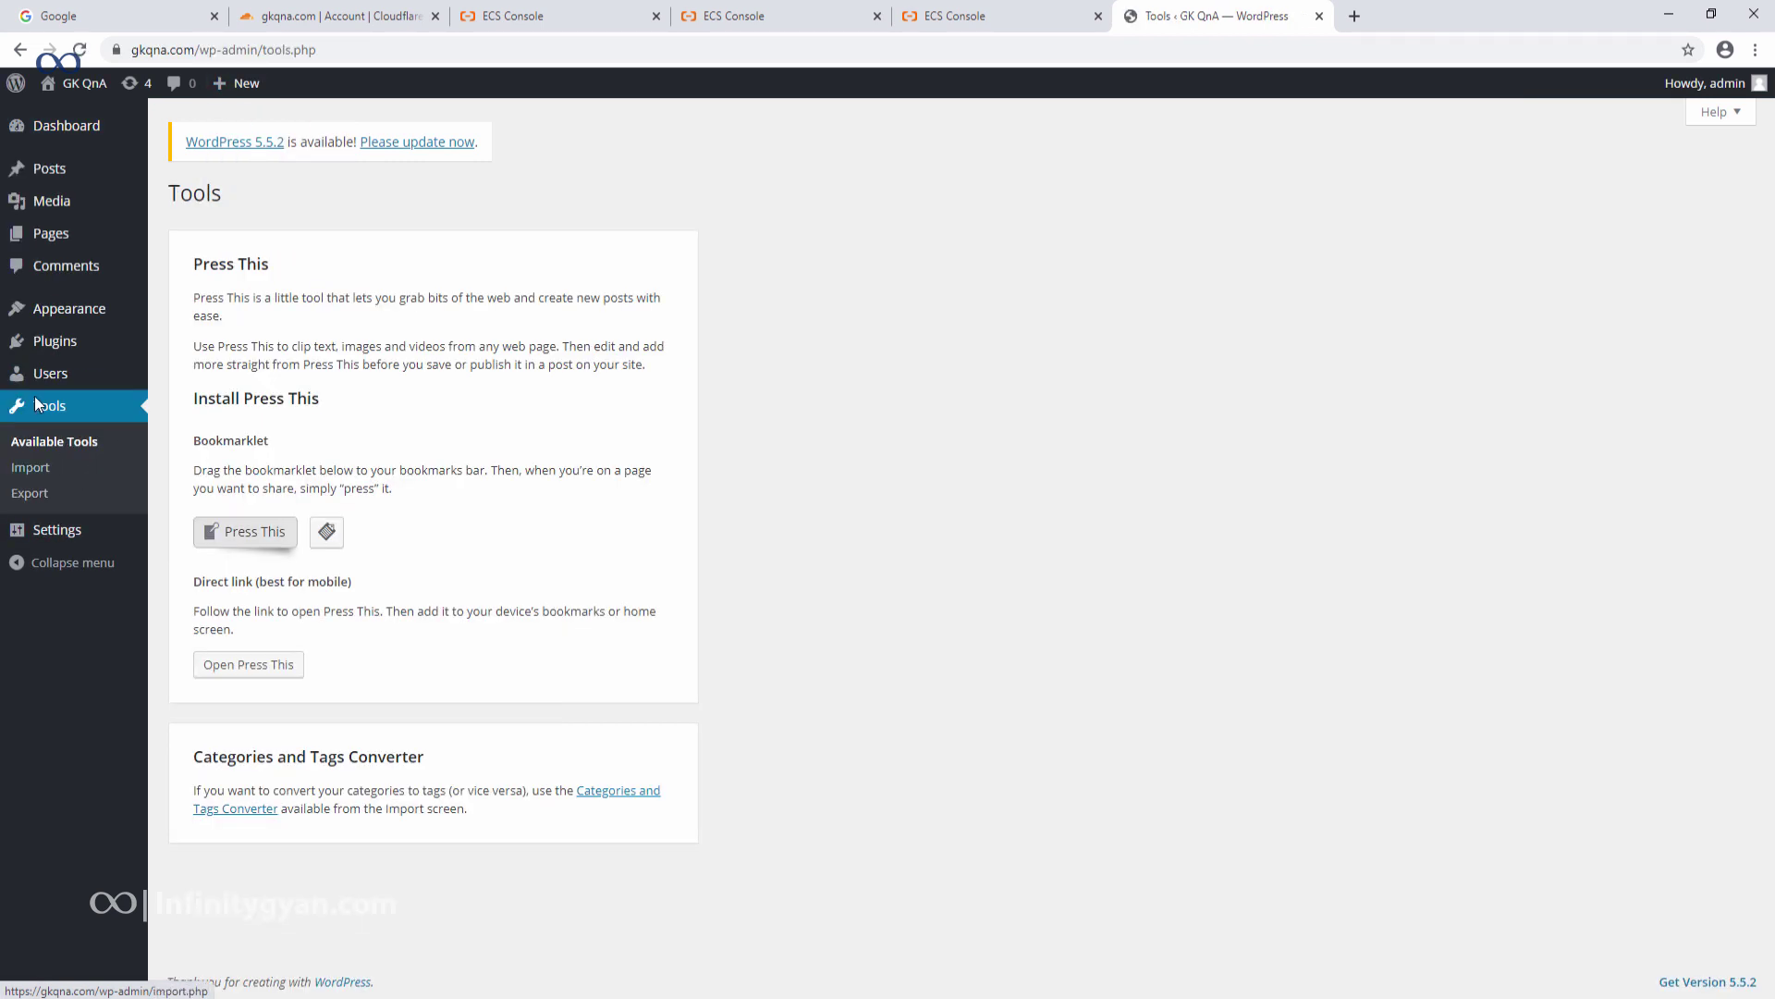
pyautogui.click(43, 305)
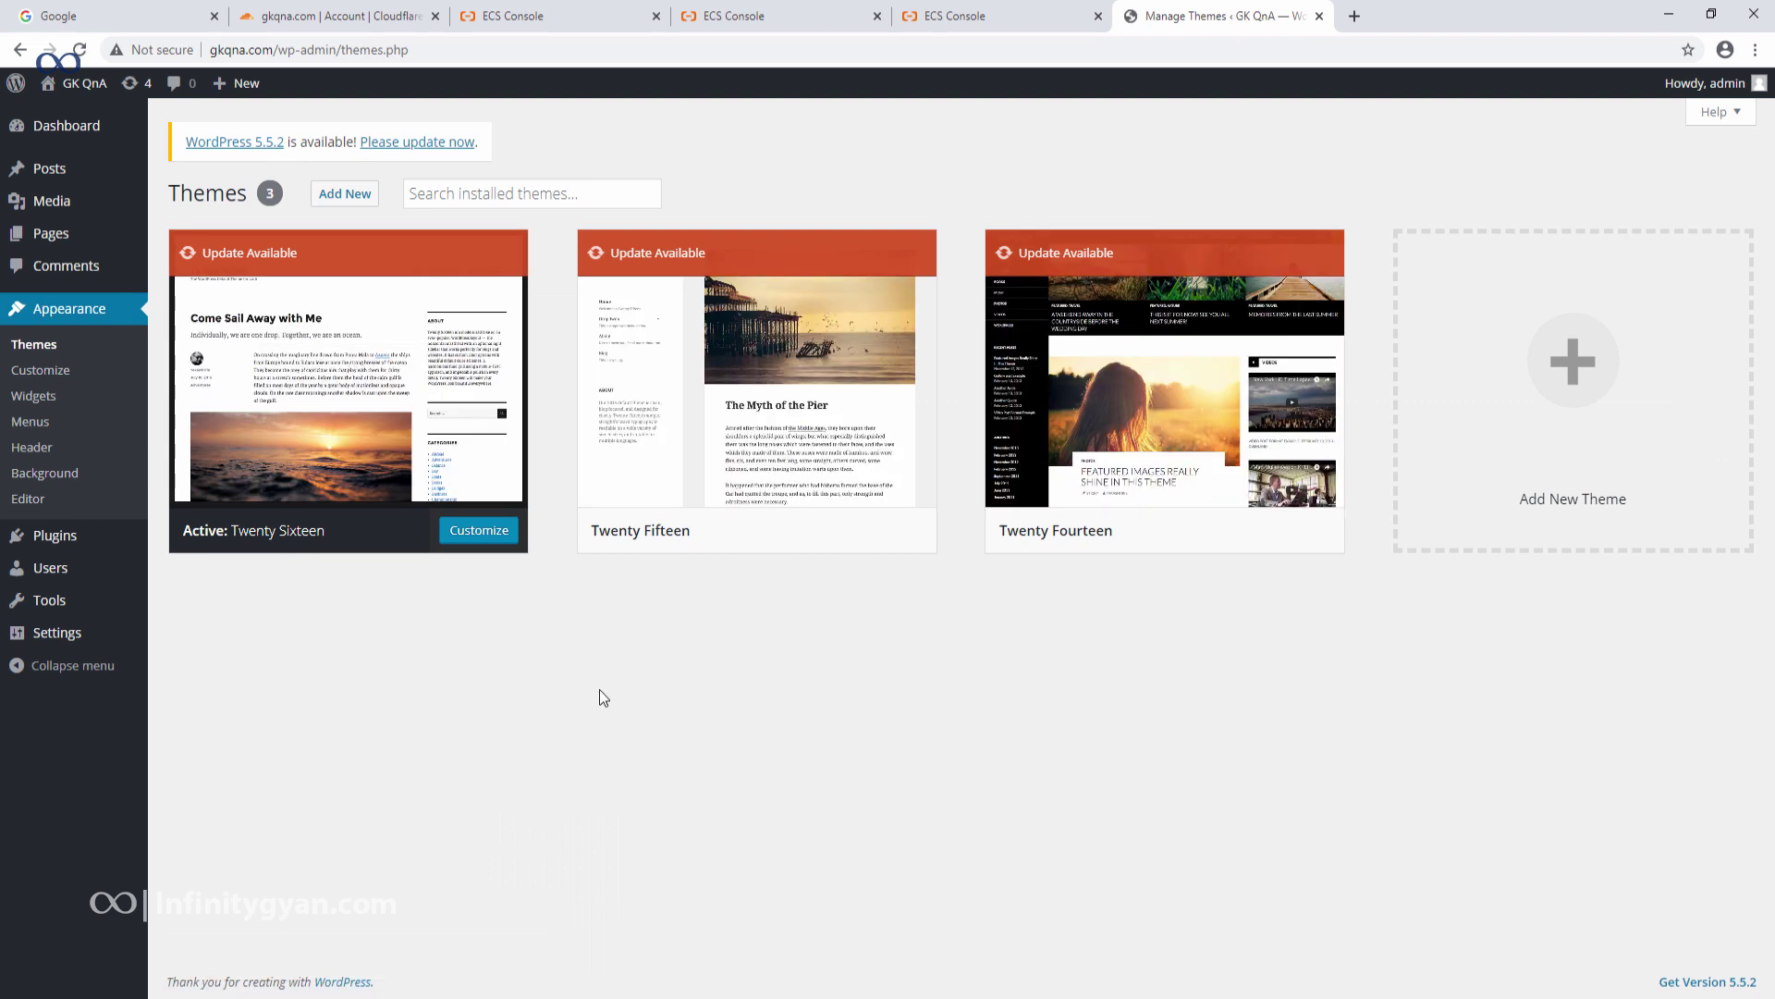
pyautogui.click(85, 126)
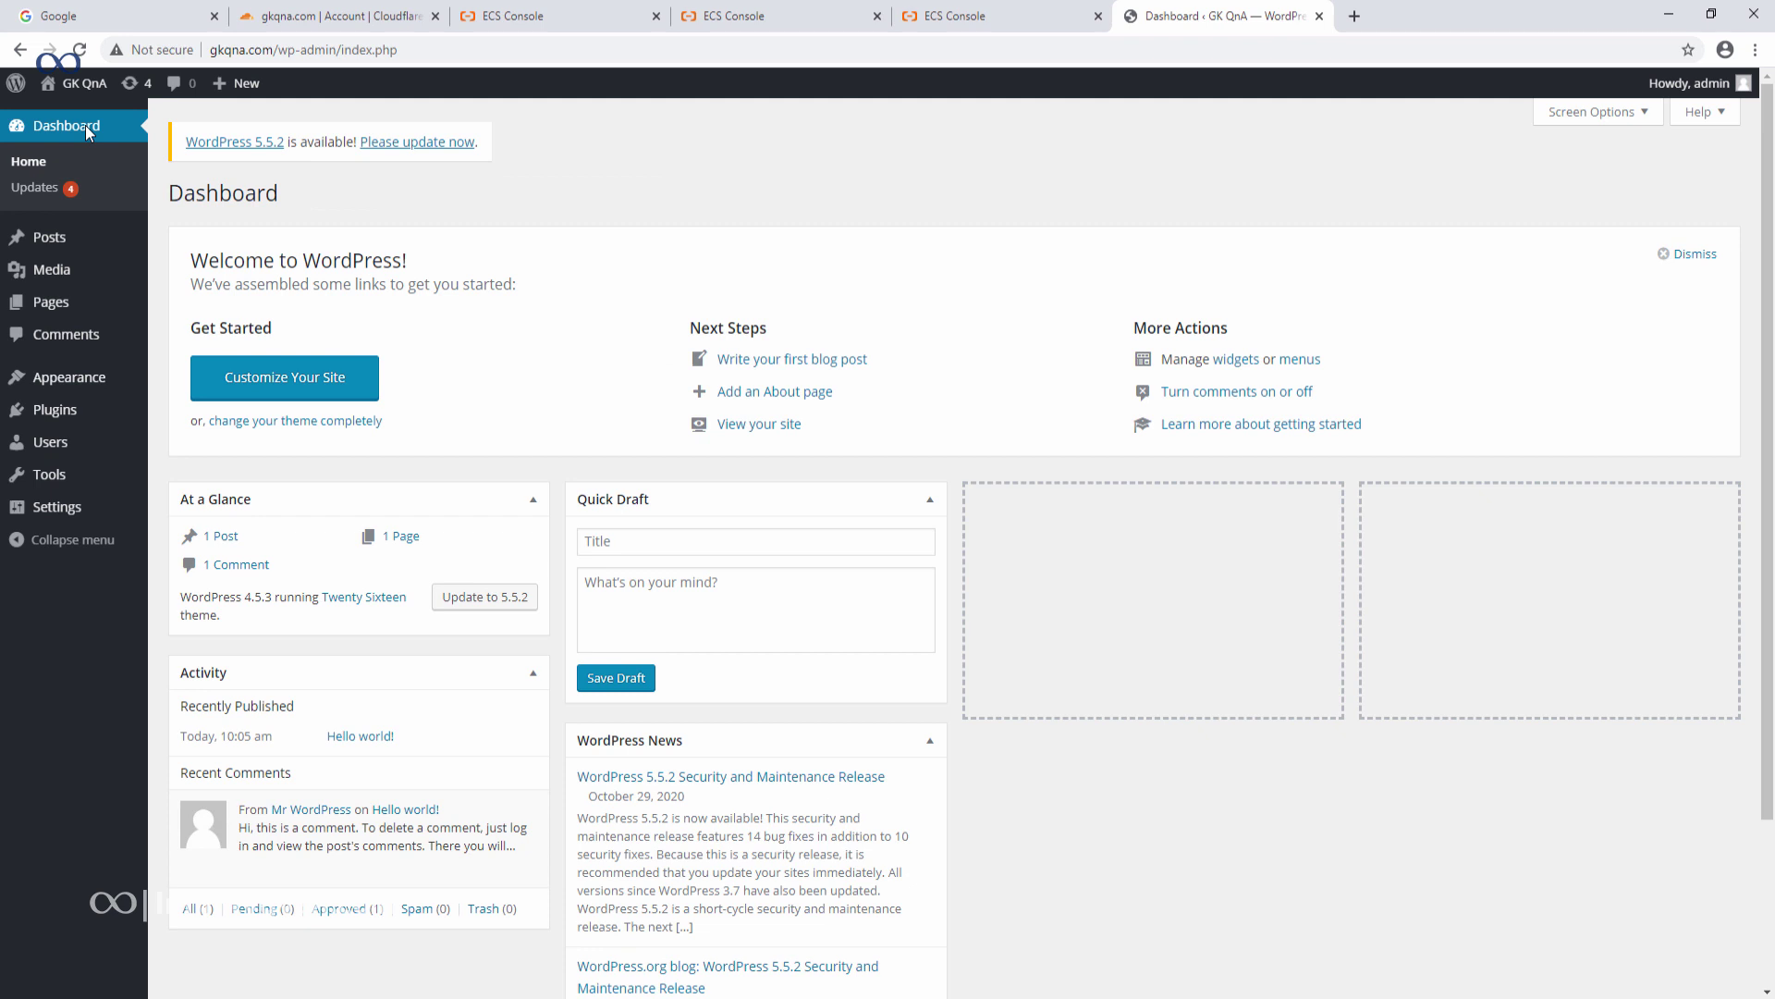
# - Close the duplicate ECS console tab and return to the WordPress dashboard tab
pyautogui.click(534, 9)
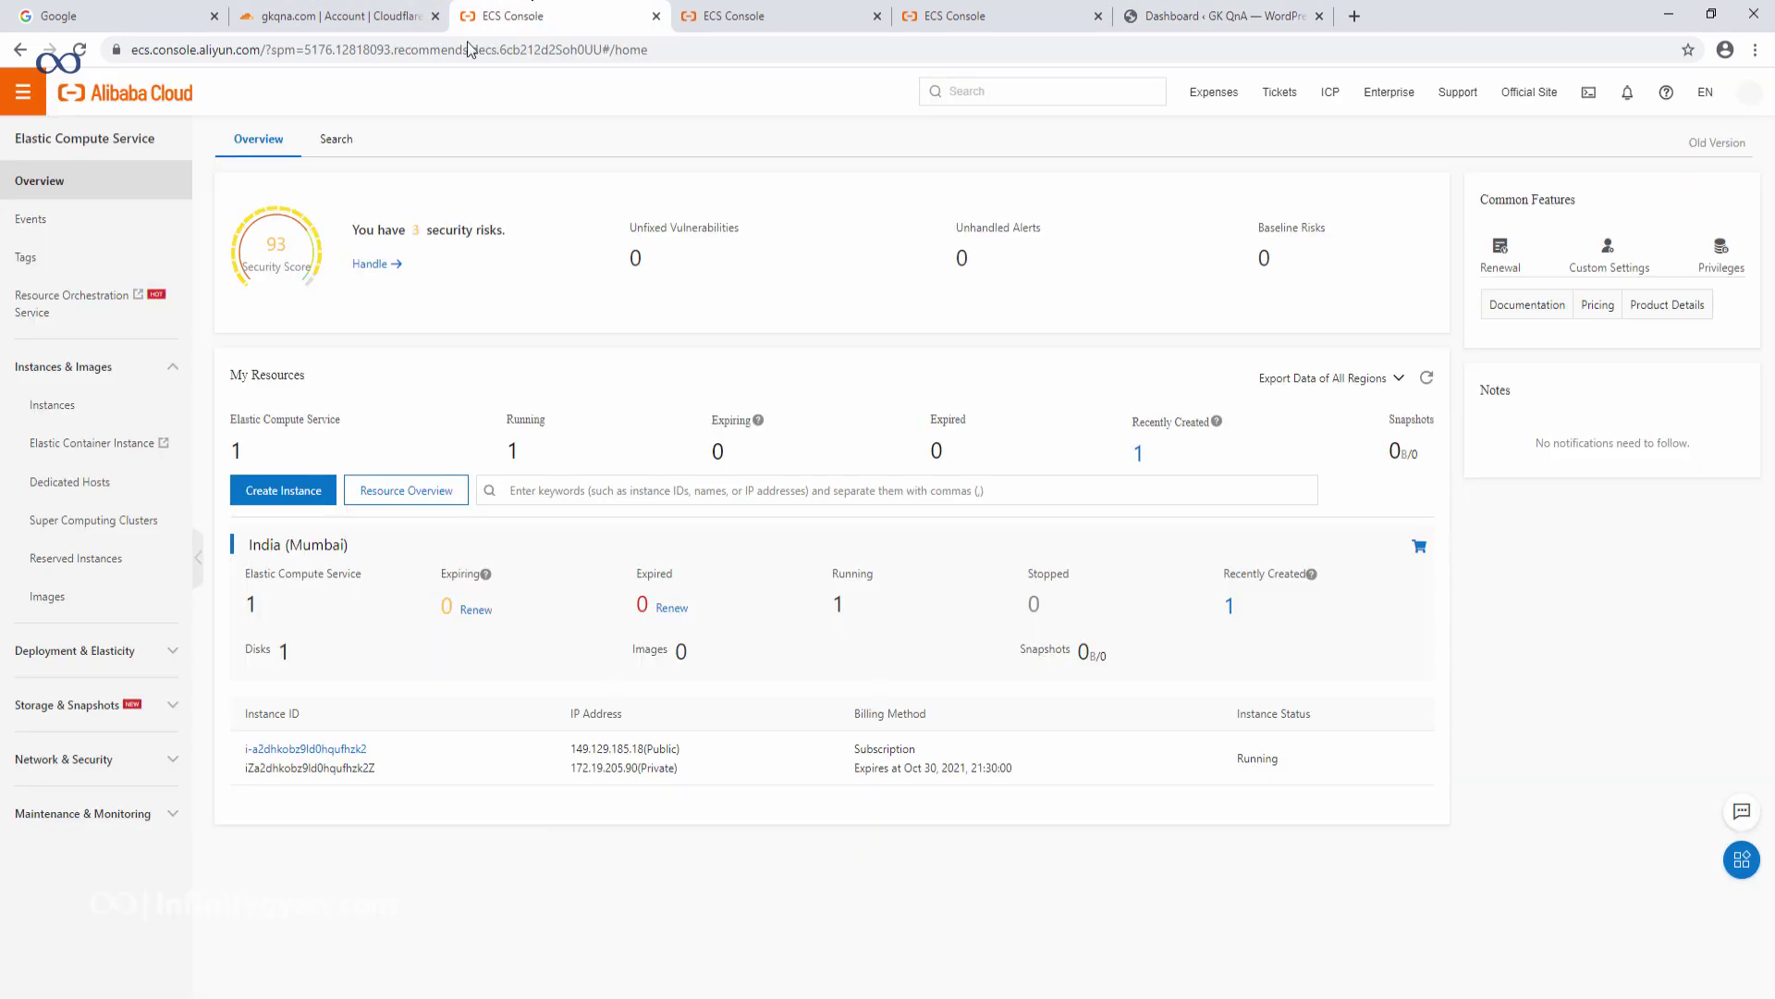
pyautogui.click(1097, 16)
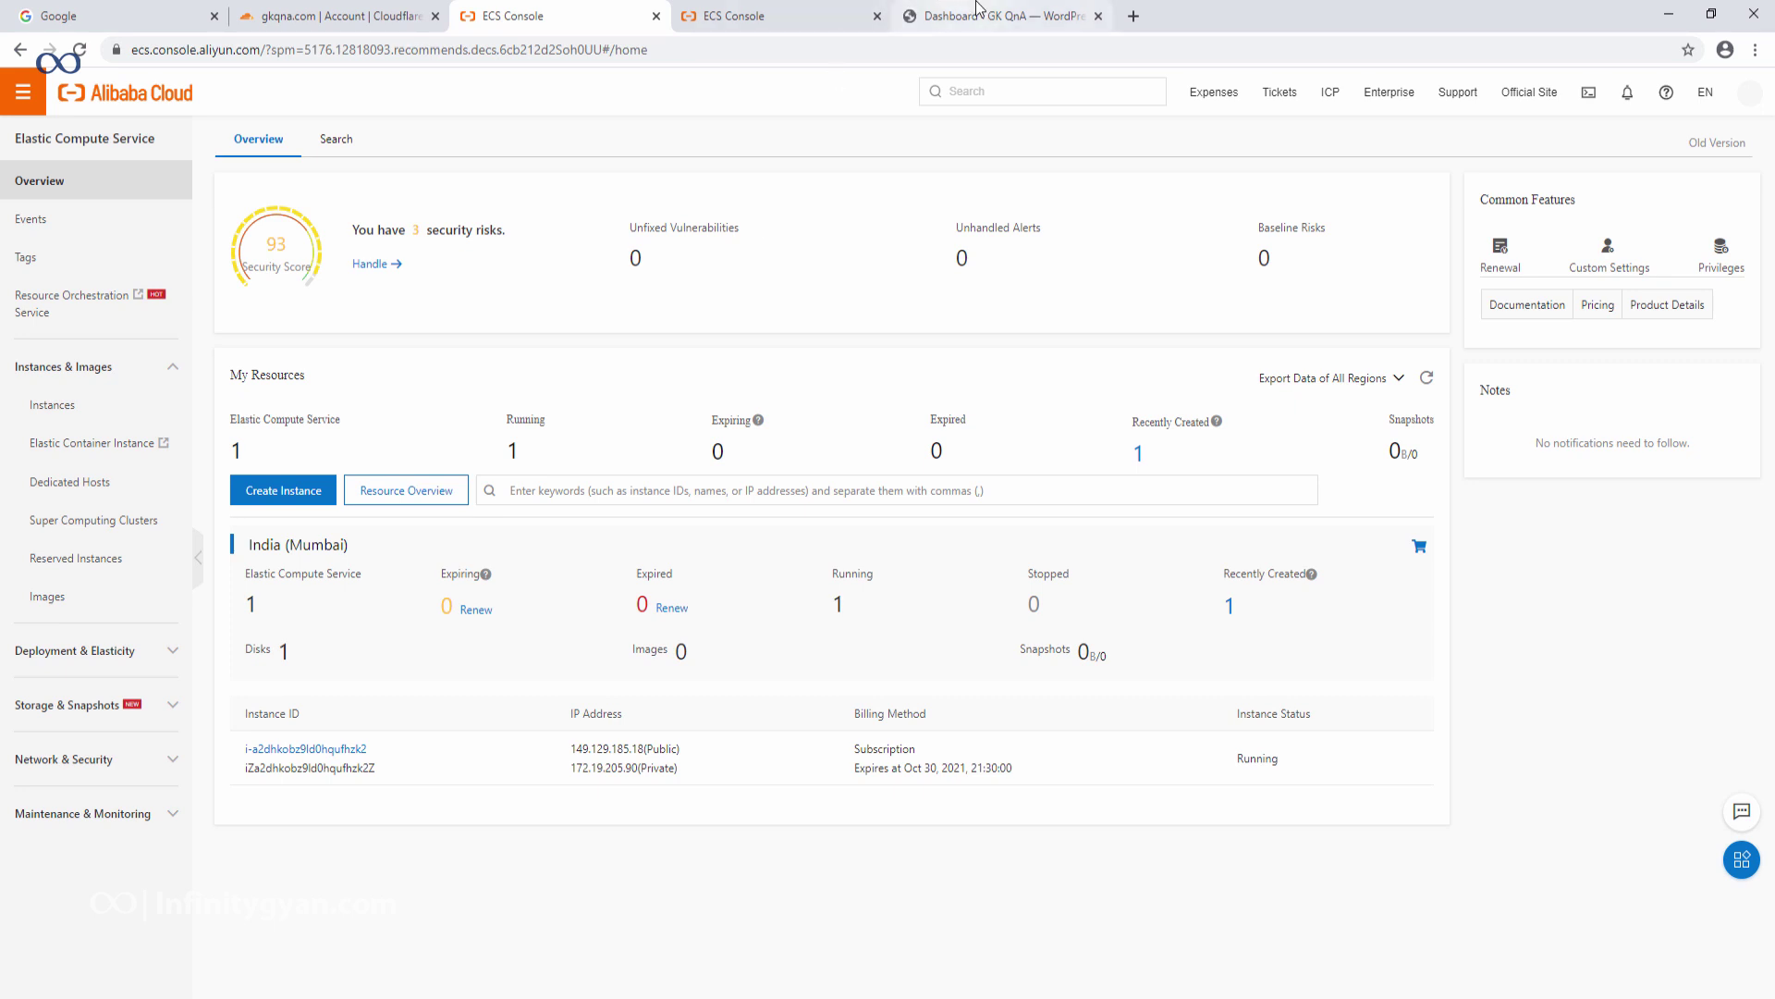
pyautogui.click(978, 11)
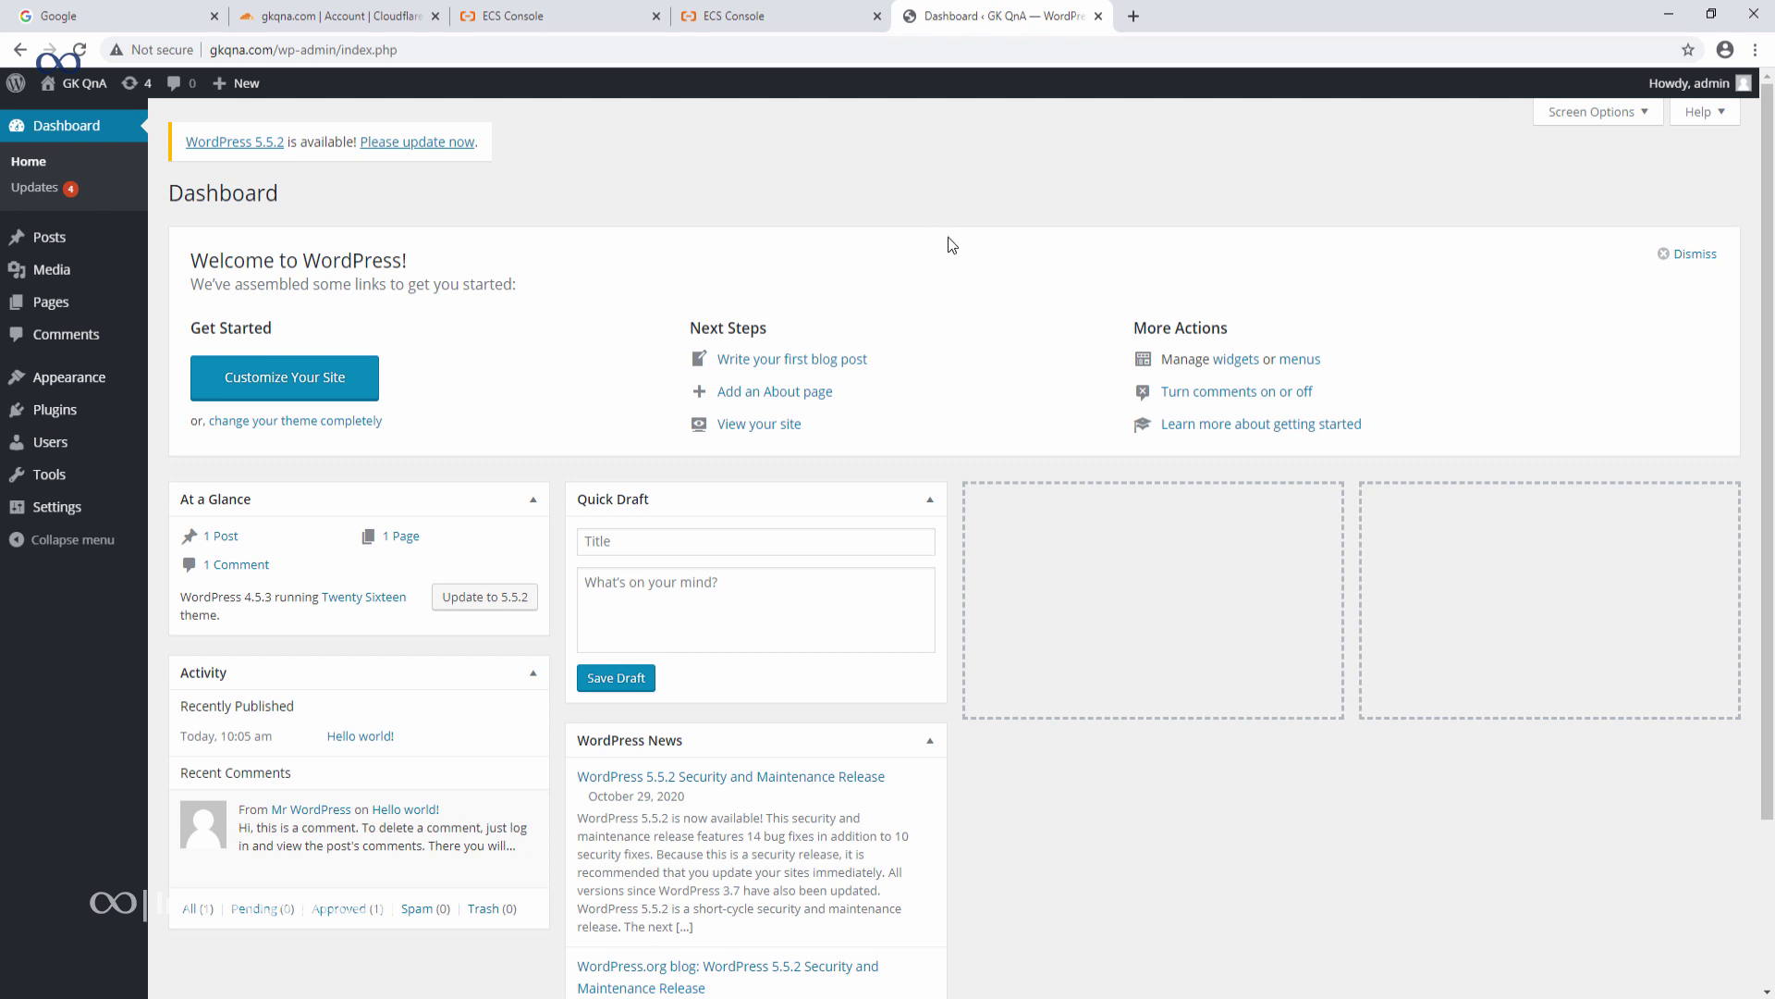
pyautogui.click(337, 985)
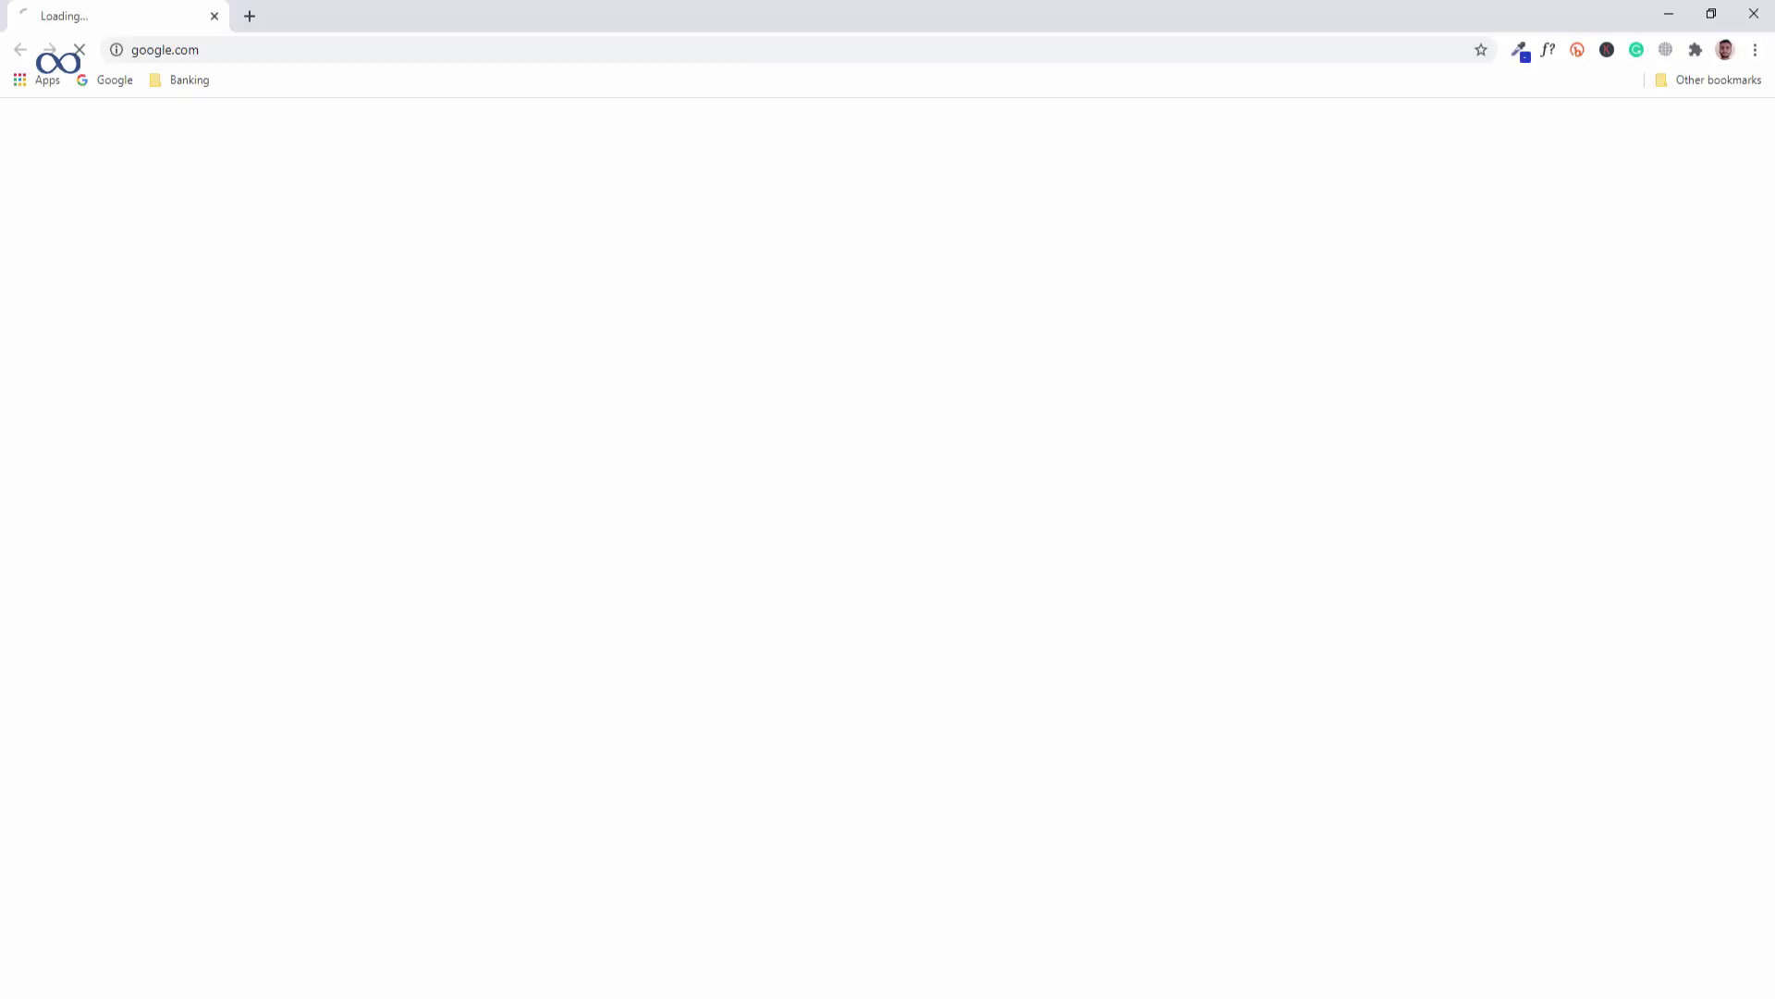
pyautogui.hotkey('ctrl', 't')
pyautogui.write('https://gkqna.com/')
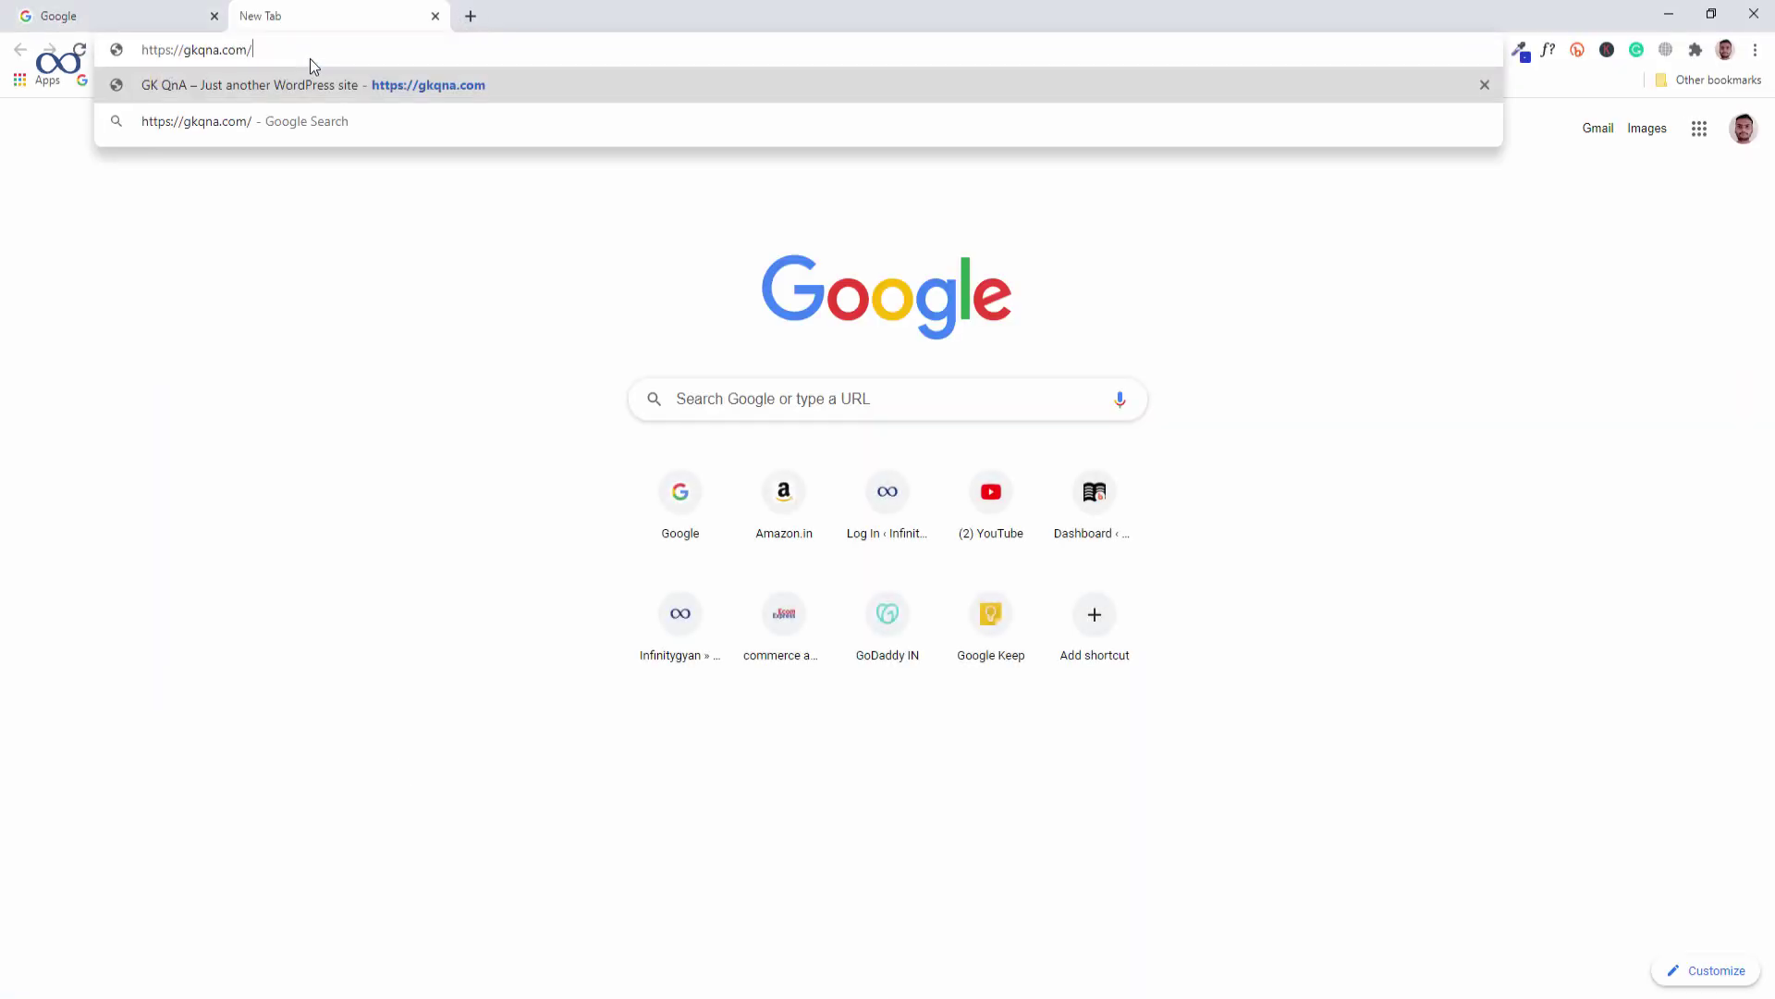
pyautogui.press('Return')
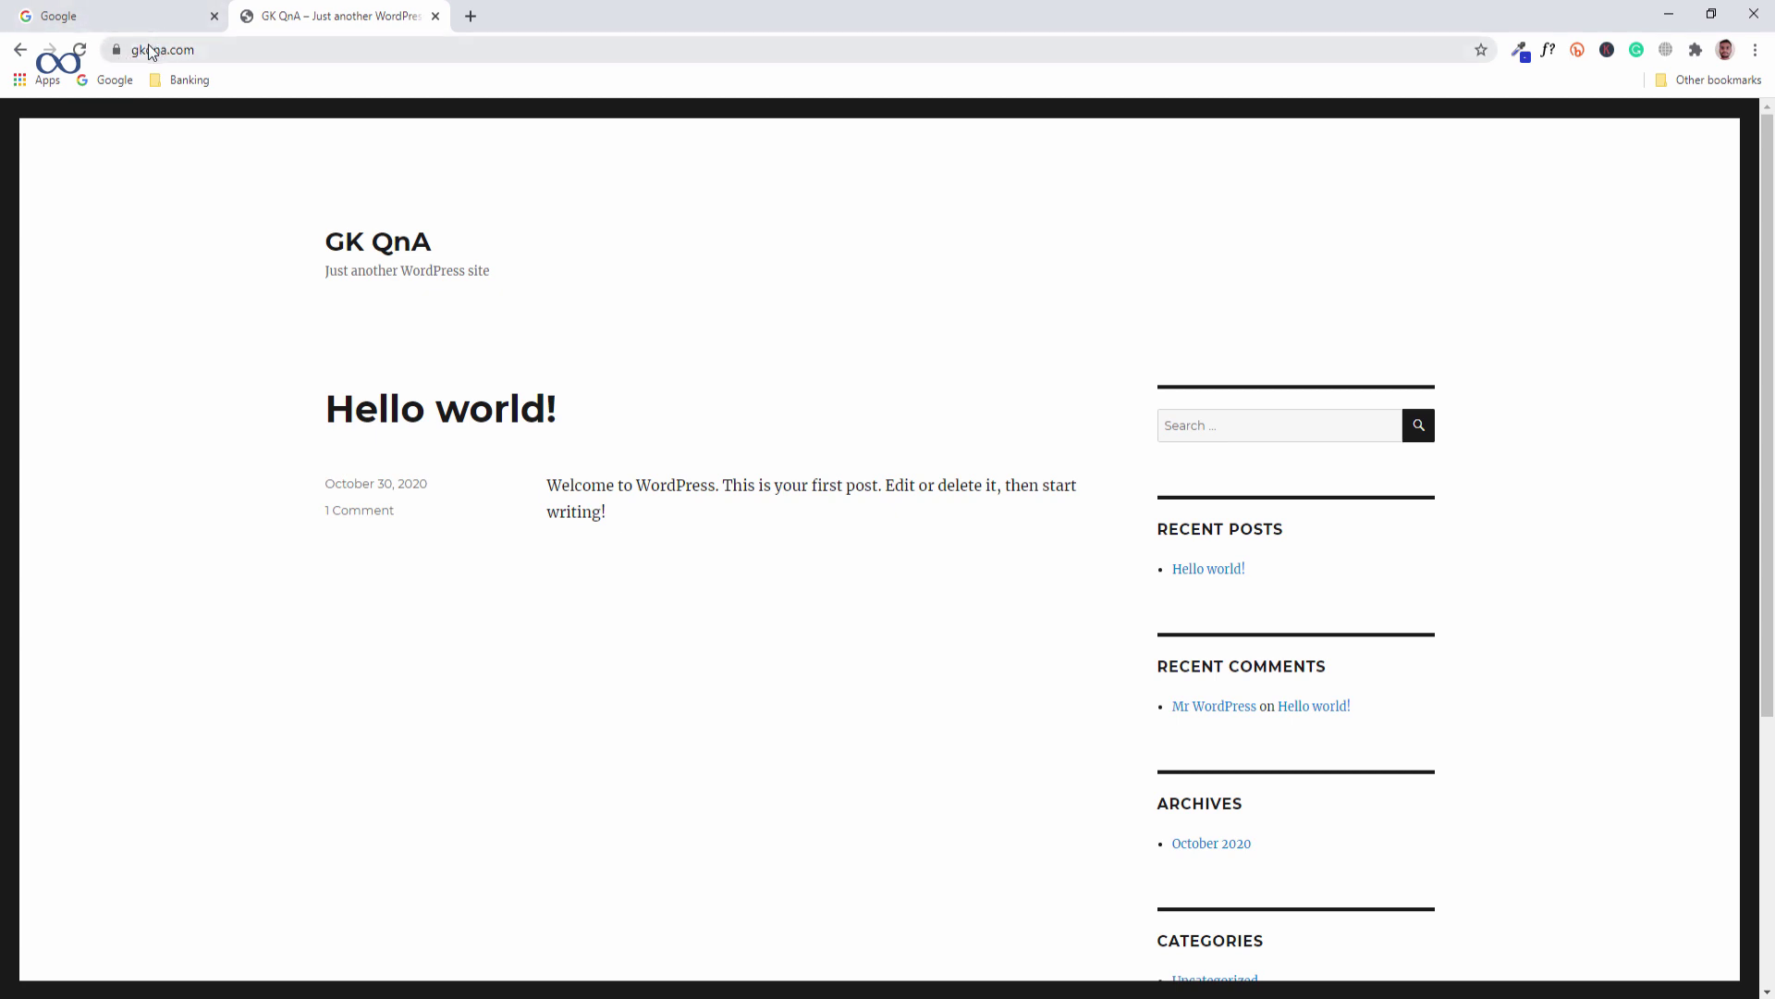
pyautogui.scroll(-5, 455, 397)
pyautogui.scroll(5, 1003, 404)
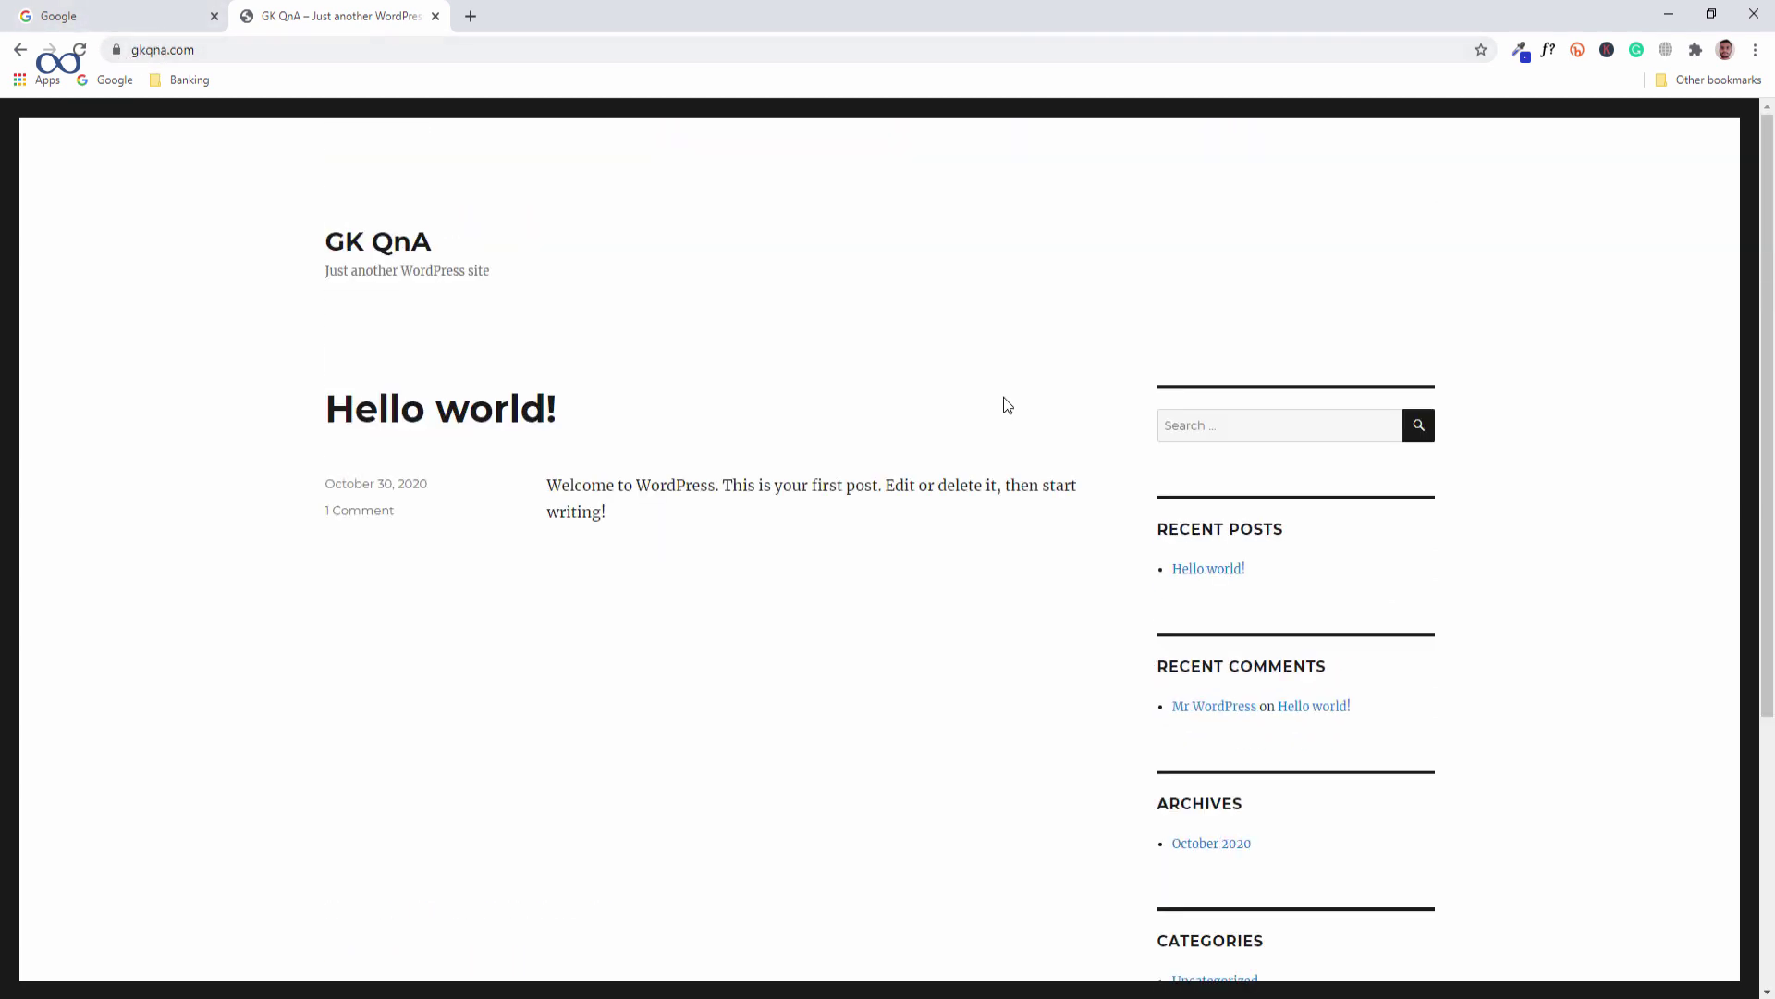
pyautogui.scroll(-2, 1241, 460)
pyautogui.scroll(-1, 1221, 407)
pyautogui.scroll(1, 1209, 375)
# - Open the Hello world! post, then return to the GK QnA home page
pyautogui.click(1209, 376)
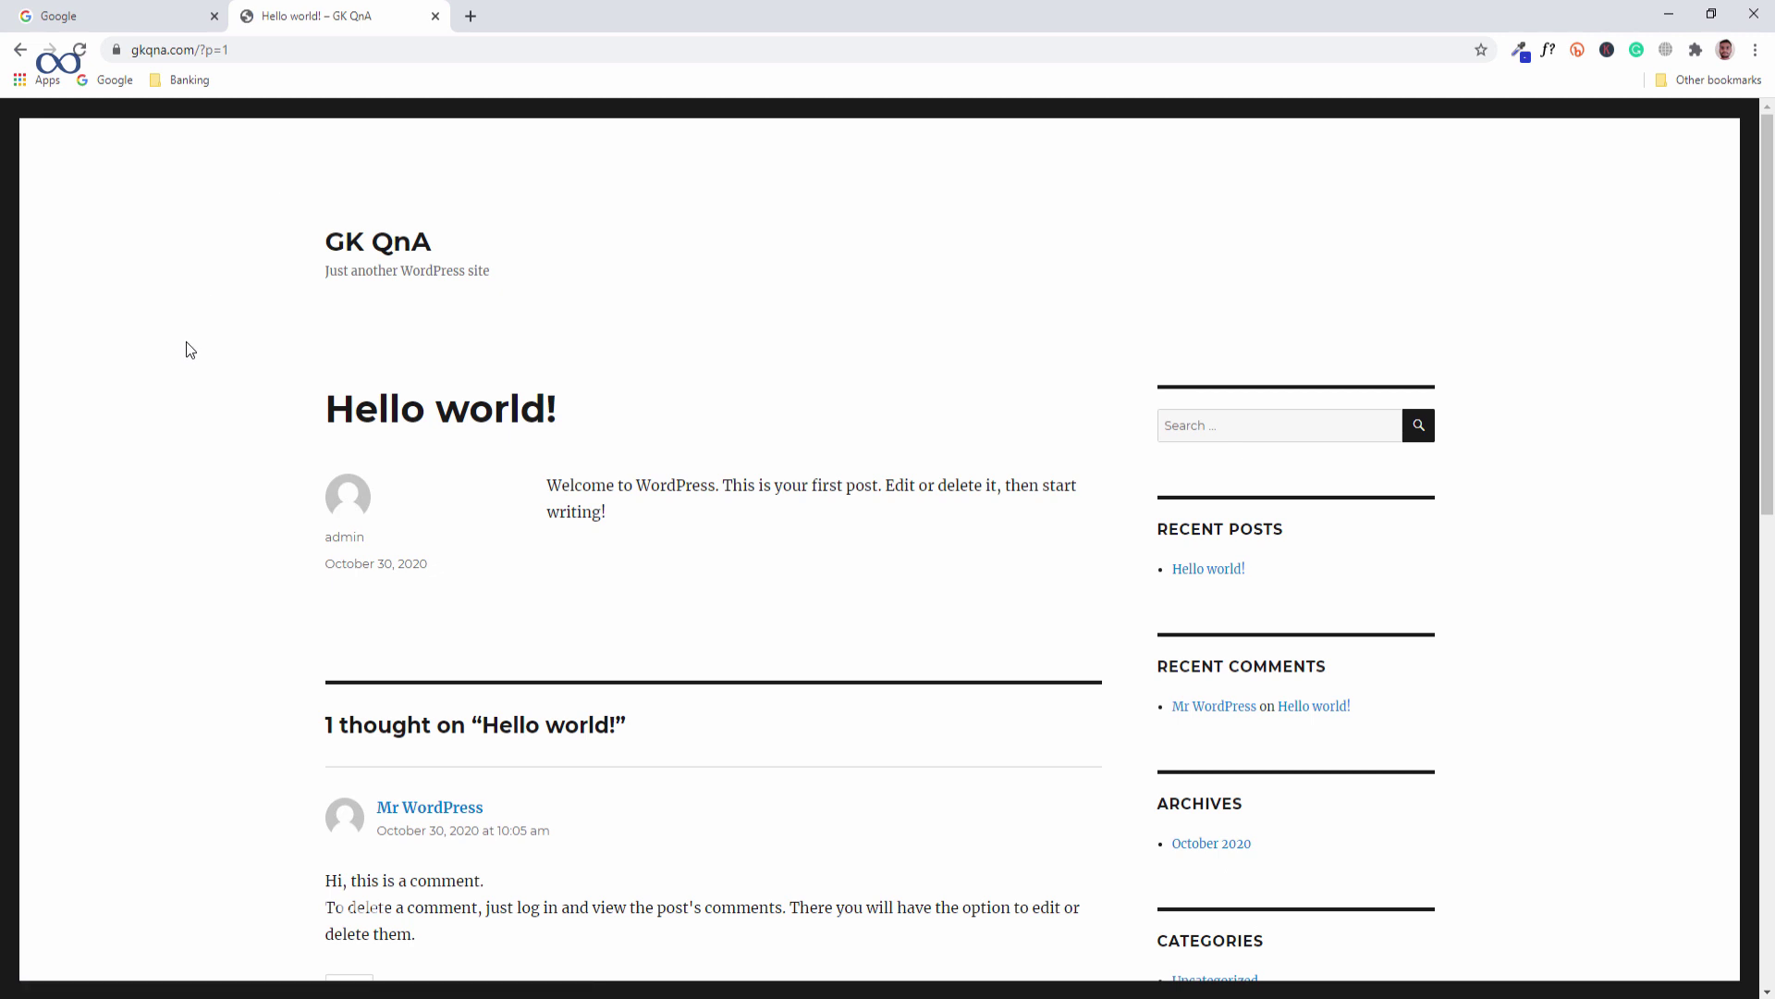
pyautogui.scroll(-2, 653, 411)
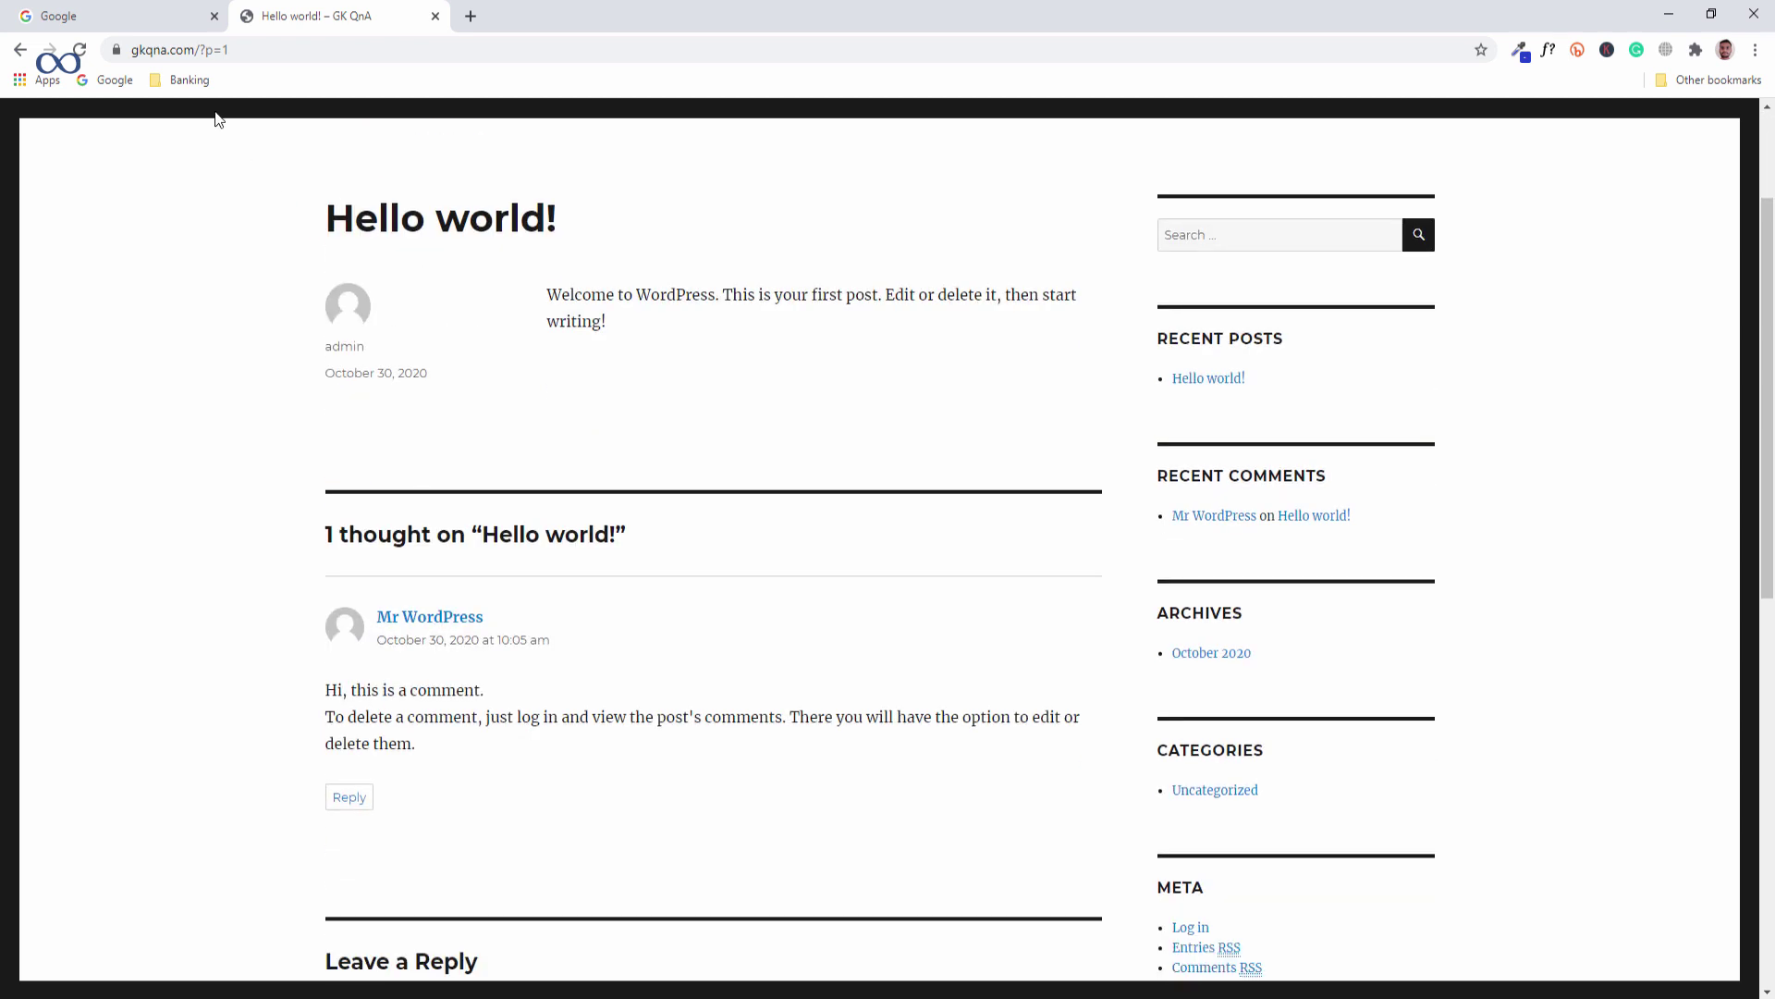
pyautogui.scroll(2, 352, 368)
pyautogui.click(372, 242)
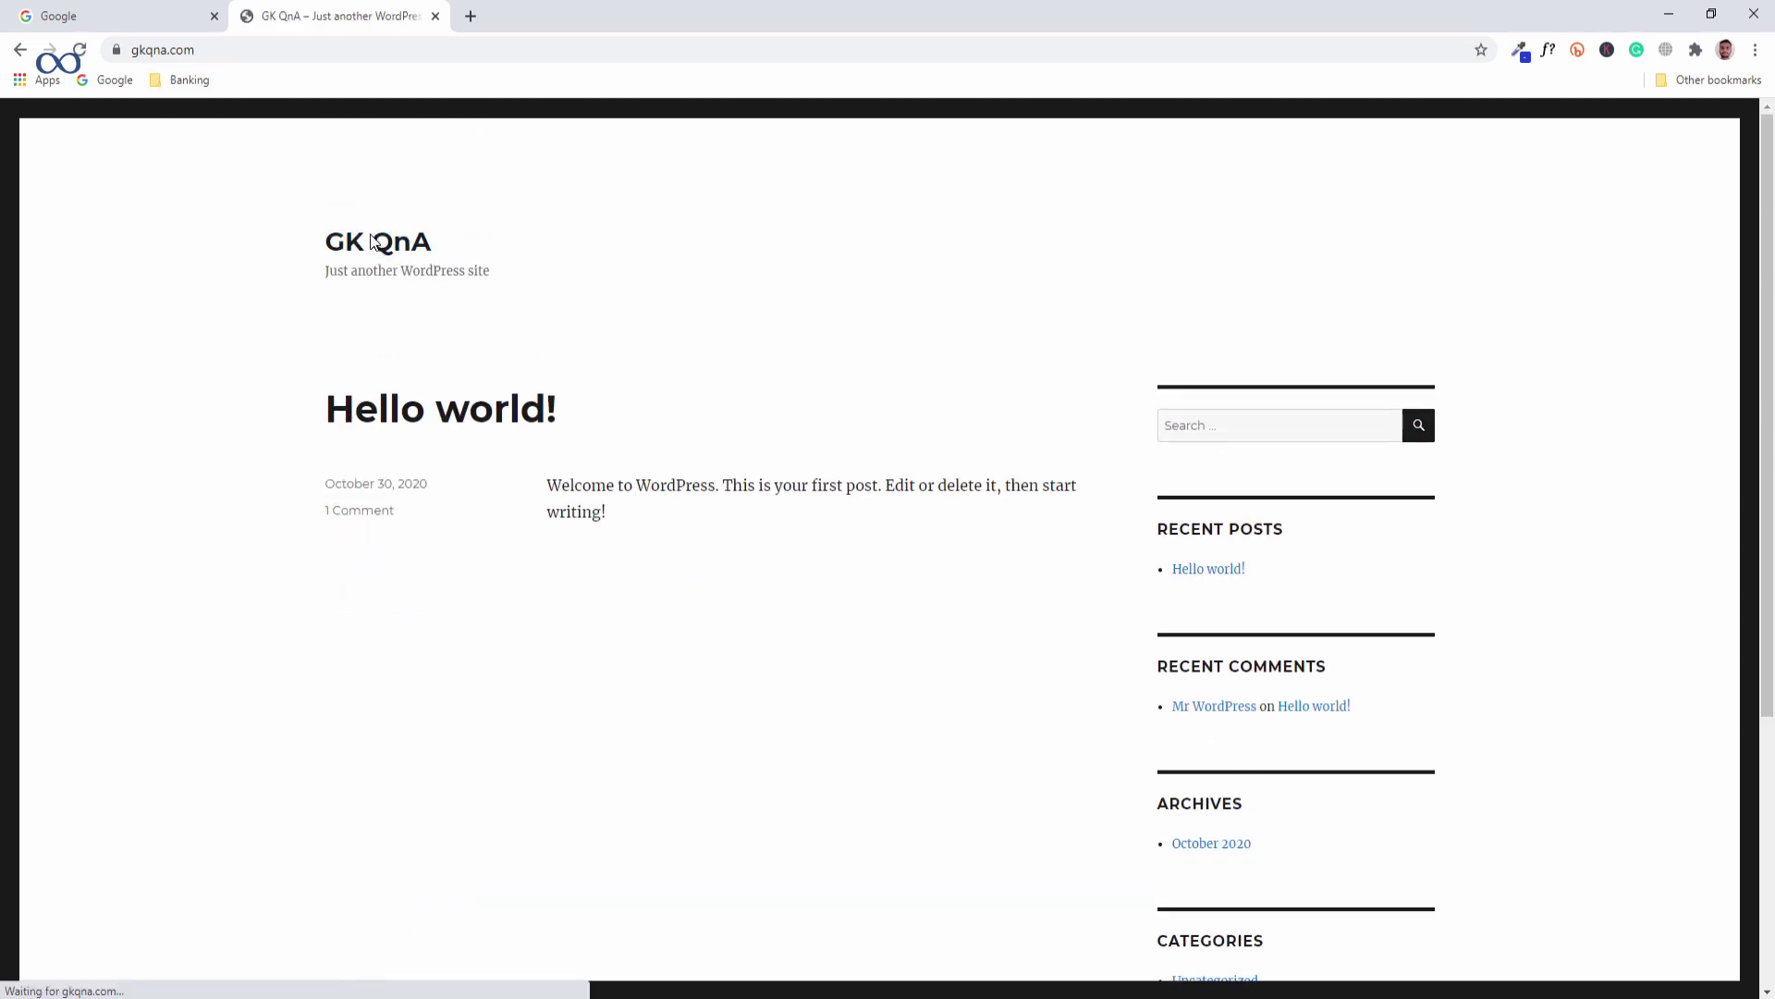